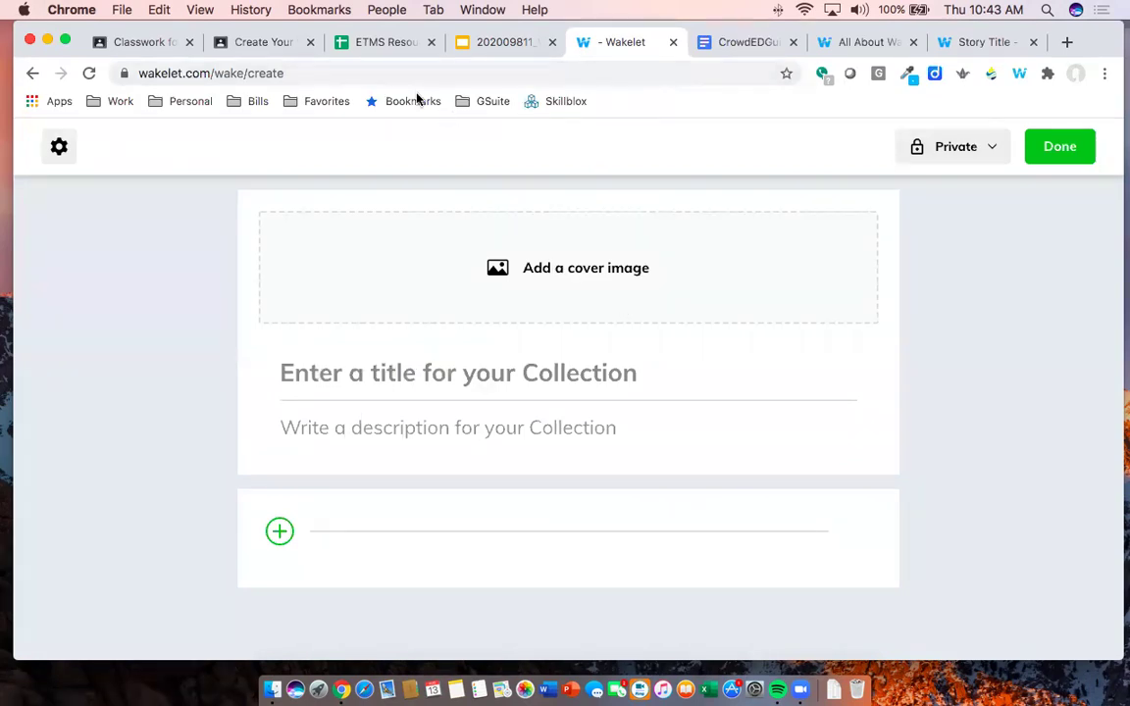
Find the Mia Hamm row (story 238) in the ETMS Resource Tracker and check its owner and Forms URL cells
{"action": "left_click", "coordinate": [388, 45]}
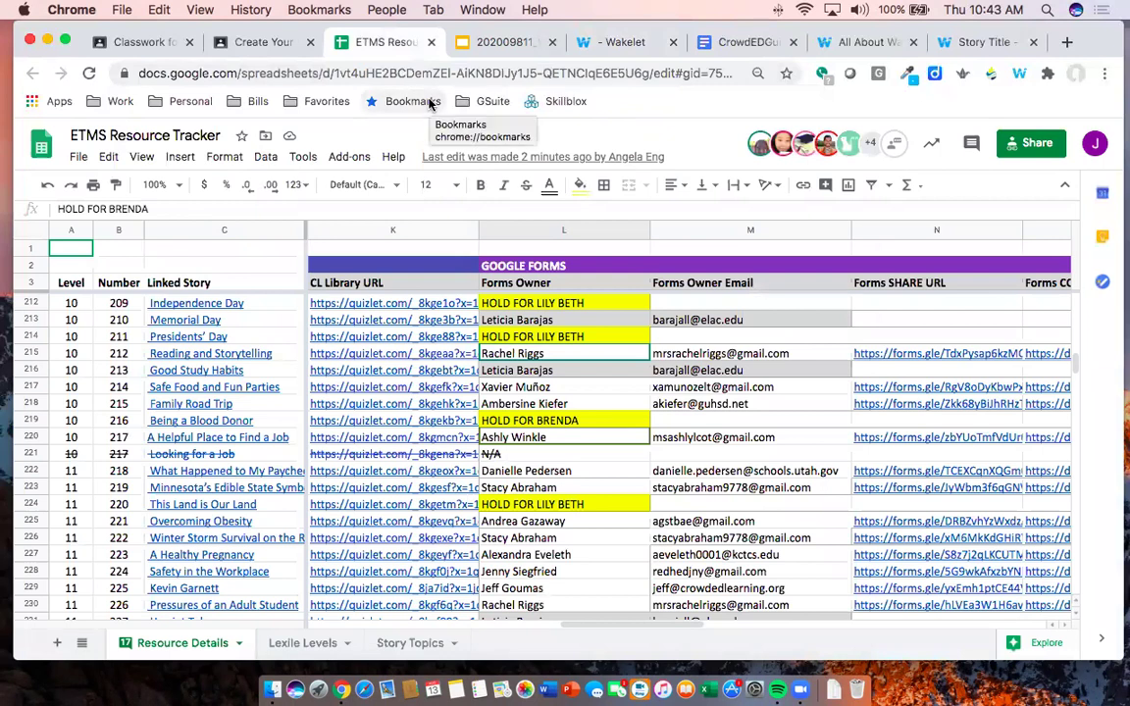
{"action": "scroll", "coordinate": [781, 418], "scroll_direction": "down", "scroll_amount": 2}
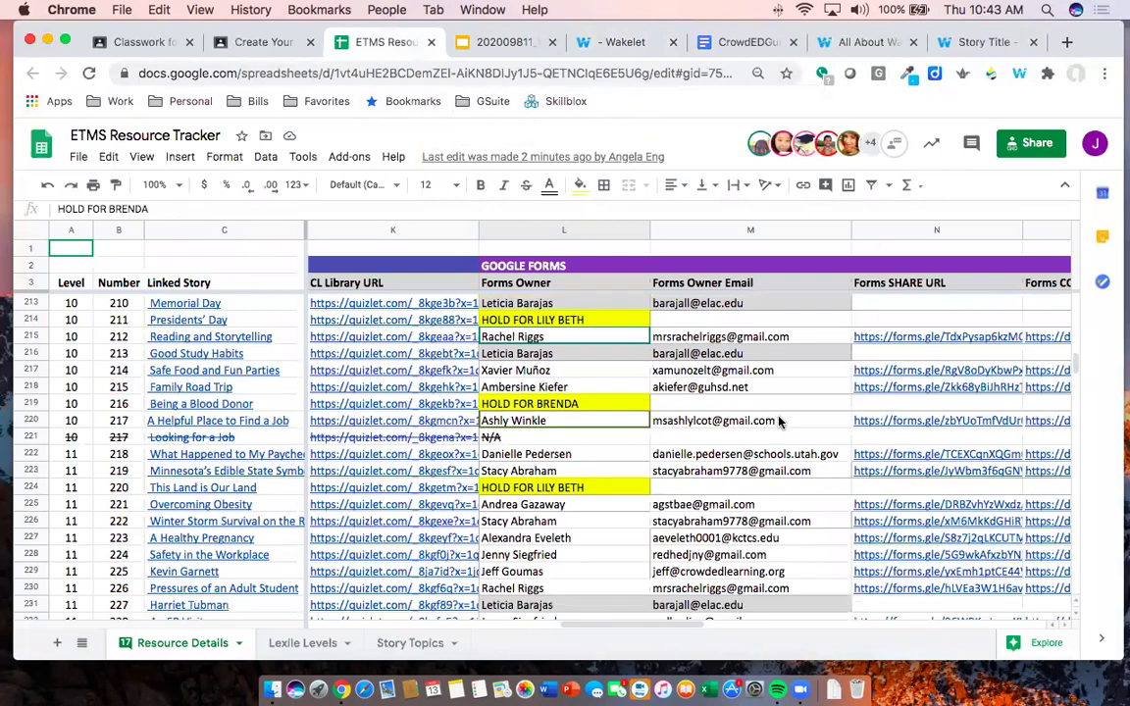
{"action": "scroll", "coordinate": [724, 552], "scroll_direction": "down", "scroll_amount": 5}
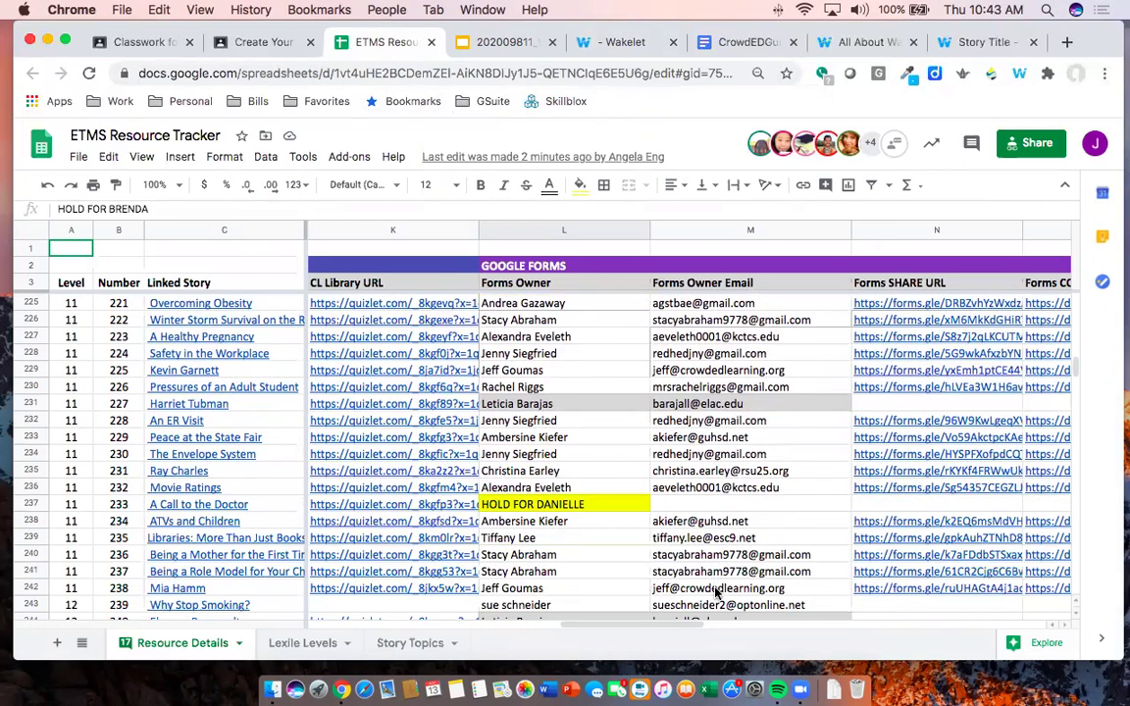
{"action": "left_click", "coordinate": [715, 587]}
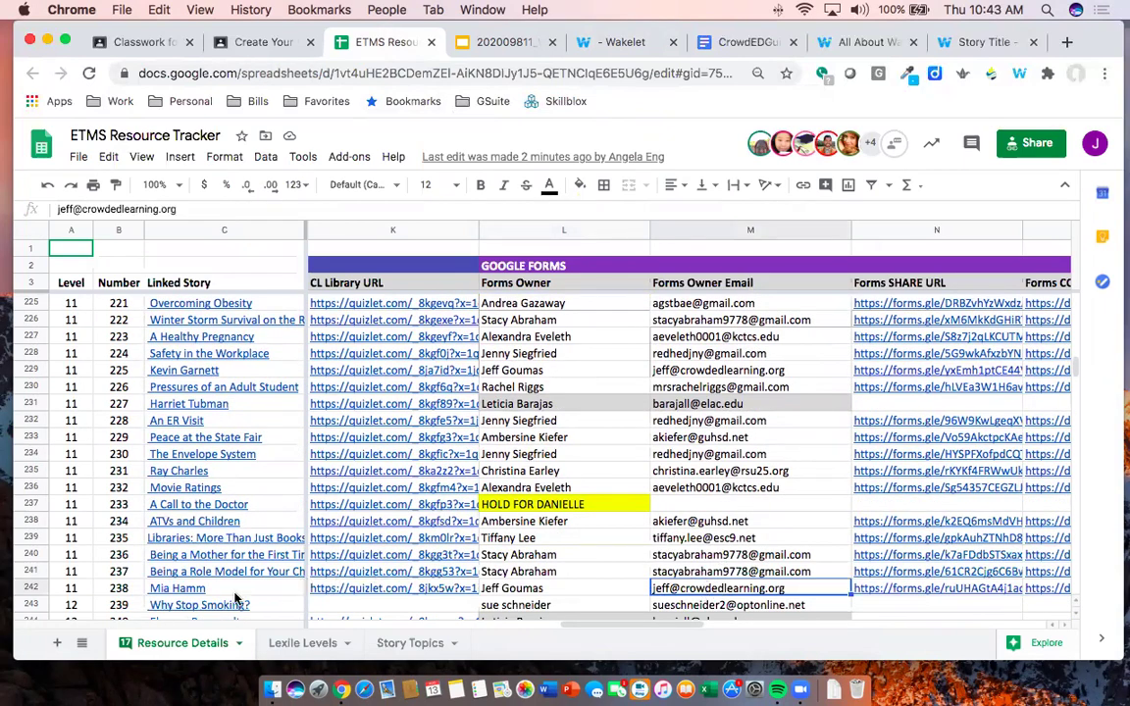
{"action": "mouse_move", "coordinate": [257, 595]}
{"action": "key", "text": "Right"}
{"action": "scroll", "coordinate": [686, 442], "scroll_direction": "right", "scroll_amount": 5}
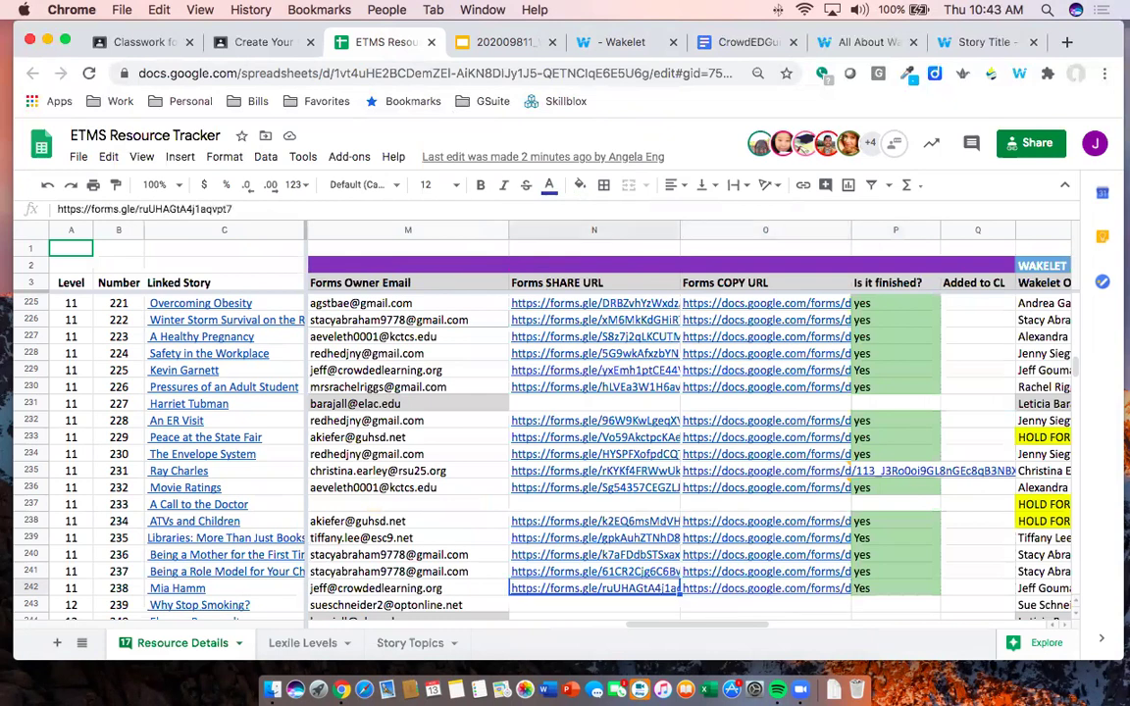
{"action": "key", "text": "Left"}
{"action": "scroll", "coordinate": [686, 441], "scroll_direction": "left", "scroll_amount": 2}
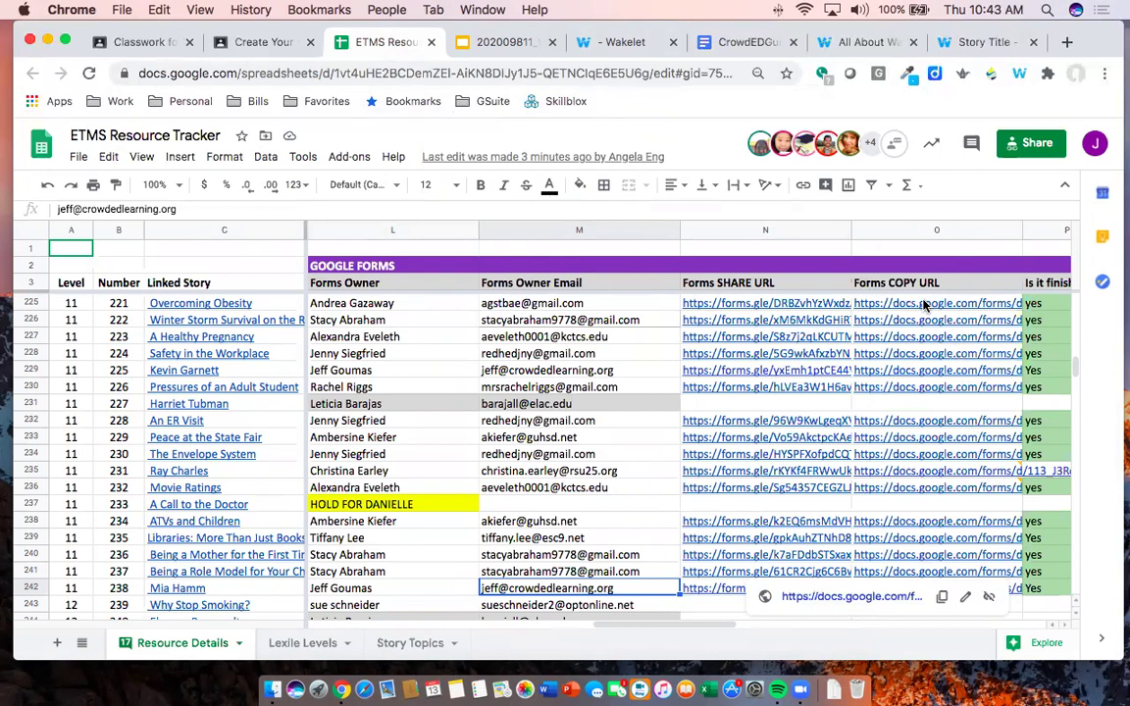
{"action": "left_click", "coordinate": [985, 43]}
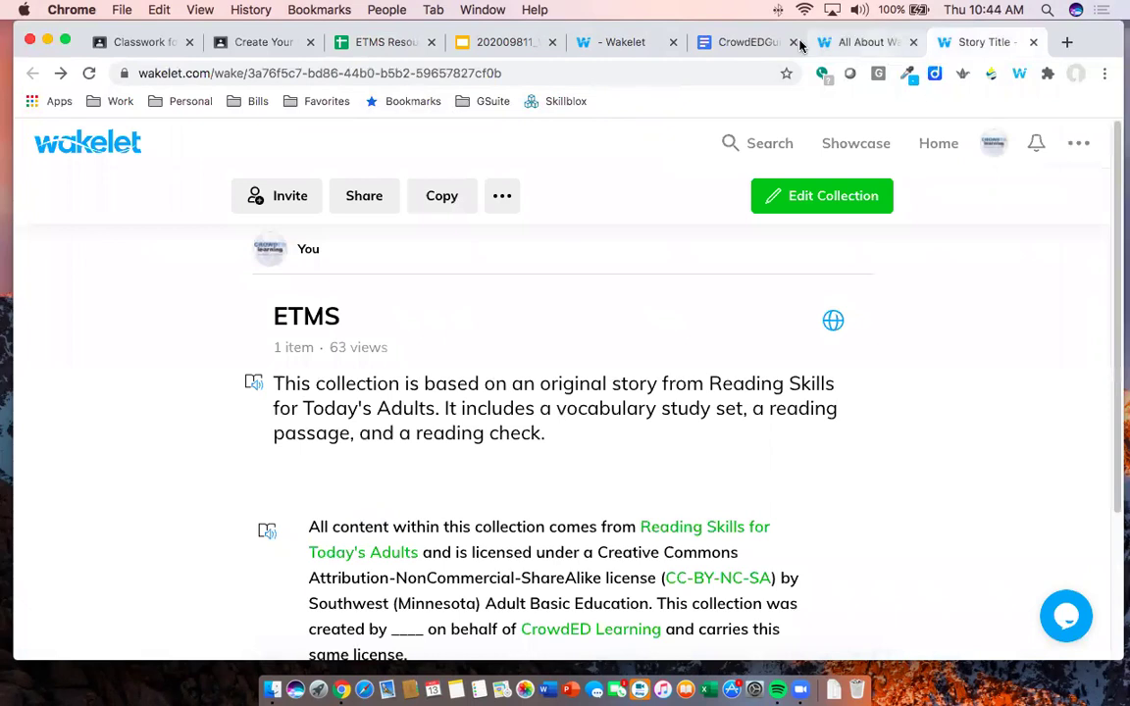
Return to the new collection and open the cover image's Choose from library picker
{"action": "left_click", "coordinate": [624, 43]}
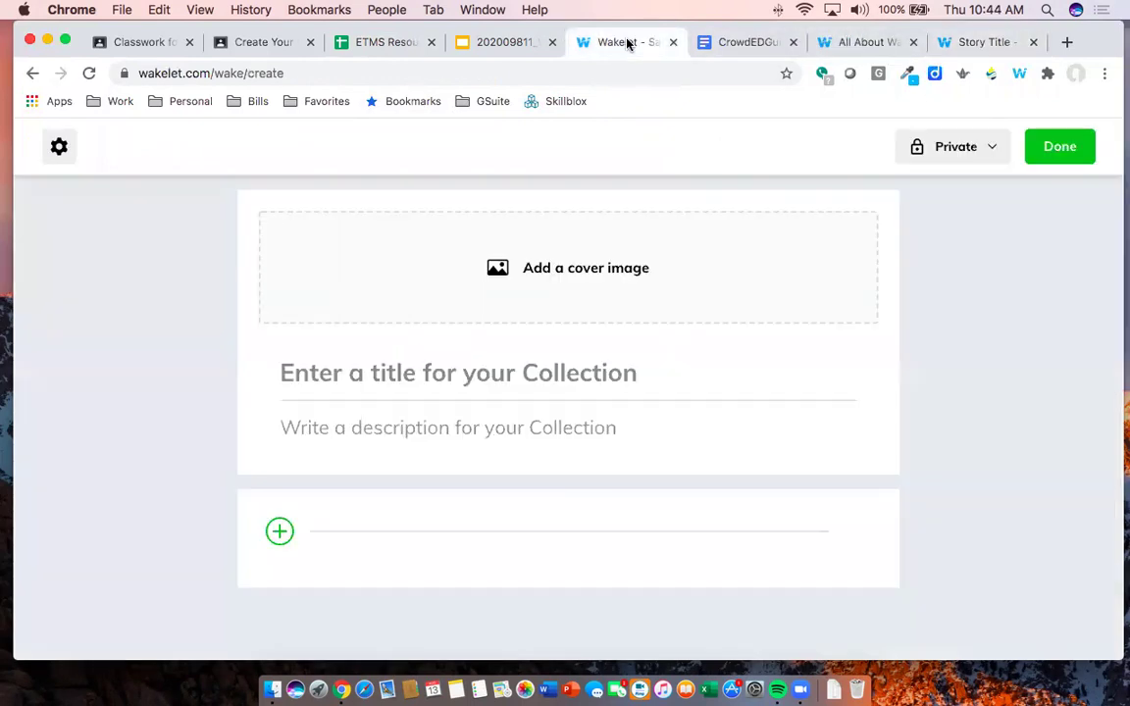
{"action": "left_click", "coordinate": [576, 275]}
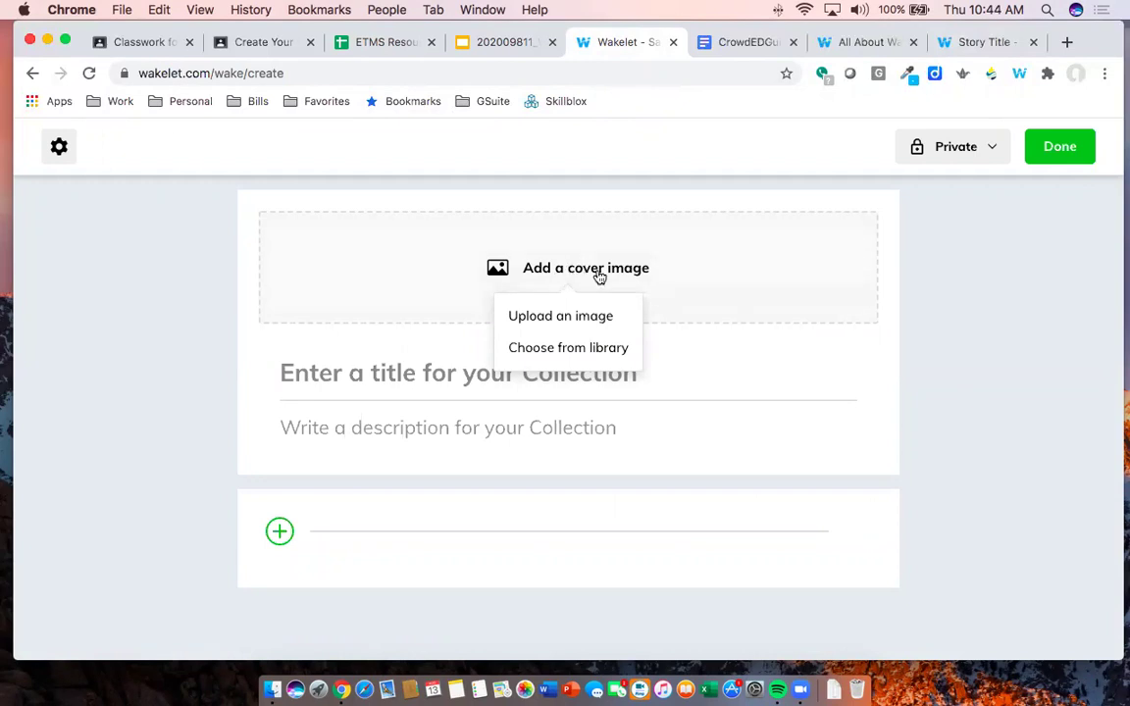
{"action": "left_click", "coordinate": [547, 350]}
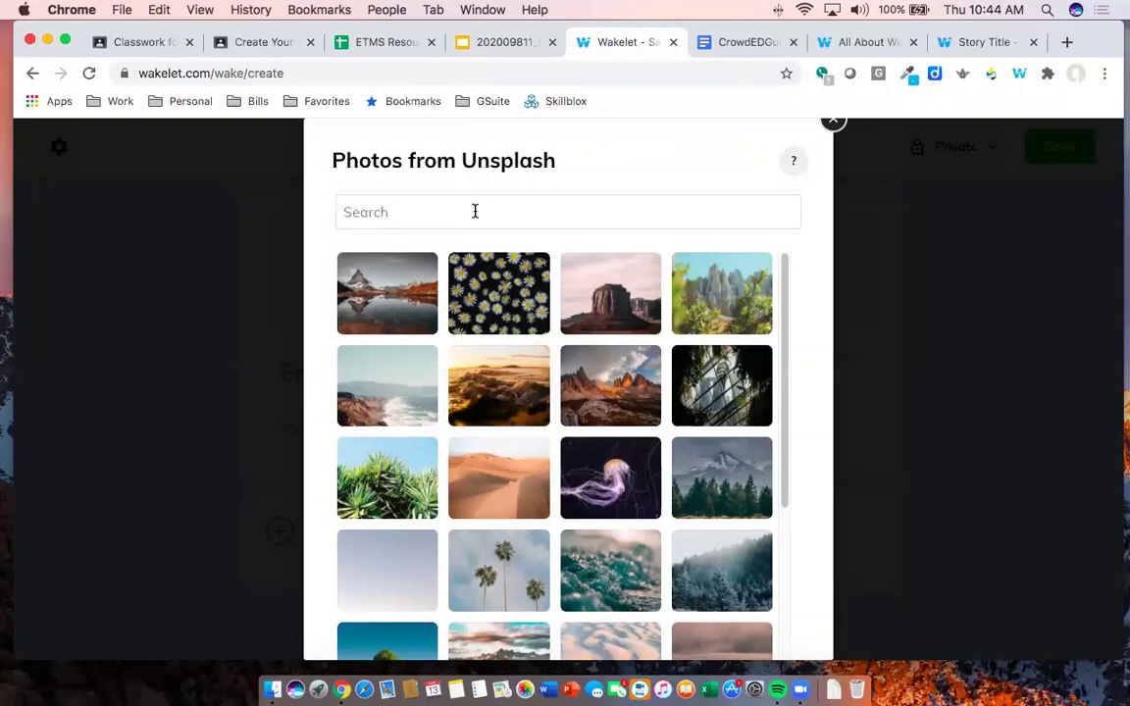
Search the Unsplash library for 'Mia Hamm' and browse the results
{"action": "type", "text": "Mia"}
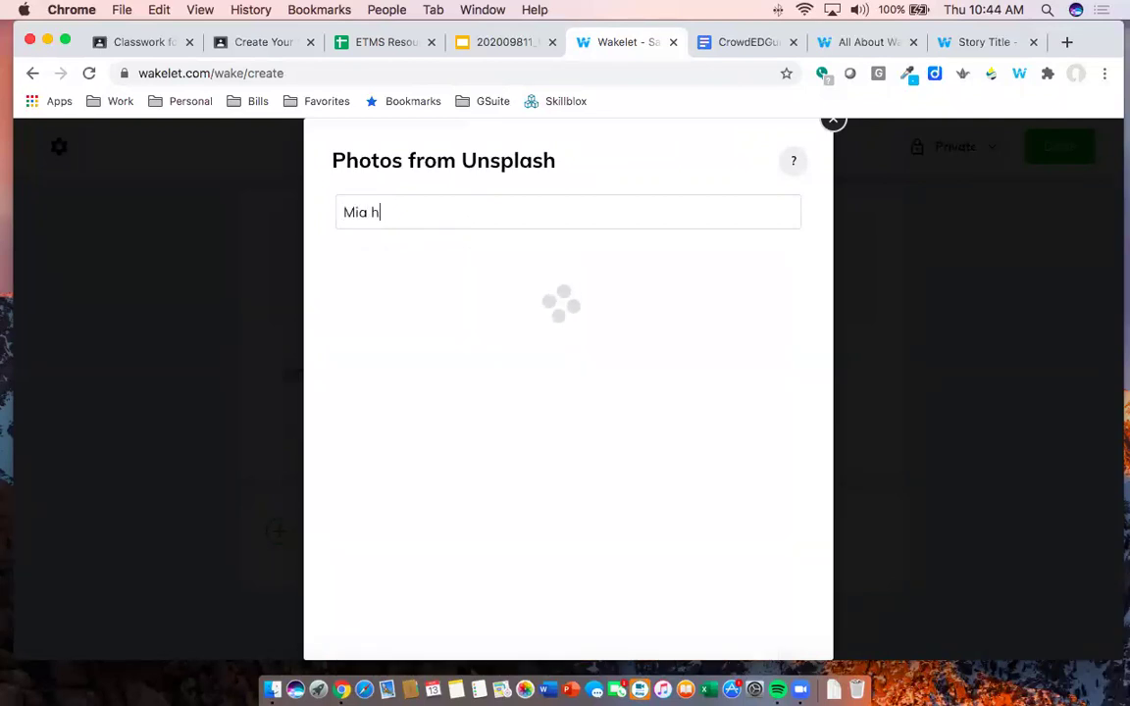
{"action": "type", "text": " Hamm"}
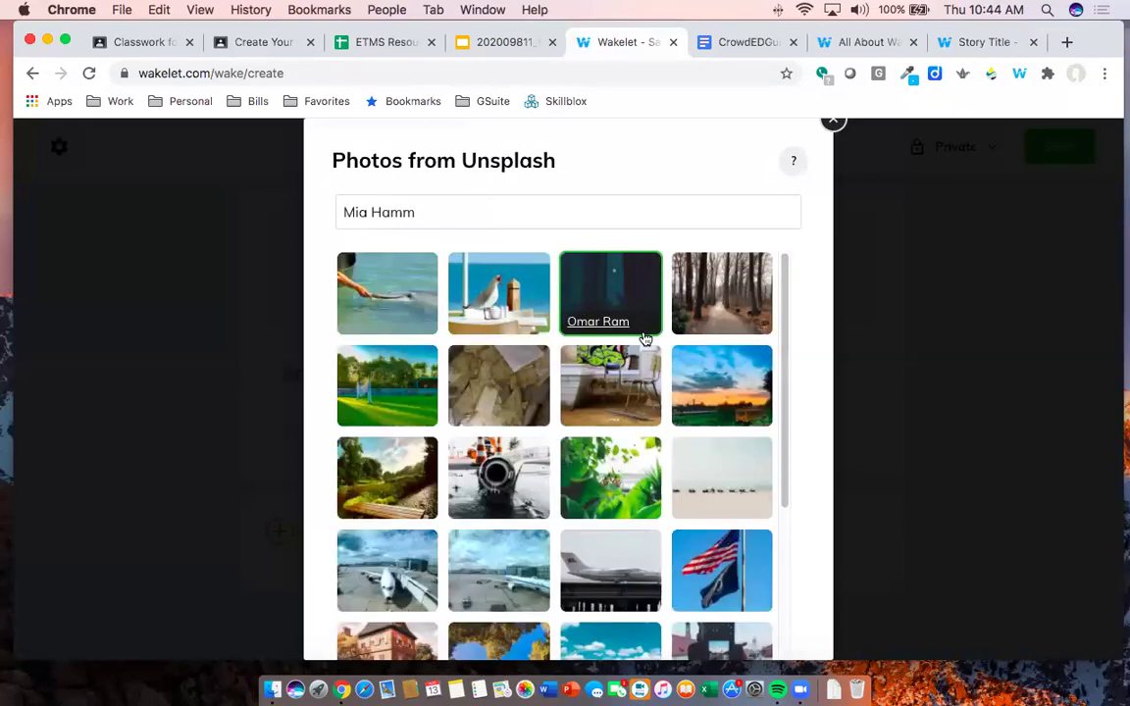
{"action": "scroll", "coordinate": [660, 320], "scroll_direction": "down", "scroll_amount": 5}
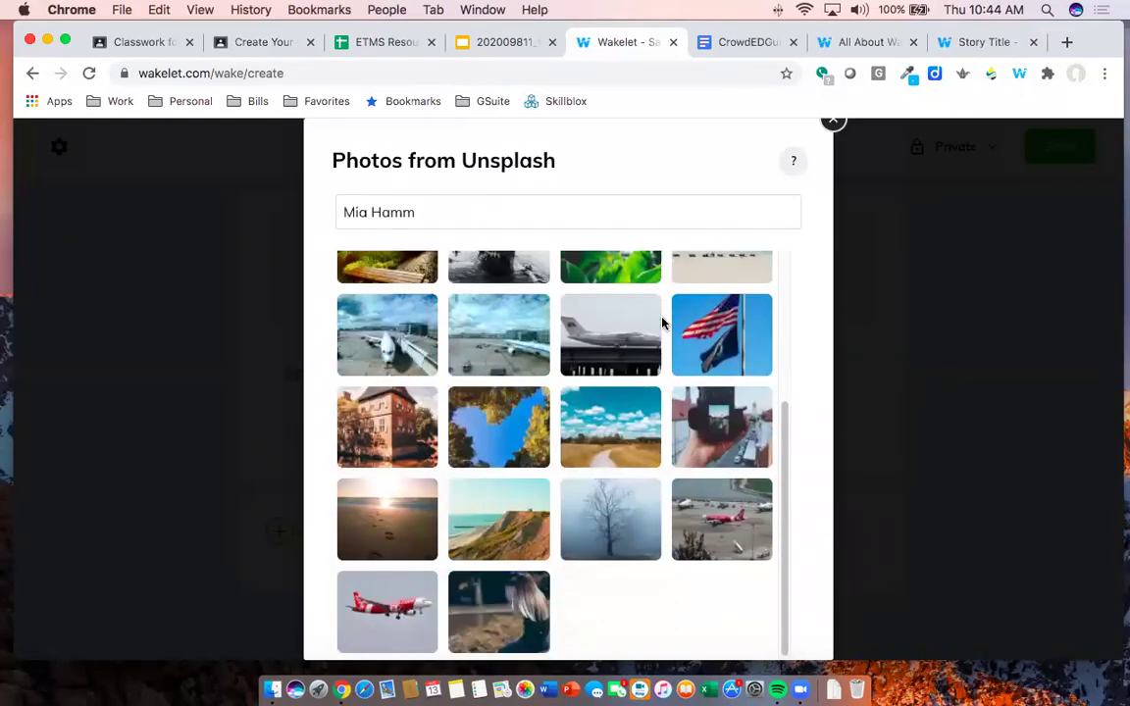
{"action": "scroll", "coordinate": [662, 324], "scroll_direction": "down", "scroll_amount": 10}
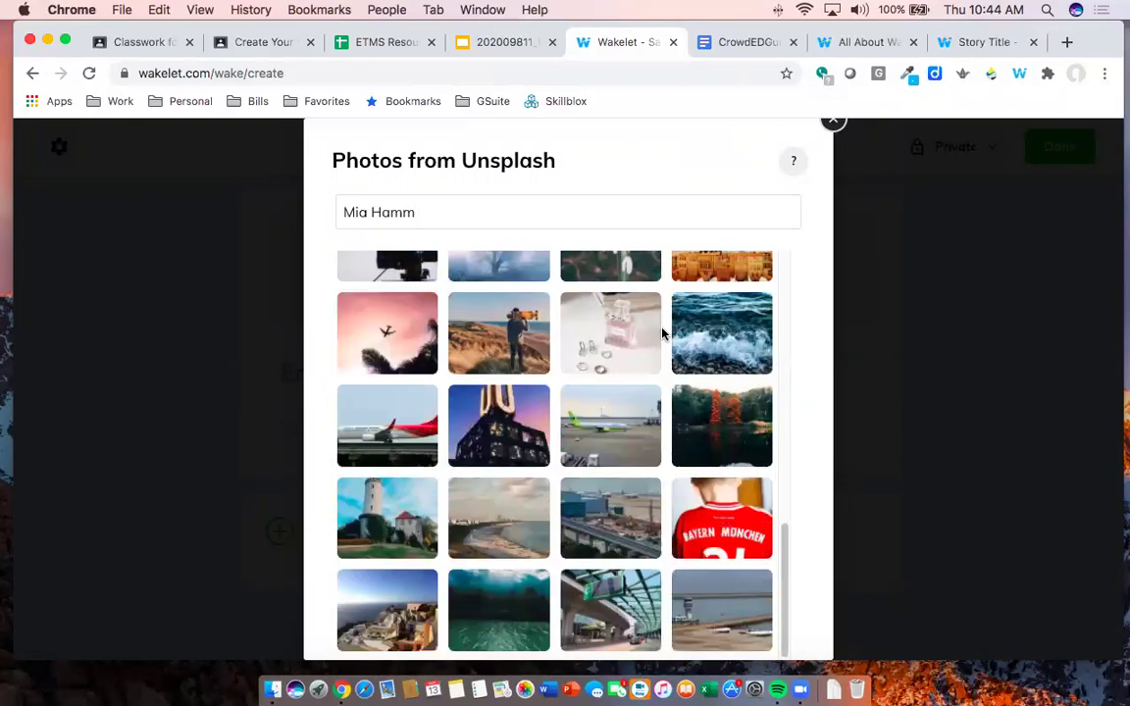
{"action": "scroll", "coordinate": [618, 345], "scroll_direction": "up", "scroll_amount": 2}
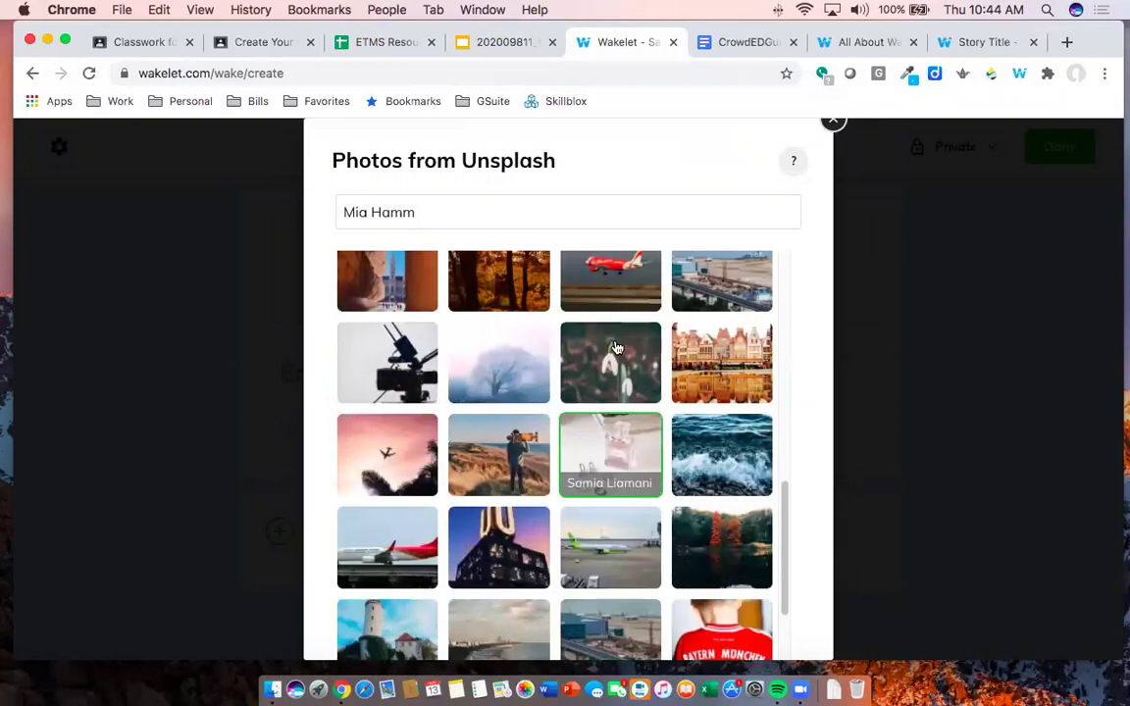
{"action": "scroll", "coordinate": [616, 348], "scroll_direction": "up", "scroll_amount": 10}
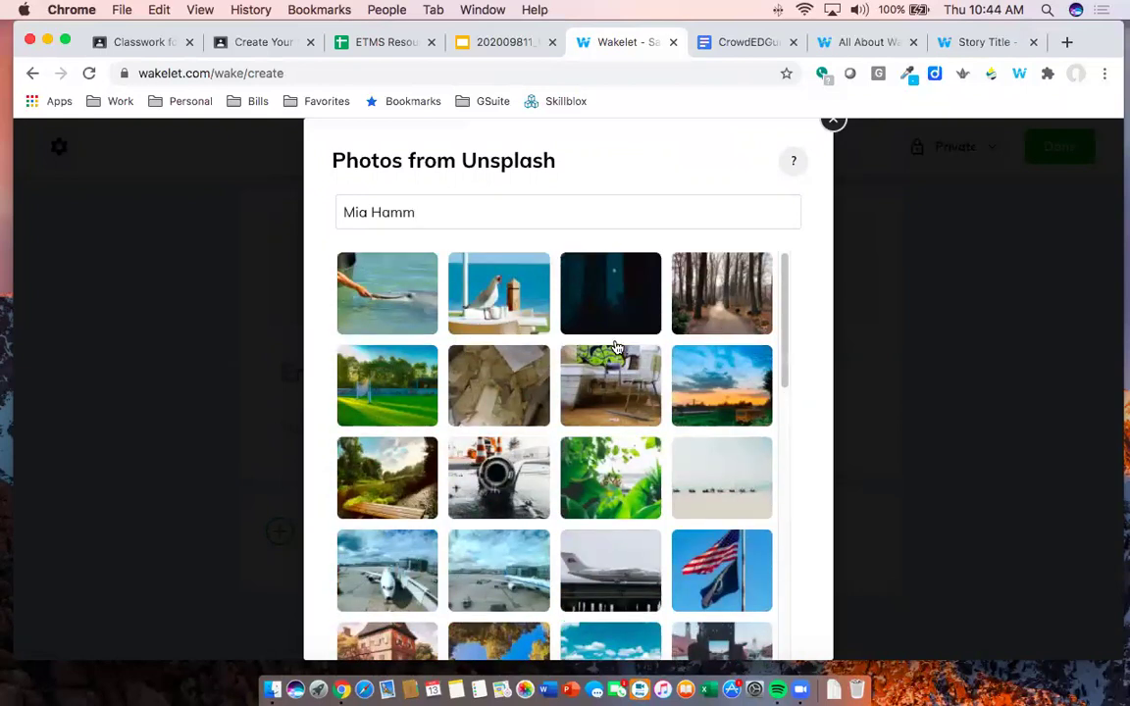
Replace the search text with 'soccer' to get soccer photo results
{"action": "left_click_drag", "start_coordinate": [439, 212], "coordinate": [297, 197]}
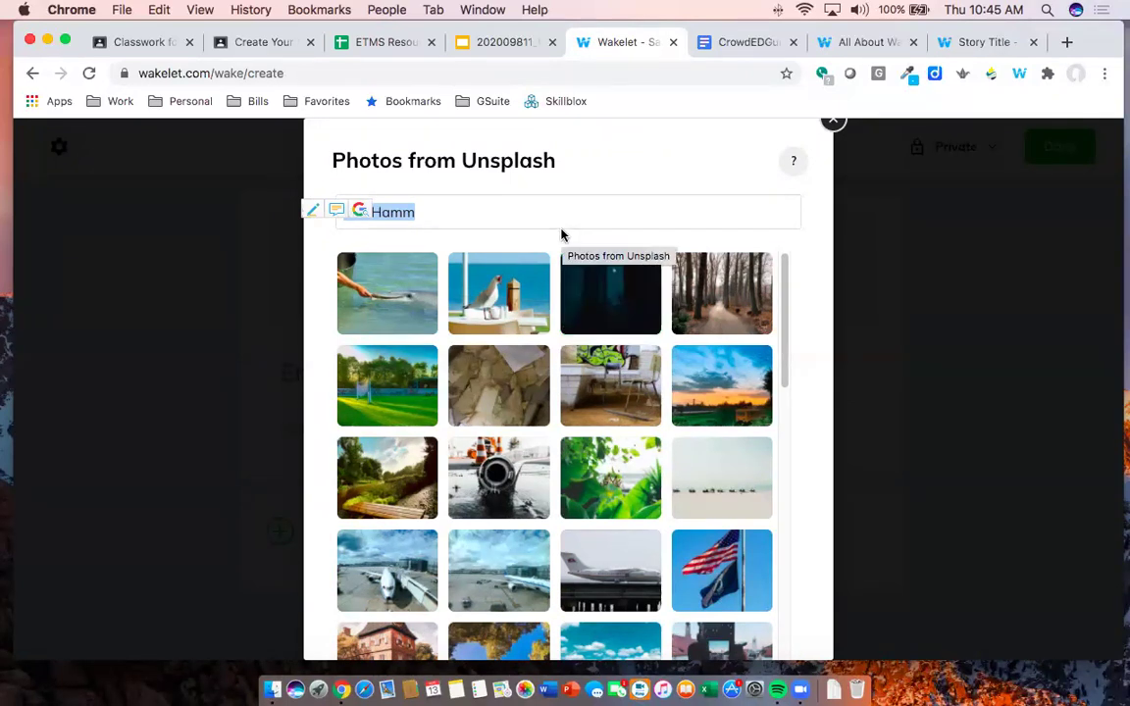
{"action": "key", "text": "Left"}
{"action": "type", "text": "Mia"}
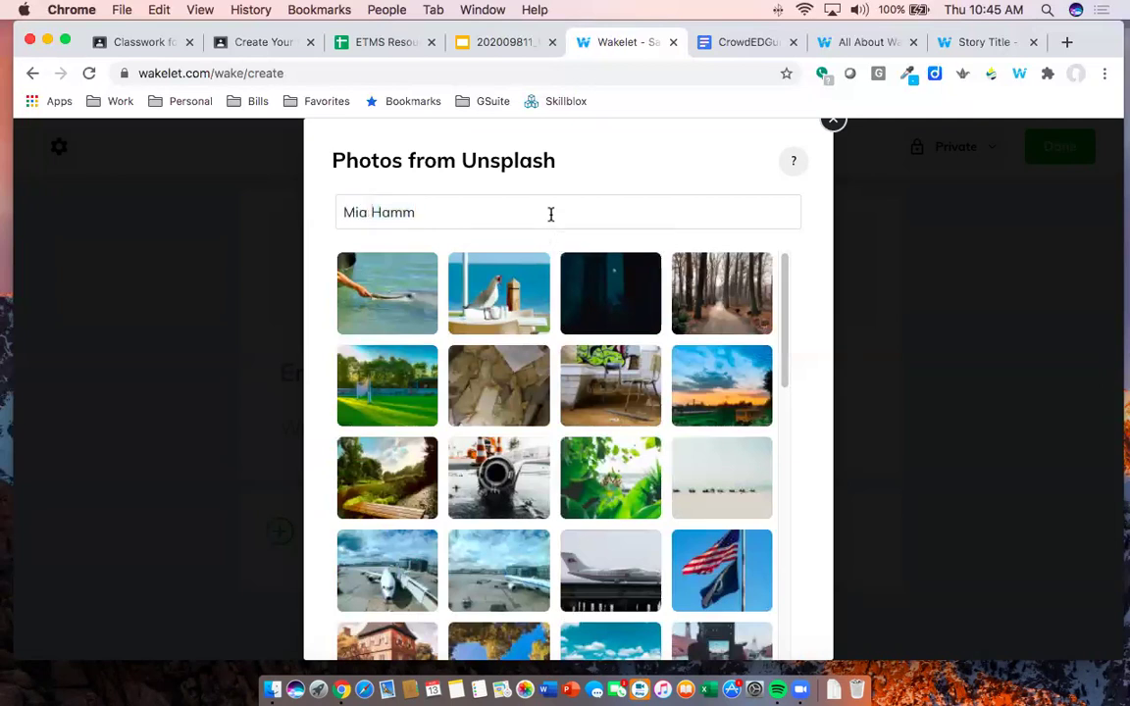
{"action": "key", "text": "super+a"}
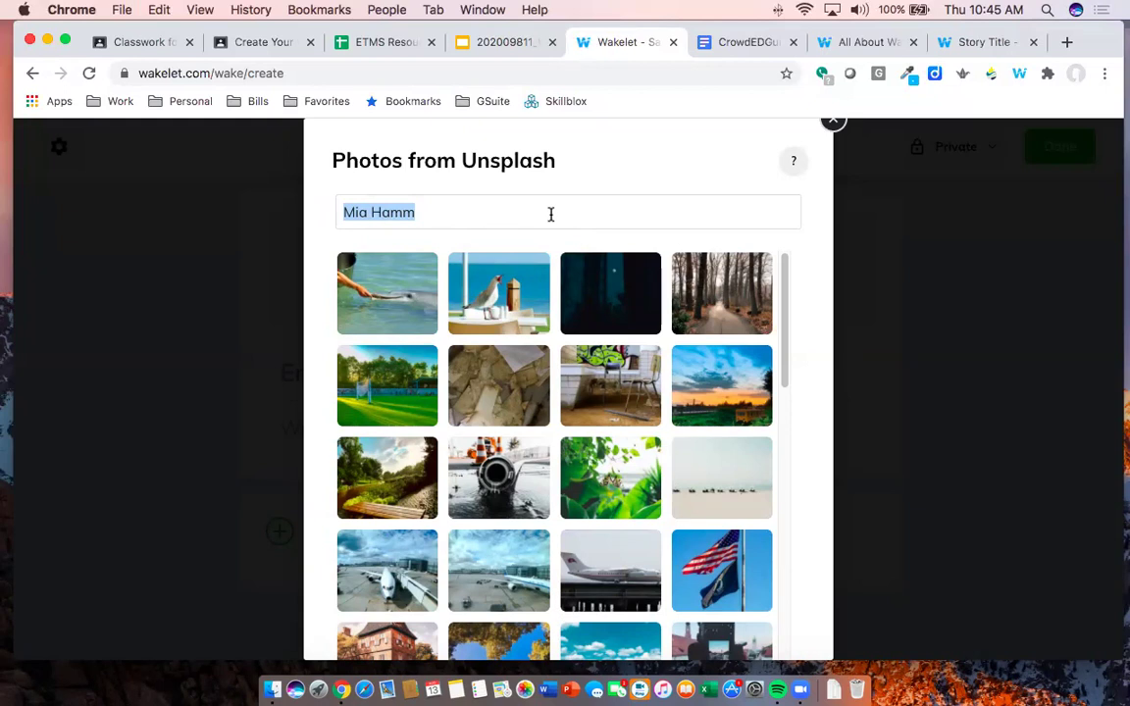
{"action": "type", "text": "soccer"}
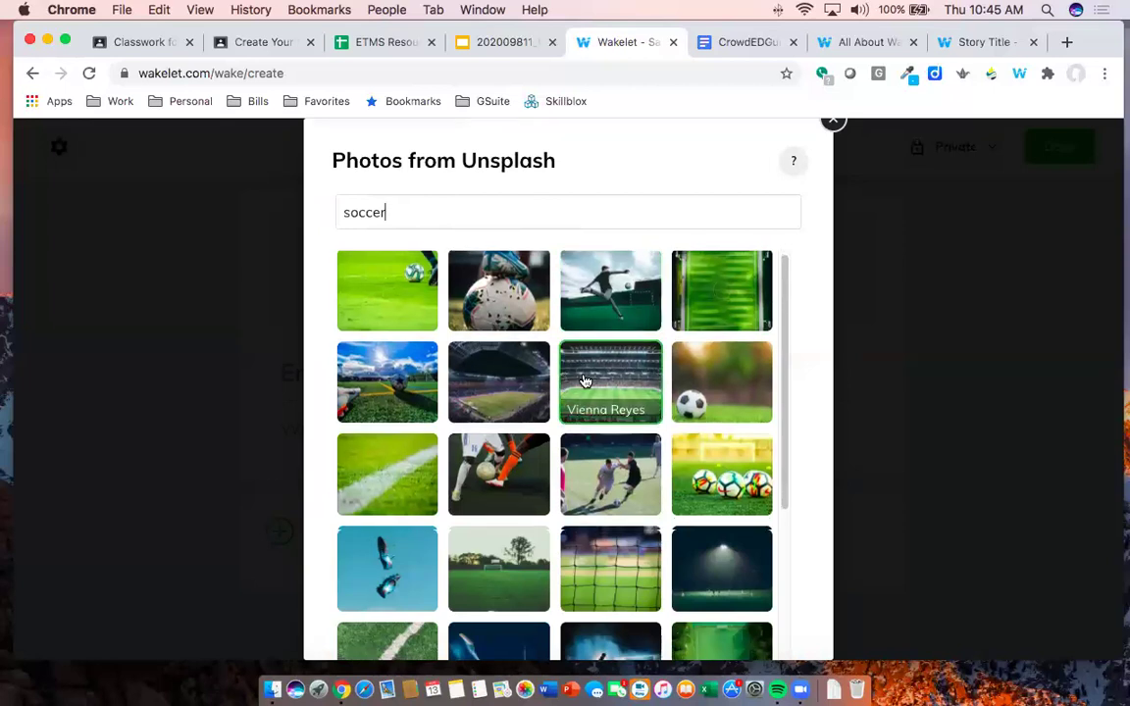
{"action": "scroll", "coordinate": [583, 381], "scroll_direction": "down", "scroll_amount": 3}
{"action": "scroll", "coordinate": [582, 380], "scroll_direction": "down", "scroll_amount": 4}
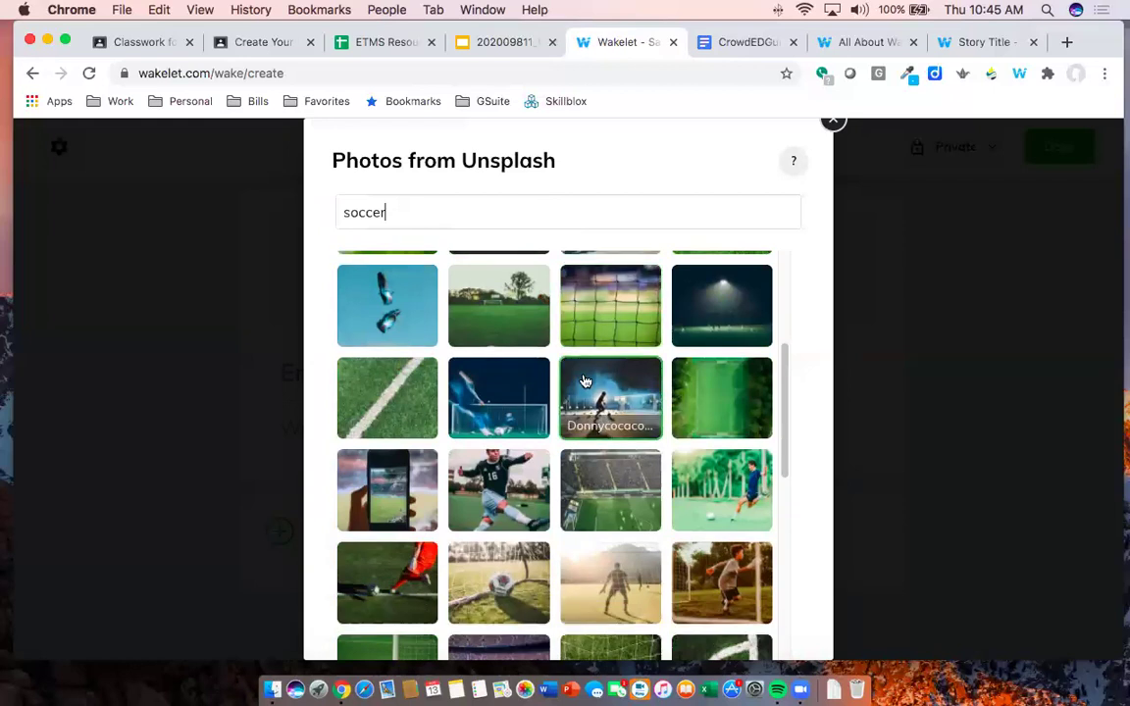
{"action": "scroll", "coordinate": [586, 380], "scroll_direction": "down", "scroll_amount": 8}
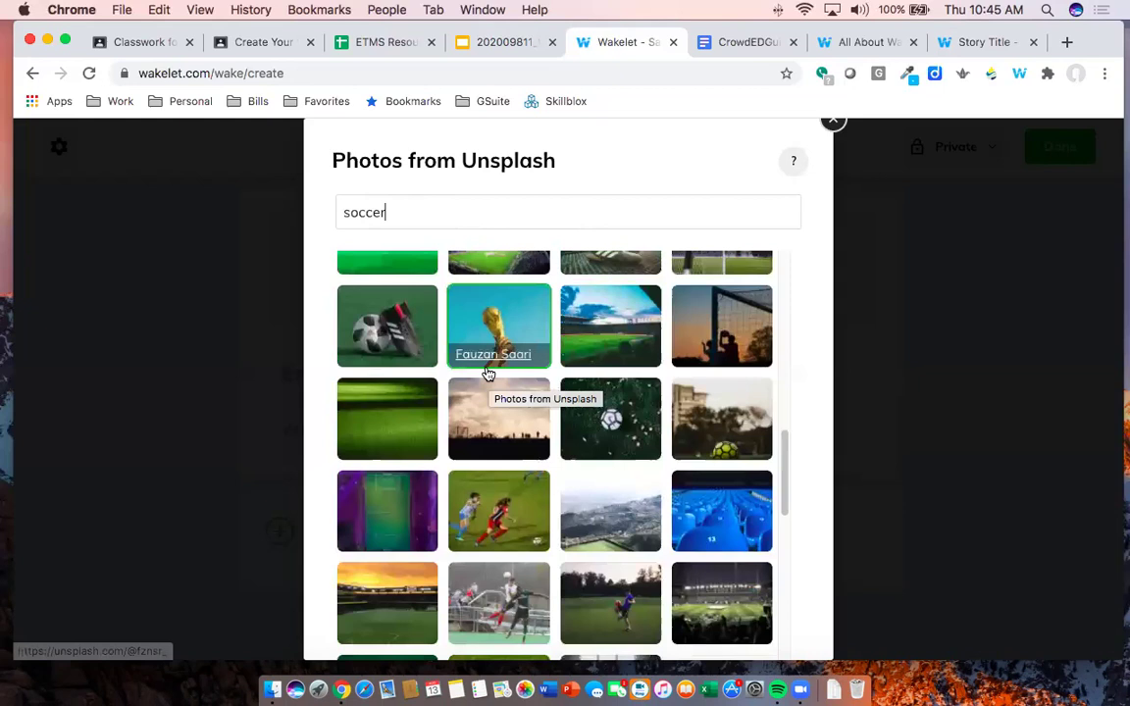
{"action": "scroll", "coordinate": [495, 379], "scroll_direction": "down", "scroll_amount": 5}
{"action": "scroll", "coordinate": [544, 379], "scroll_direction": "down", "scroll_amount": 5}
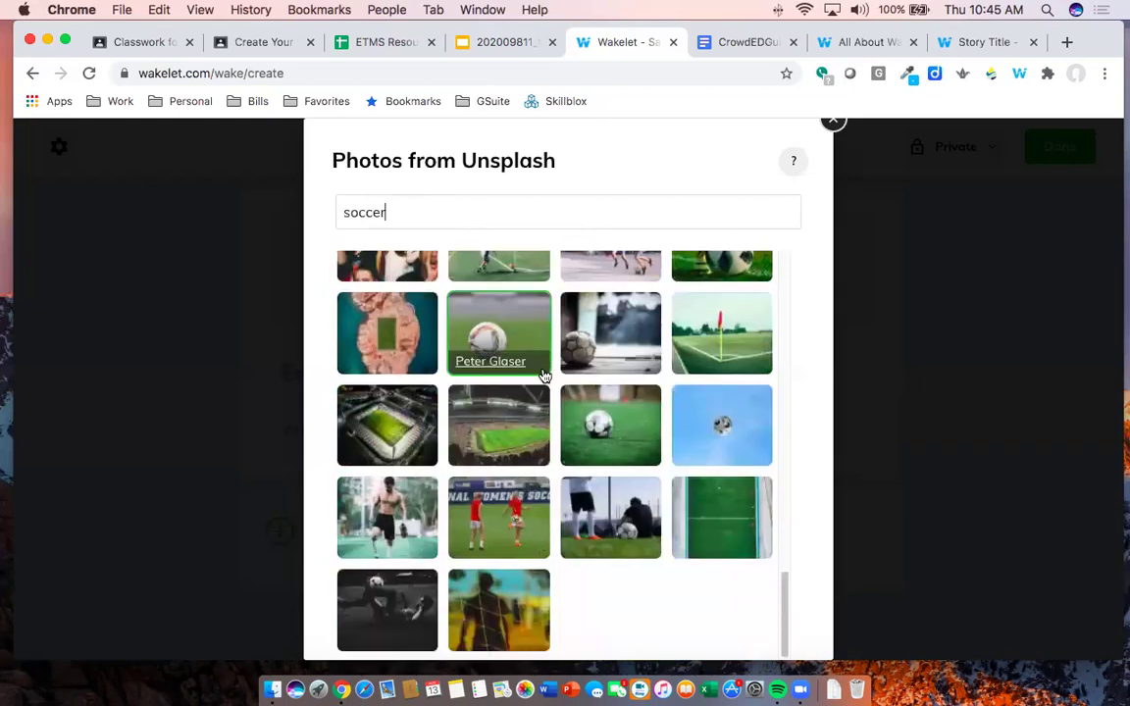
{"action": "scroll", "coordinate": [539, 373], "scroll_direction": "down", "scroll_amount": 2}
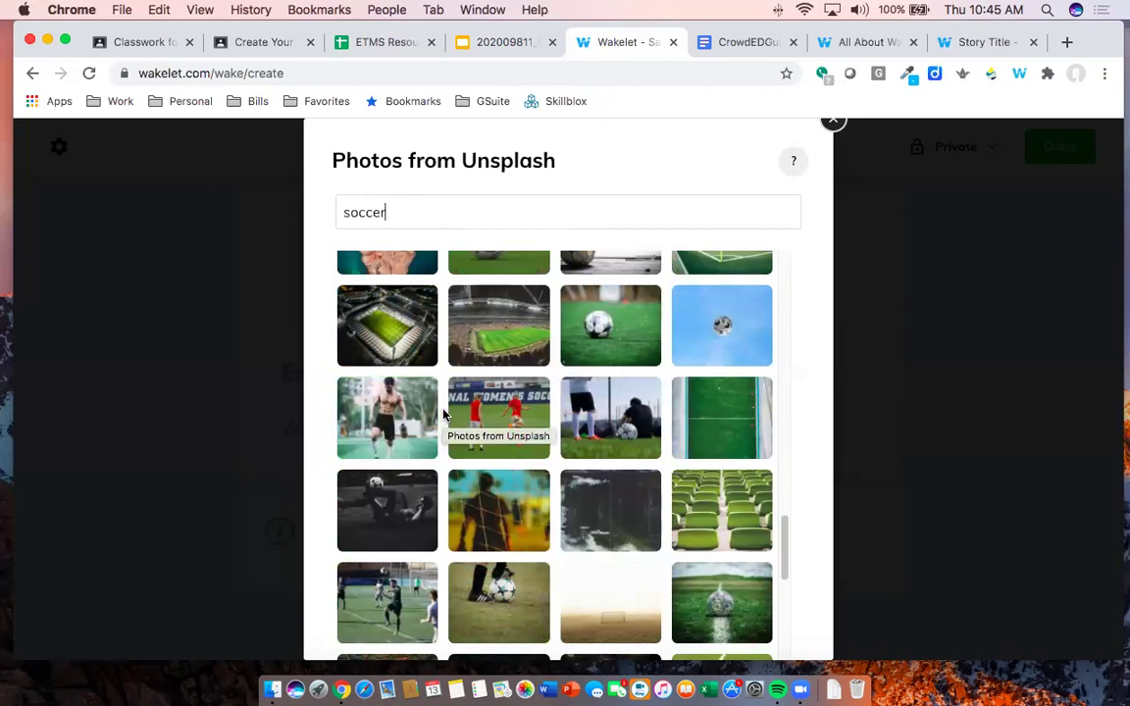
{"action": "scroll", "coordinate": [461, 412], "scroll_direction": "down", "scroll_amount": 2}
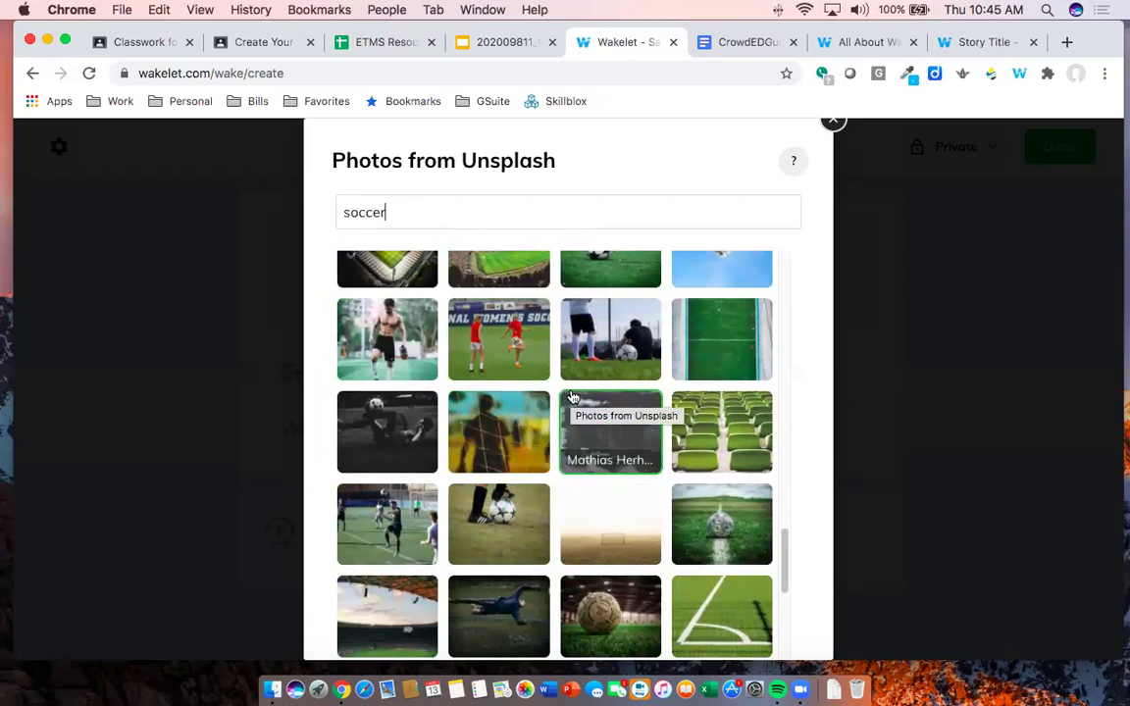
{"action": "scroll", "coordinate": [573, 400], "scroll_direction": "down", "scroll_amount": 4}
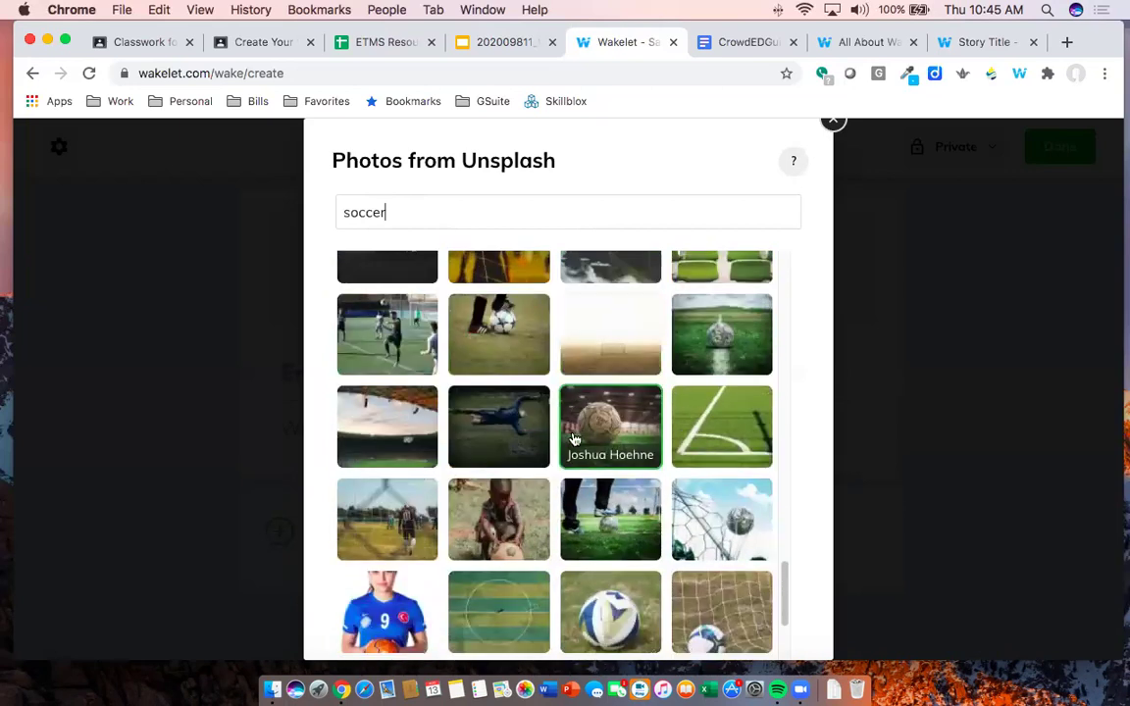
{"action": "scroll", "coordinate": [588, 404], "scroll_direction": "down", "scroll_amount": 3}
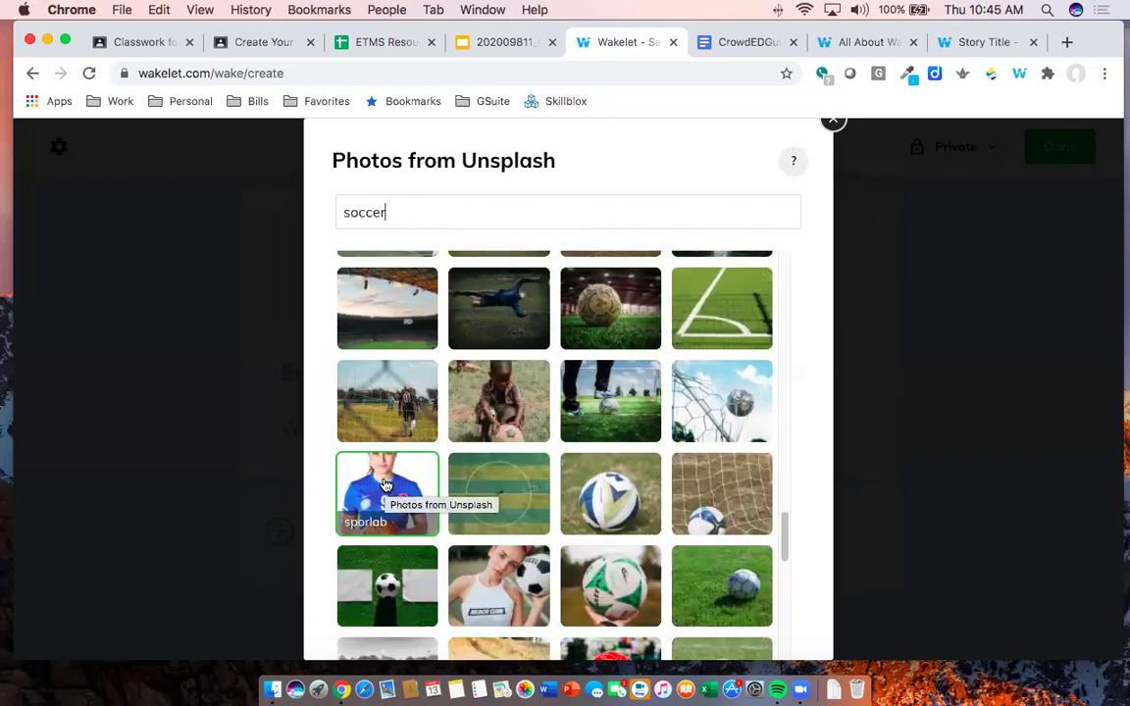
{"action": "scroll", "coordinate": [386, 485], "scroll_direction": "down", "scroll_amount": 1}
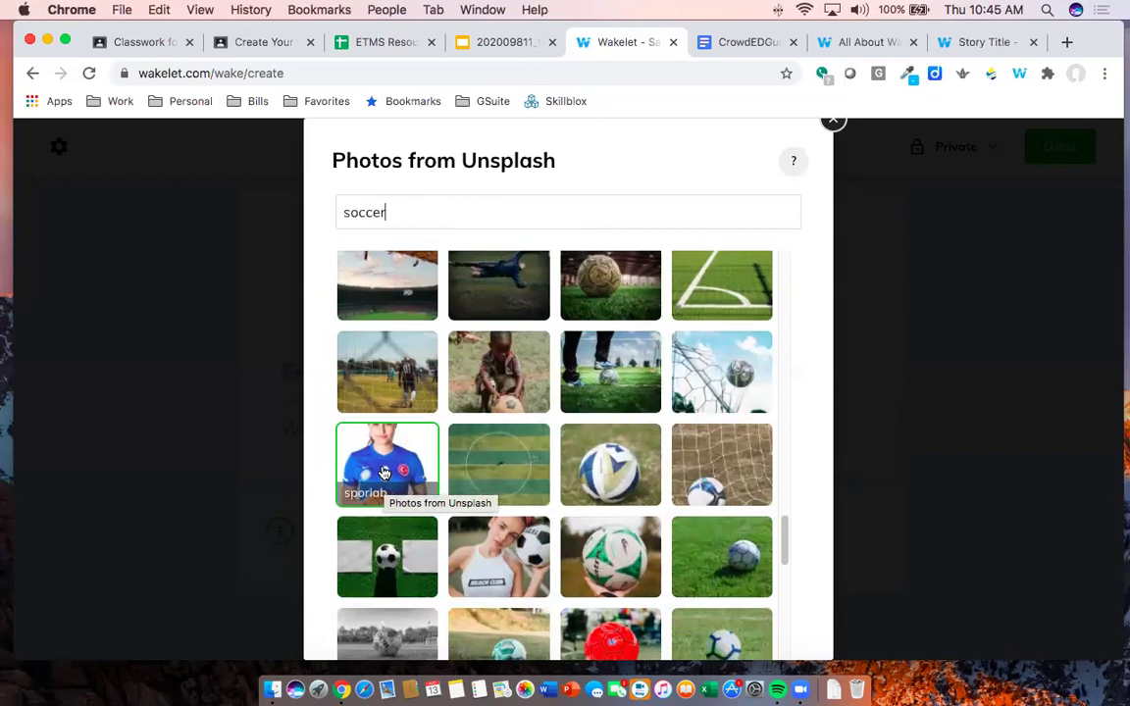
{"action": "scroll", "coordinate": [652, 451], "scroll_direction": "up", "scroll_amount": 5}
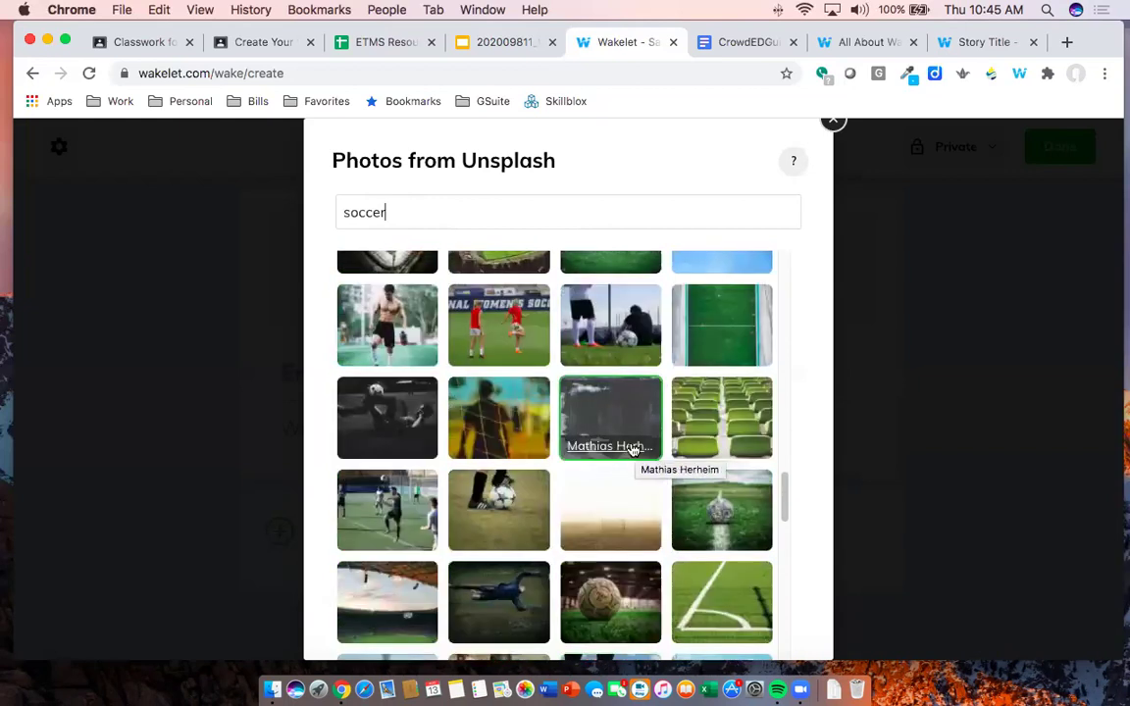
{"action": "scroll", "coordinate": [652, 449], "scroll_direction": "up", "scroll_amount": 5}
{"action": "scroll", "coordinate": [659, 441], "scroll_direction": "up", "scroll_amount": 5}
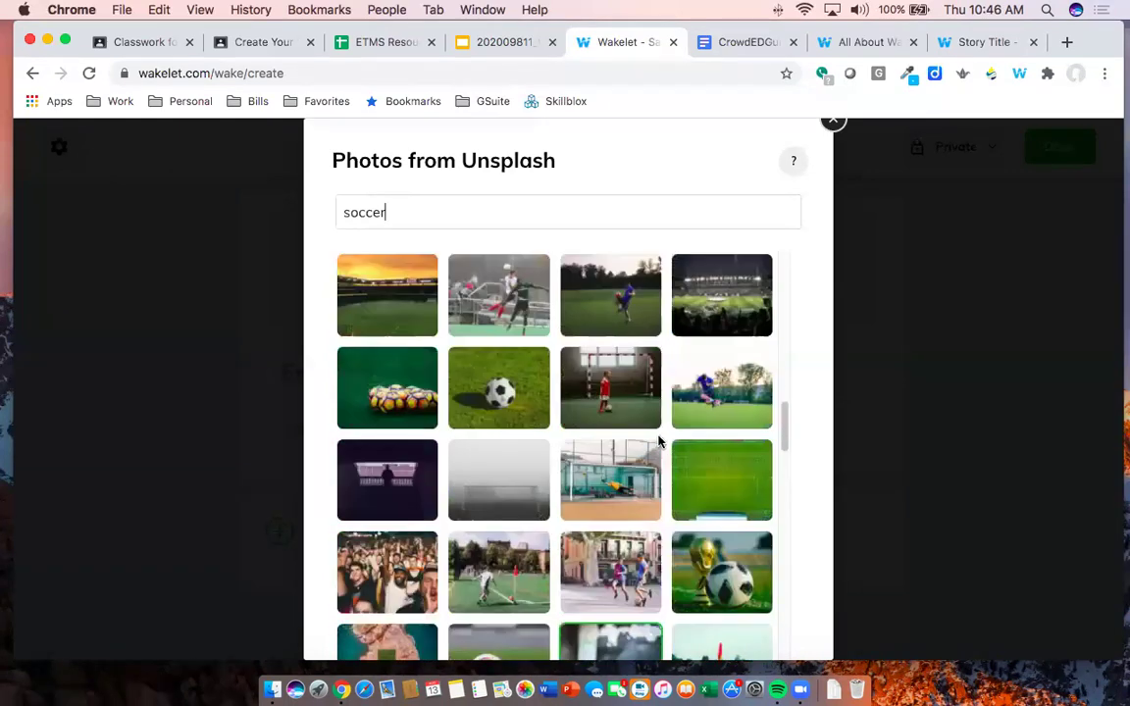
{"action": "scroll", "coordinate": [659, 442], "scroll_direction": "up", "scroll_amount": 6}
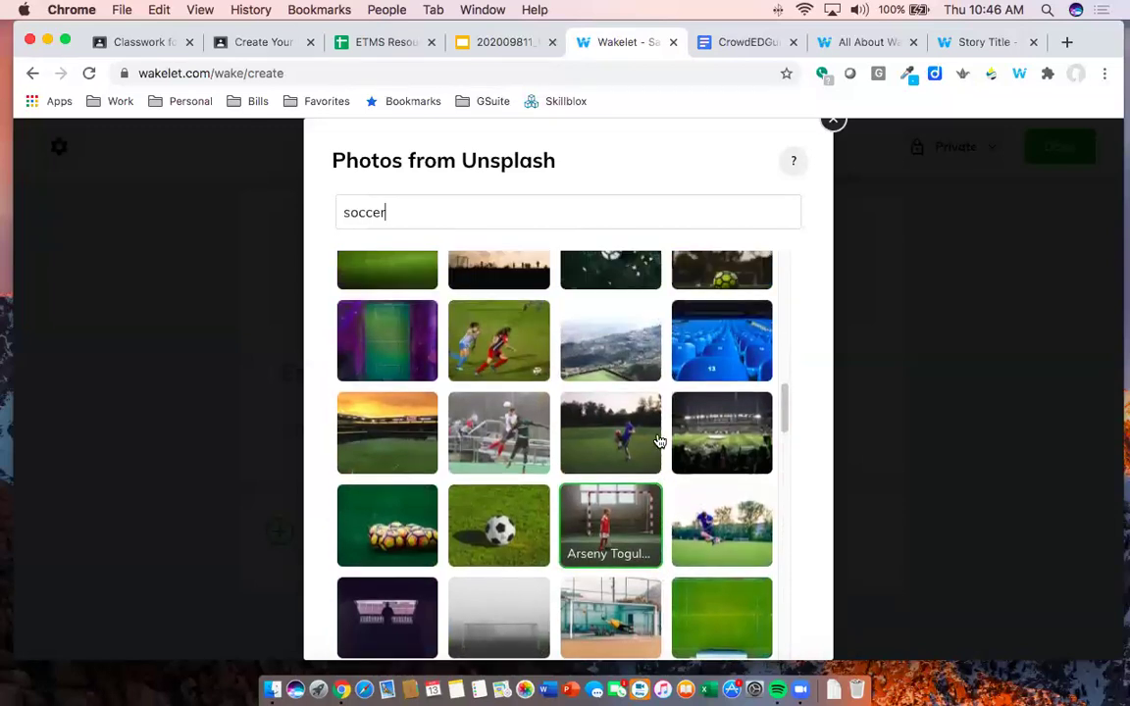
{"action": "scroll", "coordinate": [659, 441], "scroll_direction": "up", "scroll_amount": 3}
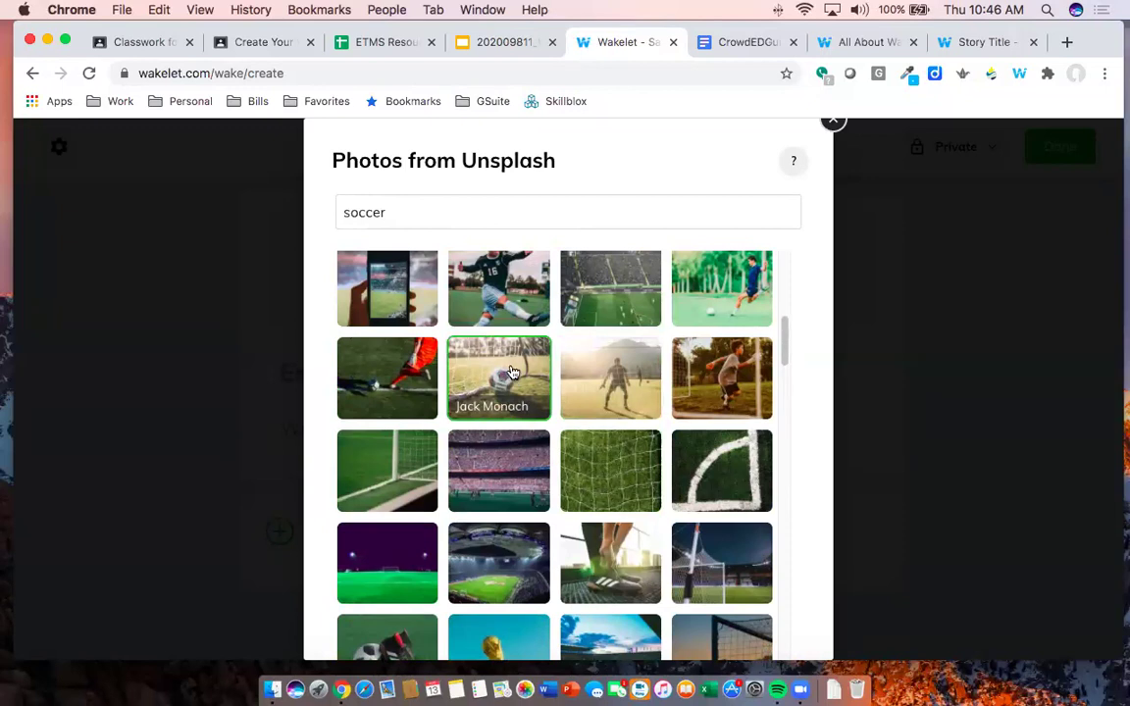
Use the soccer-ball-in-net Unsplash photo as the cover and set it to Half cover image
{"action": "left_click", "coordinate": [511, 371]}
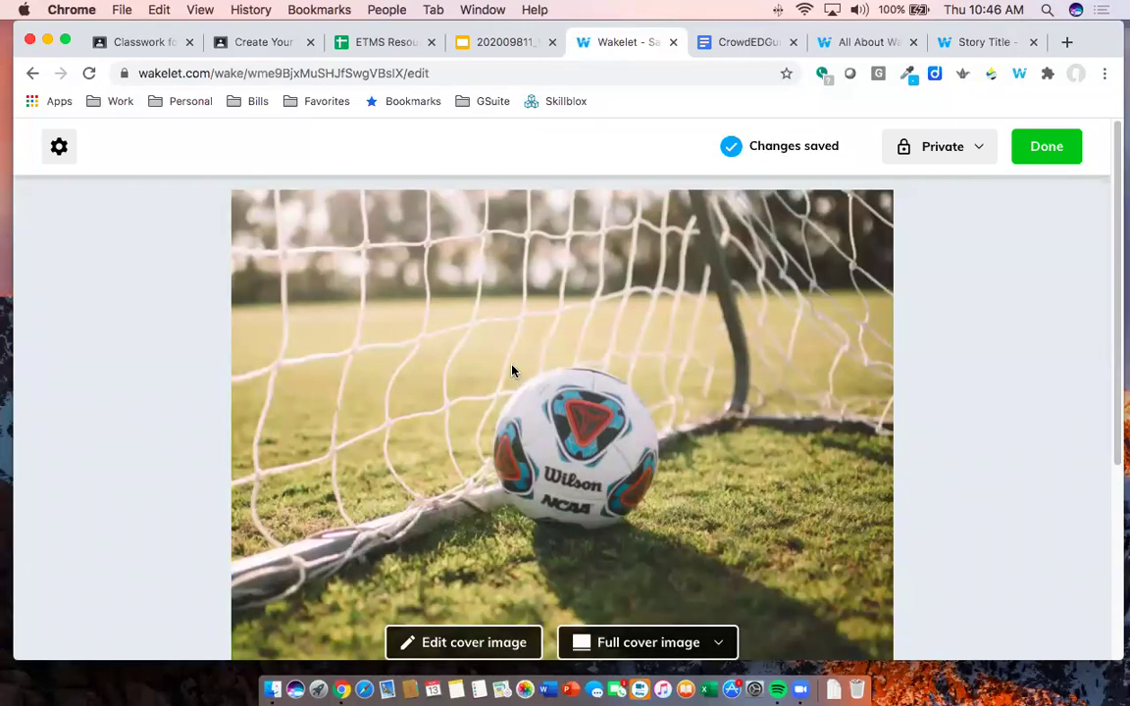
{"action": "scroll", "coordinate": [542, 245], "scroll_direction": "down", "scroll_amount": 3}
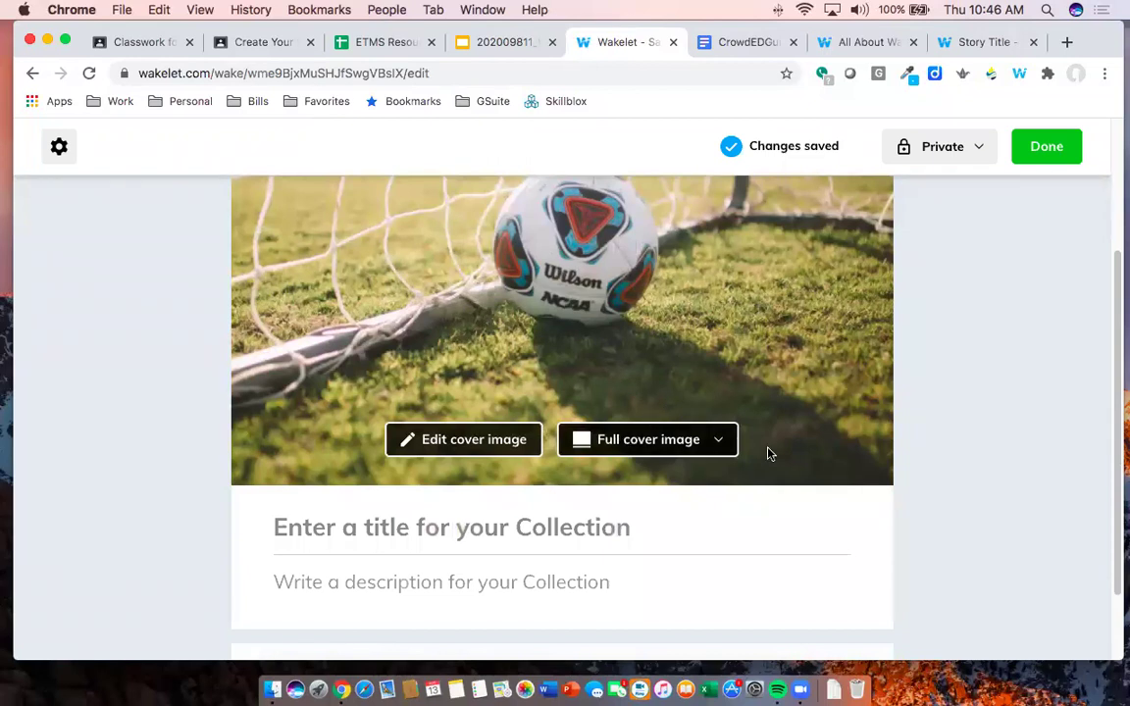
{"action": "left_click", "coordinate": [676, 449]}
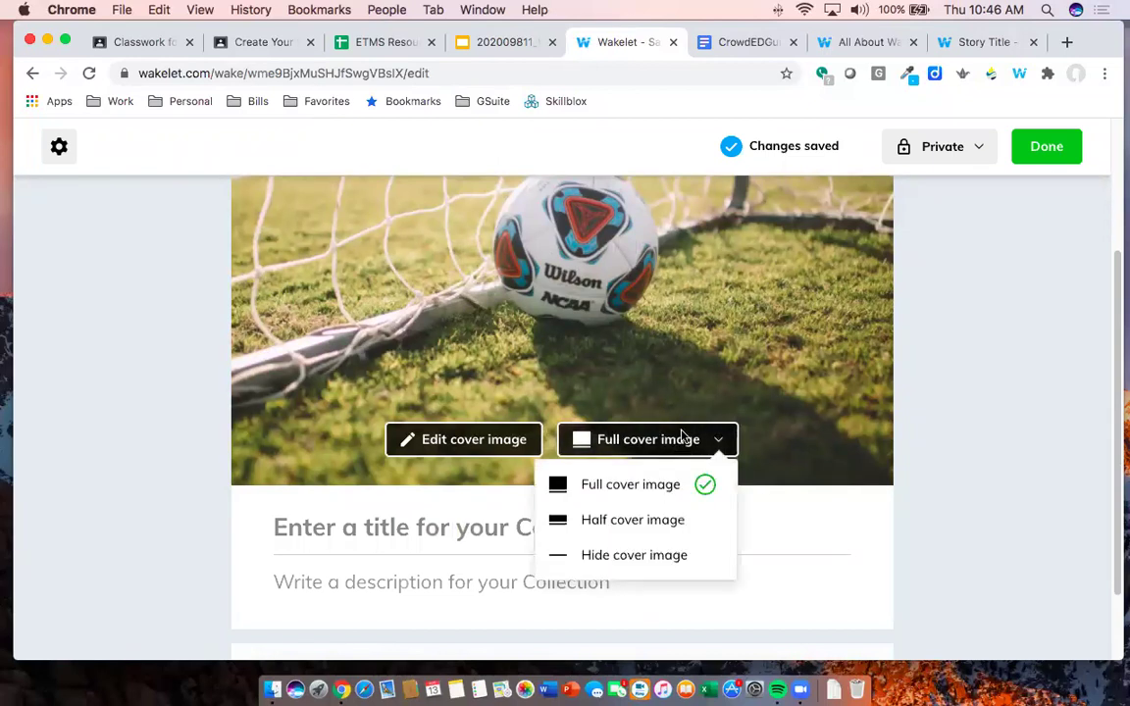
{"action": "left_click", "coordinate": [786, 523]}
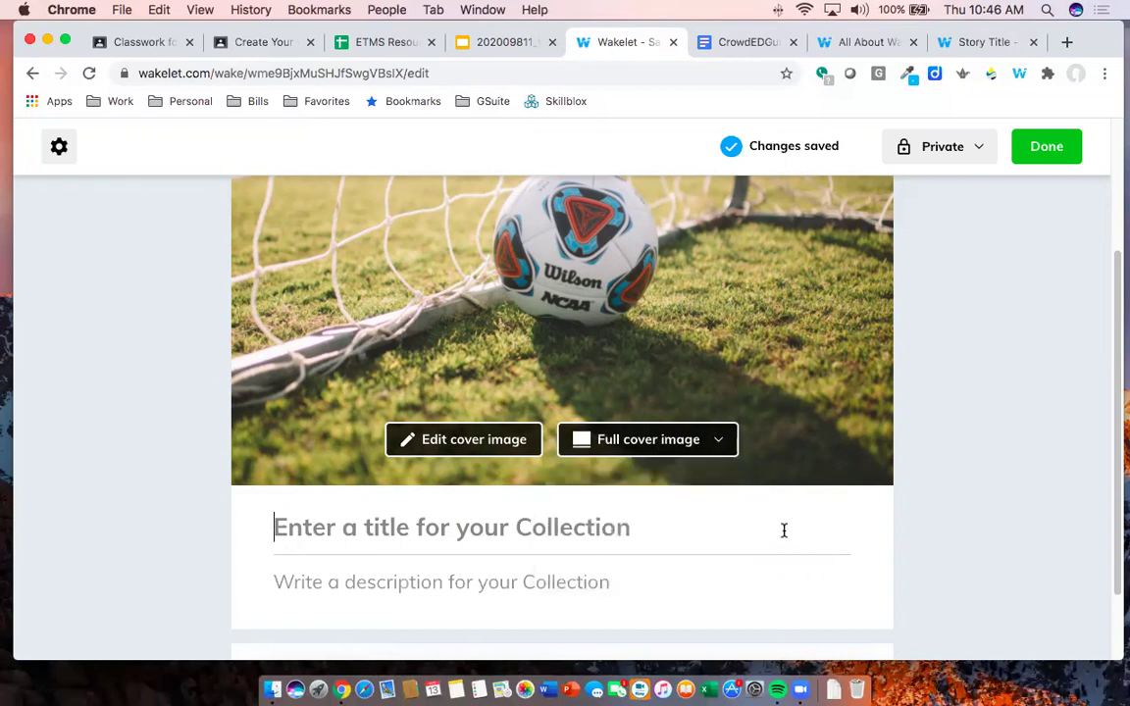
{"action": "scroll", "coordinate": [714, 485], "scroll_direction": "up", "scroll_amount": 3}
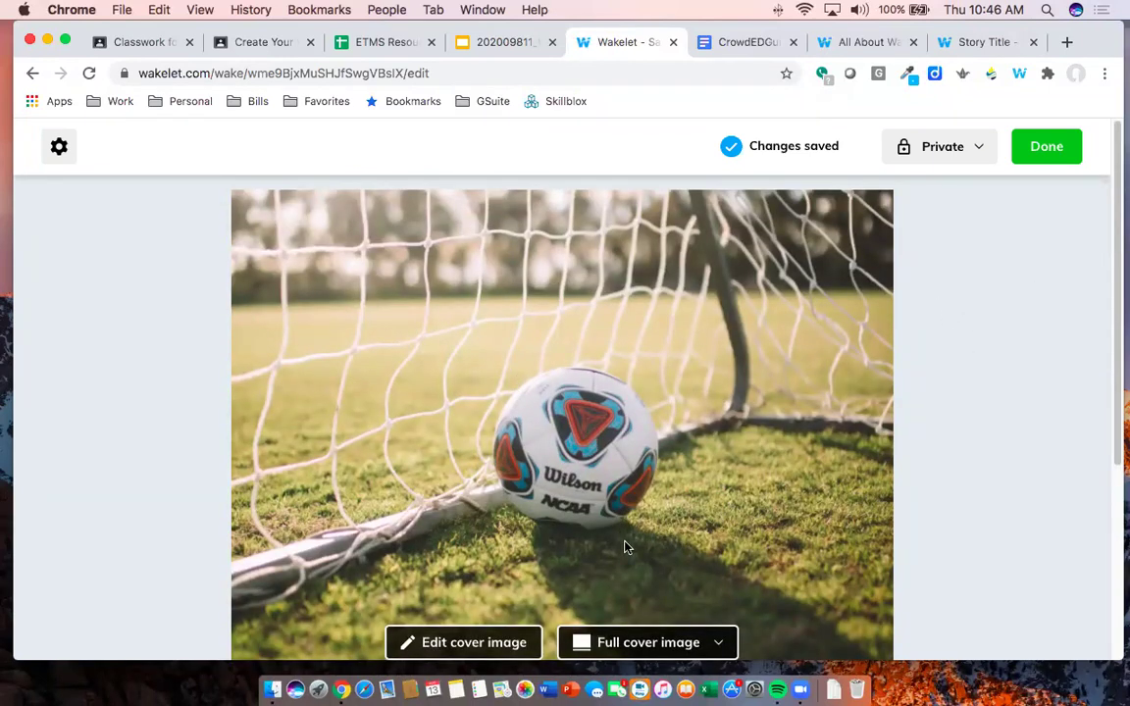
{"action": "scroll", "coordinate": [770, 359], "scroll_direction": "down", "scroll_amount": 3}
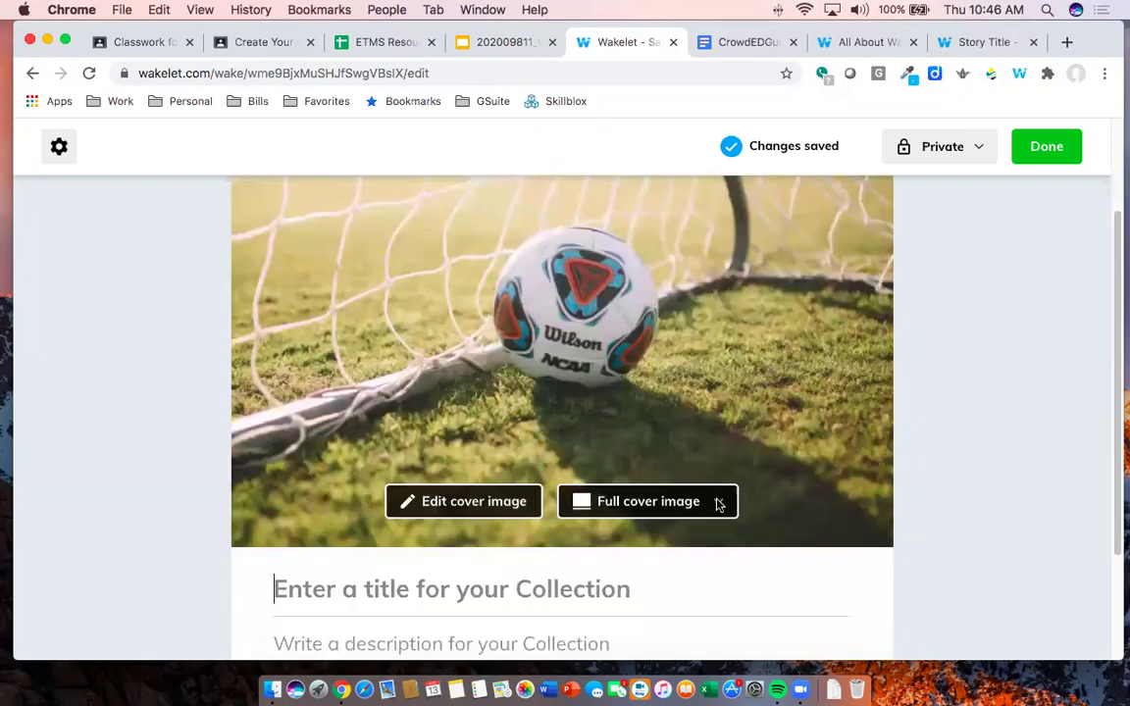
{"action": "left_click", "coordinate": [717, 501]}
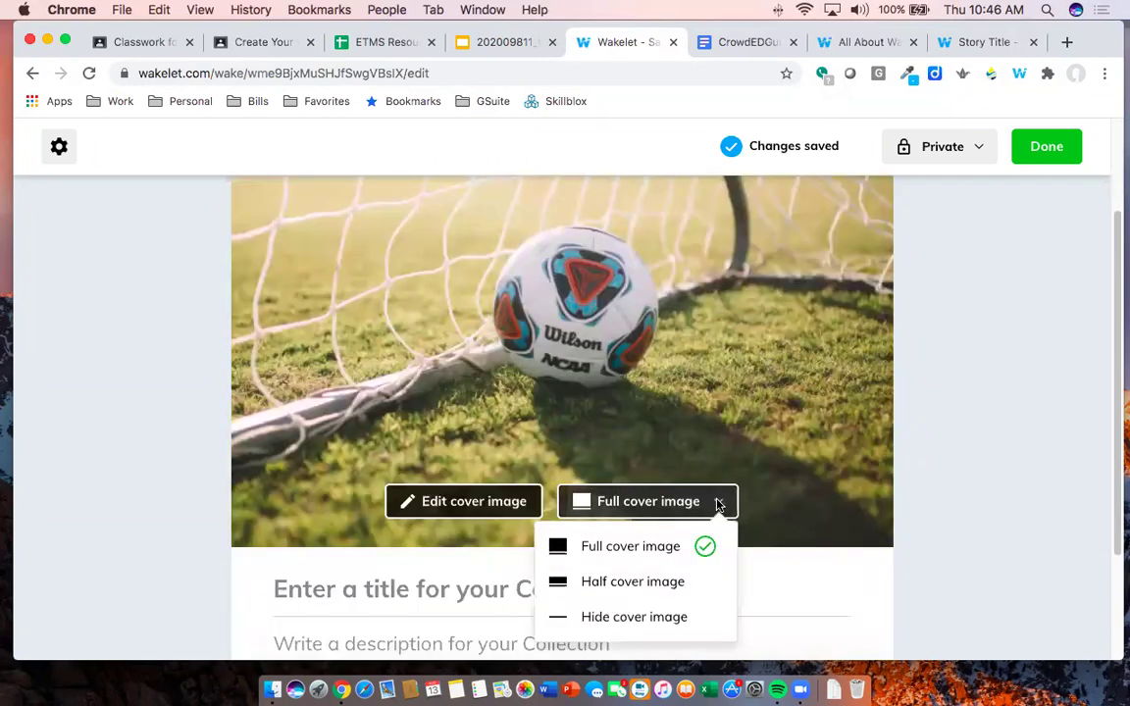
{"action": "left_click", "coordinate": [633, 583]}
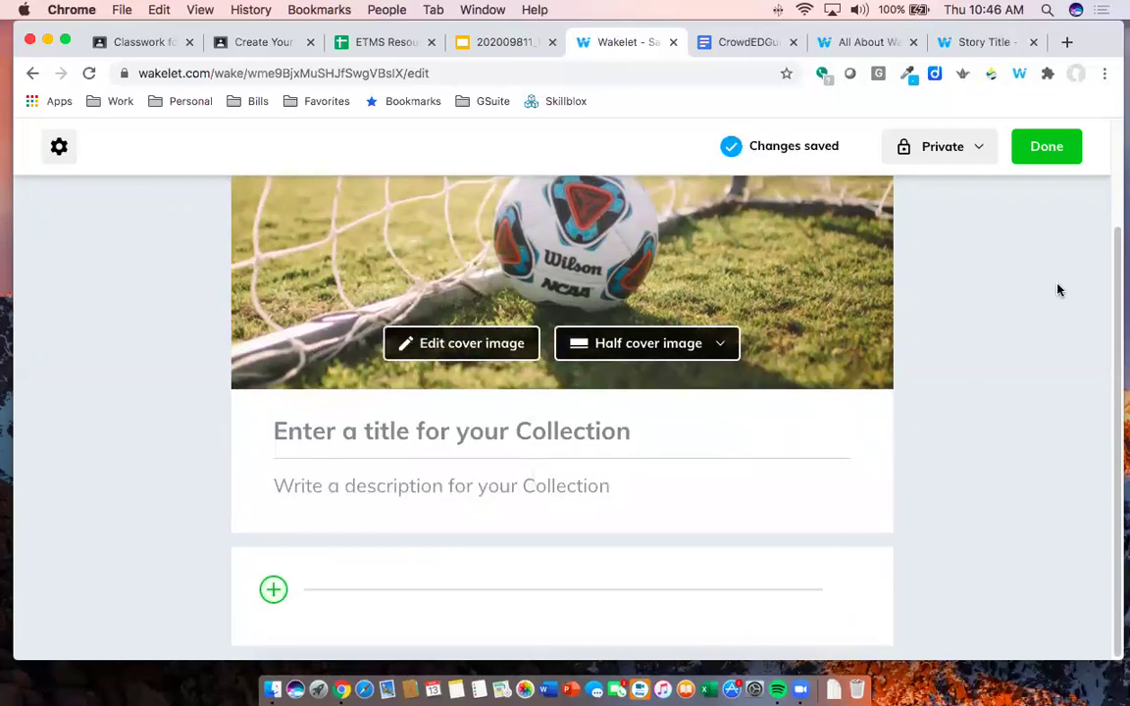
{"action": "scroll", "coordinate": [503, 407], "scroll_direction": "up", "scroll_amount": 3}
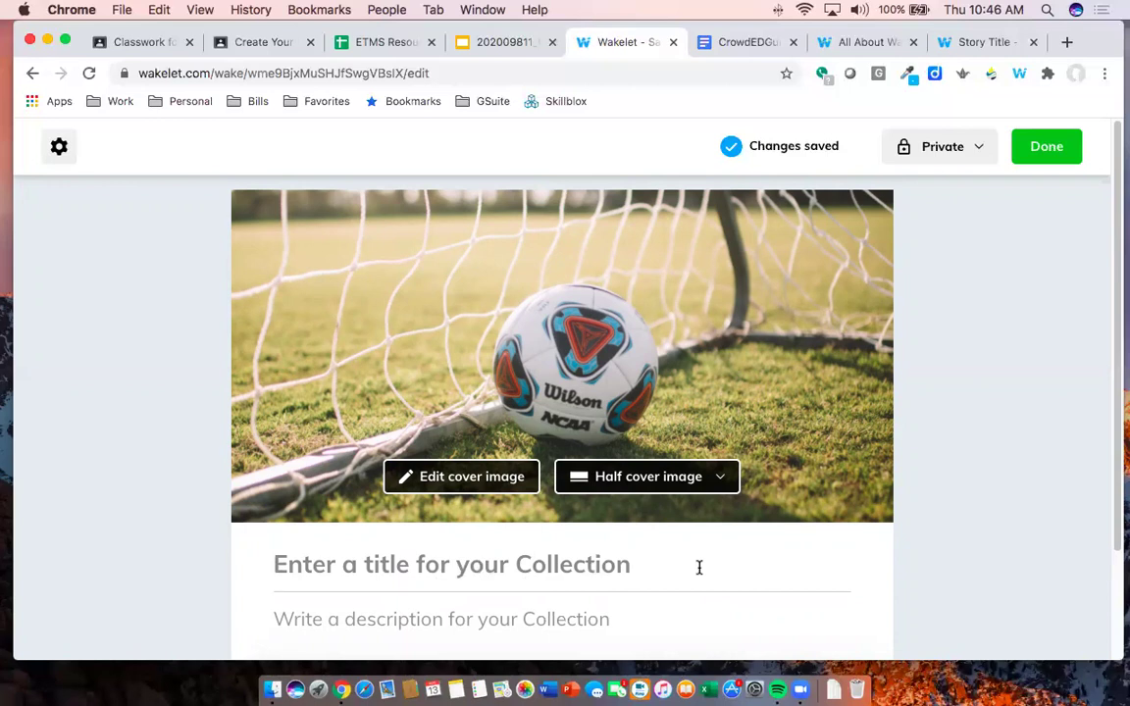
Title the collection 'Mia Hamm' and bring up the example ETMS collection
{"action": "type", "text": "Mia Hamm"}
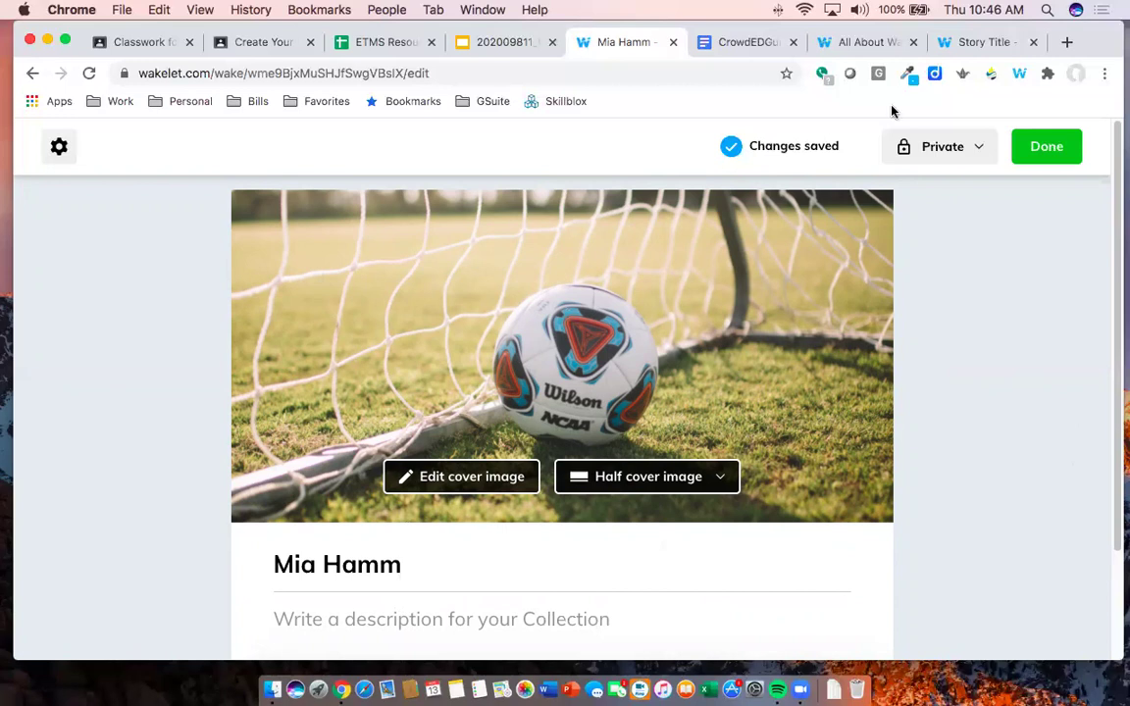
{"action": "left_click", "coordinate": [963, 42]}
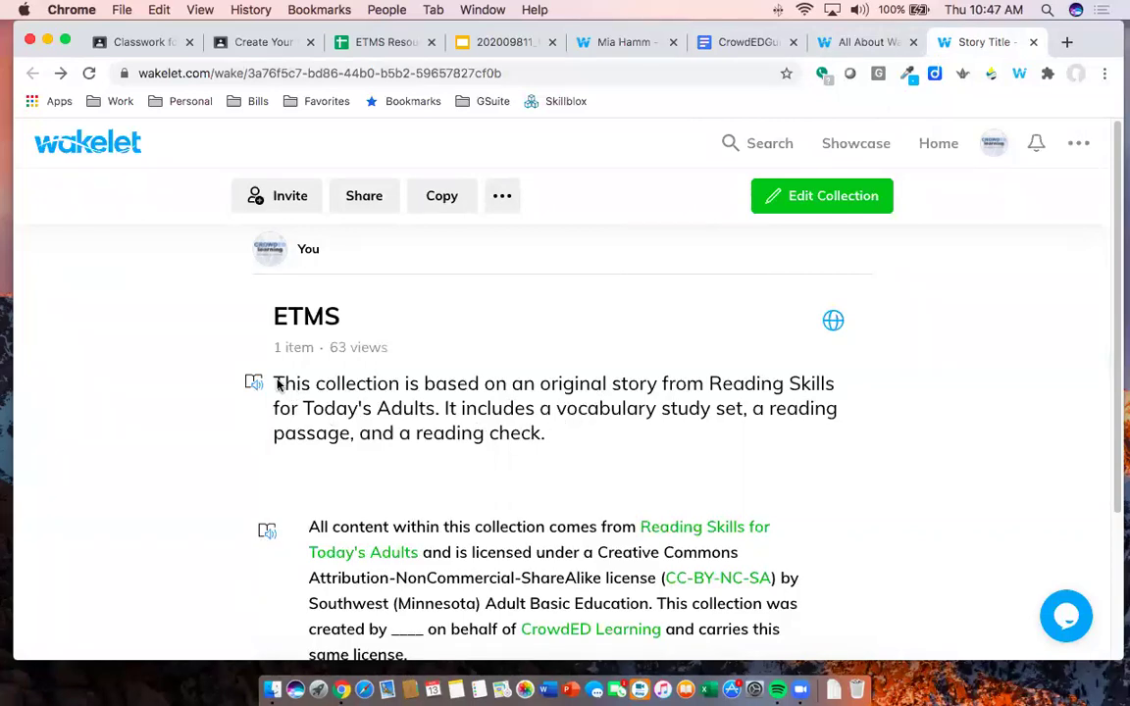
Try pasting the ETMS description into the Mia Hamm description field, undoing the pasted link
{"action": "left_click_drag", "start_coordinate": [552, 439], "coordinate": [273, 383]}
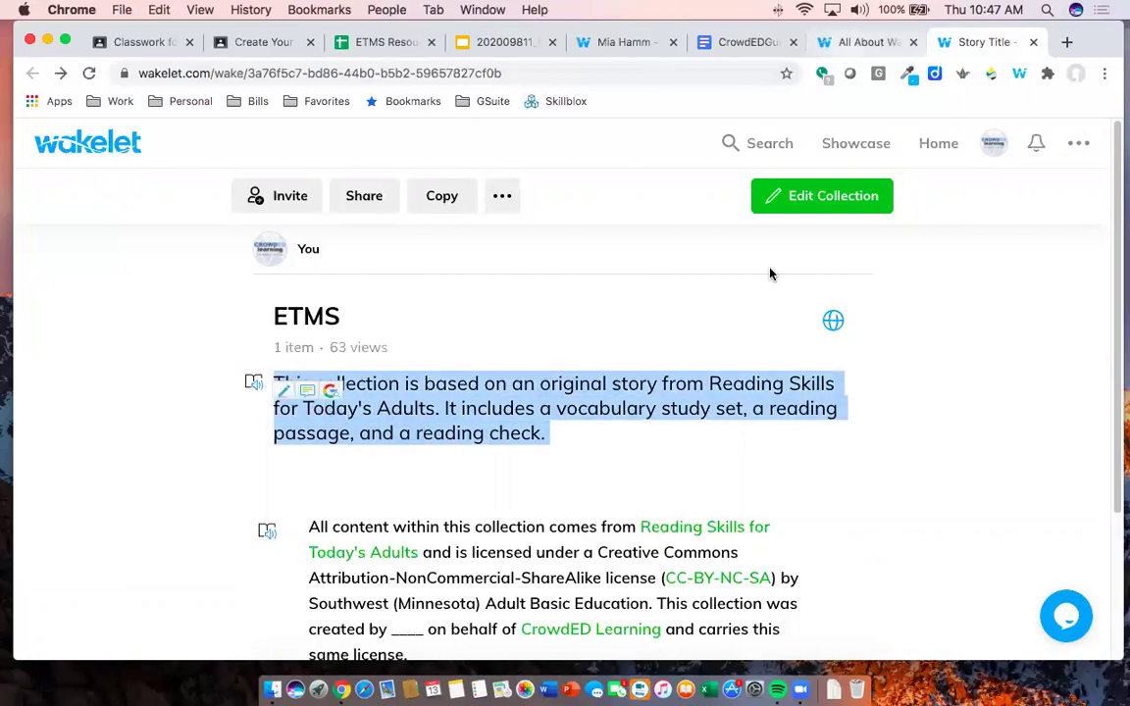
{"action": "left_click", "coordinate": [878, 42]}
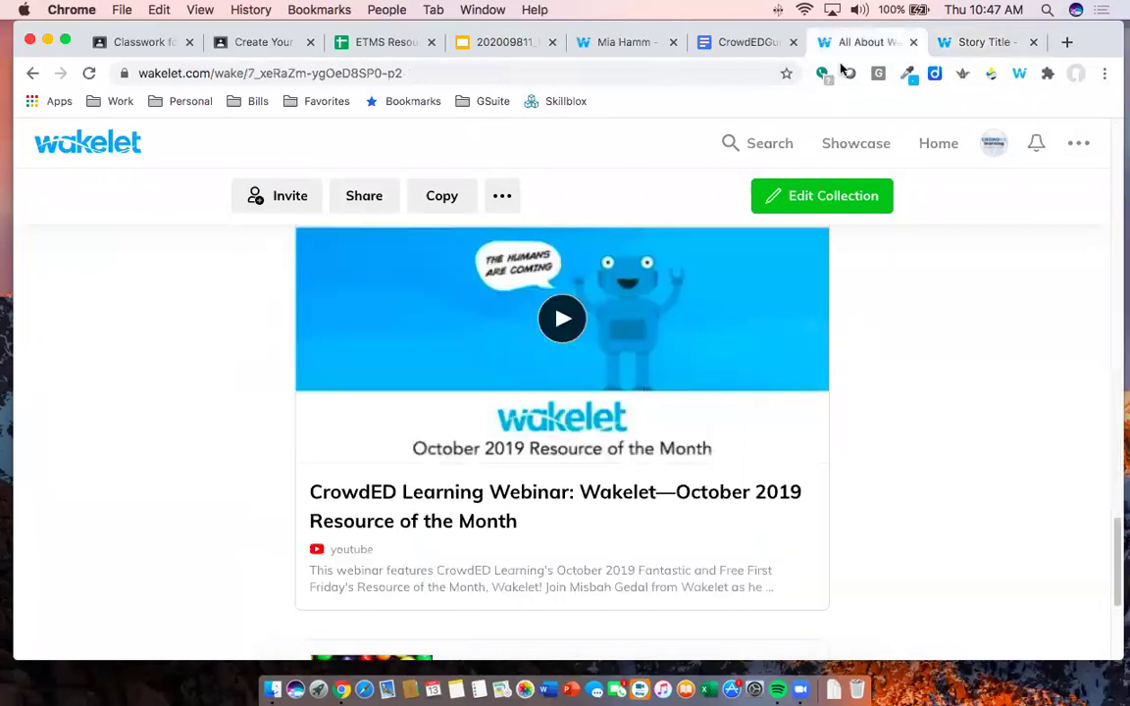
{"action": "left_click", "coordinate": [608, 44]}
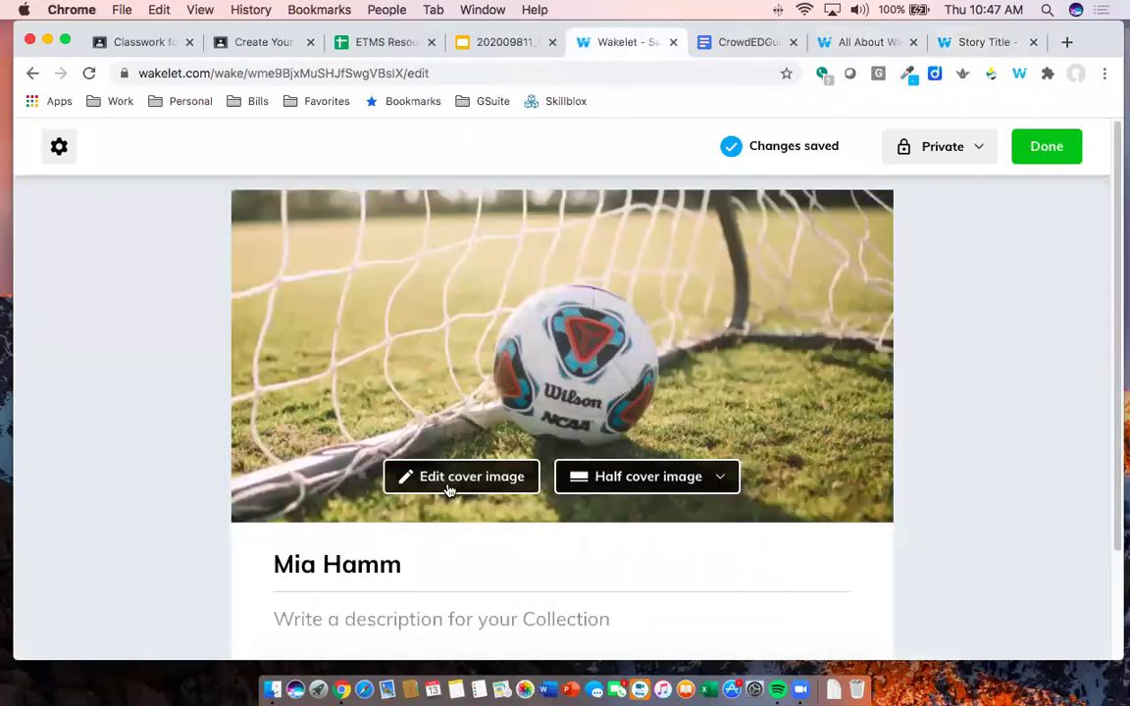
{"action": "scroll", "coordinate": [392, 549], "scroll_direction": "down", "scroll_amount": 2}
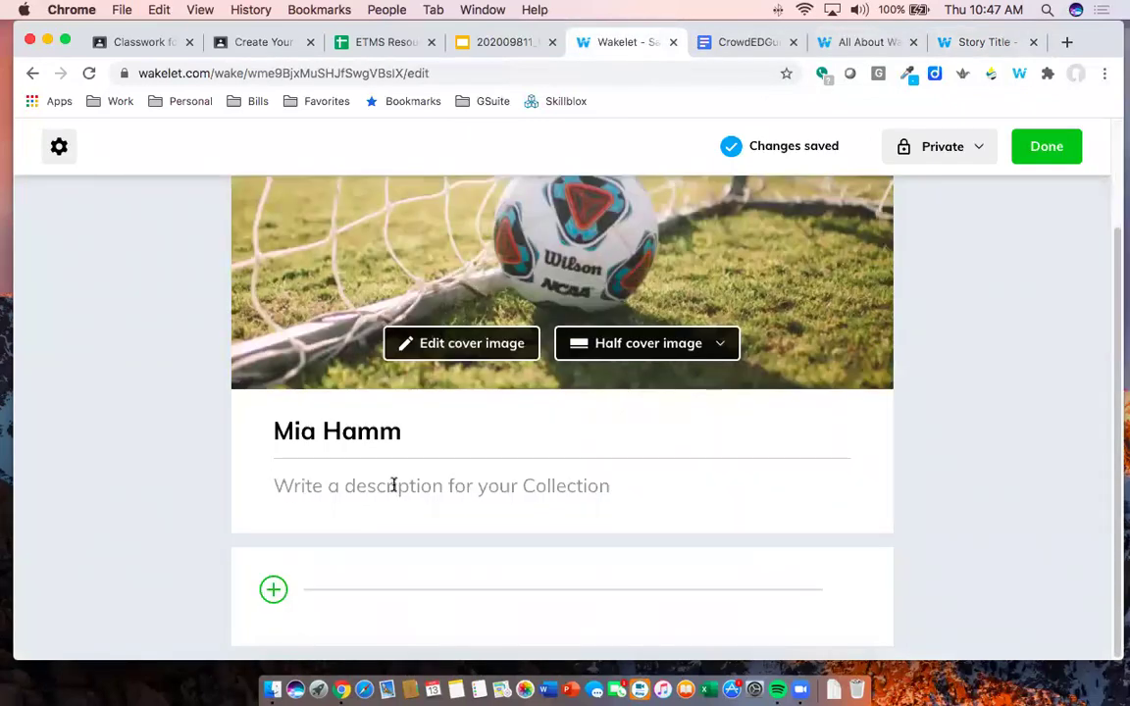
{"action": "left_click", "coordinate": [393, 485]}
{"action": "type", "text": "https://wke.lt/w/s/_T-oqb"}
{"action": "key", "text": "cmd+z"}
Select and copy the full ETMS collection description paragraph
{"action": "left_click", "coordinate": [965, 44]}
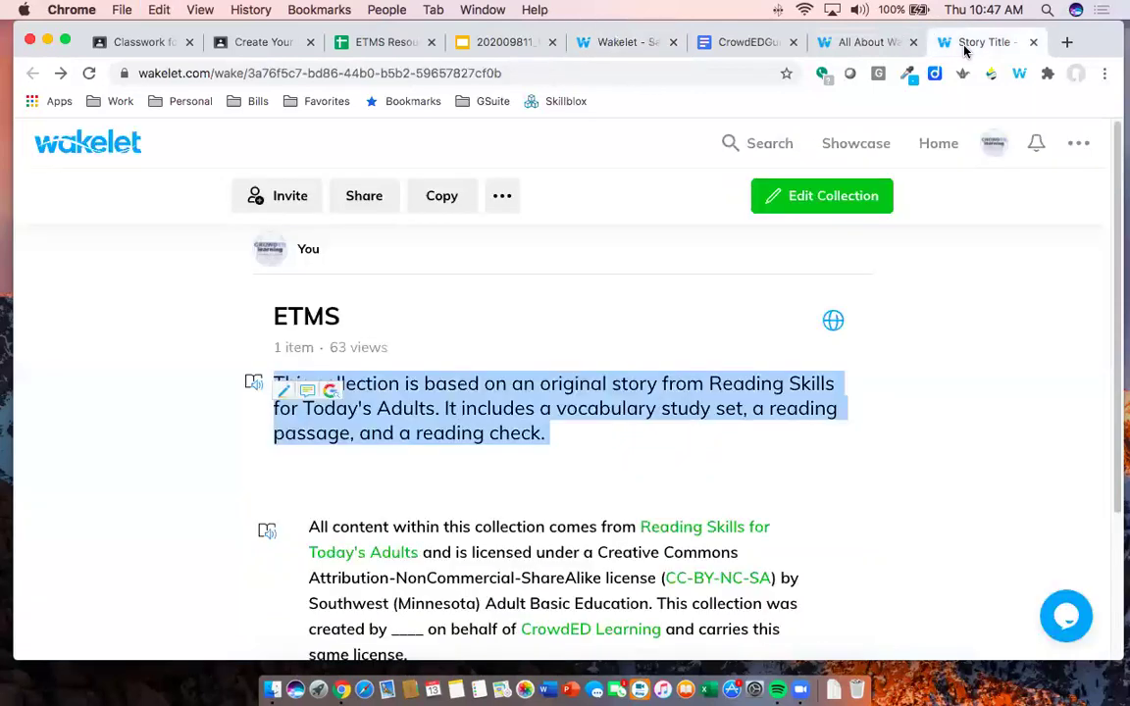
{"action": "left_click", "coordinate": [416, 365]}
{"action": "right_click", "coordinate": [412, 360]}
{"action": "left_click", "coordinate": [614, 431]}
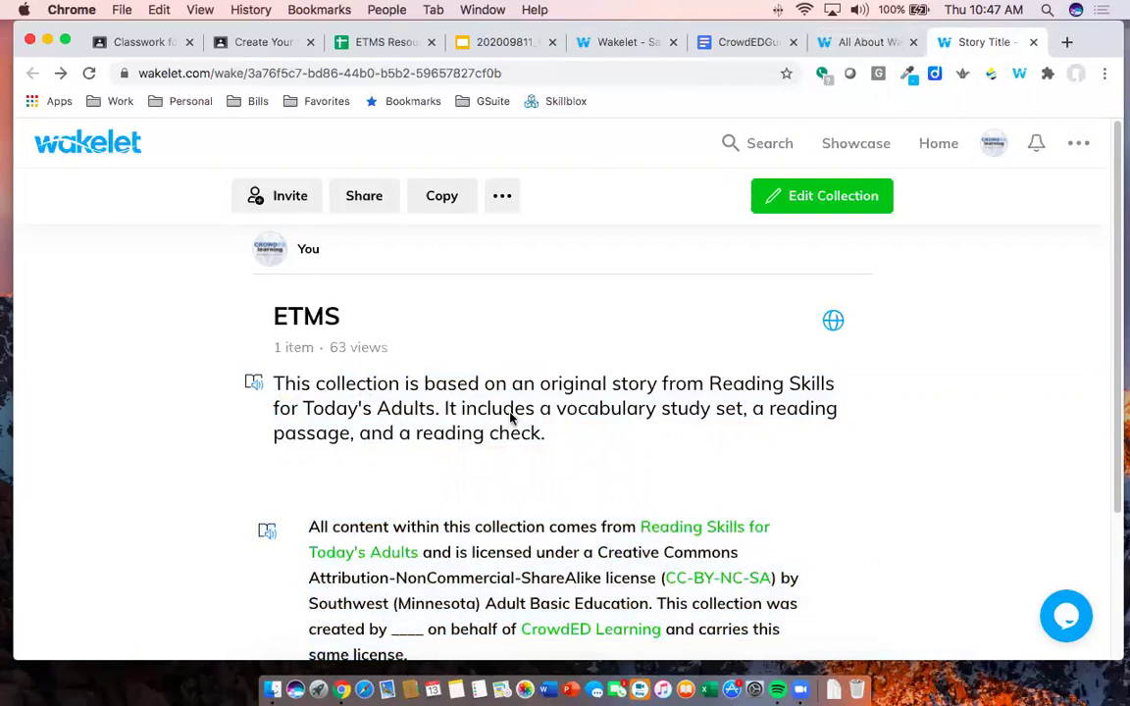
{"action": "left_click_drag", "start_coordinate": [555, 441], "coordinate": [270, 385]}
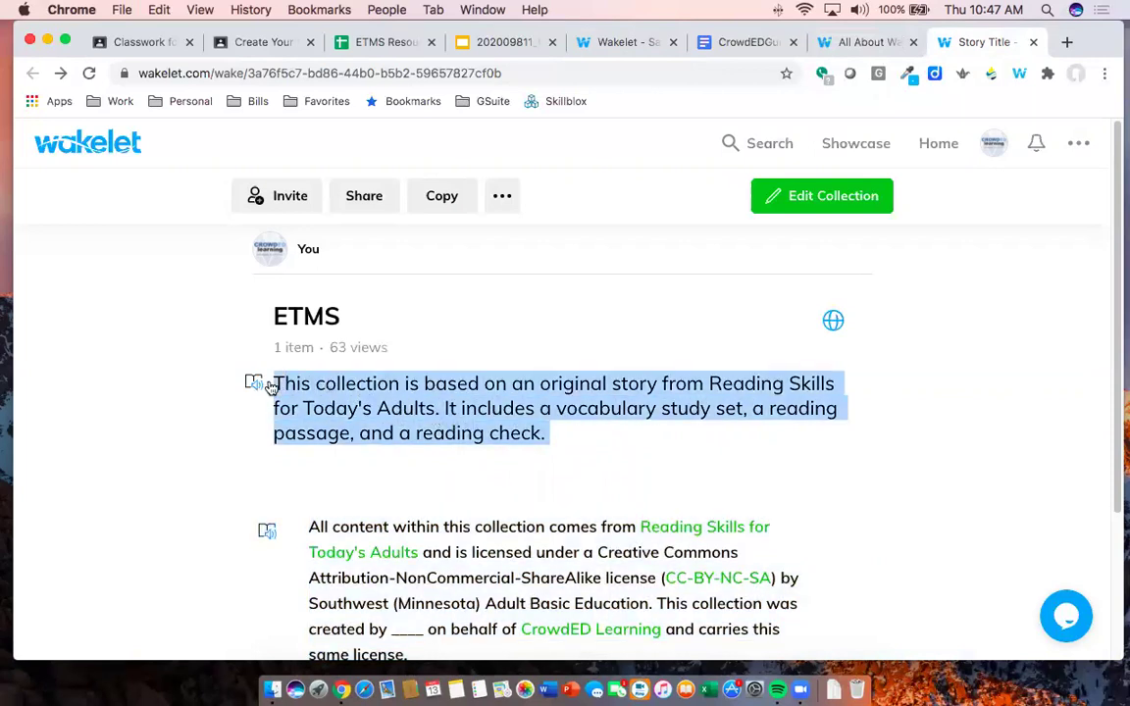
{"action": "left_click", "coordinate": [343, 392]}
{"action": "right_click", "coordinate": [343, 392]}
{"action": "left_click", "coordinate": [530, 433]}
{"action": "left_click_drag", "start_coordinate": [545, 434], "coordinate": [265, 385]}
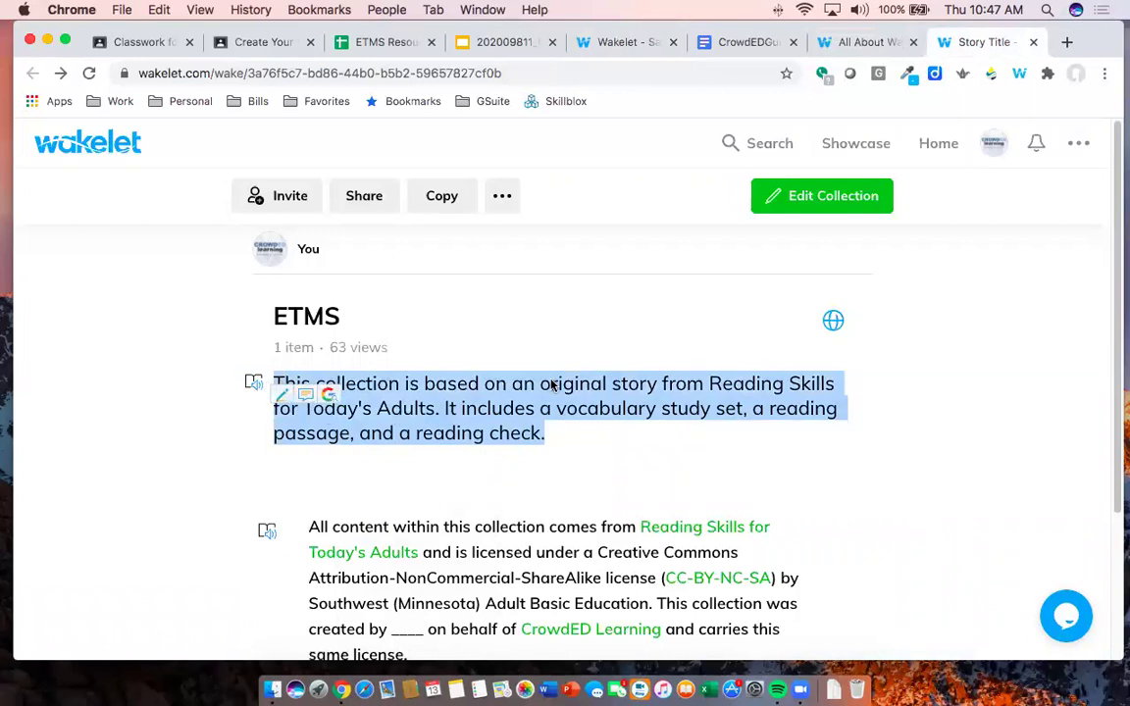
{"action": "left_click", "coordinate": [552, 385]}
{"action": "right_click", "coordinate": [552, 384]}
{"action": "left_click", "coordinate": [564, 438]}
{"action": "left_click_drag", "start_coordinate": [564, 437], "coordinate": [254, 382]}
{"action": "key", "text": "super+c"}
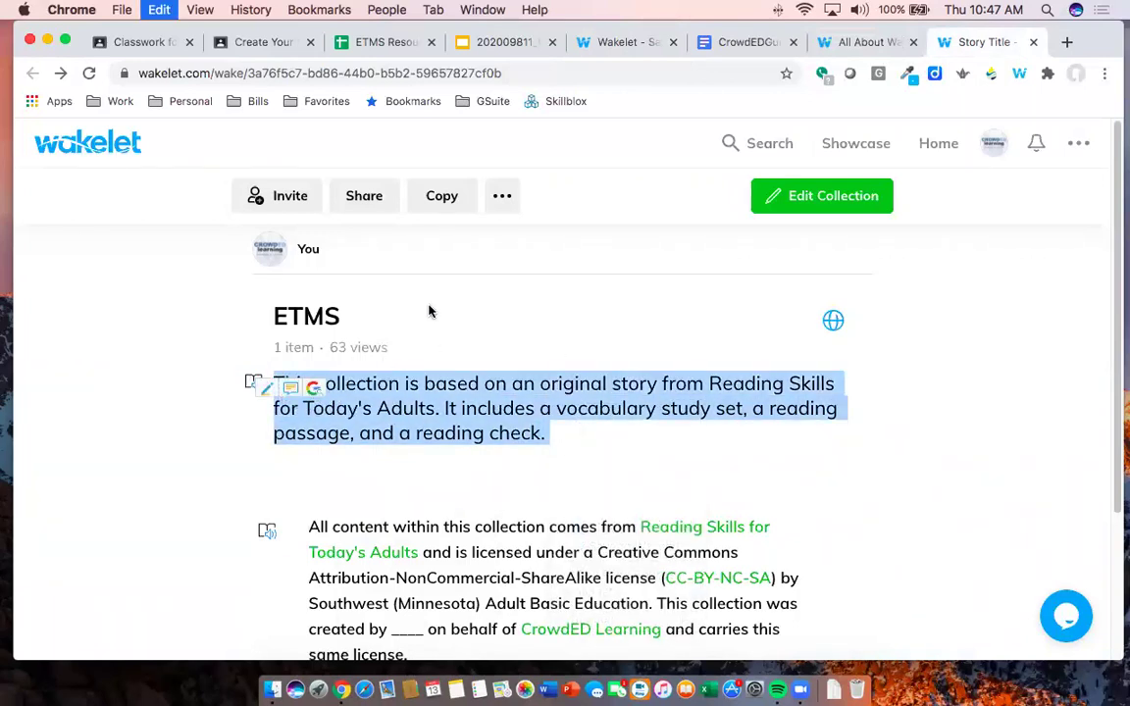
Paste into the Mia Hamm description field again and undo the unwanted link
{"action": "left_click", "coordinate": [620, 45]}
{"action": "left_click", "coordinate": [446, 483]}
{"action": "key", "text": "super+v"}
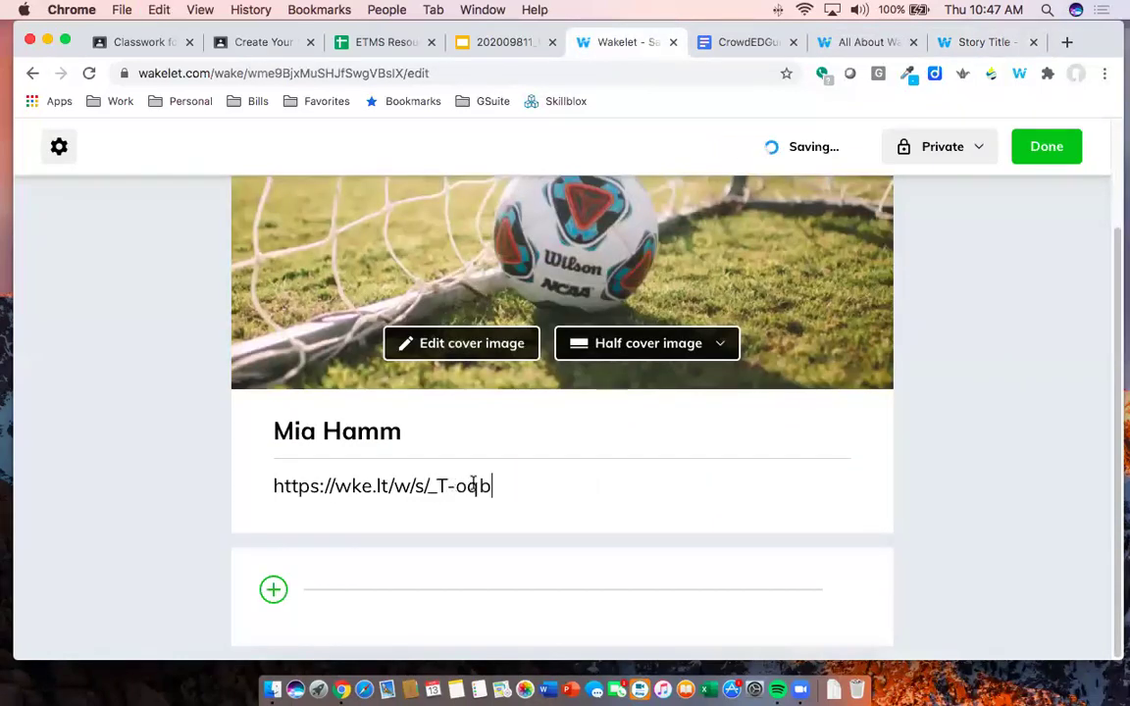
{"action": "key", "text": "super+z"}
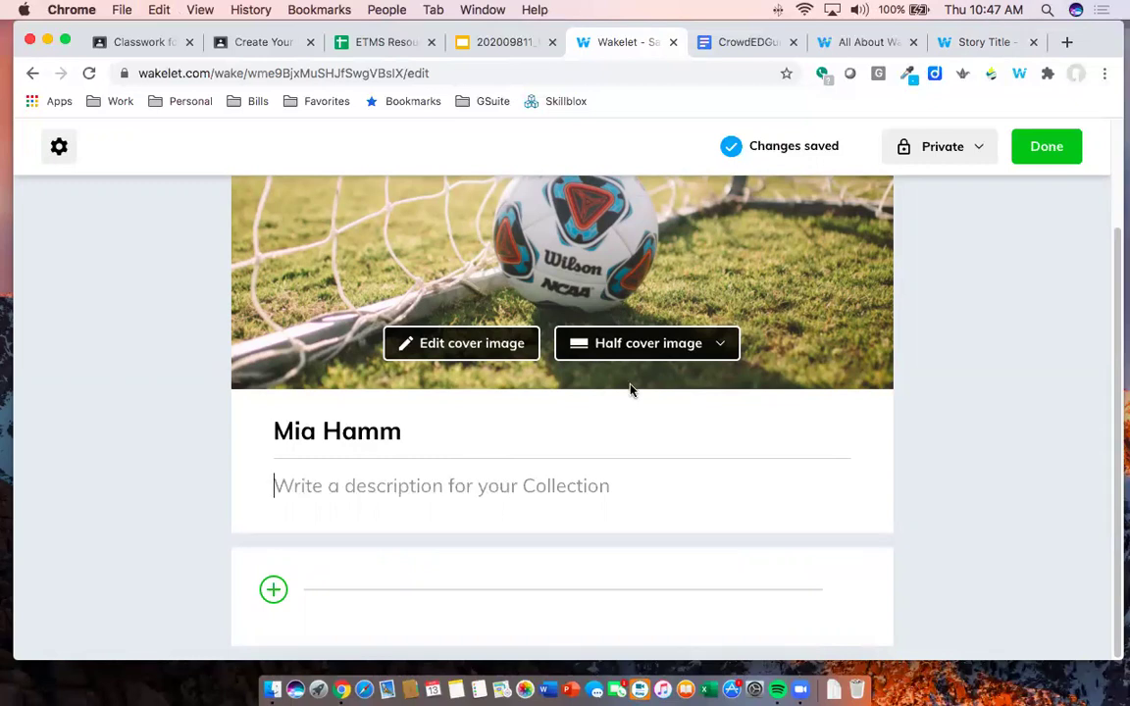
Type 'Here is the description.' as the collection description, fixing the typo
{"action": "type", "text": "Here is the "}
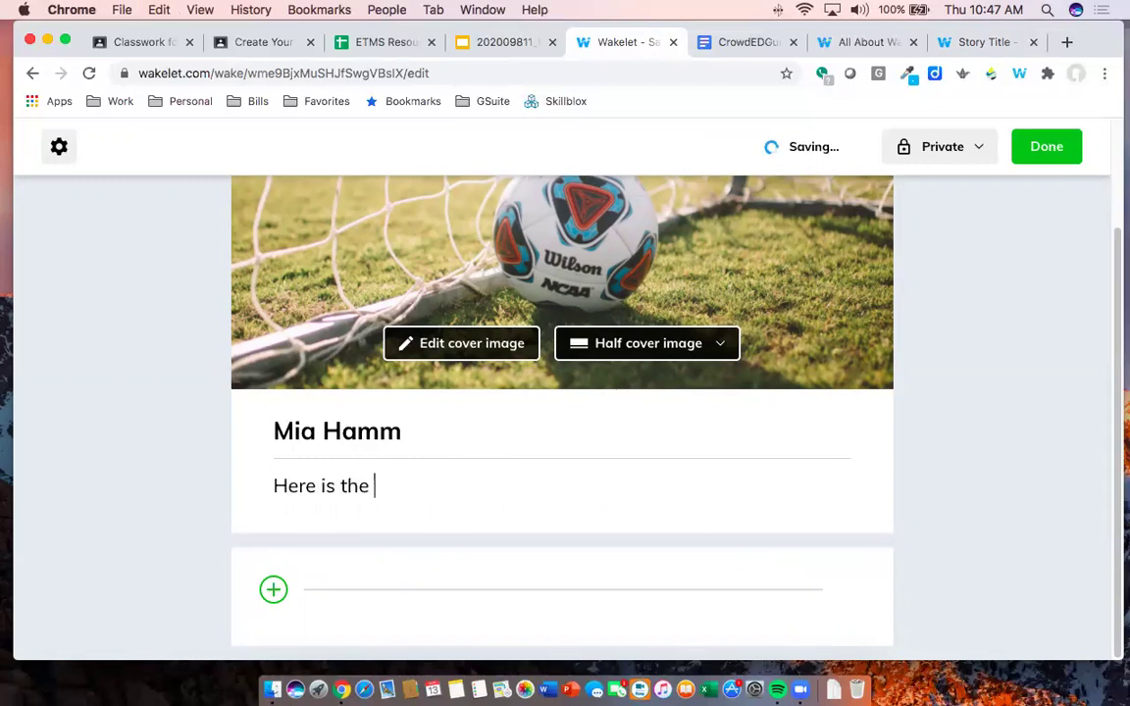
{"action": "type", "text": "descriptioins"}
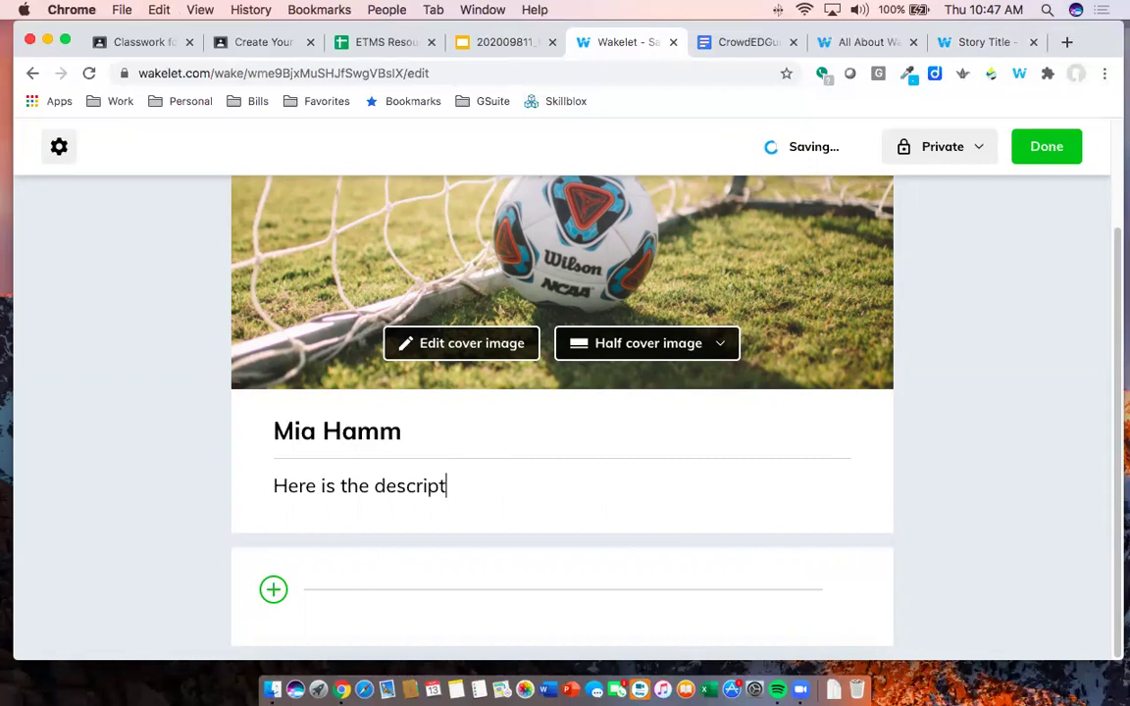
{"action": "key", "text": "BackSpace"}
{"action": "key", "text": "BackSpace"}
{"action": "key", "text": "BackSpace"}
{"action": "type", "text": "n."}
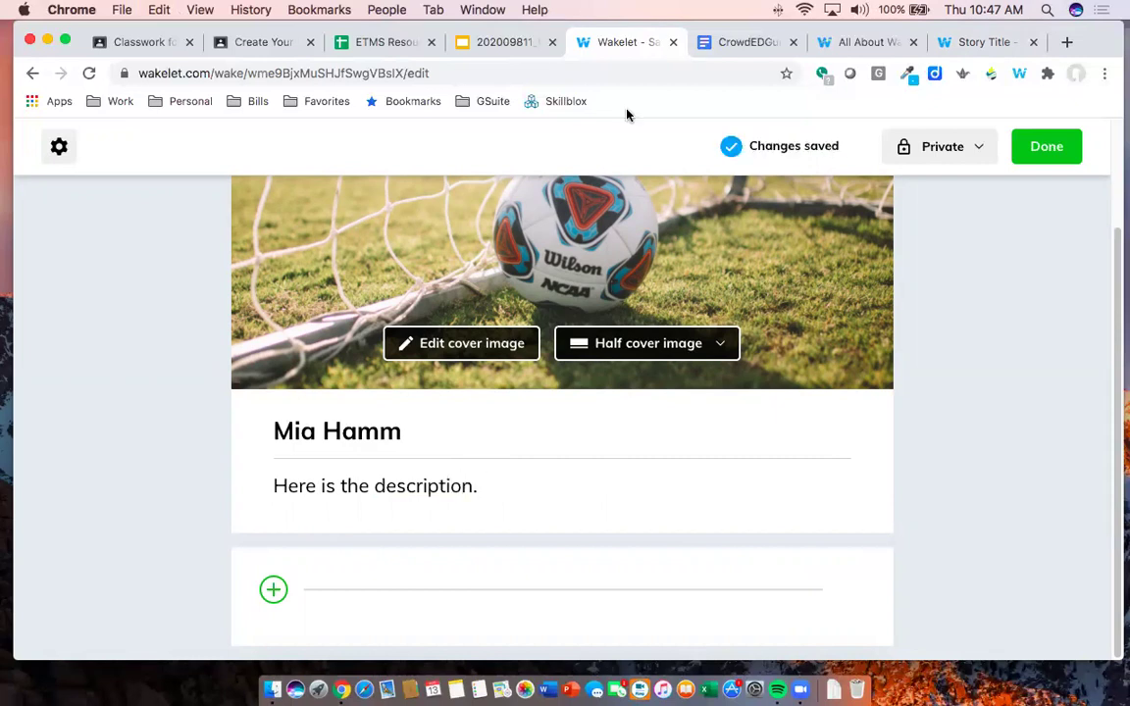
{"action": "left_click", "coordinate": [460, 36]}
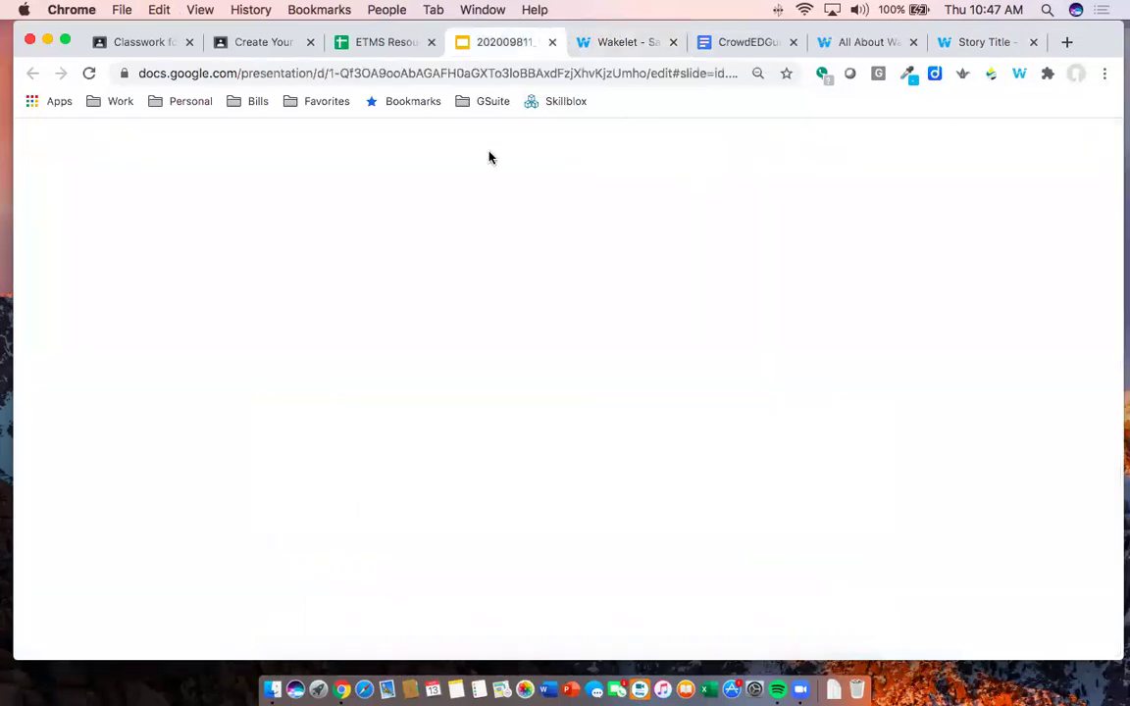
Follow the Guided Lessons link on slide 13, Wakelet Examples, to open Equivalent Fractions
{"action": "scroll", "coordinate": [98, 327], "scroll_direction": "up", "scroll_amount": 5}
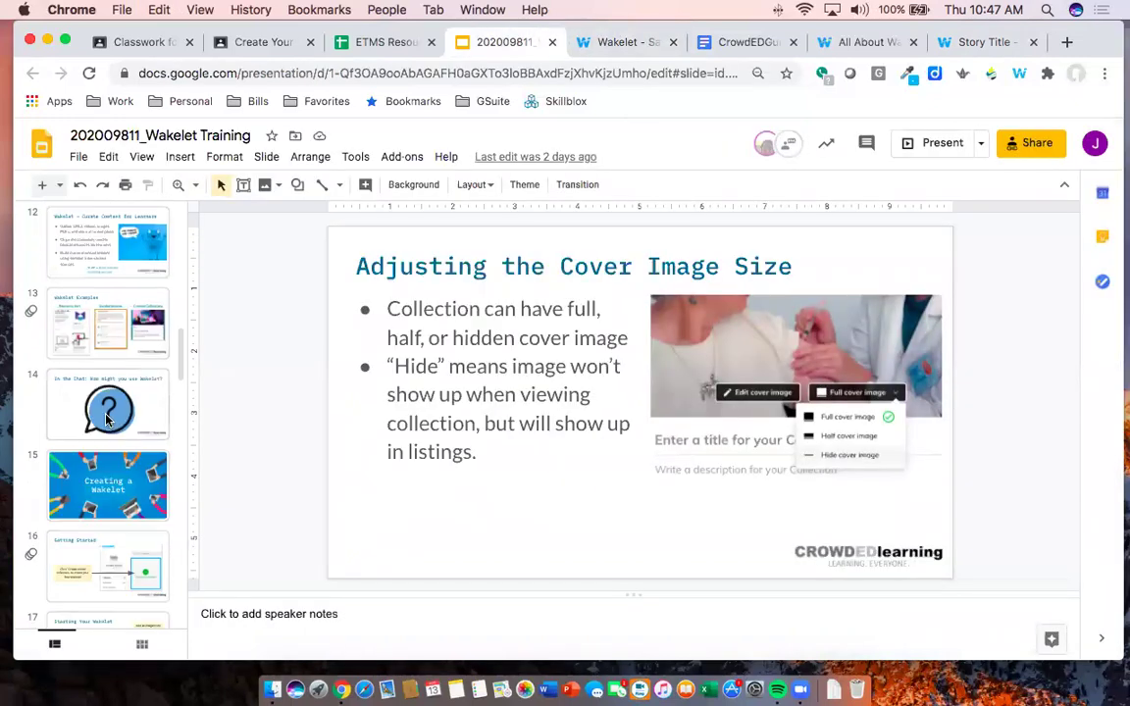
{"action": "left_click", "coordinate": [97, 326]}
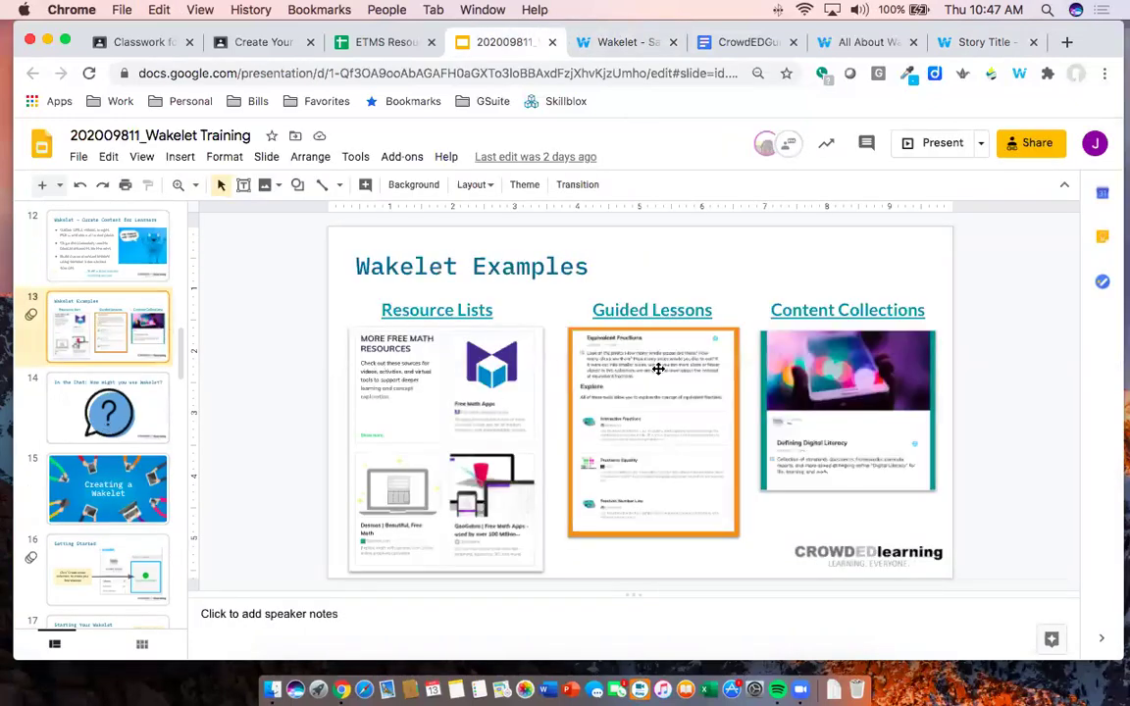
{"action": "left_click", "coordinate": [660, 335]}
{"action": "left_click", "coordinate": [666, 312]}
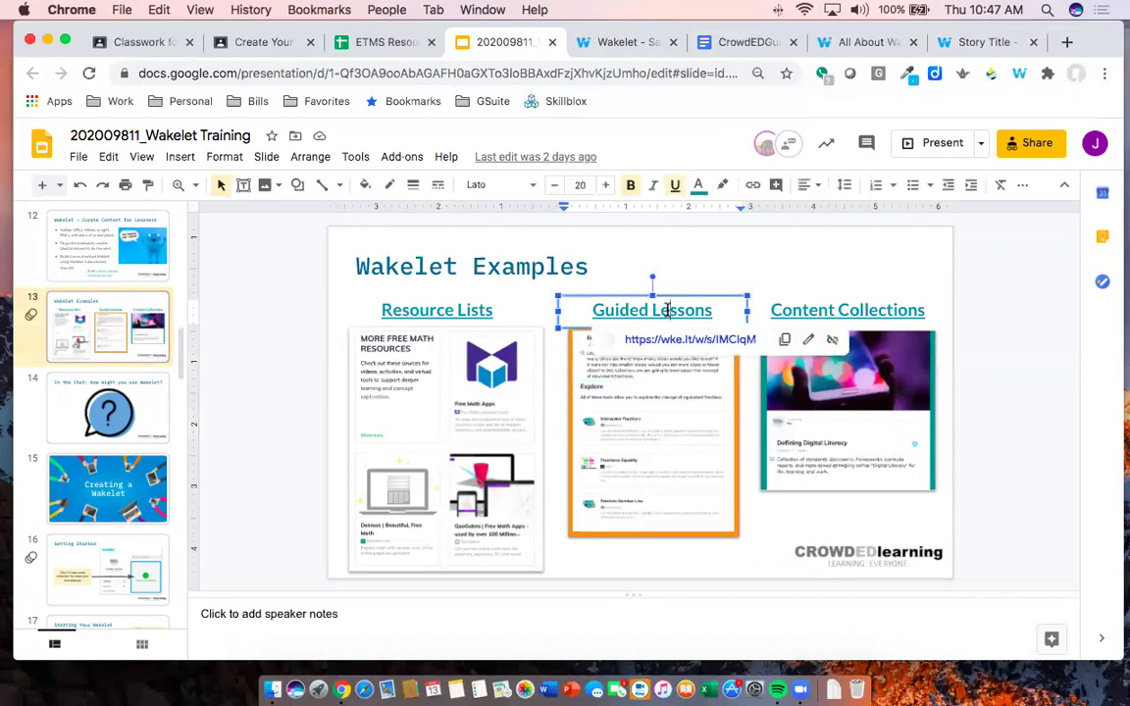
{"action": "left_click", "coordinate": [672, 338]}
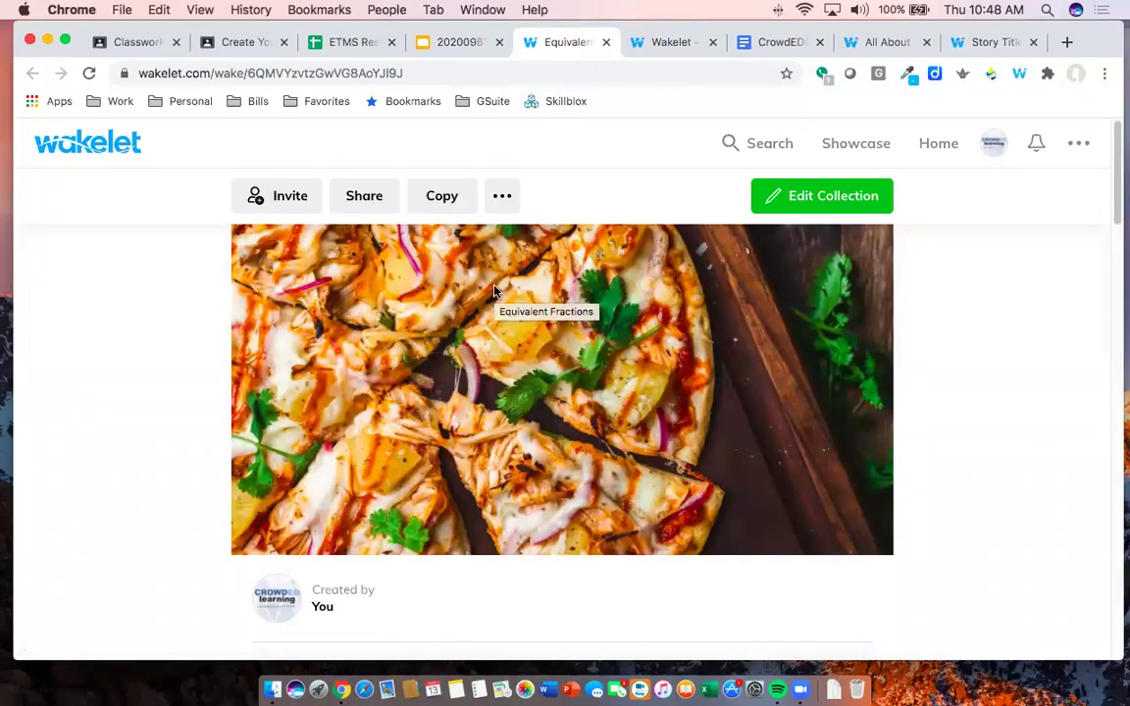
{"action": "scroll", "coordinate": [502, 314], "scroll_direction": "down", "scroll_amount": 3}
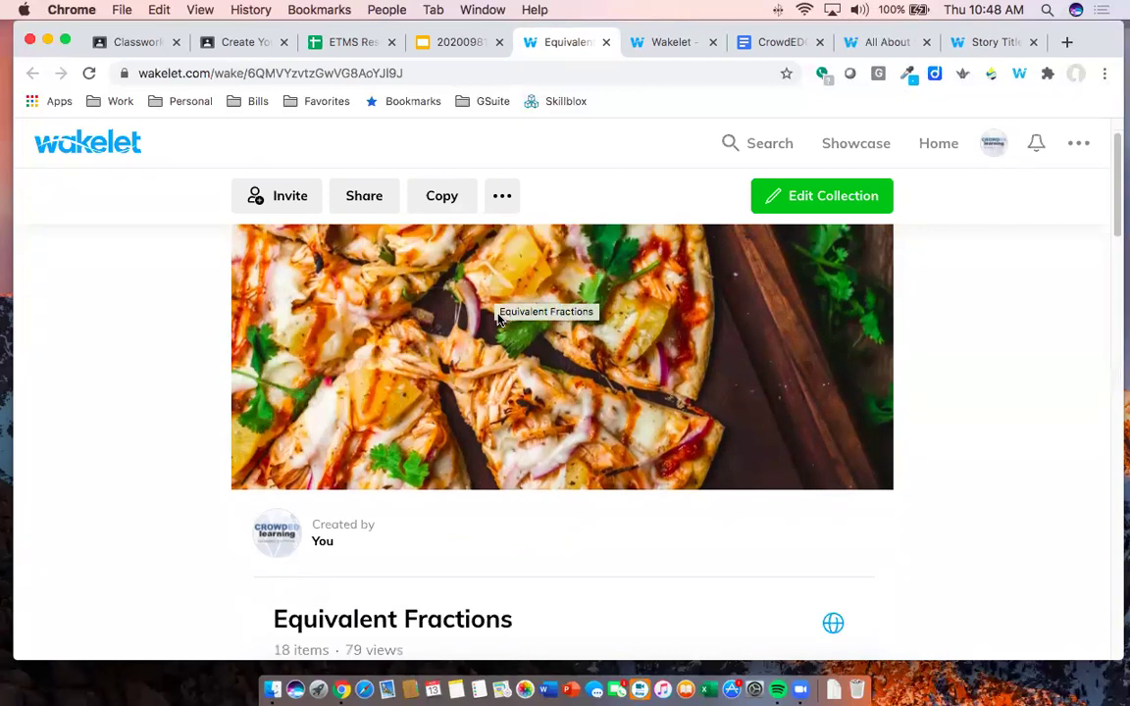
{"action": "scroll", "coordinate": [506, 314], "scroll_direction": "up", "scroll_amount": 3}
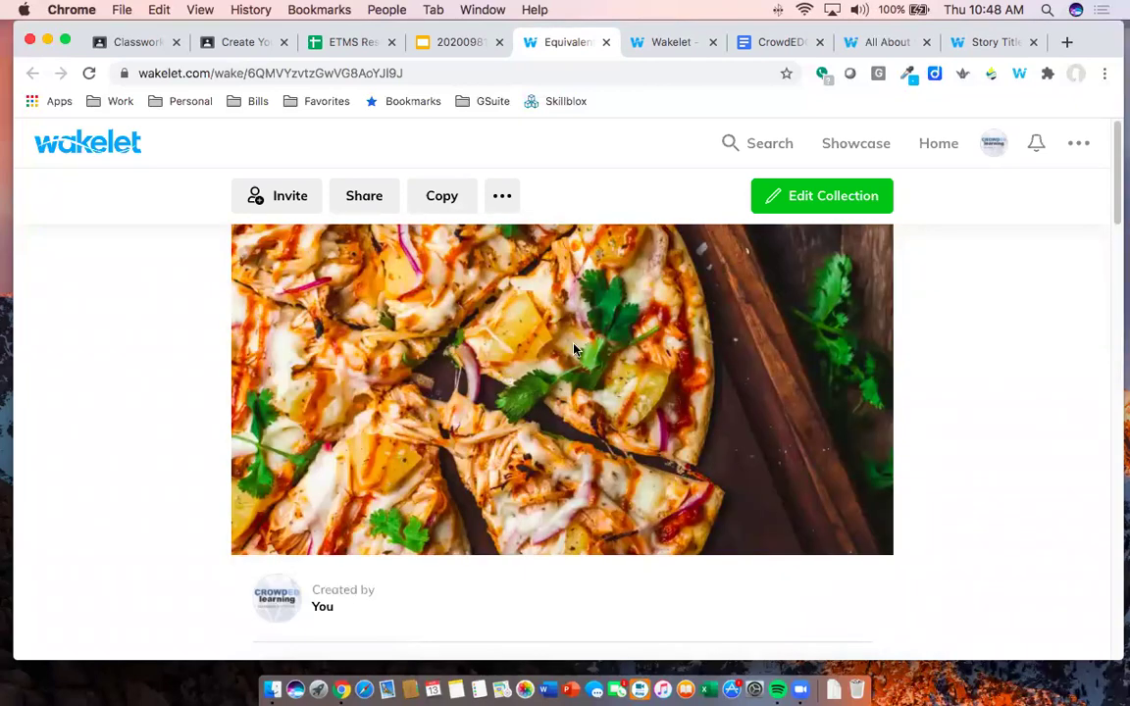
{"action": "scroll", "coordinate": [549, 345], "scroll_direction": "down", "scroll_amount": 5}
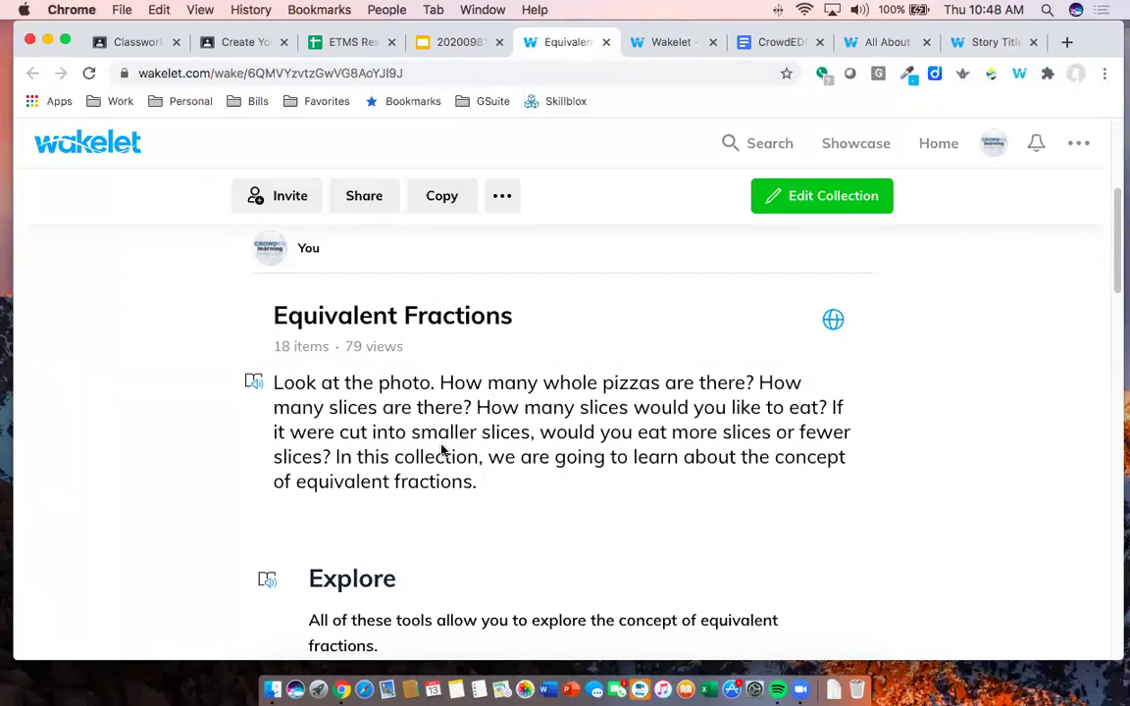
{"action": "scroll", "coordinate": [477, 445], "scroll_direction": "up", "scroll_amount": 2}
{"action": "scroll", "coordinate": [477, 445], "scroll_direction": "up", "scroll_amount": 2}
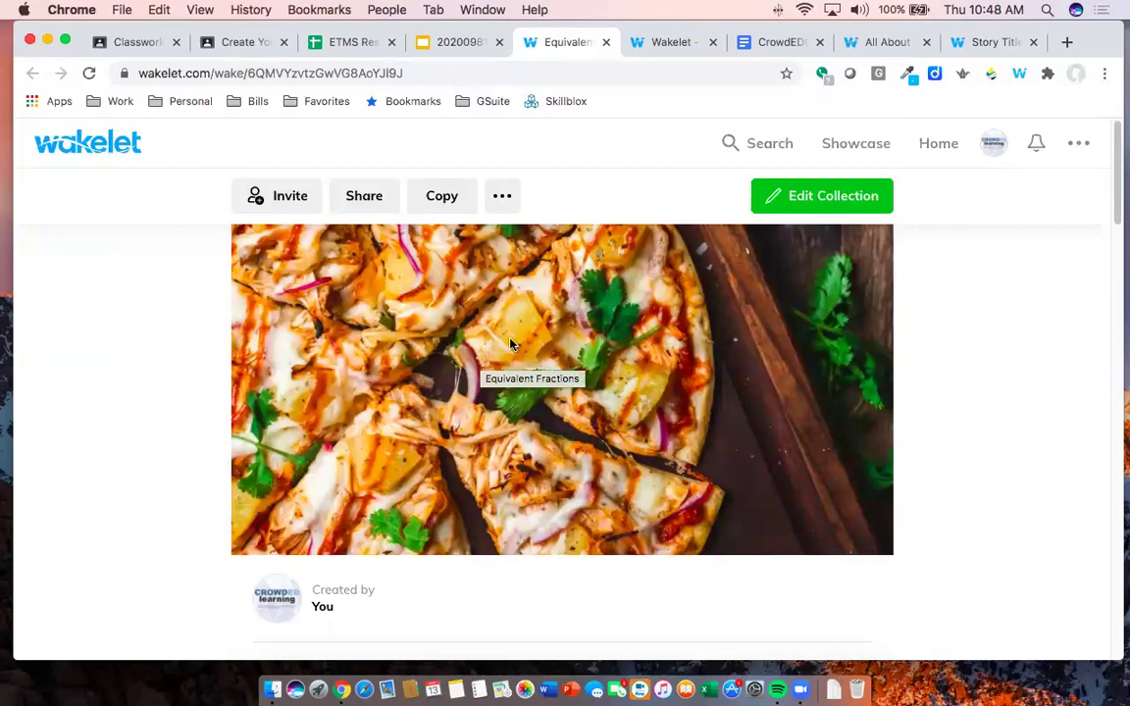
{"action": "scroll", "coordinate": [508, 345], "scroll_direction": "down", "scroll_amount": 1}
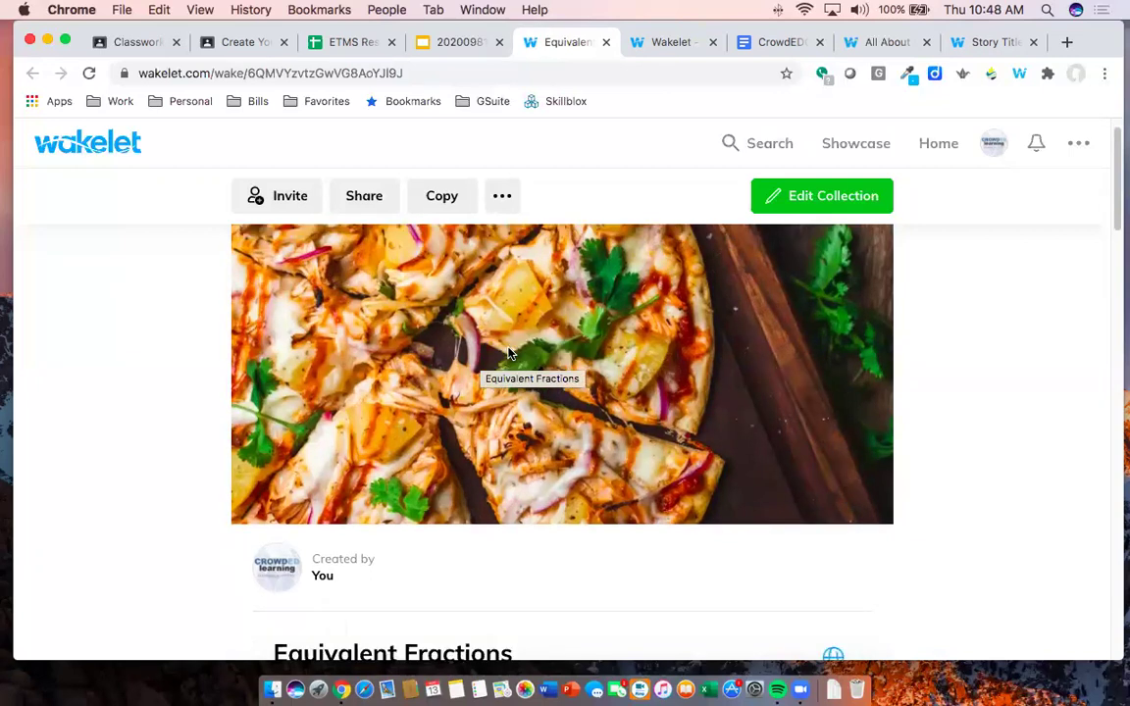
{"action": "scroll", "coordinate": [508, 351], "scroll_direction": "up", "scroll_amount": 1}
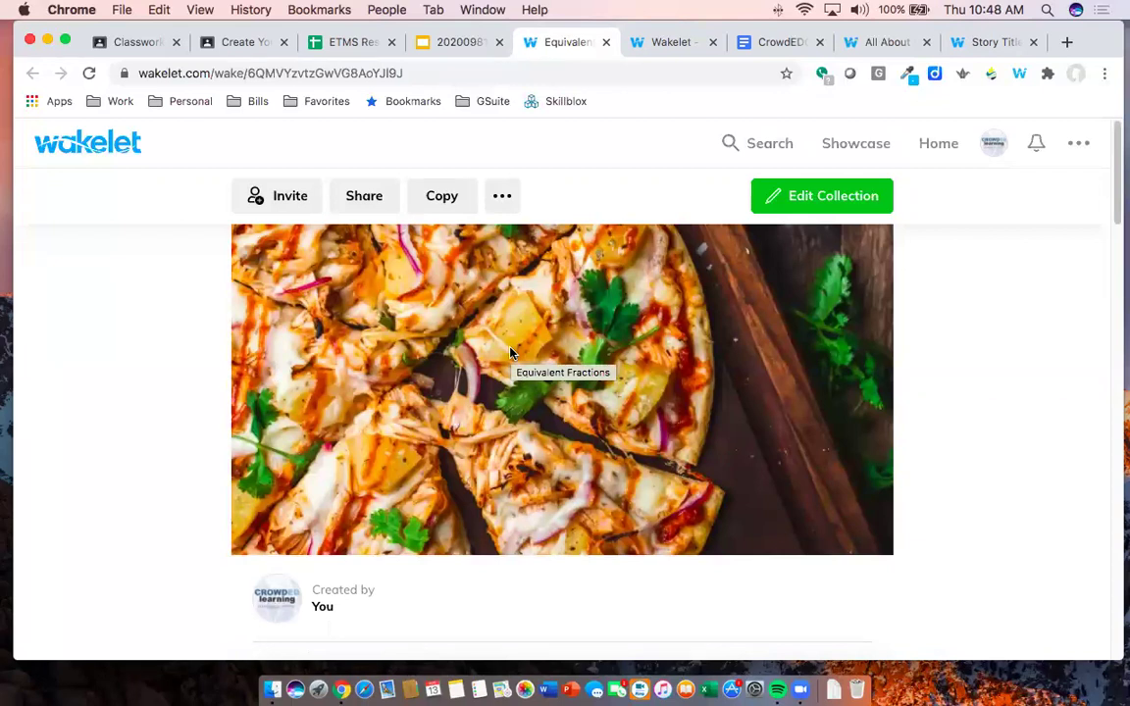
{"action": "scroll", "coordinate": [520, 314], "scroll_direction": "down", "scroll_amount": 5}
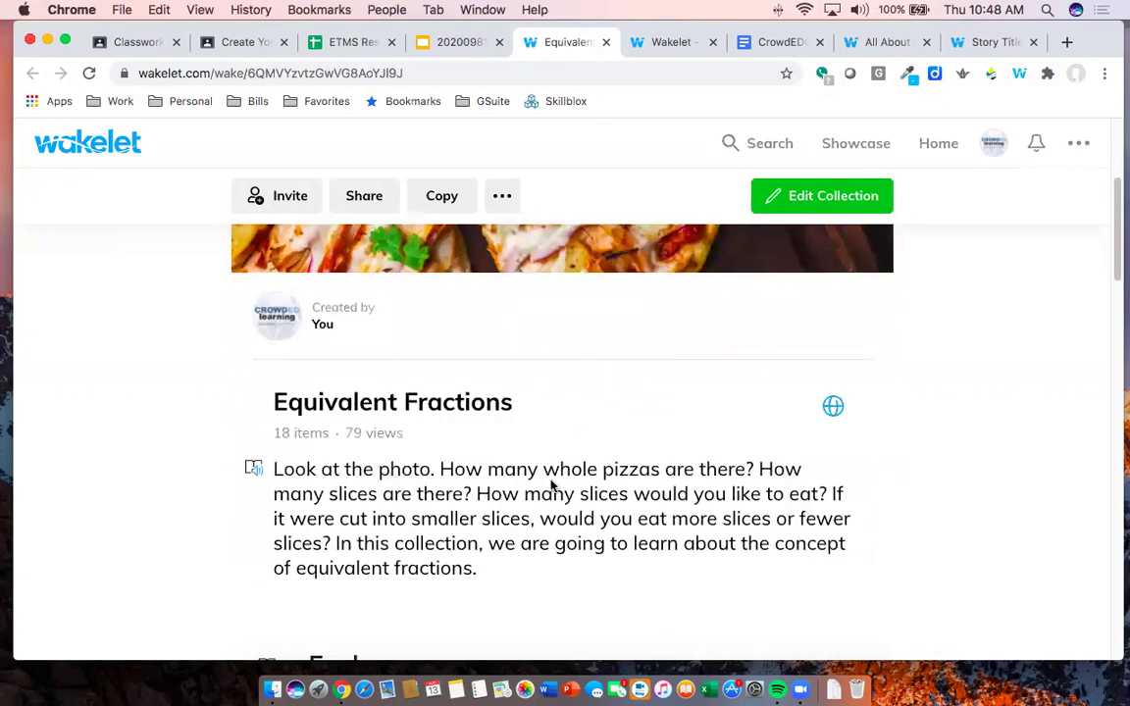
{"action": "scroll", "coordinate": [551, 484], "scroll_direction": "down", "scroll_amount": 1}
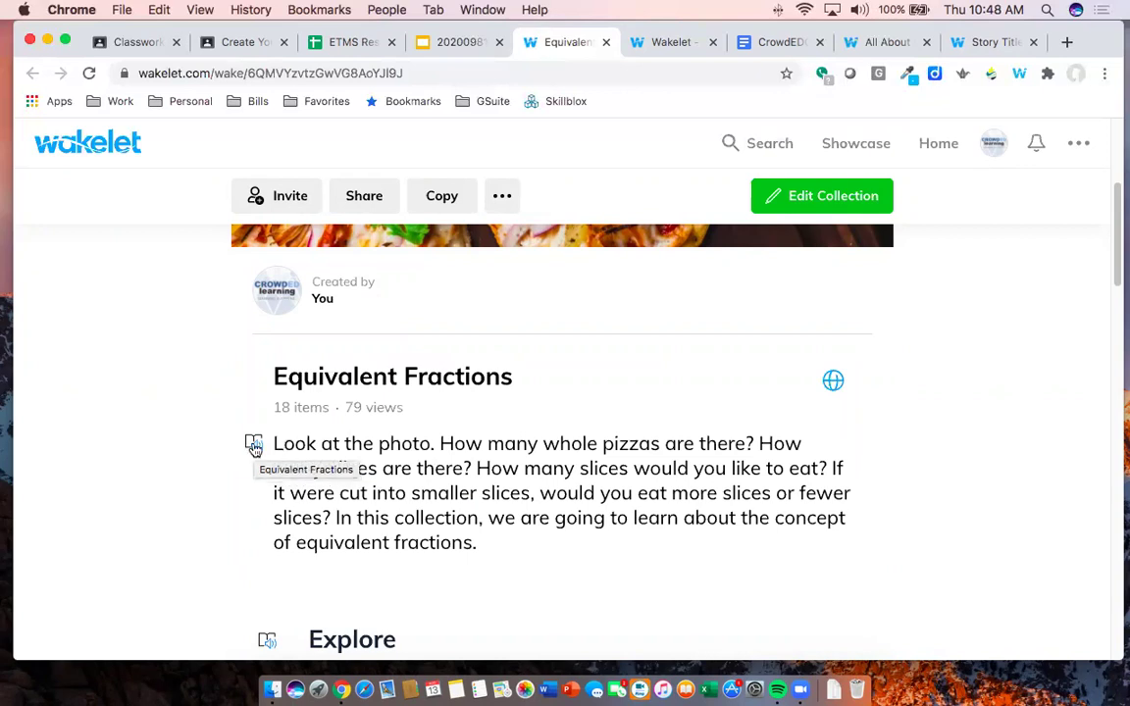
Open the description in Immersive Reader, keep Increase Spacing on and change the text size
{"action": "key", "text": "super+r"}
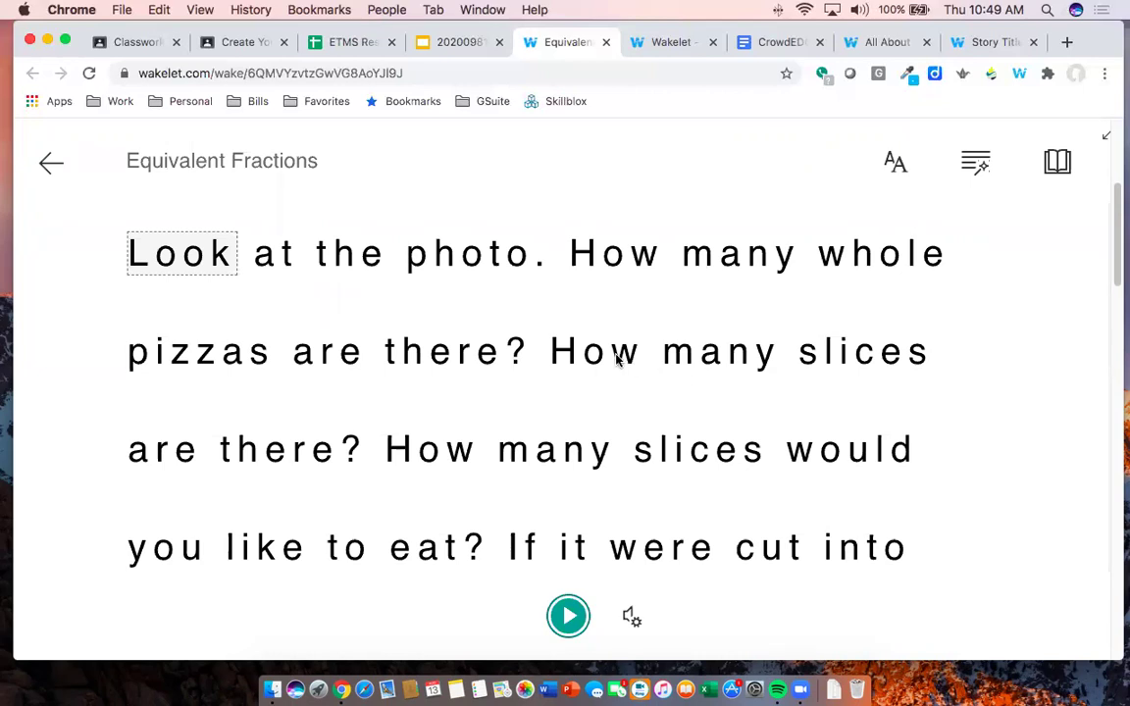
{"action": "left_click", "coordinate": [896, 164]}
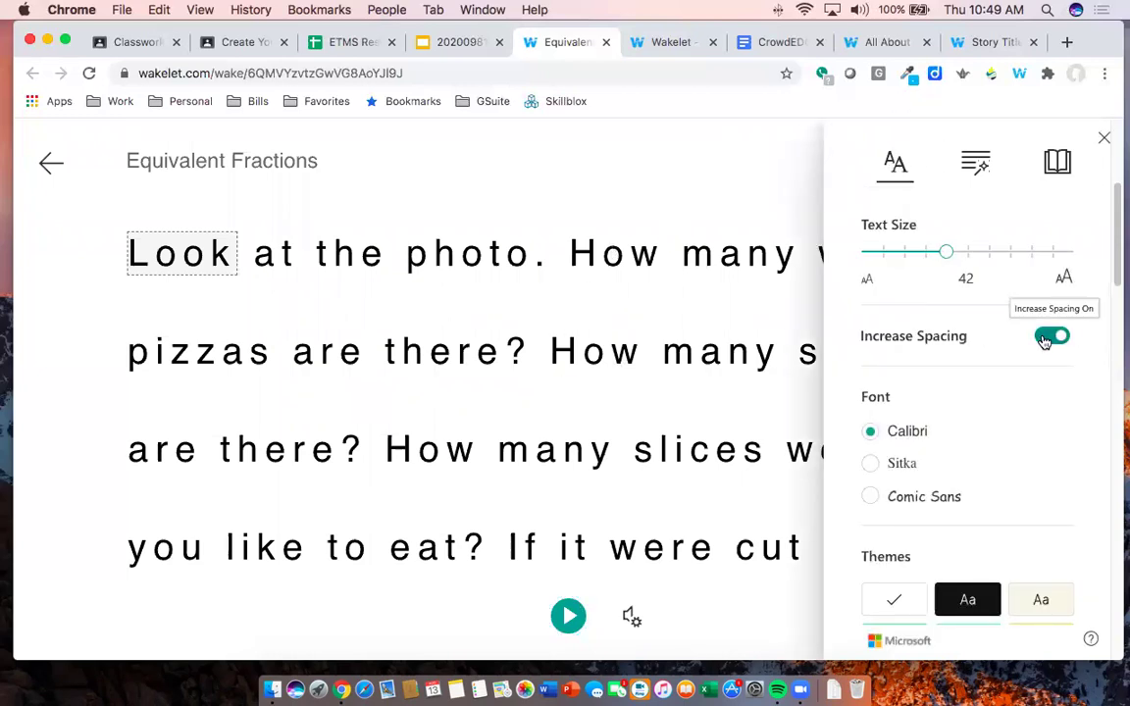
{"action": "left_click", "coordinate": [1047, 339]}
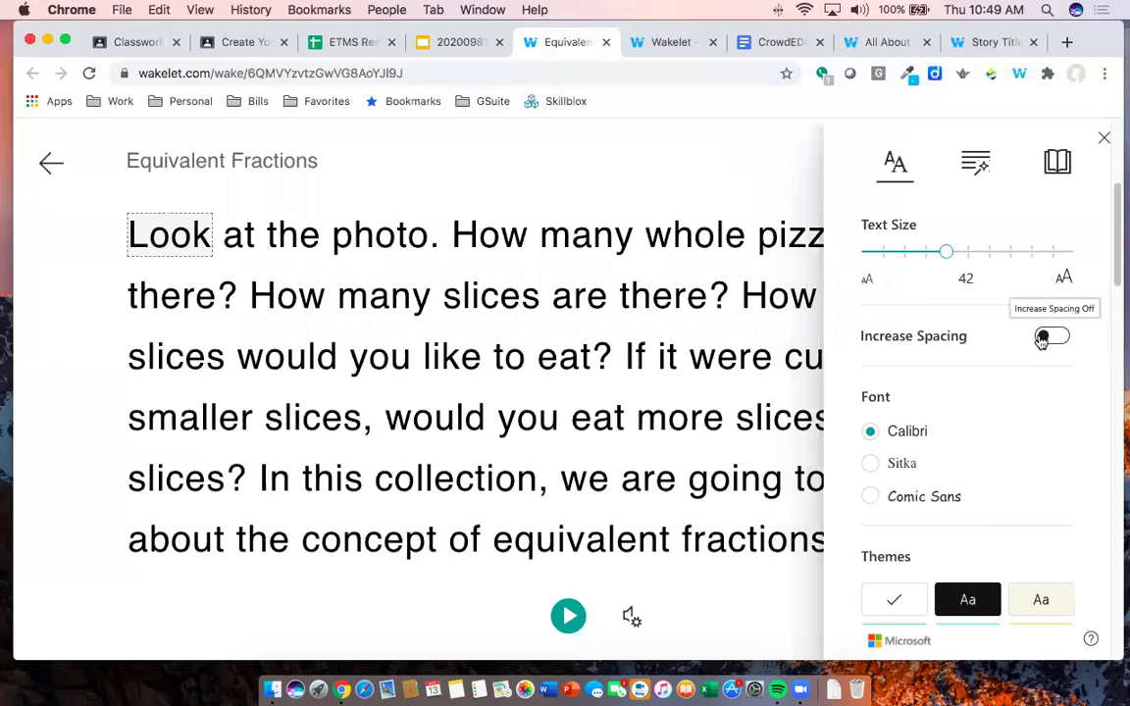
{"action": "left_click", "coordinate": [1049, 337]}
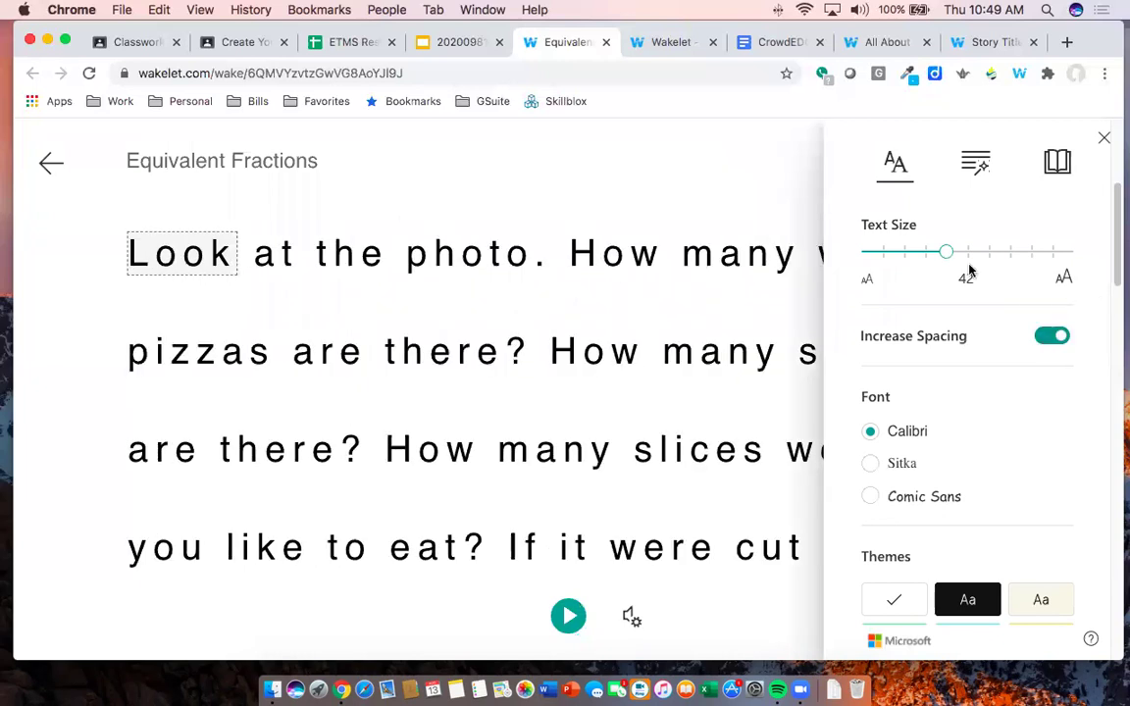
{"action": "mouse_move", "coordinate": [948, 253]}
{"action": "left_mouse_down"}
{"action": "mouse_move", "coordinate": [1003, 258]}
{"action": "mouse_move", "coordinate": [925, 254]}
{"action": "left_mouse_up"}
Try the dark theme, settle on the light theme, and start reading aloud
{"action": "scroll", "coordinate": [977, 357], "scroll_direction": "down", "scroll_amount": 3}
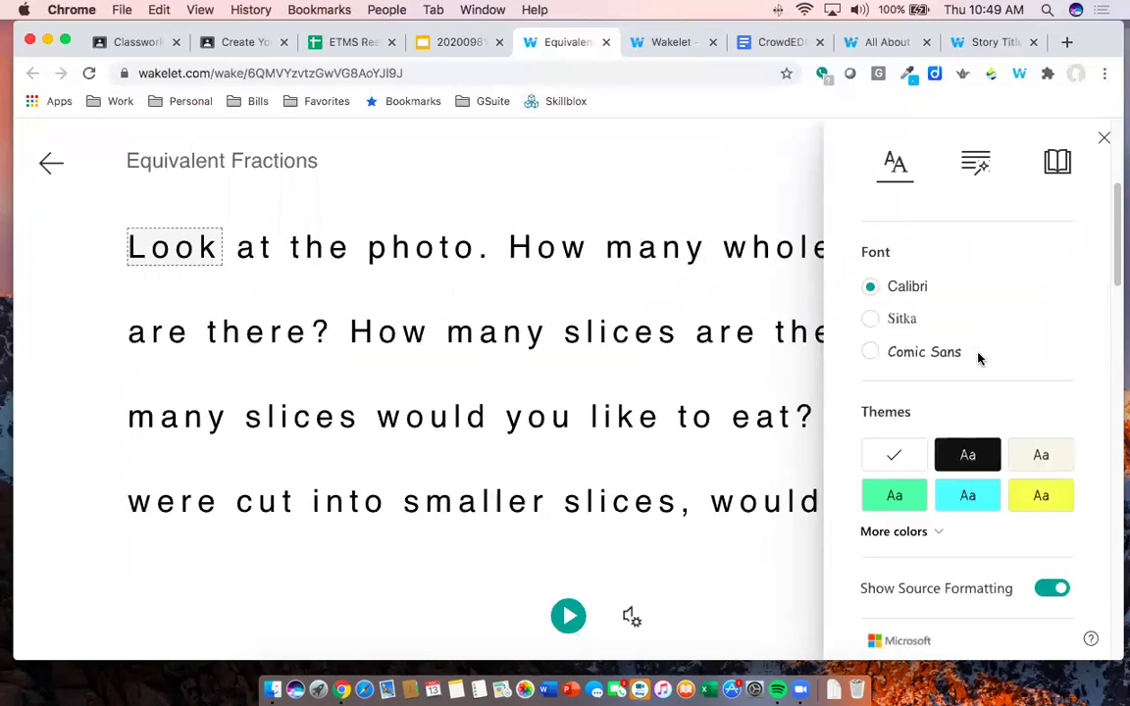
{"action": "left_click", "coordinate": [966, 457]}
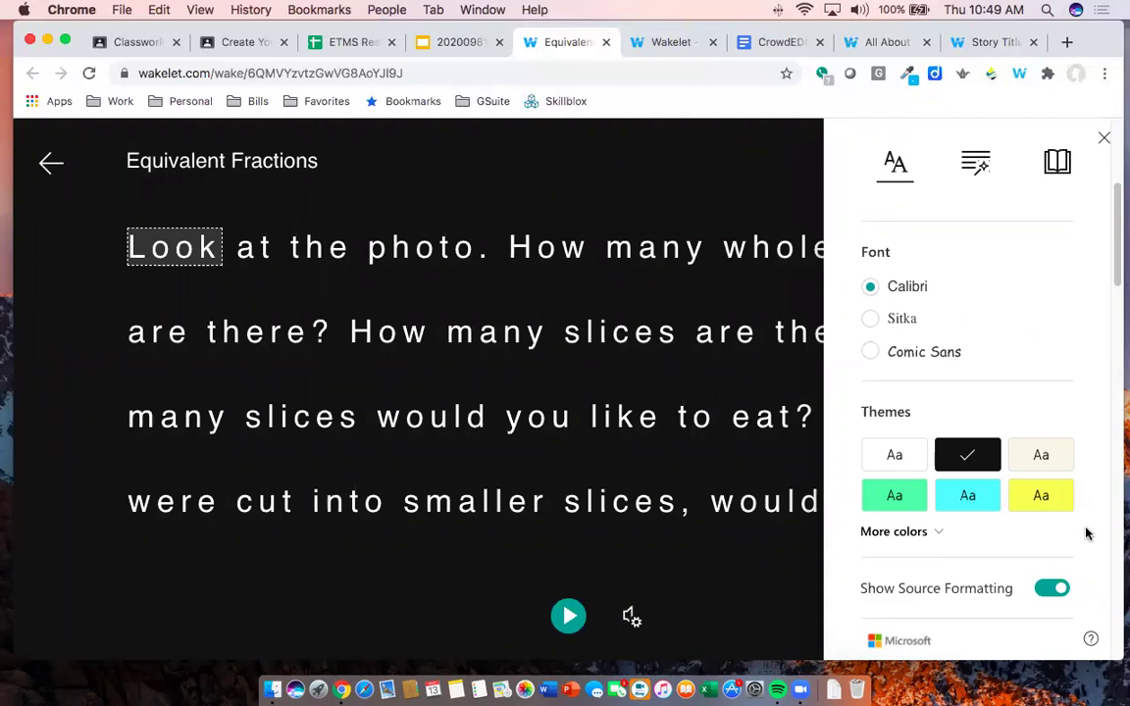
{"action": "left_click", "coordinate": [892, 456]}
{"action": "left_click", "coordinate": [1105, 142]}
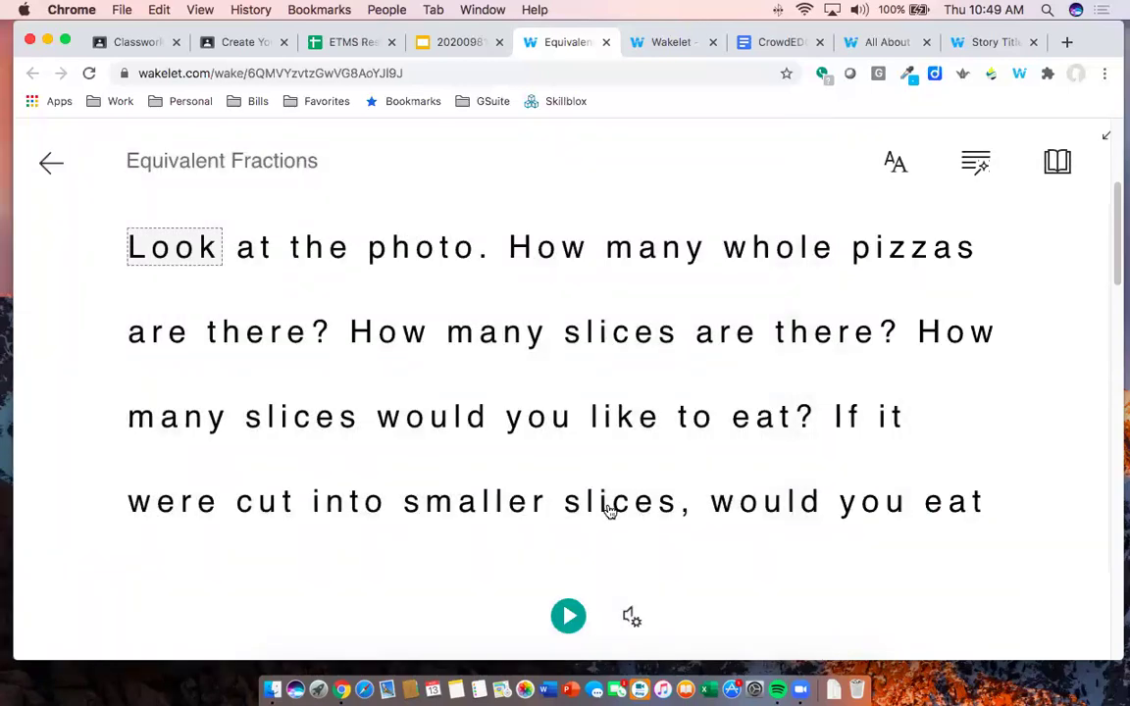
{"action": "left_click", "coordinate": [568, 615]}
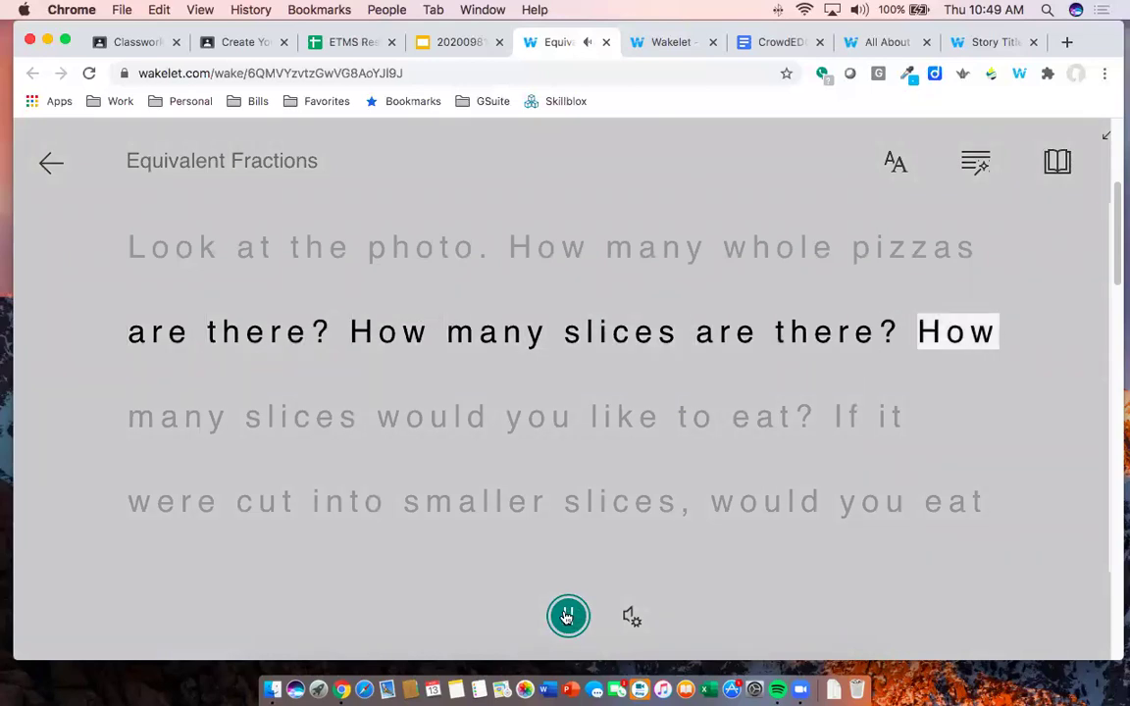
Slow the read-aloud voice speed to 0.75 and resume playback
{"action": "left_click", "coordinate": [568, 615]}
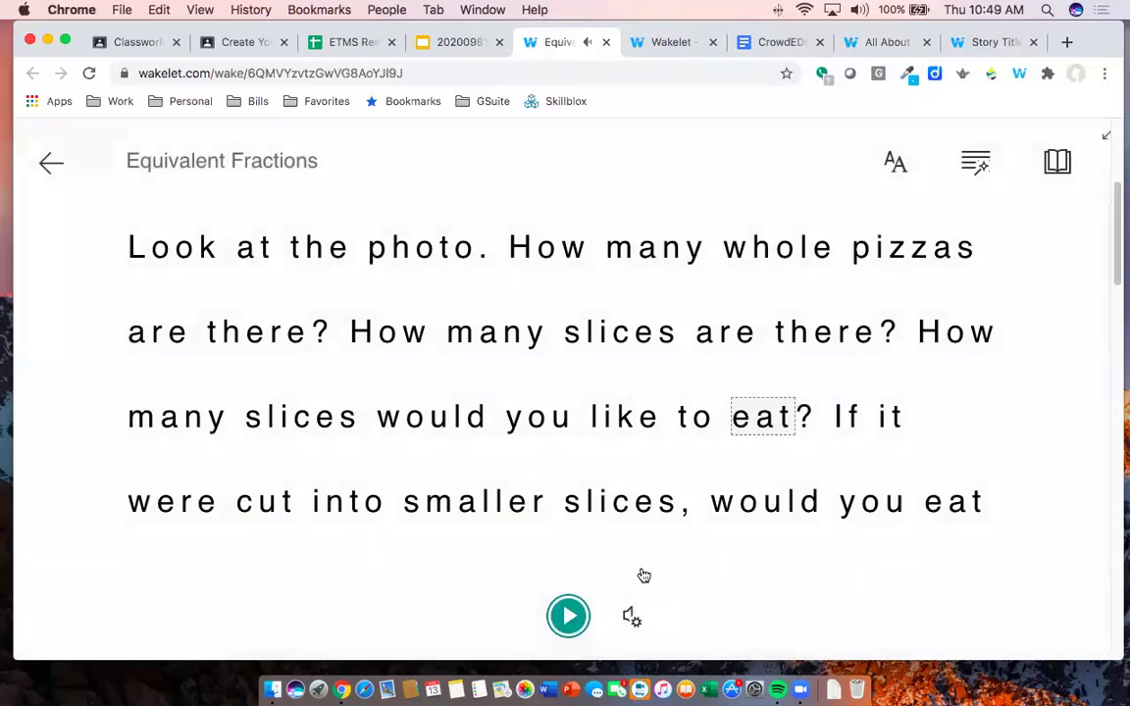
{"action": "left_click", "coordinate": [632, 617]}
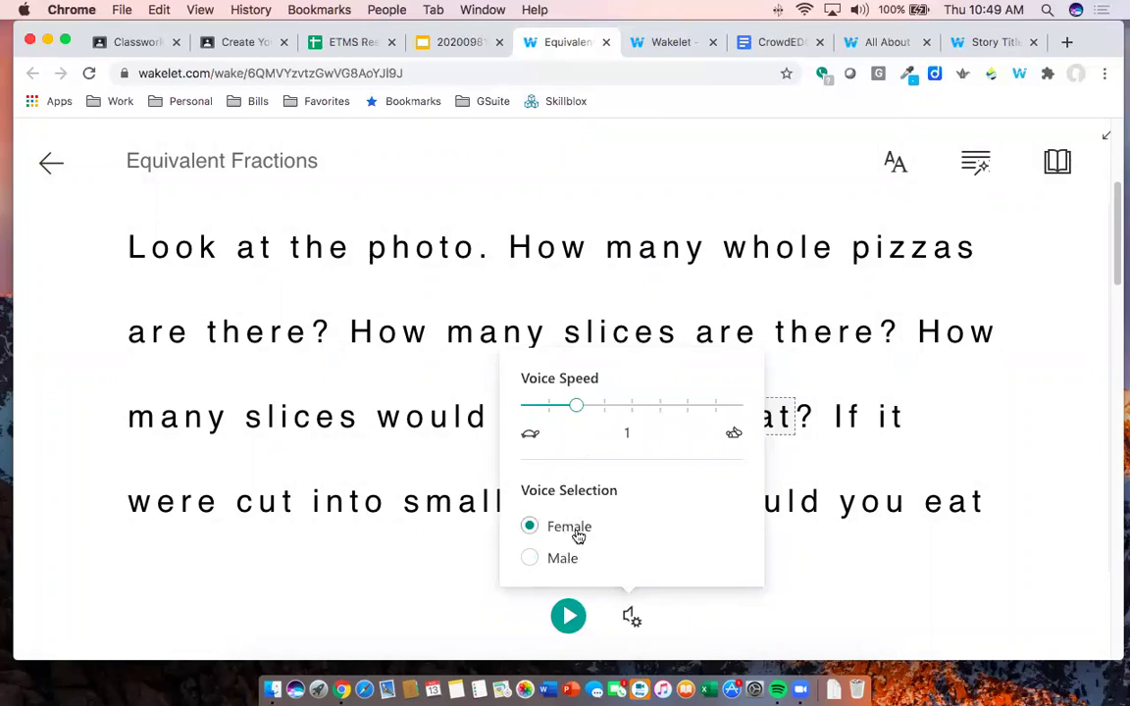
{"action": "left_click", "coordinate": [550, 407]}
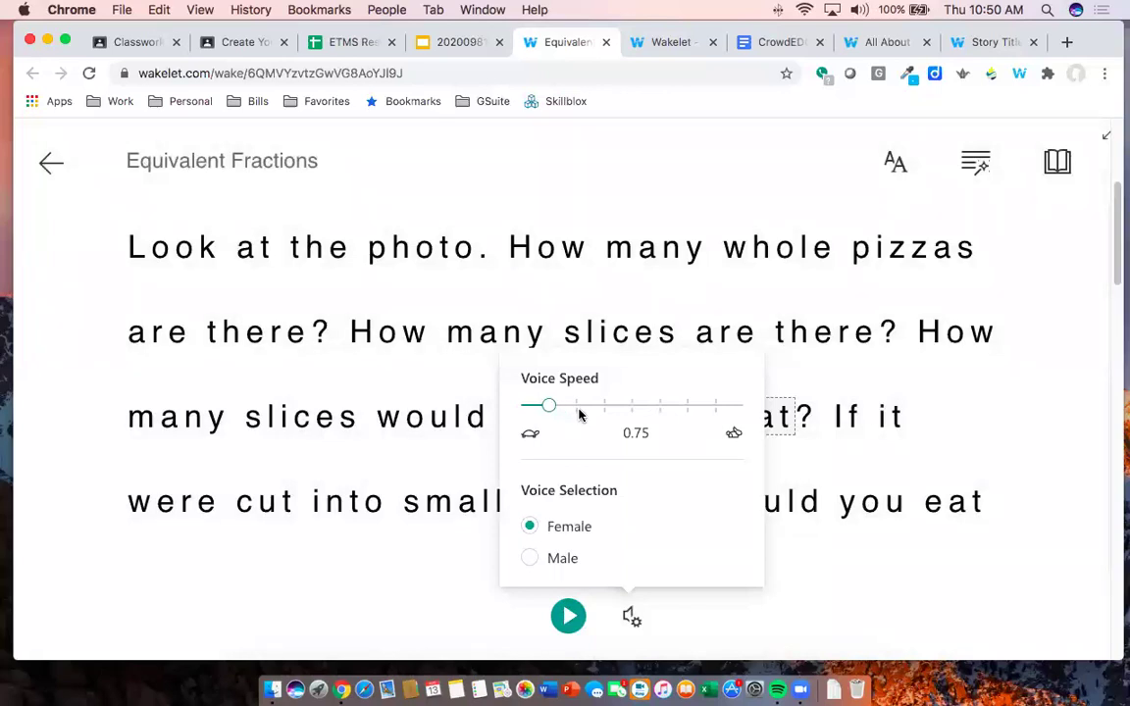
{"action": "left_click", "coordinate": [567, 615]}
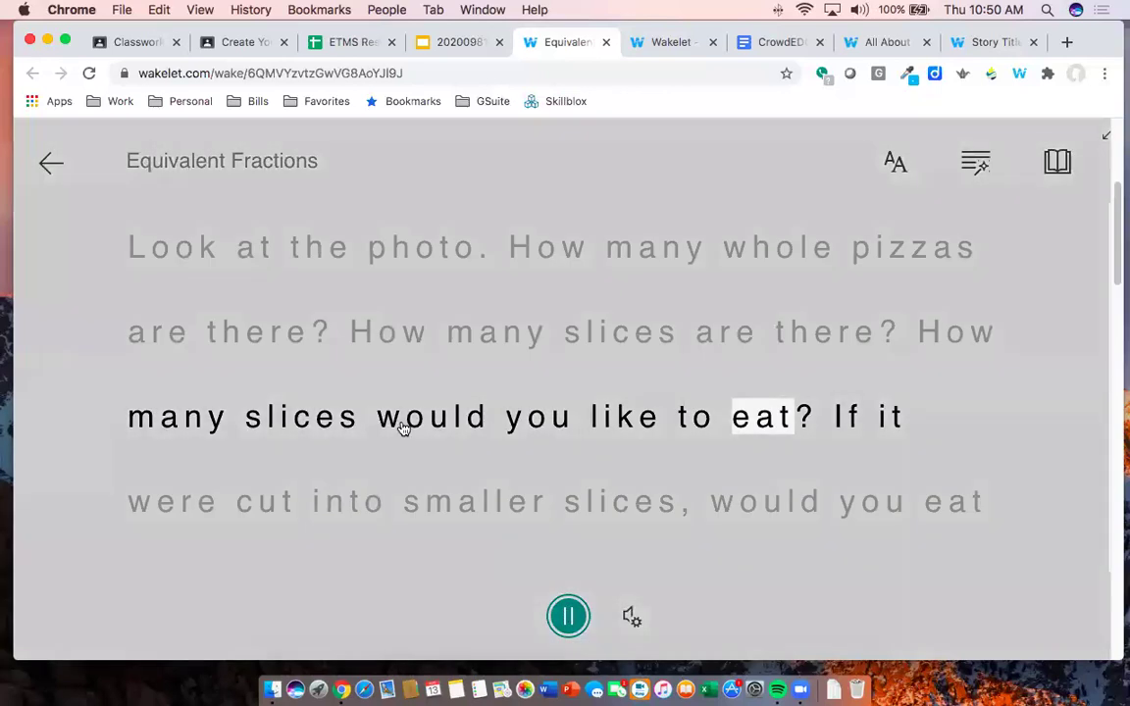
Restart reading from the first line, pause, and exit Immersive Reader
{"action": "left_click", "coordinate": [174, 255]}
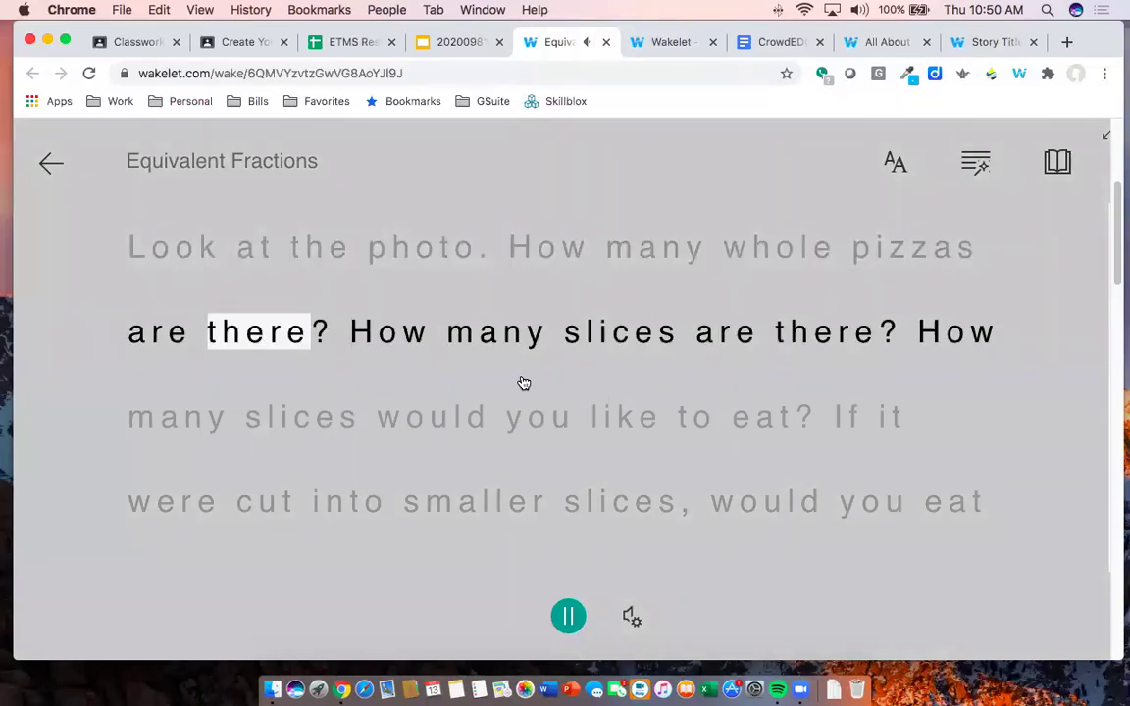
{"action": "left_click", "coordinate": [567, 614]}
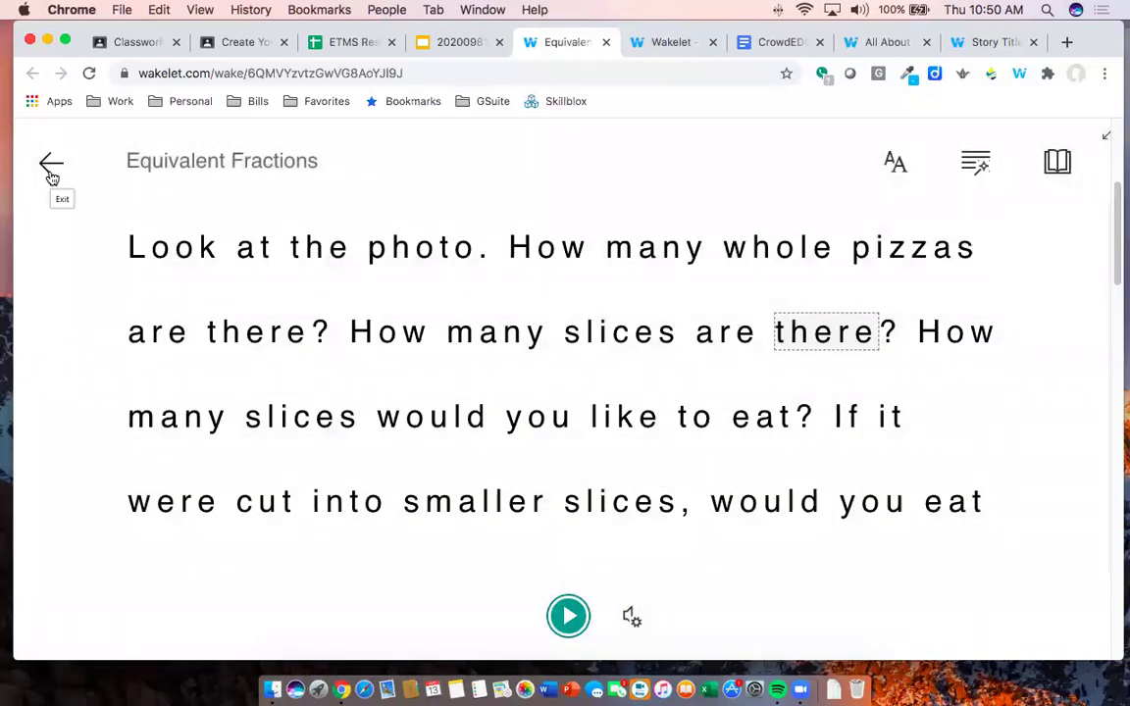
{"action": "left_click", "coordinate": [50, 169]}
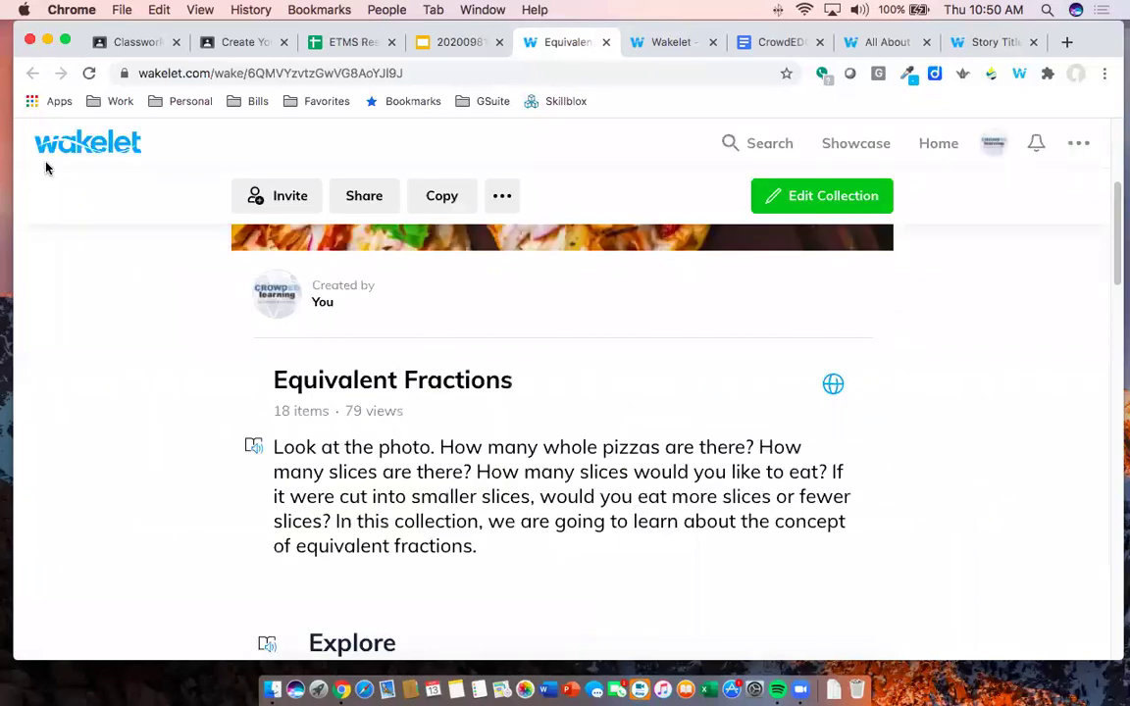
{"action": "scroll", "coordinate": [480, 508], "scroll_direction": "down", "scroll_amount": 3}
{"action": "scroll", "coordinate": [467, 464], "scroll_direction": "up", "scroll_amount": 3}
{"action": "scroll", "coordinate": [468, 507], "scroll_direction": "down", "scroll_amount": 2}
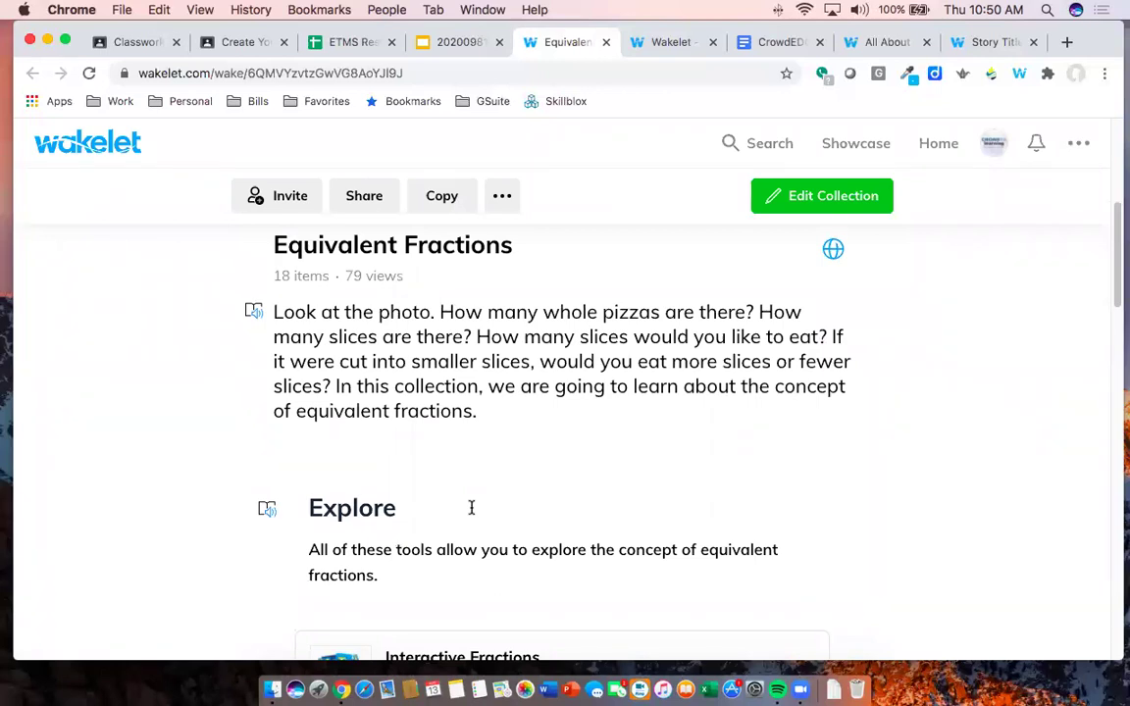
{"action": "scroll", "coordinate": [481, 395], "scroll_direction": "down", "scroll_amount": 2}
{"action": "scroll", "coordinate": [482, 395], "scroll_direction": "down", "scroll_amount": 4}
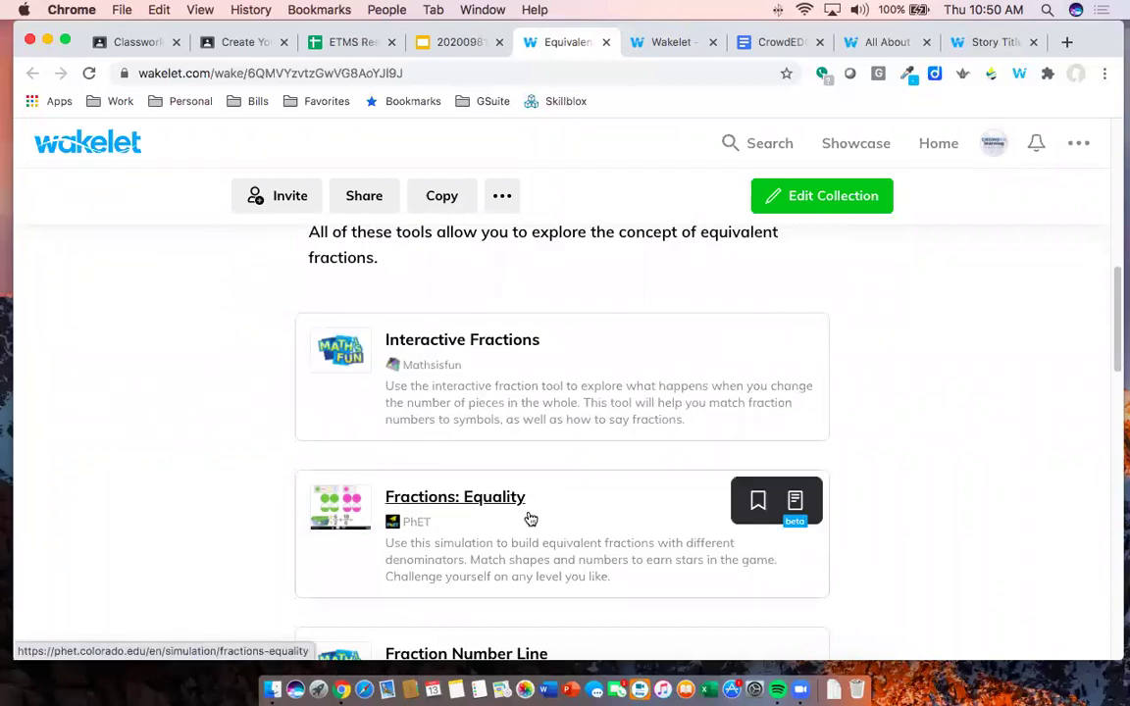
{"action": "scroll", "coordinate": [530, 519], "scroll_direction": "down", "scroll_amount": 2}
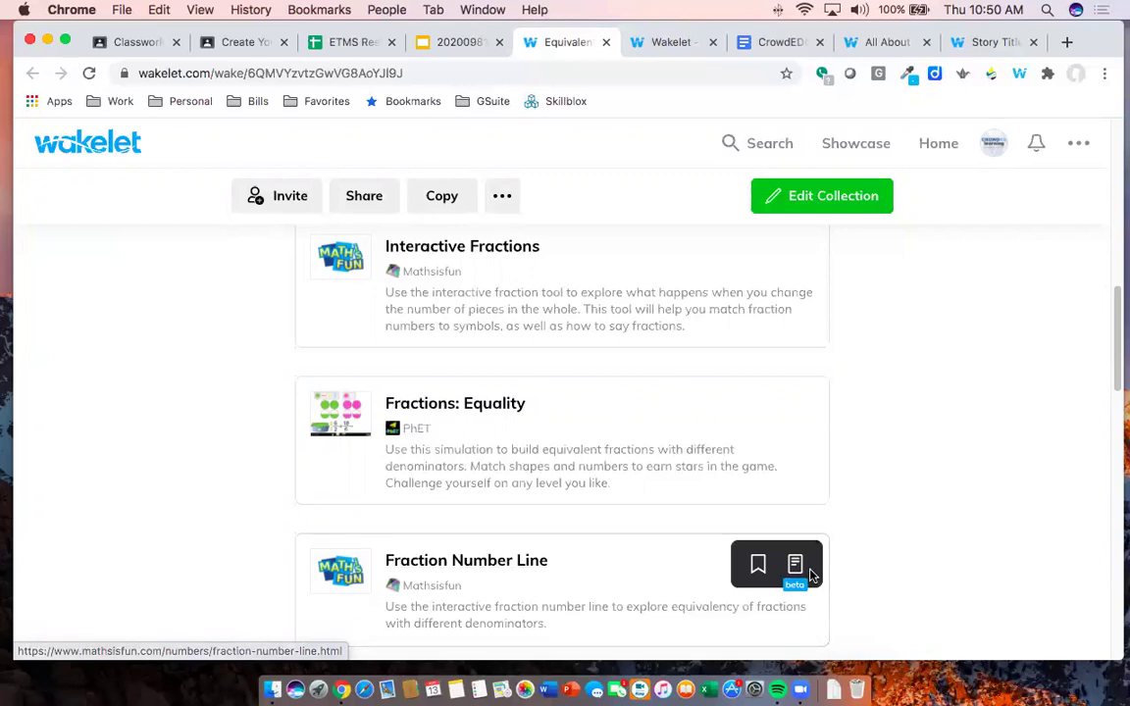
{"action": "scroll", "coordinate": [796, 579], "scroll_direction": "down", "scroll_amount": 2}
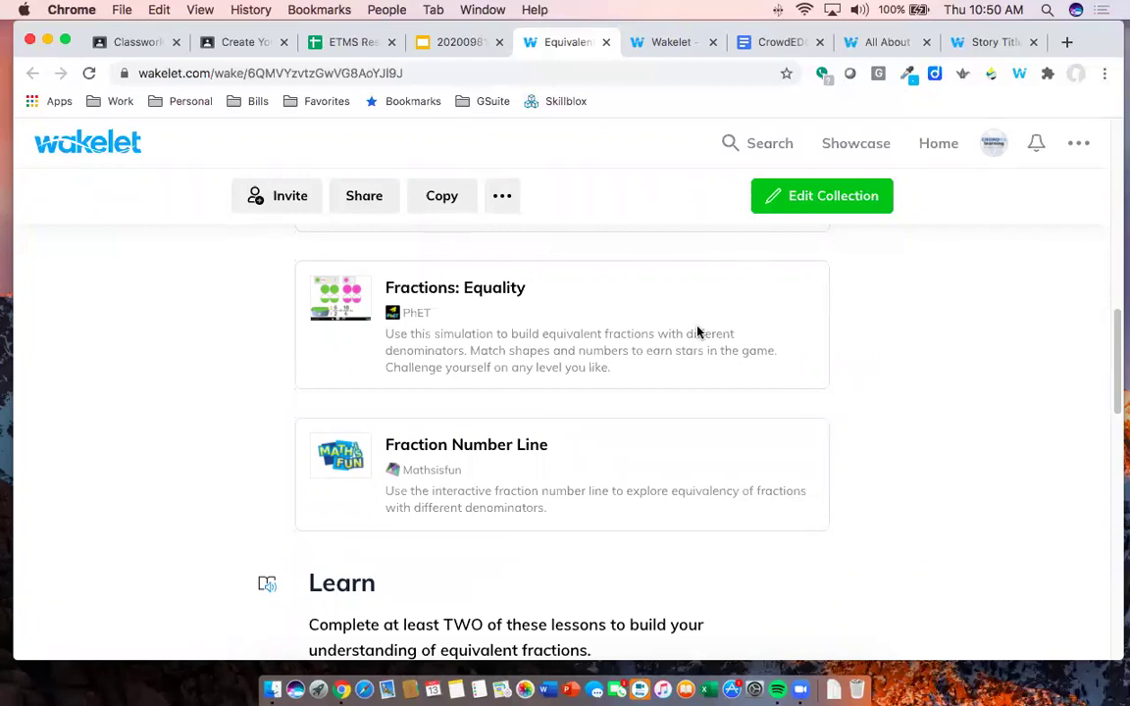
{"action": "scroll", "coordinate": [637, 333], "scroll_direction": "up", "scroll_amount": 10}
{"action": "scroll", "coordinate": [637, 378], "scroll_direction": "down", "scroll_amount": 3}
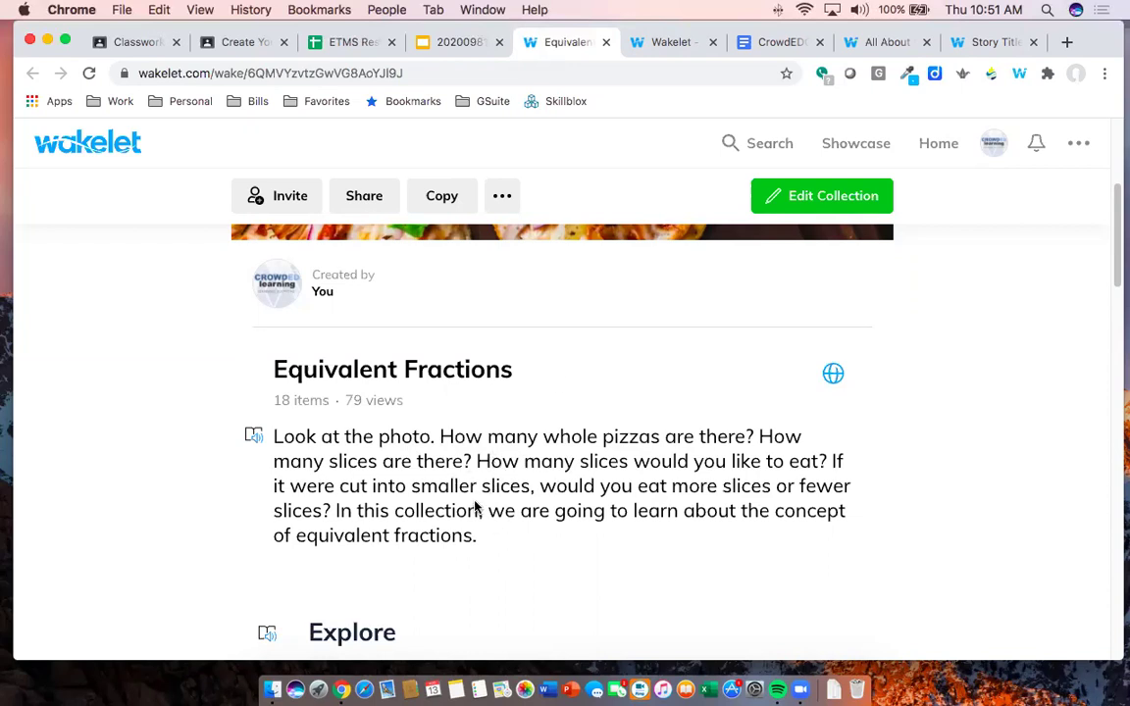
{"action": "scroll", "coordinate": [475, 507], "scroll_direction": "down", "scroll_amount": 5}
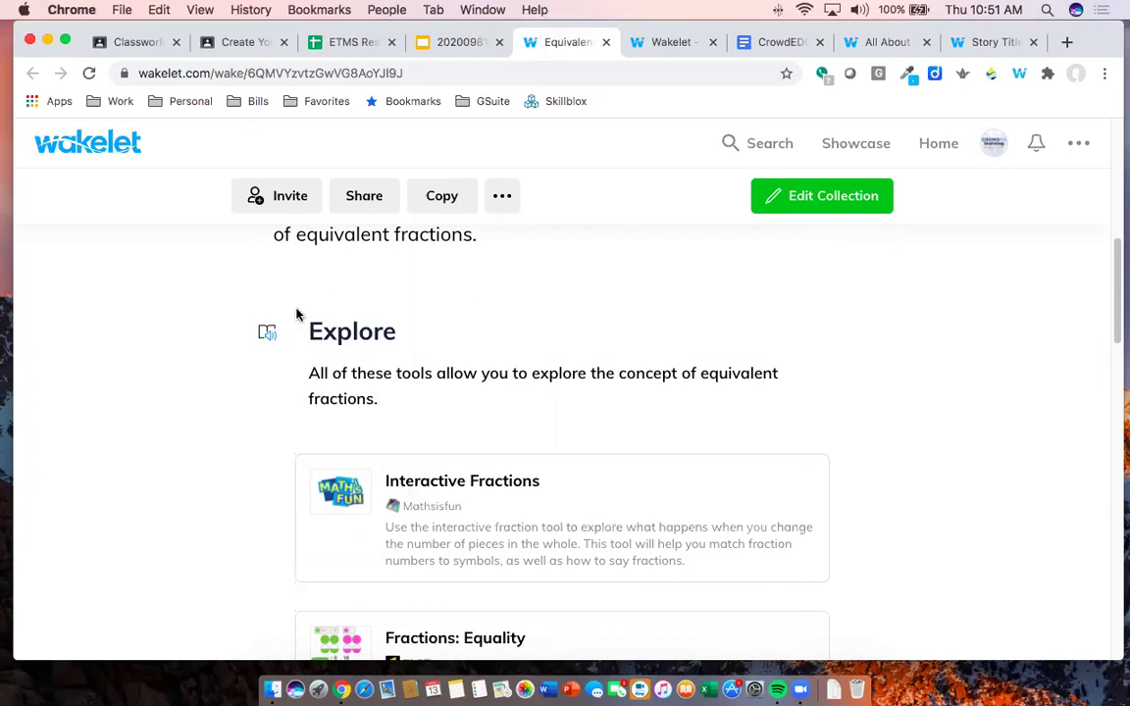
{"action": "scroll", "coordinate": [849, 309], "scroll_direction": "up", "scroll_amount": 10}
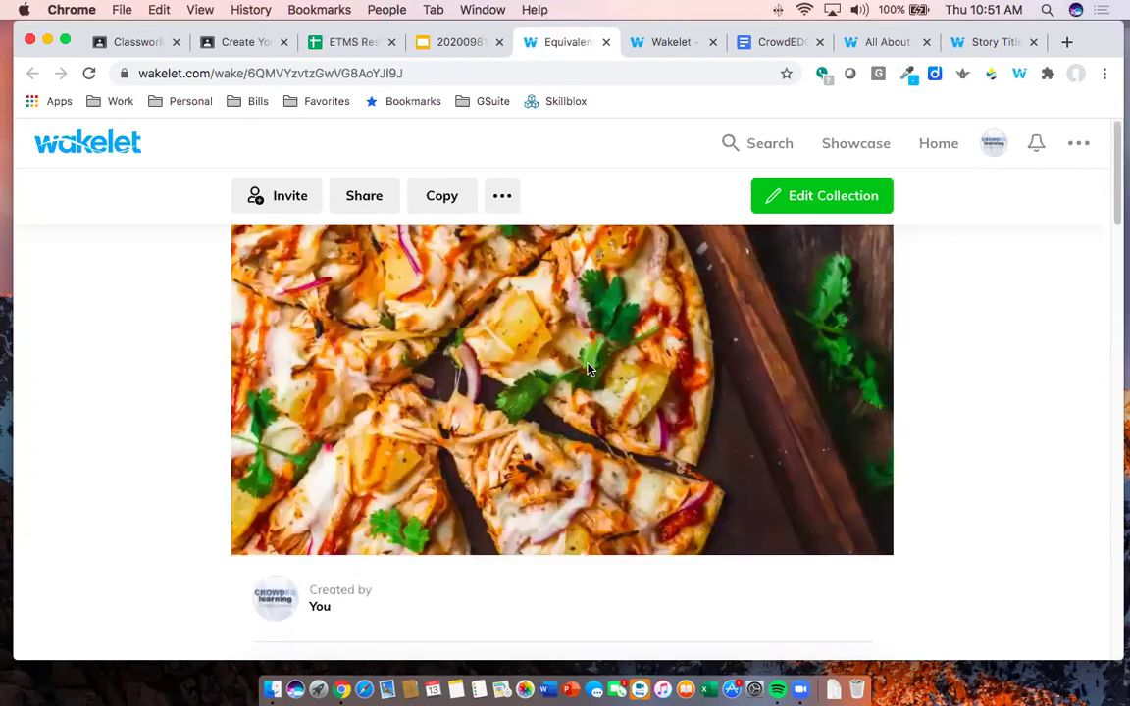
{"action": "scroll", "coordinate": [522, 321], "scroll_direction": "down", "scroll_amount": 3}
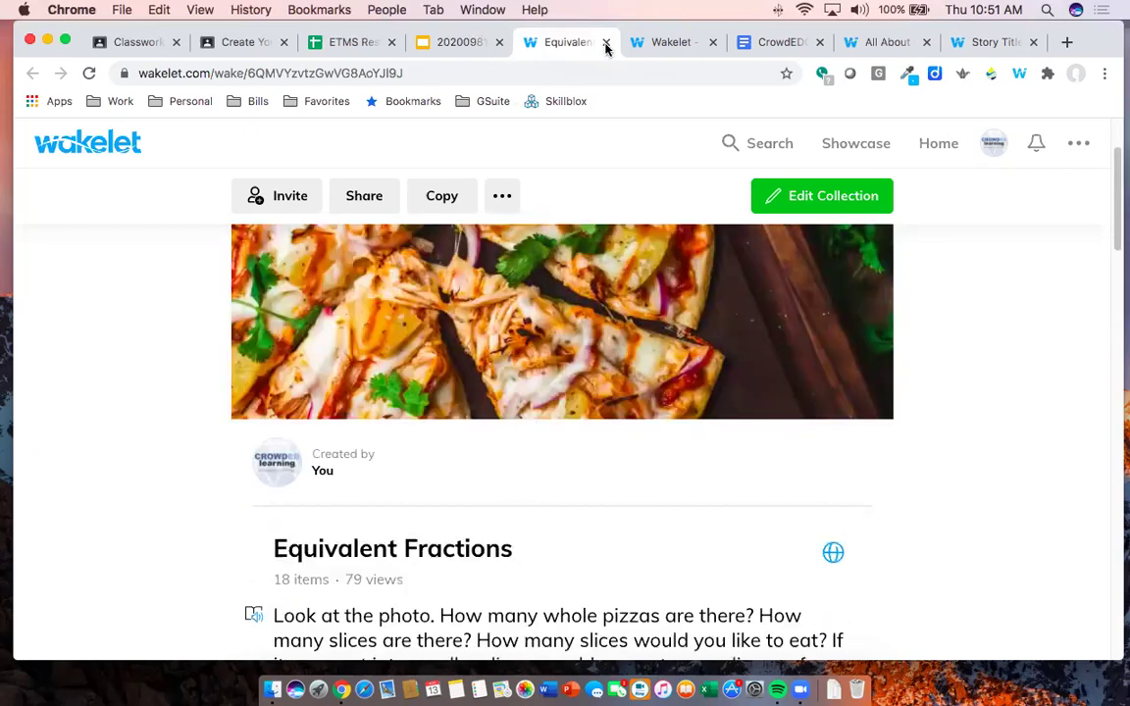
Review the Mia Hamm draft's cover and description, then return to the Wakelet Training slides
{"action": "left_click", "coordinate": [655, 42]}
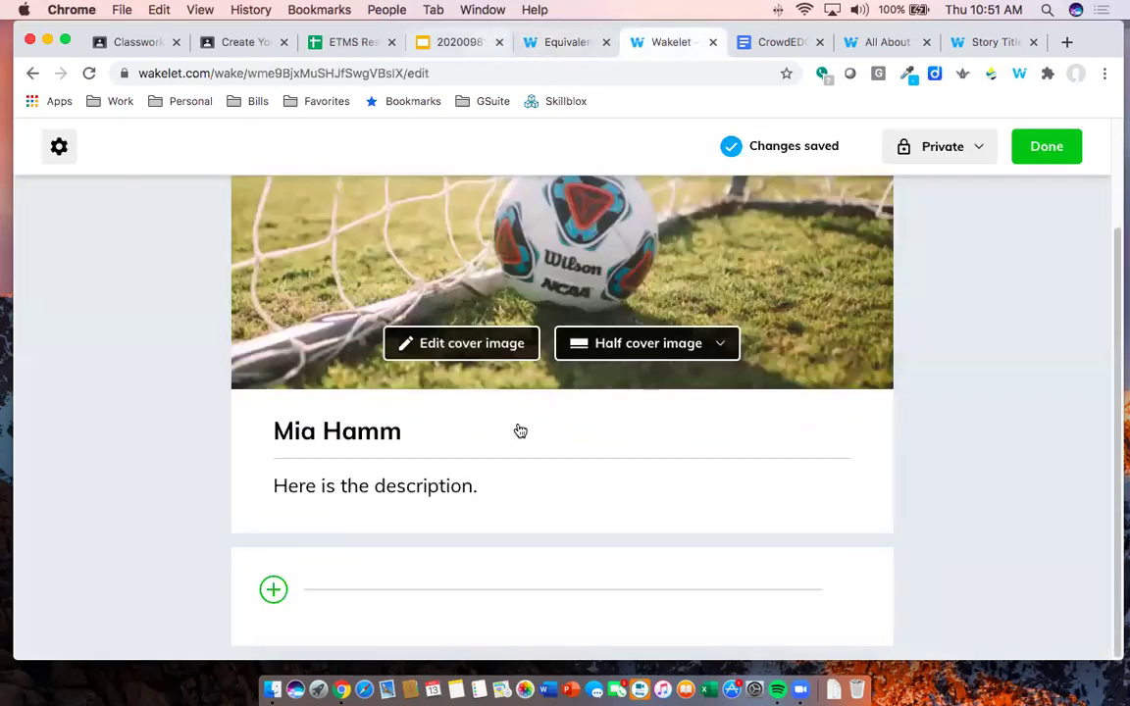
{"action": "left_click", "coordinate": [517, 486]}
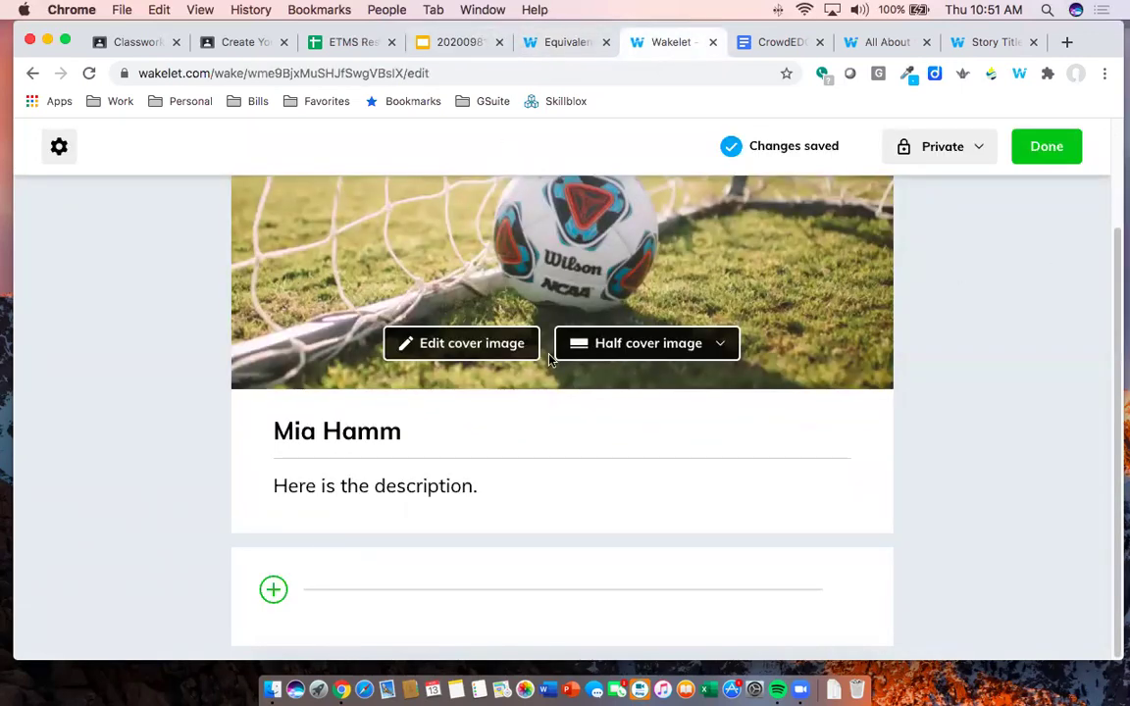
{"action": "scroll", "coordinate": [441, 284], "scroll_direction": "up", "scroll_amount": 3}
{"action": "scroll", "coordinate": [496, 316], "scroll_direction": "down", "scroll_amount": 3}
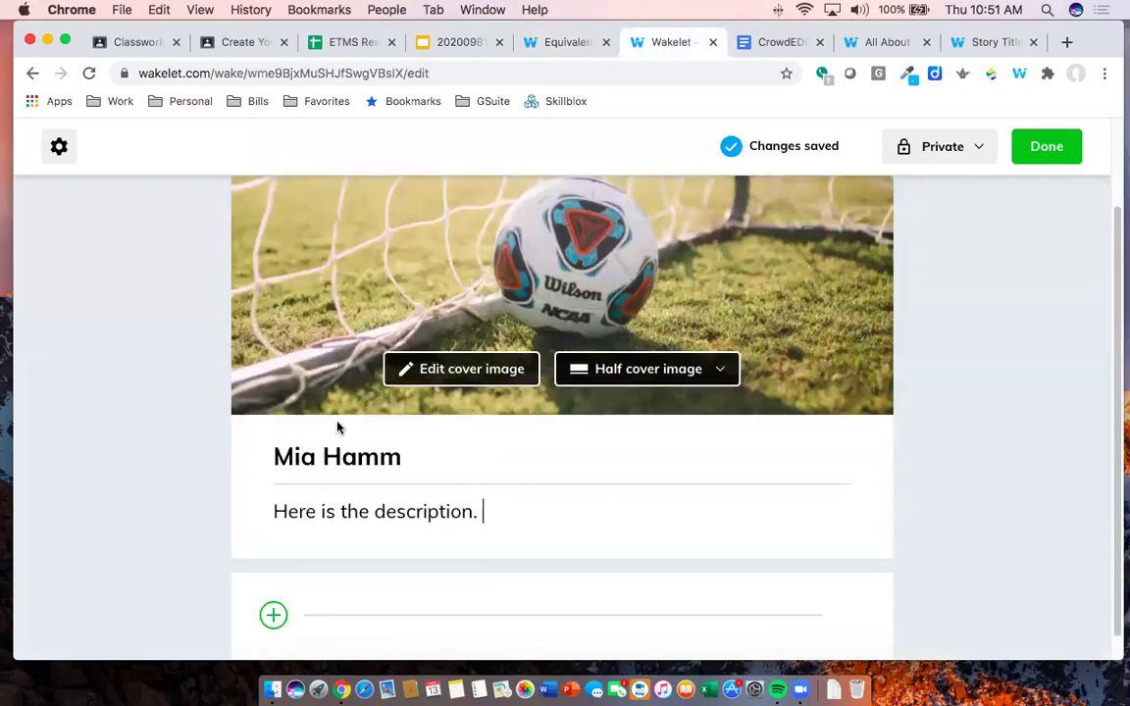
{"action": "scroll", "coordinate": [508, 310], "scroll_direction": "up", "scroll_amount": 3}
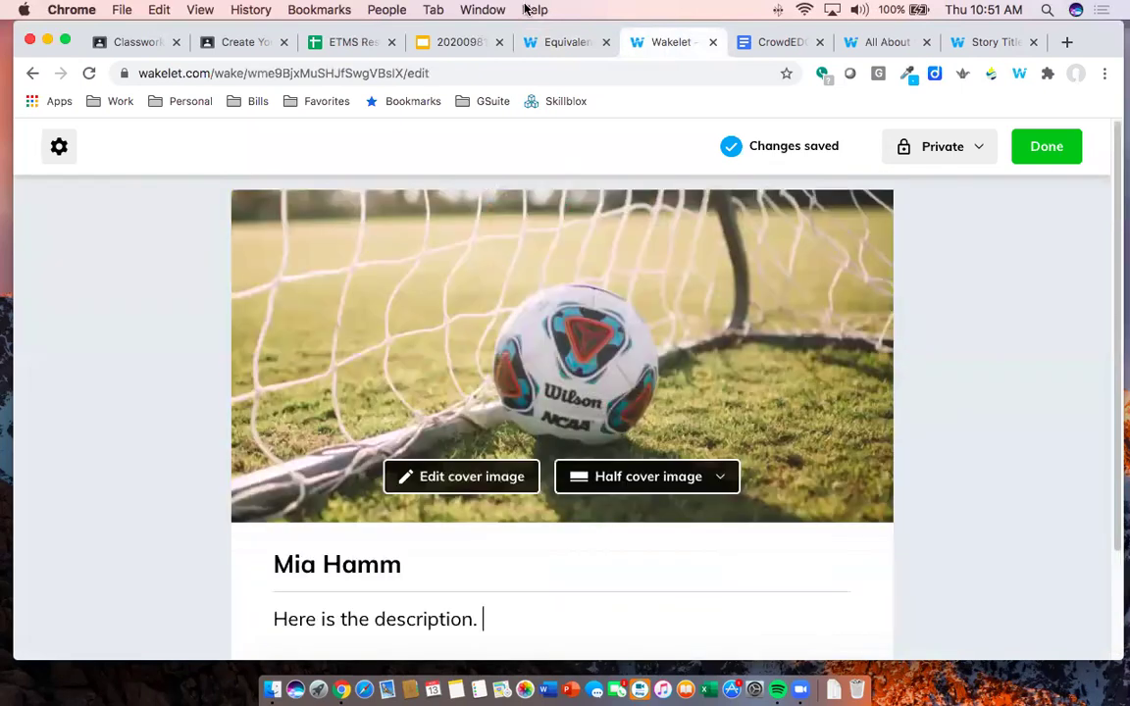
{"action": "left_click", "coordinate": [424, 39]}
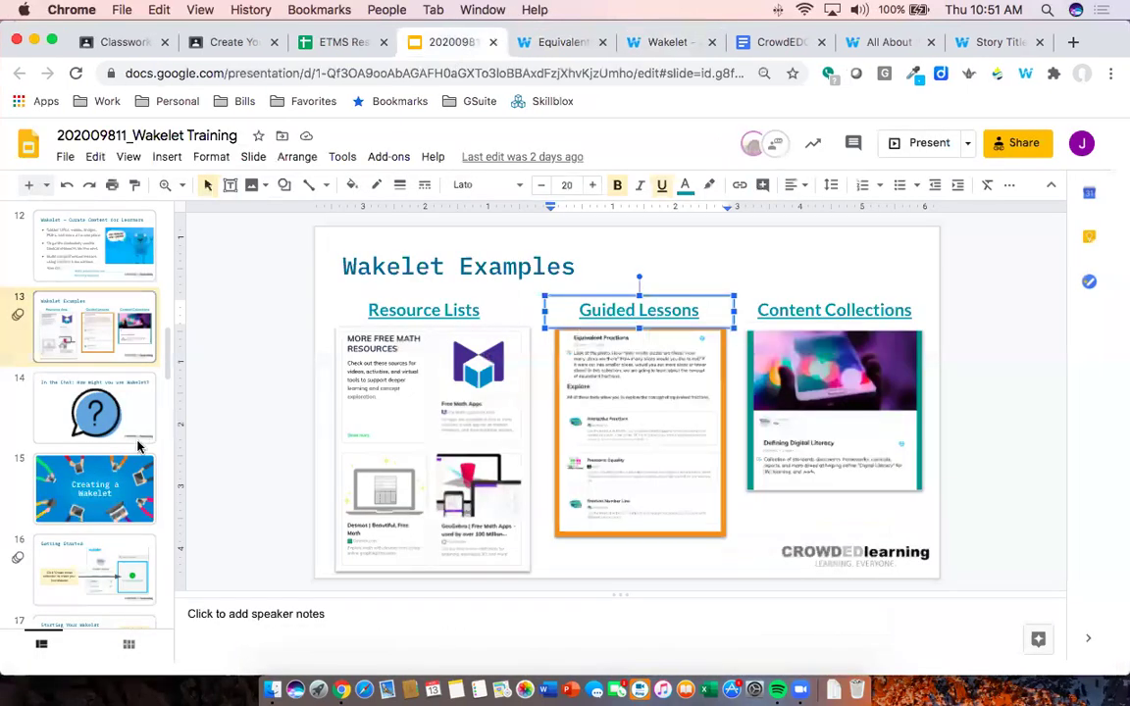
Advance through slides 19 and 20 to Adjusting Settings, then return to the Equivalent Fractions collection
{"action": "scroll", "coordinate": [108, 441], "scroll_direction": "down", "scroll_amount": 8}
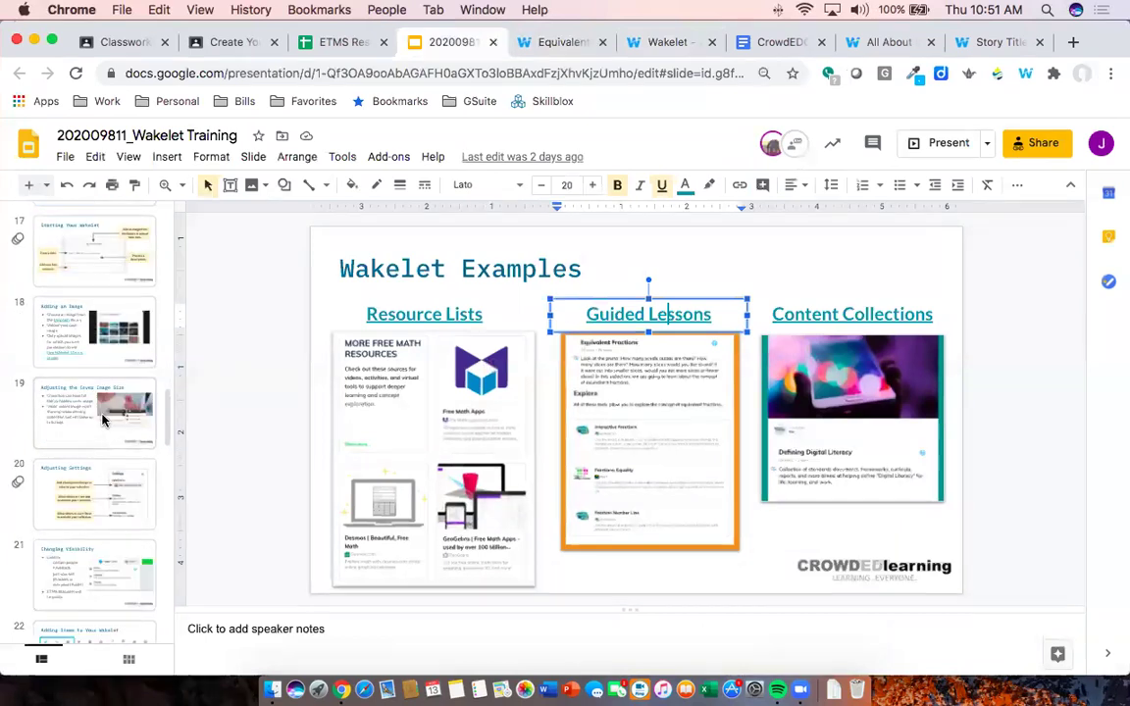
{"action": "left_click", "coordinate": [105, 427]}
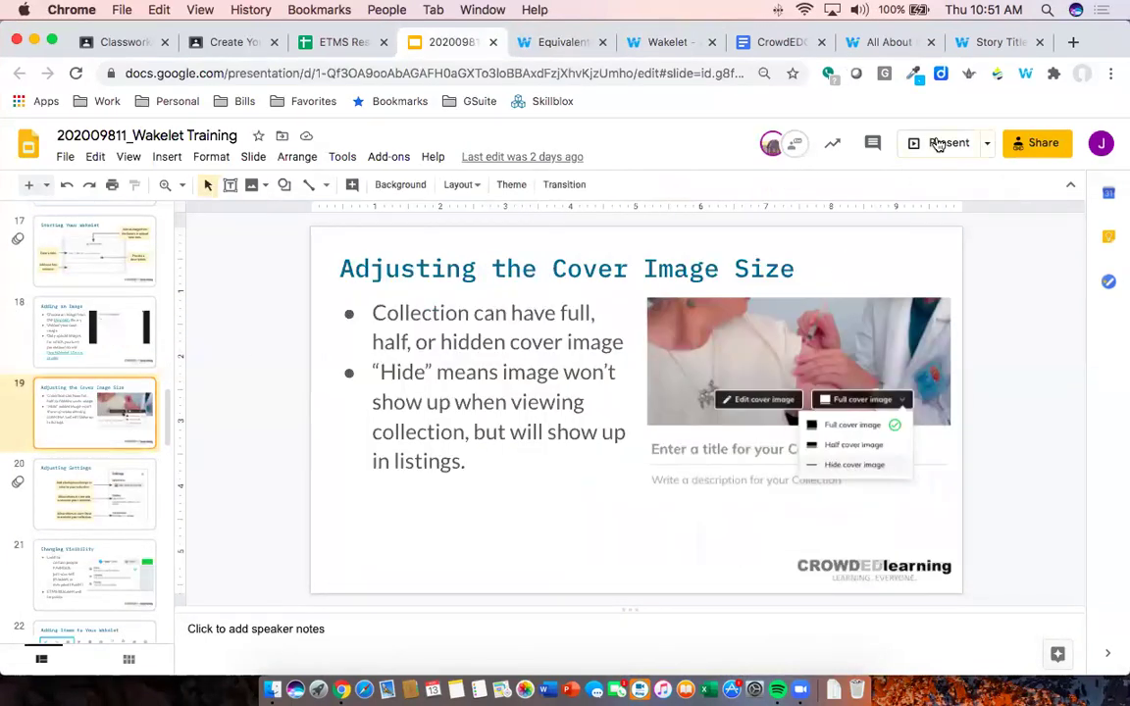
{"action": "scroll", "coordinate": [113, 537], "scroll_direction": "down", "scroll_amount": 1}
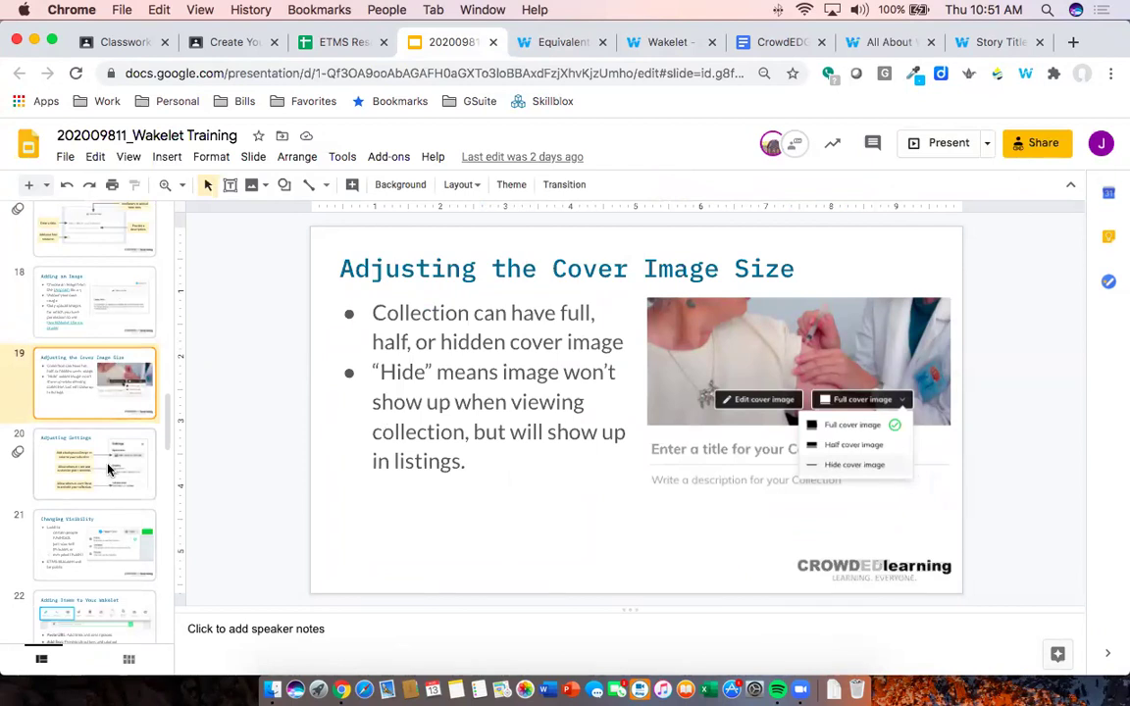
{"action": "left_click", "coordinate": [100, 429]}
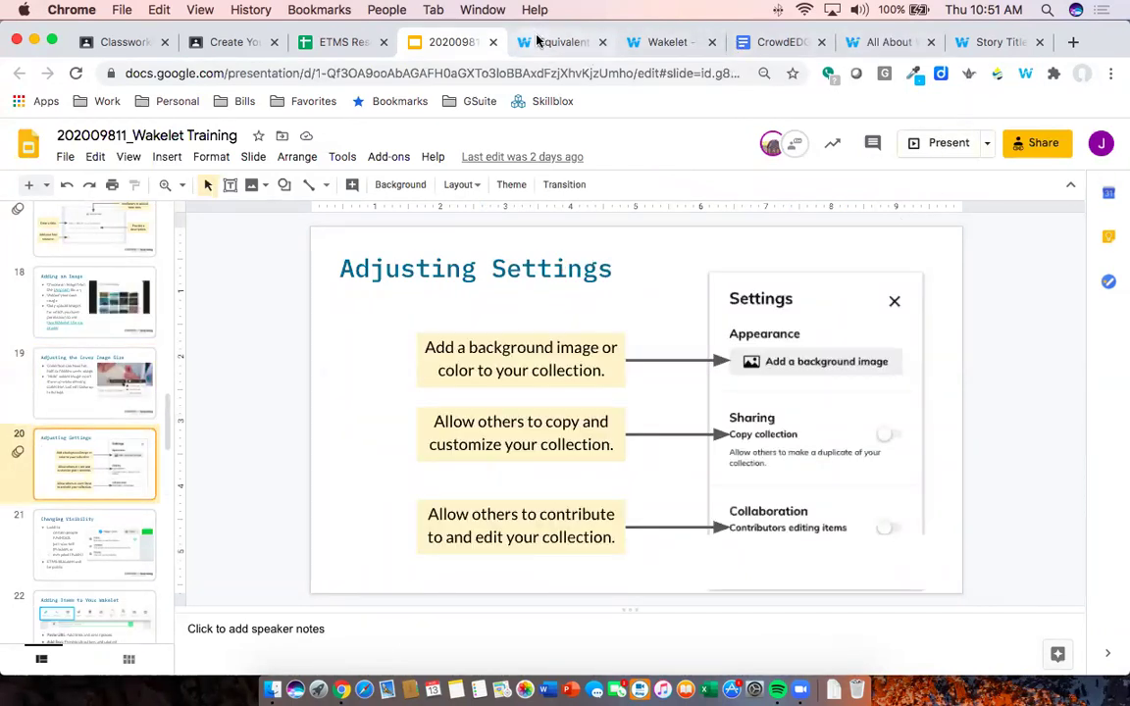
{"action": "left_click", "coordinate": [559, 43]}
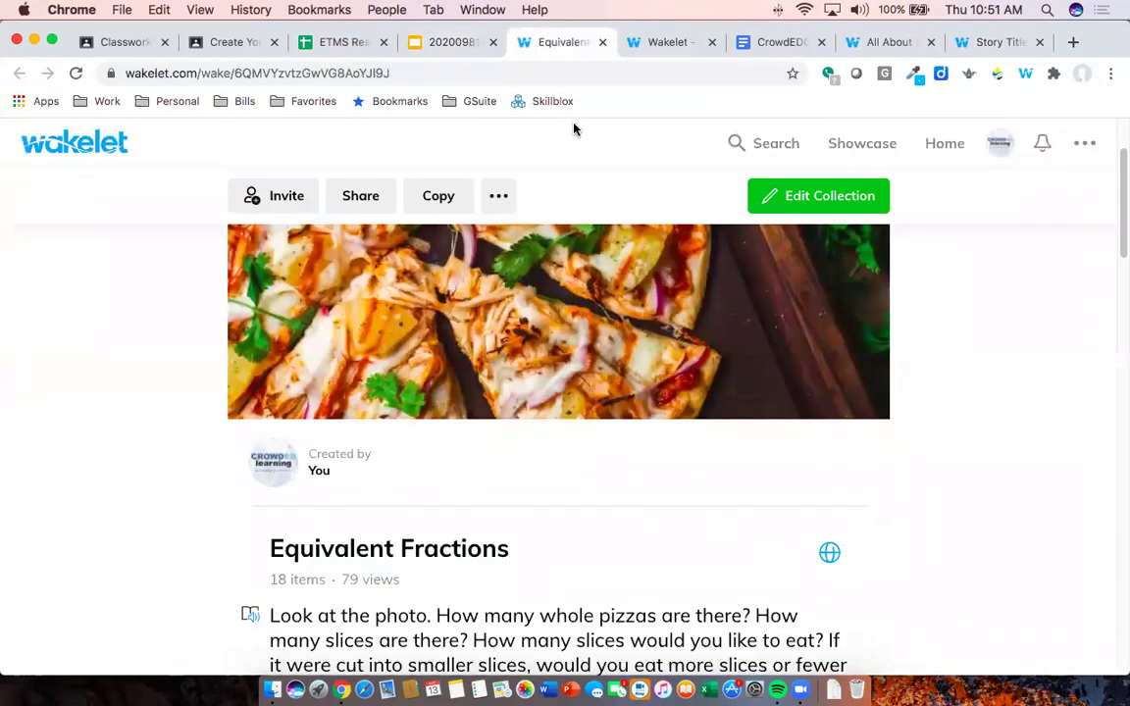
Review the Mia Hamm collection editor, then present the Wakelet Training deck full screen
{"action": "left_click", "coordinate": [675, 45]}
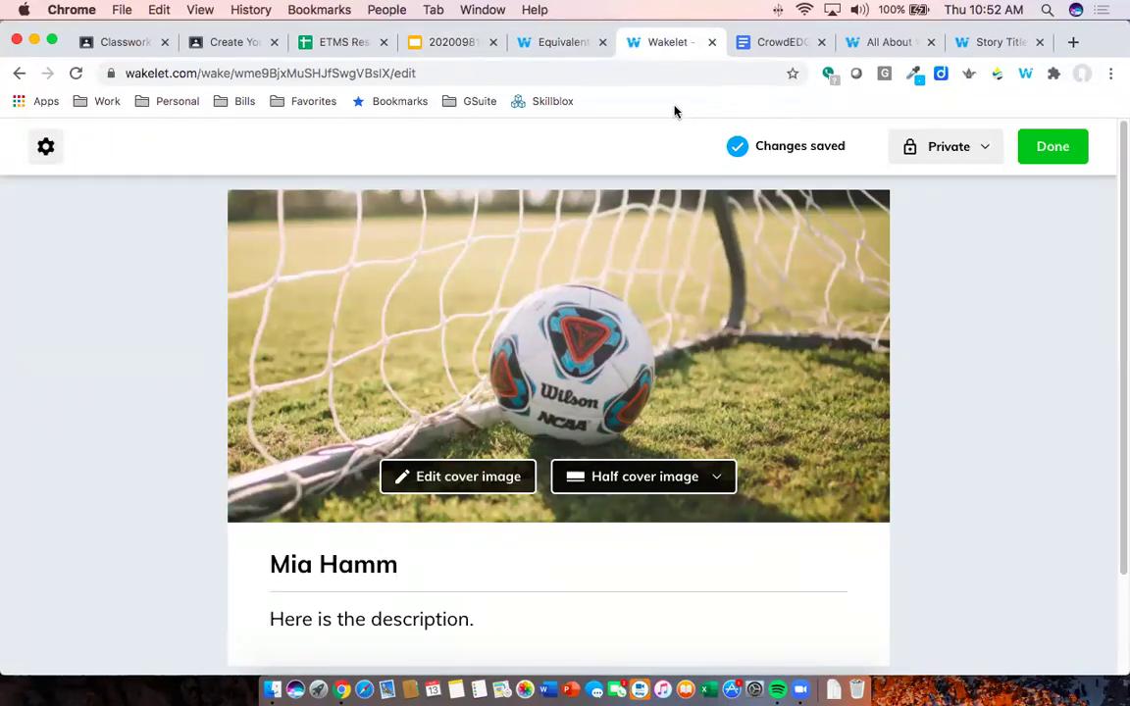
{"action": "left_click", "coordinate": [469, 48]}
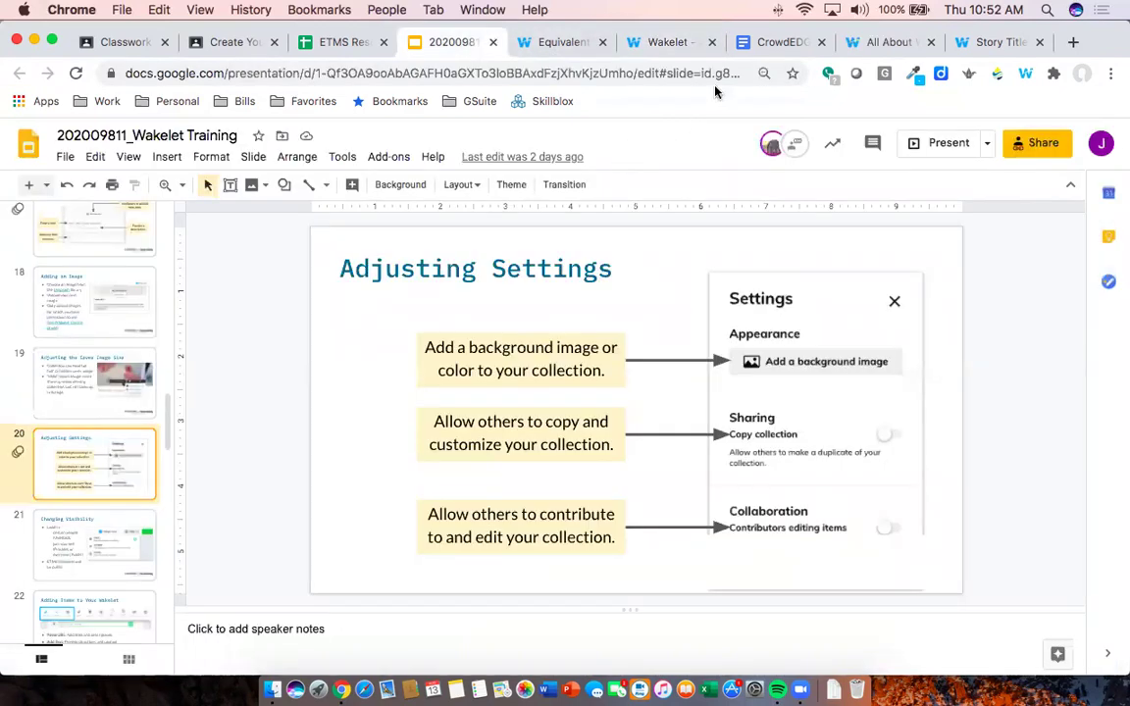
{"action": "left_click", "coordinate": [936, 145]}
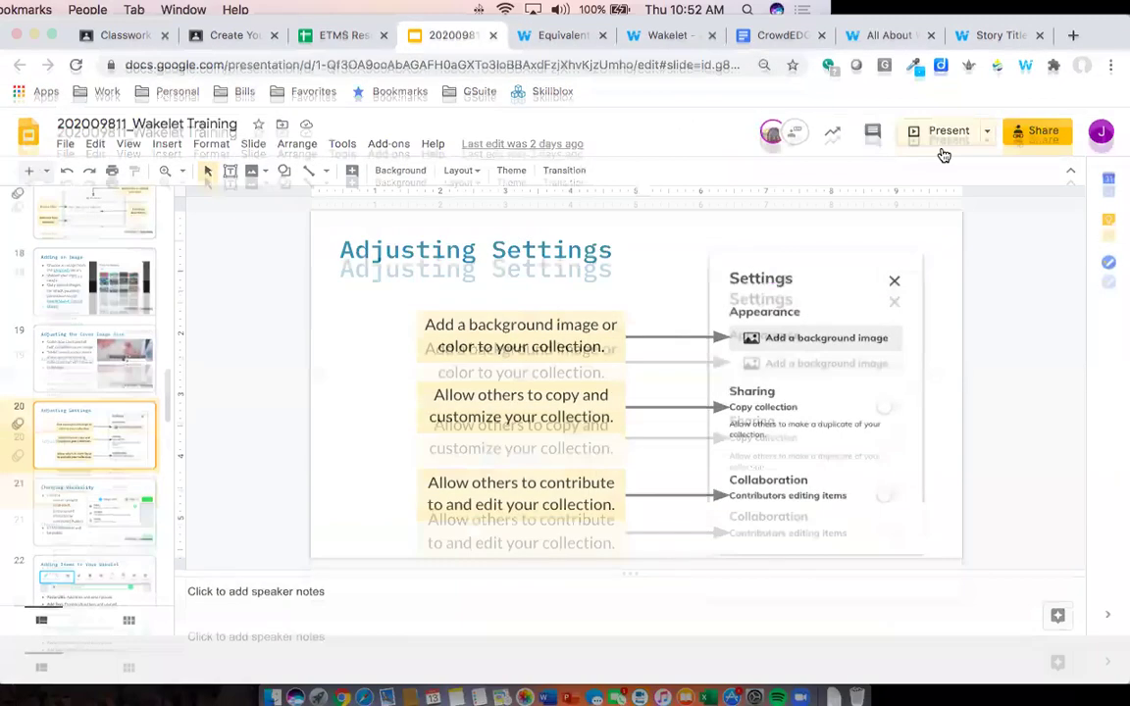
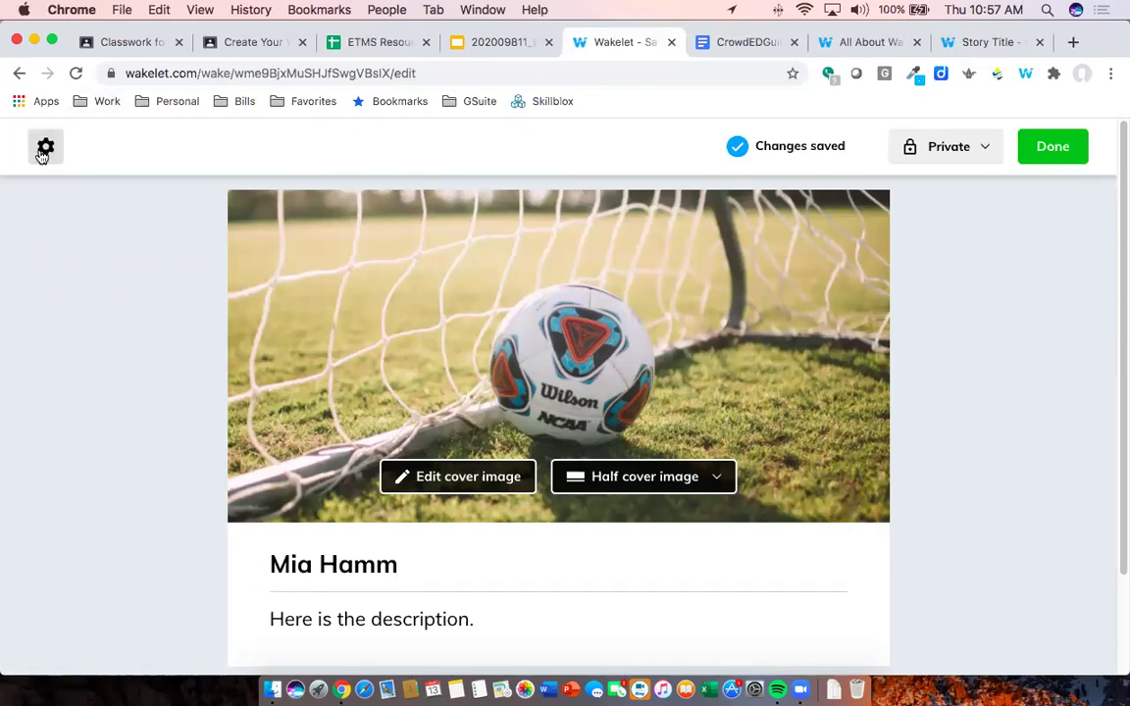
Turn on Copy collection in the Mia Hamm settings and show the background image choices
{"action": "left_click", "coordinate": [45, 147]}
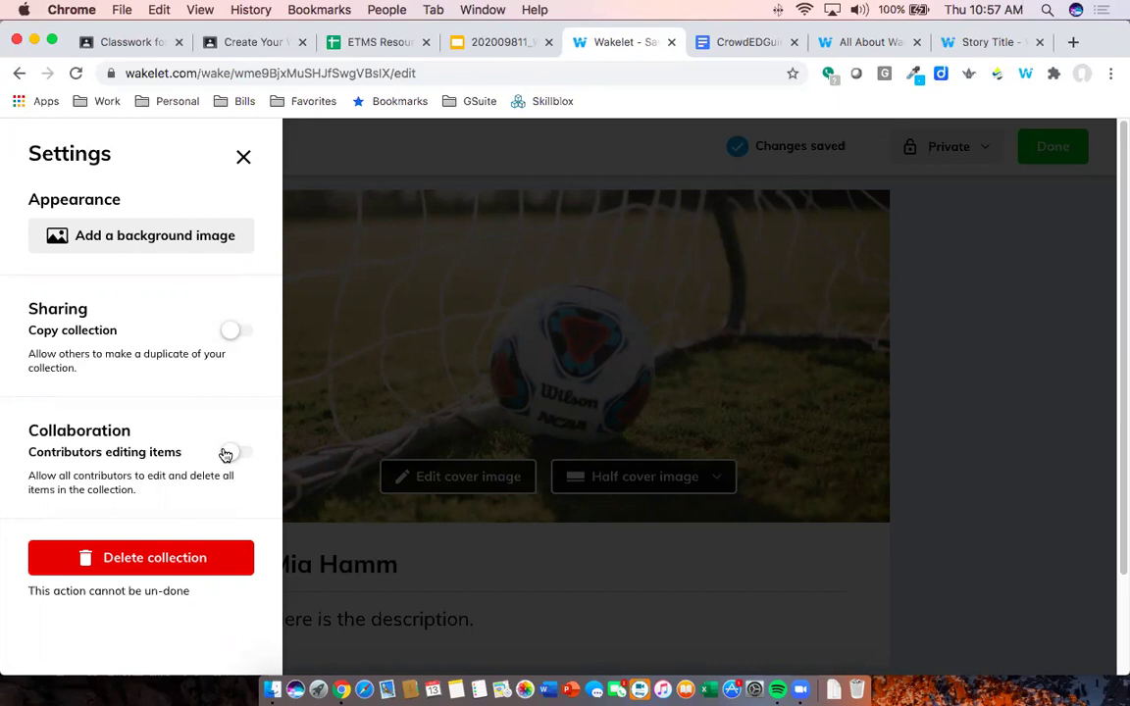
{"action": "left_click", "coordinate": [243, 336]}
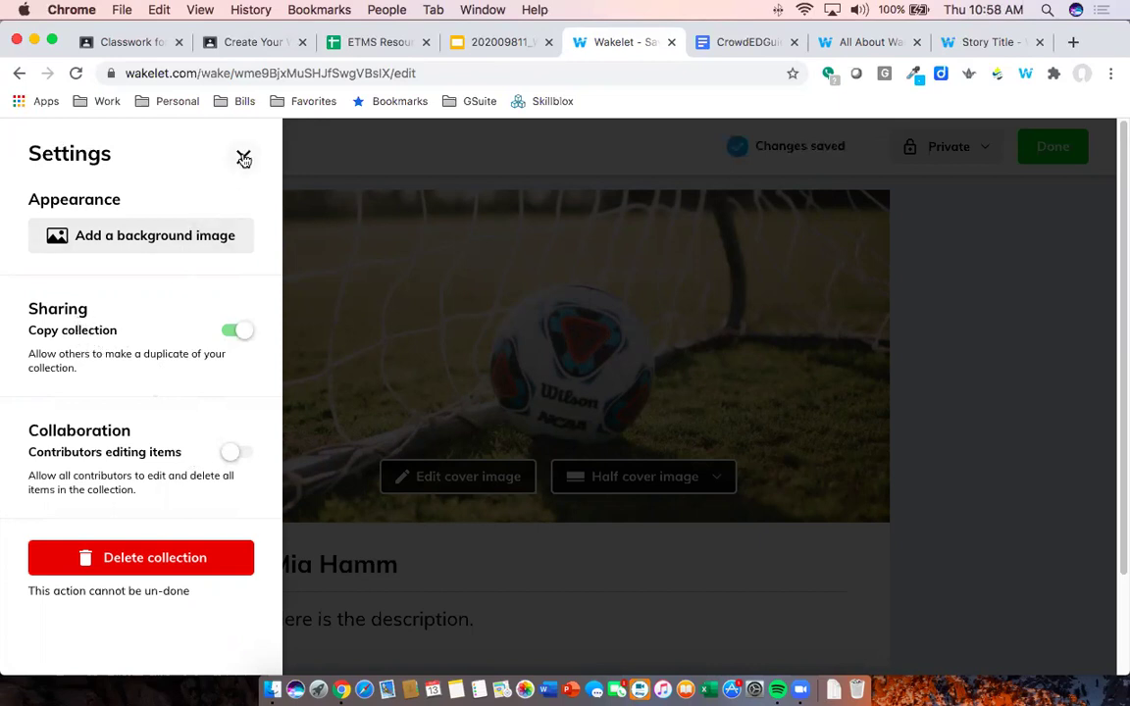
{"action": "left_click", "coordinate": [154, 239]}
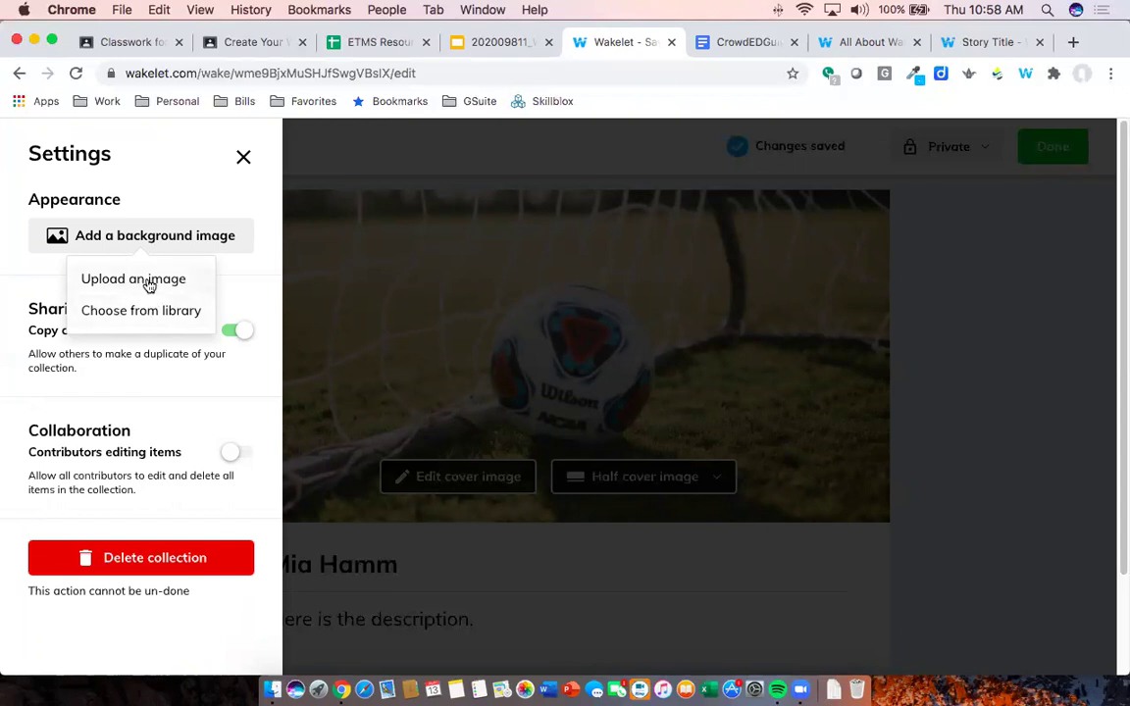
Set an Unsplash stadium photo, found by searching 'soccer', as the page background
{"action": "left_click", "coordinate": [139, 314]}
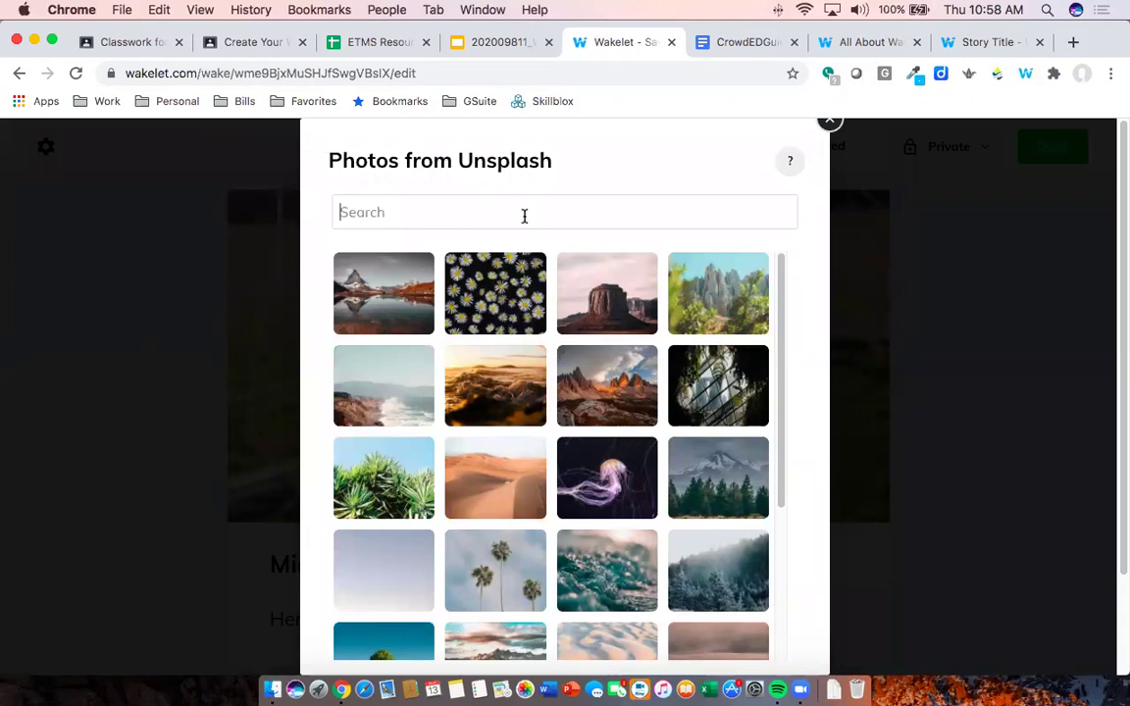
{"action": "type", "text": "soccer"}
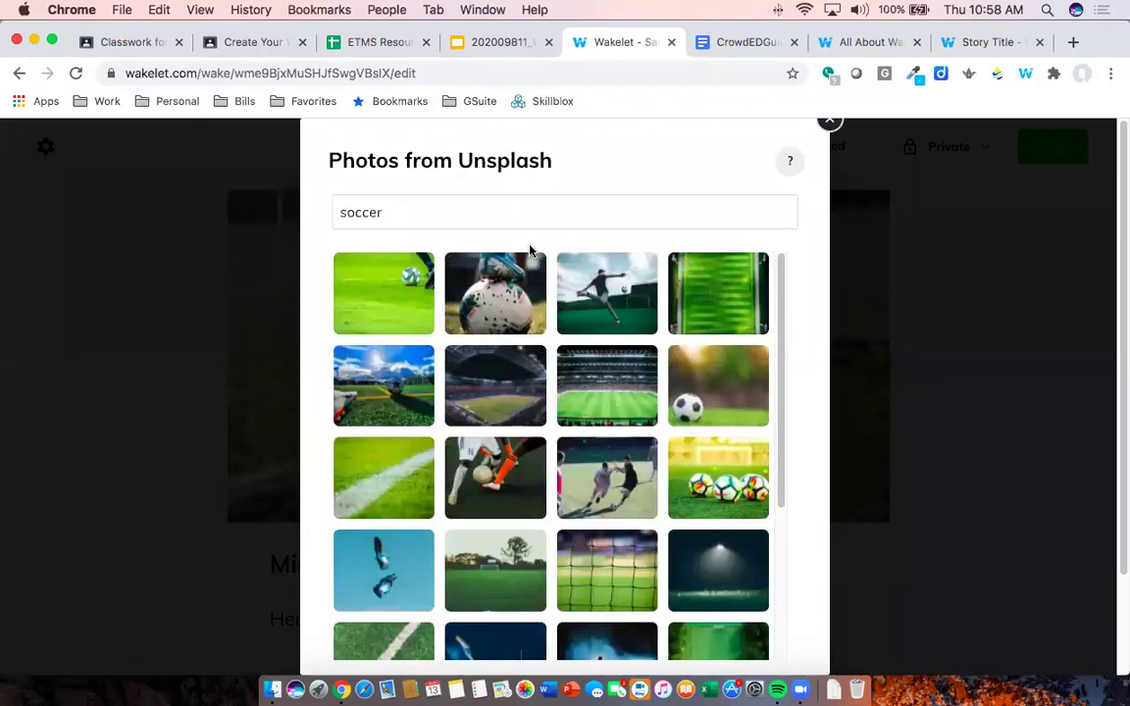
{"action": "left_click", "coordinate": [608, 389]}
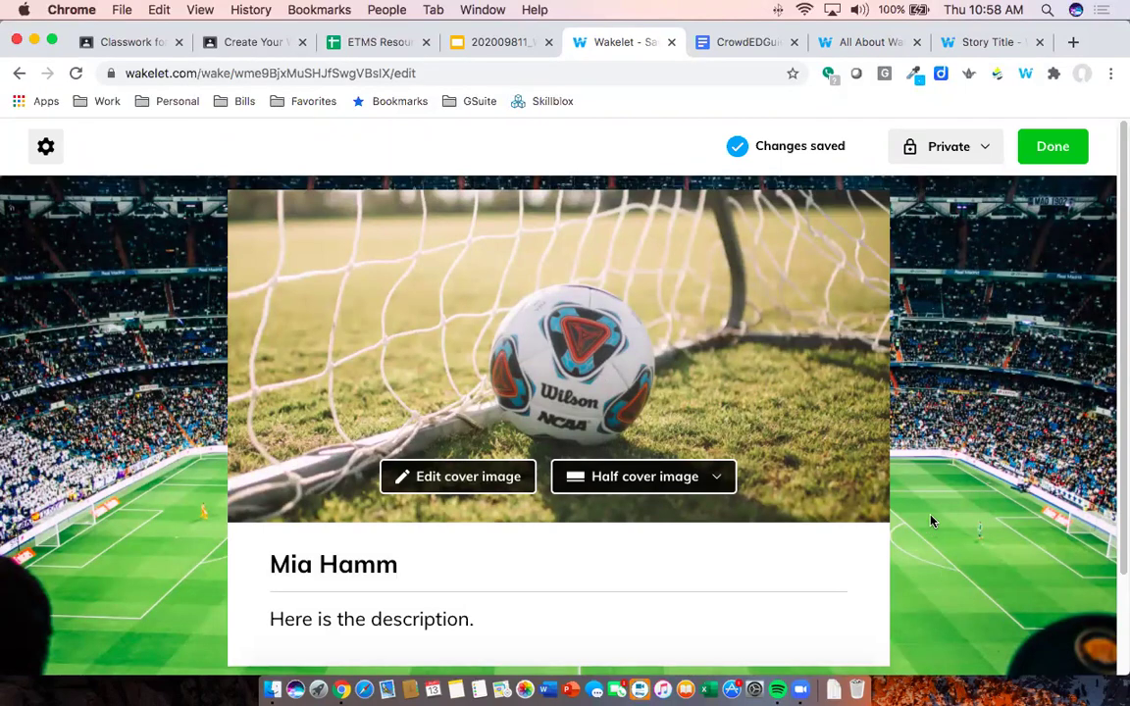
{"action": "scroll", "coordinate": [367, 453], "scroll_direction": "down", "scroll_amount": 3}
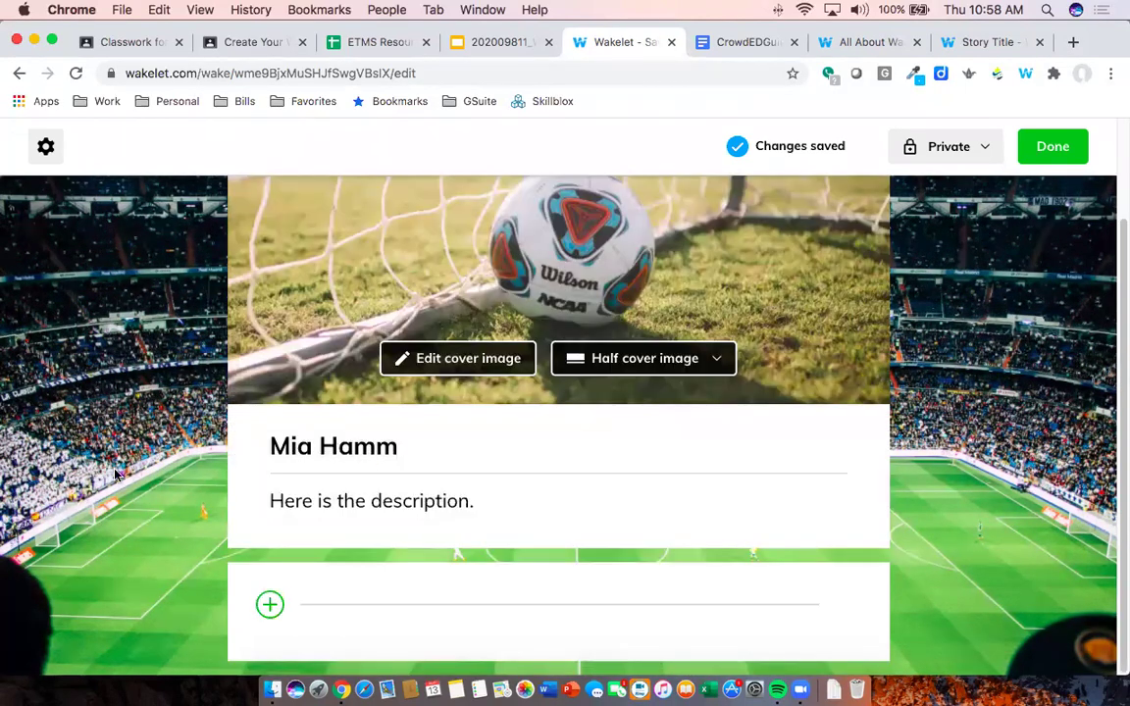
{"action": "scroll", "coordinate": [442, 392], "scroll_direction": "up", "scroll_amount": 3}
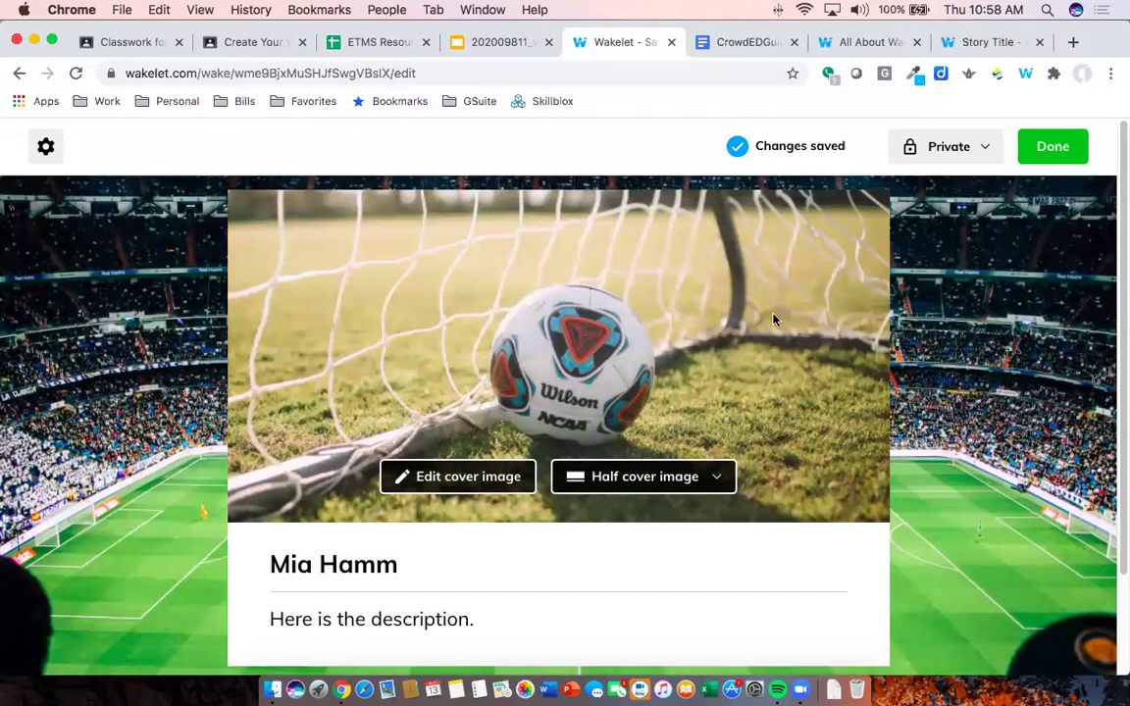
{"action": "left_click", "coordinate": [47, 148]}
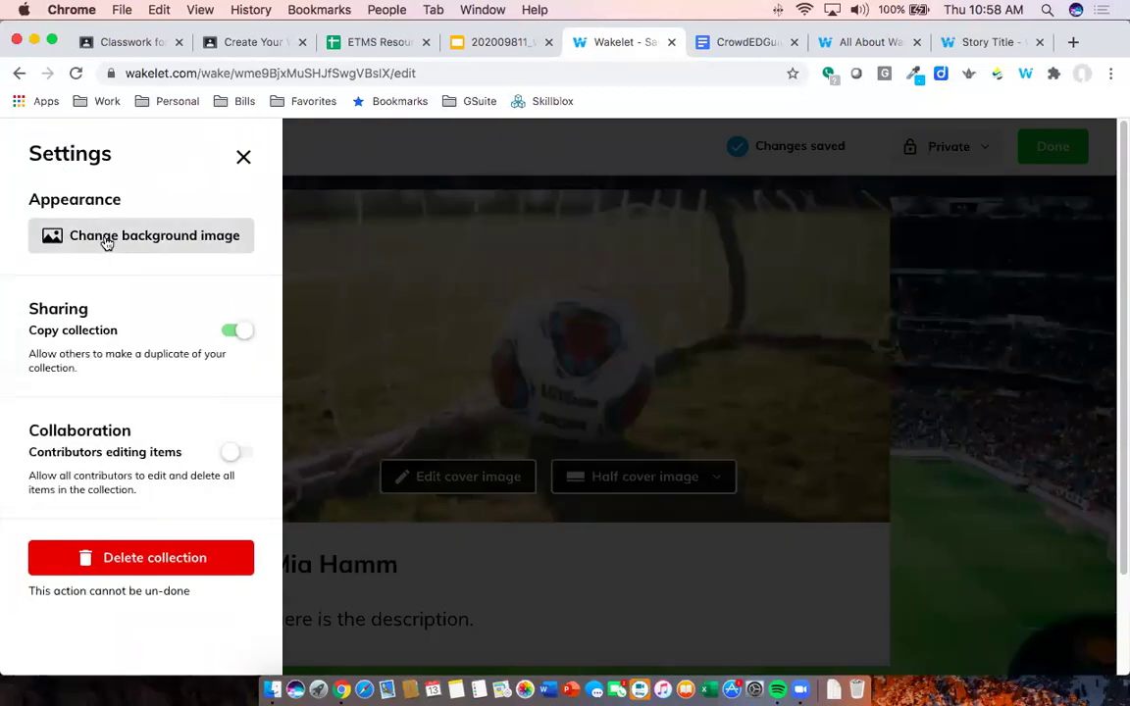
Remove the stadium background image from the collection
{"action": "left_click", "coordinate": [107, 240]}
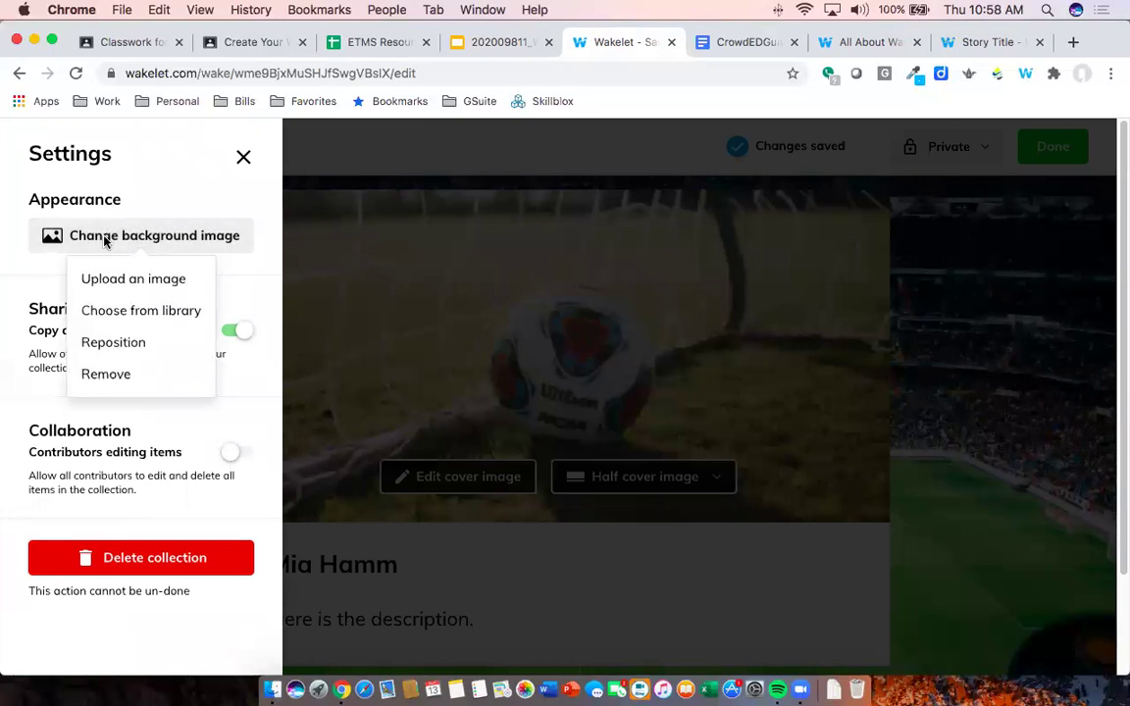
{"action": "left_click", "coordinate": [128, 378]}
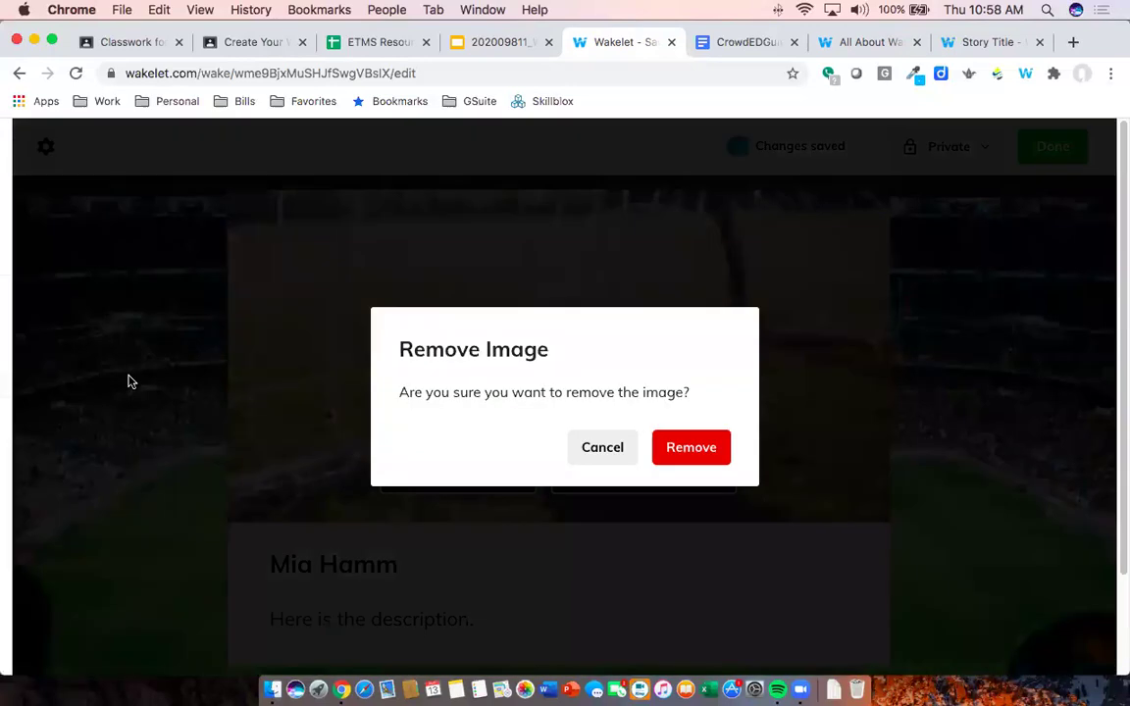
{"action": "left_click", "coordinate": [698, 451]}
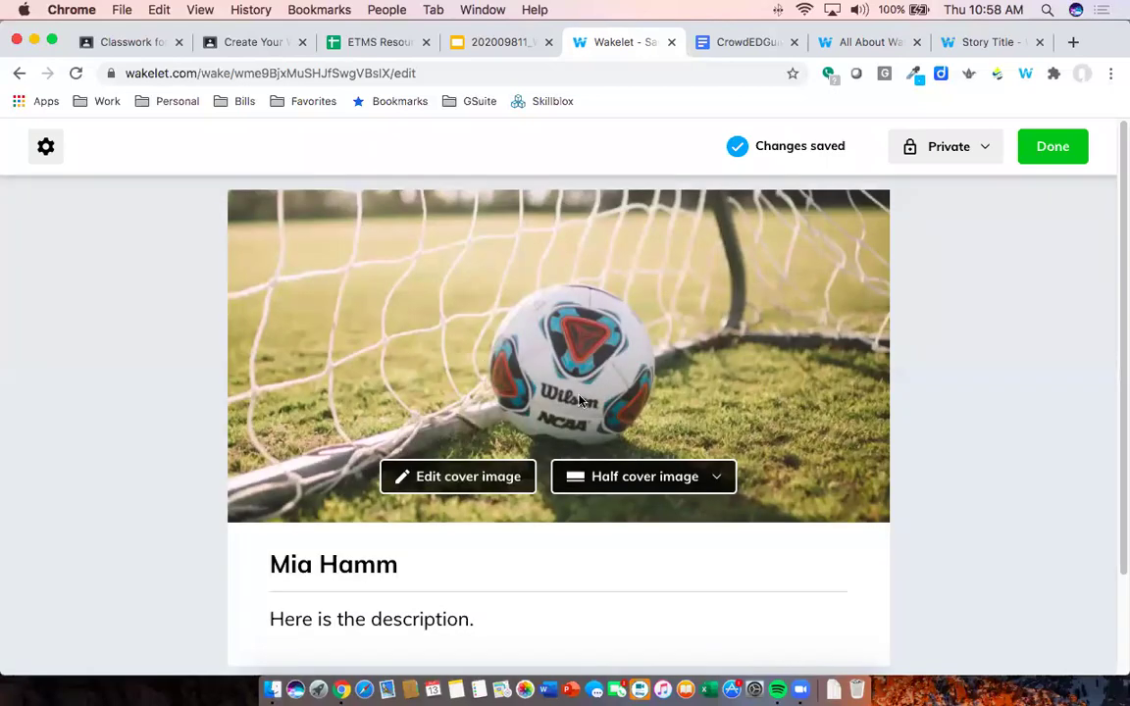
Search the photo library for 'gras' and set a grass photo as the background
{"action": "left_click", "coordinate": [46, 146]}
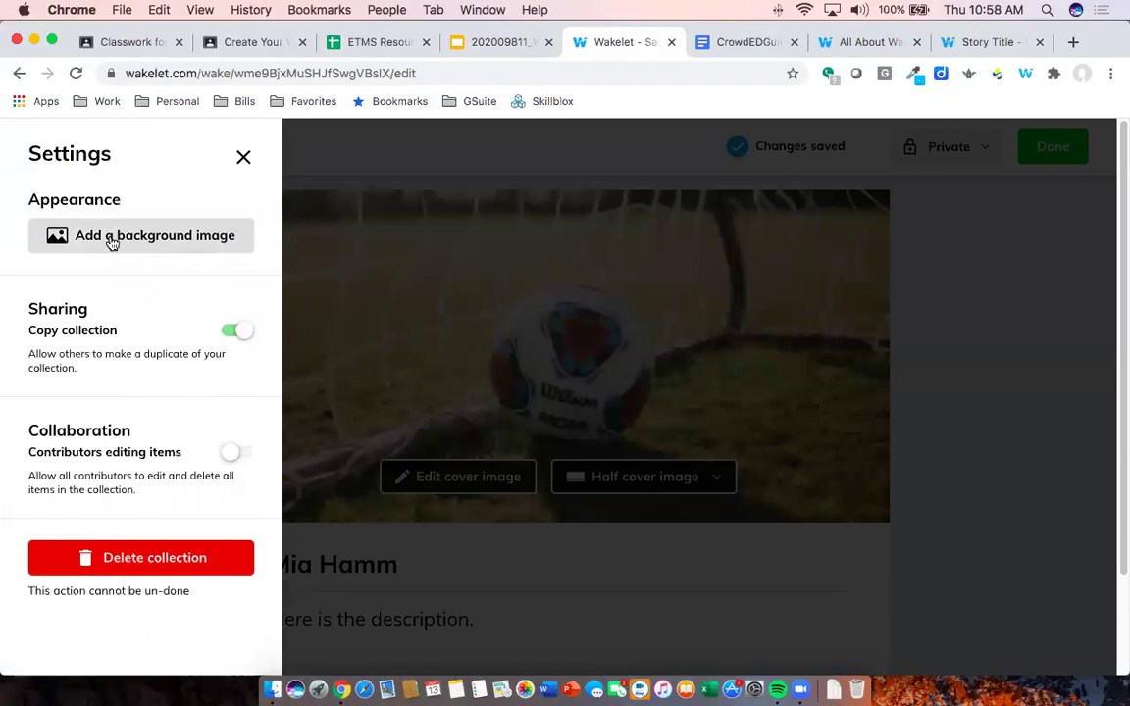
{"action": "left_click", "coordinate": [112, 241]}
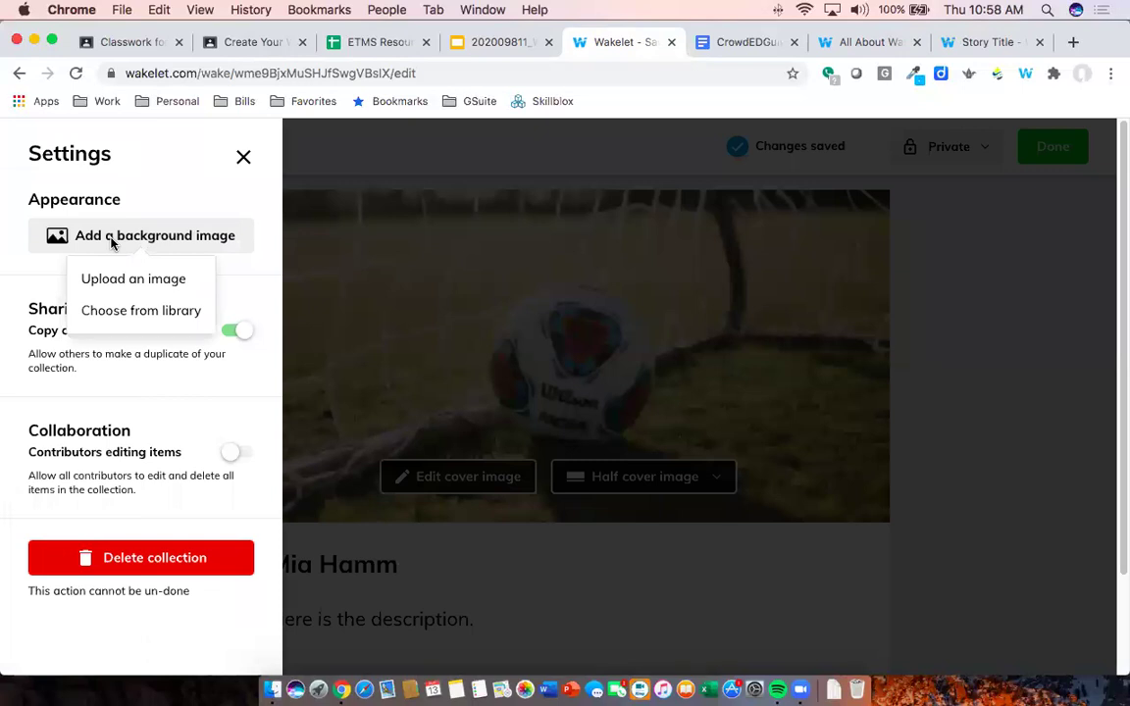
{"action": "left_click", "coordinate": [133, 311]}
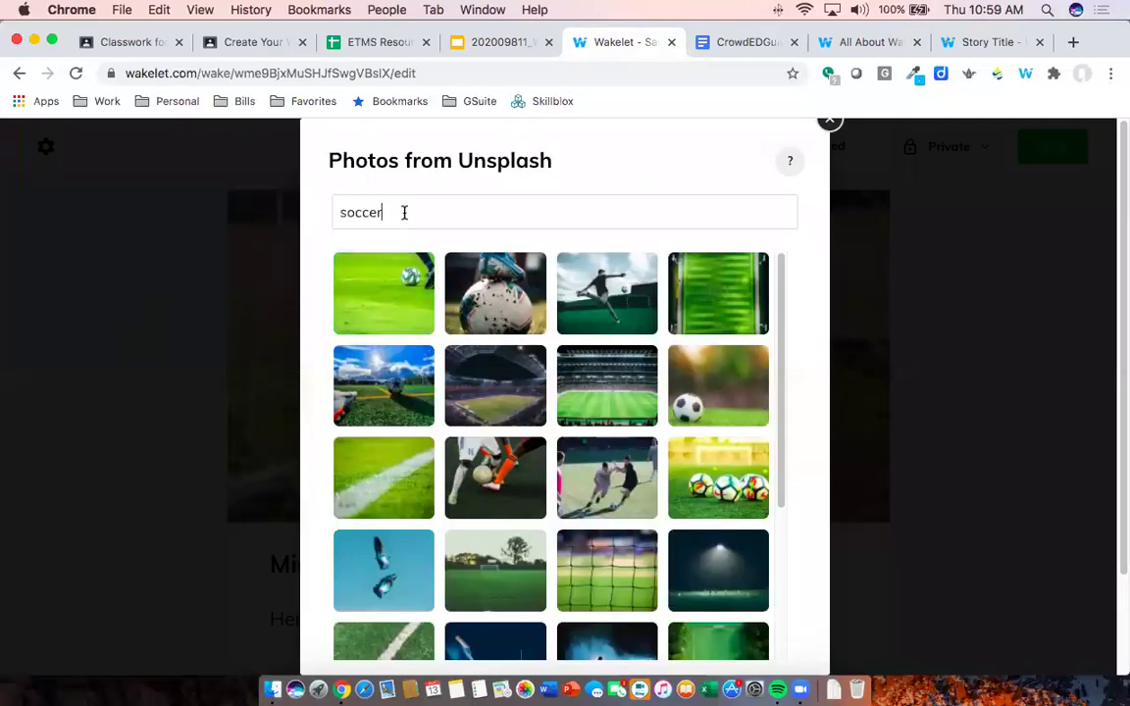
{"action": "left_click_drag", "start_coordinate": [403, 212], "coordinate": [229, 206]}
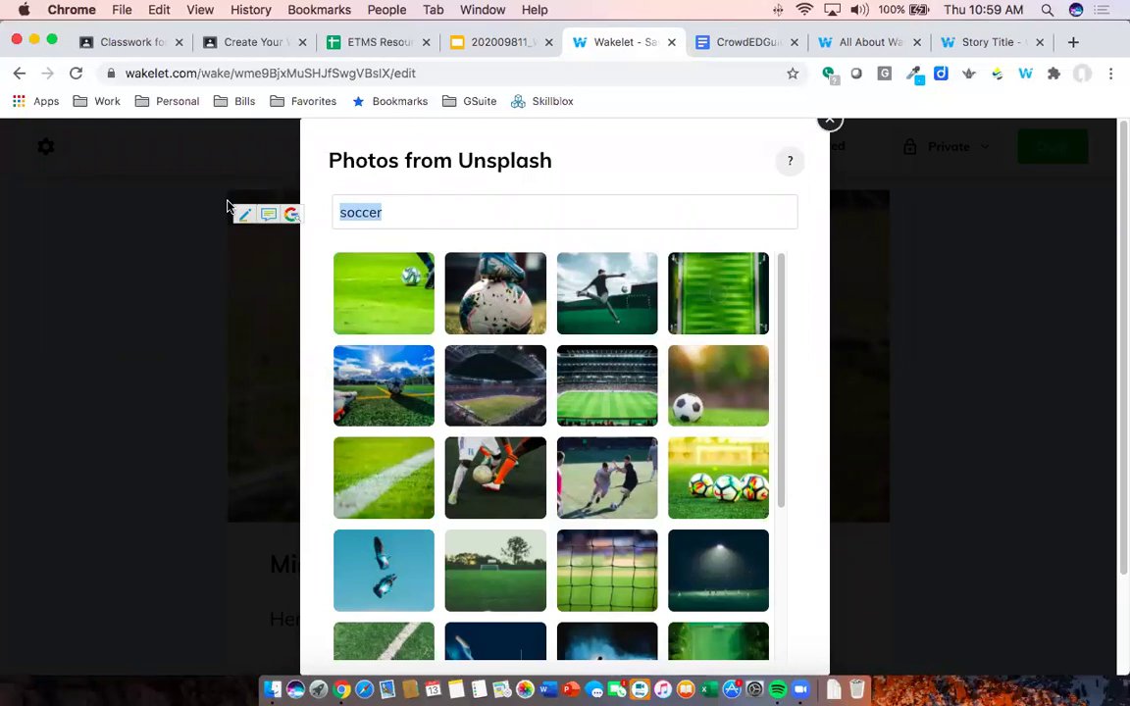
{"action": "type", "text": "grass"}
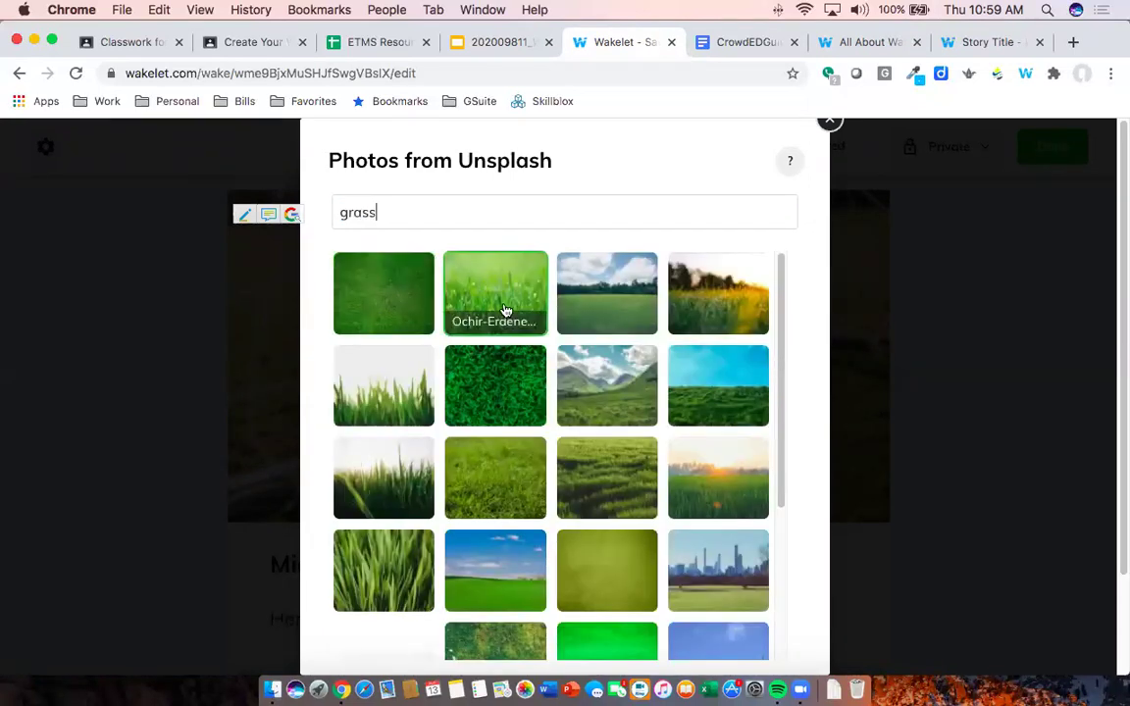
{"action": "scroll", "coordinate": [502, 306], "scroll_direction": "down", "scroll_amount": 4}
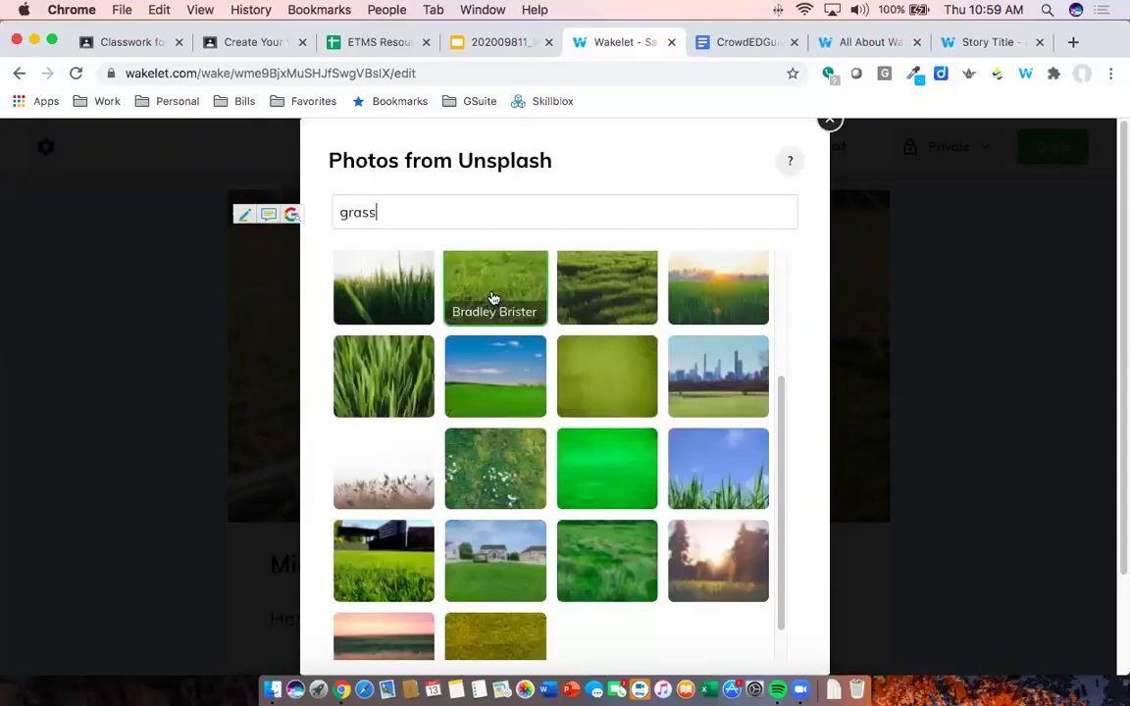
{"action": "scroll", "coordinate": [461, 307], "scroll_direction": "up", "scroll_amount": 4}
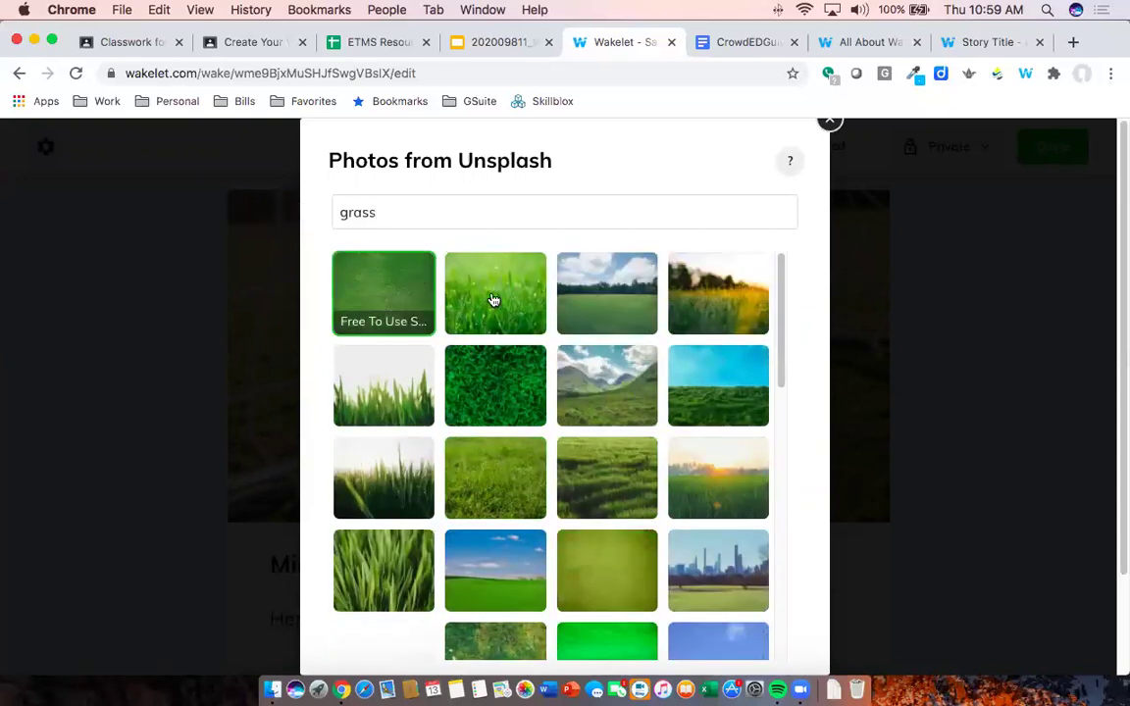
{"action": "left_click", "coordinate": [602, 380]}
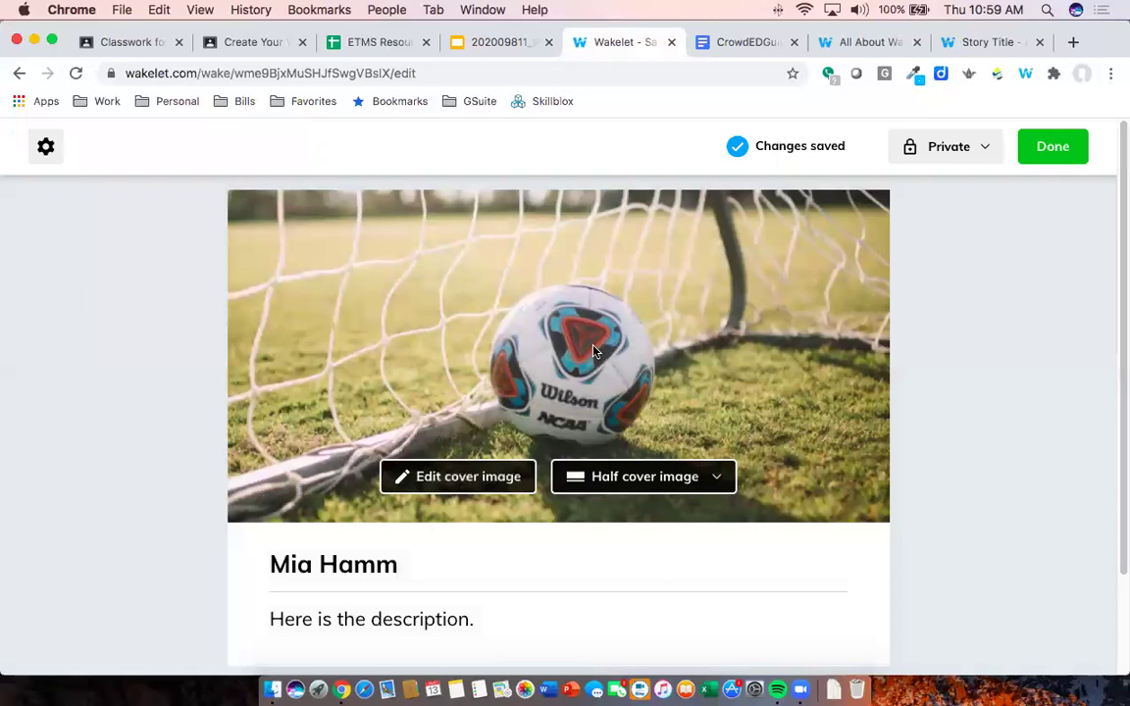
Replace the grass background with a bright green photo found by searching 'green'
{"action": "scroll", "coordinate": [564, 355], "scroll_direction": "down", "scroll_amount": 2}
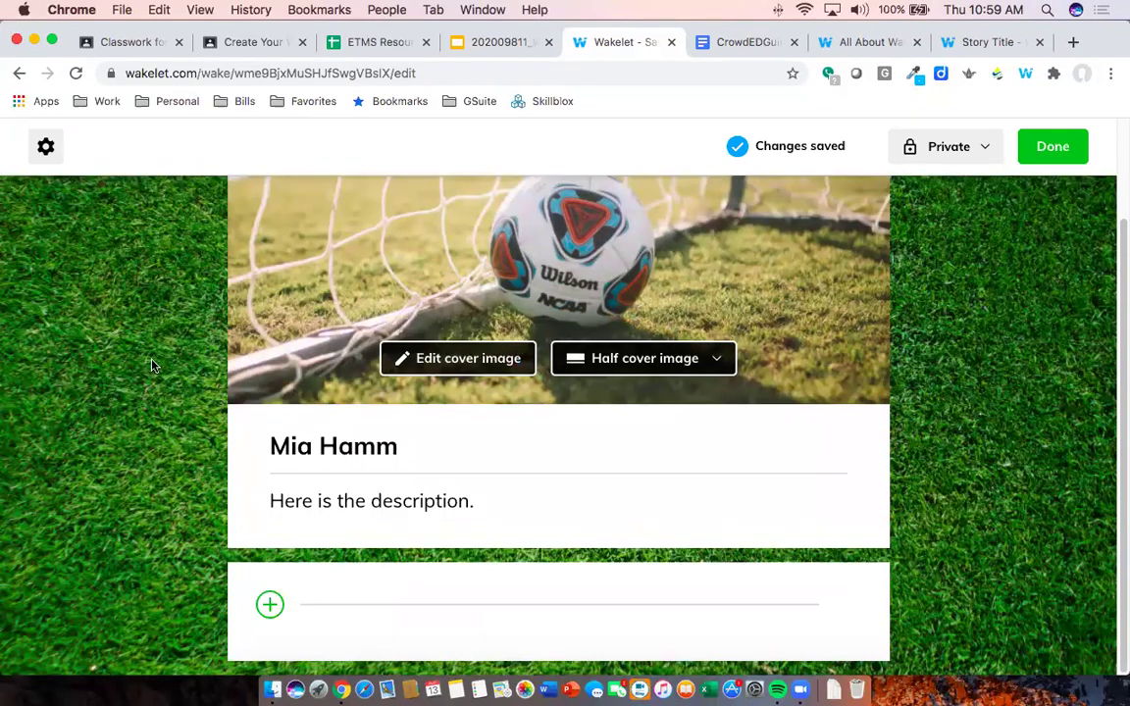
{"action": "scroll", "coordinate": [120, 372], "scroll_direction": "up", "scroll_amount": 2}
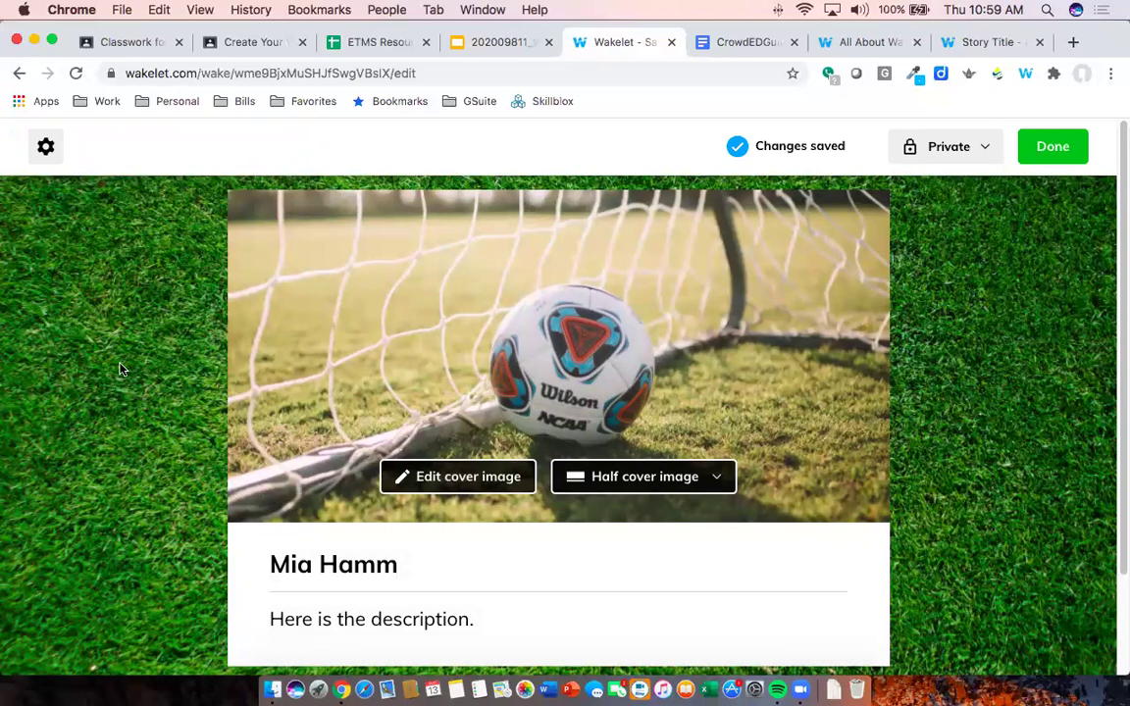
{"action": "scroll", "coordinate": [439, 309], "scroll_direction": "down", "scroll_amount": 2}
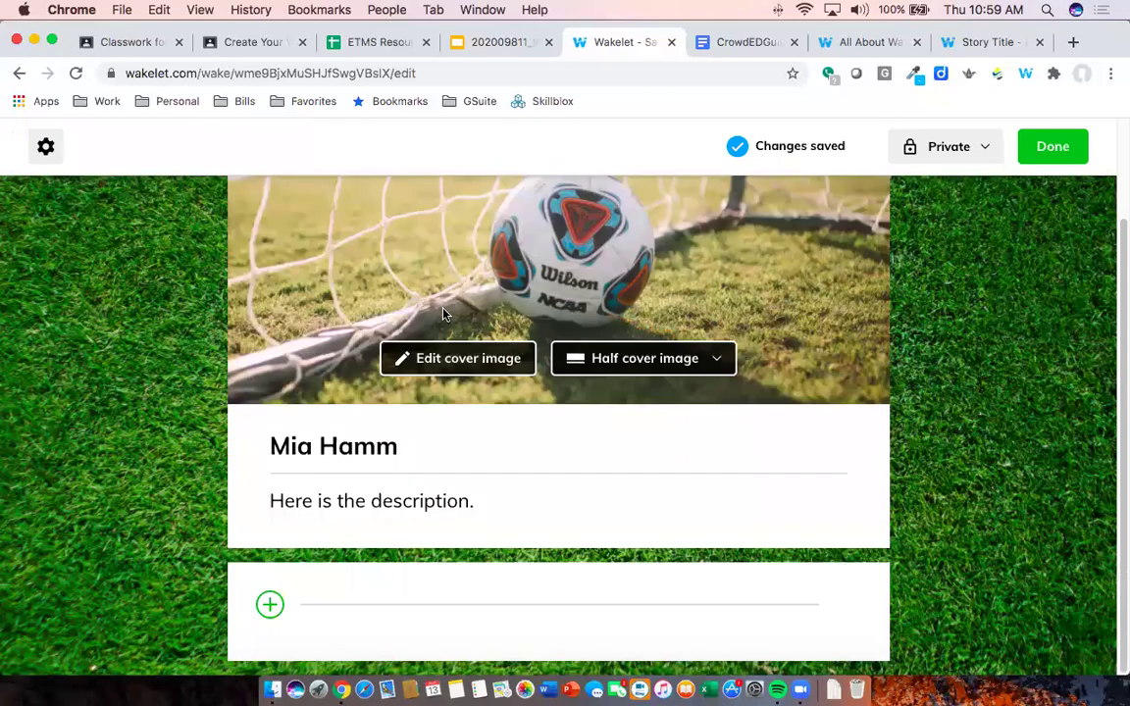
{"action": "left_click", "coordinate": [46, 146]}
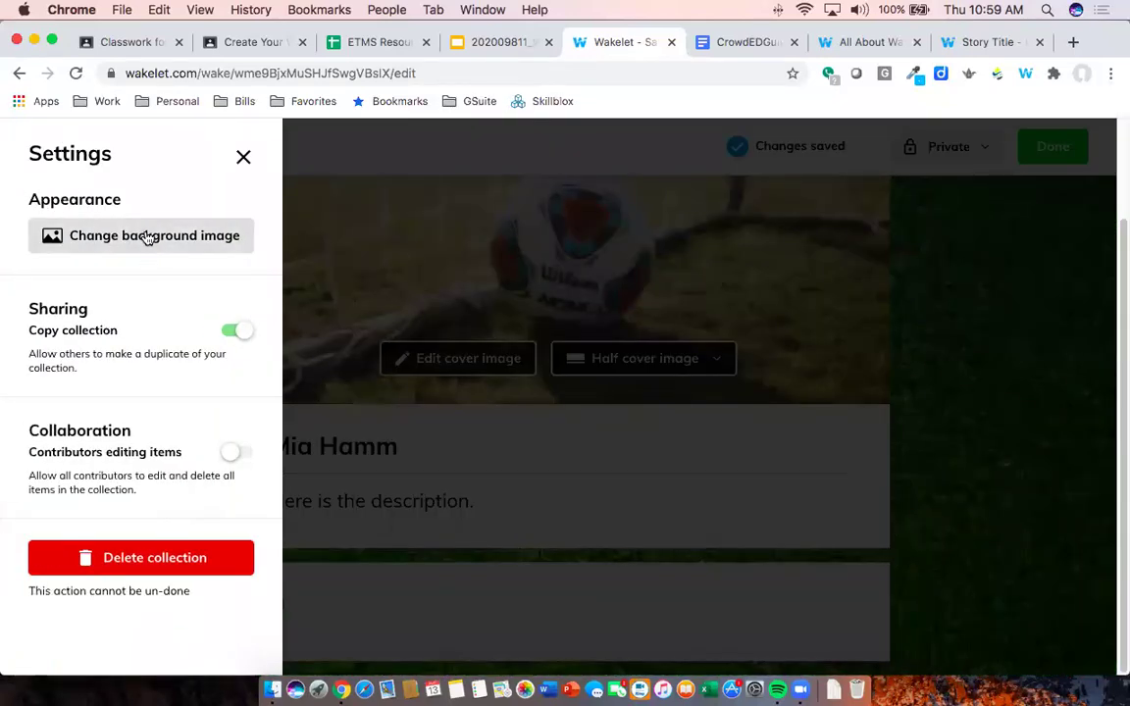
{"action": "left_click", "coordinate": [142, 236]}
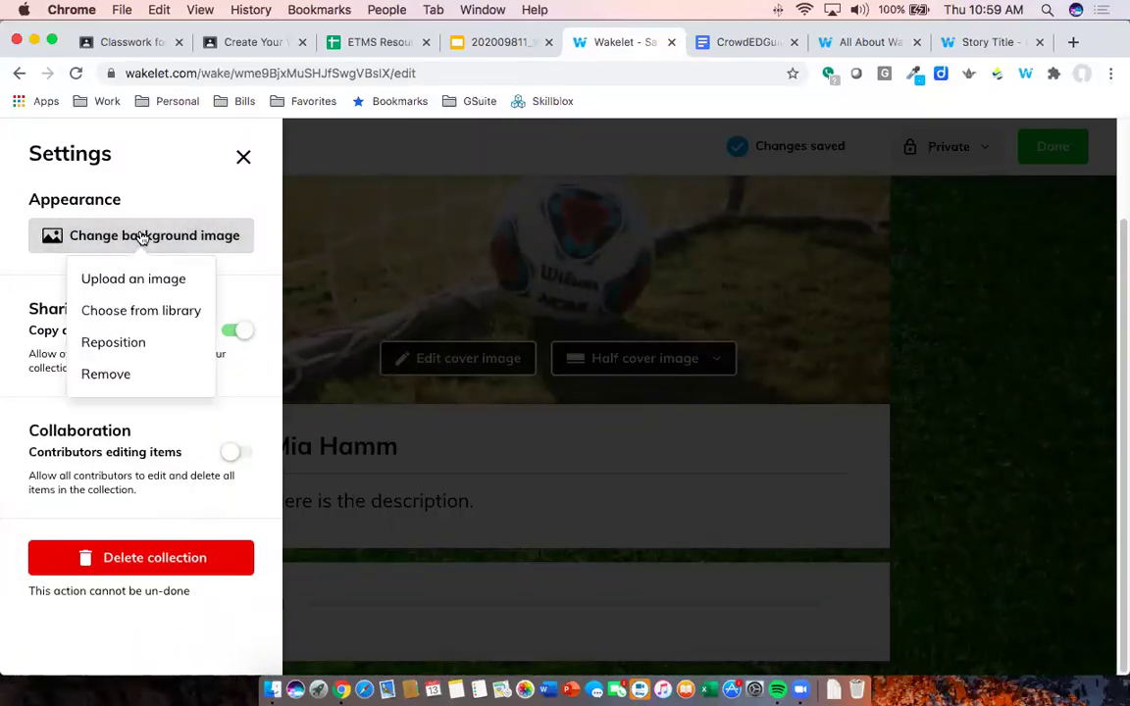
{"action": "left_click", "coordinate": [143, 310]}
{"action": "double_click", "coordinate": [339, 211]}
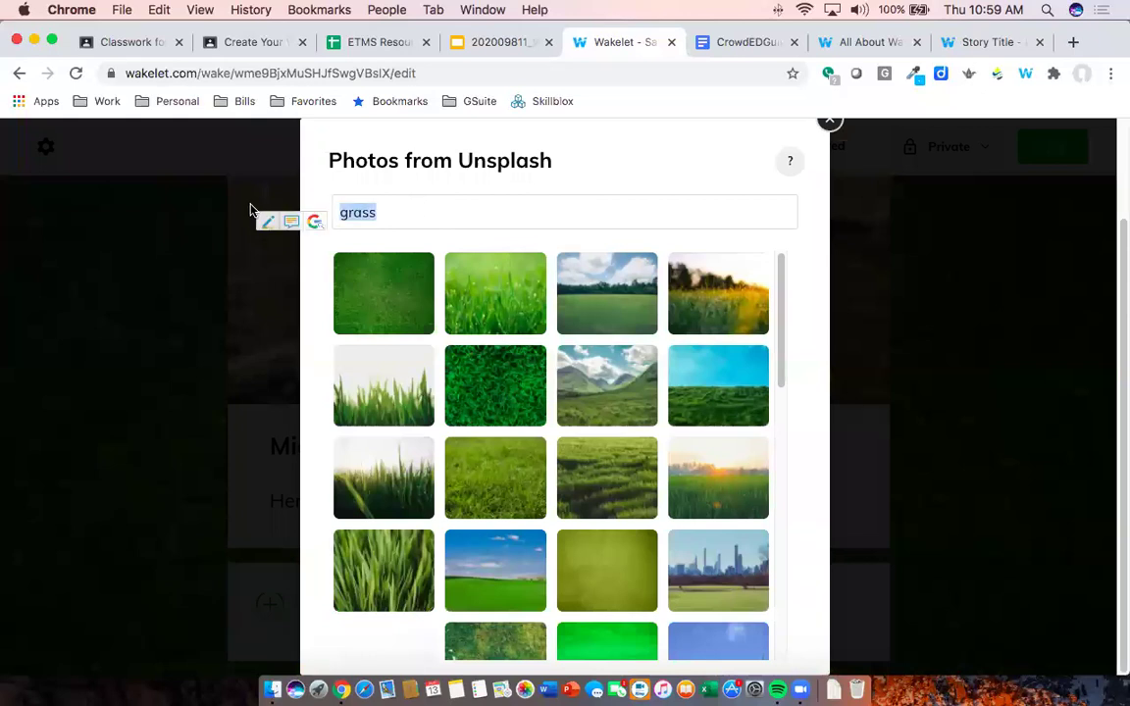
{"action": "type", "text": "green"}
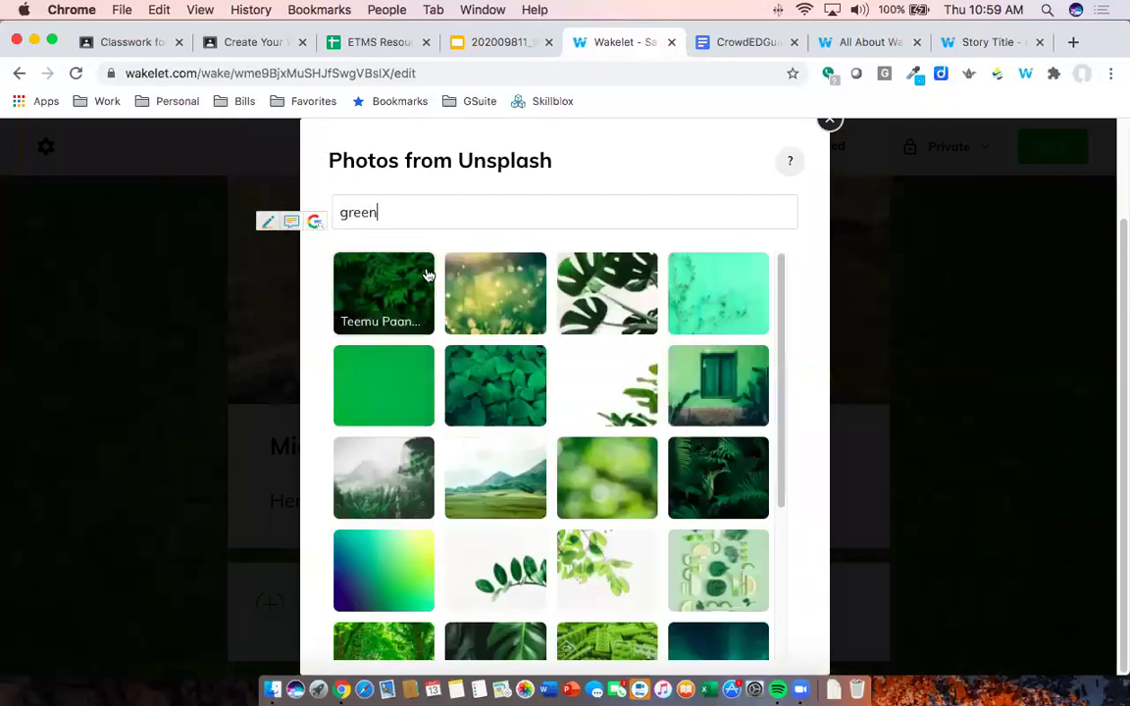
{"action": "scroll", "coordinate": [441, 333], "scroll_direction": "down", "scroll_amount": 5}
{"action": "scroll", "coordinate": [443, 379], "scroll_direction": "up", "scroll_amount": 5}
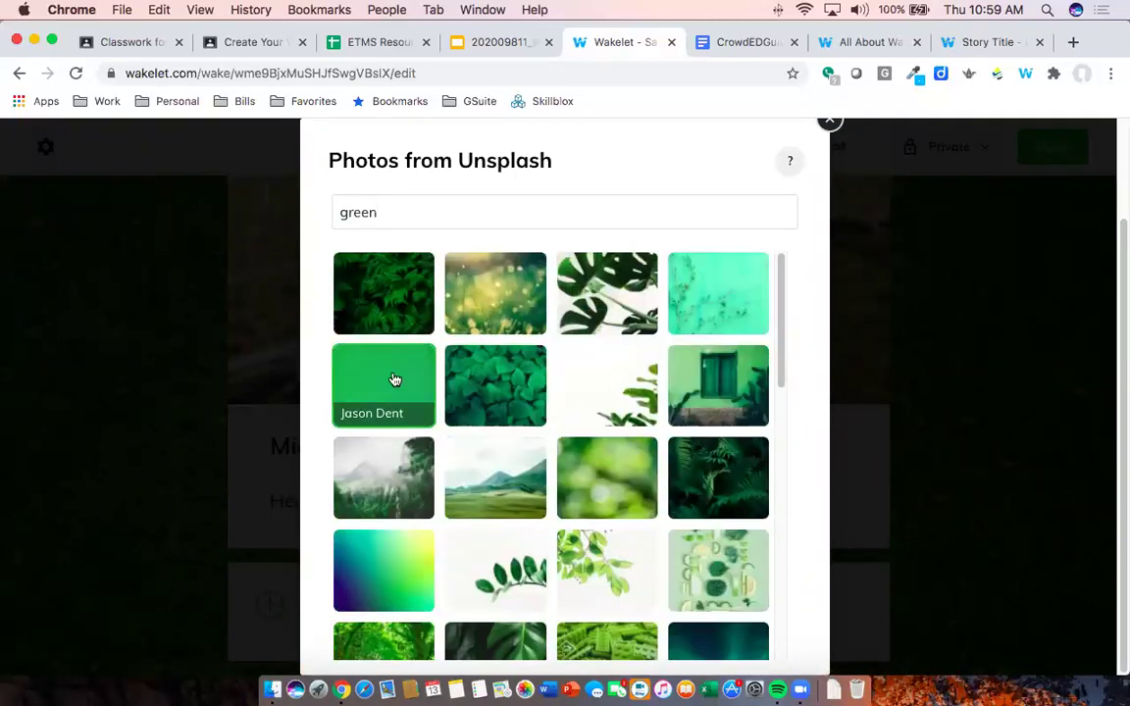
{"action": "left_click", "coordinate": [393, 379]}
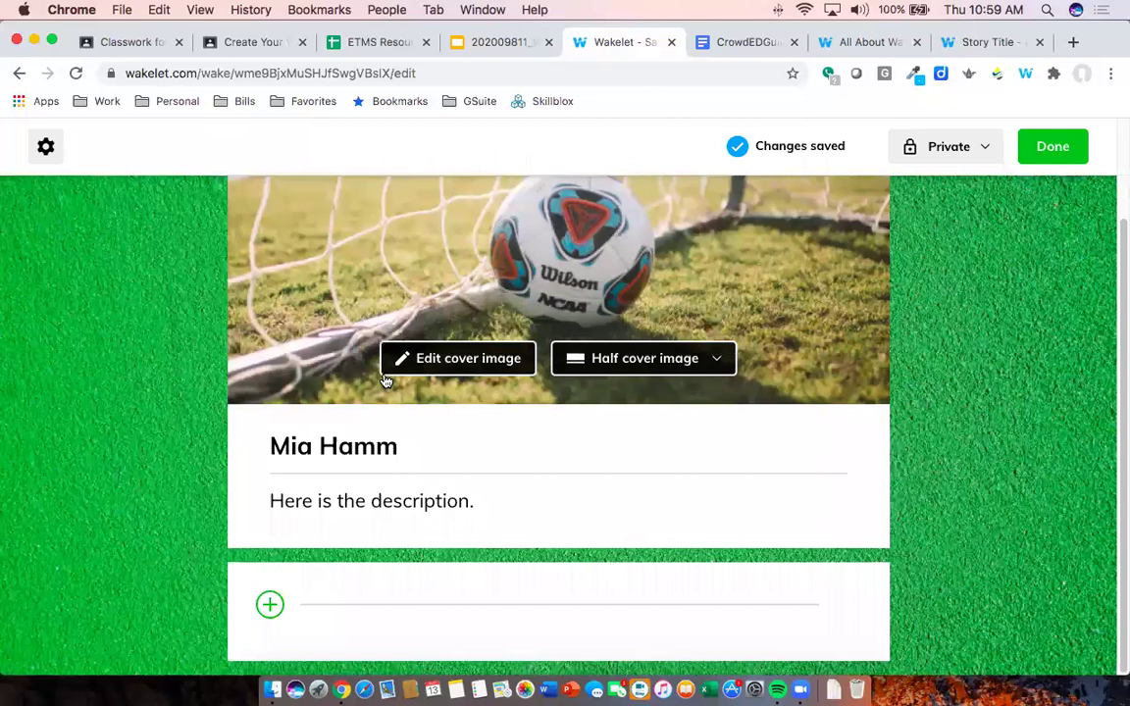
Remove the collection's background image and confirm the removal
{"action": "left_click", "coordinate": [46, 152]}
{"action": "left_click", "coordinate": [127, 238]}
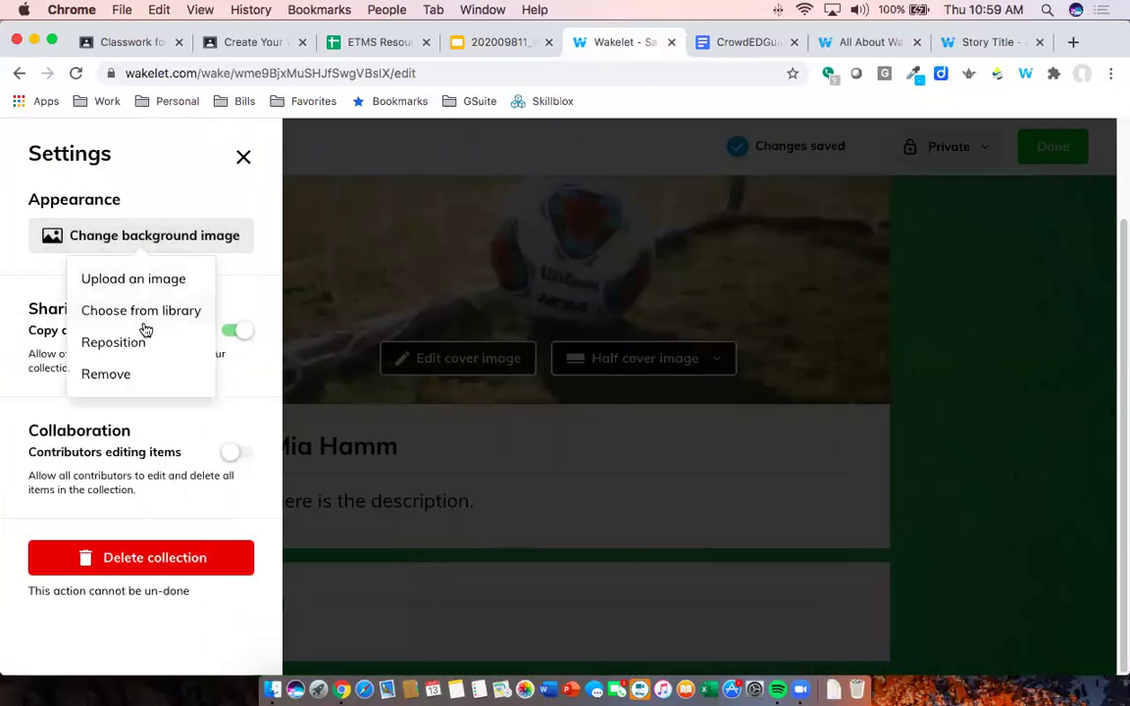
{"action": "left_click", "coordinate": [127, 378]}
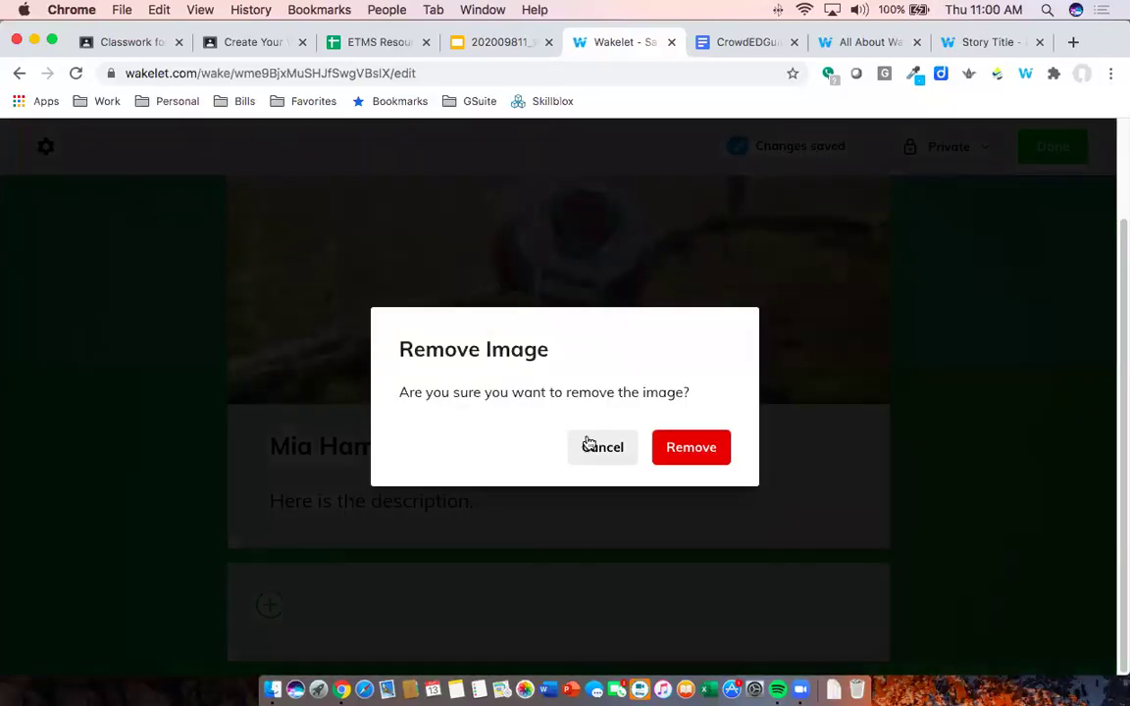
{"action": "left_click", "coordinate": [724, 453]}
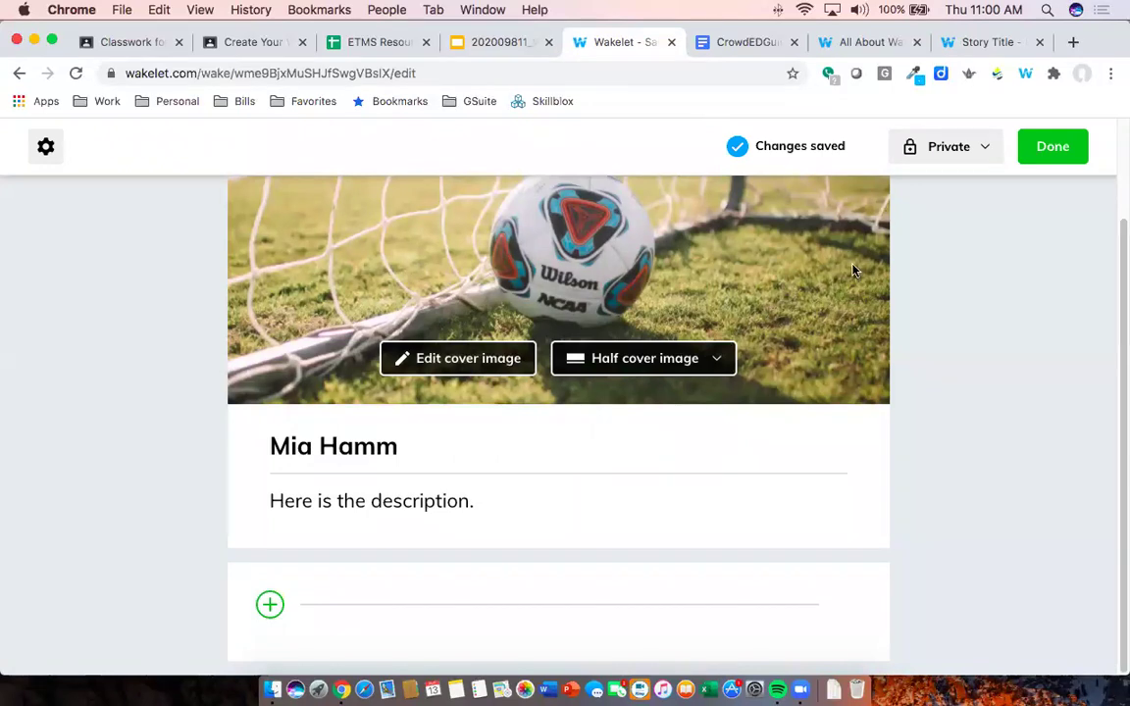
Switch the Mia Hamm collection's visibility from Private to Public
{"action": "left_click", "coordinate": [983, 149]}
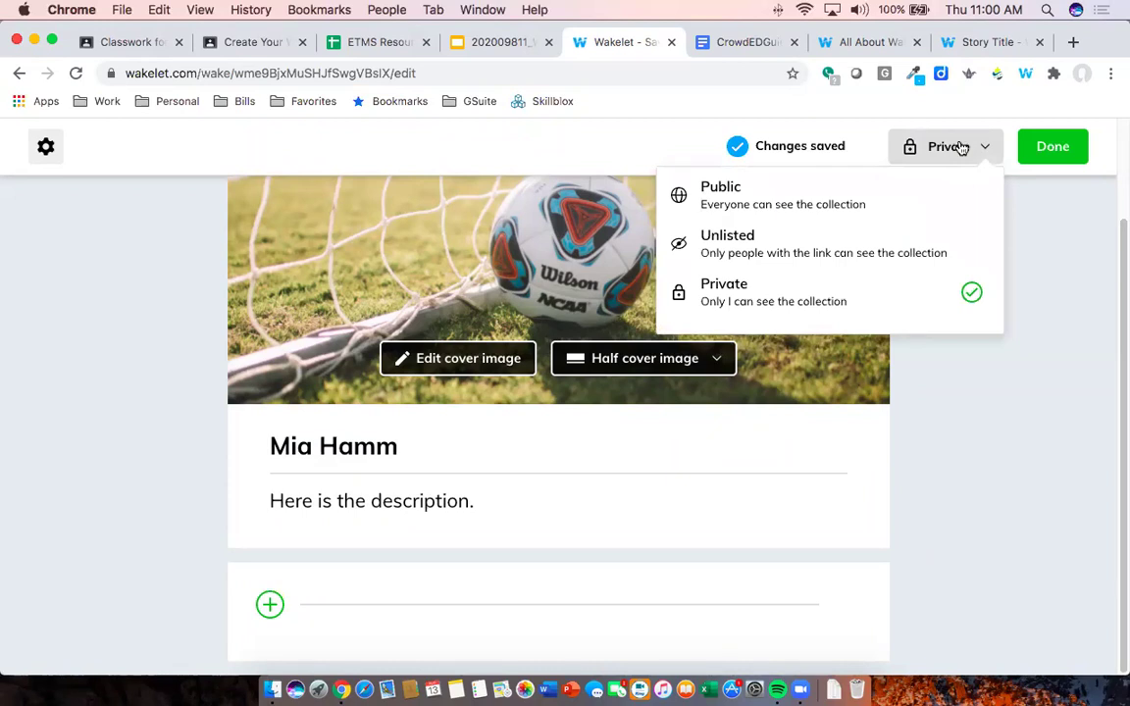
{"action": "left_click", "coordinate": [747, 201]}
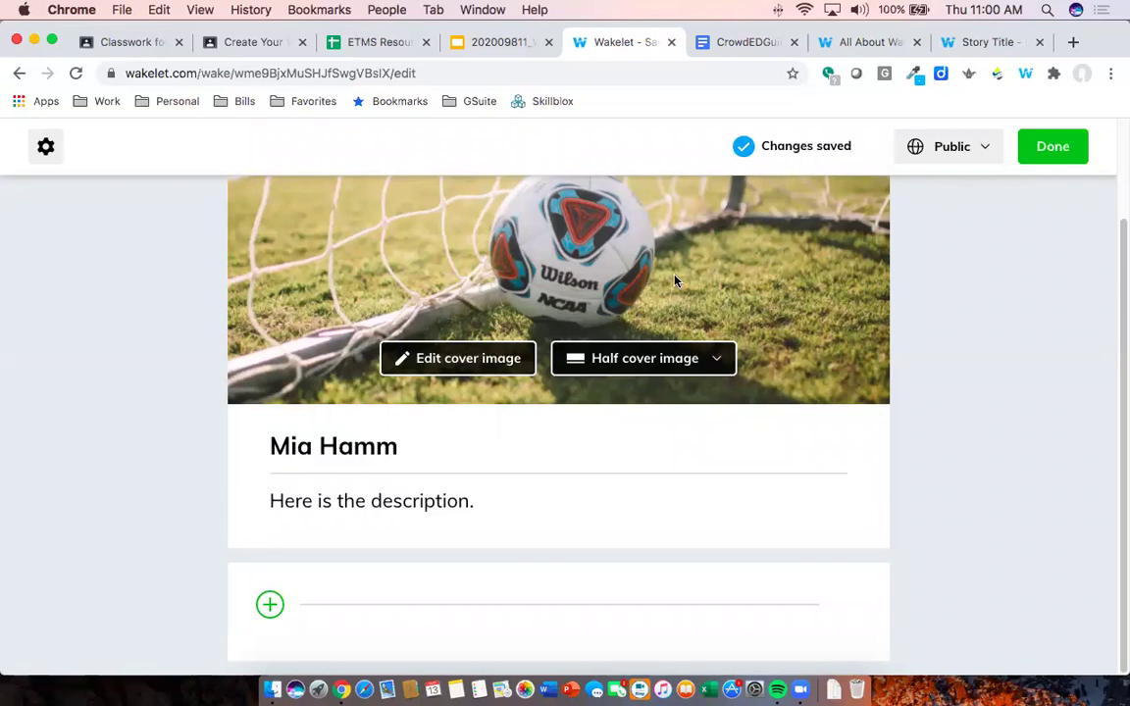
{"action": "left_click", "coordinate": [46, 146]}
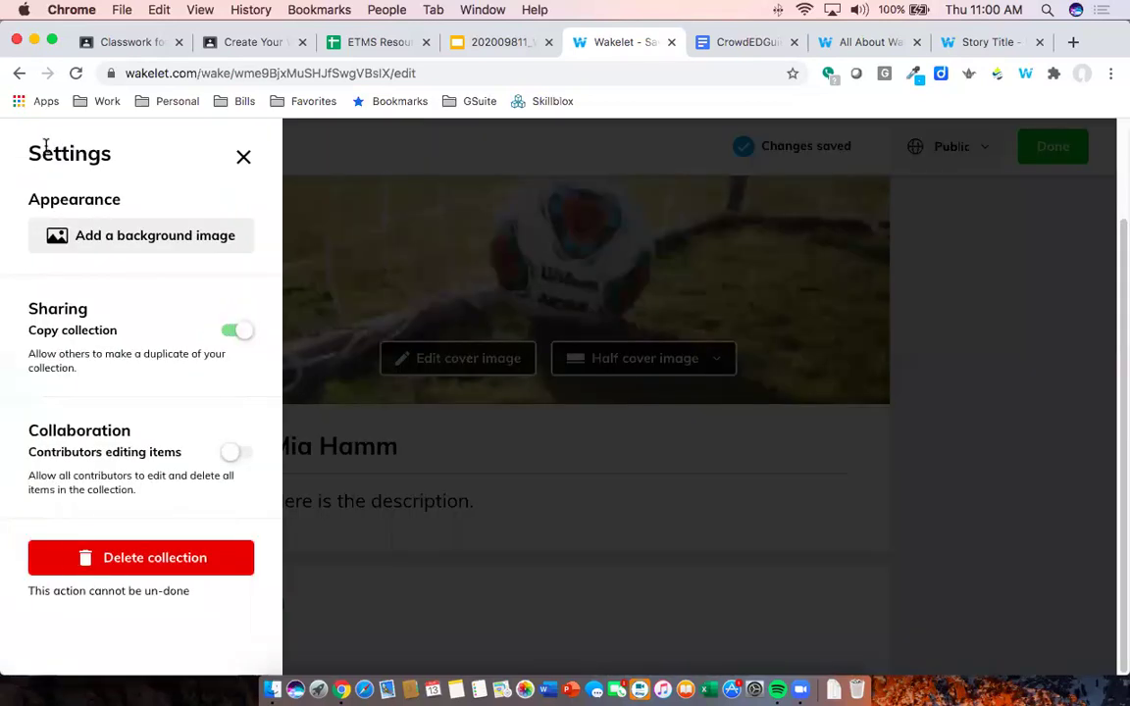
Close collection settings and view the 'Adding Items to Your Wakelet' training slide
{"action": "left_click", "coordinate": [243, 157]}
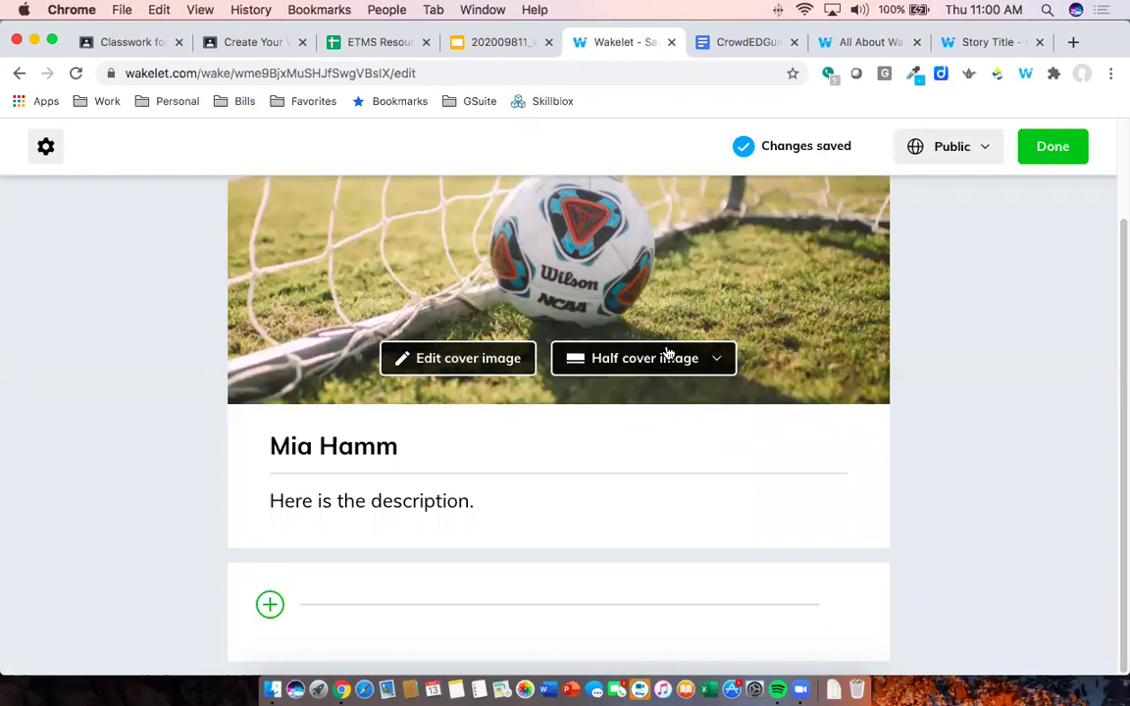
{"action": "left_click", "coordinate": [493, 44]}
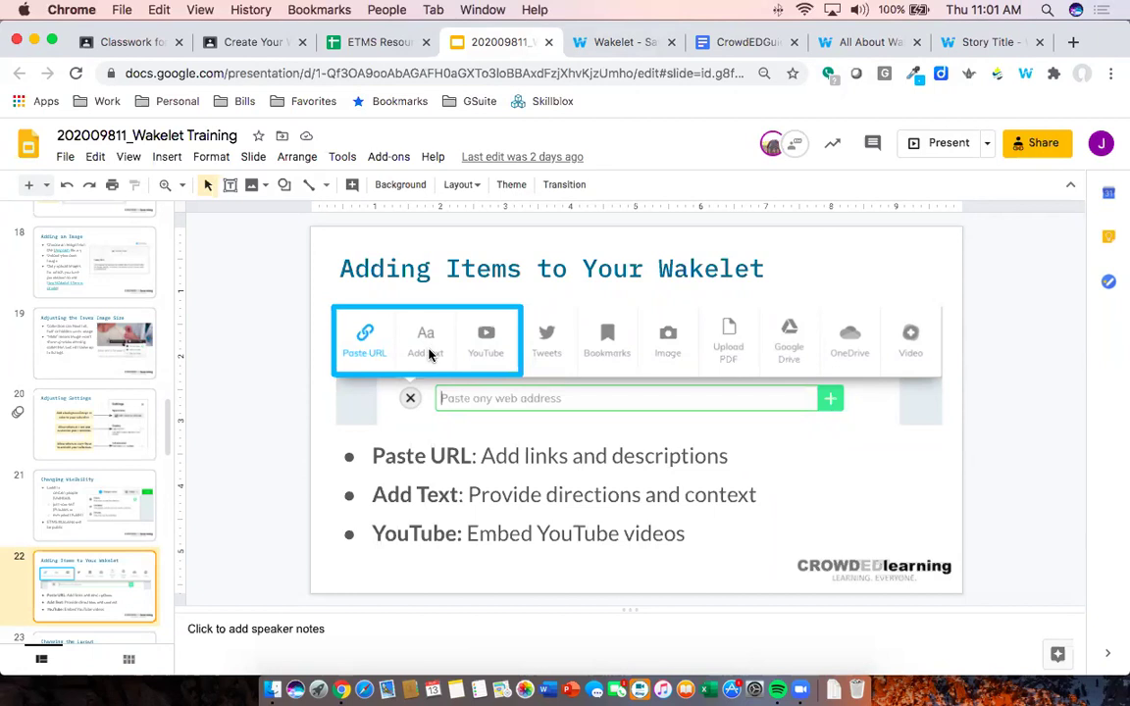
Open the All About Wakelet example and highlight its Additional Learning Resources heading
{"action": "left_click", "coordinate": [863, 42]}
{"action": "scroll", "coordinate": [617, 331], "scroll_direction": "down", "scroll_amount": 3}
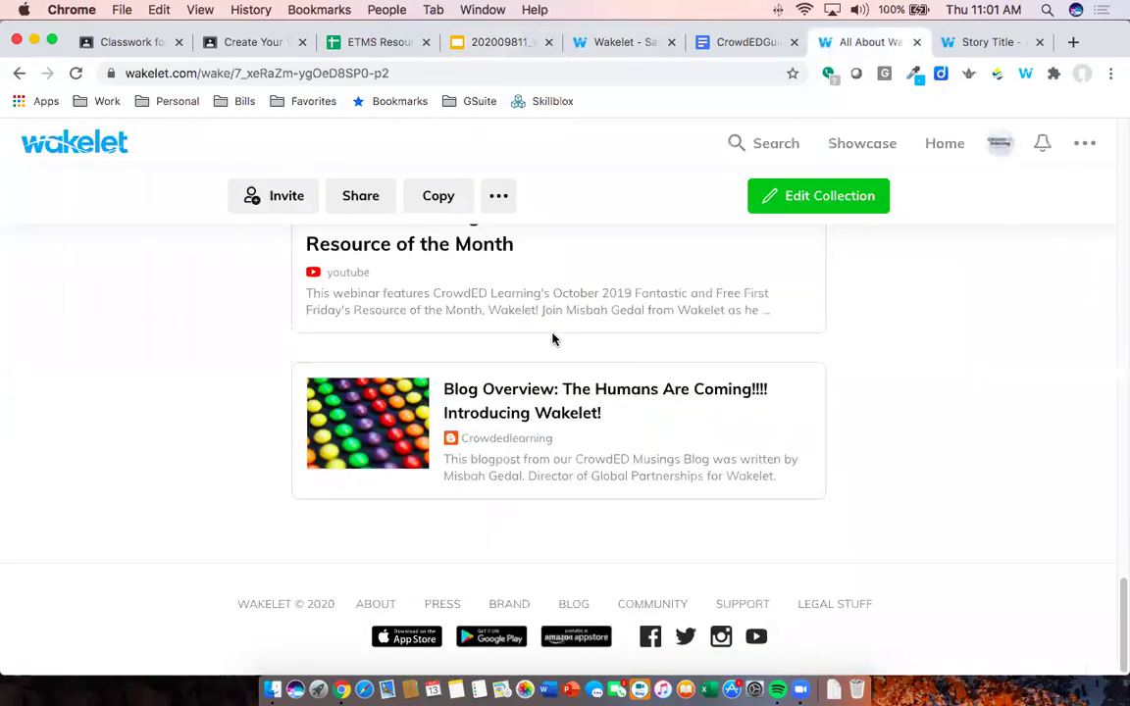
{"action": "scroll", "coordinate": [552, 339], "scroll_direction": "up", "scroll_amount": 5}
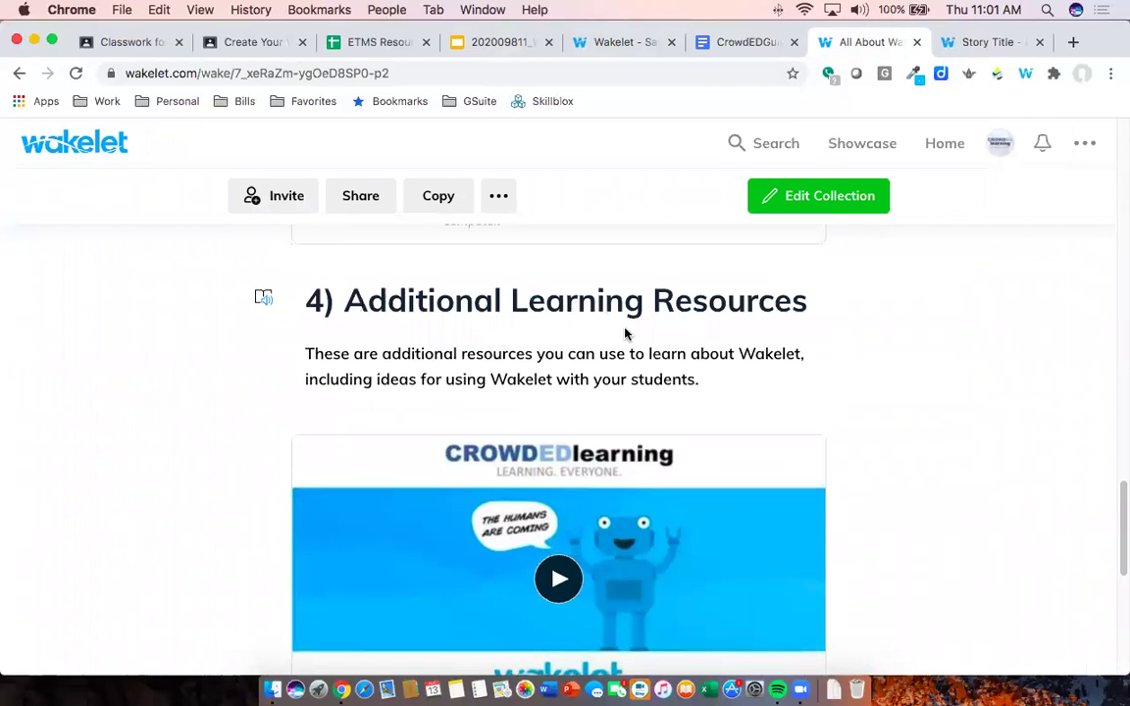
{"action": "left_click_drag", "start_coordinate": [367, 300], "coordinate": [806, 302]}
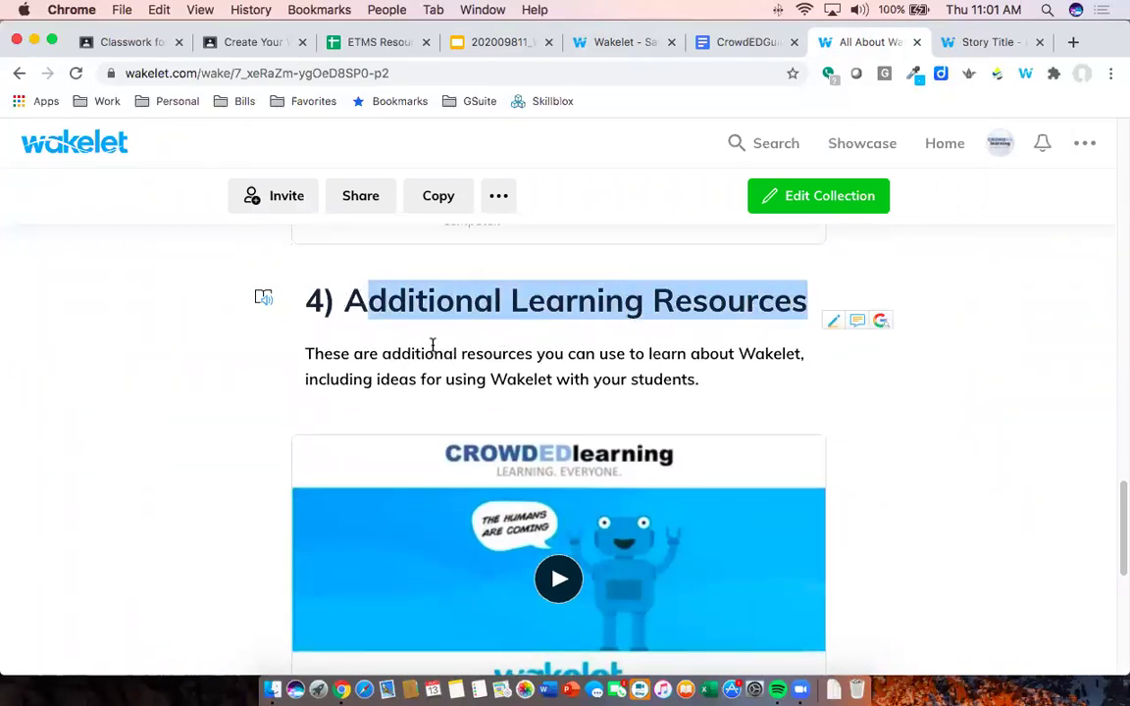
{"action": "left_click_drag", "start_coordinate": [432, 351], "coordinate": [542, 380]}
{"action": "scroll", "coordinate": [536, 375], "scroll_direction": "down", "scroll_amount": 10}
{"action": "scroll", "coordinate": [537, 376], "scroll_direction": "up", "scroll_amount": 5}
{"action": "left_click_drag", "start_coordinate": [409, 341], "coordinate": [498, 398]}
{"action": "scroll", "coordinate": [503, 397], "scroll_direction": "up", "scroll_amount": 2}
{"action": "scroll", "coordinate": [459, 383], "scroll_direction": "up", "scroll_amount": 8}
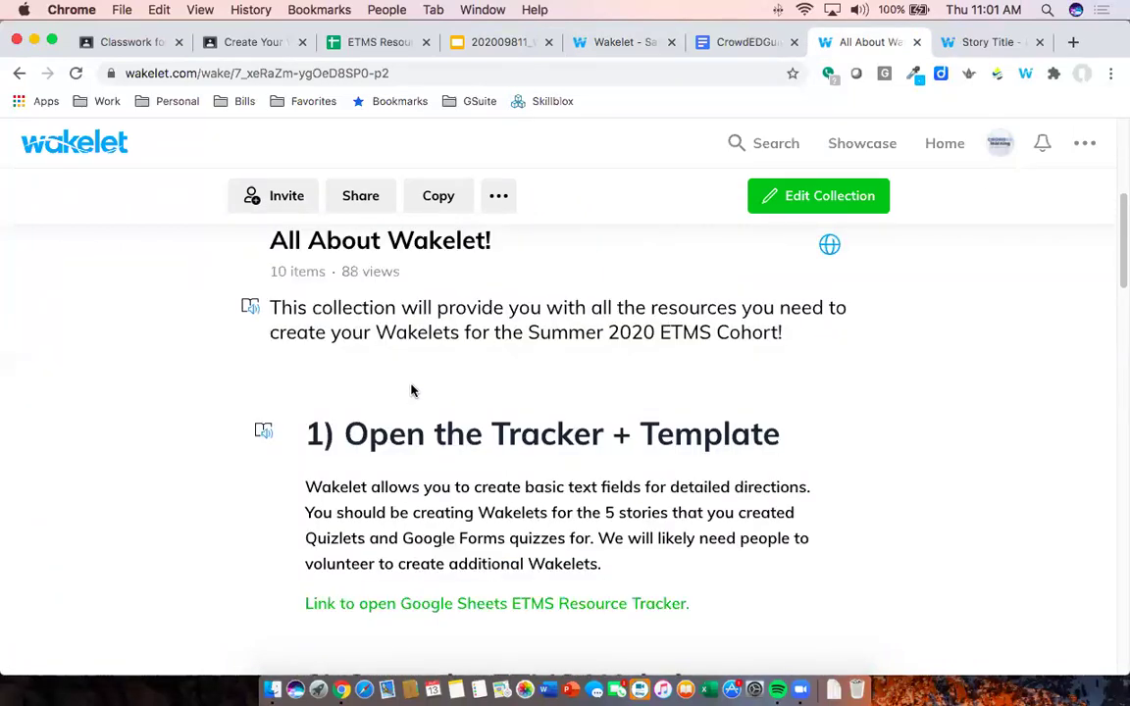
{"action": "scroll", "coordinate": [392, 411], "scroll_direction": "down", "scroll_amount": 1}
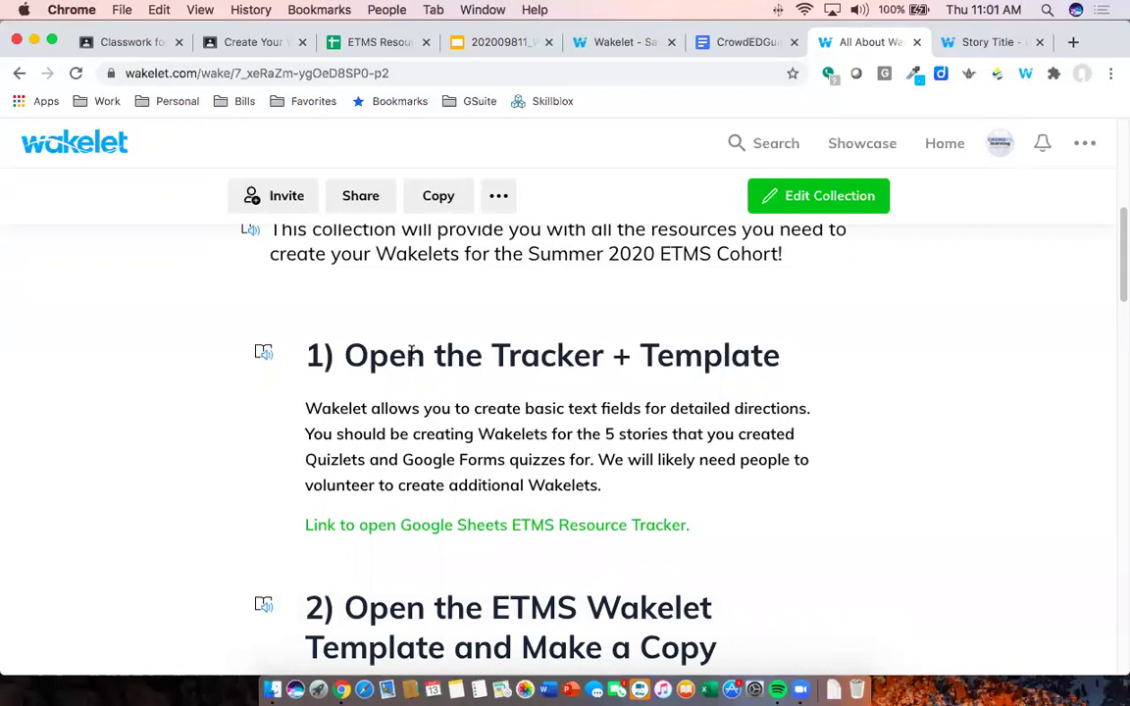
{"action": "scroll", "coordinate": [411, 354], "scroll_direction": "down", "scroll_amount": 2}
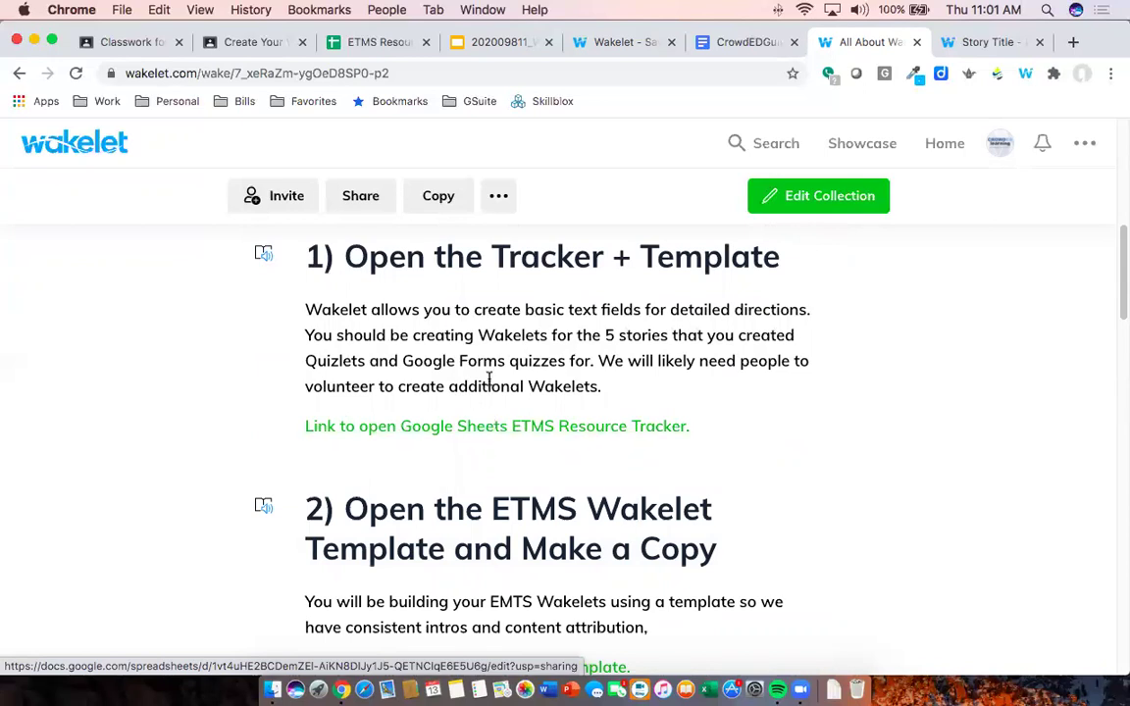
Scroll through the example collection's numbered sections and linked Google Docs cards
{"action": "scroll", "coordinate": [500, 368], "scroll_direction": "down", "scroll_amount": 10}
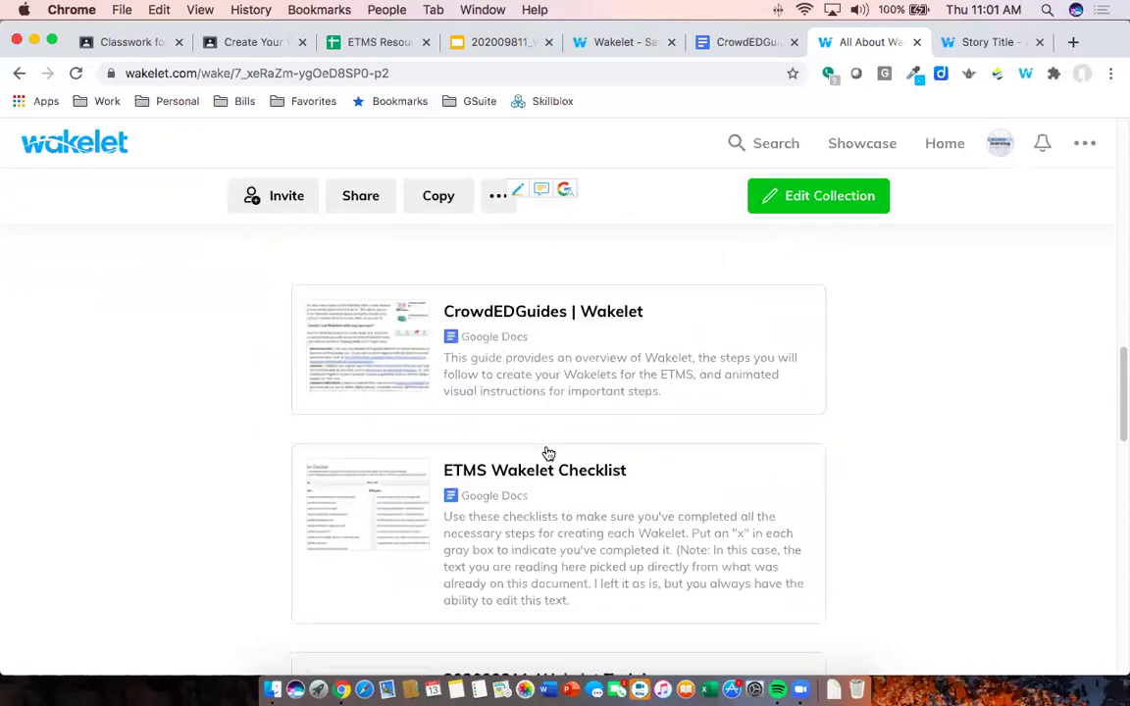
{"action": "scroll", "coordinate": [537, 471], "scroll_direction": "down", "scroll_amount": 3}
{"action": "scroll", "coordinate": [534, 412], "scroll_direction": "up", "scroll_amount": 3}
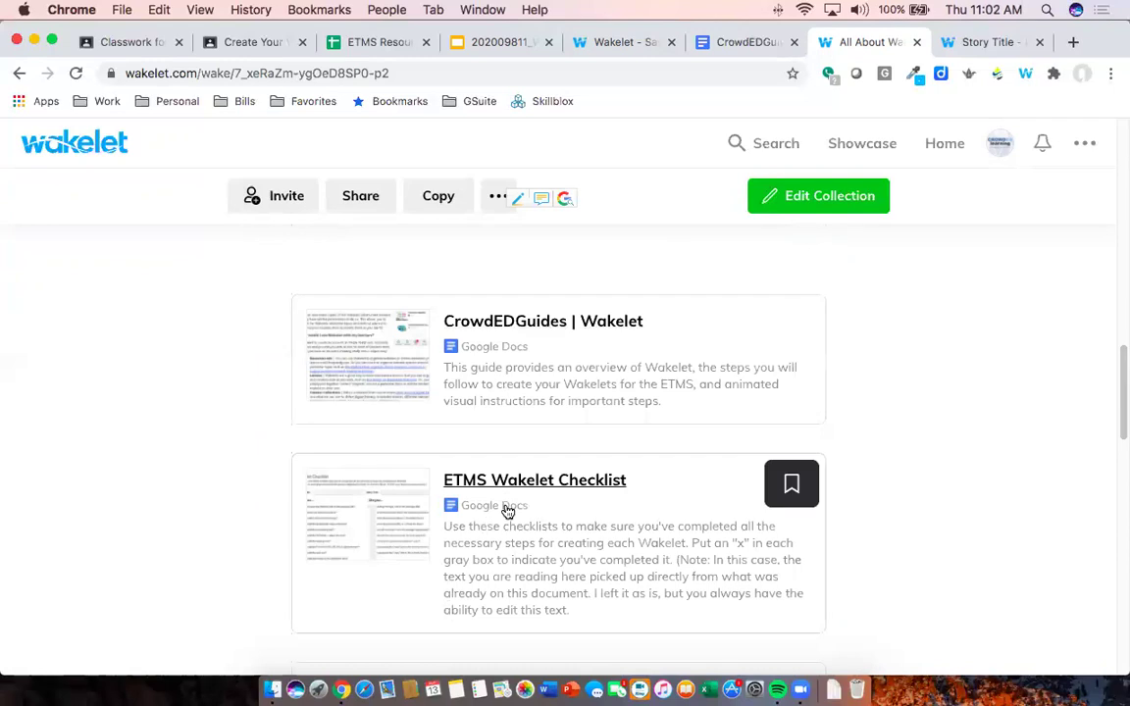
{"action": "scroll", "coordinate": [507, 511], "scroll_direction": "down", "scroll_amount": 5}
{"action": "scroll", "coordinate": [542, 454], "scroll_direction": "down", "scroll_amount": 4}
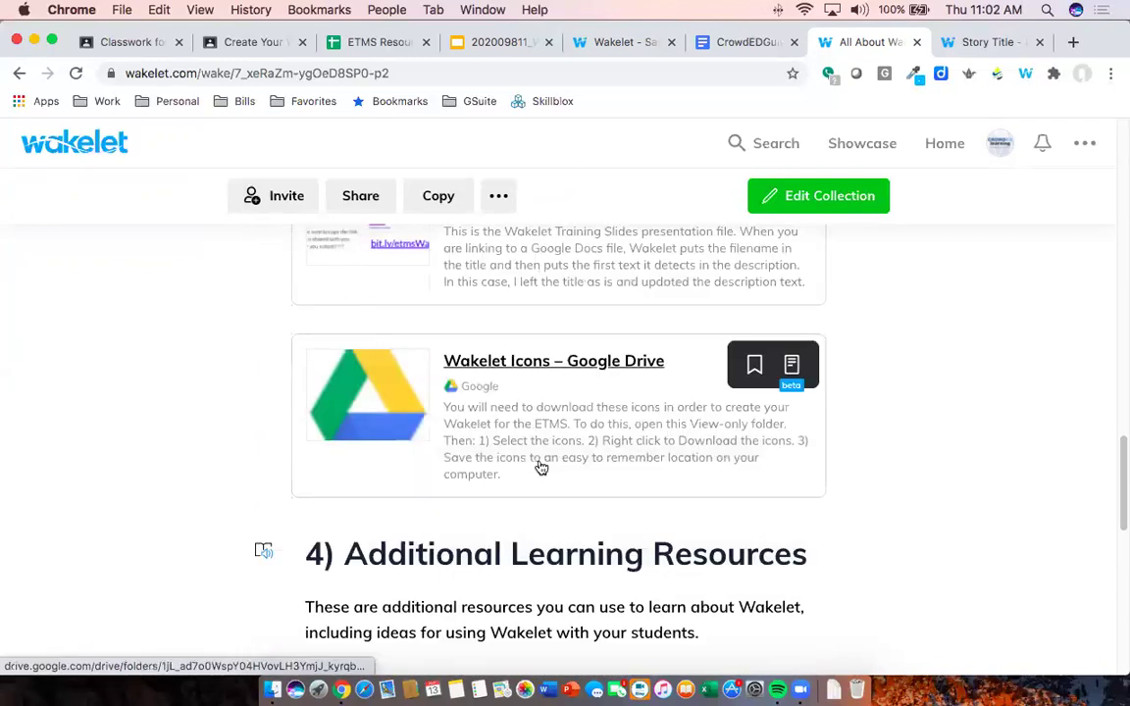
{"action": "scroll", "coordinate": [524, 415], "scroll_direction": "up", "scroll_amount": 3}
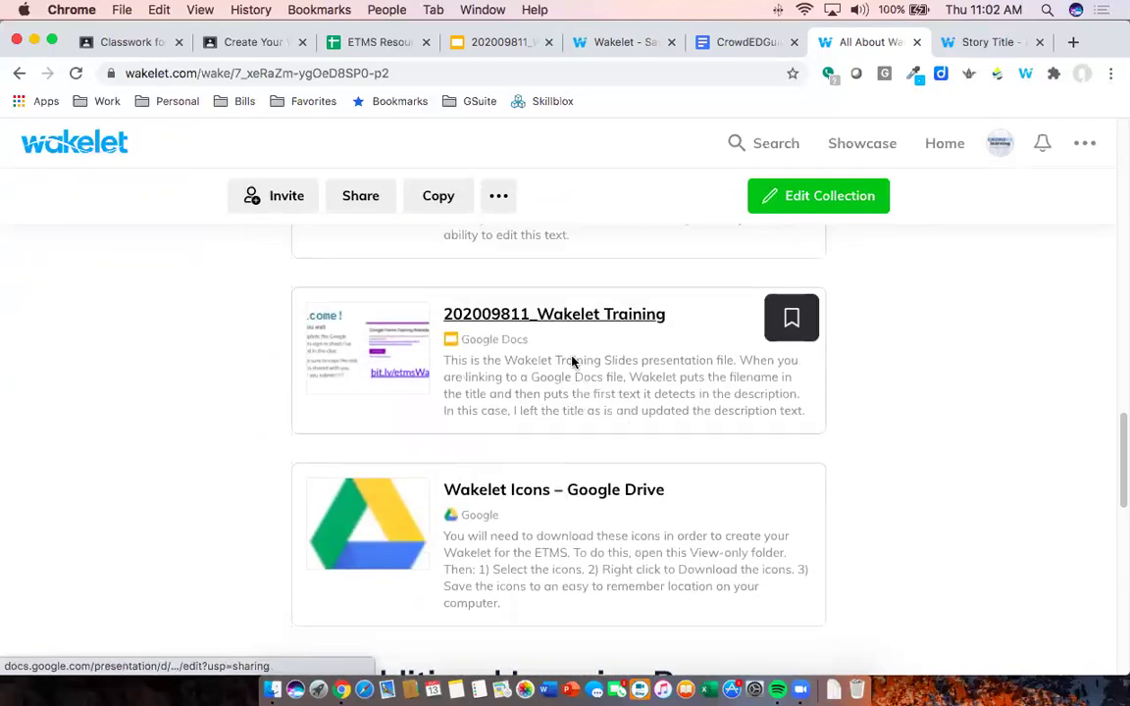
{"action": "scroll", "coordinate": [573, 362], "scroll_direction": "up", "scroll_amount": 8}
{"action": "scroll", "coordinate": [524, 367], "scroll_direction": "up", "scroll_amount": 4}
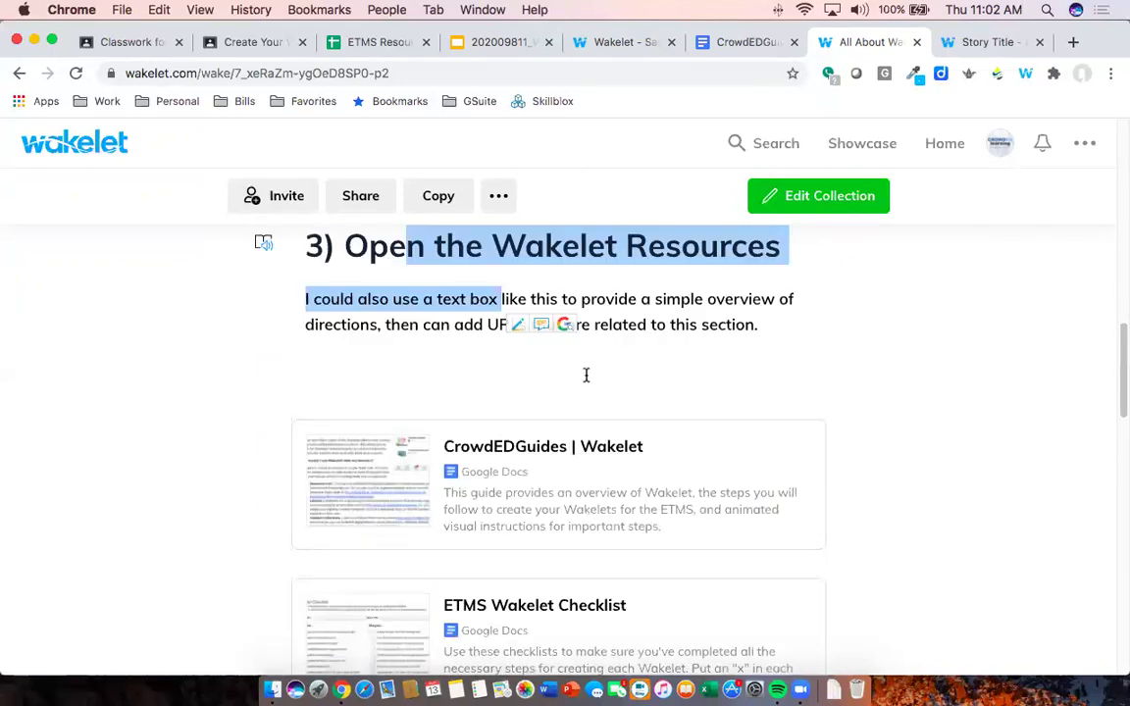
{"action": "scroll", "coordinate": [586, 375], "scroll_direction": "up", "scroll_amount": 8}
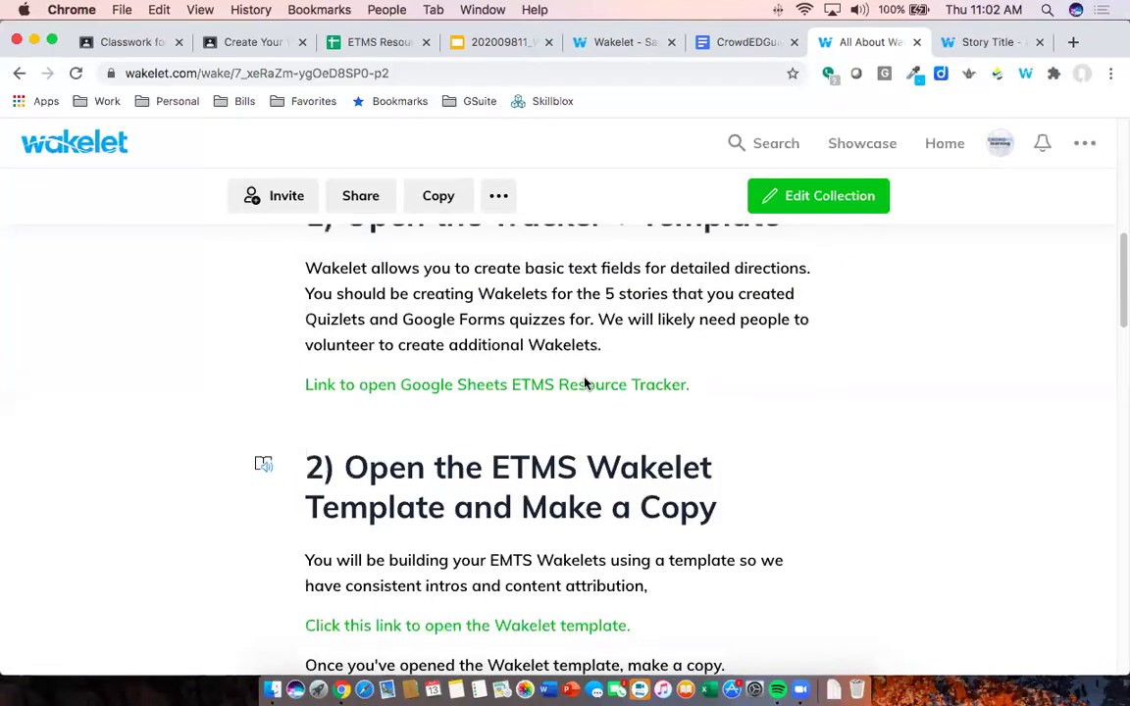
{"action": "scroll", "coordinate": [585, 382], "scroll_direction": "up", "scroll_amount": 3}
{"action": "scroll", "coordinate": [585, 379], "scroll_direction": "down", "scroll_amount": 1}
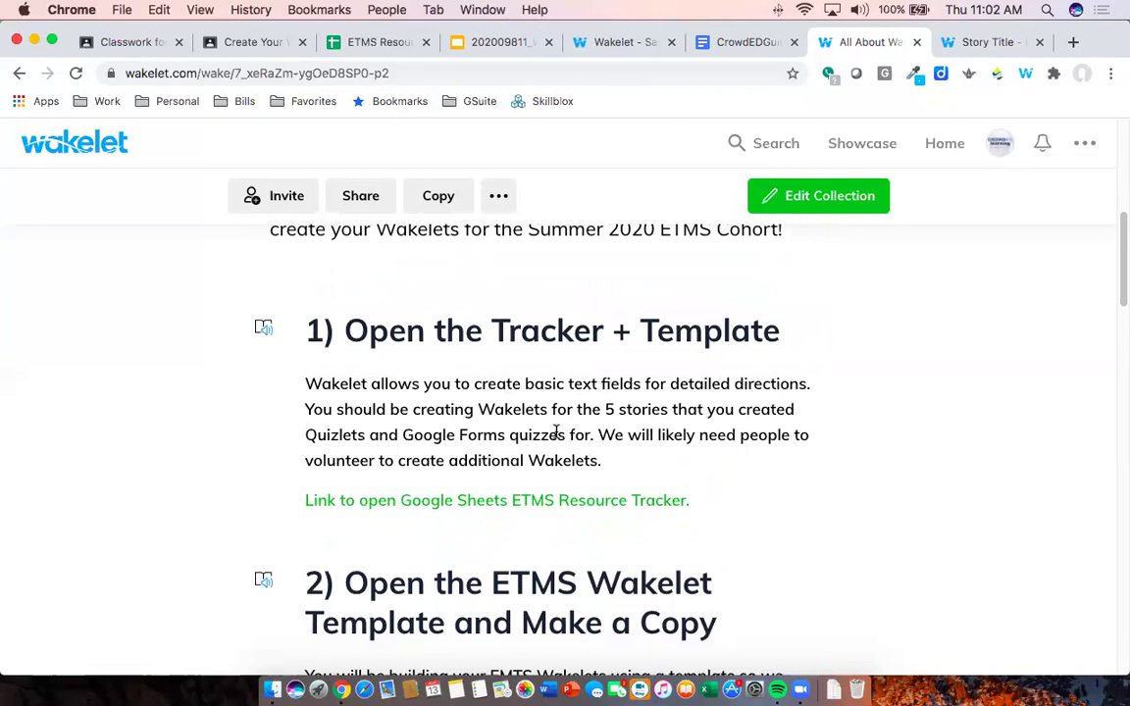
{"action": "scroll", "coordinate": [564, 469], "scroll_direction": "down", "scroll_amount": 1}
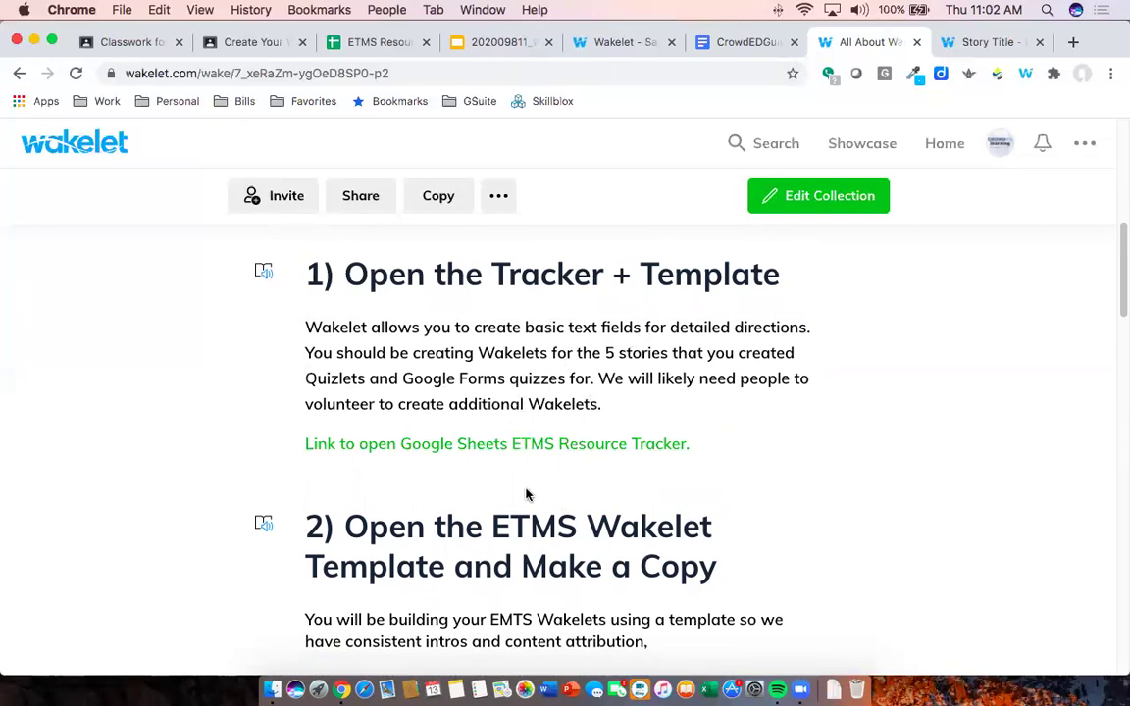
{"action": "scroll", "coordinate": [527, 495], "scroll_direction": "down", "scroll_amount": 1}
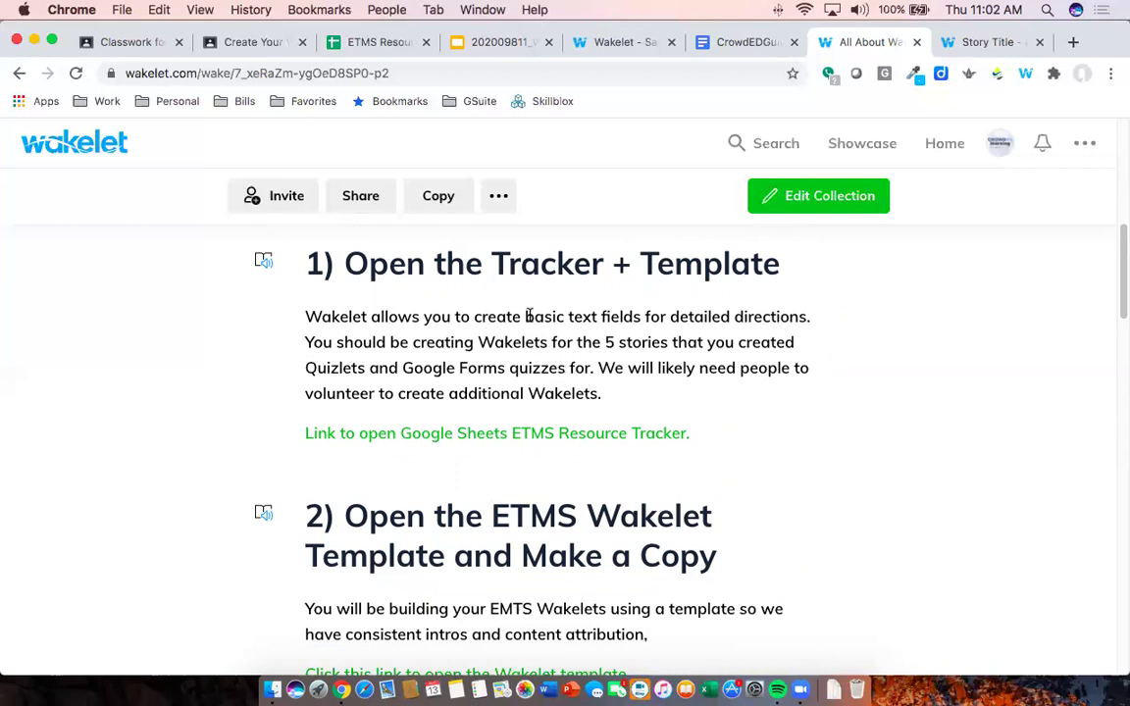
{"action": "scroll", "coordinate": [564, 363], "scroll_direction": "down", "scroll_amount": 3}
{"action": "scroll", "coordinate": [565, 364], "scroll_direction": "down", "scroll_amount": 4}
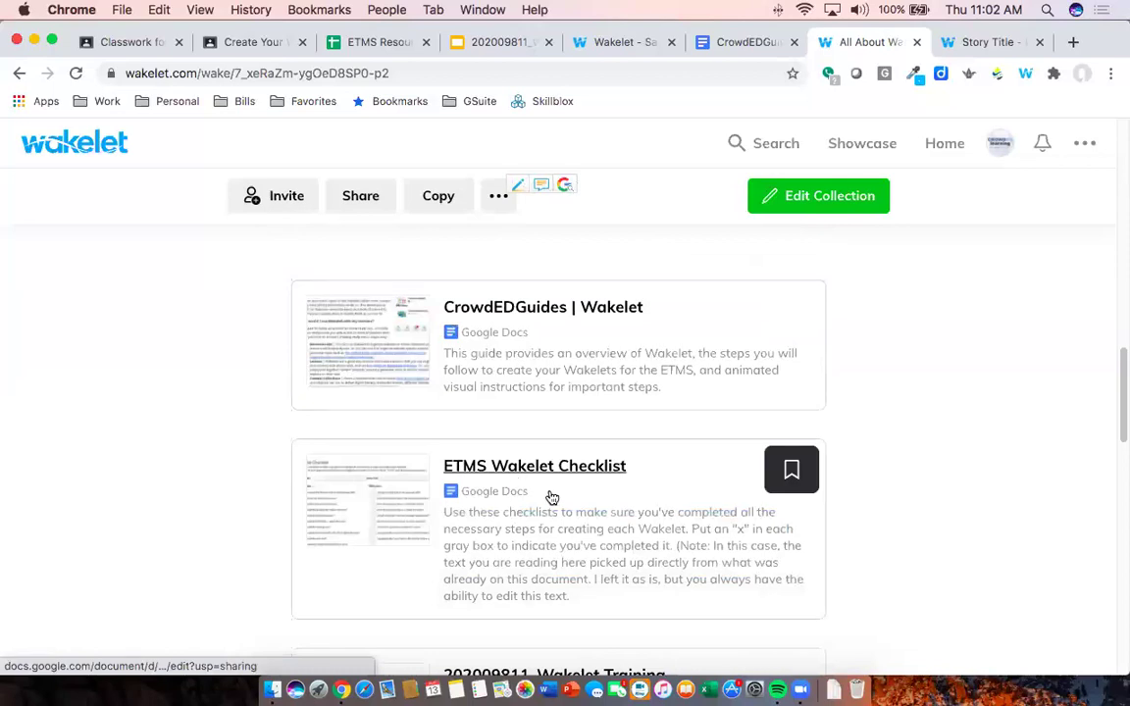
{"action": "scroll", "coordinate": [544, 441], "scroll_direction": "down", "scroll_amount": 2}
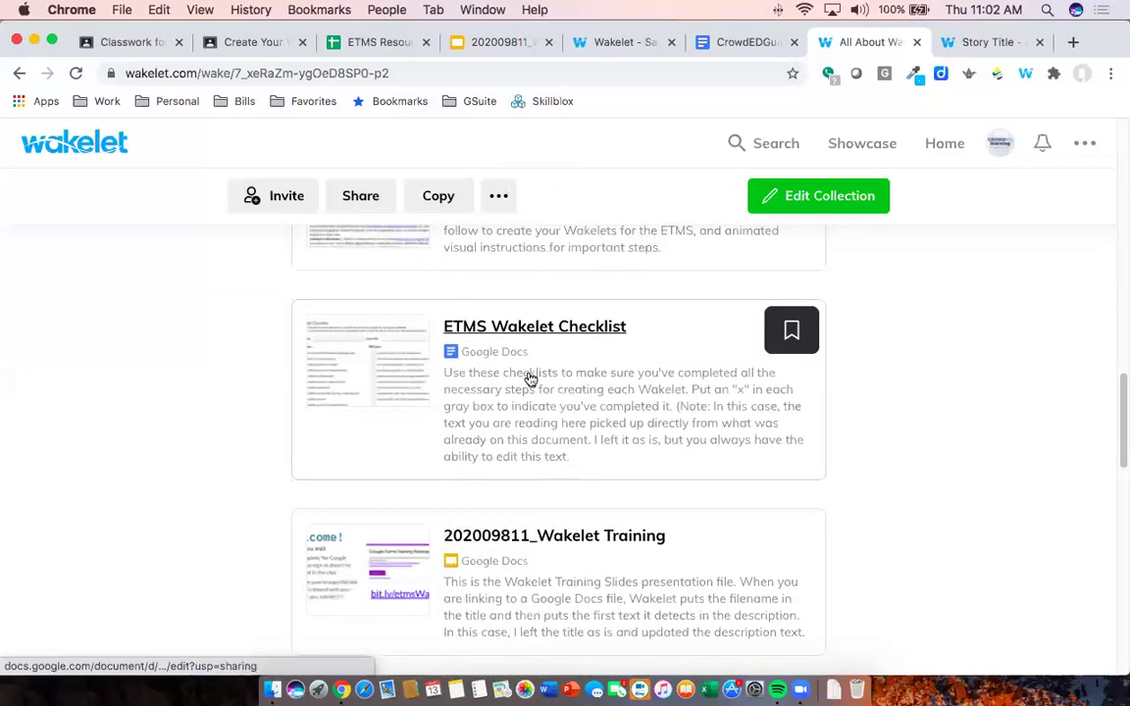
{"action": "scroll", "coordinate": [510, 441], "scroll_direction": "down", "scroll_amount": 1}
{"action": "scroll", "coordinate": [490, 398], "scroll_direction": "up", "scroll_amount": 3}
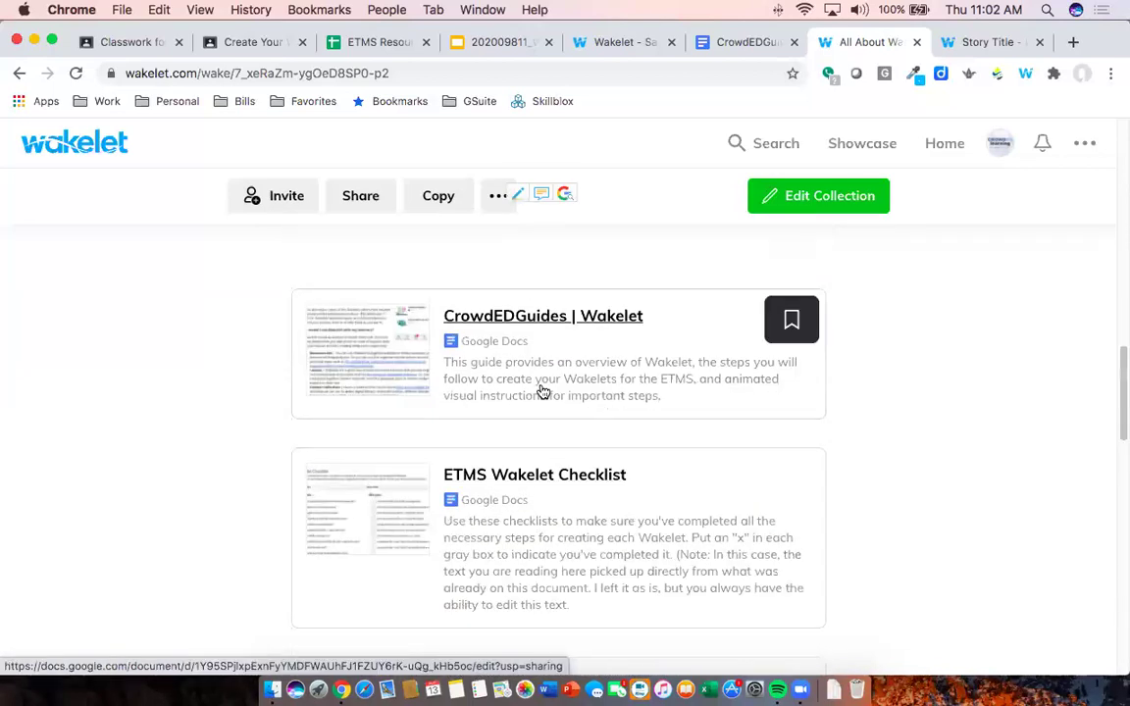
{"action": "scroll", "coordinate": [549, 387], "scroll_direction": "up", "scroll_amount": 2}
{"action": "scroll", "coordinate": [491, 412], "scroll_direction": "down", "scroll_amount": 1}
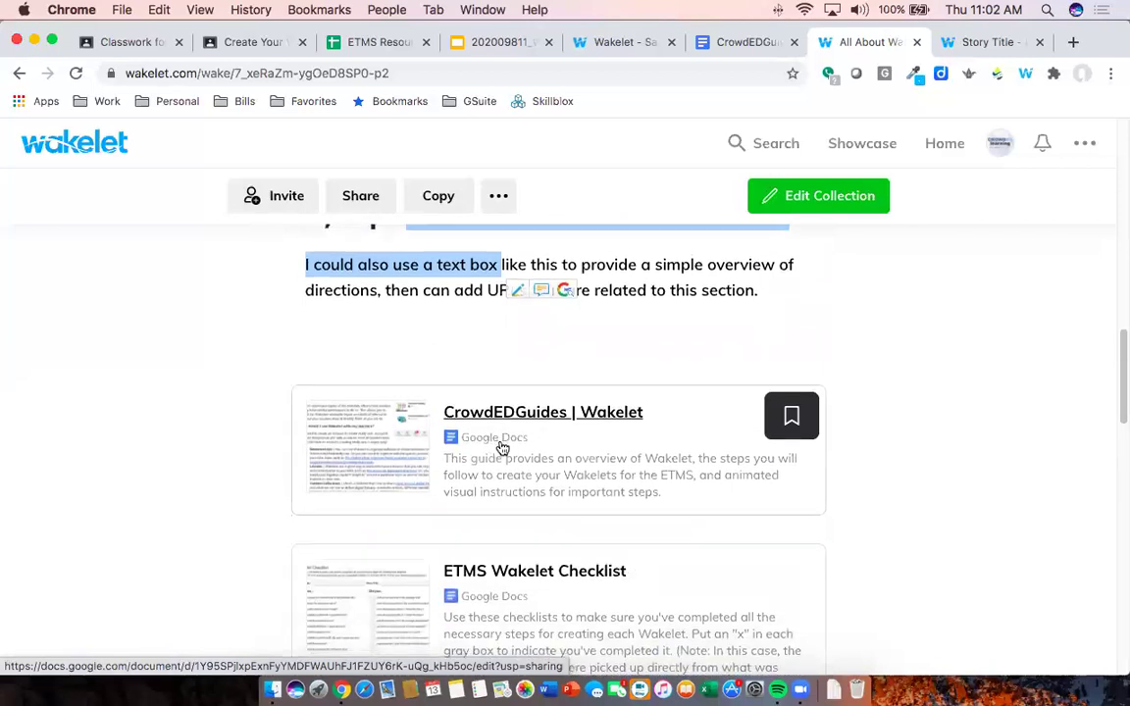
{"action": "scroll", "coordinate": [505, 443], "scroll_direction": "down", "scroll_amount": 4}
{"action": "scroll", "coordinate": [557, 391], "scroll_direction": "down", "scroll_amount": 2}
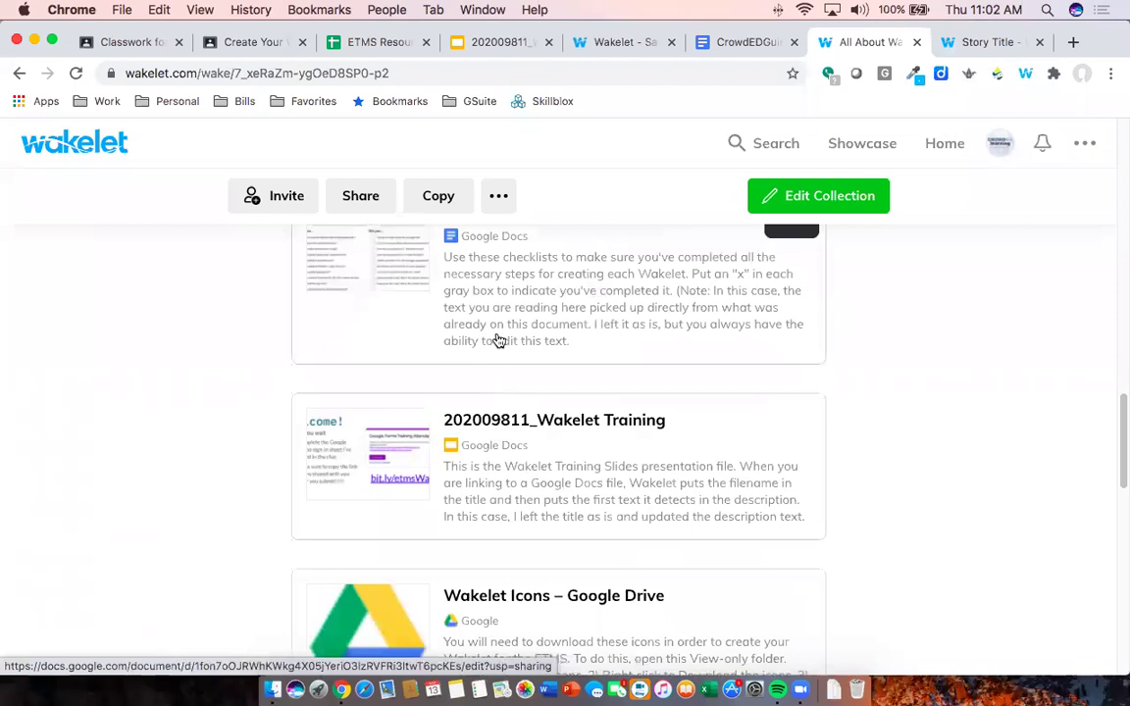
{"action": "scroll", "coordinate": [518, 310], "scroll_direction": "up", "scroll_amount": 1}
{"action": "scroll", "coordinate": [518, 309], "scroll_direction": "up", "scroll_amount": 10}
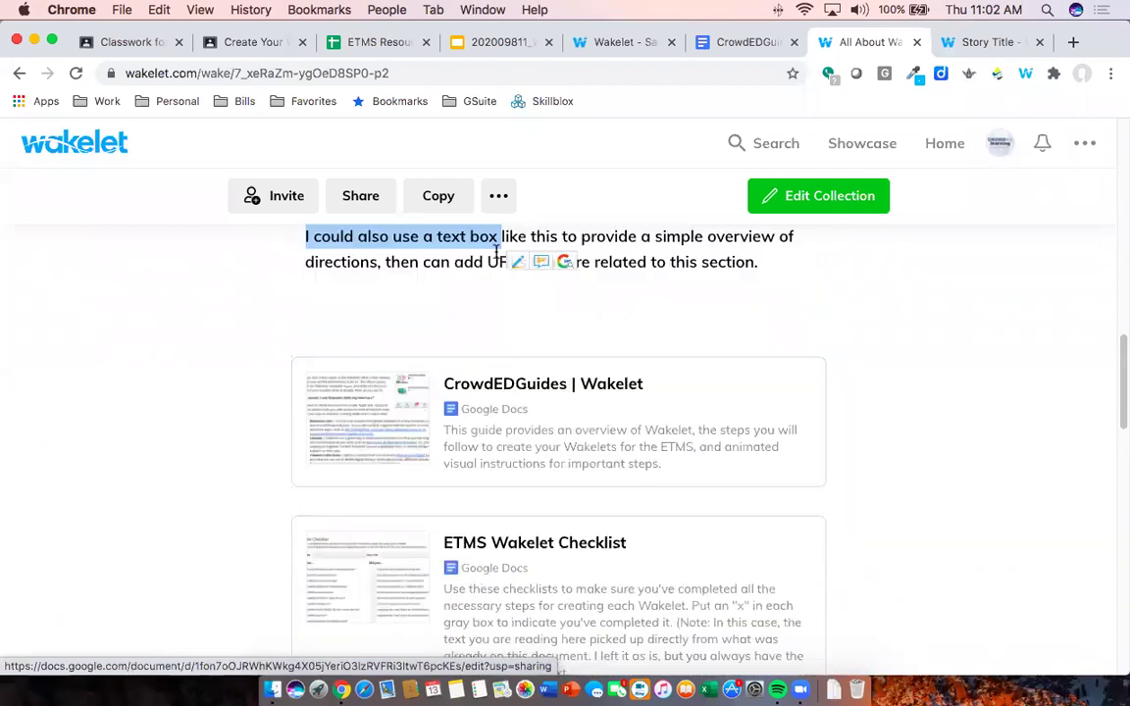
{"action": "left_click", "coordinate": [498, 42]}
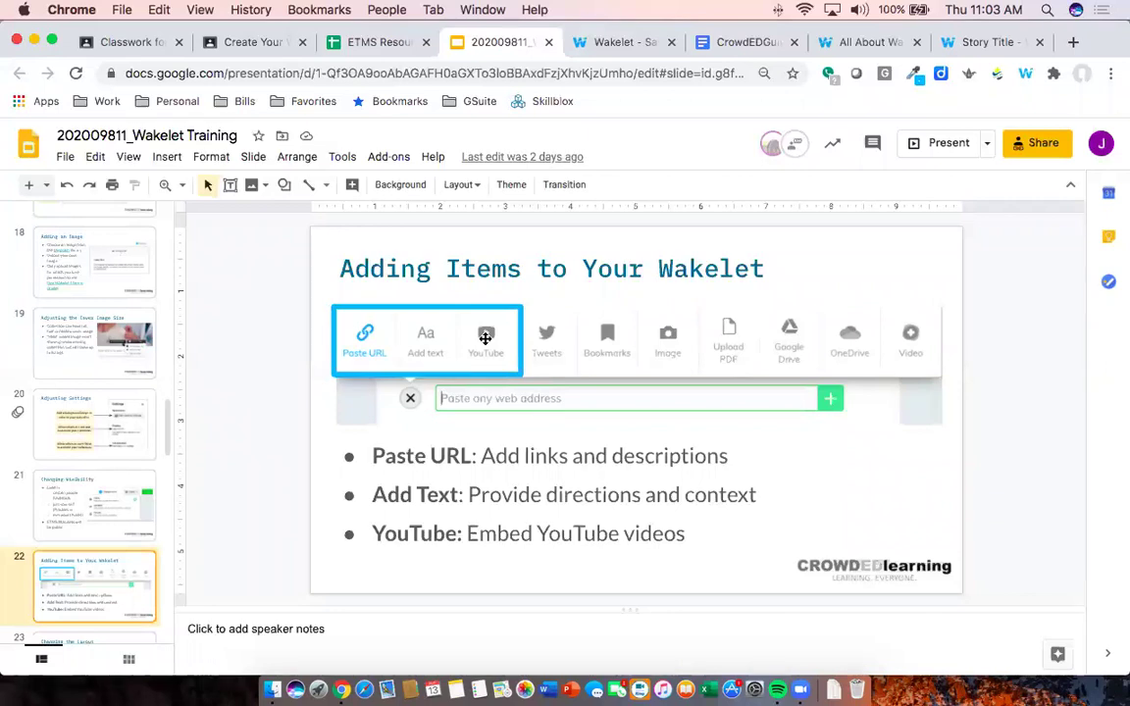
Return from the training slides to the Mia Hamm collection editor
{"action": "left_click", "coordinate": [609, 43]}
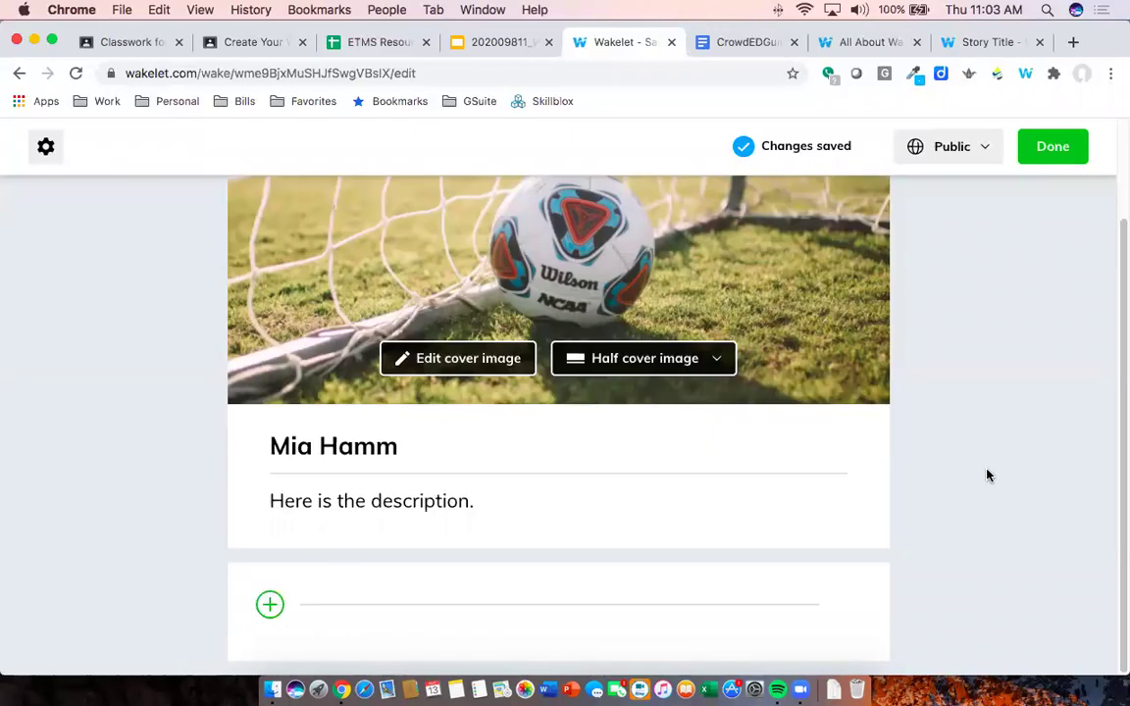
Open the add-item panel below the Mia Hamm collection description
{"action": "left_click", "coordinate": [626, 600]}
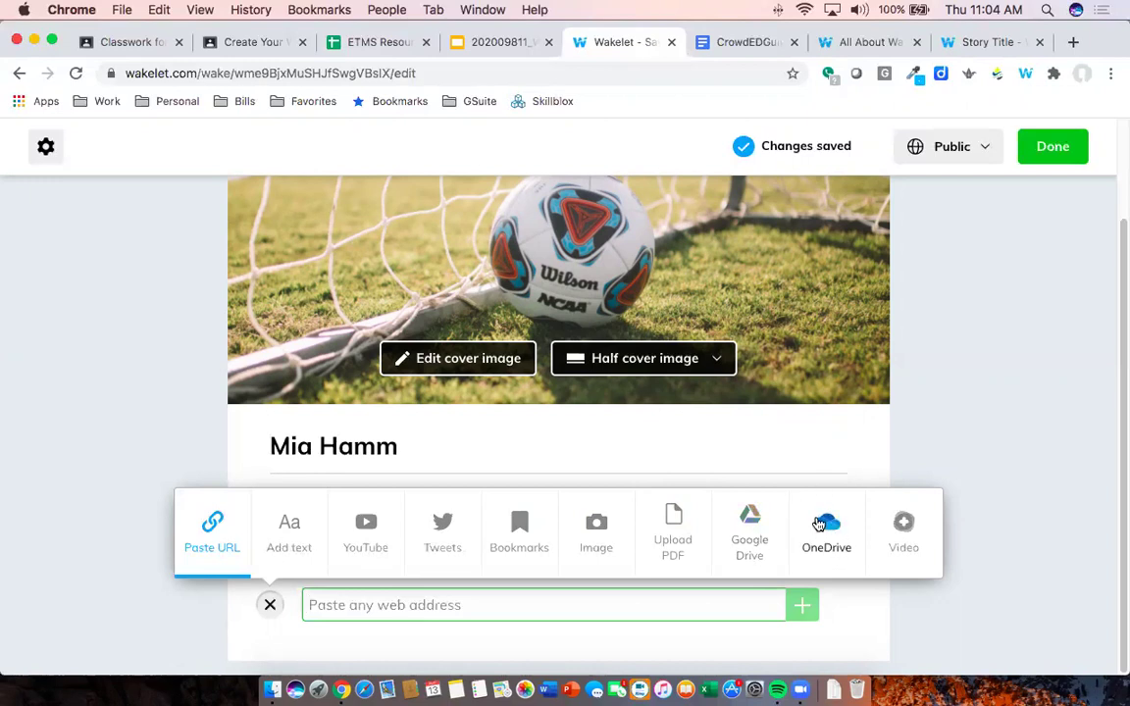
Try the video recorder's Options, Effects and Emoji stickers, then close it unrecorded
{"action": "left_click", "coordinate": [904, 524]}
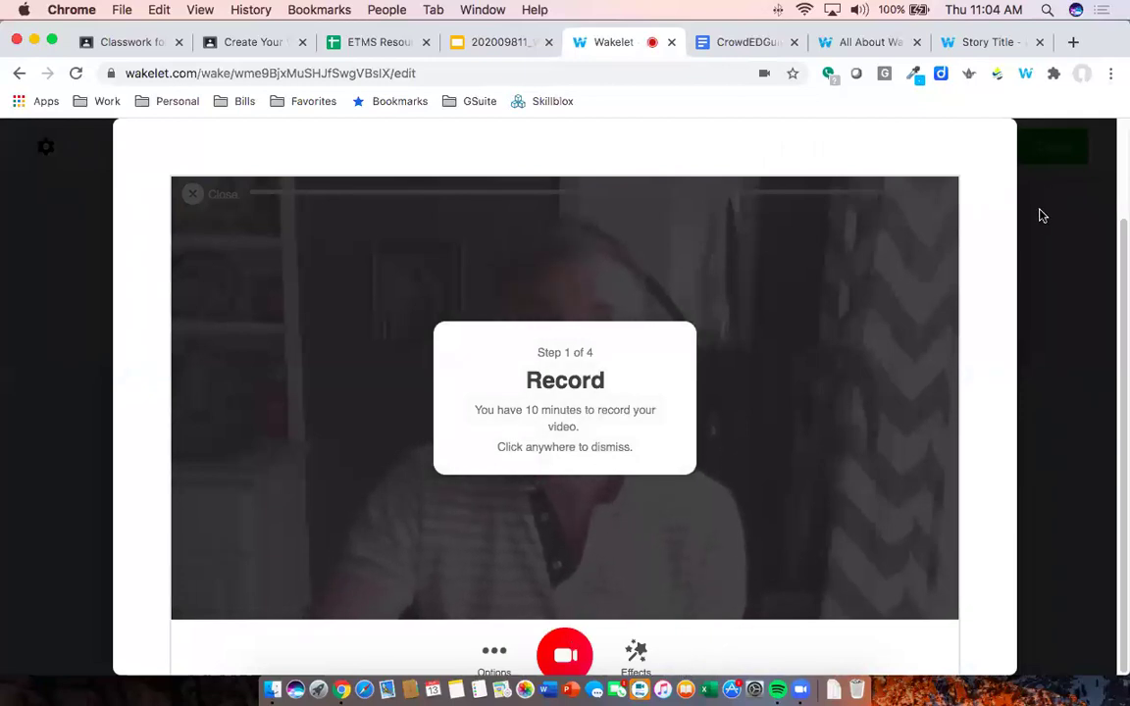
{"action": "left_click", "coordinate": [494, 653]}
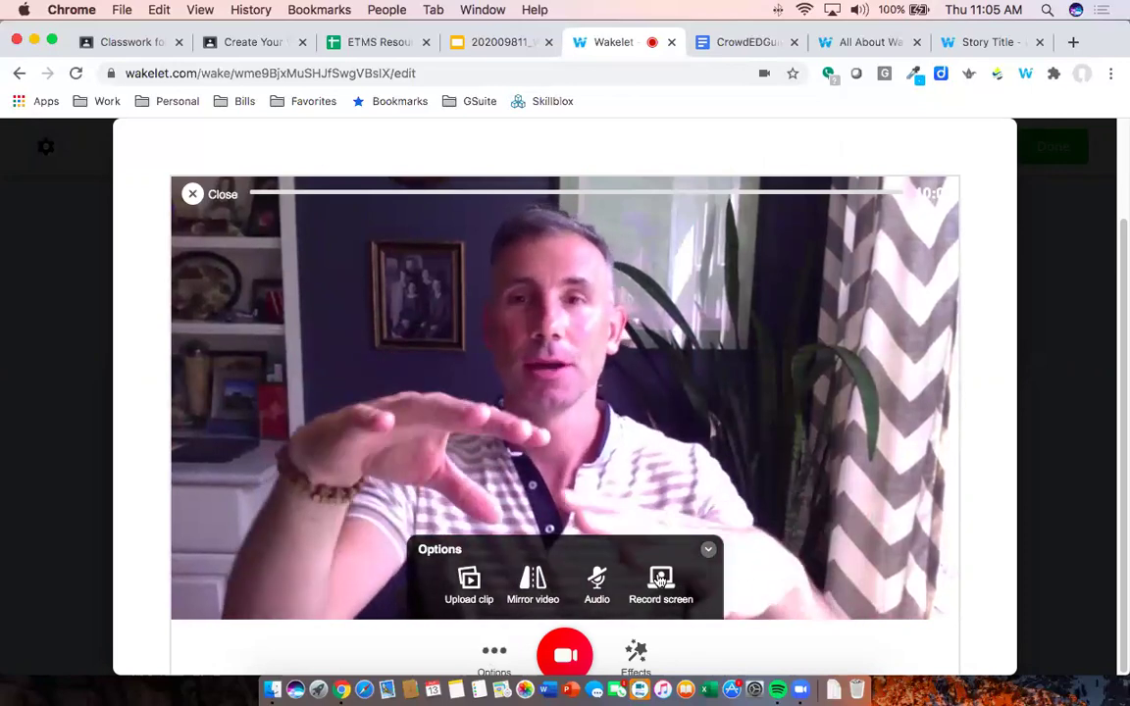
{"action": "left_click", "coordinate": [656, 654]}
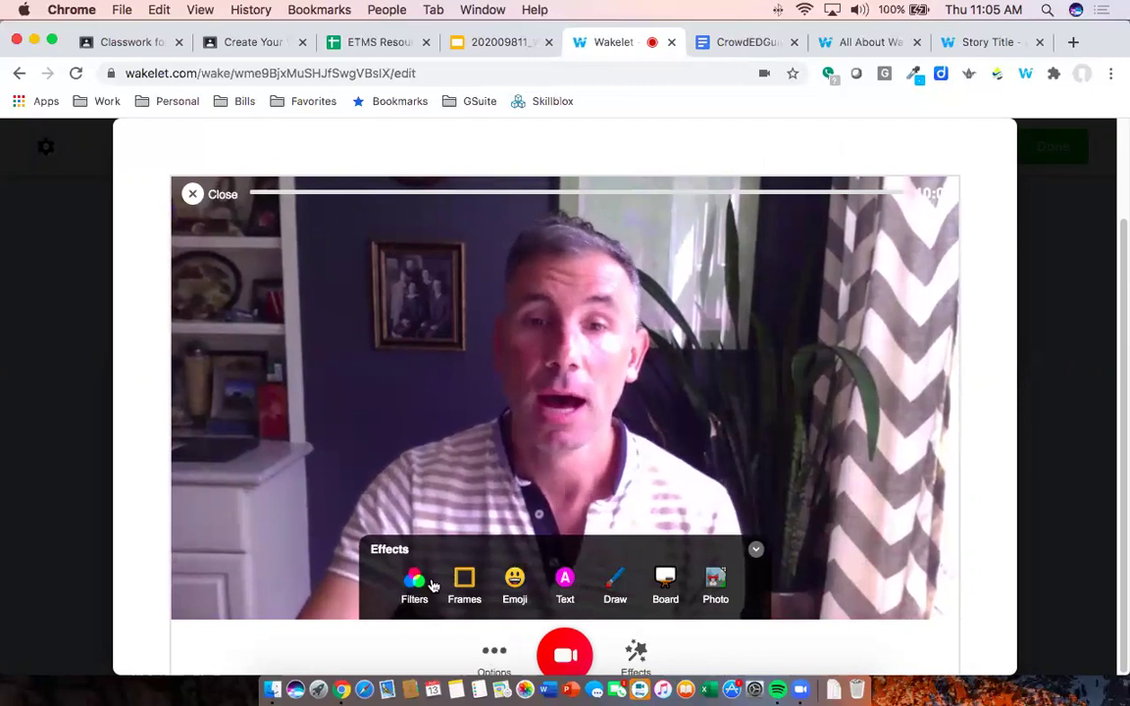
{"action": "left_click", "coordinate": [514, 583]}
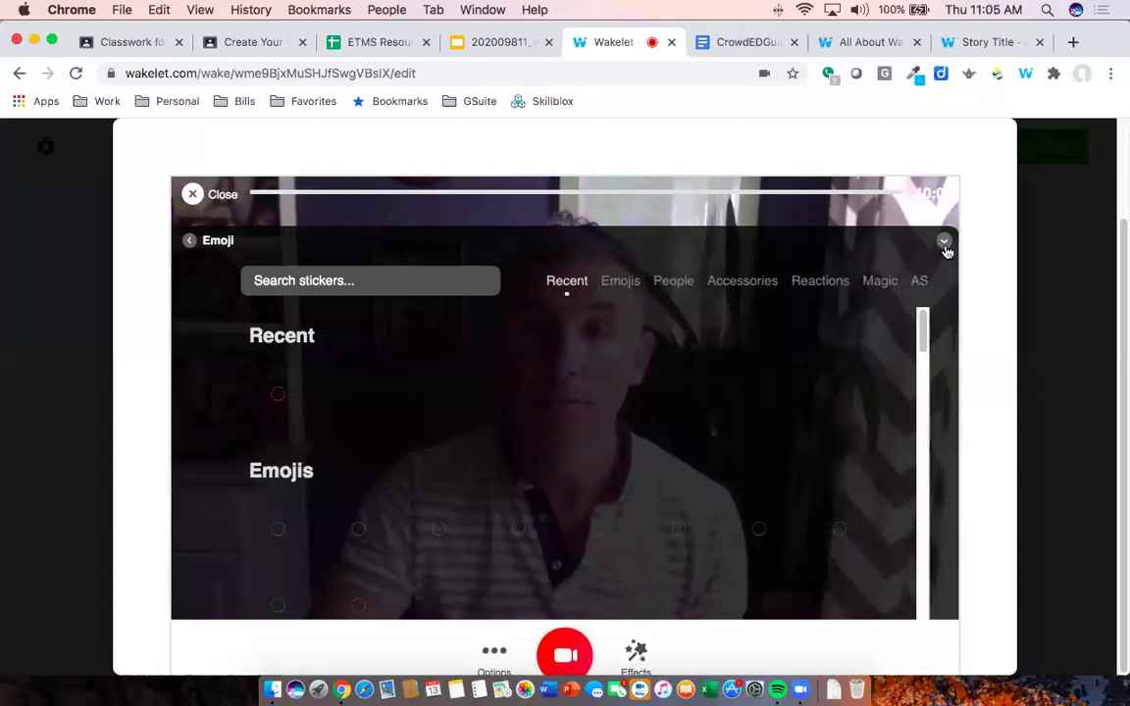
{"action": "left_click", "coordinate": [943, 242]}
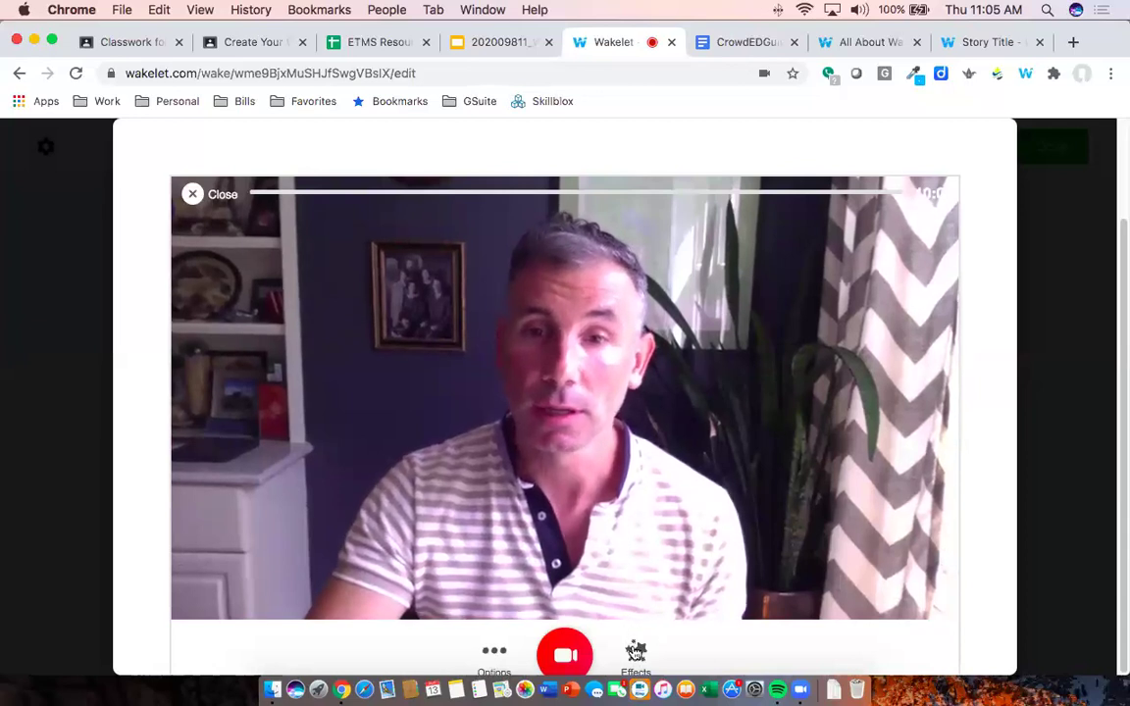
{"action": "left_click", "coordinate": [500, 654]}
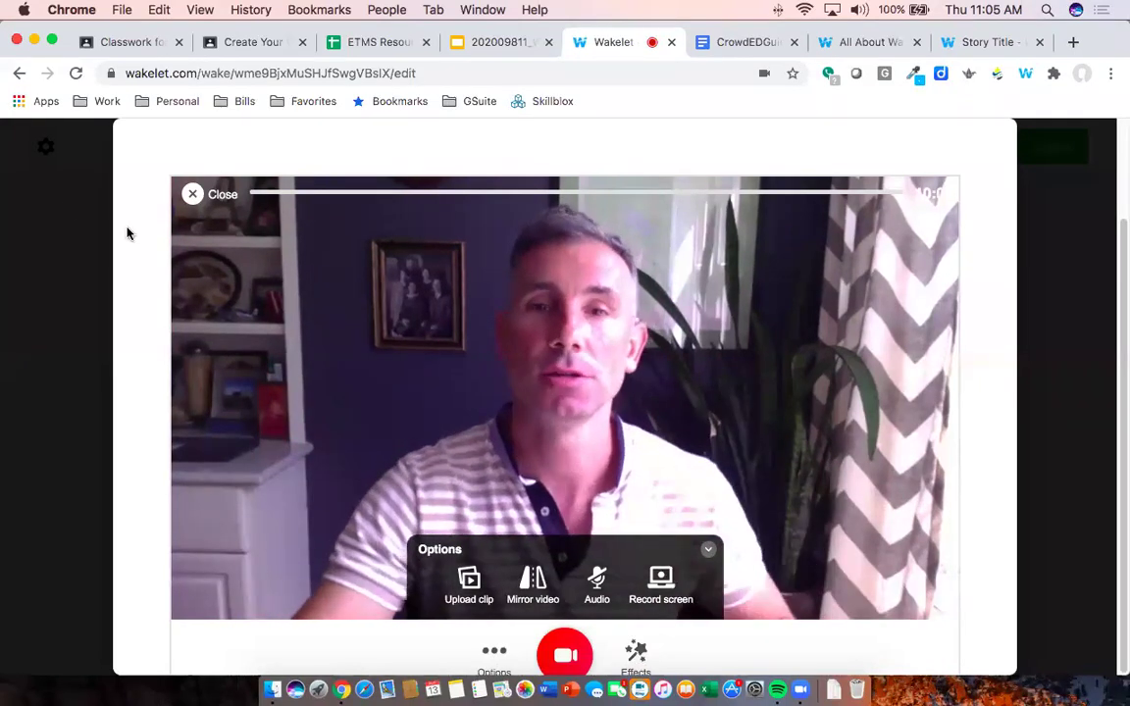
{"action": "left_click", "coordinate": [202, 210]}
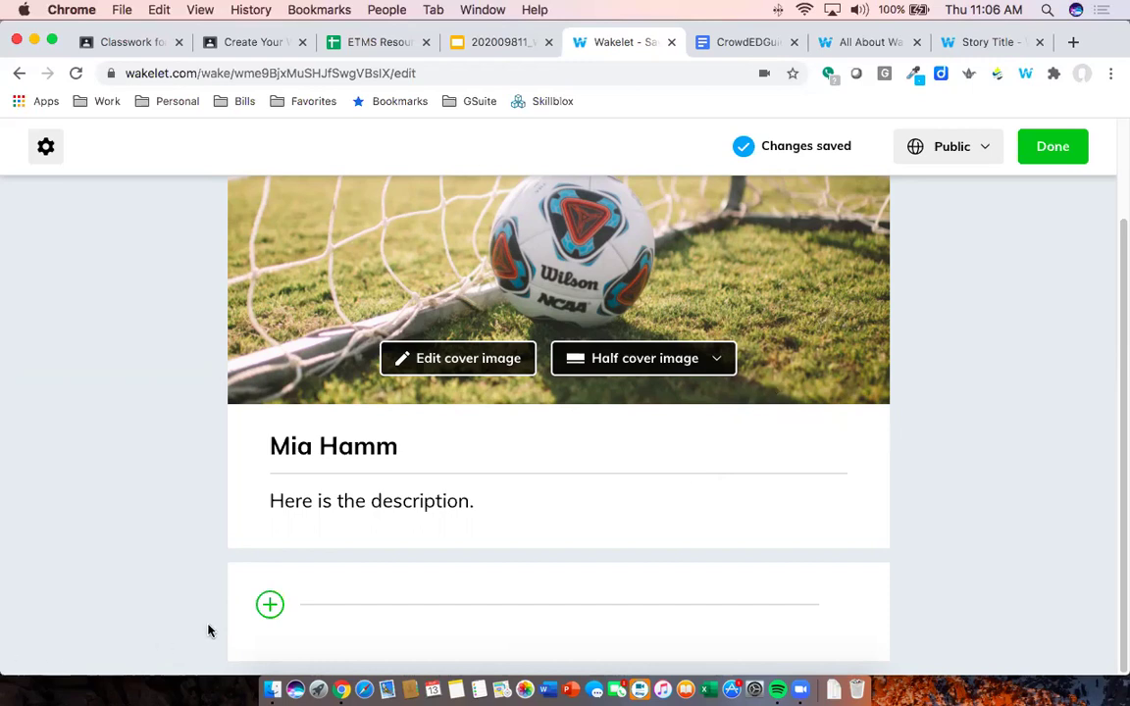
{"action": "left_click", "coordinate": [270, 605]}
{"action": "left_click", "coordinate": [902, 522]}
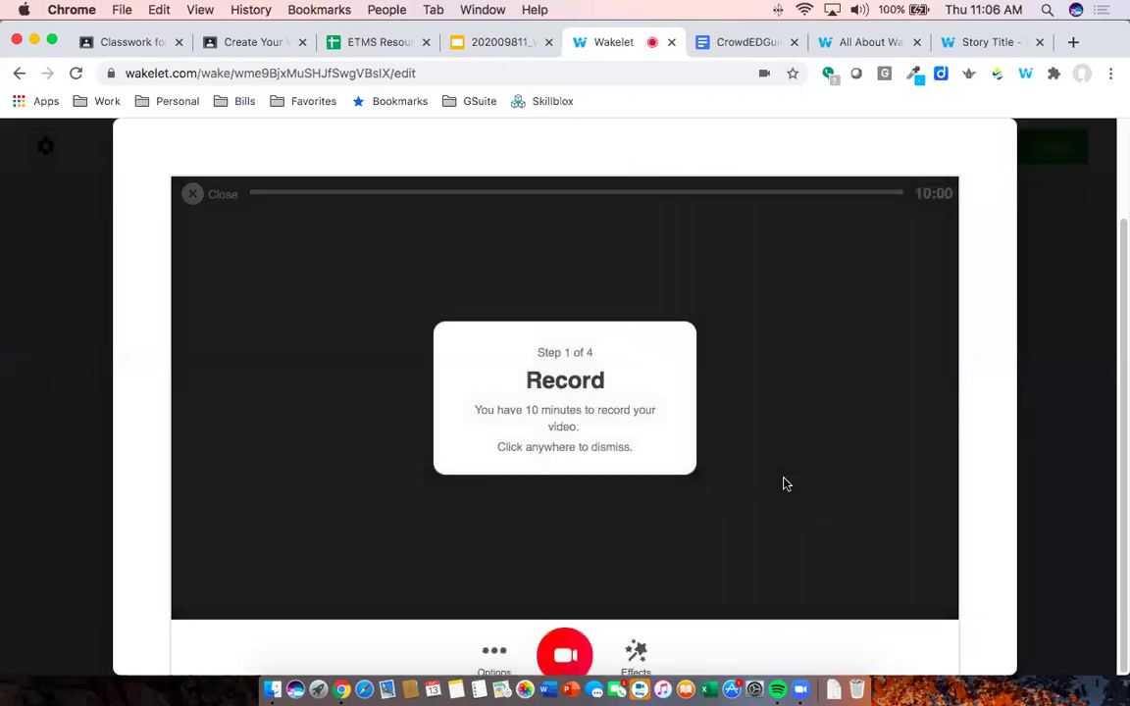
{"action": "left_click", "coordinate": [637, 655]}
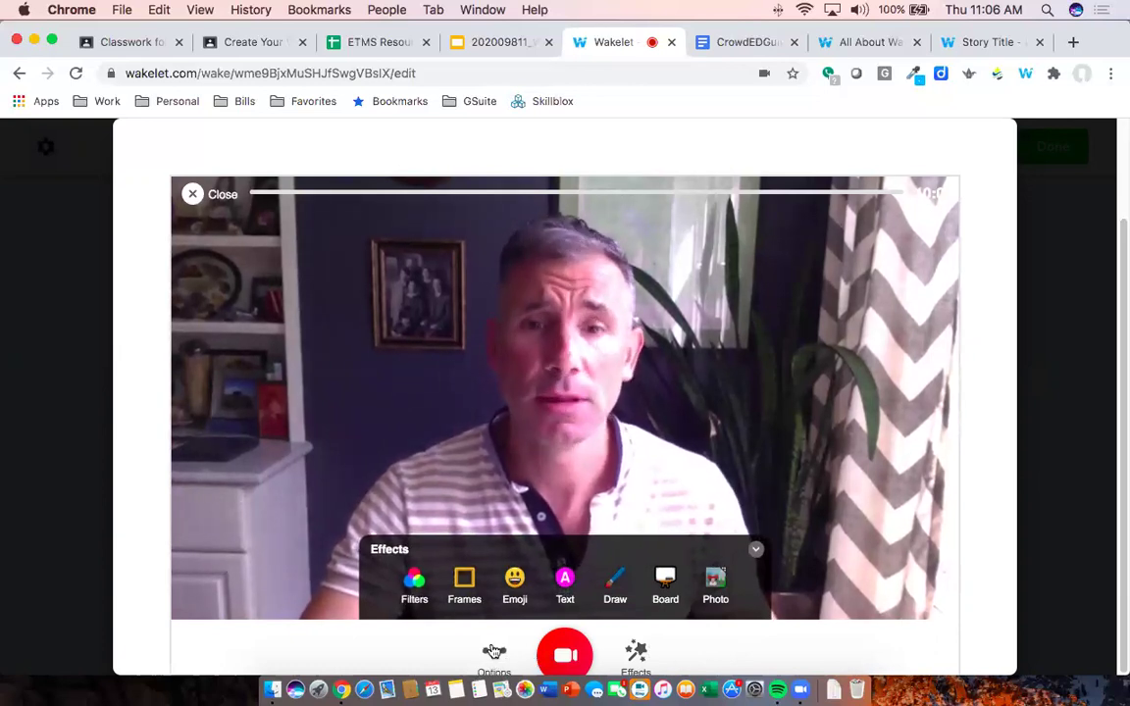
{"action": "left_click", "coordinate": [666, 582]}
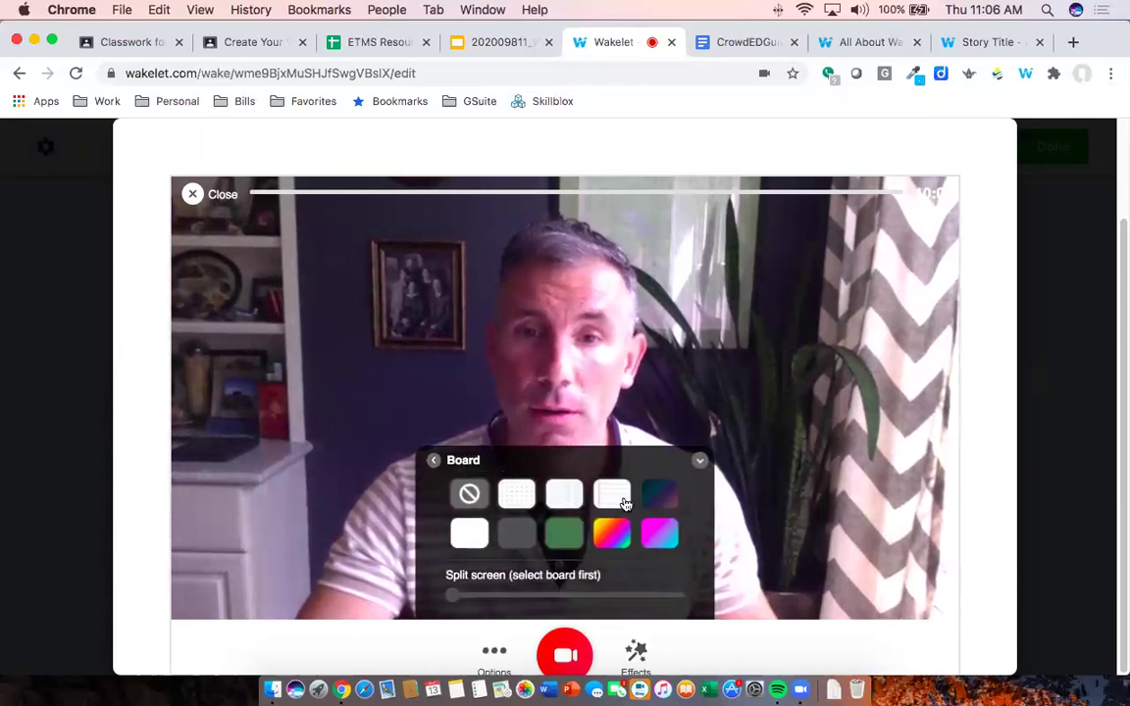
{"action": "left_click", "coordinate": [566, 540]}
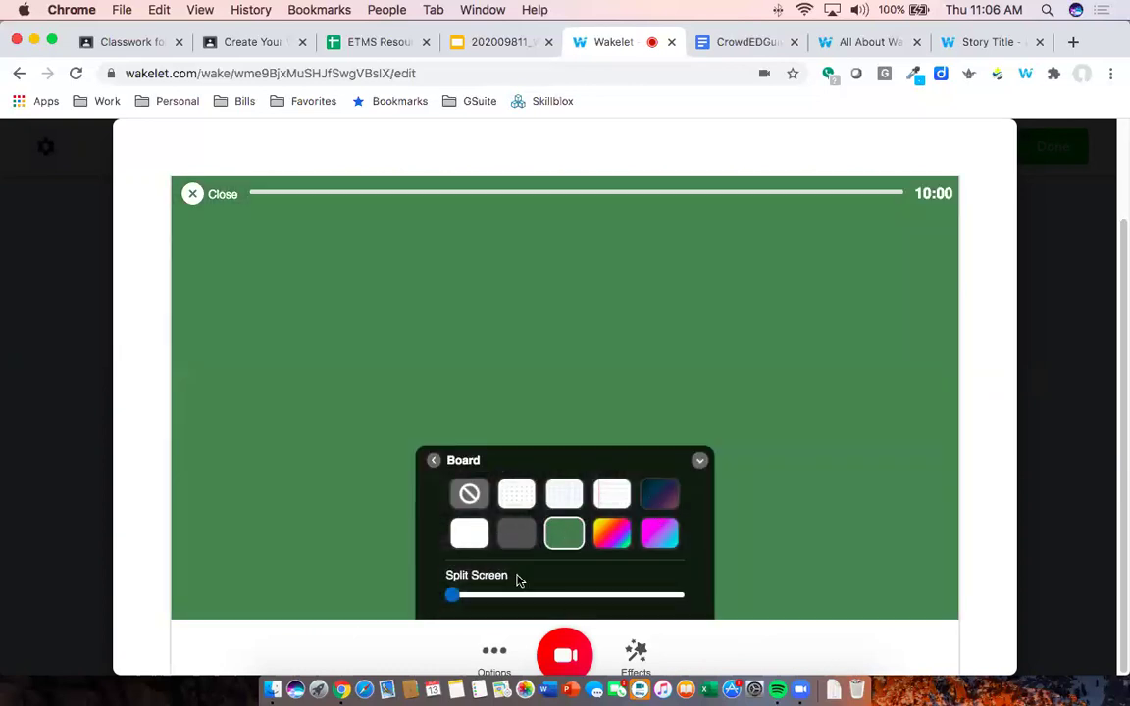
{"action": "left_click_drag", "start_coordinate": [454, 599], "coordinate": [531, 606]}
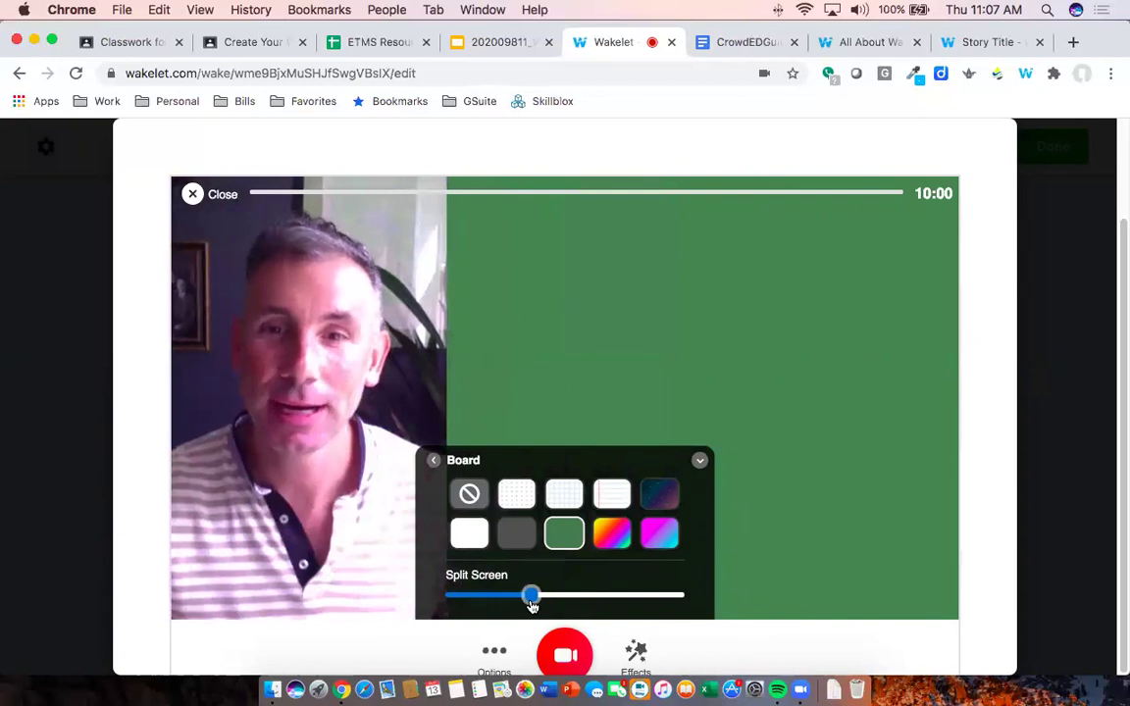
{"action": "left_click", "coordinate": [495, 649]}
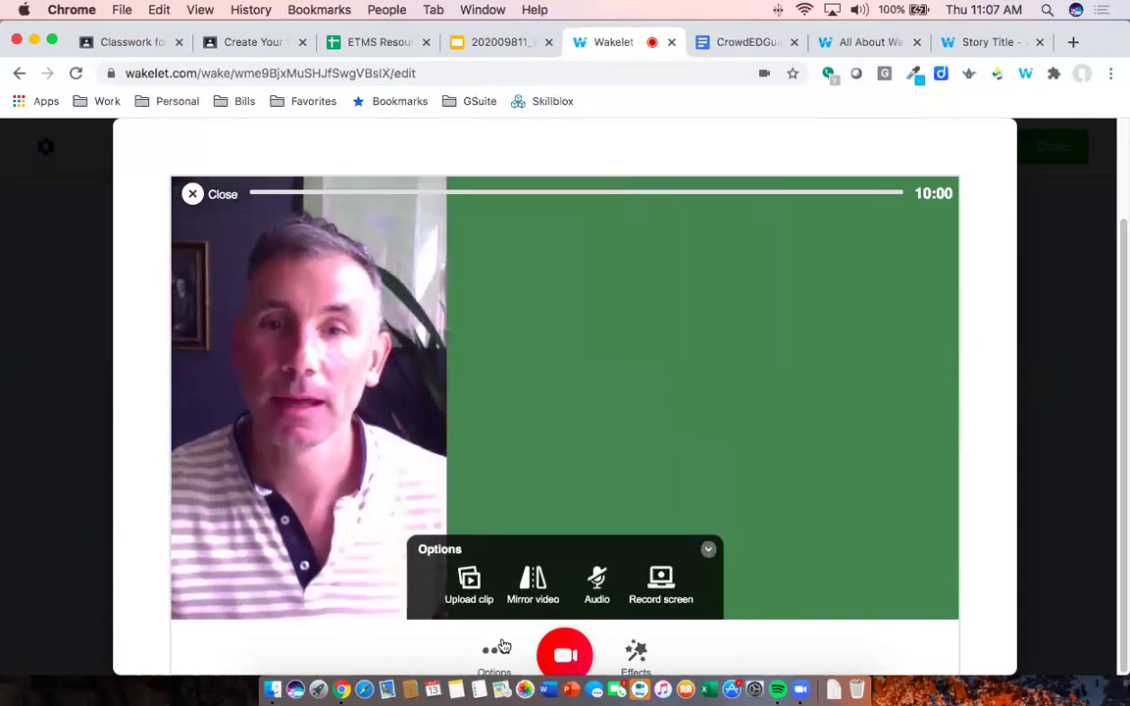
{"action": "left_click", "coordinate": [636, 651]}
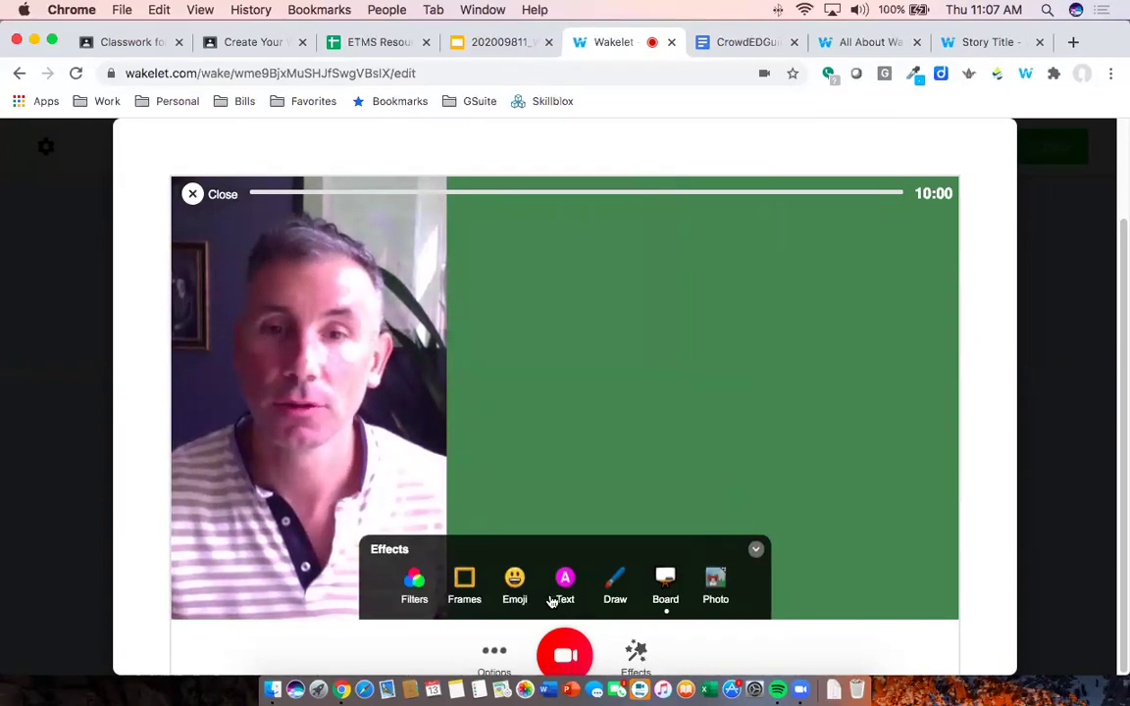
{"action": "left_click", "coordinate": [616, 582]}
{"action": "mouse_move", "coordinate": [544, 267]}
{"action": "left_mouse_down"}
{"action": "mouse_move", "coordinate": [539, 285]}
{"action": "mouse_move", "coordinate": [668, 318]}
{"action": "mouse_move", "coordinate": [848, 331]}
{"action": "left_mouse_up"}
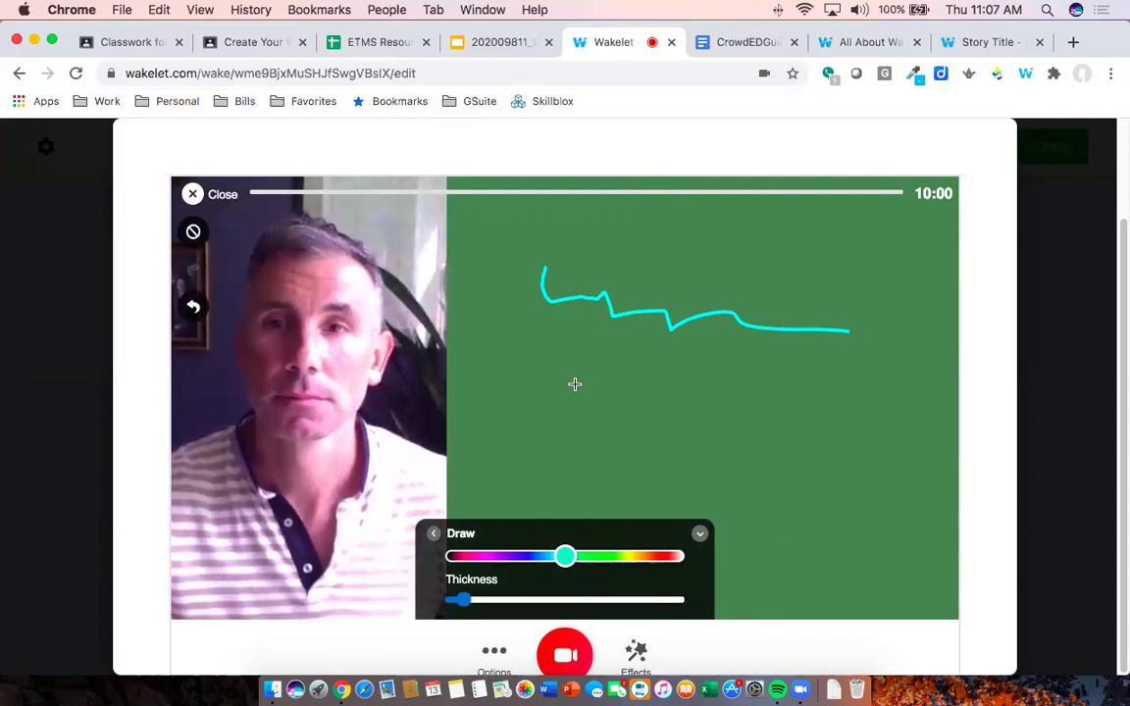
{"action": "left_click_drag", "start_coordinate": [562, 374], "coordinate": [849, 452]}
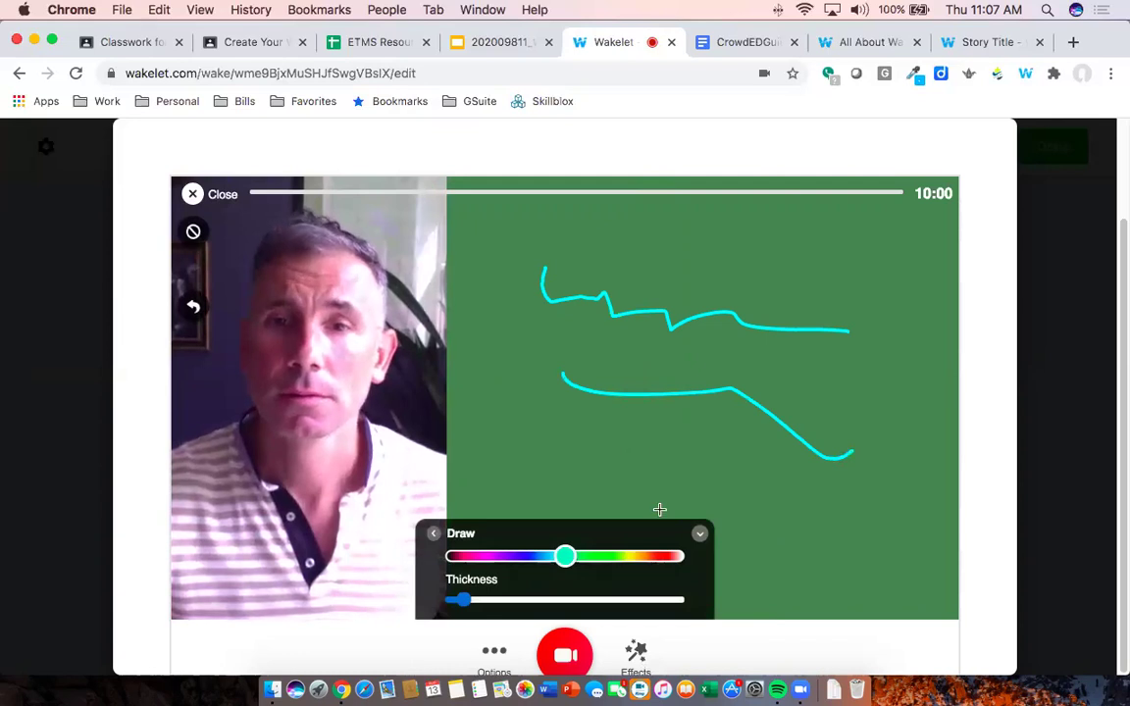
{"action": "left_click", "coordinate": [699, 533]}
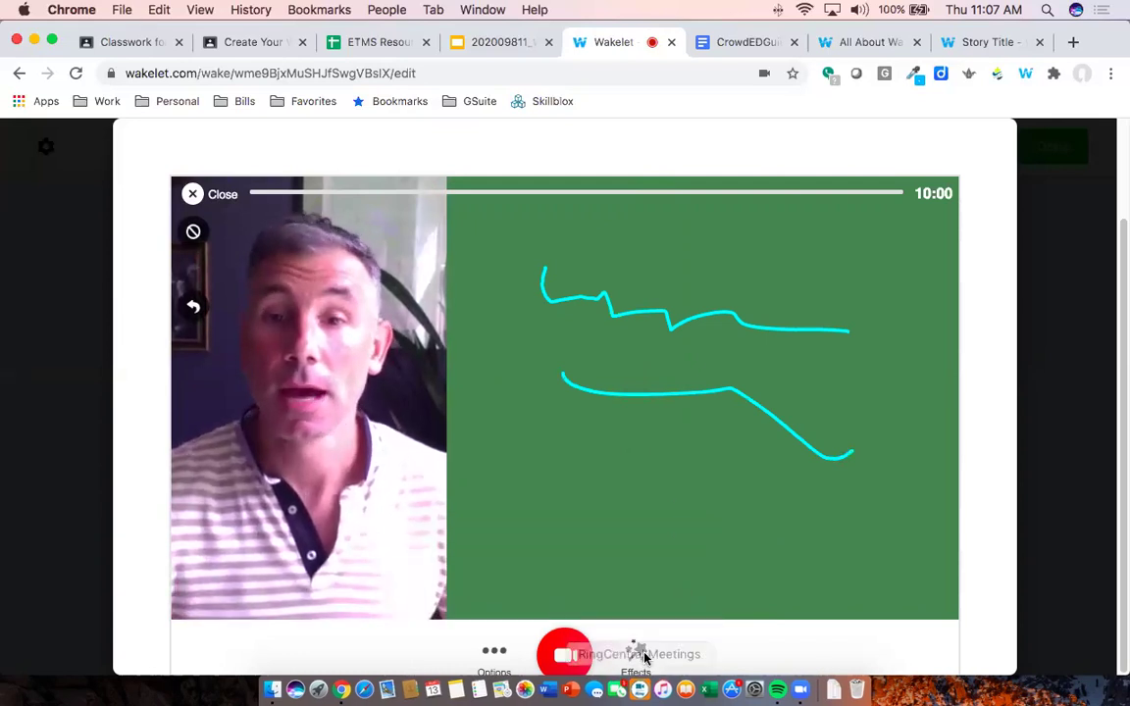
{"action": "left_click", "coordinate": [636, 655]}
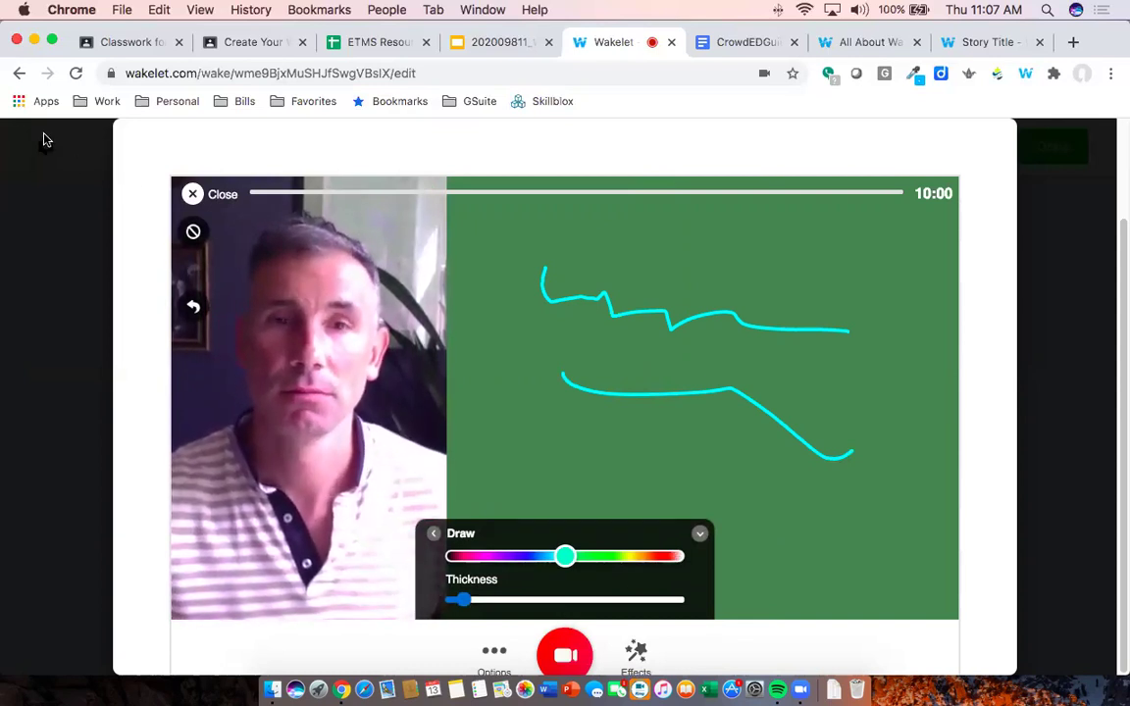
{"action": "left_click", "coordinate": [192, 193]}
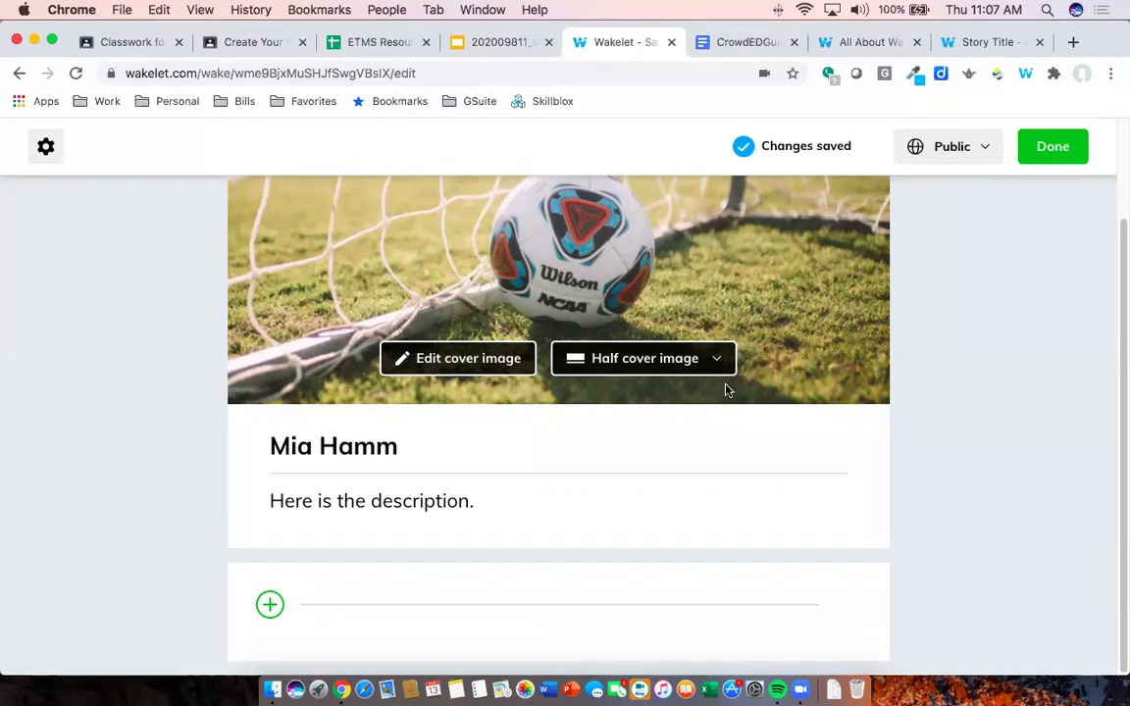
{"action": "scroll", "coordinate": [846, 431], "scroll_direction": "up", "scroll_amount": 3}
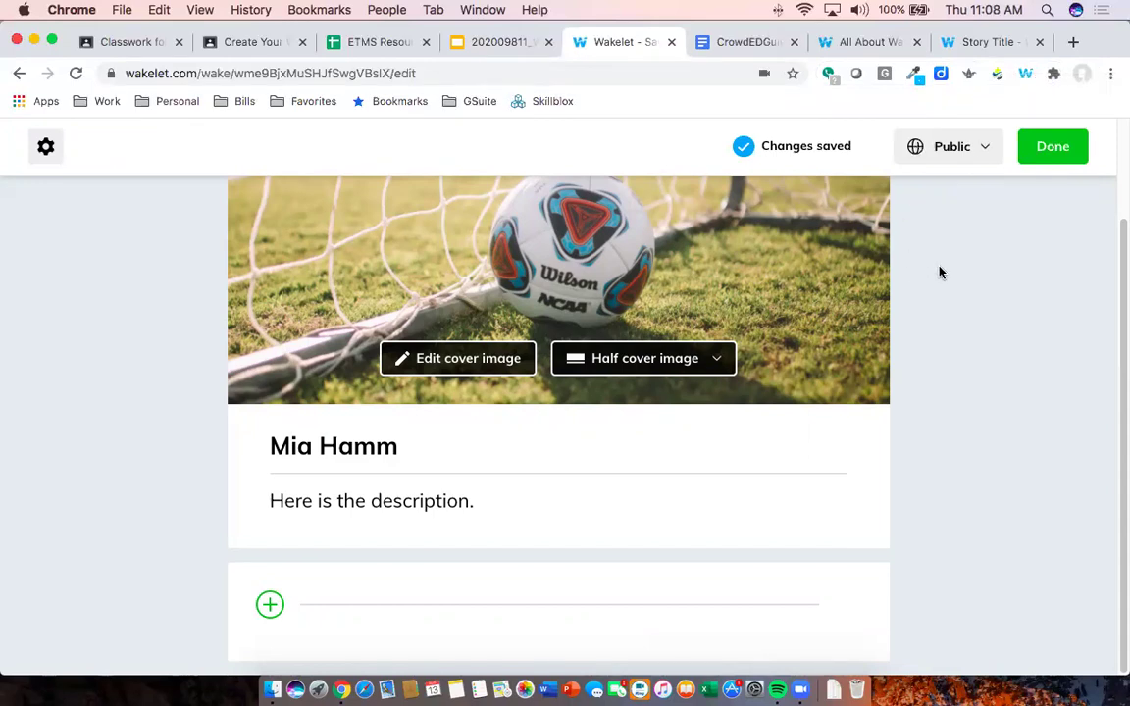
{"action": "left_click", "coordinate": [976, 150]}
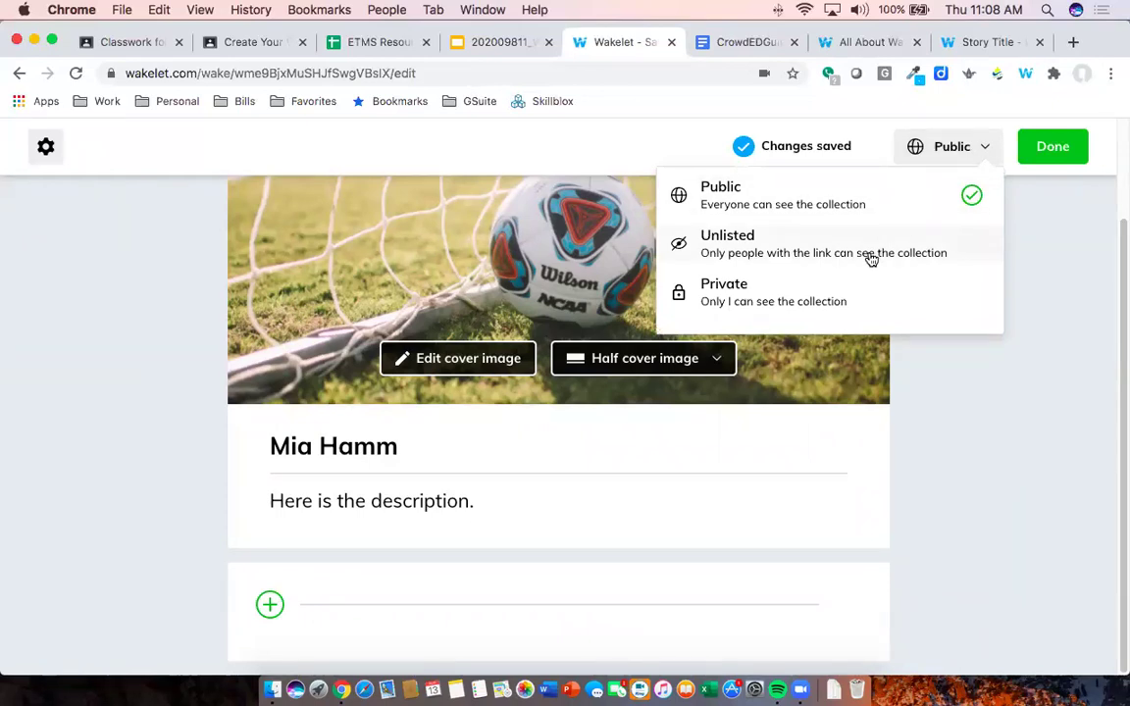
{"action": "left_click", "coordinate": [963, 151]}
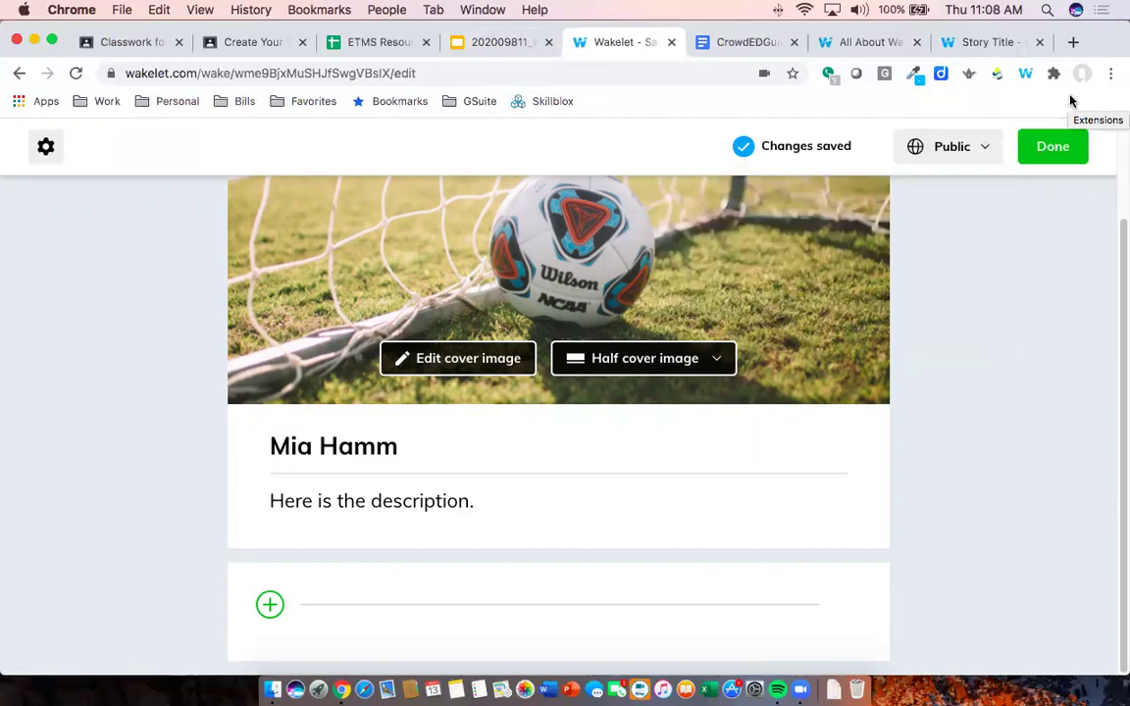
Move the Wakelet training deck to slide 23, Changing the Layout, then return to the Mia Hamm collection
{"action": "left_click", "coordinate": [481, 45]}
{"action": "scroll", "coordinate": [74, 534], "scroll_direction": "down", "scroll_amount": 2}
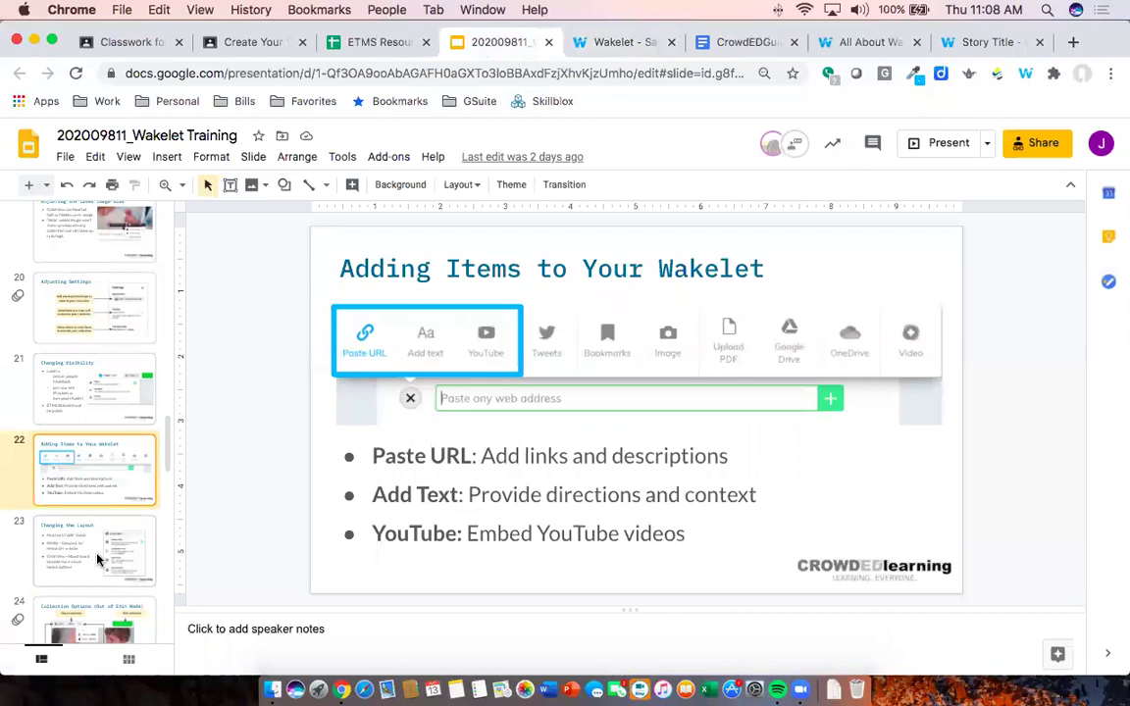
{"action": "left_click", "coordinate": [98, 559]}
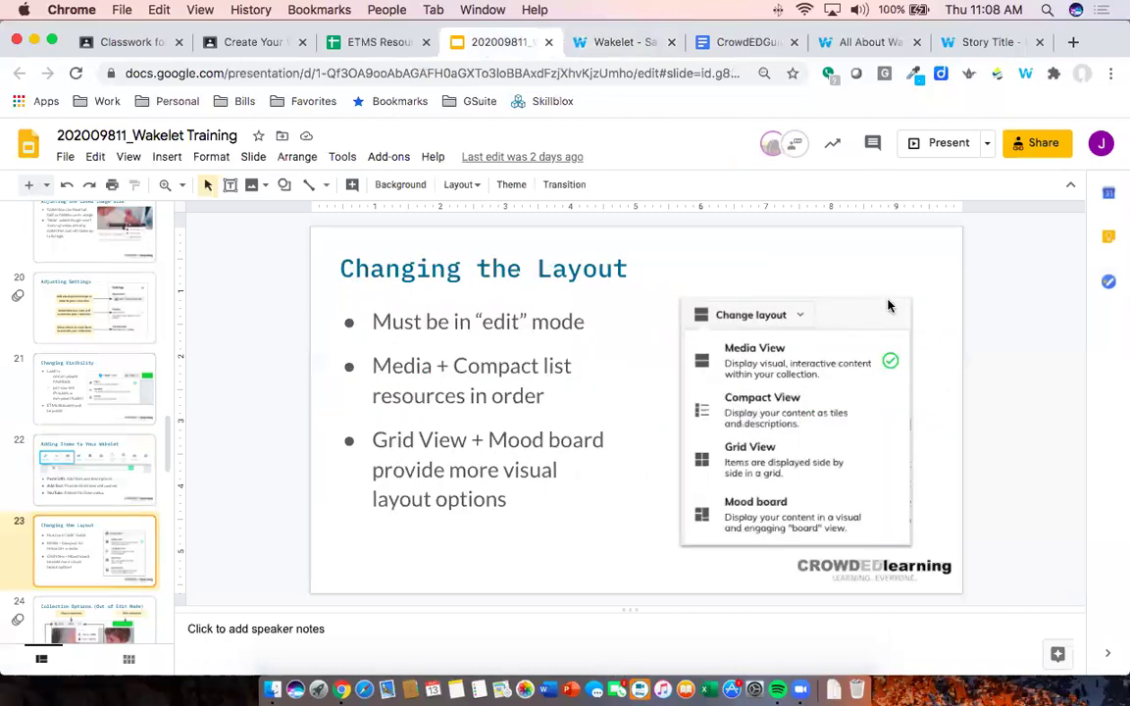
{"action": "left_click", "coordinate": [614, 43]}
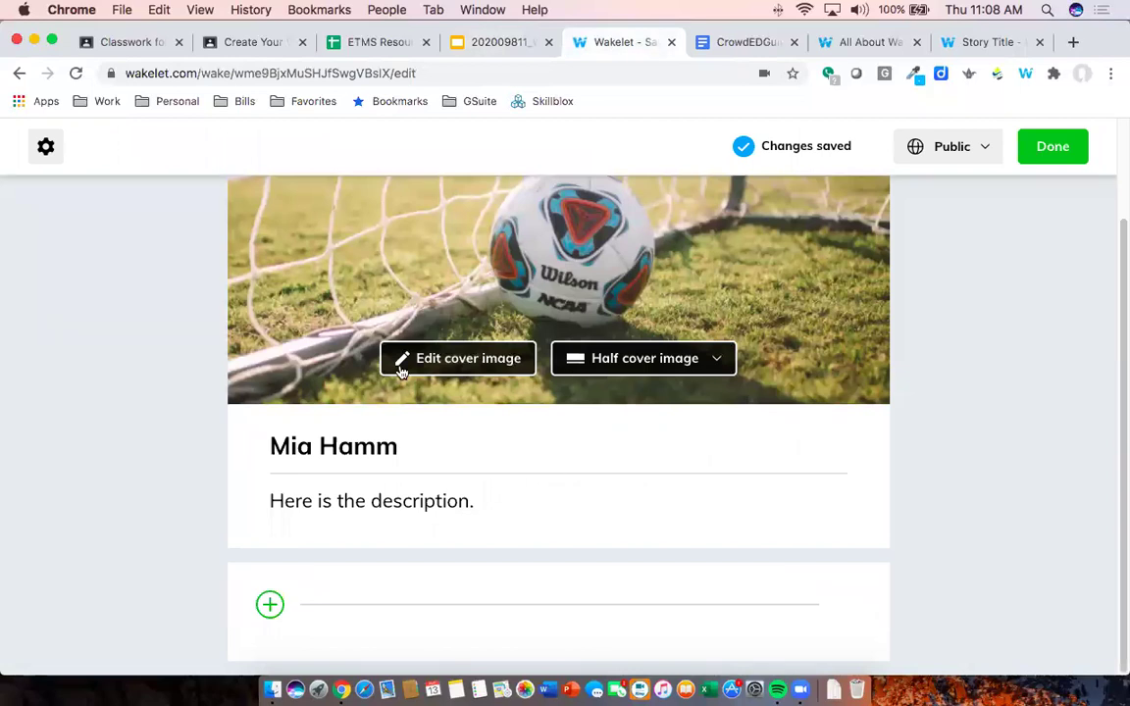
Open the item-type choices below the Mia Hamm description
{"action": "left_click", "coordinate": [270, 605]}
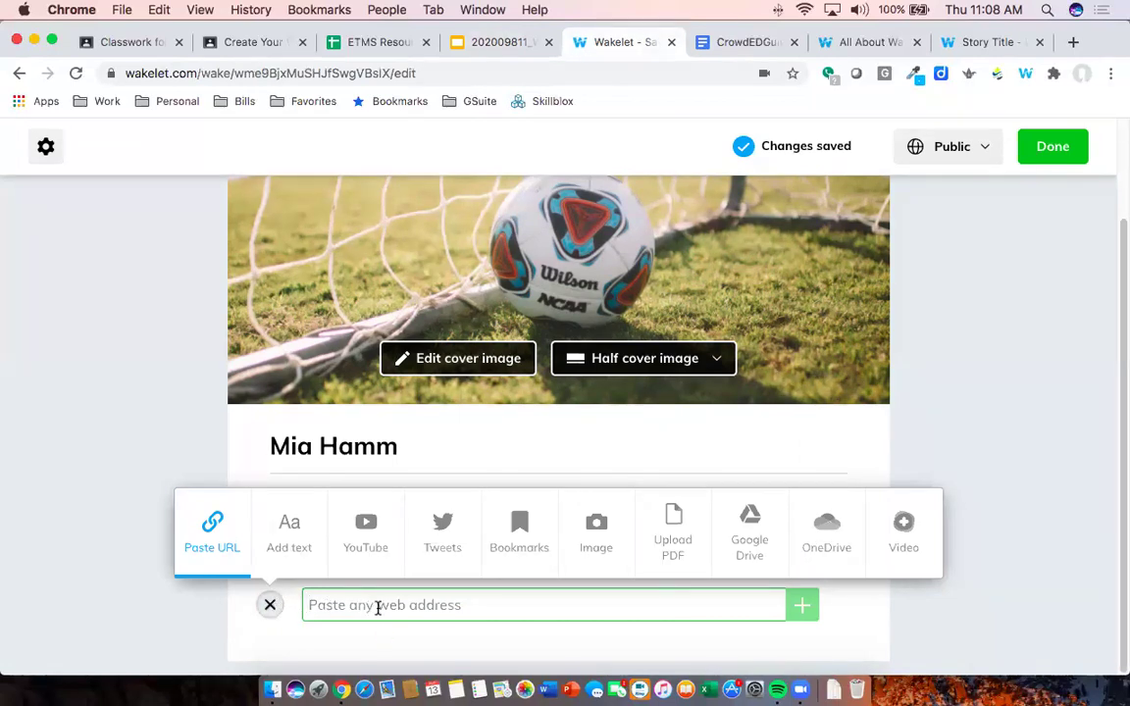
Open SkillBlox in a new tab and fill in a saved student access code
{"action": "left_click", "coordinate": [1073, 43]}
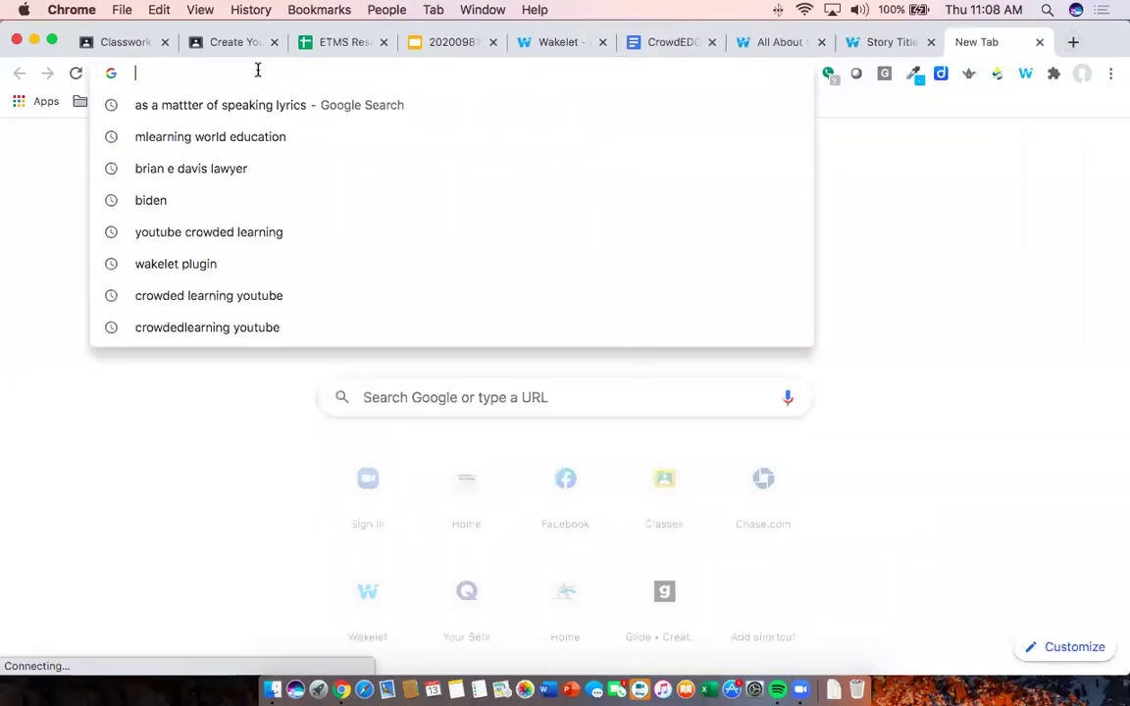
{"action": "type", "text": "skillblox"}
{"action": "key", "text": "Return"}
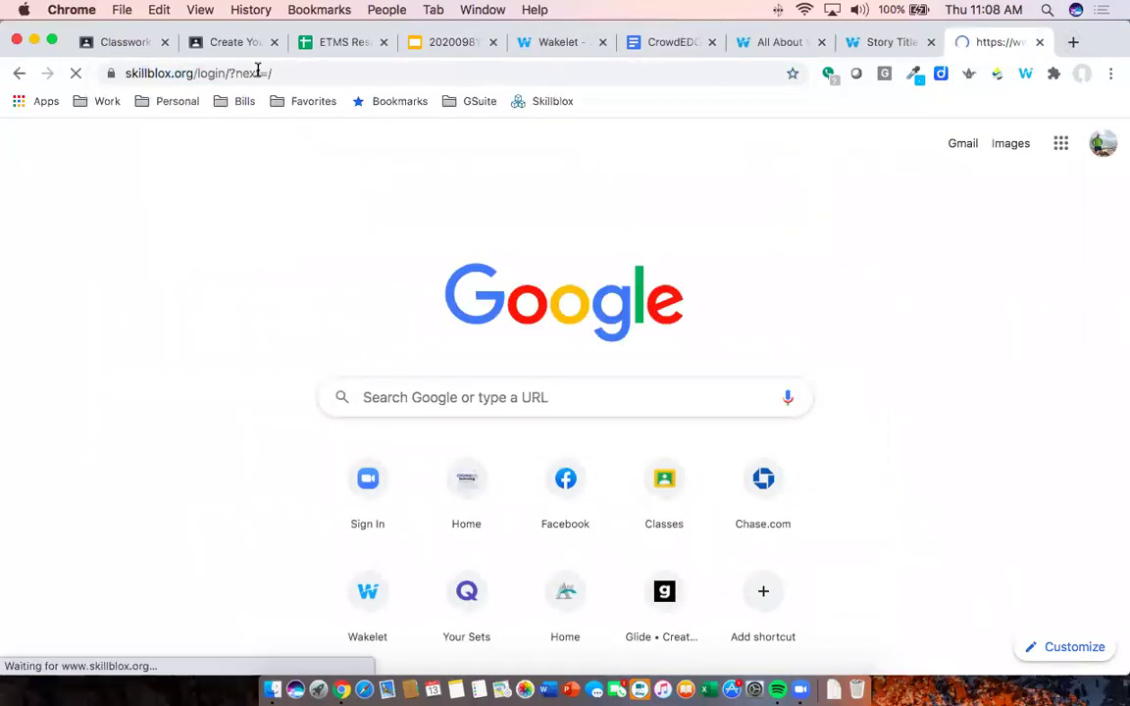
{"action": "left_click", "coordinate": [302, 393]}
{"action": "left_click", "coordinate": [200, 468]}
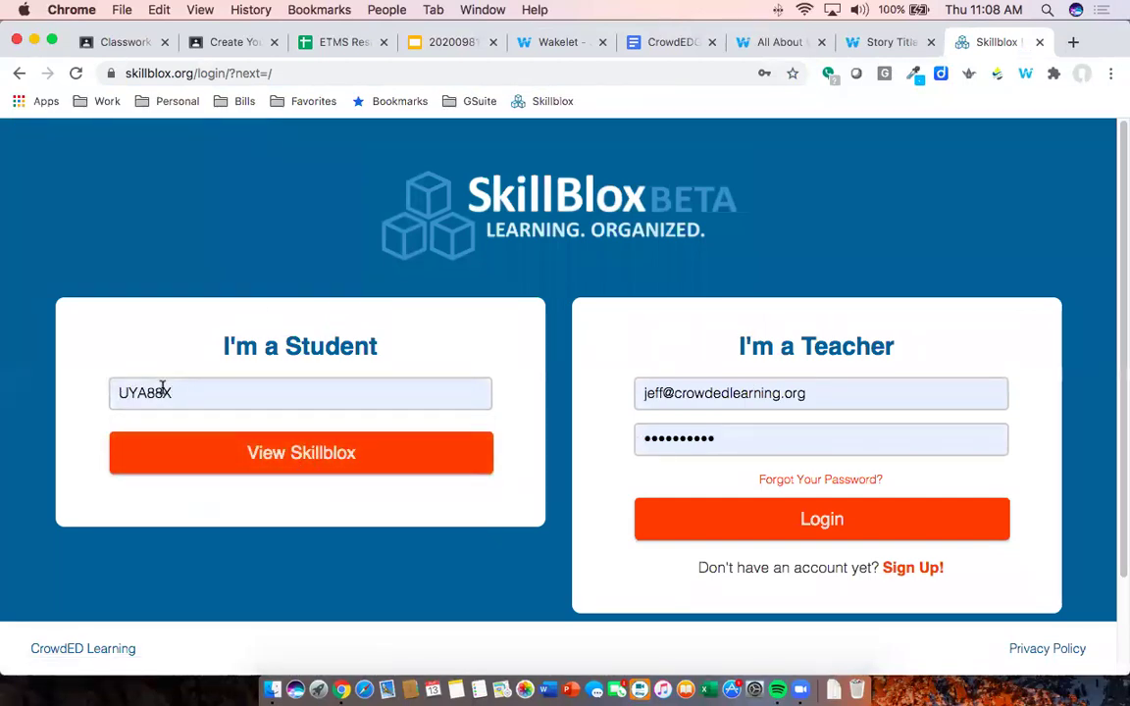
Open the TABE M Geometry – Angles and Lines playlist, copy its address, and return to Wakelet
{"action": "left_click", "coordinate": [223, 453]}
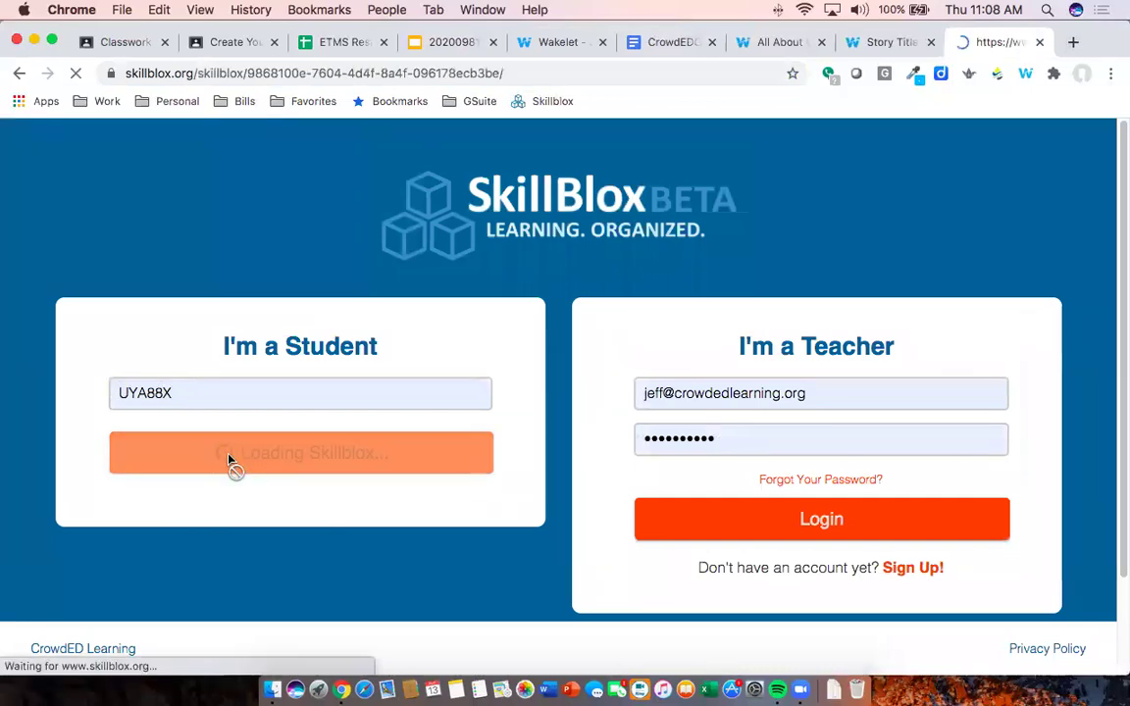
{"action": "scroll", "coordinate": [466, 312], "scroll_direction": "down", "scroll_amount": 10}
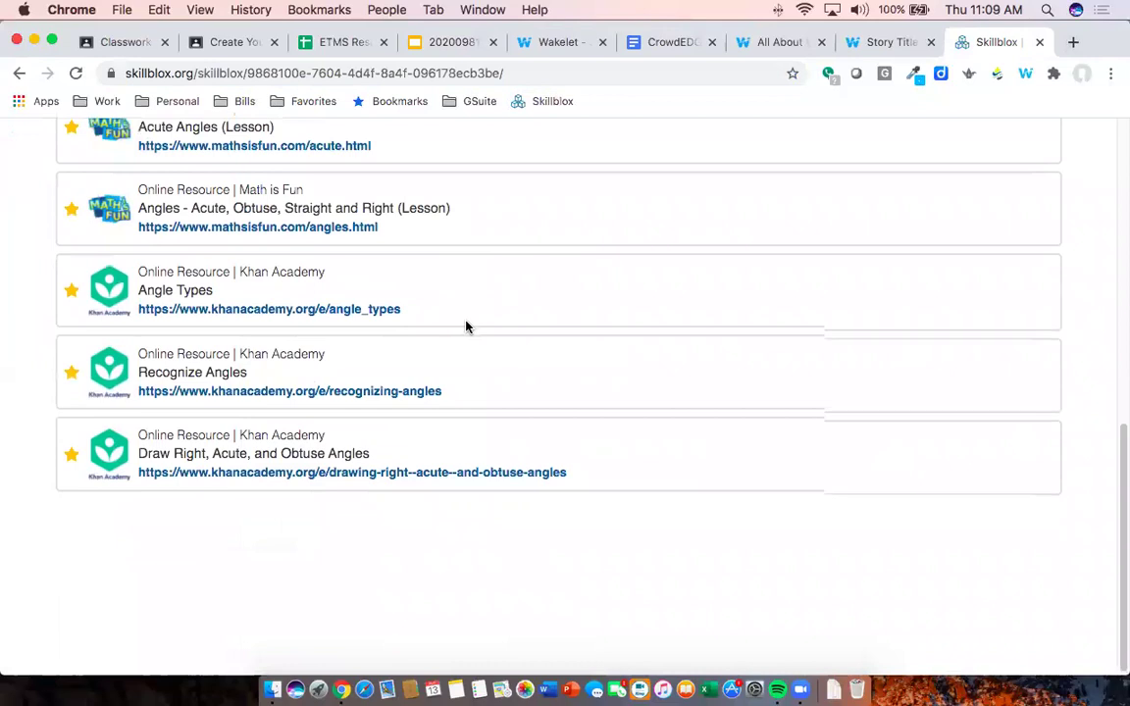
{"action": "scroll", "coordinate": [463, 334], "scroll_direction": "up", "scroll_amount": 10}
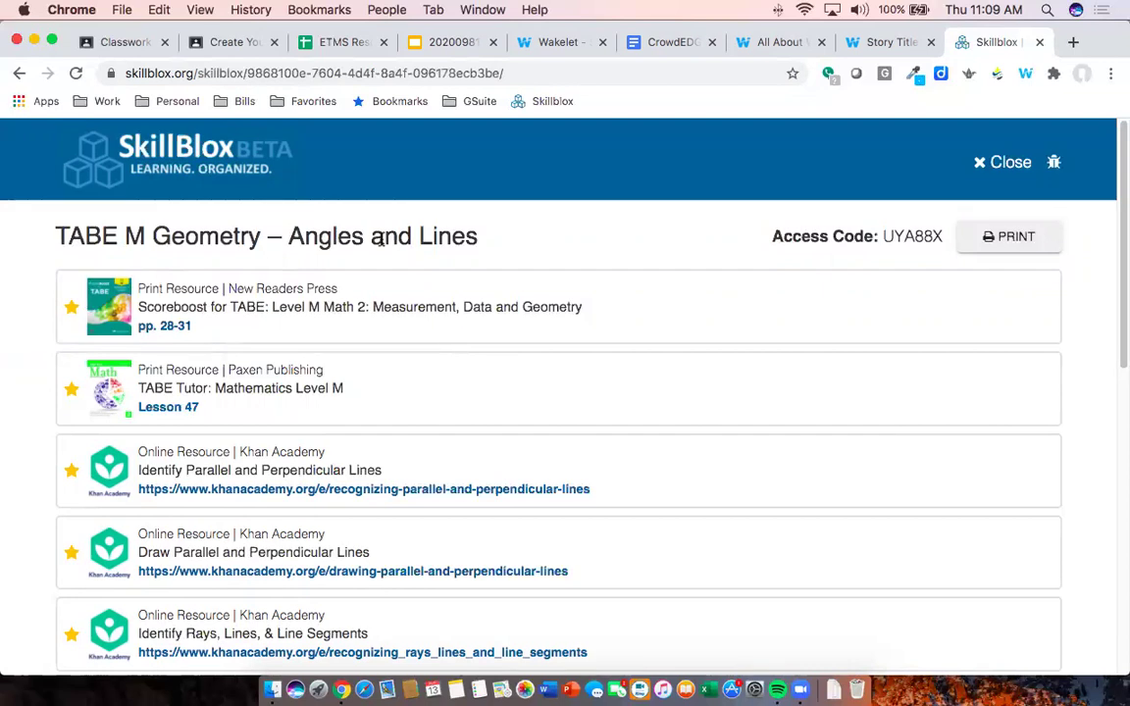
{"action": "left_click", "coordinate": [328, 71]}
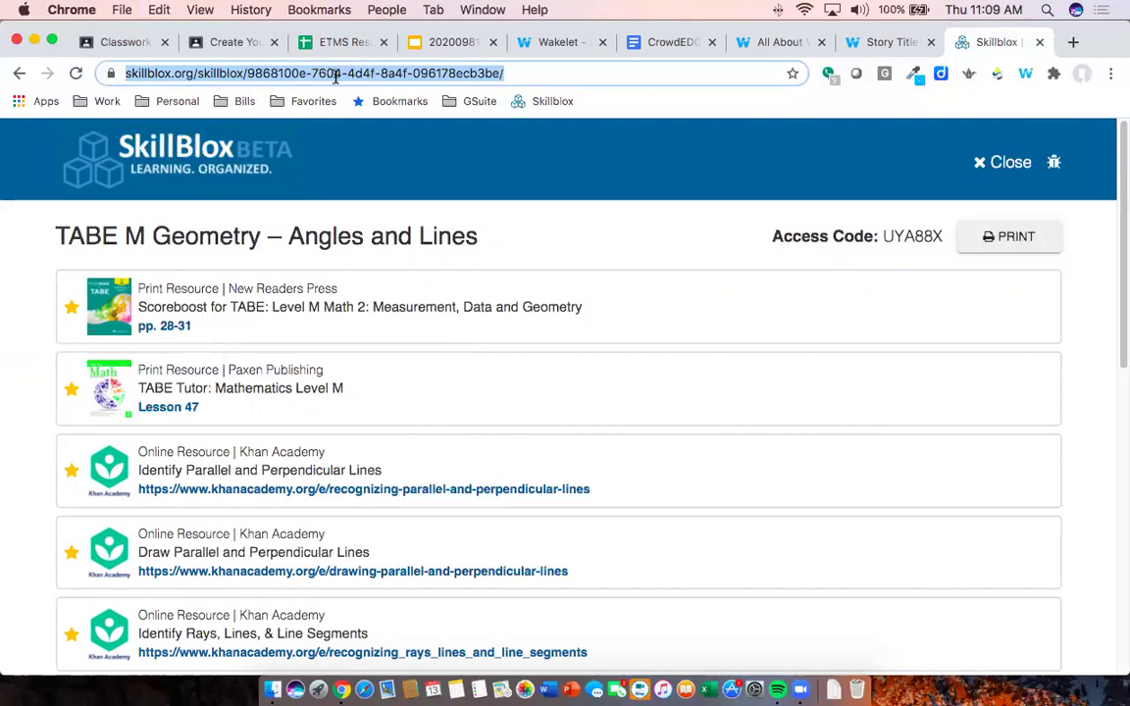
{"action": "left_click", "coordinate": [565, 43]}
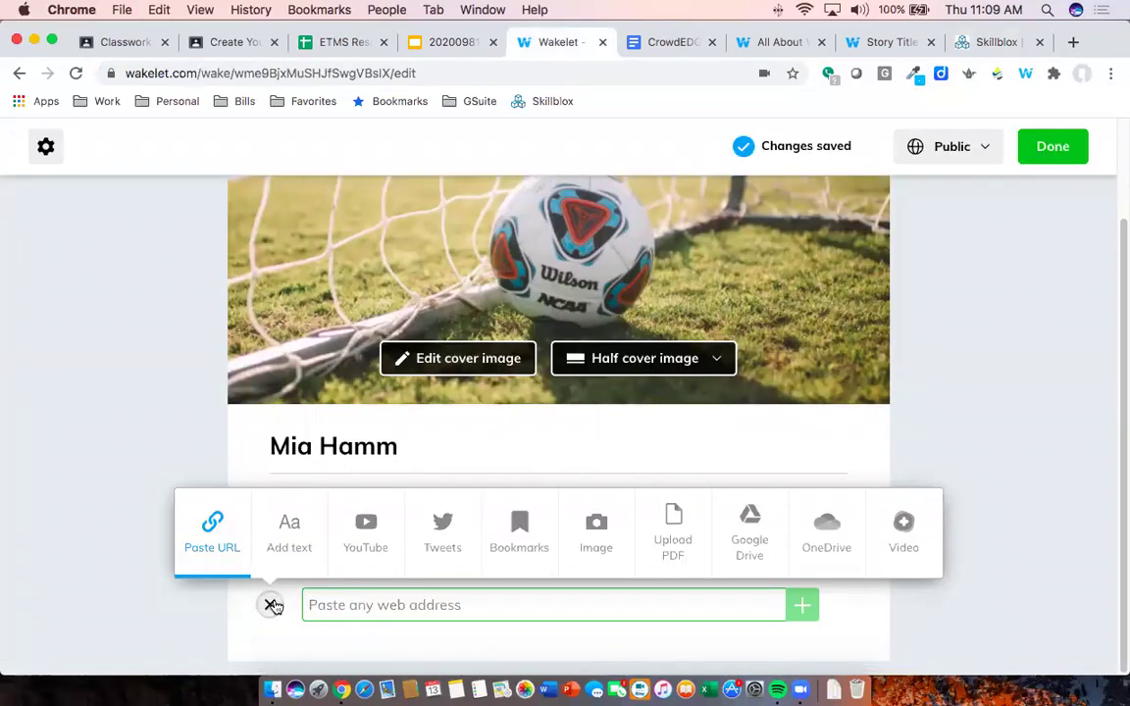
Paste the SkillBlox address to add the 'Skillblox | TABE M Geometry – Angles and Lines' link card
{"action": "left_click", "coordinate": [272, 604]}
{"action": "left_click", "coordinate": [270, 604]}
{"action": "key", "text": "super+v"}
{"action": "scroll", "coordinate": [726, 505], "scroll_direction": "down", "scroll_amount": 2}
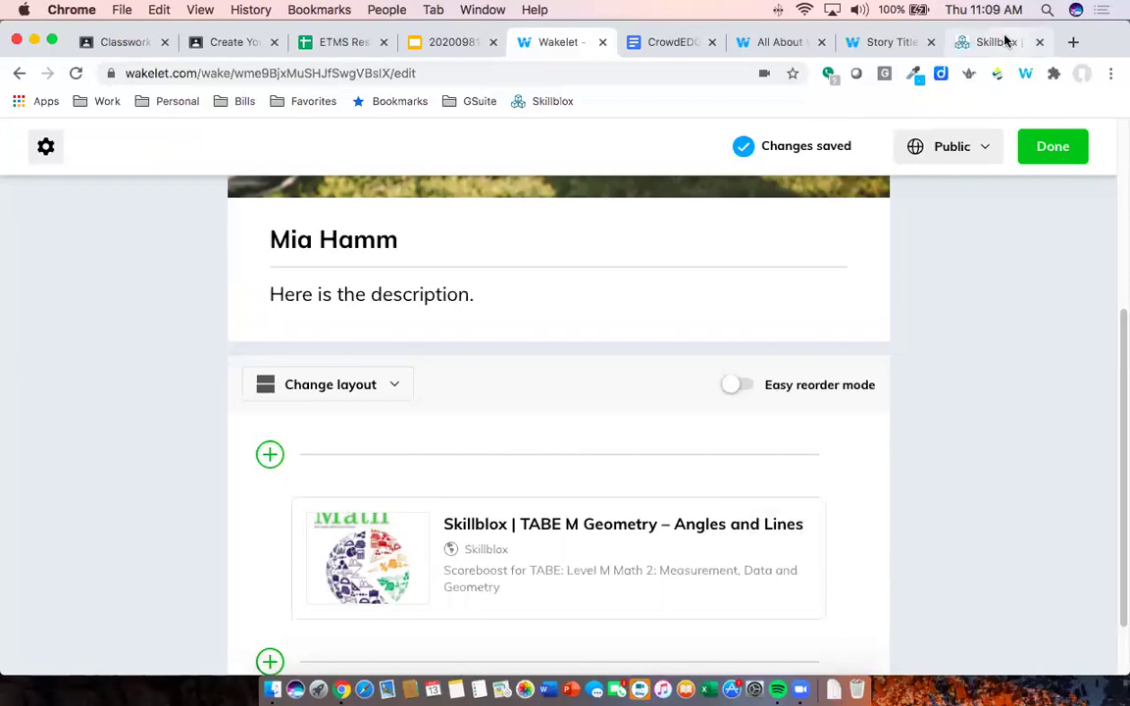
Select the TABE M Geometry page title and check the Story Title collection for comparison
{"action": "left_click", "coordinate": [946, 39]}
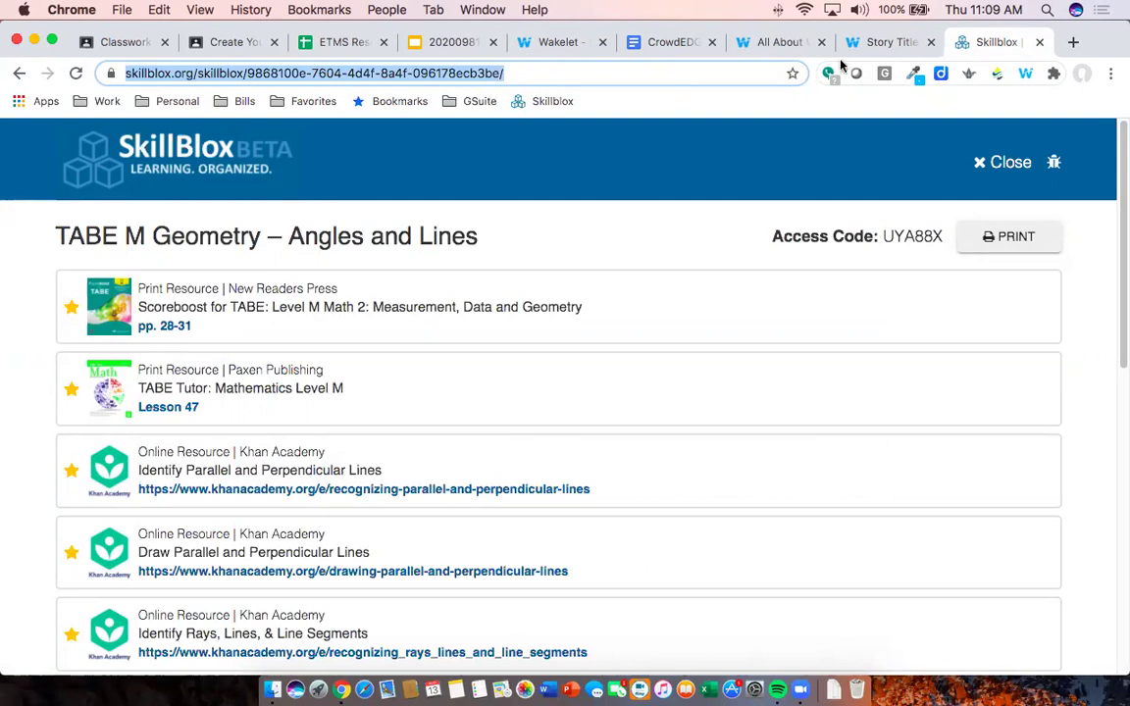
{"action": "left_click_drag", "start_coordinate": [69, 236], "coordinate": [511, 234]}
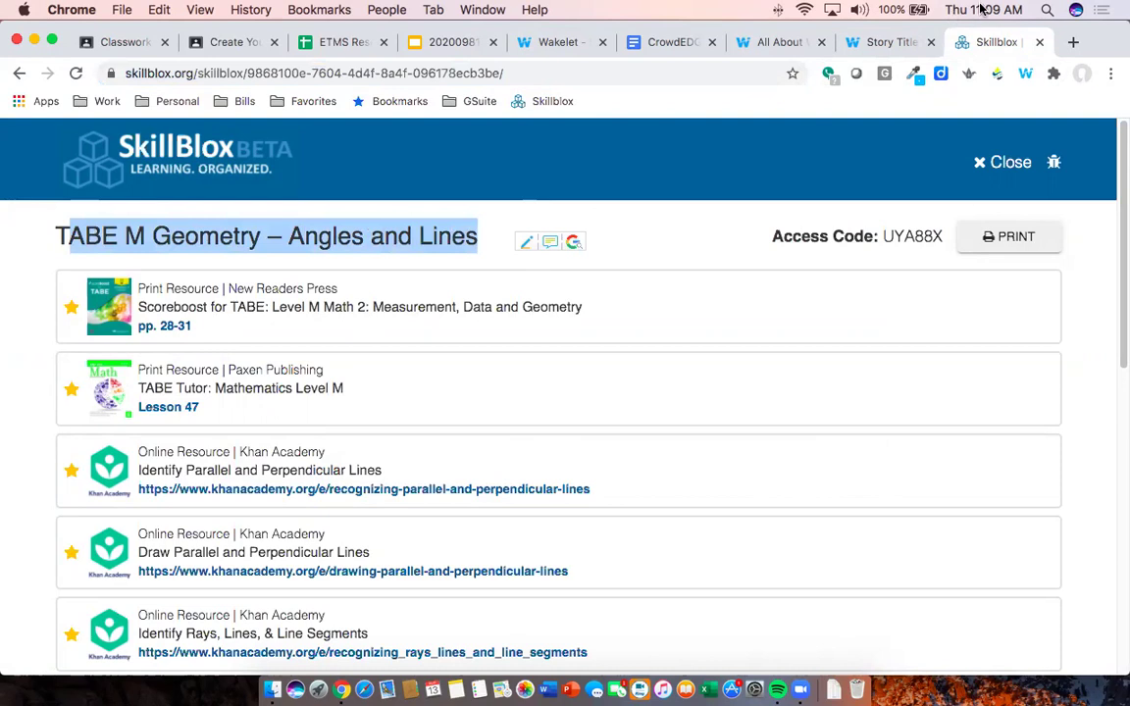
{"action": "left_click", "coordinate": [868, 44]}
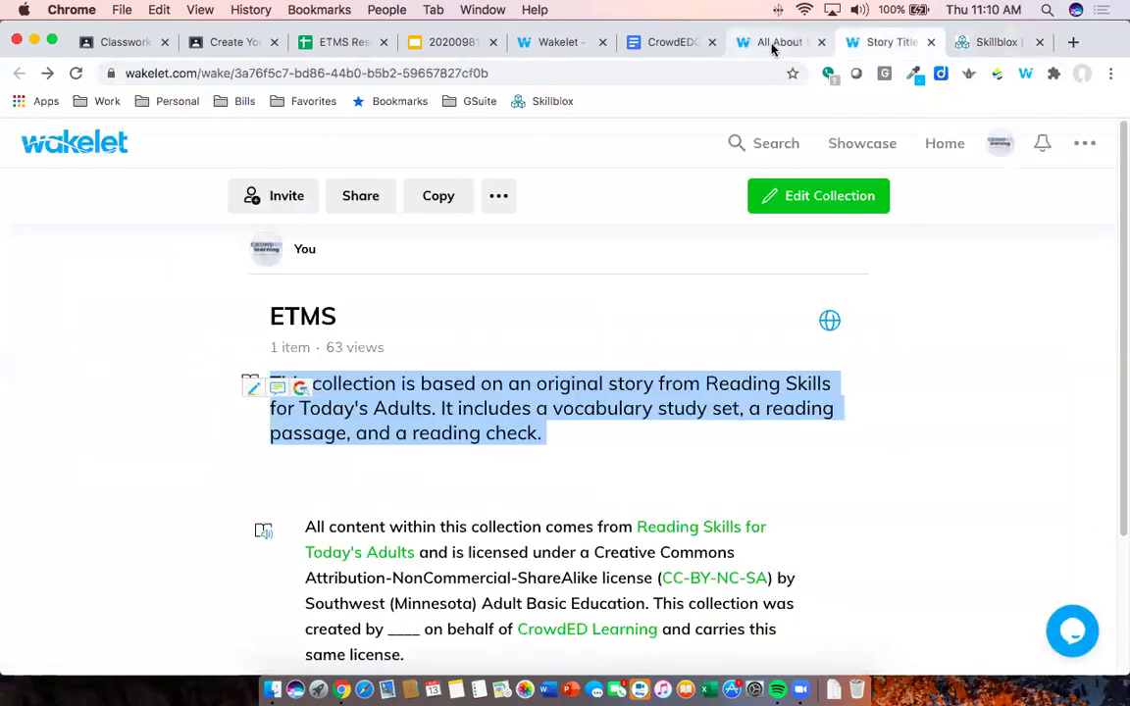
{"action": "left_click", "coordinate": [558, 41]}
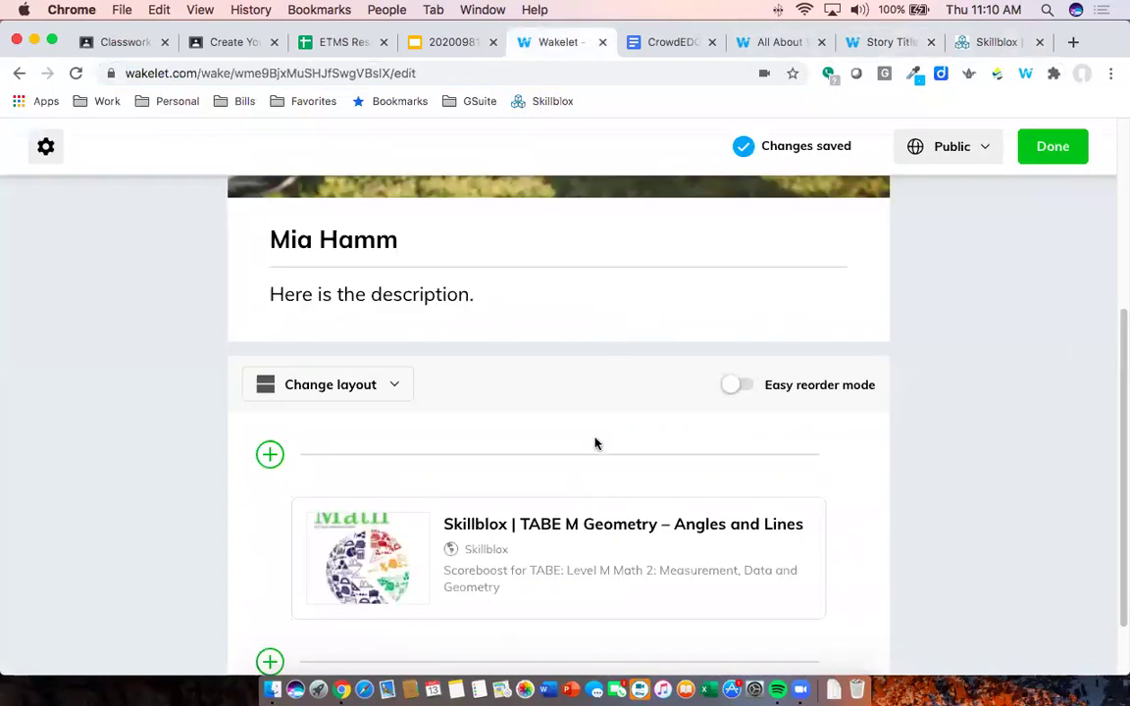
{"action": "mouse_move", "coordinate": [613, 567]}
Close the Wakelet instructions tab and go back to the Mia Hamm editor
{"action": "left_click", "coordinate": [992, 42]}
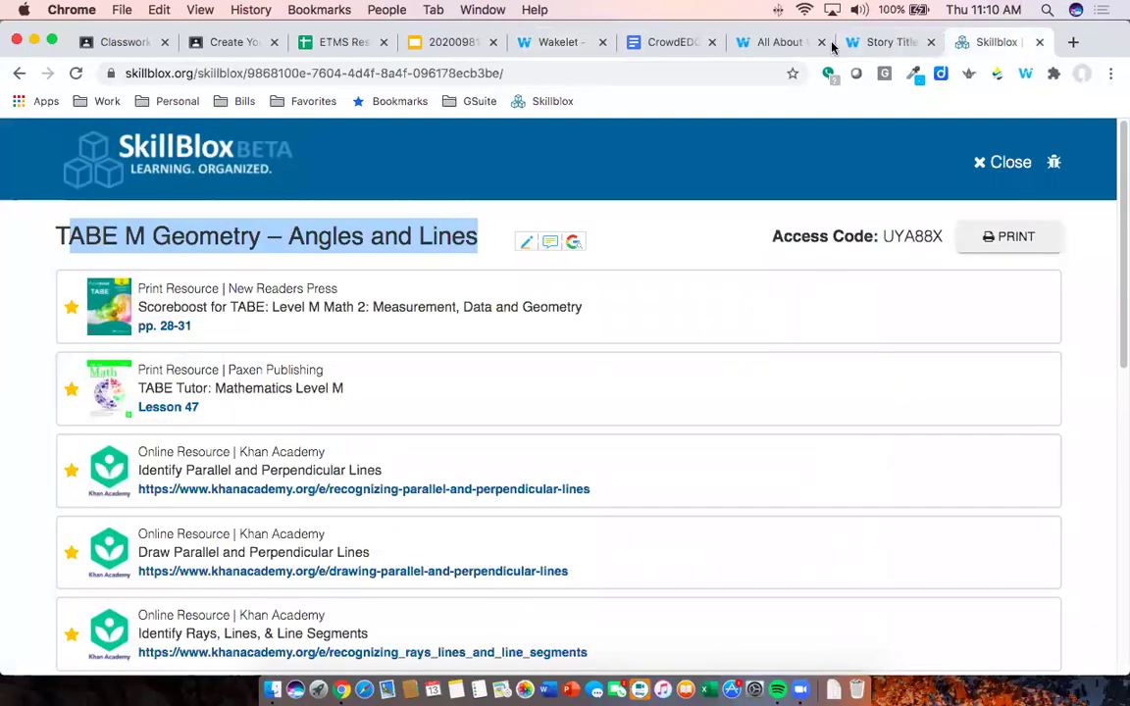
{"action": "left_click", "coordinate": [780, 42]}
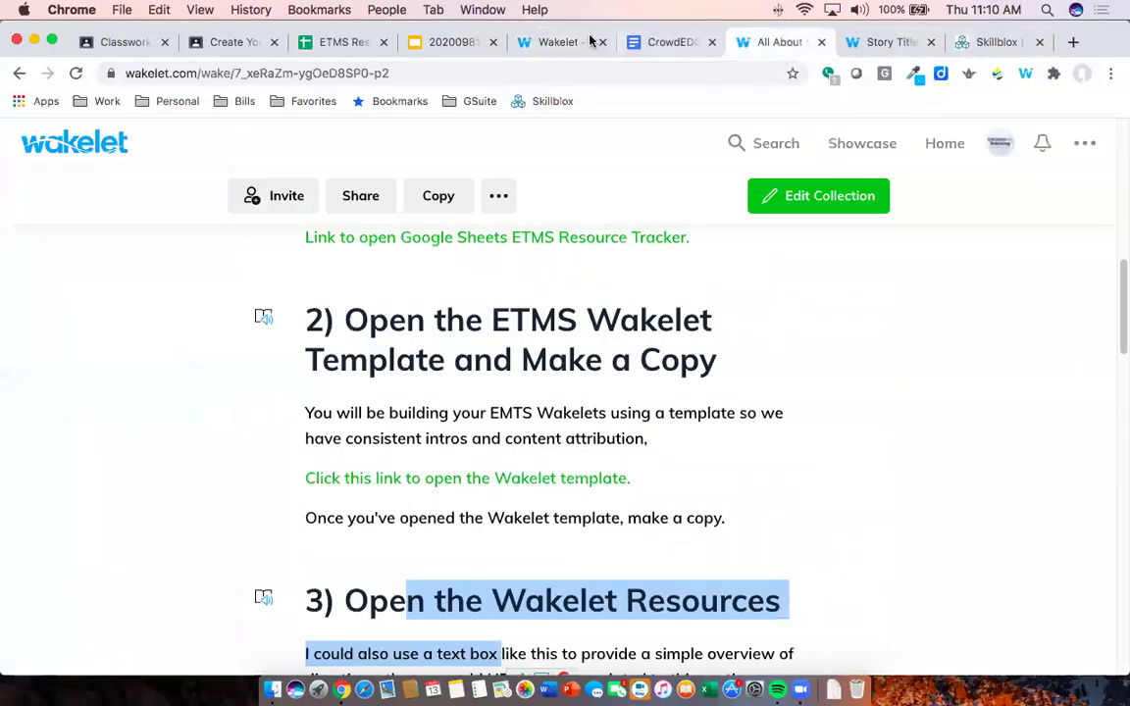
{"action": "left_click", "coordinate": [537, 42]}
{"action": "left_click", "coordinate": [804, 44]}
{"action": "left_click", "coordinate": [821, 42]}
{"action": "left_click", "coordinate": [565, 42]}
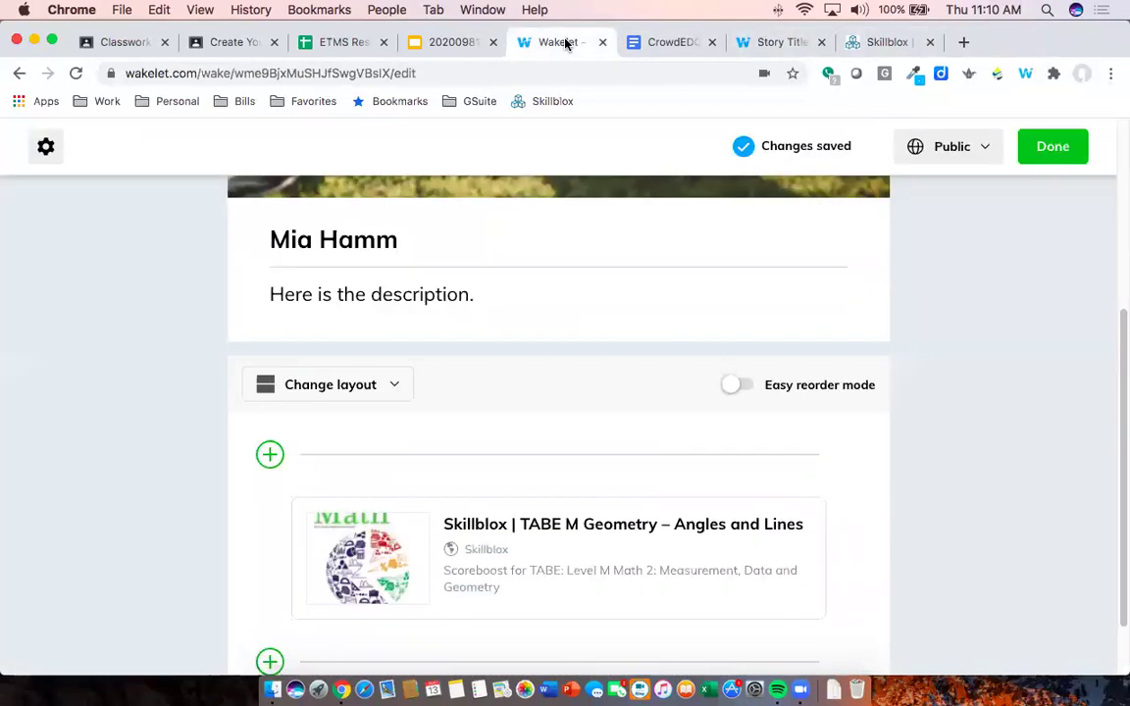
{"action": "mouse_move", "coordinate": [613, 529]}
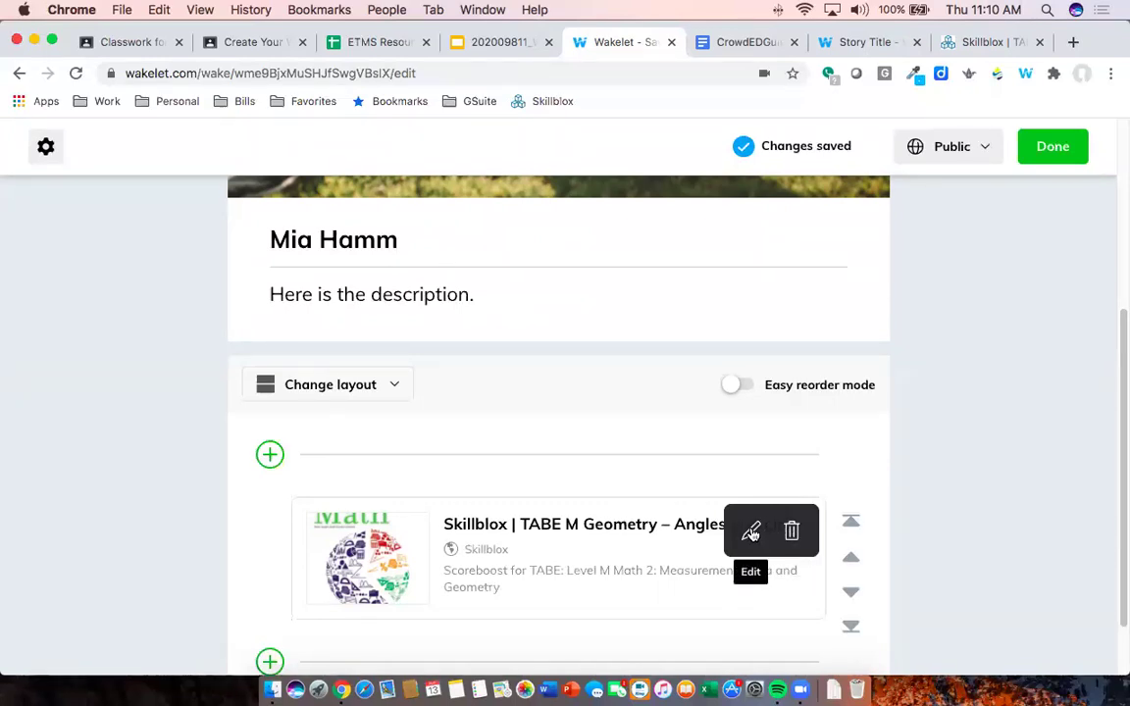
Retitle the Skillblox card 'Title of Resource' with the description 'This is what I want you to do.'
{"action": "left_click", "coordinate": [750, 532]}
{"action": "triple_click", "coordinate": [730, 527]}
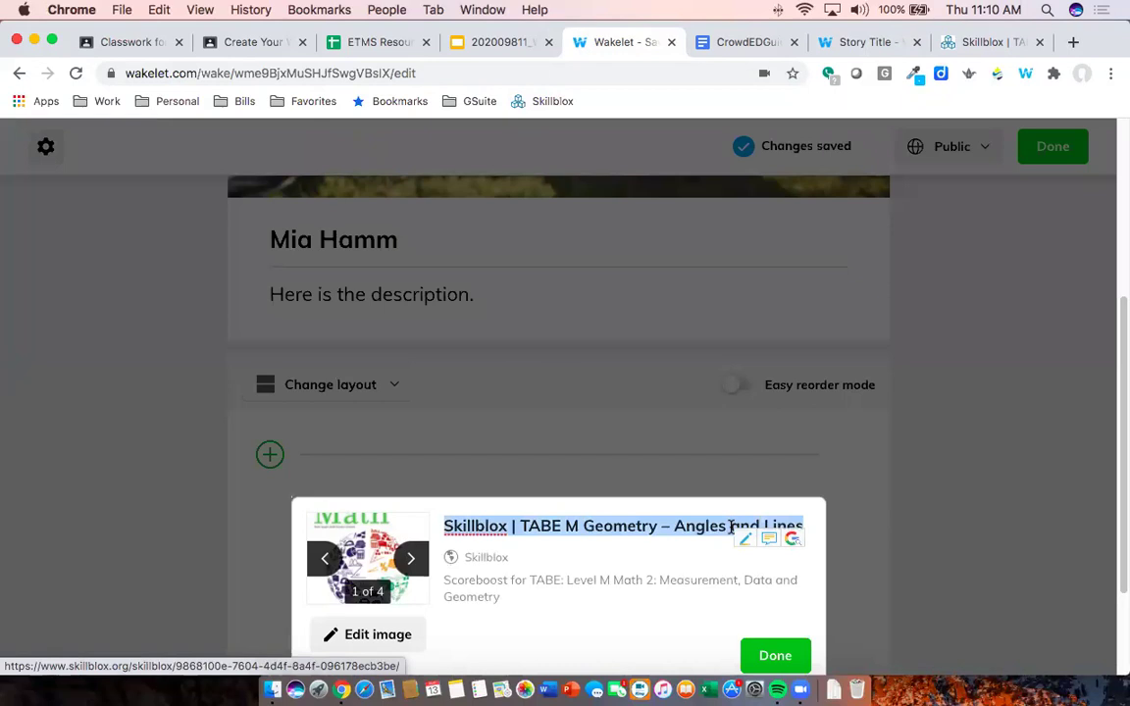
{"action": "type", "text": "Title of Resource"}
{"action": "left_click", "coordinate": [670, 604]}
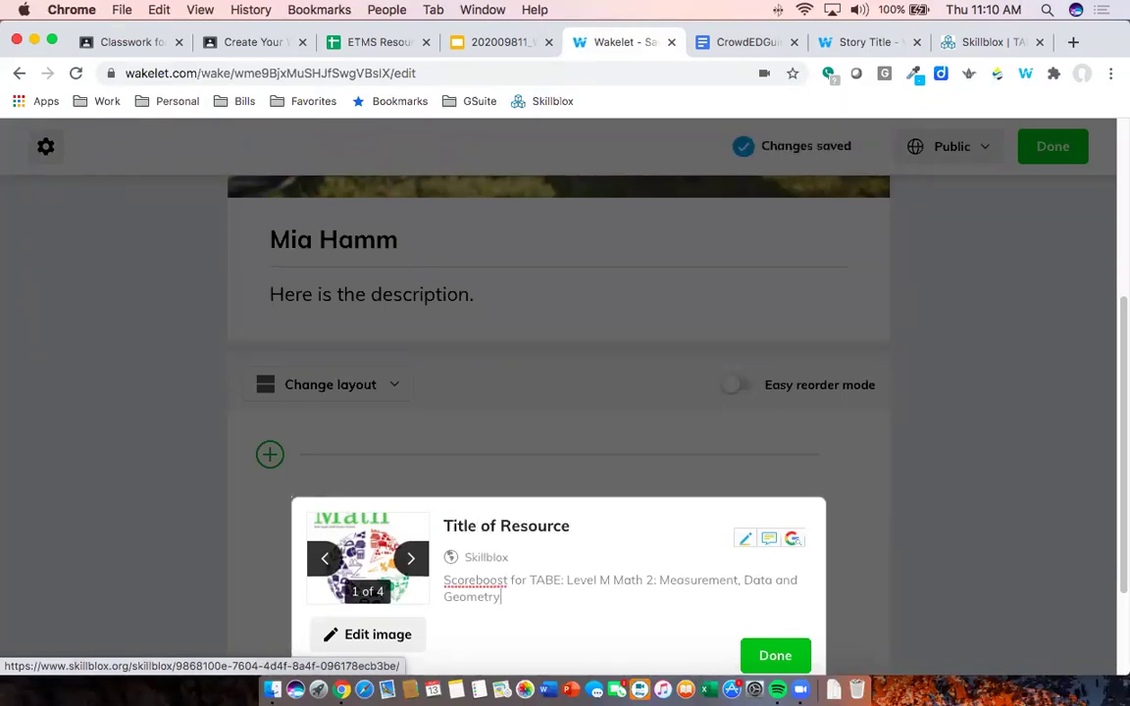
{"action": "left_click_drag", "start_coordinate": [587, 600], "coordinate": [446, 576]}
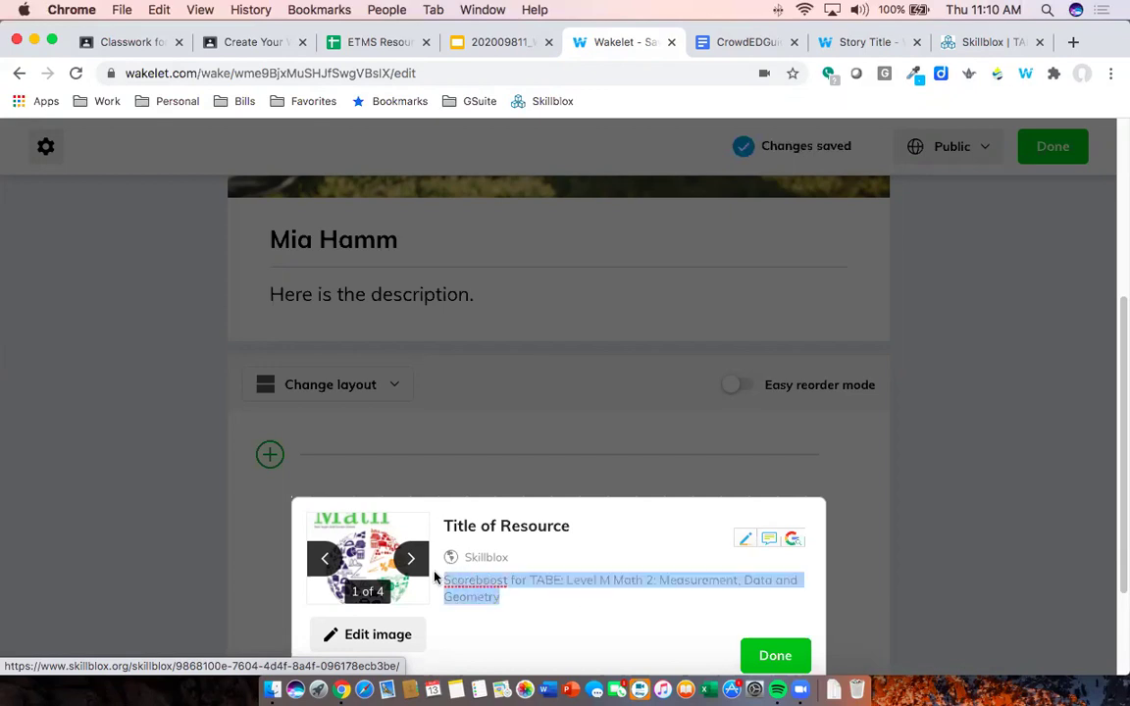
{"action": "key", "text": "BackSpace"}
{"action": "type", "text": "I want you to do."}
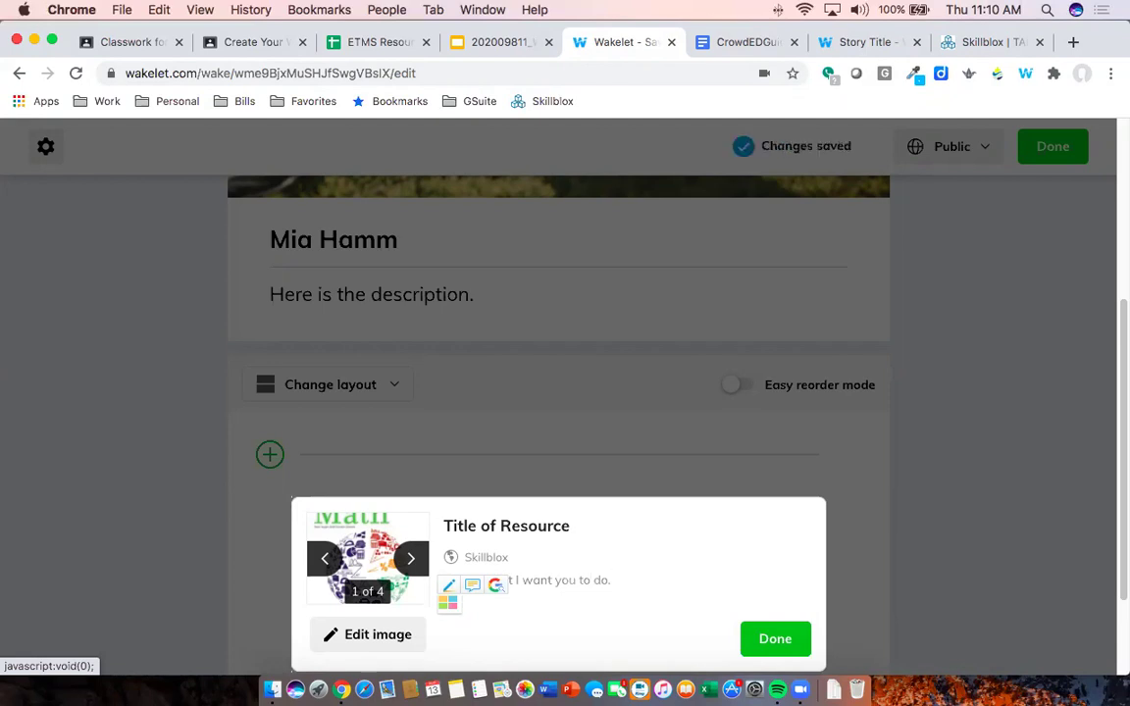
{"action": "left_click", "coordinate": [642, 464]}
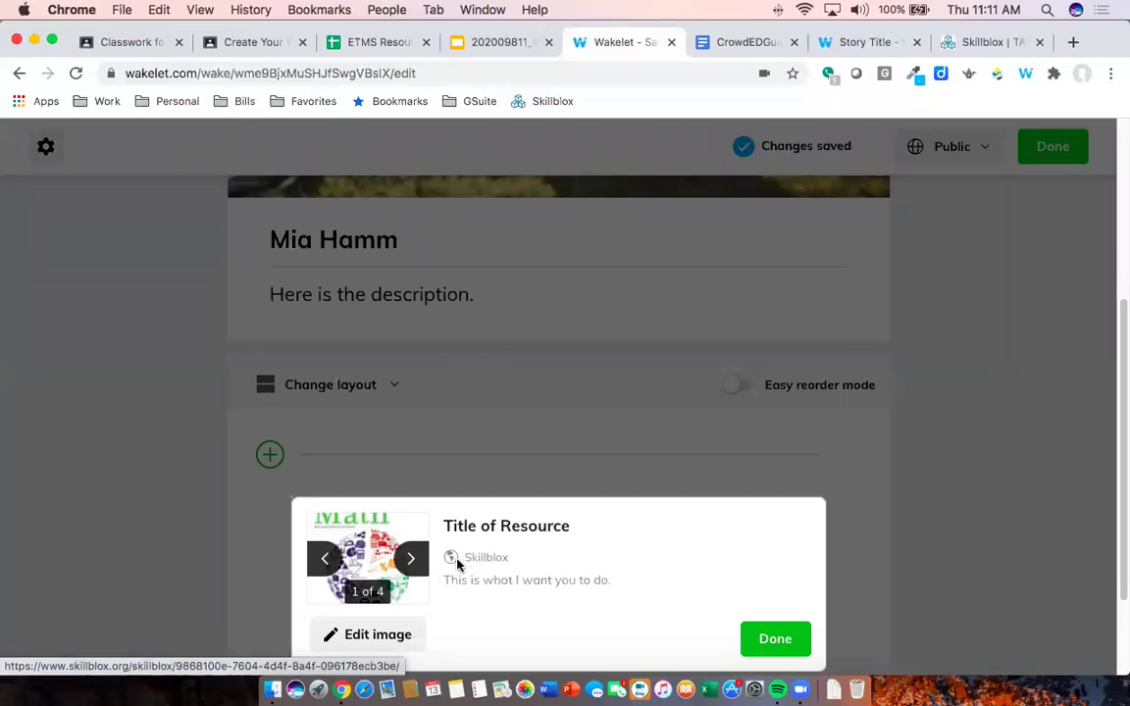
Swap the Title of Resource card's math book cover thumbnail for the SkillBlox logo
{"action": "left_click", "coordinate": [762, 640]}
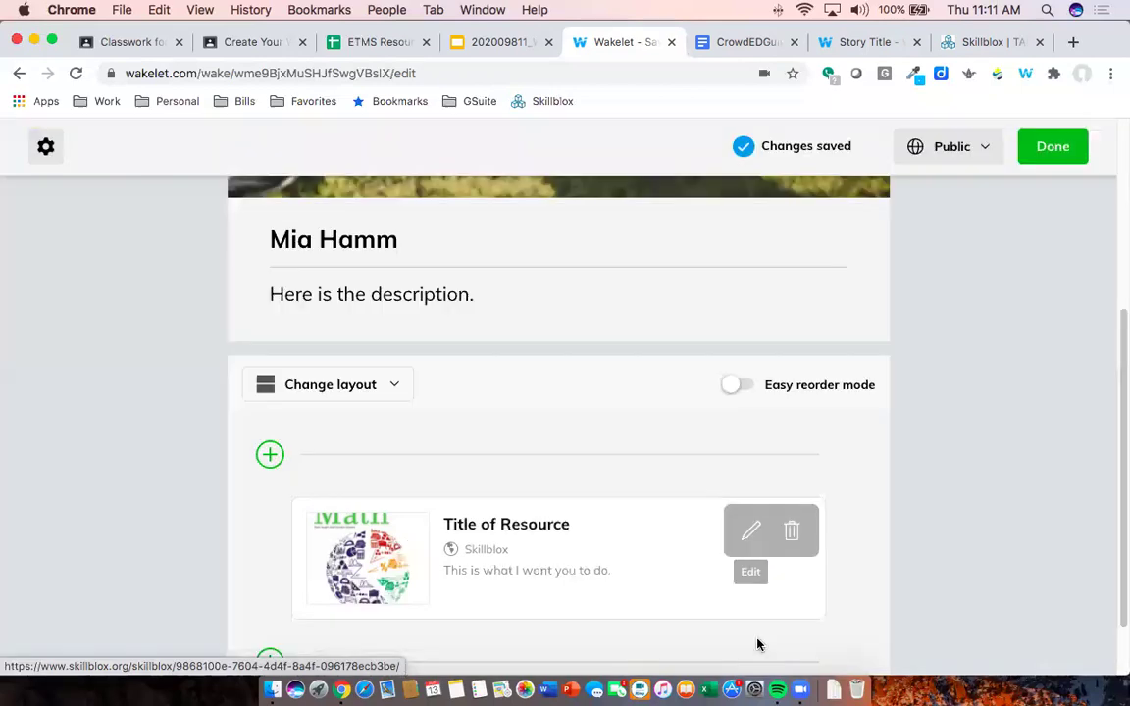
{"action": "mouse_move", "coordinate": [576, 592]}
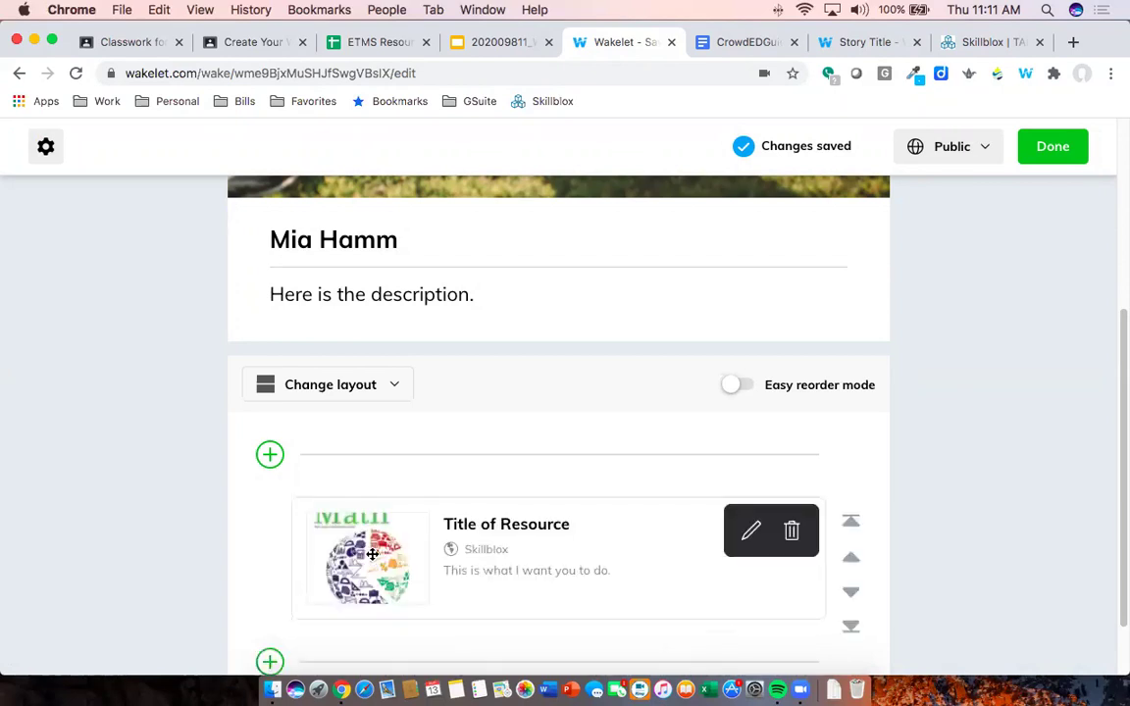
{"action": "left_click_drag", "start_coordinate": [352, 559], "coordinate": [350, 560]}
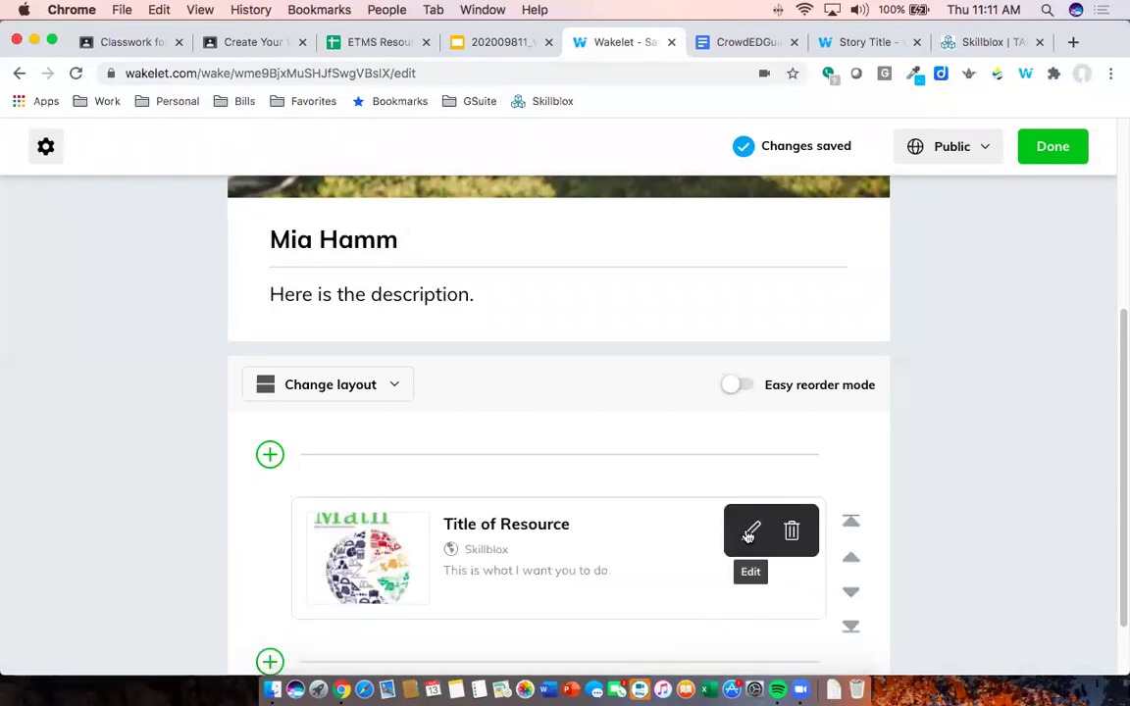
{"action": "left_click", "coordinate": [749, 532]}
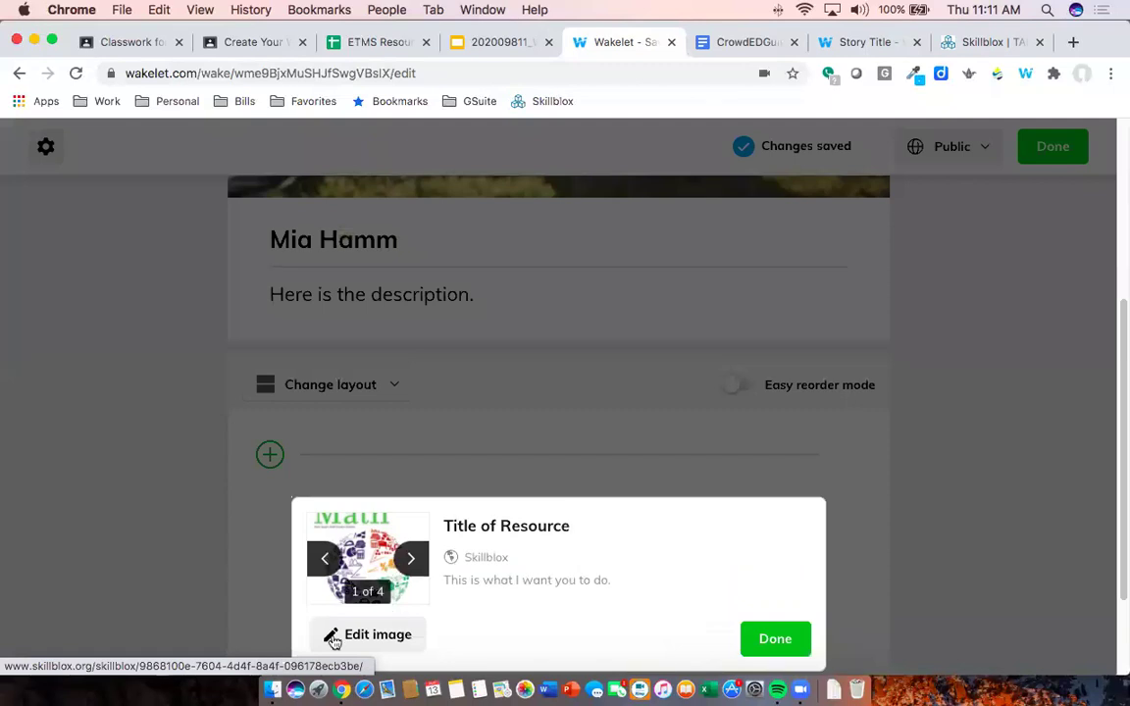
{"action": "left_click", "coordinate": [411, 559]}
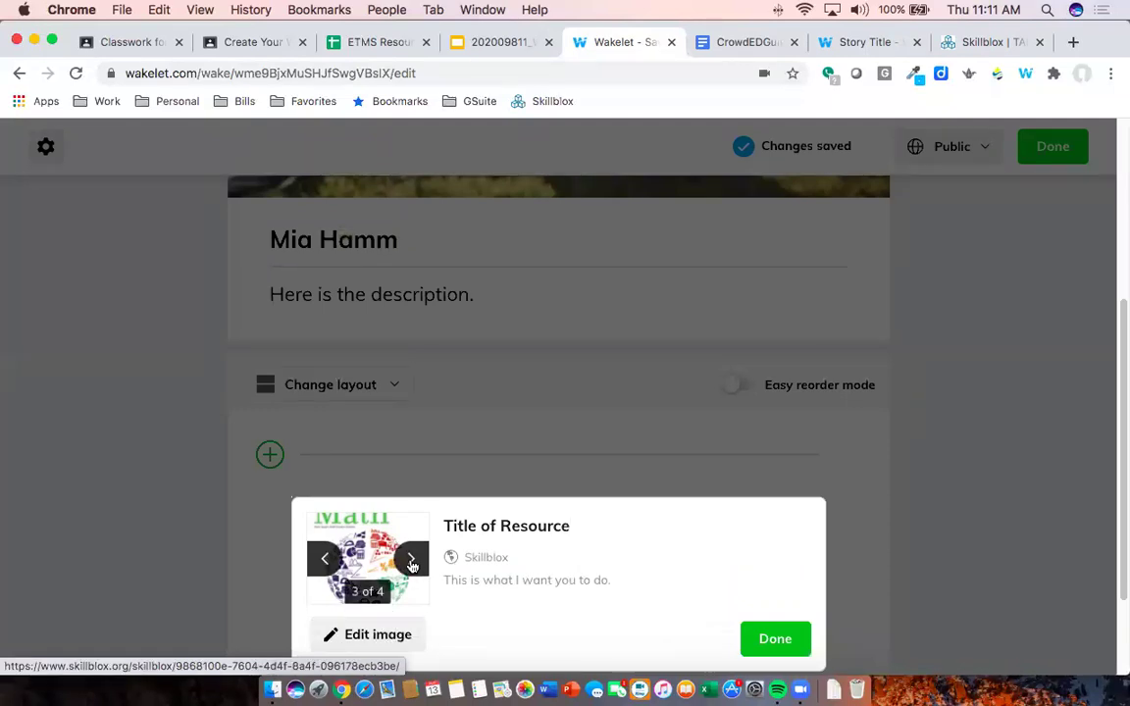
{"action": "left_click", "coordinate": [410, 559]}
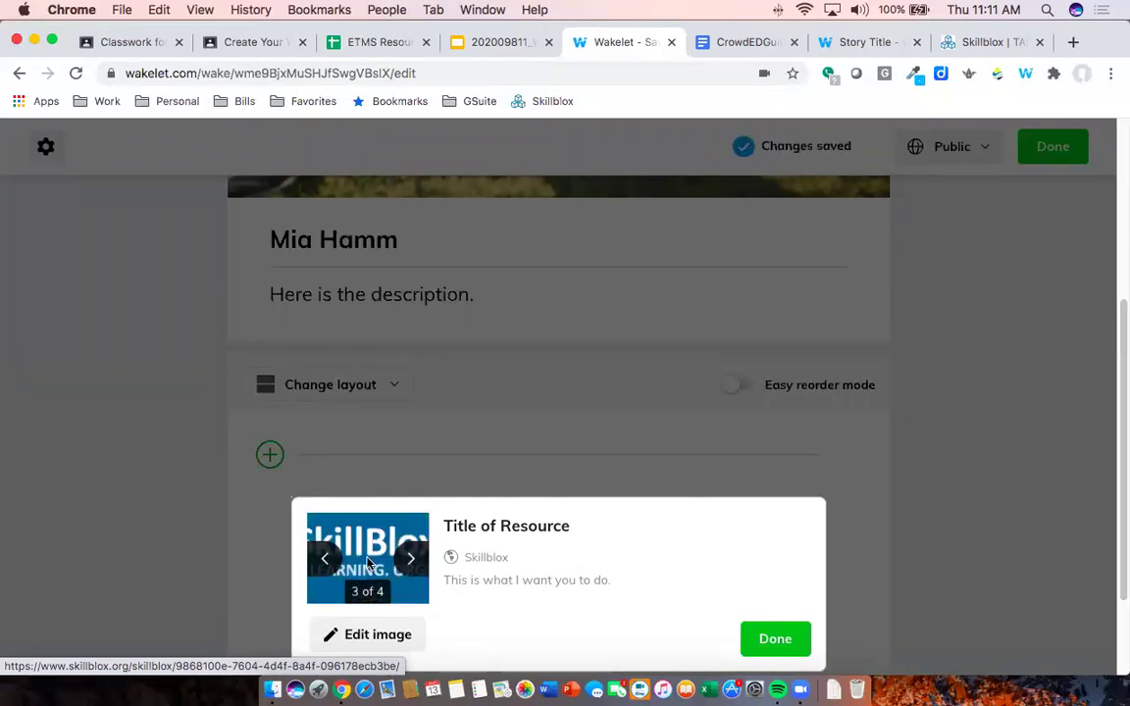
{"action": "left_click", "coordinate": [410, 559]}
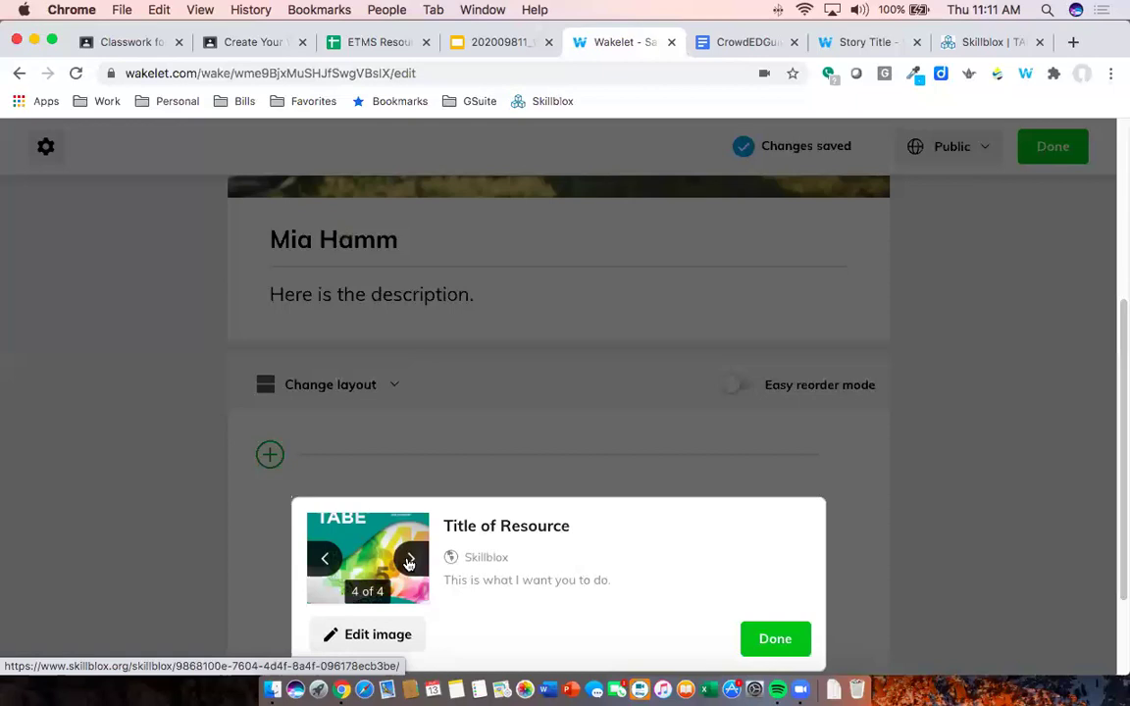
{"action": "left_click", "coordinate": [771, 639]}
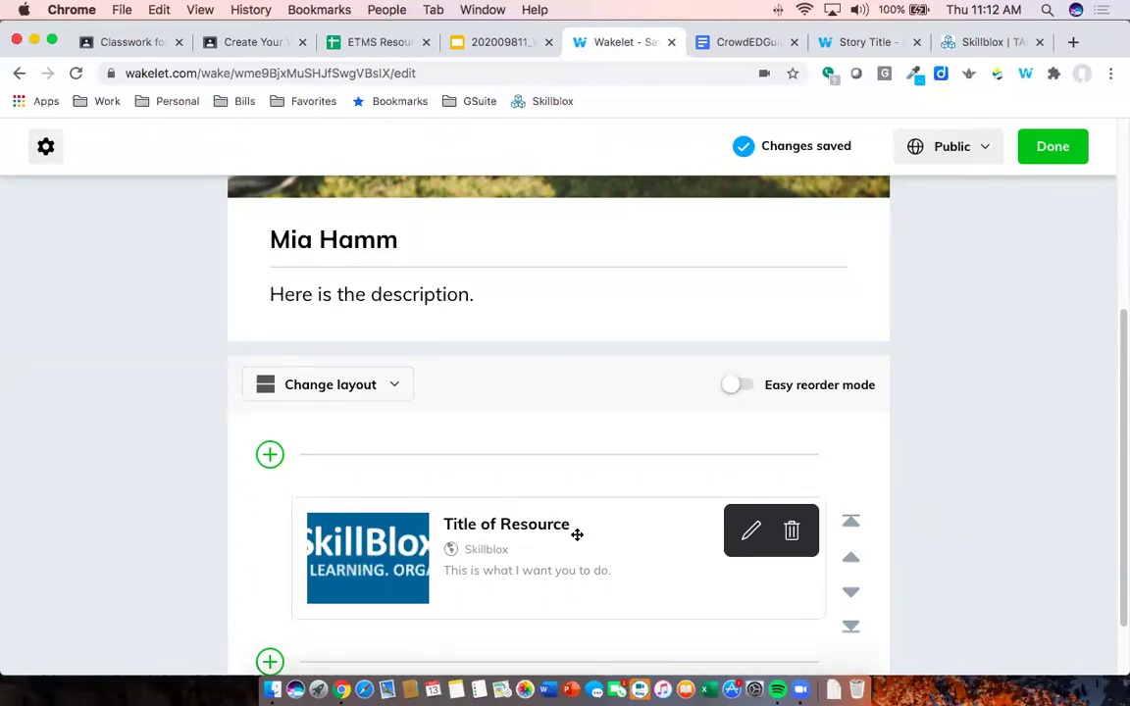
{"action": "scroll", "coordinate": [575, 528], "scroll_direction": "down", "scroll_amount": 2}
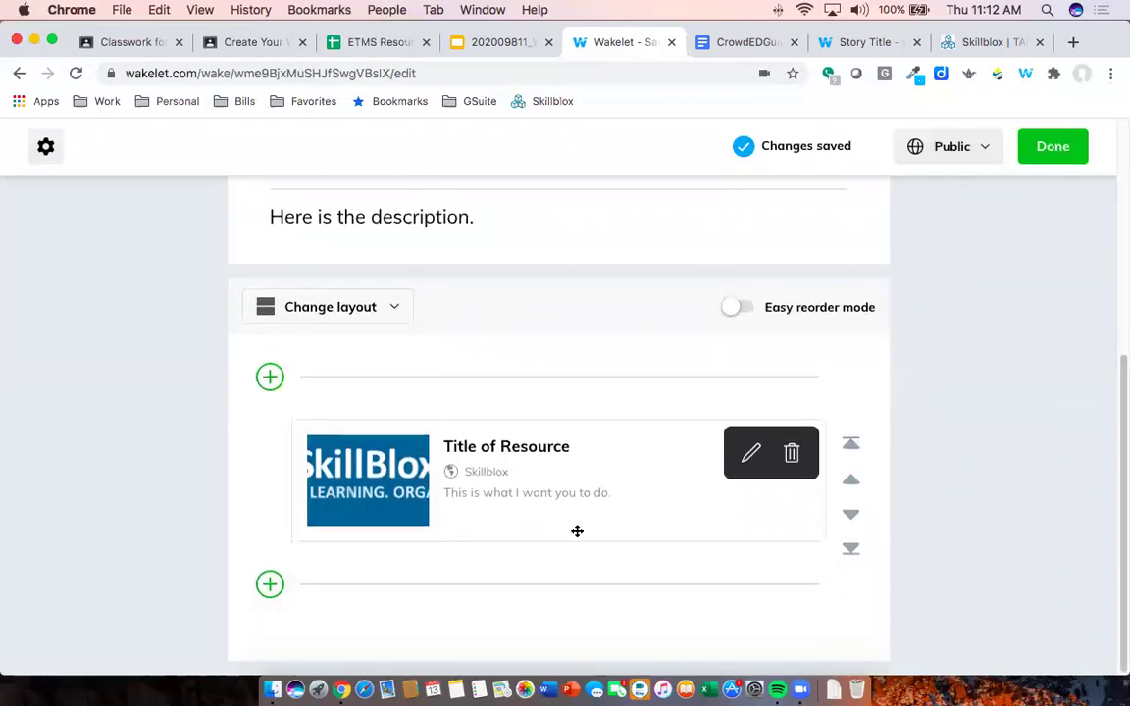
Search YouTube from the collection for 'Crowded Learning', then clear the search text
{"action": "left_click", "coordinate": [270, 585]}
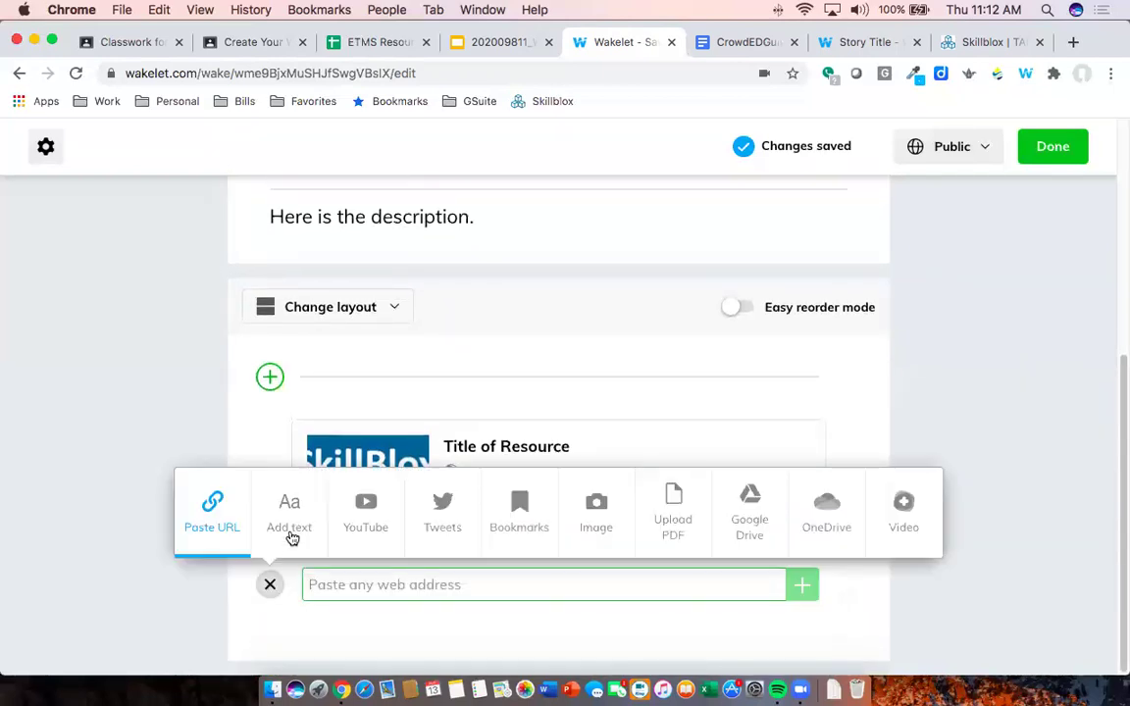
{"action": "left_click", "coordinate": [368, 508]}
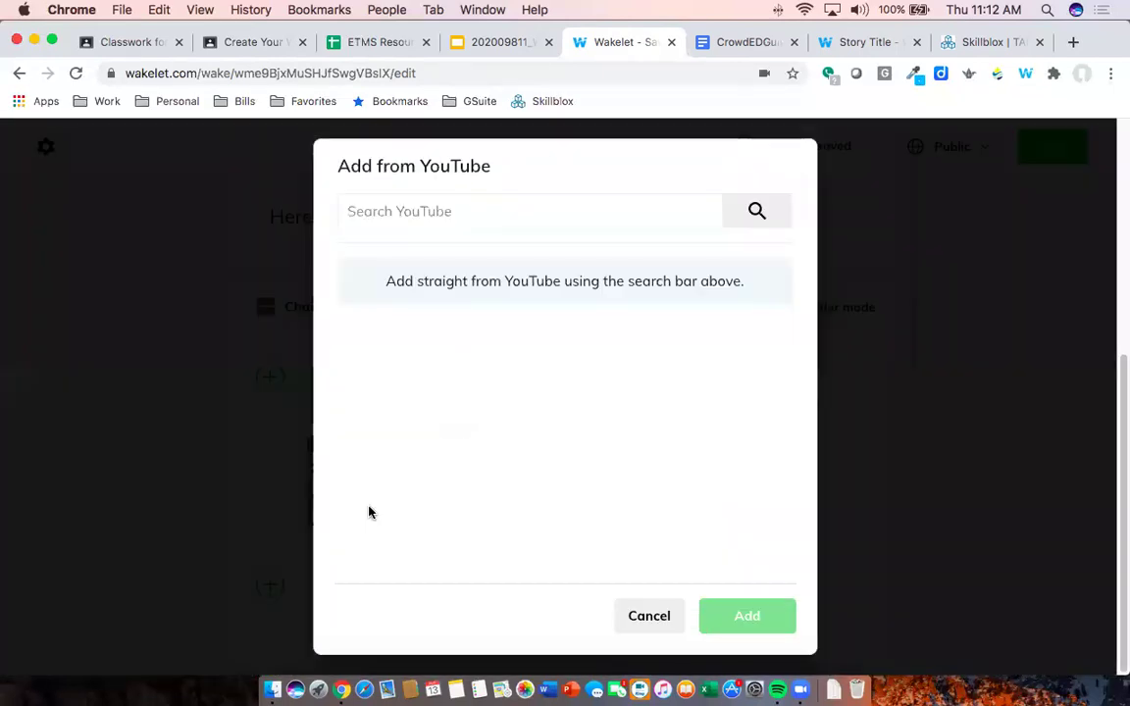
{"action": "left_click", "coordinate": [474, 209]}
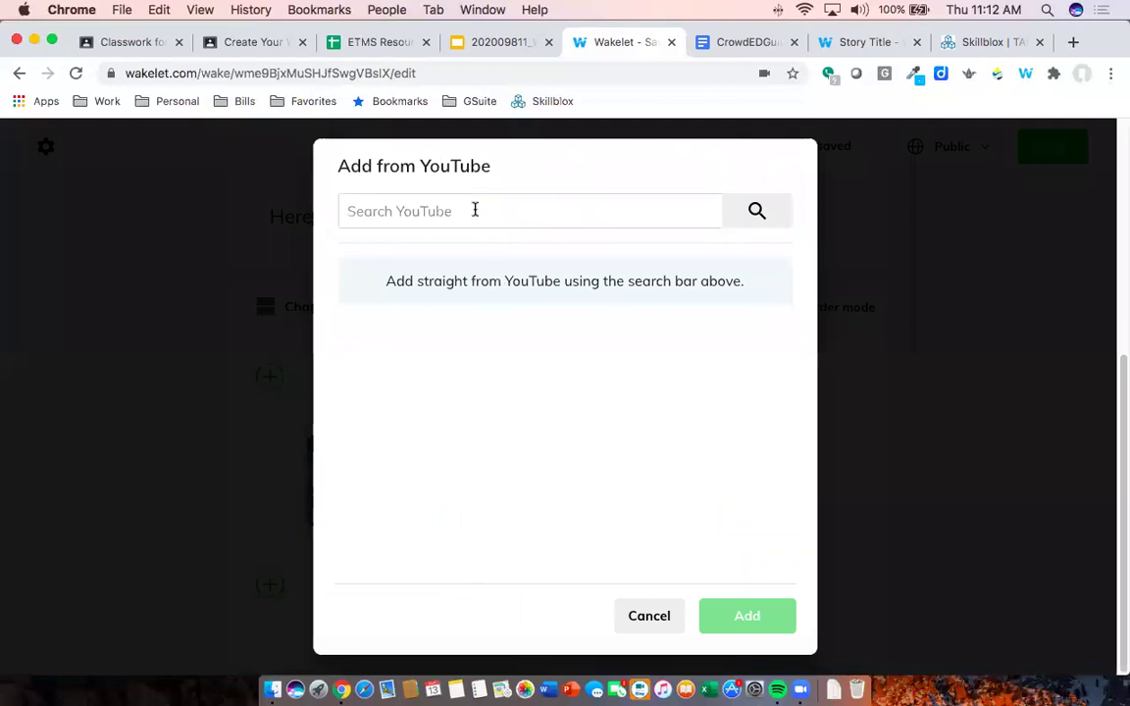
{"action": "type", "text": "Crowced"}
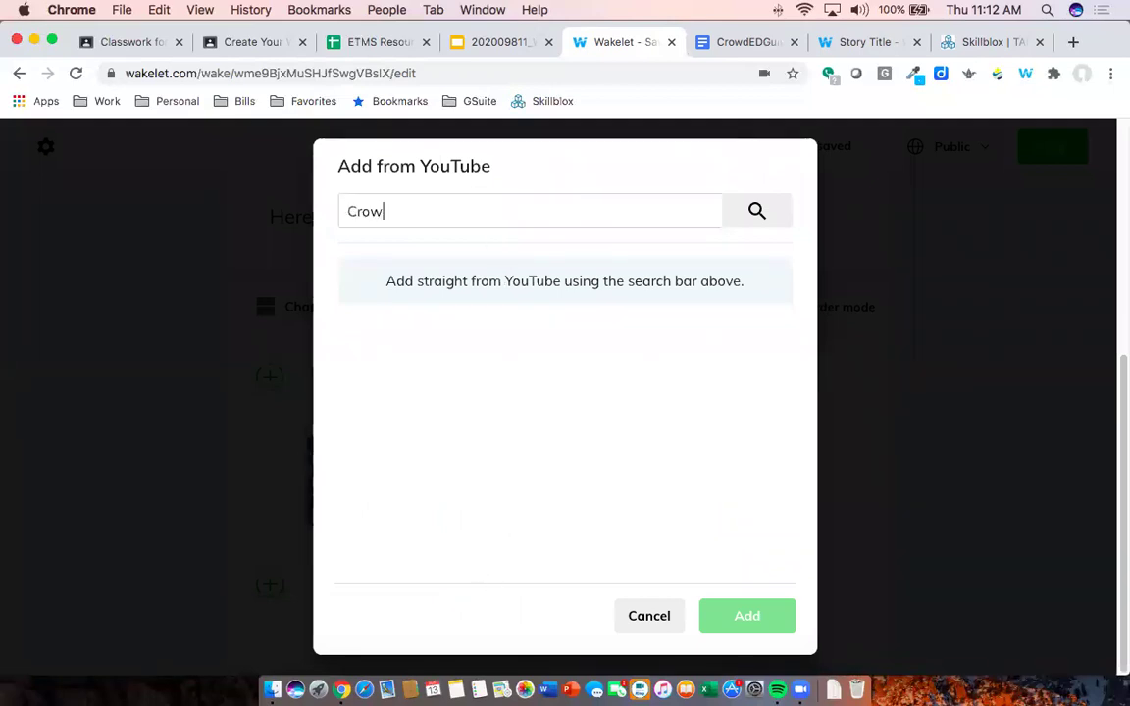
{"action": "key", "text": "BackSpace"}
{"action": "key", "text": "BackSpace"}
{"action": "key", "text": "BackSpace"}
{"action": "type", "text": "ded Learn"}
{"action": "key", "text": "Return"}
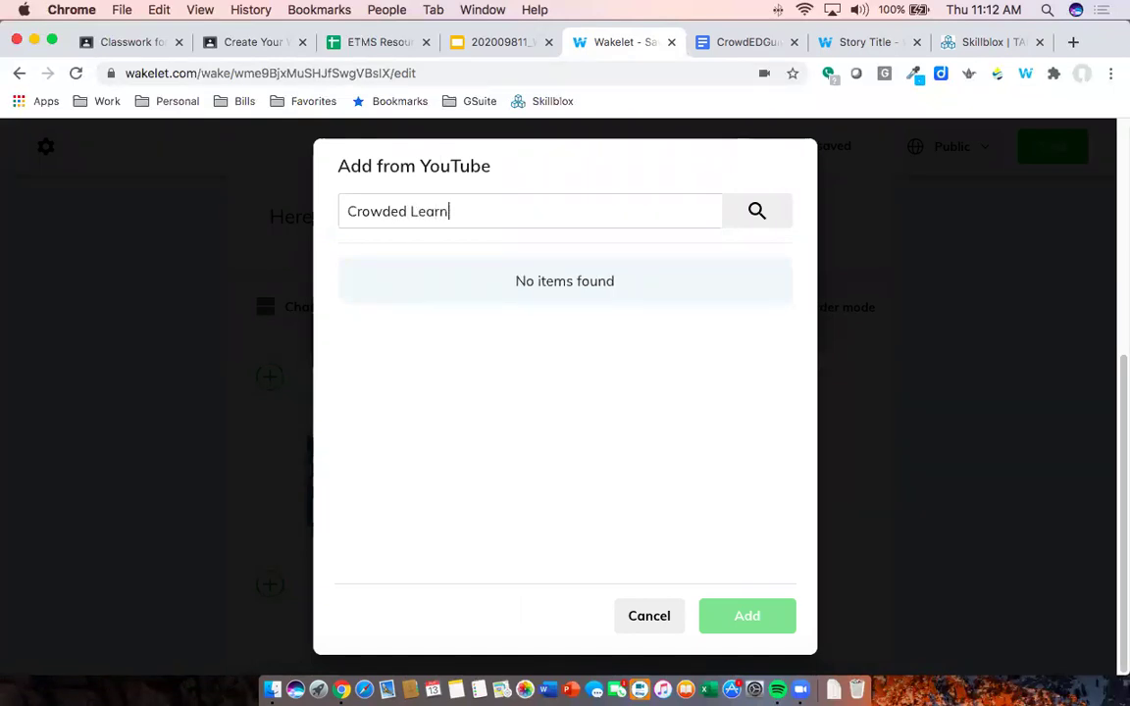
{"action": "type", "text": "ing"}
{"action": "left_click_drag", "start_coordinate": [488, 212], "coordinate": [295, 202]}
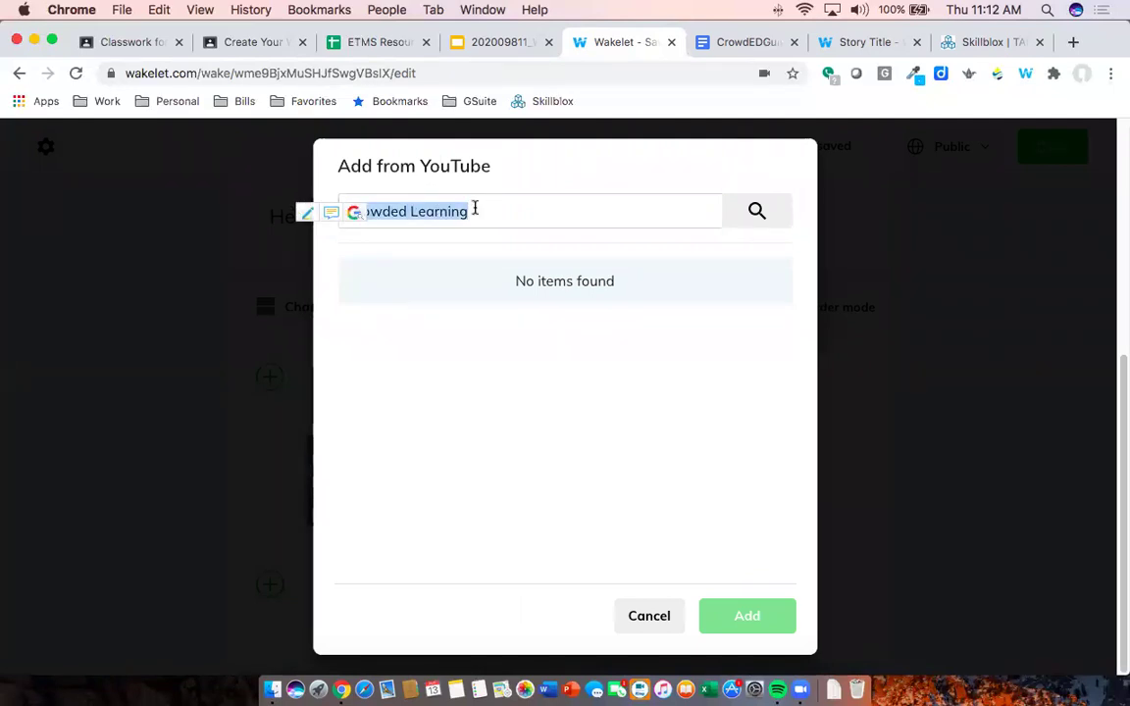
{"action": "key", "text": "BackSpace"}
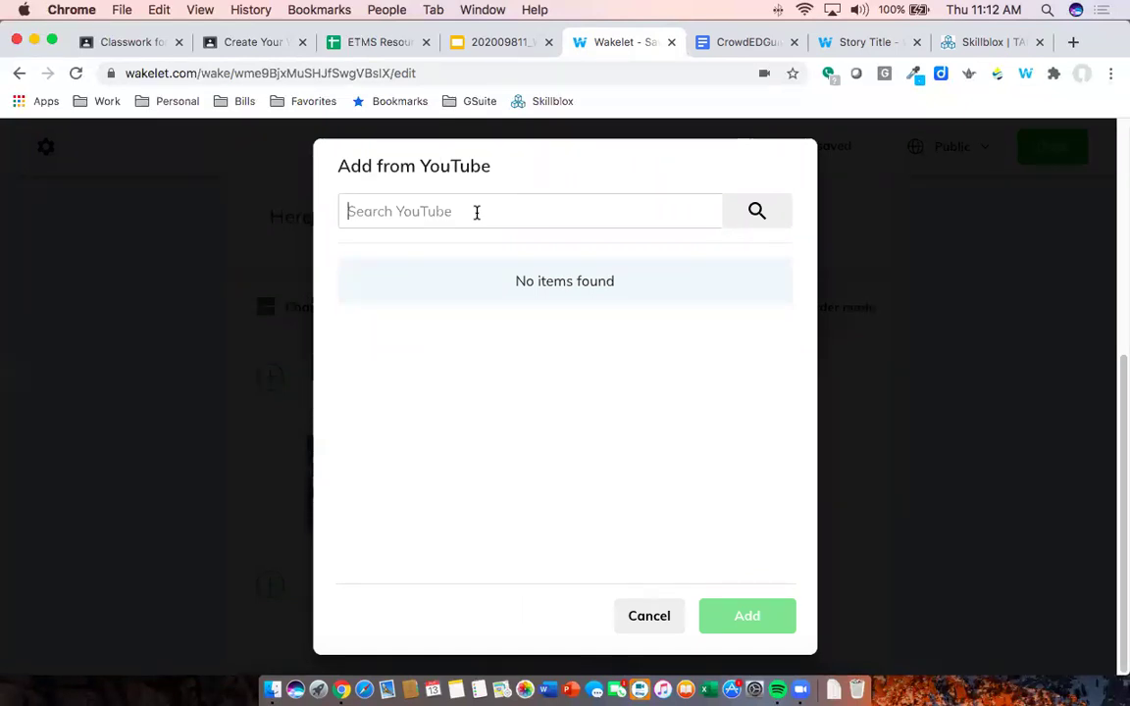
Check the ETMS collection for reference, then cancel the YouTube search without adding anything
{"action": "left_click", "coordinate": [863, 43]}
{"action": "scroll", "coordinate": [629, 323], "scroll_direction": "down", "scroll_amount": 3}
{"action": "scroll", "coordinate": [630, 323], "scroll_direction": "up", "scroll_amount": 3}
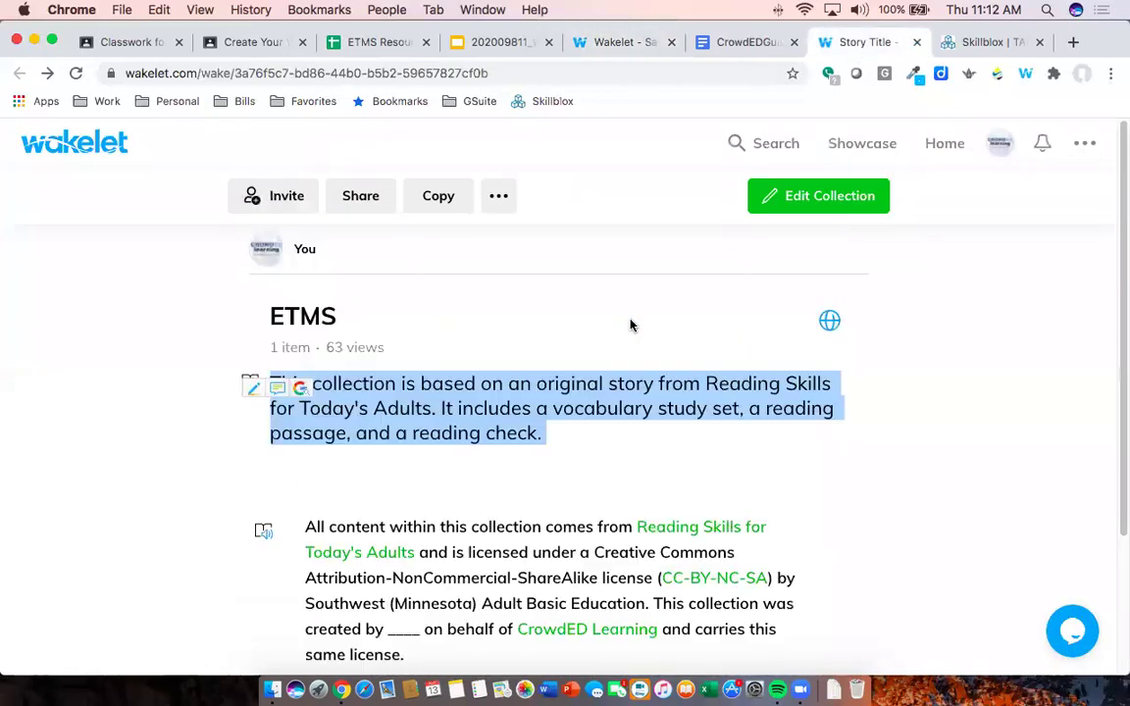
{"action": "left_click", "coordinate": [618, 39]}
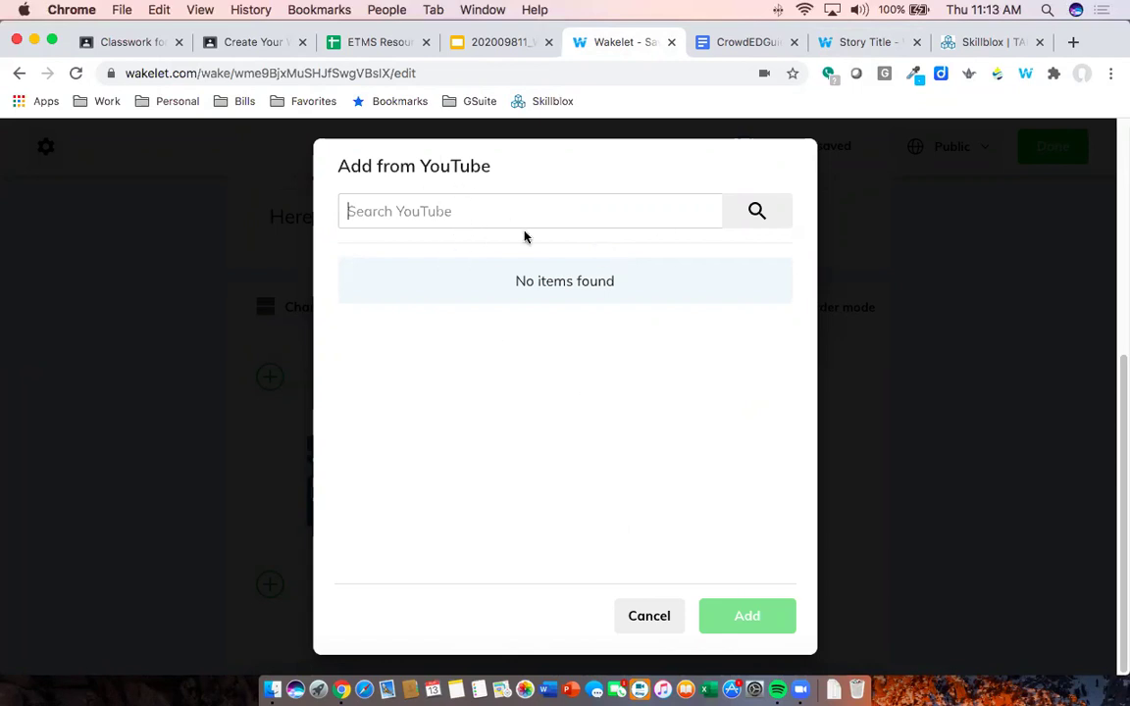
{"action": "left_click", "coordinate": [640, 615]}
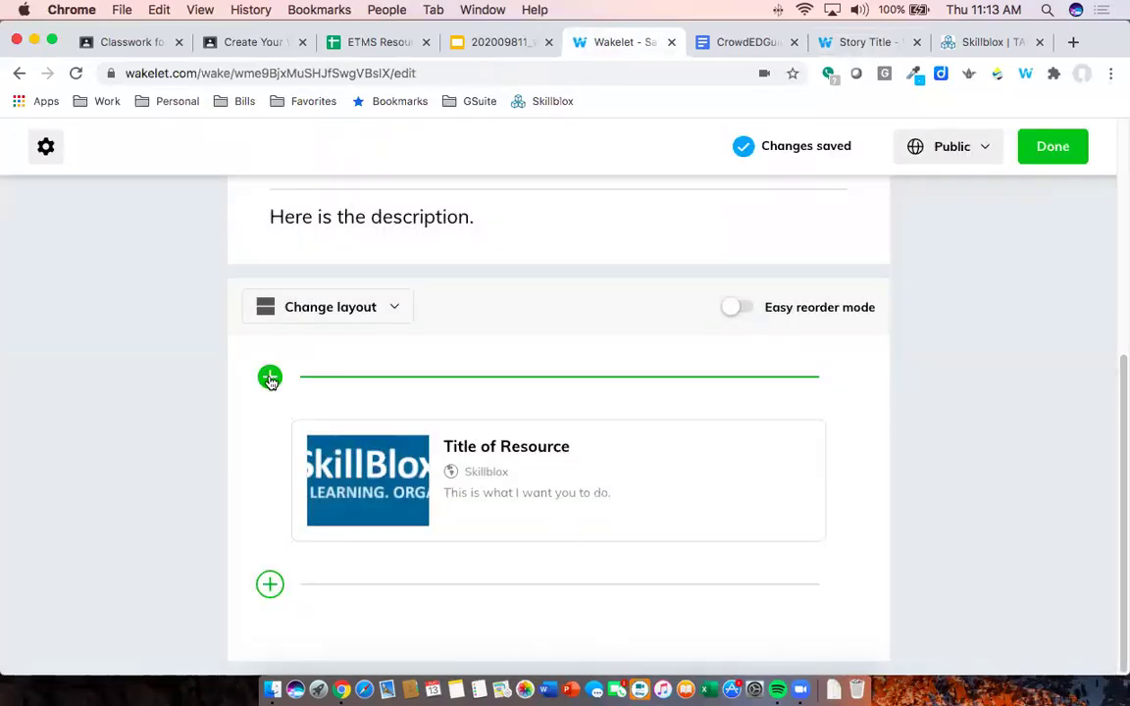
{"action": "mouse_move", "coordinate": [365, 409]}
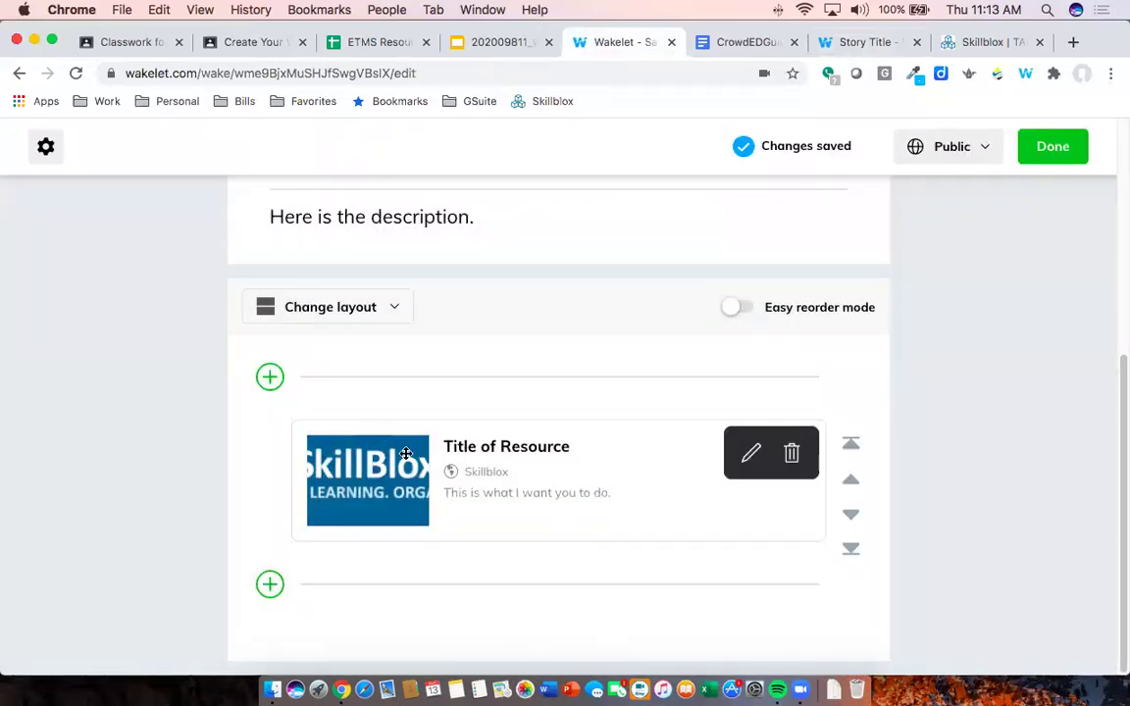
Search Google in a new tab for 'crowded learning youtube'
{"action": "left_click", "coordinate": [1073, 42]}
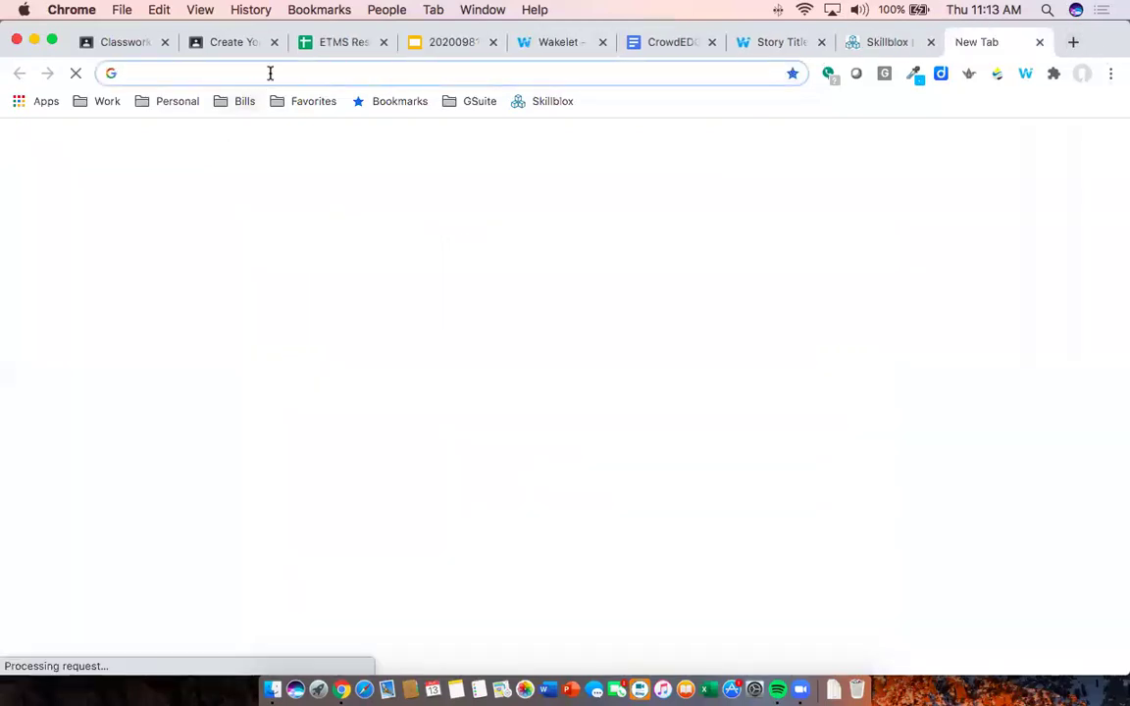
{"action": "type", "text": "r"}
{"action": "key", "text": "BackSpace"}
{"action": "type", "text": "crow"}
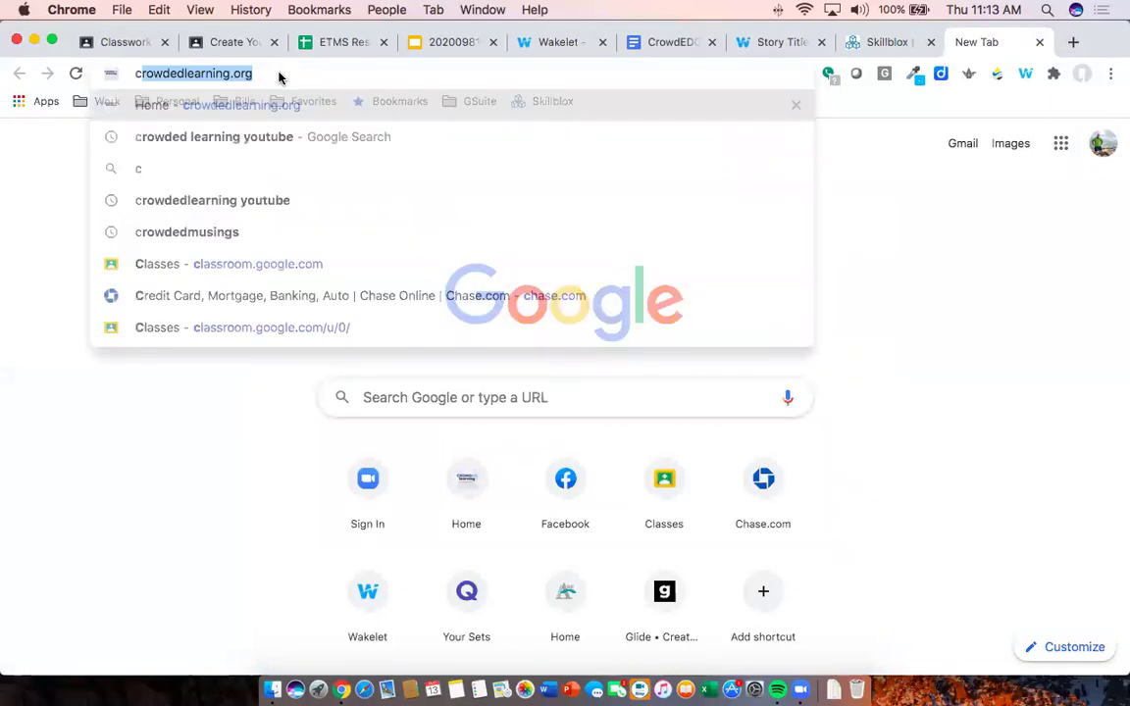
{"action": "type", "text": "de"}
{"action": "key", "text": "BackSpace"}
{"action": "key", "text": "BackSpace"}
{"action": "type", "text": "w"}
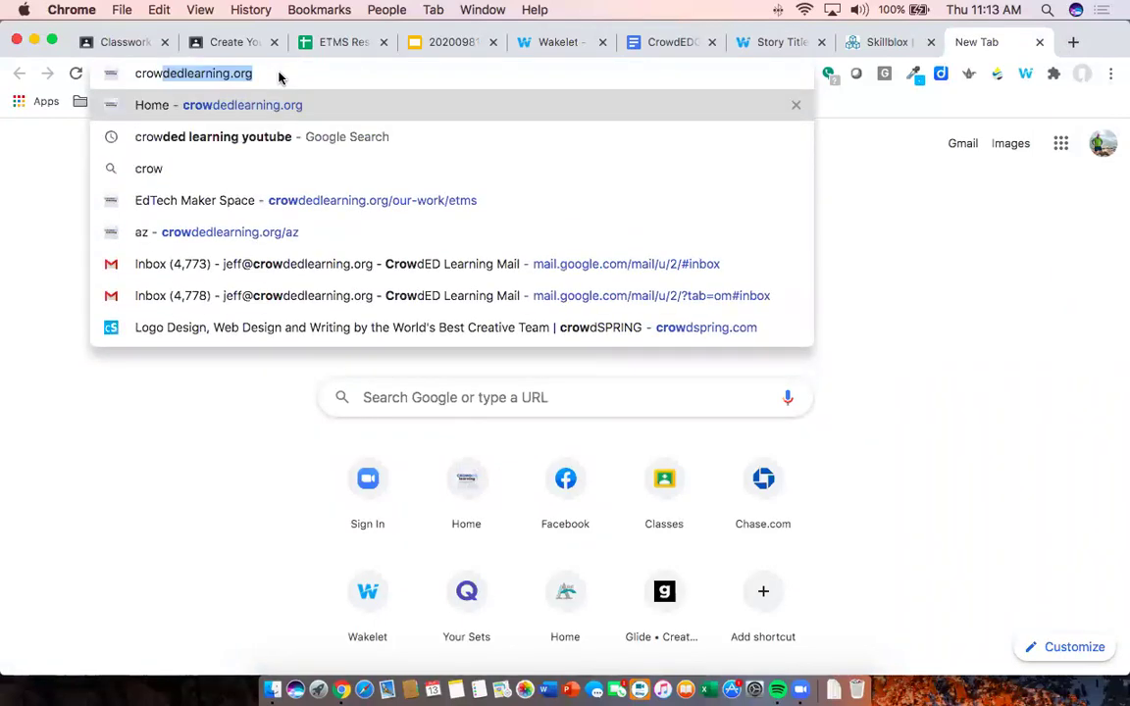
{"action": "type", "text": "ded larning y"}
{"action": "key", "text": "BackSpace"}
{"action": "key", "text": "BackSpace"}
{"action": "key", "text": "BackSpace"}
{"action": "key", "text": "BackSpace"}
{"action": "key", "text": "BackSpace"}
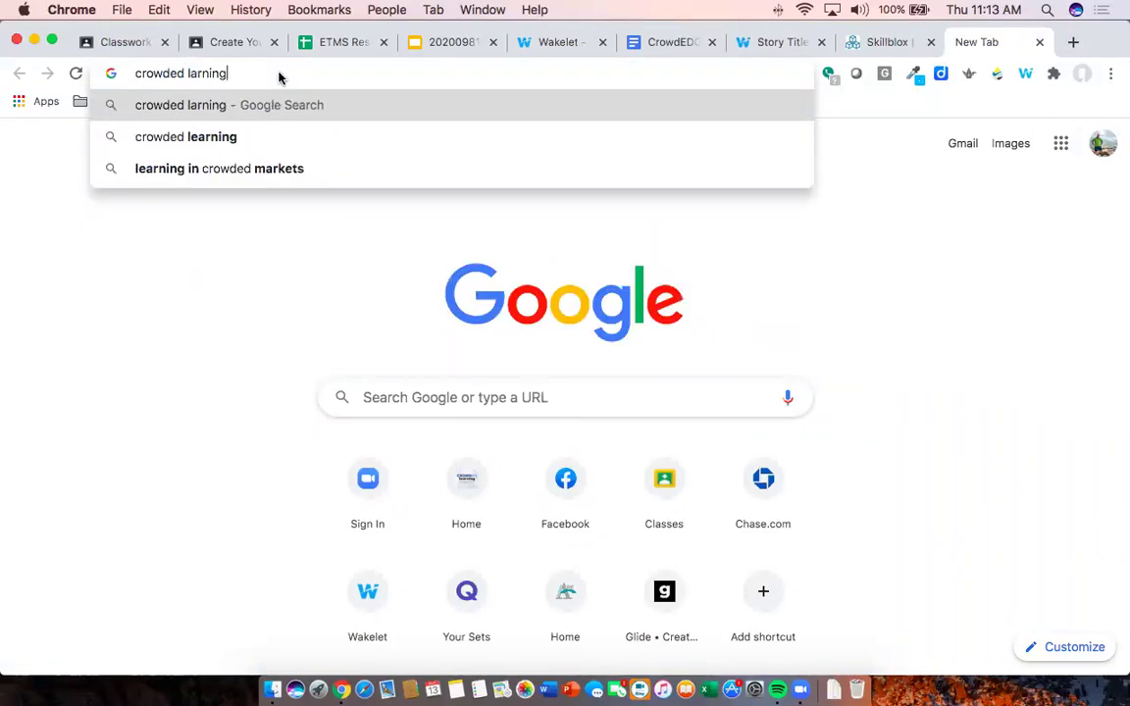
{"action": "key", "text": "BackSpace"}
{"action": "key", "text": "BackSpace"}
{"action": "key", "text": "BackSpace"}
{"action": "type", "text": "earn"}
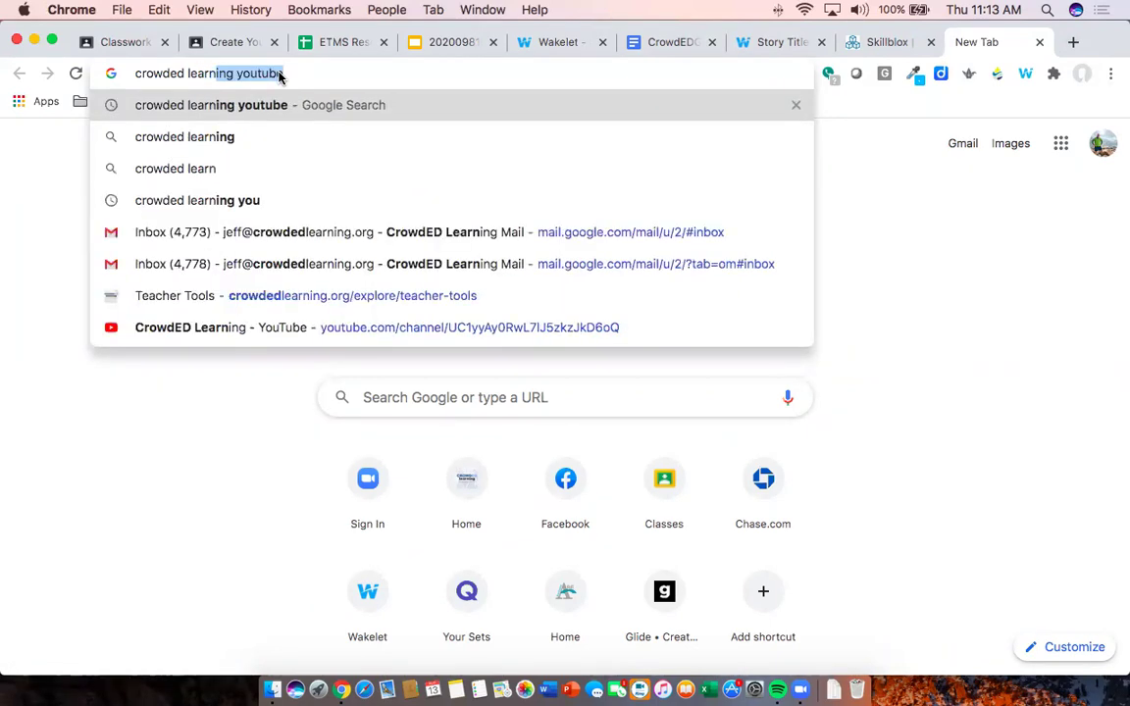
{"action": "key", "text": "Return"}
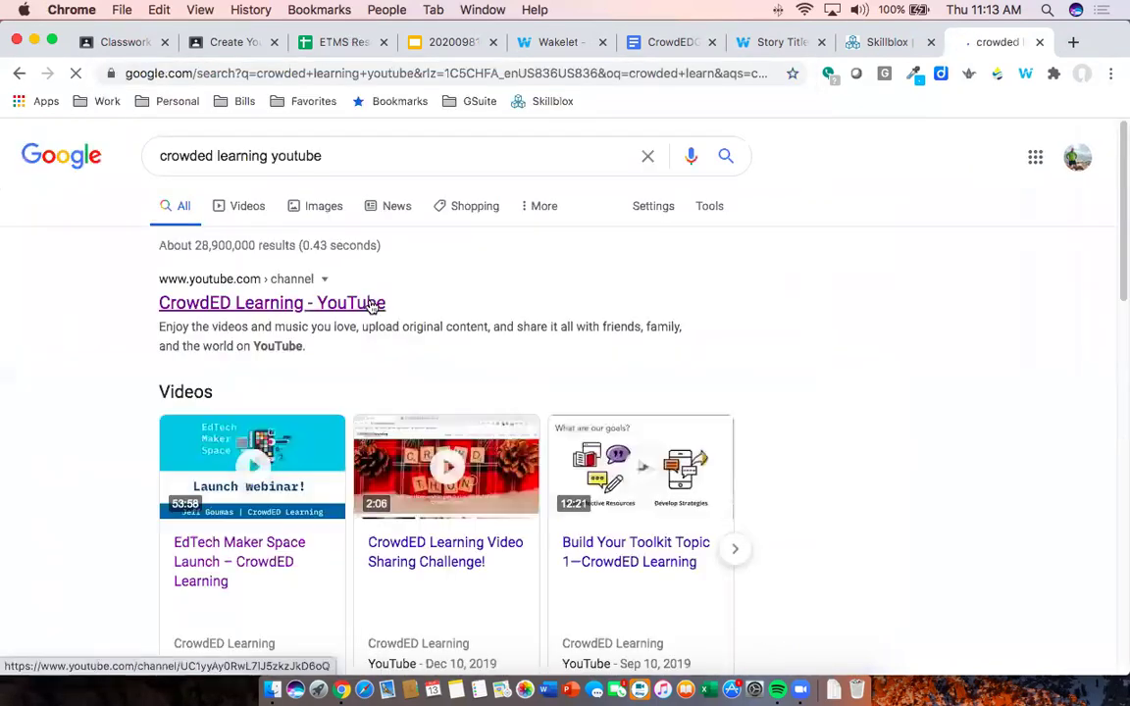
Copy the share link of the 'EdTech Maker Space Launch – CrowdED Learning' video, then return to Wakelet
{"action": "scroll", "coordinate": [294, 359], "scroll_direction": "down", "scroll_amount": 5}
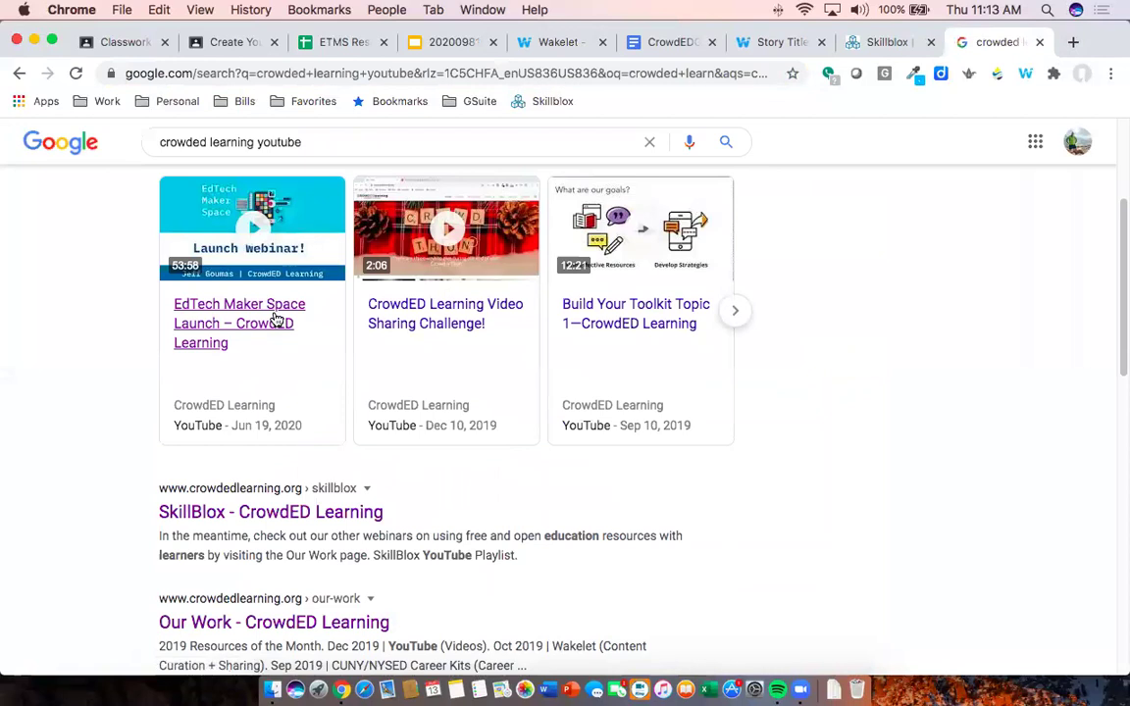
{"action": "left_click", "coordinate": [266, 335]}
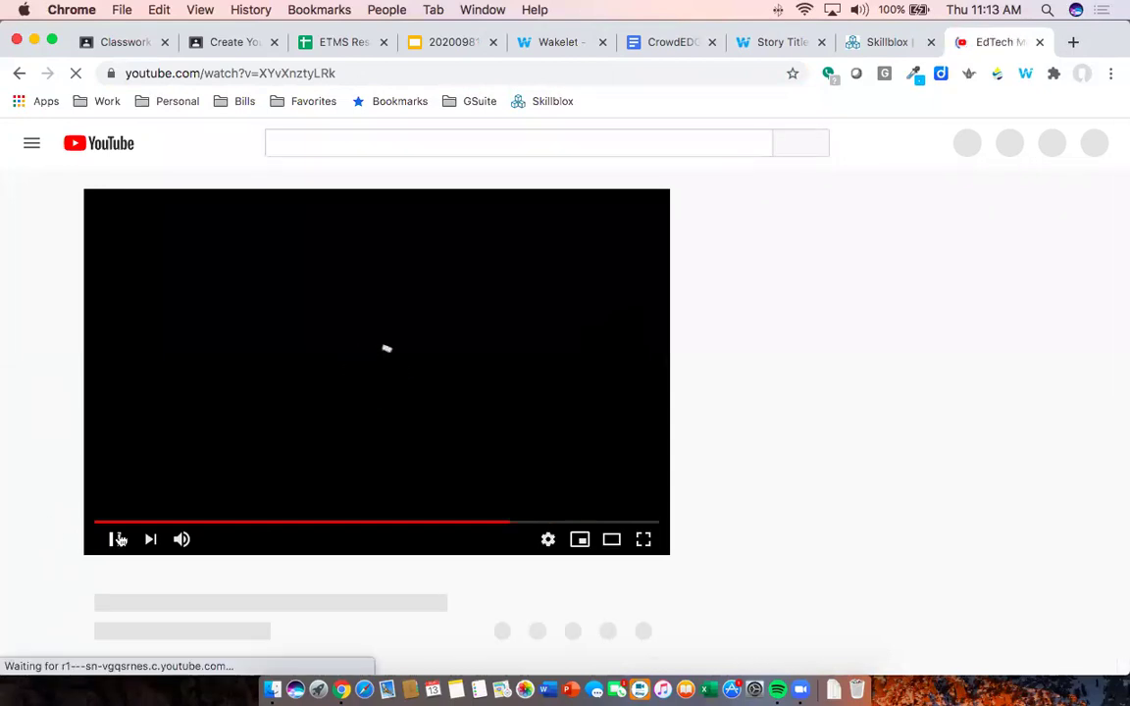
{"action": "scroll", "coordinate": [641, 487], "scroll_direction": "down", "scroll_amount": 1}
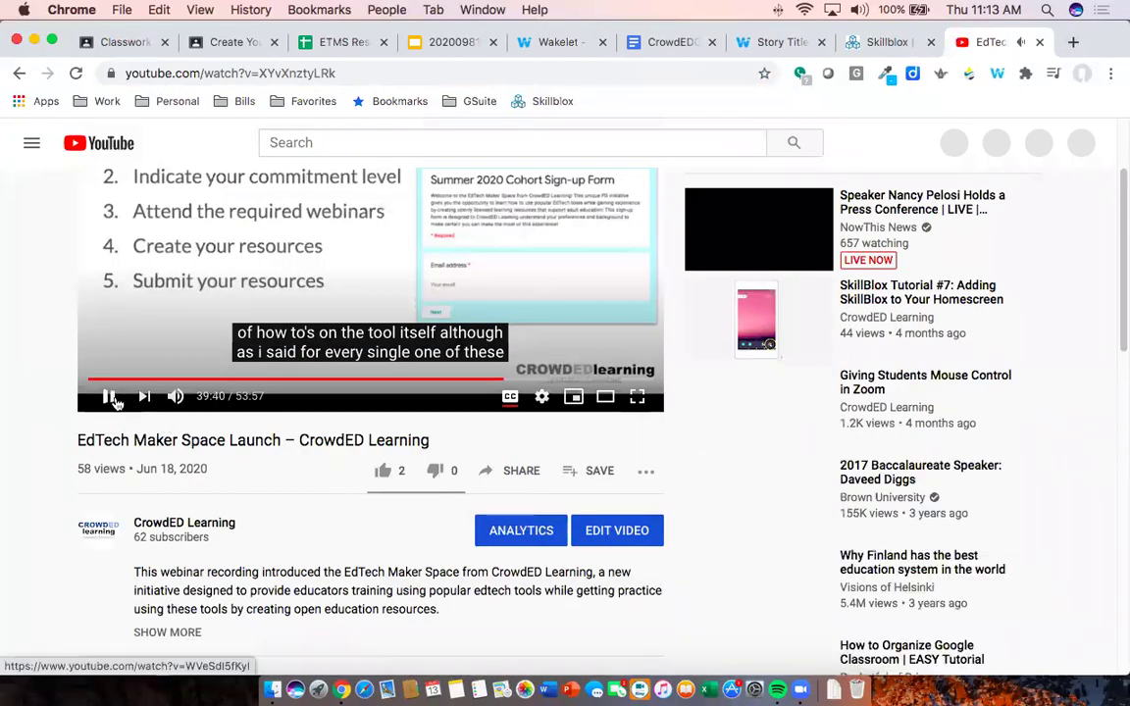
{"action": "left_click", "coordinate": [527, 471]}
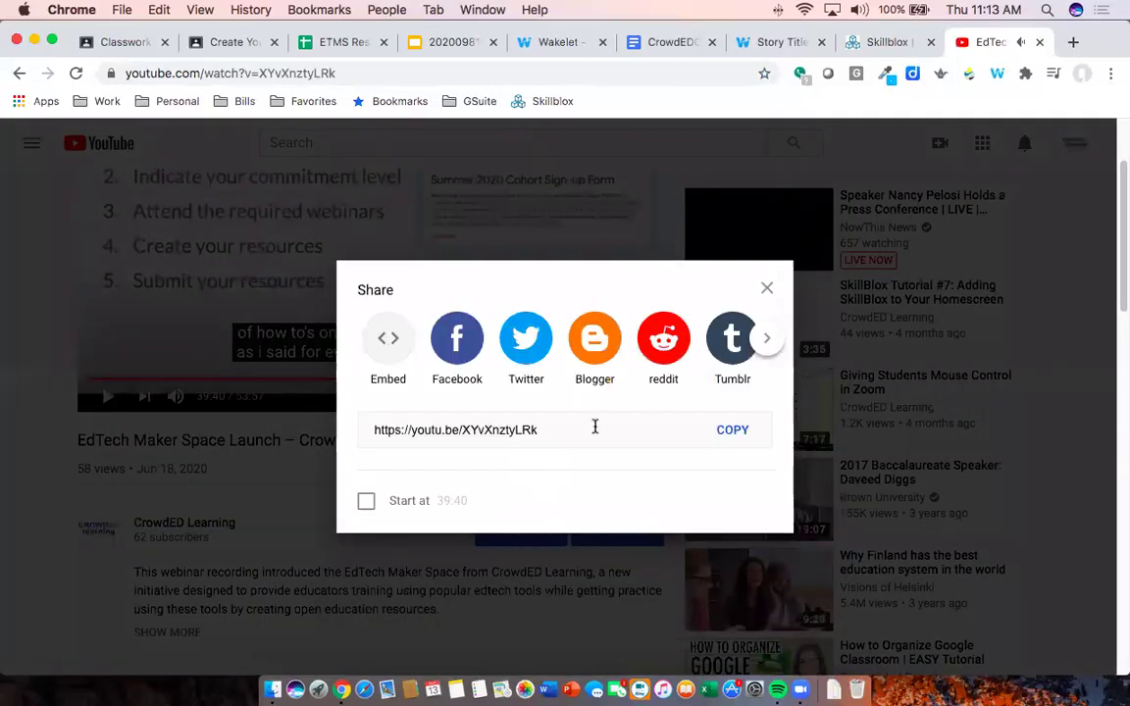
{"action": "left_click", "coordinate": [734, 431]}
{"action": "left_click", "coordinate": [769, 288]}
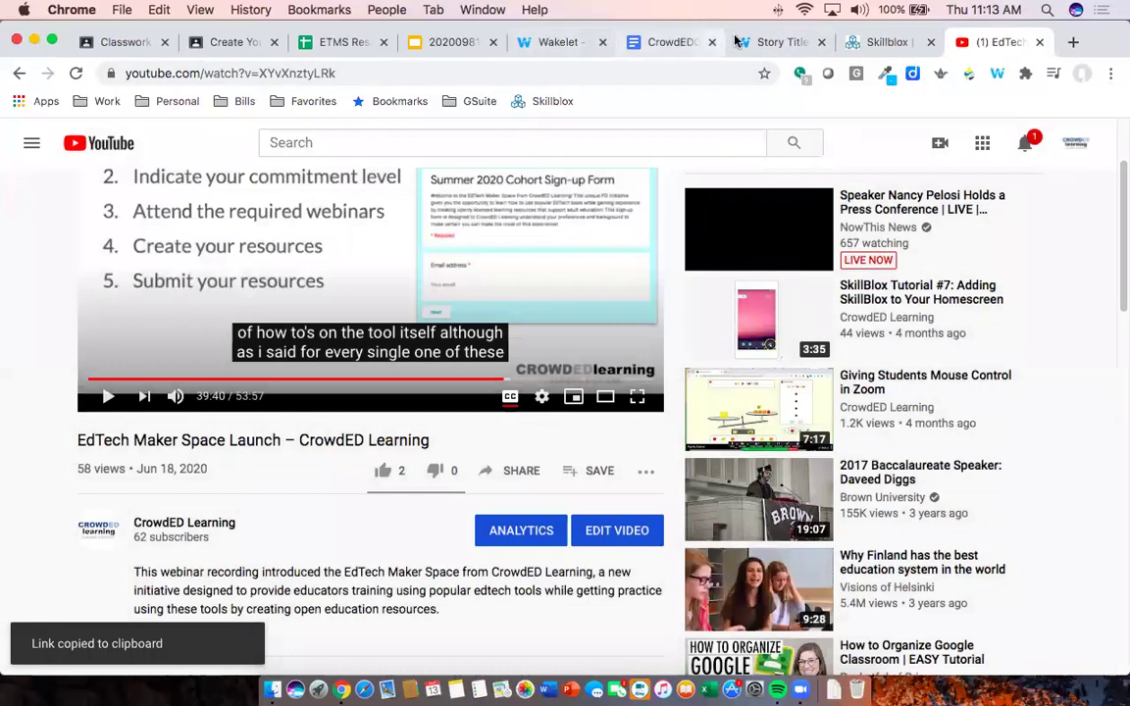
{"action": "left_click", "coordinate": [567, 43]}
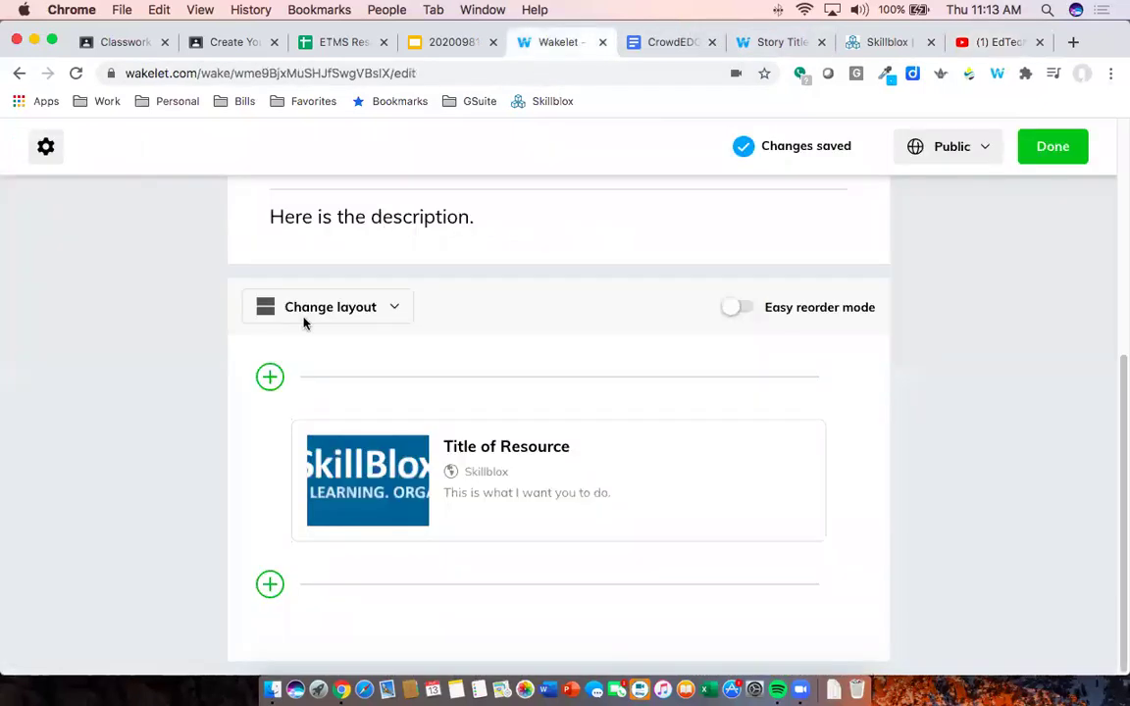
Paste the CrowdED EdTech Maker Space YouTube link as a new item below the Title of Resource card
{"action": "left_click", "coordinate": [270, 380]}
{"action": "left_click", "coordinate": [145, 371]}
{"action": "mouse_move", "coordinate": [512, 446]}
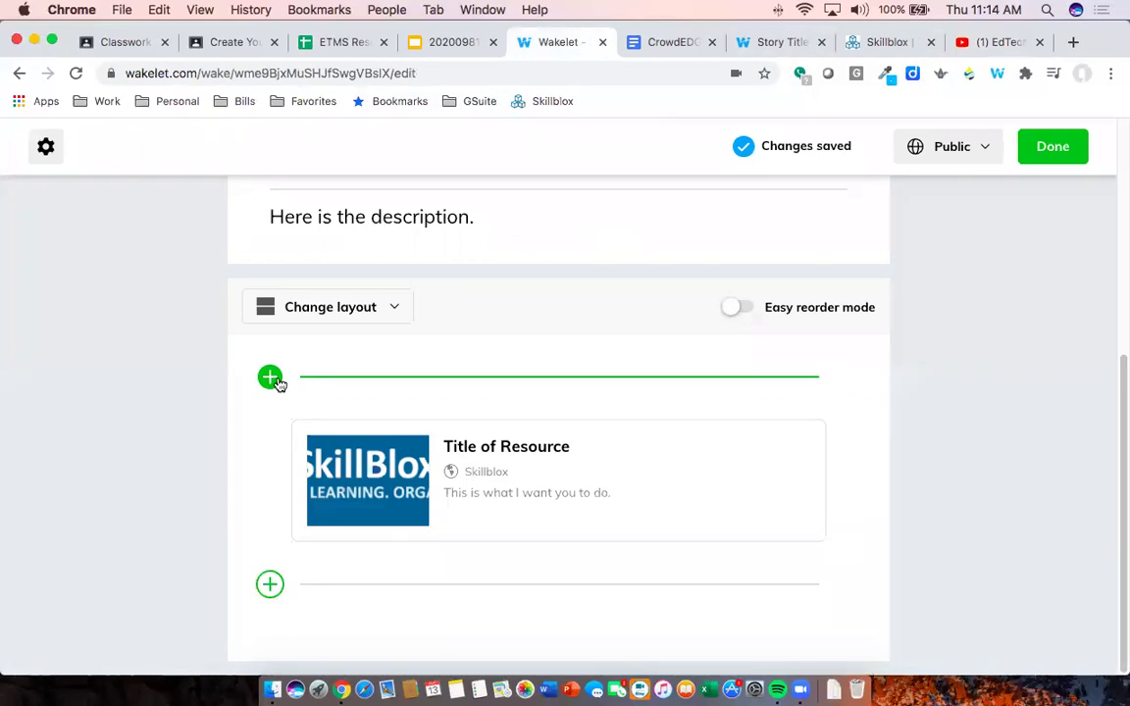
{"action": "left_click", "coordinate": [270, 588]}
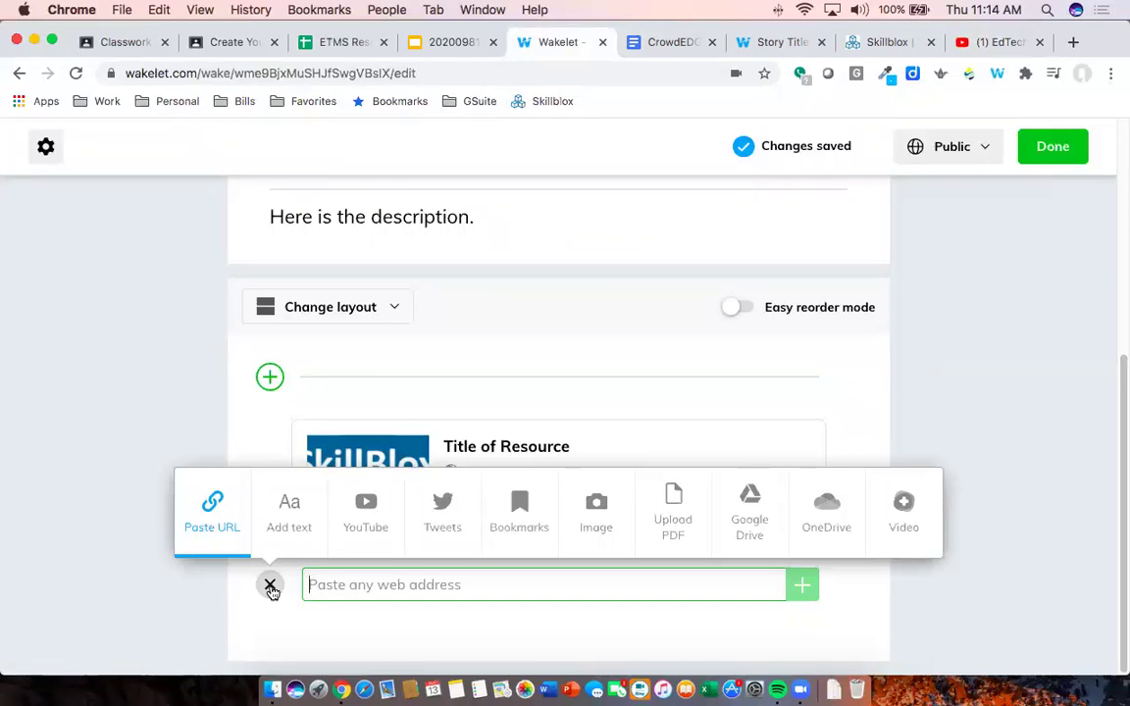
{"action": "key", "text": "super+v"}
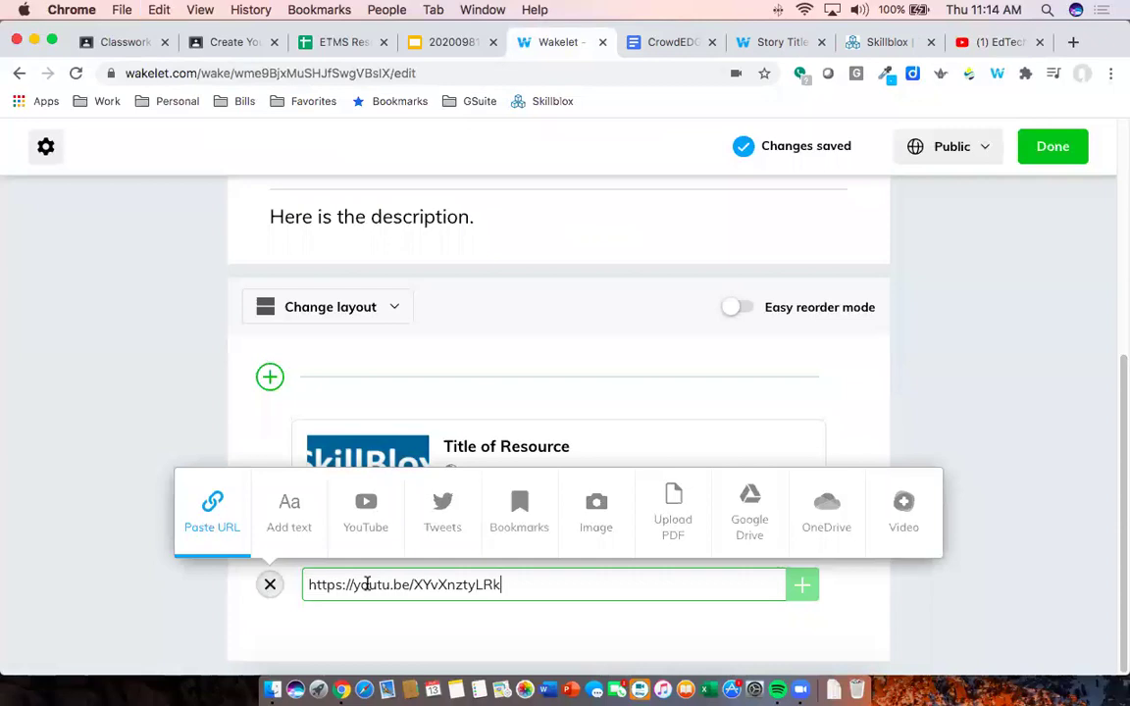
{"action": "key", "text": "Return"}
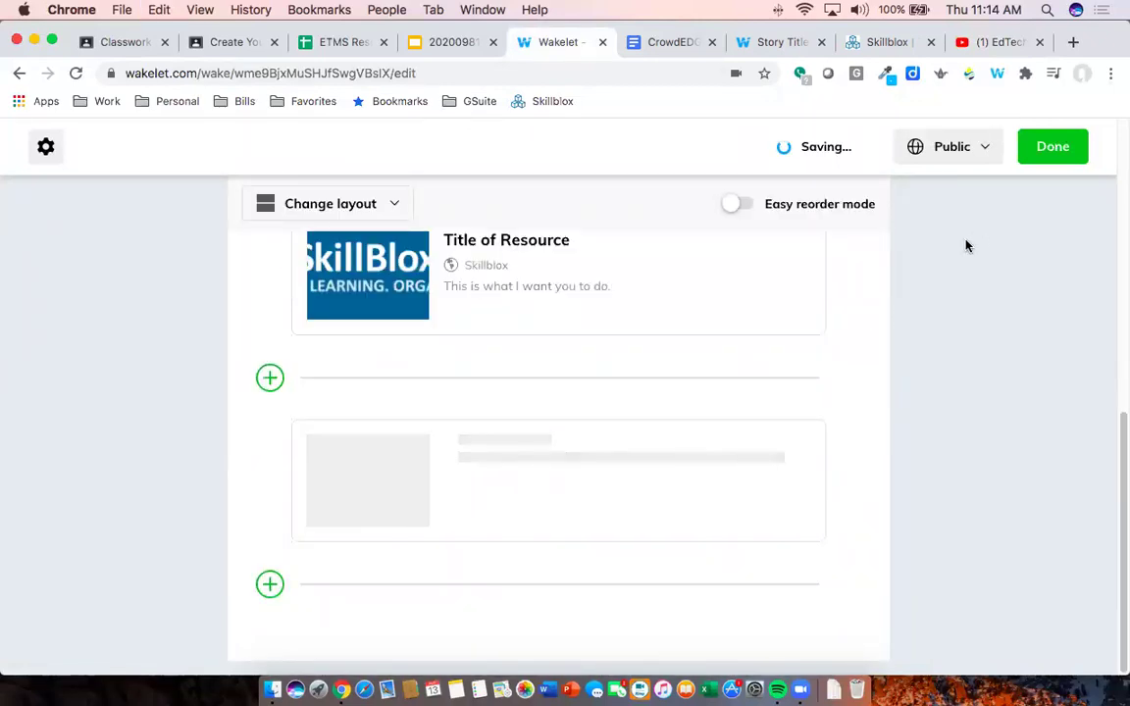
Rename the CrowdED video card to 'My Better Title'
{"action": "scroll", "coordinate": [602, 438], "scroll_direction": "down", "scroll_amount": 2}
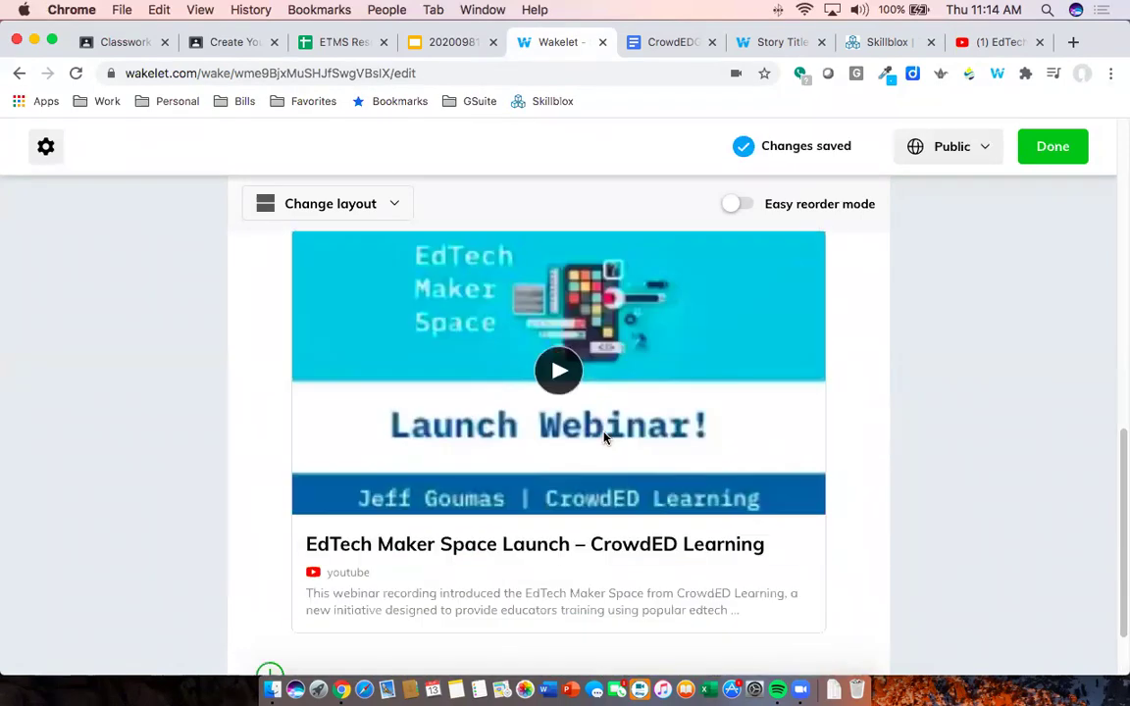
{"action": "scroll", "coordinate": [573, 412], "scroll_direction": "up", "scroll_amount": 1}
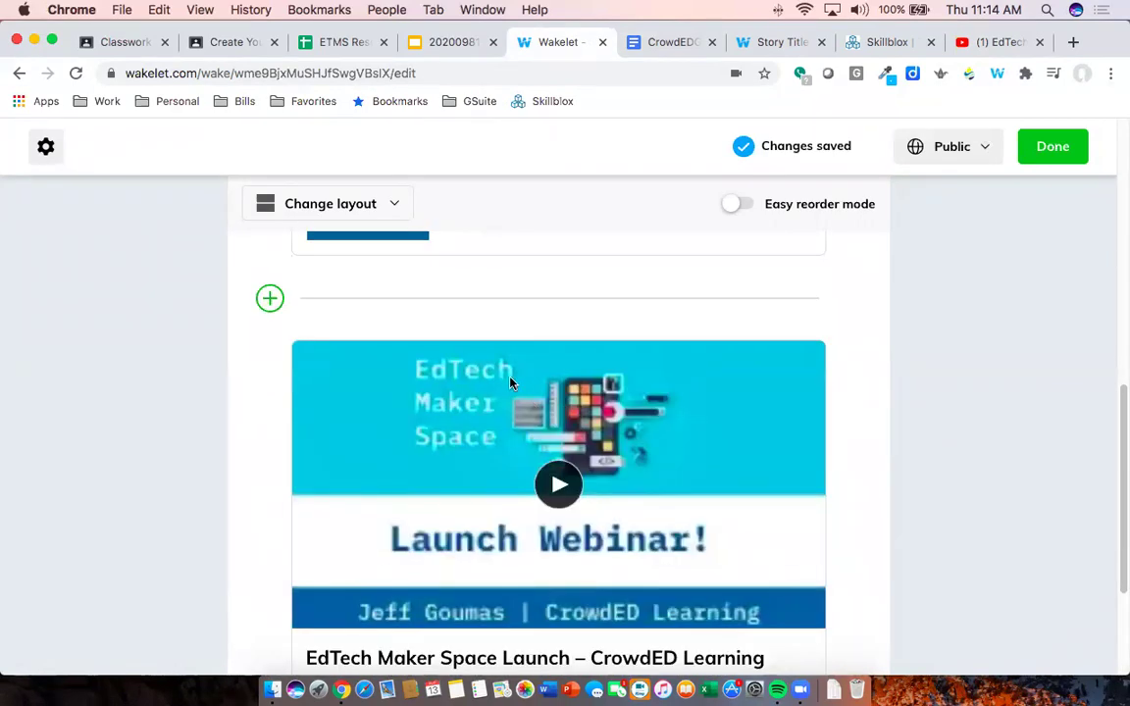
{"action": "scroll", "coordinate": [544, 432], "scroll_direction": "down", "scroll_amount": 1}
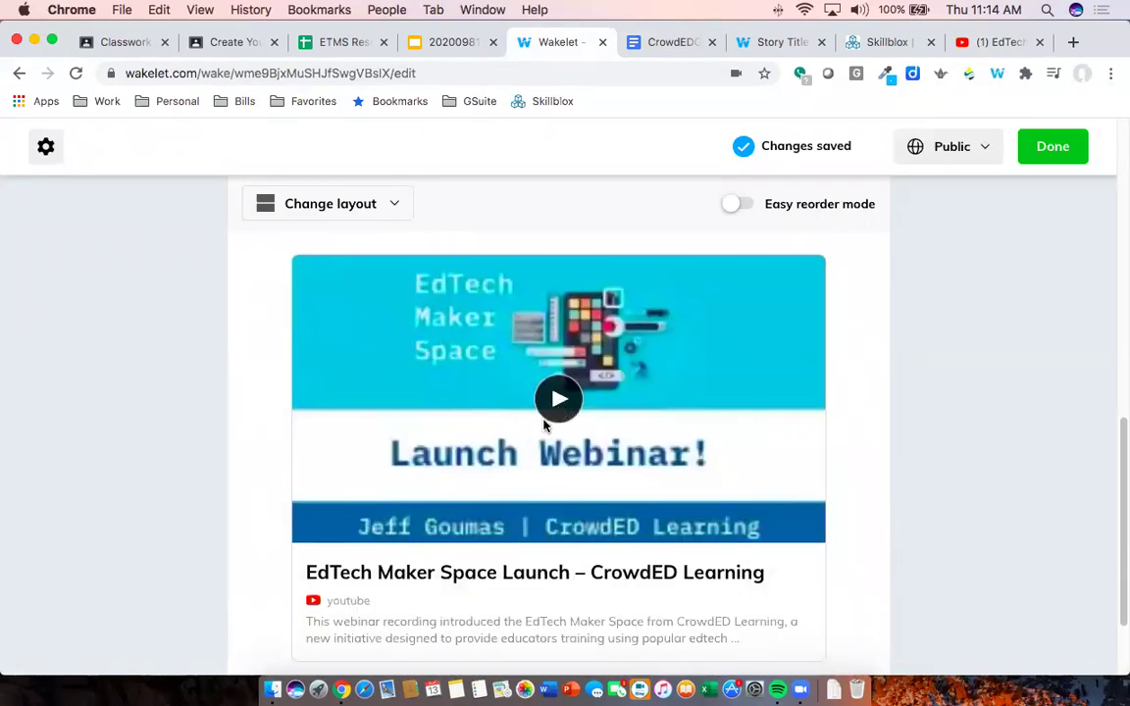
{"action": "scroll", "coordinate": [536, 431], "scroll_direction": "up", "scroll_amount": 1}
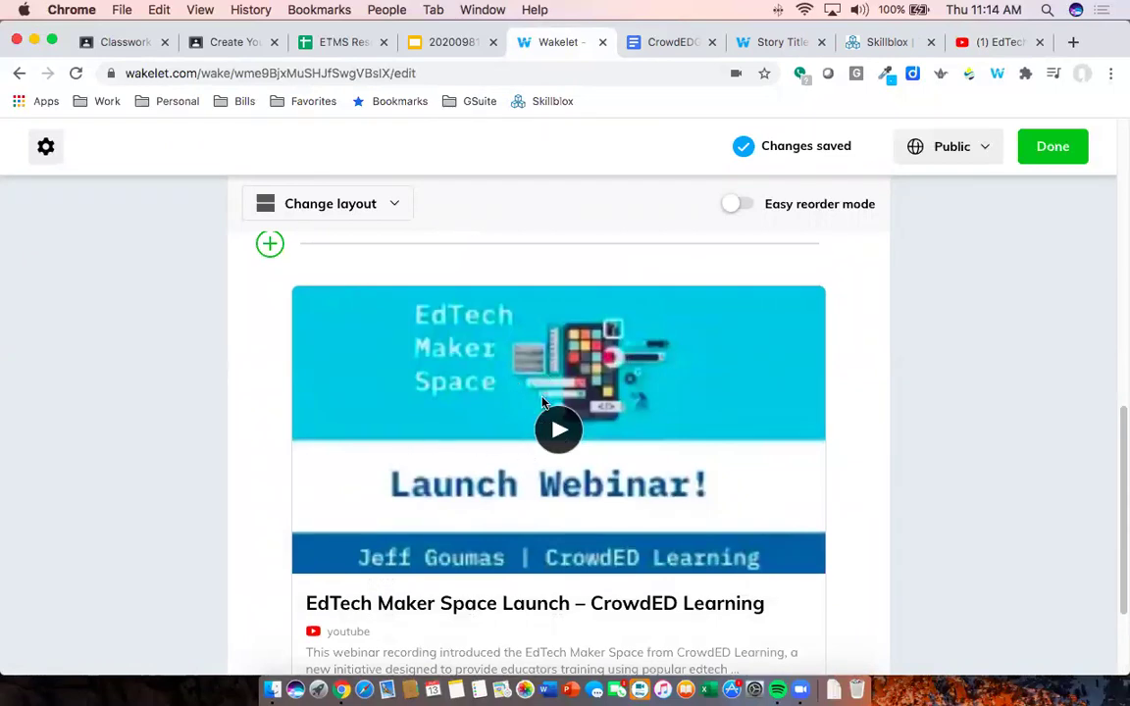
{"action": "scroll", "coordinate": [525, 443], "scroll_direction": "down", "scroll_amount": 2}
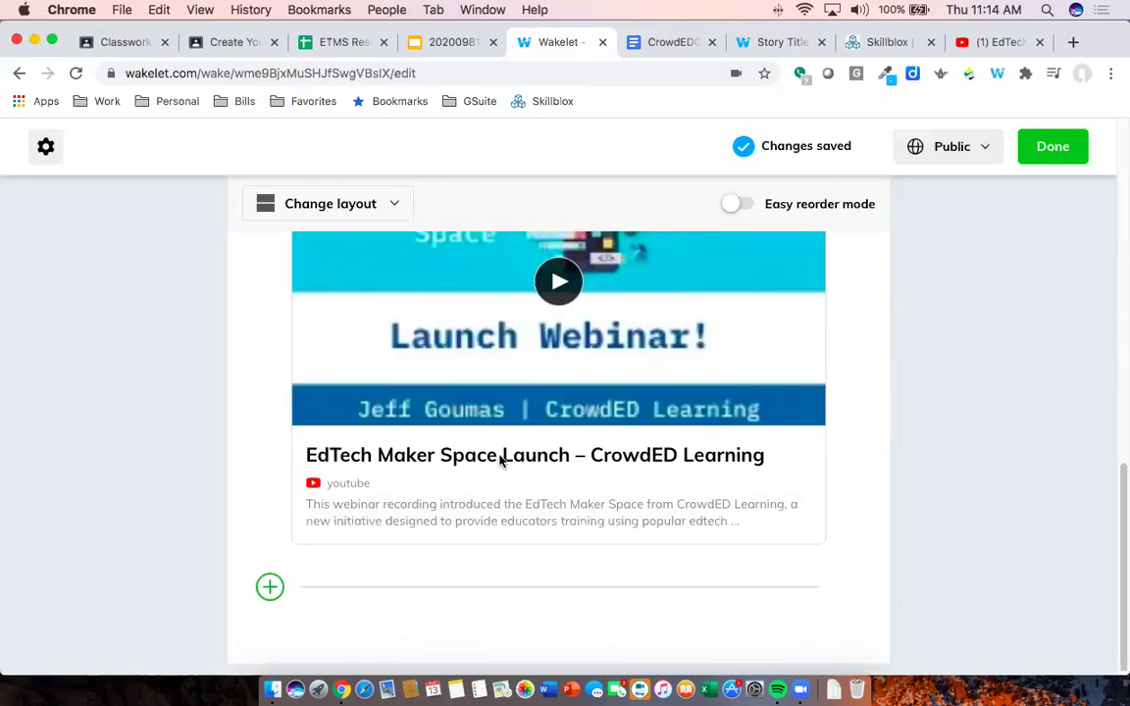
{"action": "scroll", "coordinate": [755, 283], "scroll_direction": "up", "scroll_amount": 1}
{"action": "scroll", "coordinate": [755, 283], "scroll_direction": "up", "scroll_amount": 3}
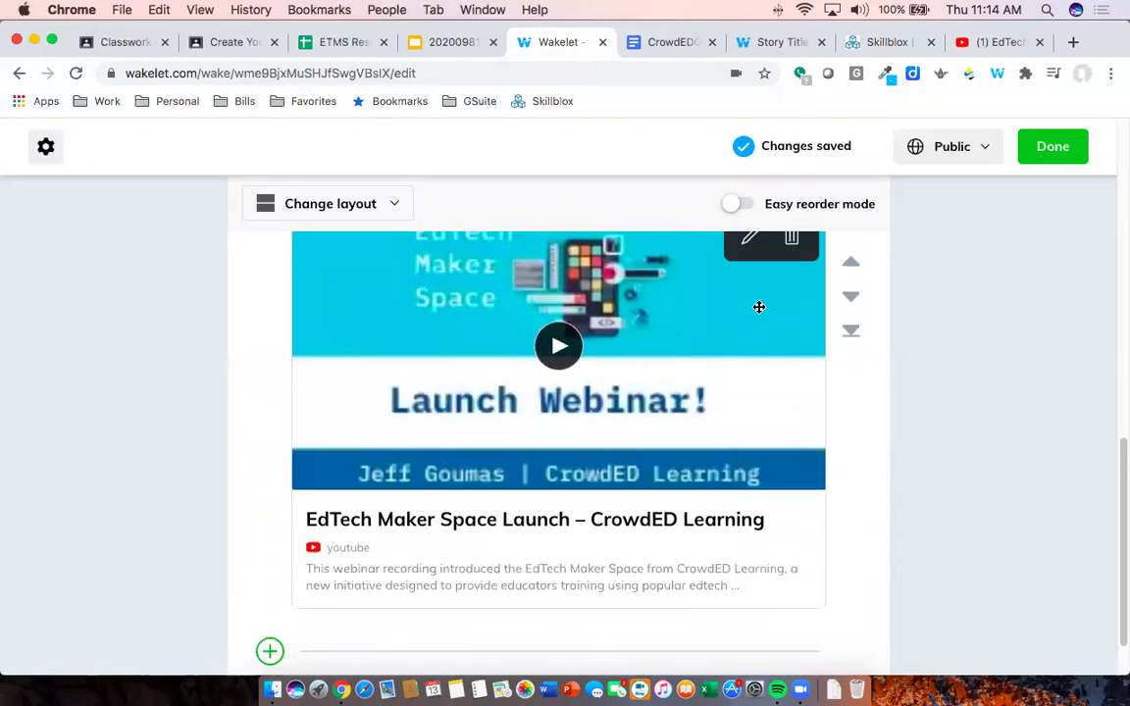
{"action": "left_click", "coordinate": [749, 287]}
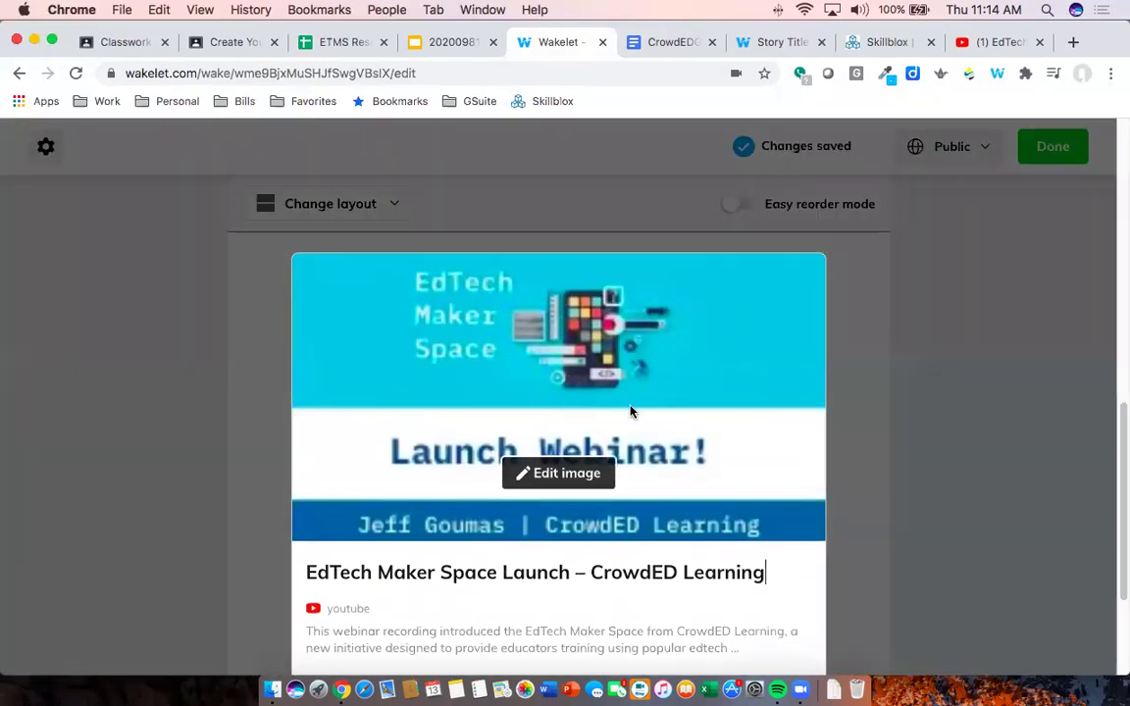
{"action": "triple_click", "coordinate": [591, 469]}
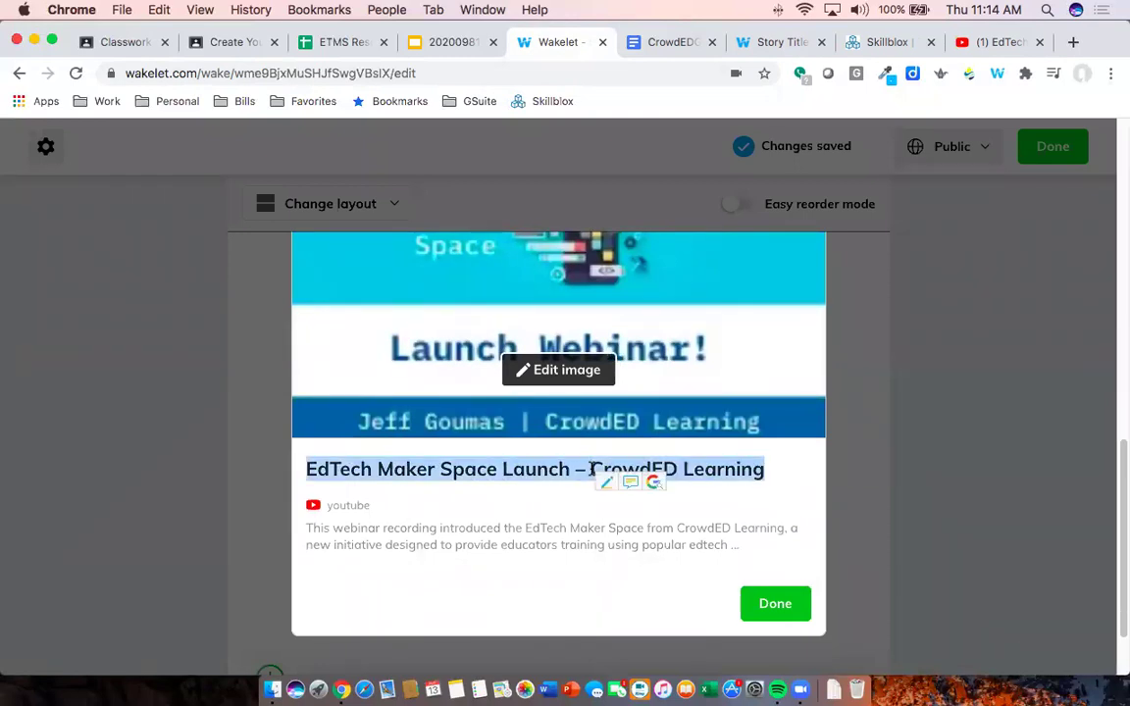
{"action": "type", "text": "My Better Title"}
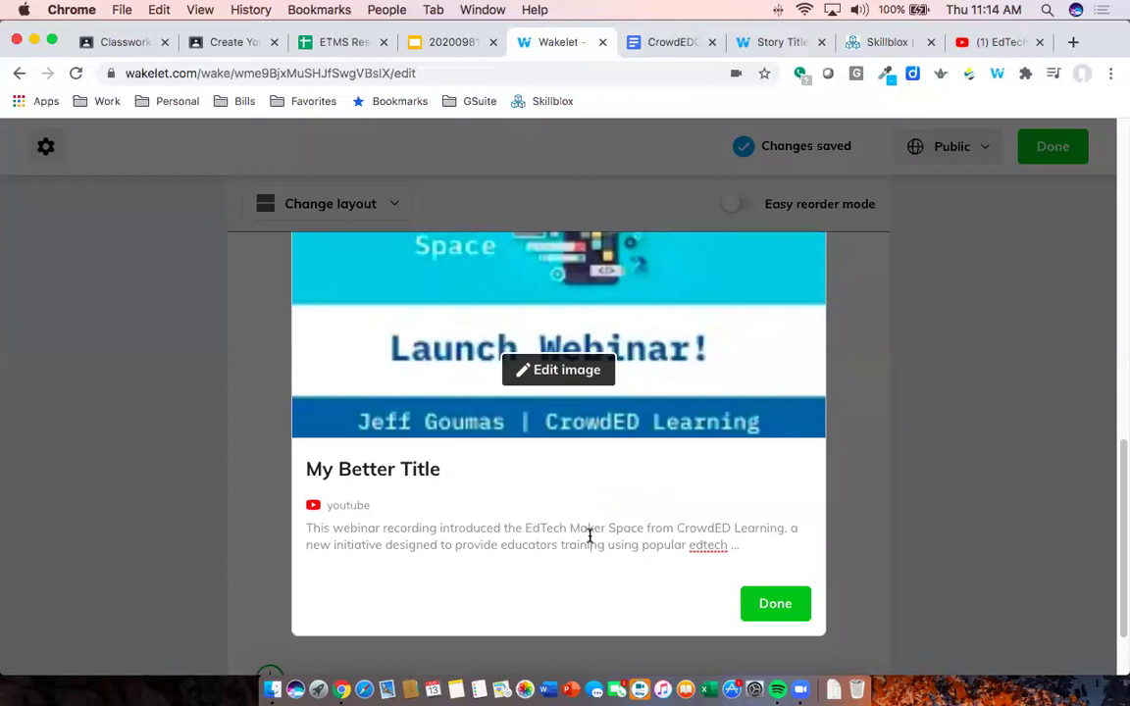
Replace the video card's description with 'Description' and save the card
{"action": "triple_click", "coordinate": [590, 535]}
{"action": "type", "text": "Descript"}
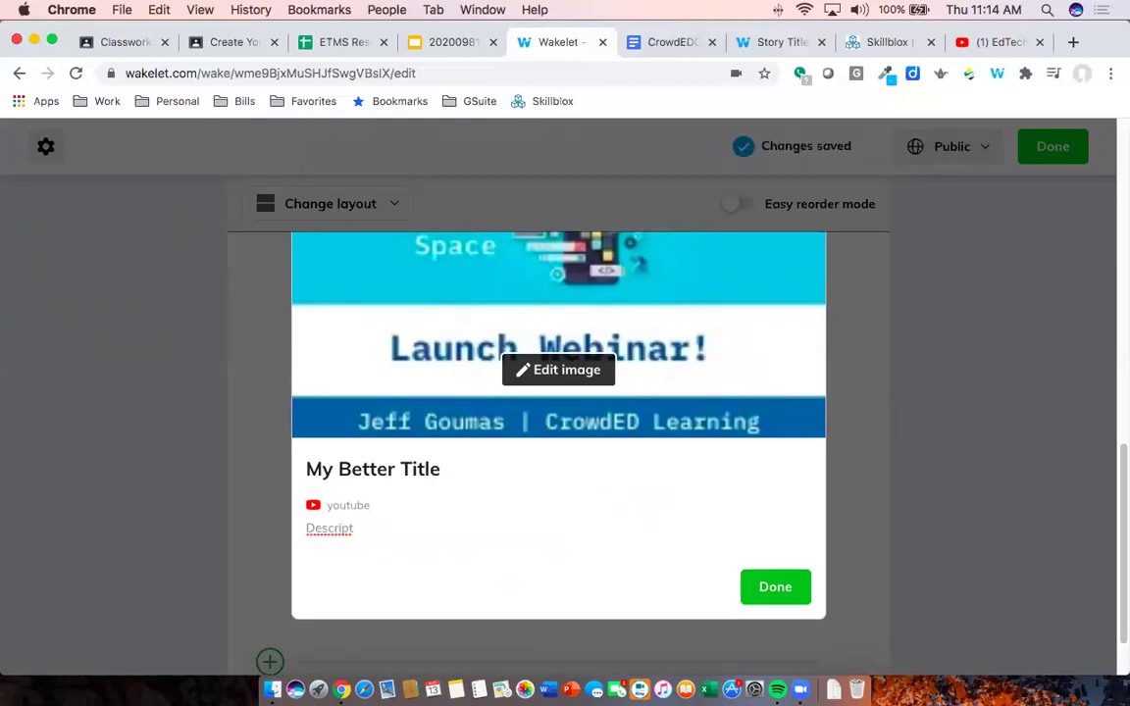
{"action": "key", "text": "BackSpace"}
{"action": "key", "text": "BackSpace"}
{"action": "type", "text": "ription"}
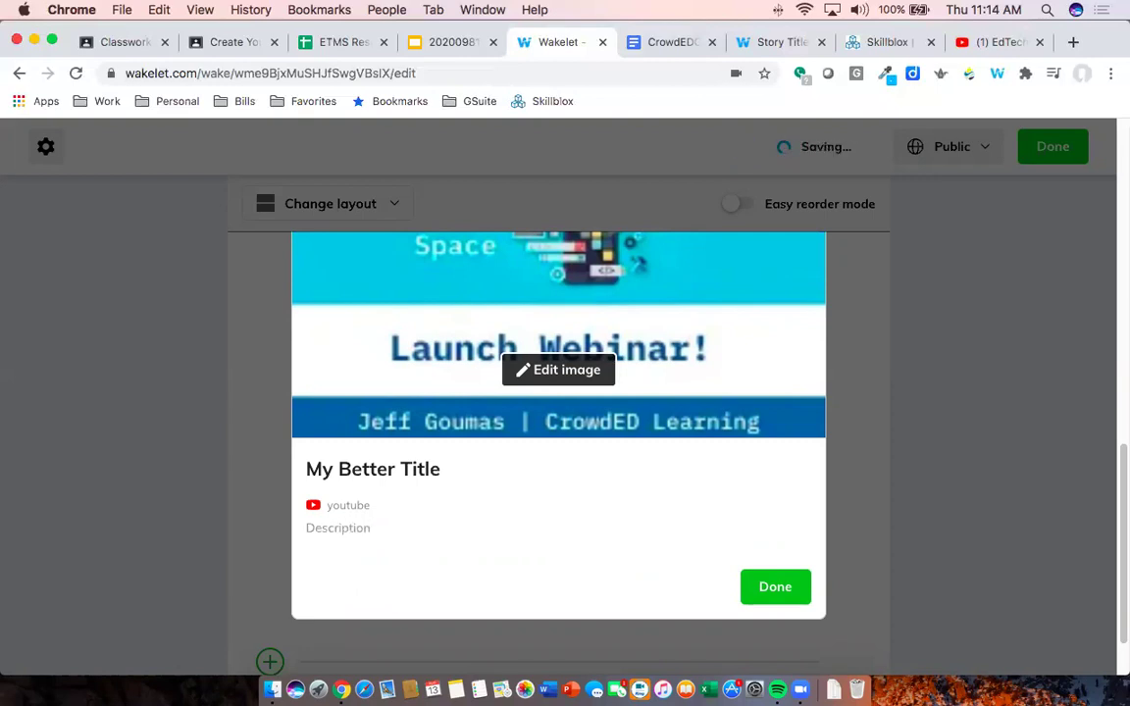
{"action": "left_click", "coordinate": [789, 586]}
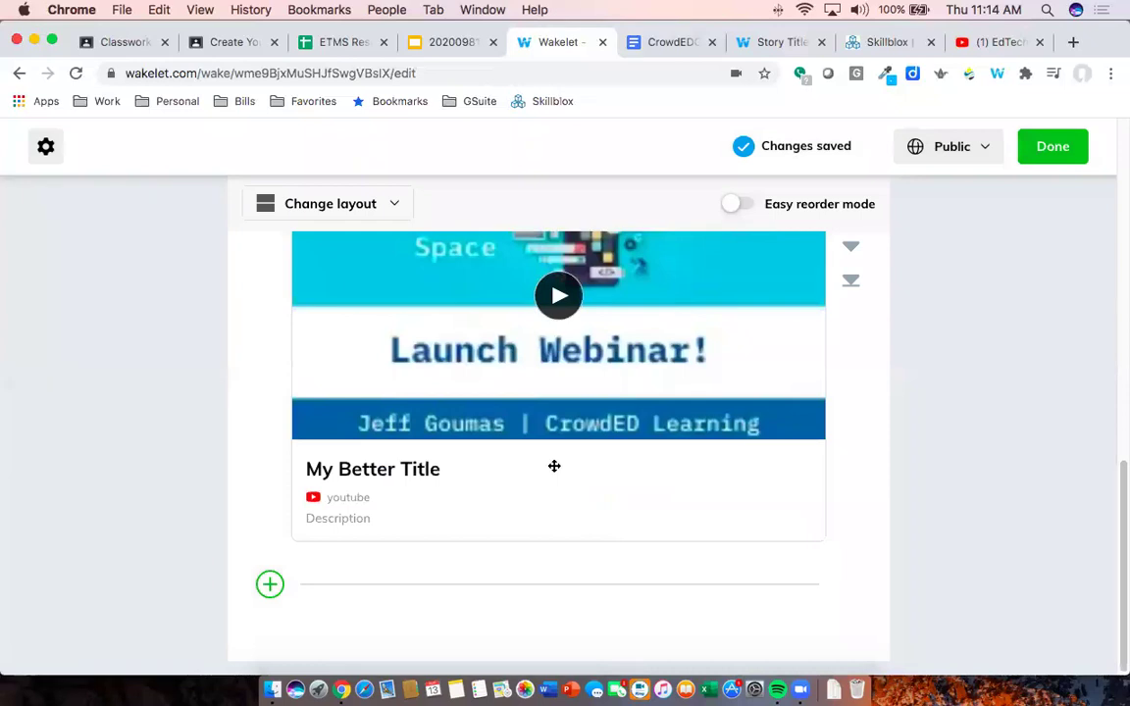
Drag the Title of Resource card below the My Better Title video card
{"action": "scroll", "coordinate": [396, 438], "scroll_direction": "up", "scroll_amount": 2}
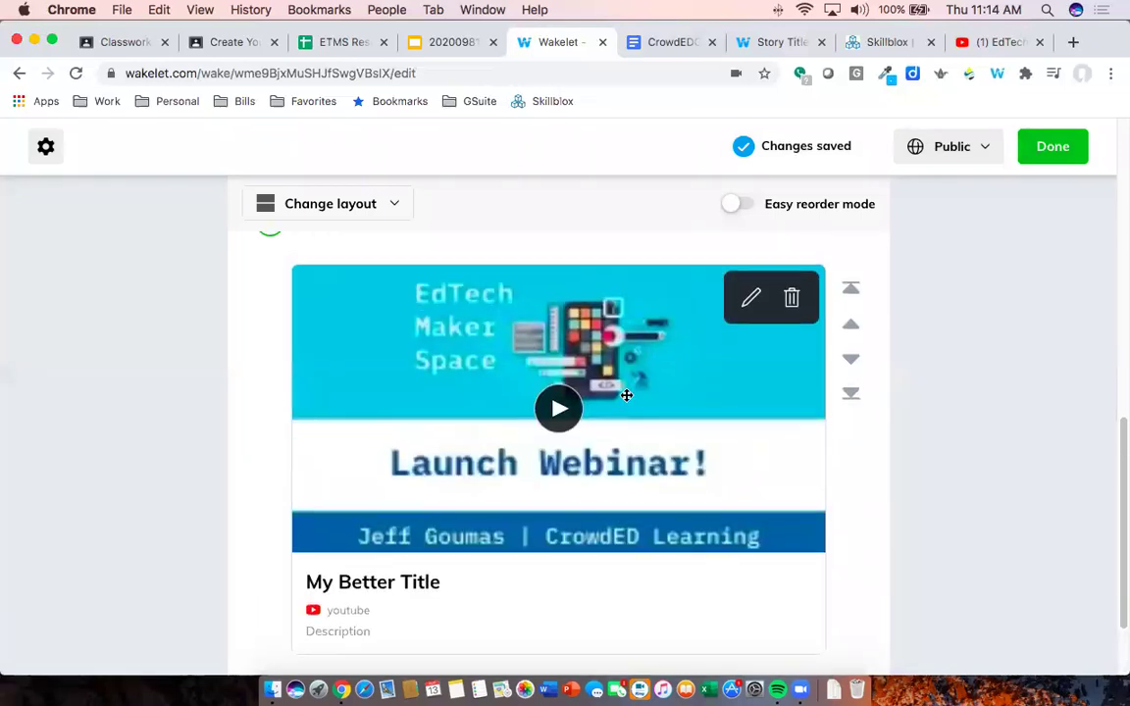
{"action": "scroll", "coordinate": [658, 490], "scroll_direction": "down", "scroll_amount": 2}
{"action": "scroll", "coordinate": [514, 432], "scroll_direction": "up", "scroll_amount": 7}
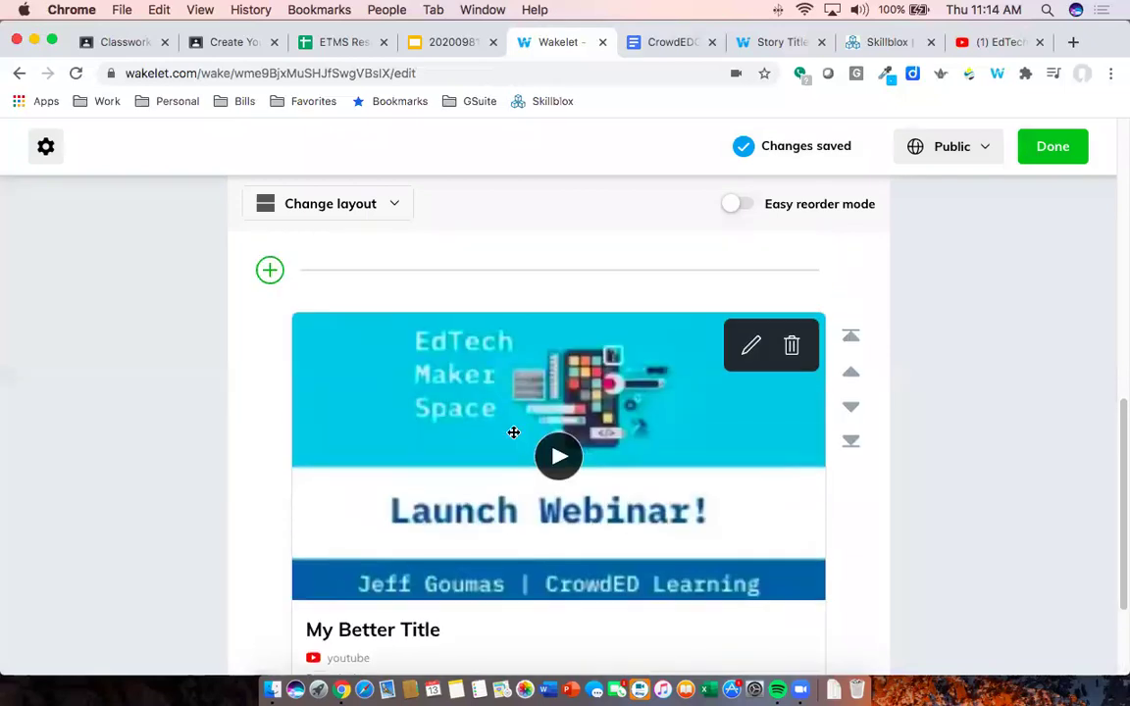
{"action": "scroll", "coordinate": [514, 433], "scroll_direction": "down", "scroll_amount": 1}
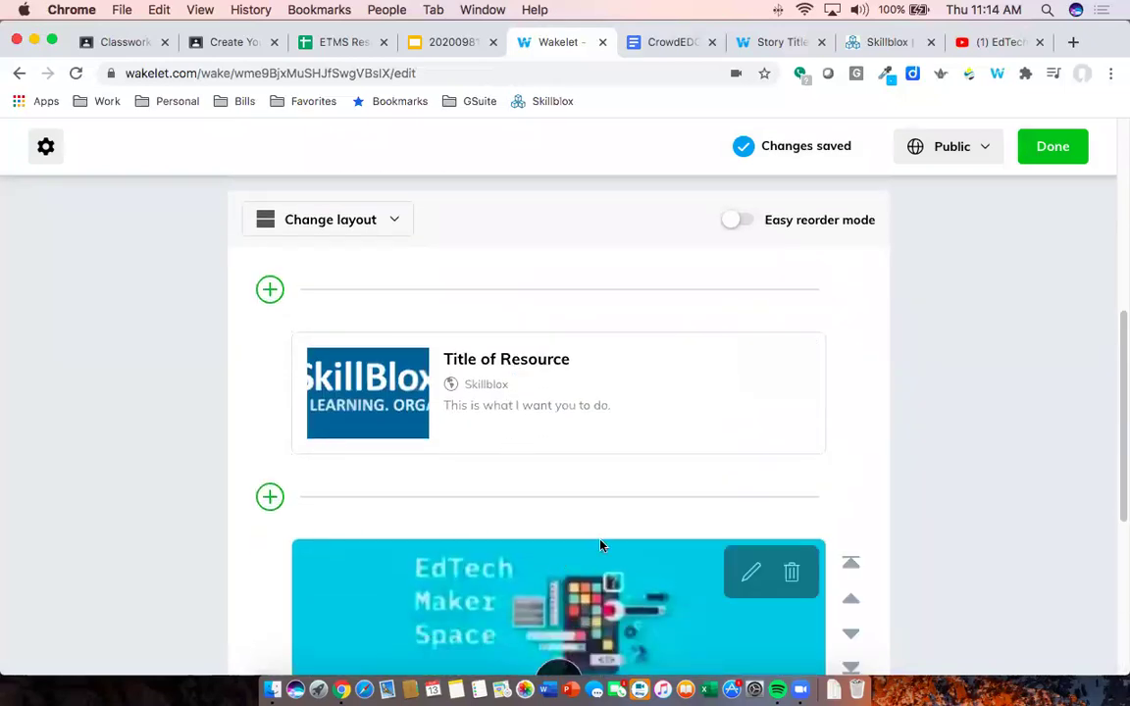
{"action": "left_click_drag", "start_coordinate": [496, 363], "coordinate": [504, 524]}
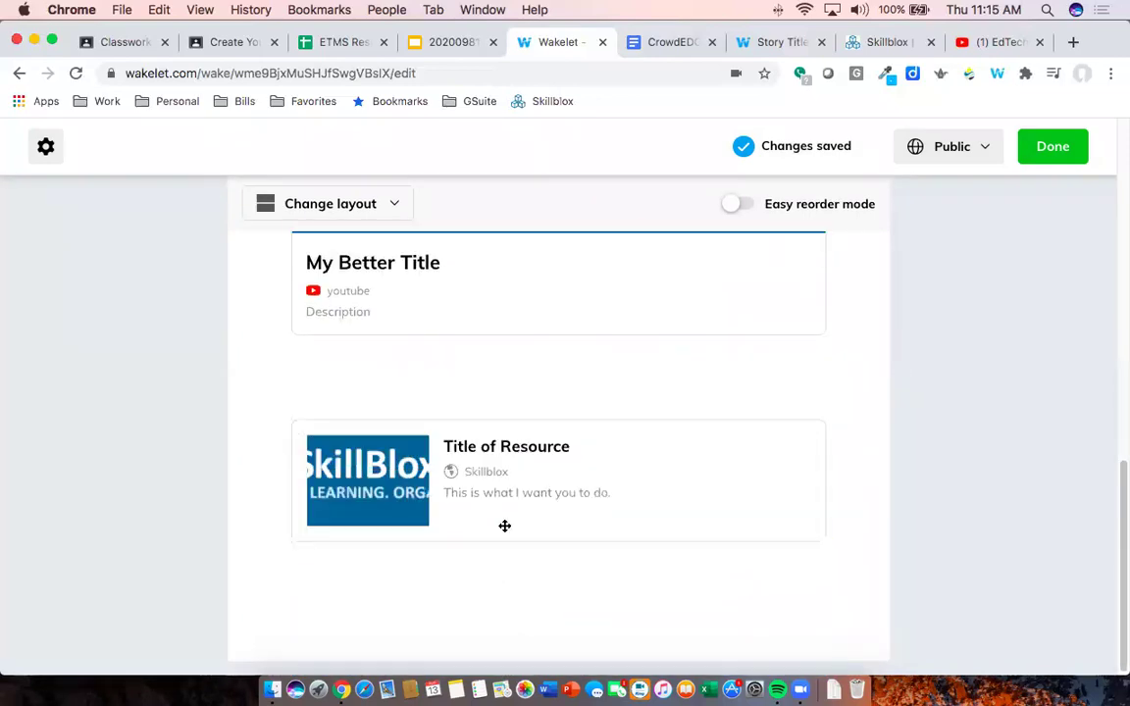
{"action": "left_click_drag", "start_coordinate": [486, 447], "coordinate": [530, 345]}
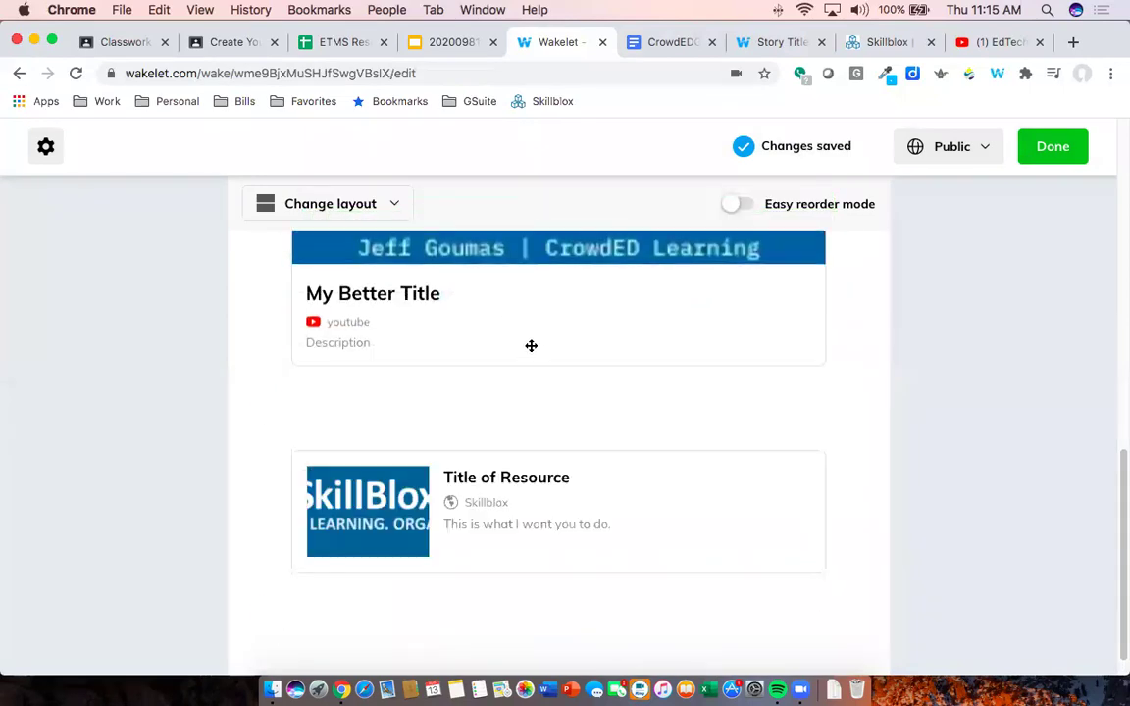
Try Easy reorder mode, leaving My Better Title above Title of Resource, then turn it off
{"action": "scroll", "coordinate": [536, 353], "scroll_direction": "up", "scroll_amount": 3}
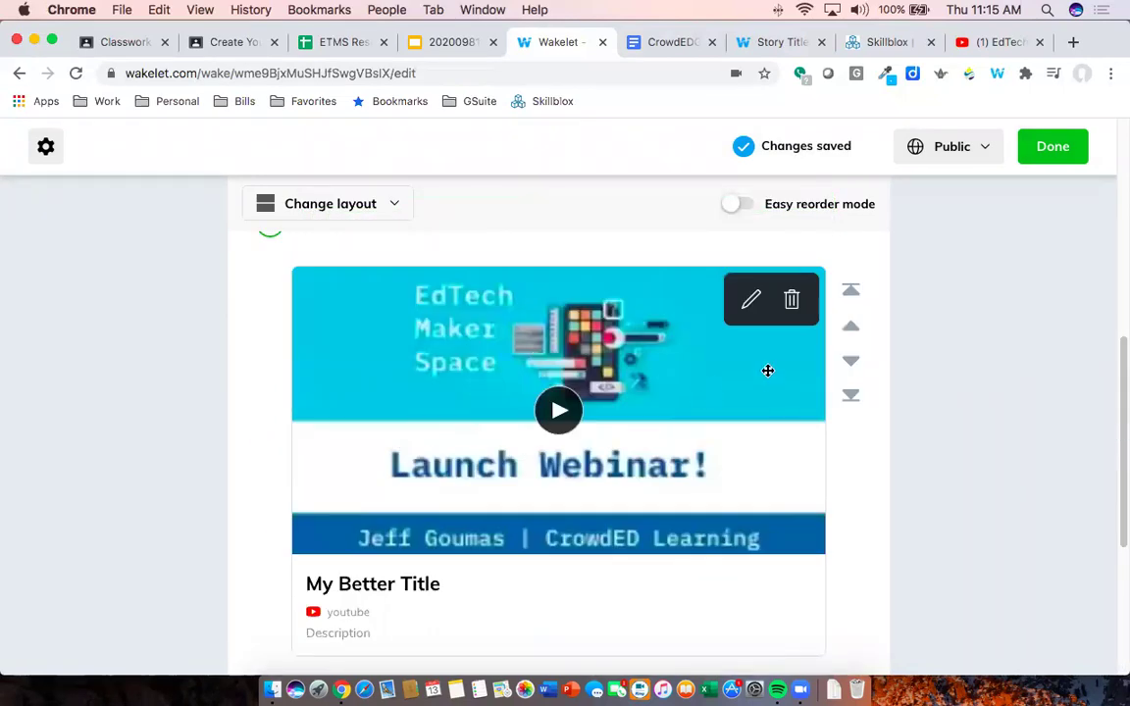
{"action": "left_click", "coordinate": [747, 206]}
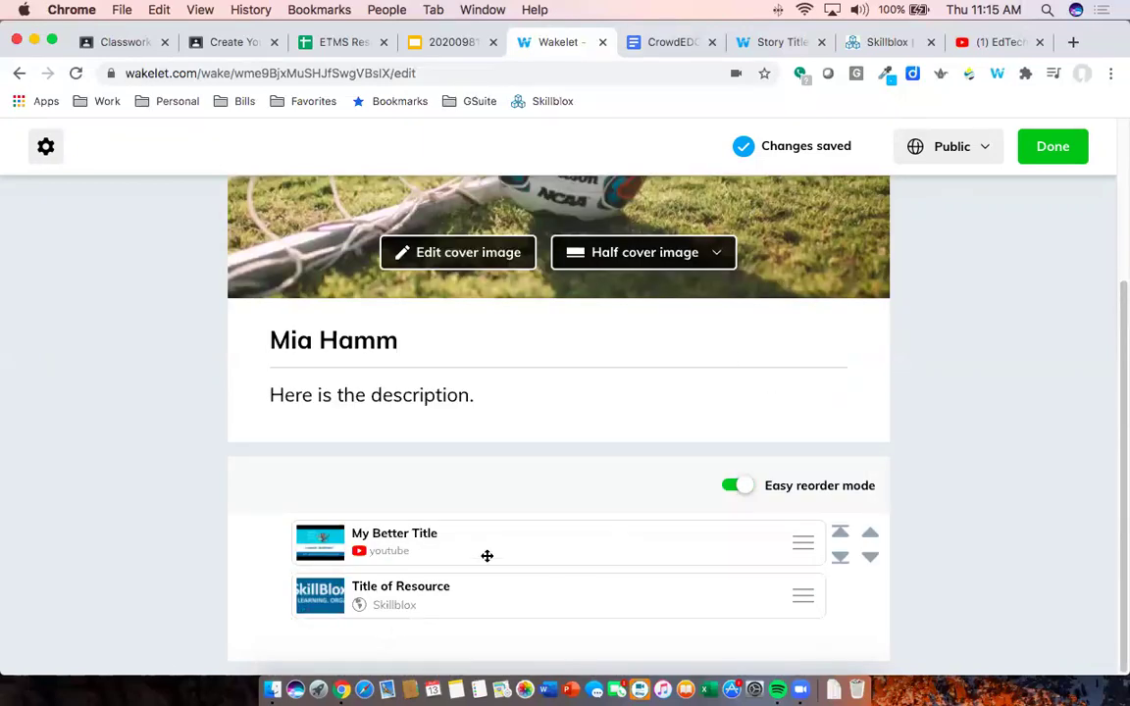
{"action": "left_click_drag", "start_coordinate": [796, 548], "coordinate": [799, 608]}
{"action": "left_click_drag", "start_coordinate": [802, 537], "coordinate": [806, 601]}
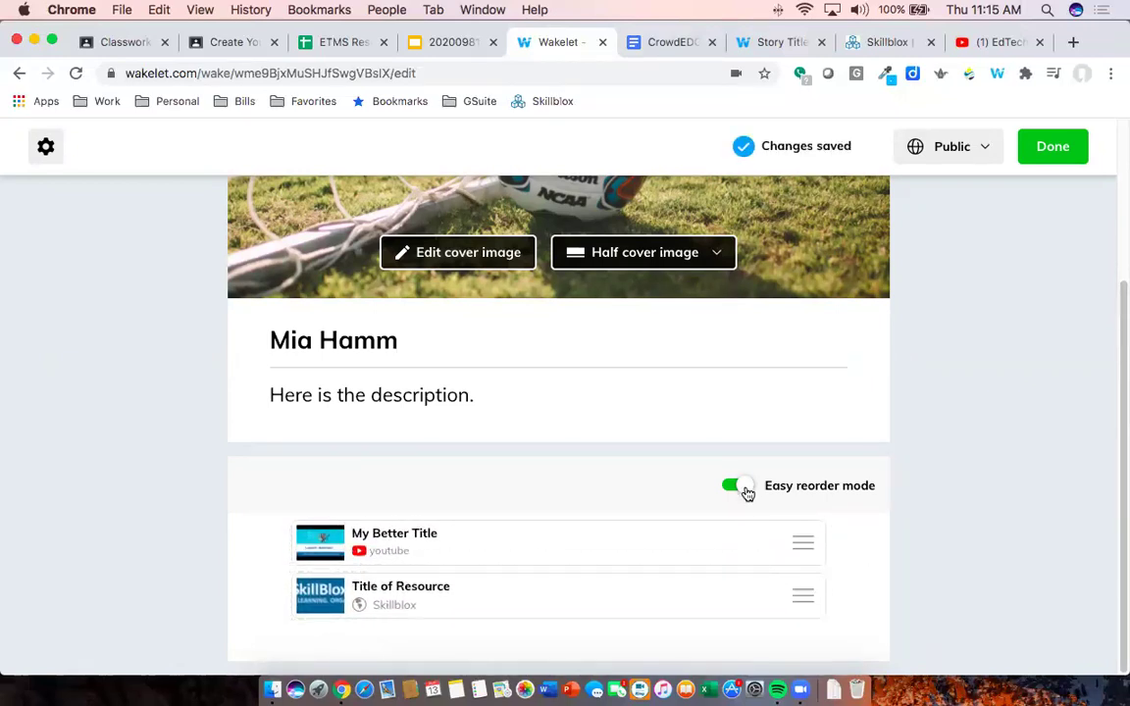
{"action": "left_click", "coordinate": [745, 487]}
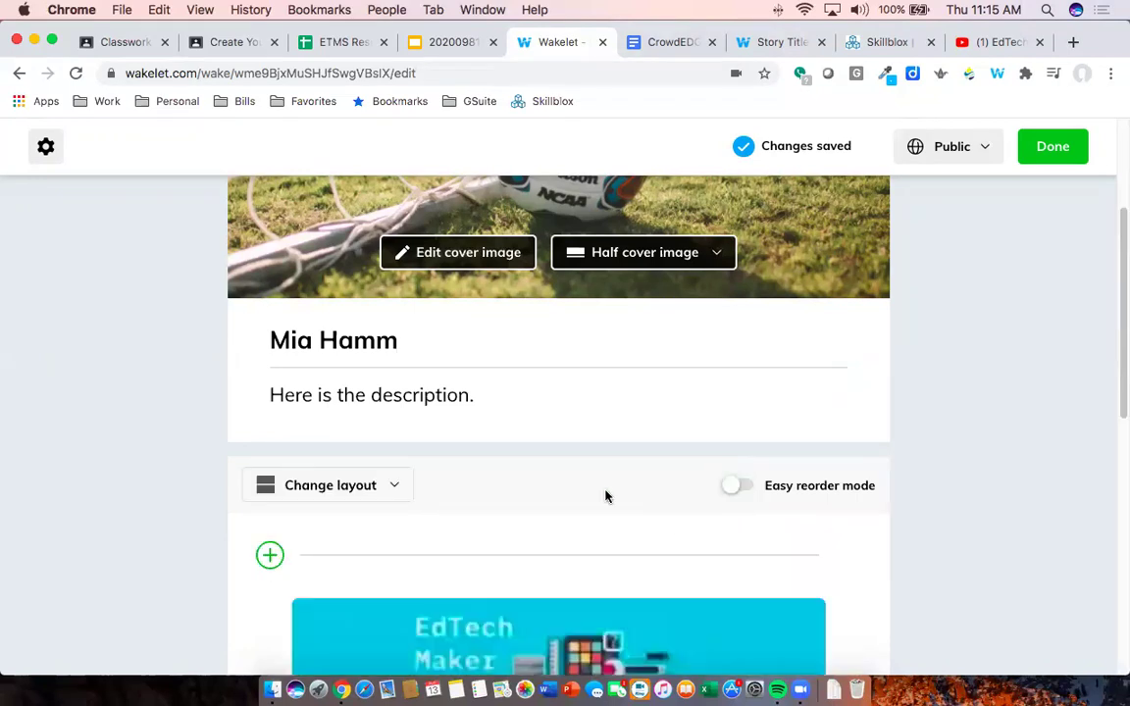
{"action": "scroll", "coordinate": [605, 497], "scroll_direction": "down", "scroll_amount": 7}
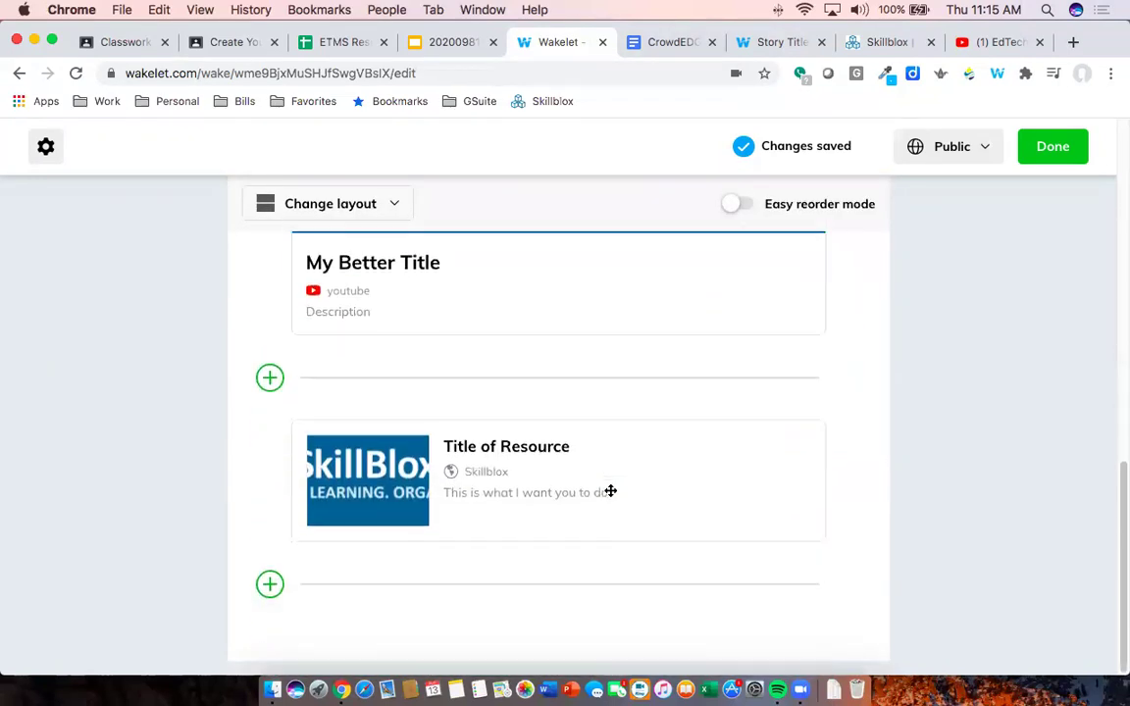
{"action": "scroll", "coordinate": [610, 491], "scroll_direction": "up", "scroll_amount": 3}
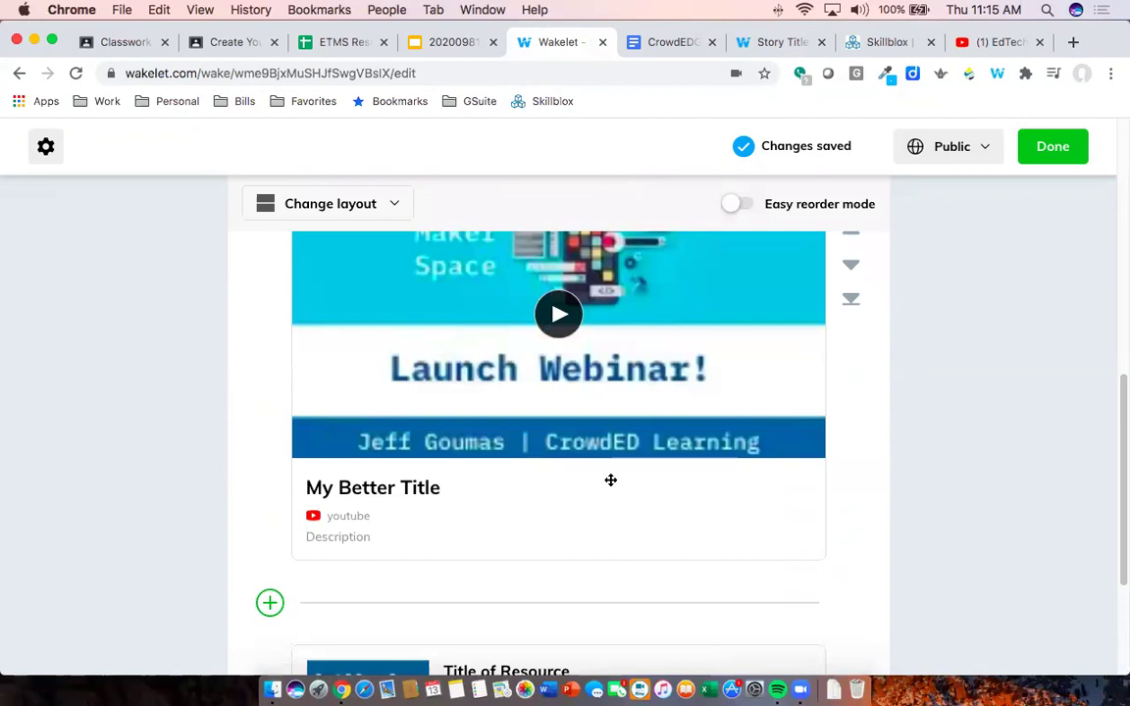
{"action": "scroll", "coordinate": [607, 487], "scroll_direction": "up", "scroll_amount": 3}
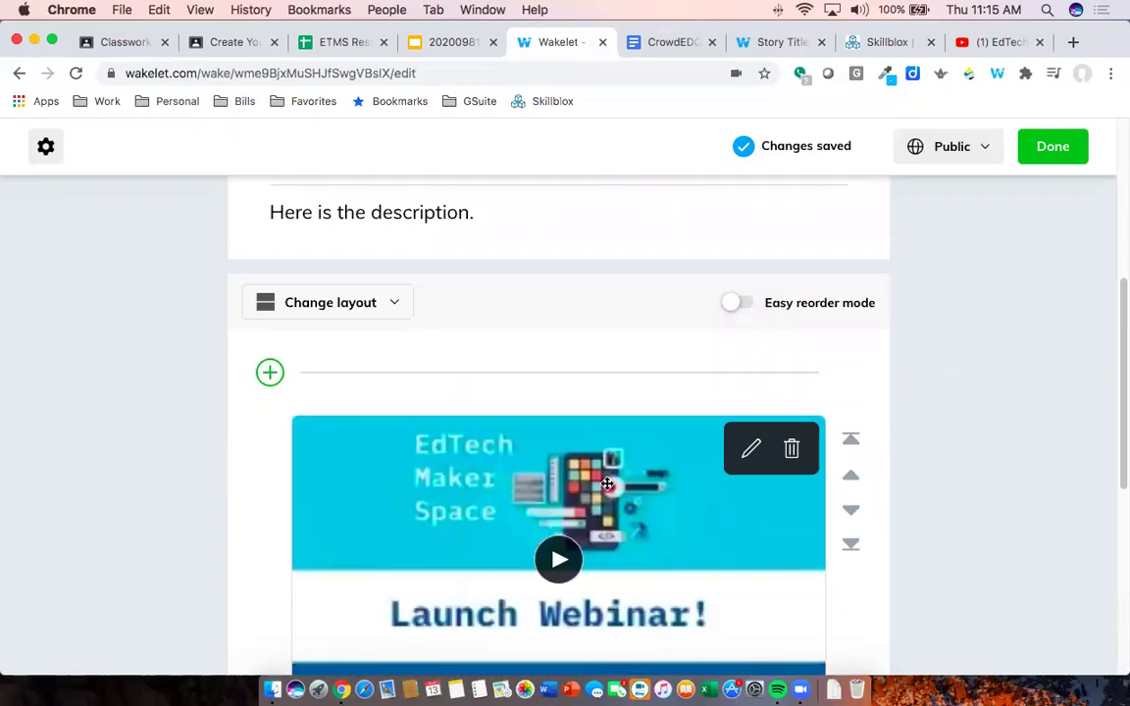
Switch the collection layout to Compact View, then to Grid View
{"action": "left_click", "coordinate": [395, 305]}
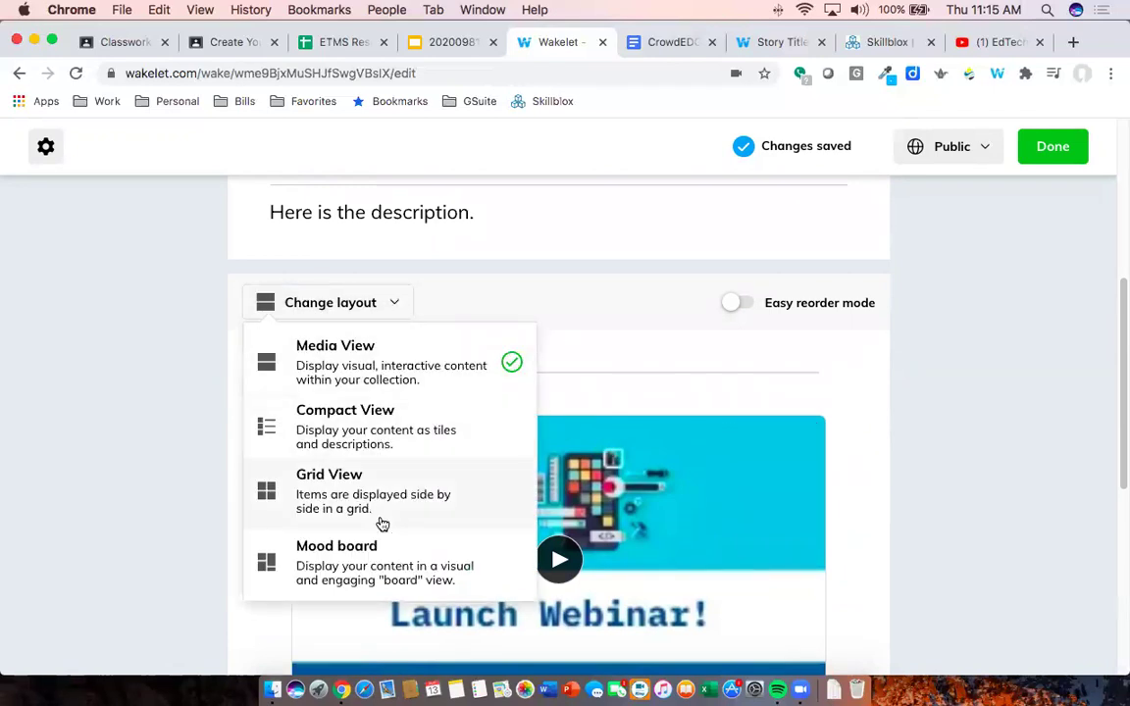
{"action": "left_click", "coordinate": [390, 436]}
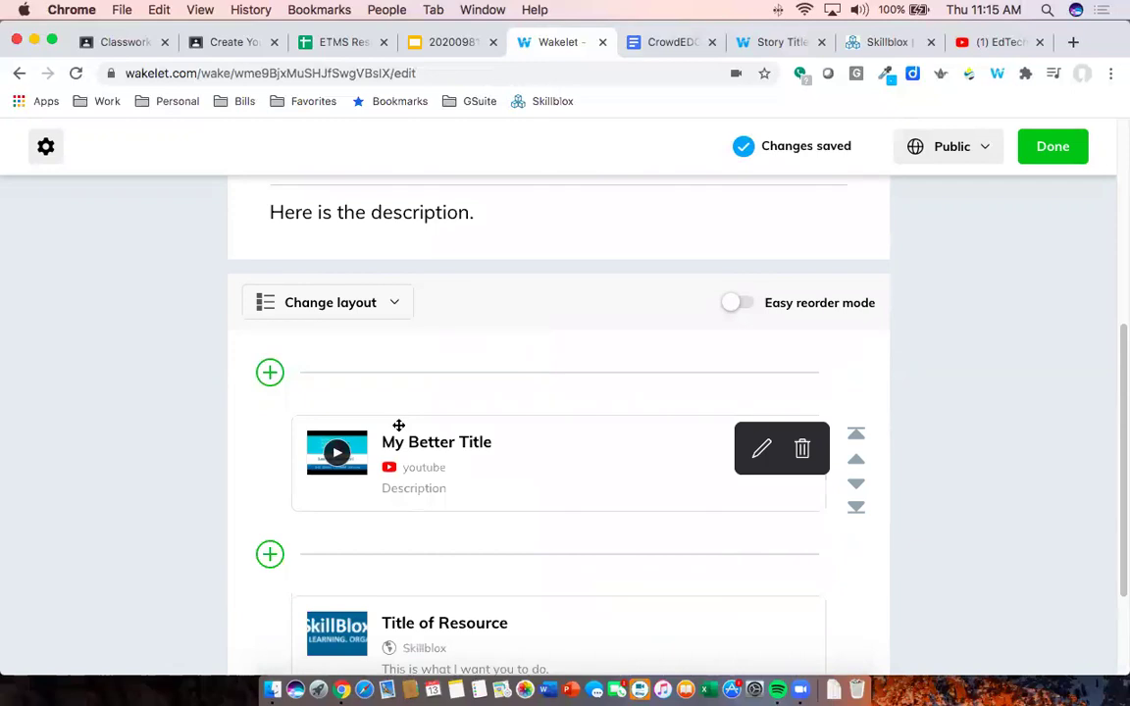
{"action": "scroll", "coordinate": [398, 424], "scroll_direction": "down", "scroll_amount": 2}
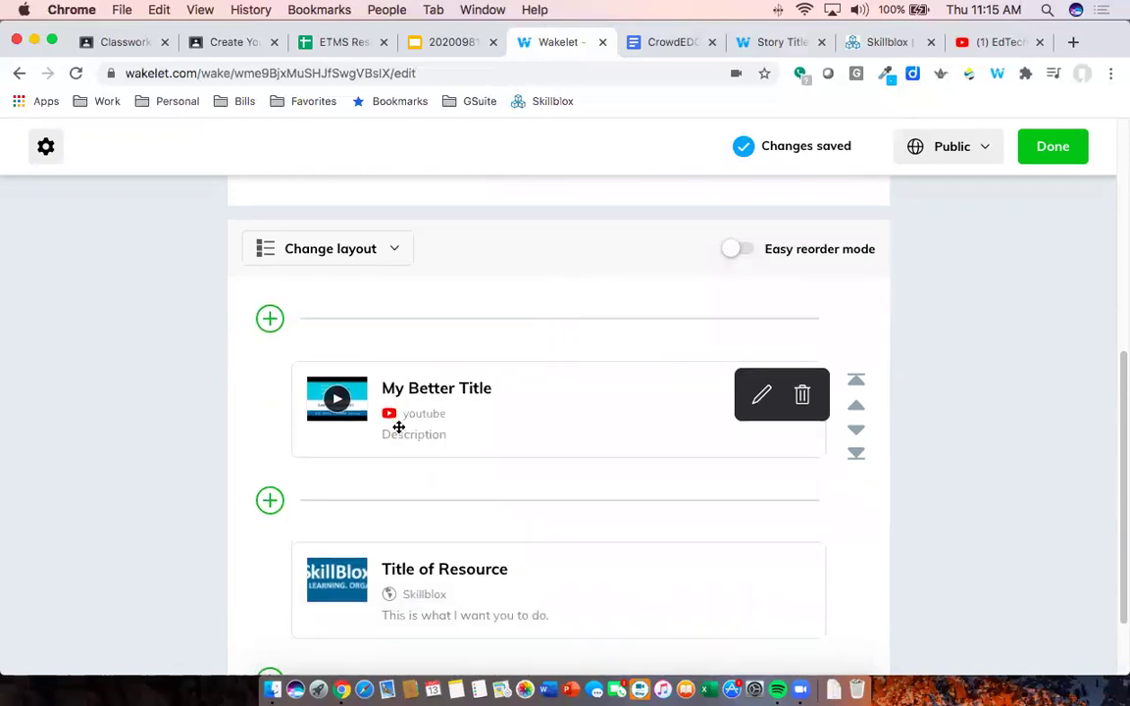
{"action": "scroll", "coordinate": [398, 426], "scroll_direction": "down", "scroll_amount": 1}
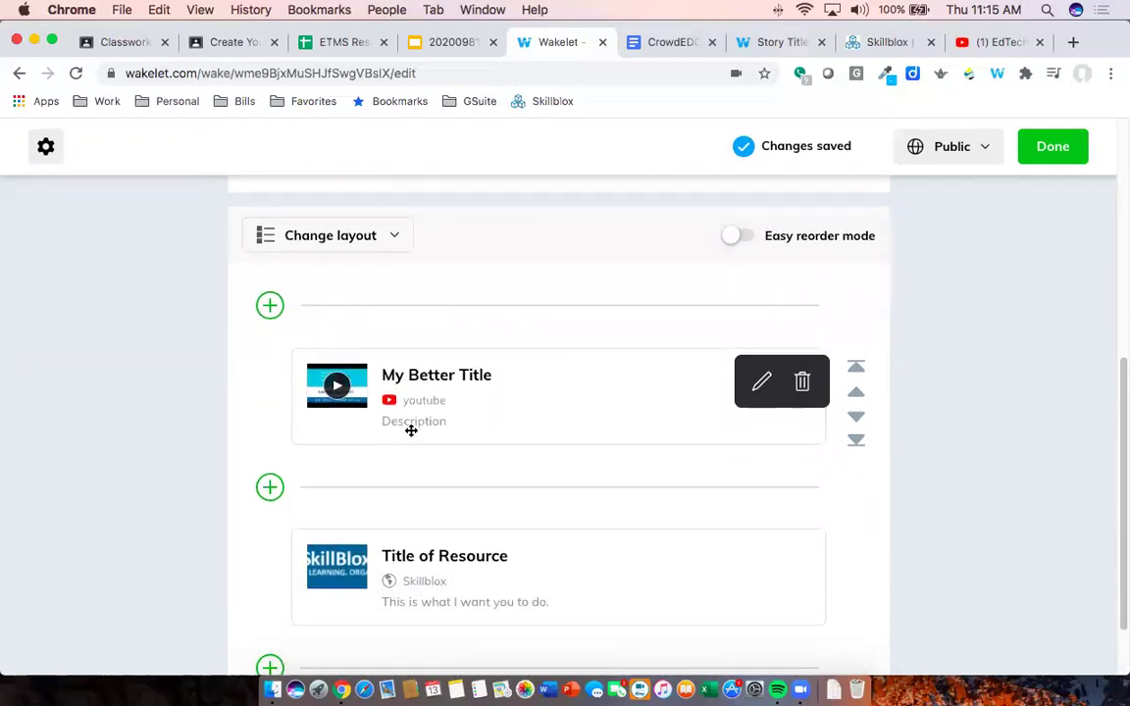
{"action": "left_click", "coordinate": [396, 235]}
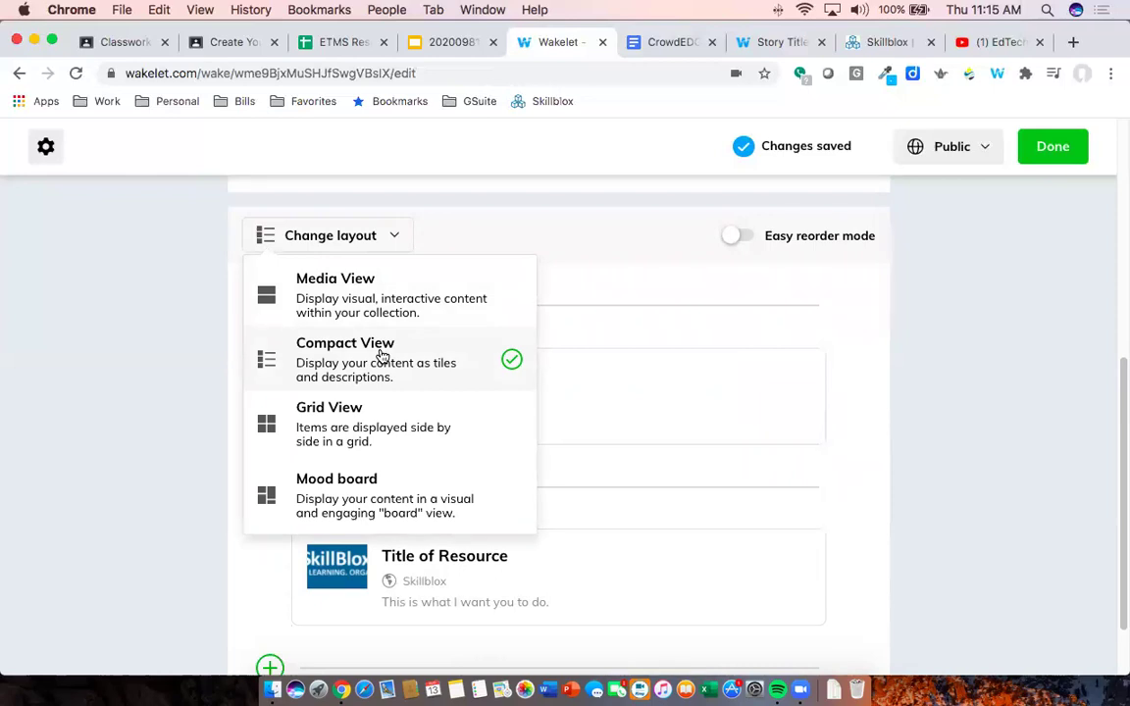
{"action": "left_click", "coordinate": [363, 431]}
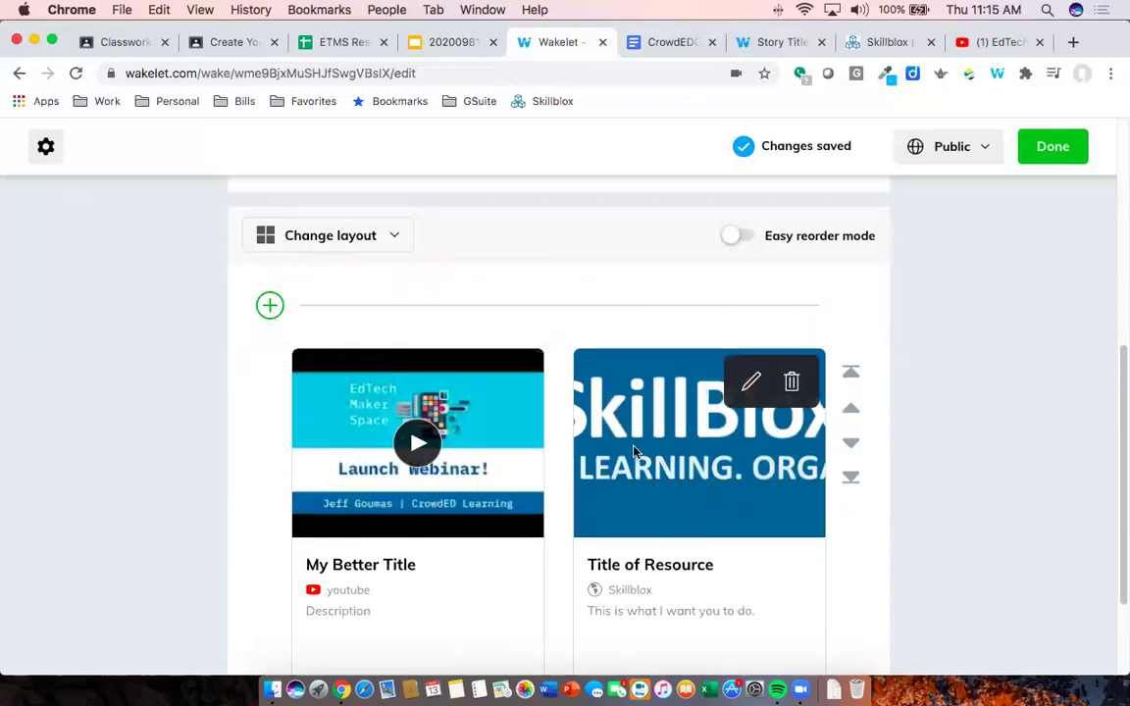
Change the collection layout to Mood board, then to Media View
{"action": "scroll", "coordinate": [625, 471], "scroll_direction": "down", "scroll_amount": 3}
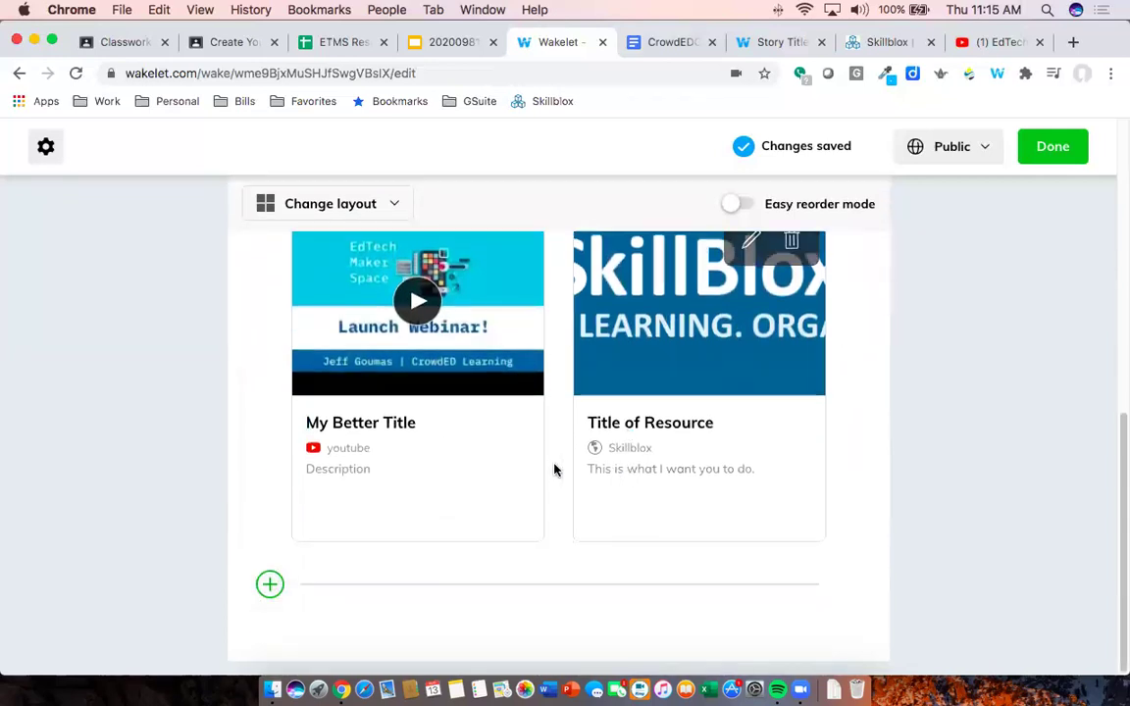
{"action": "scroll", "coordinate": [547, 470], "scroll_direction": "up", "scroll_amount": 1}
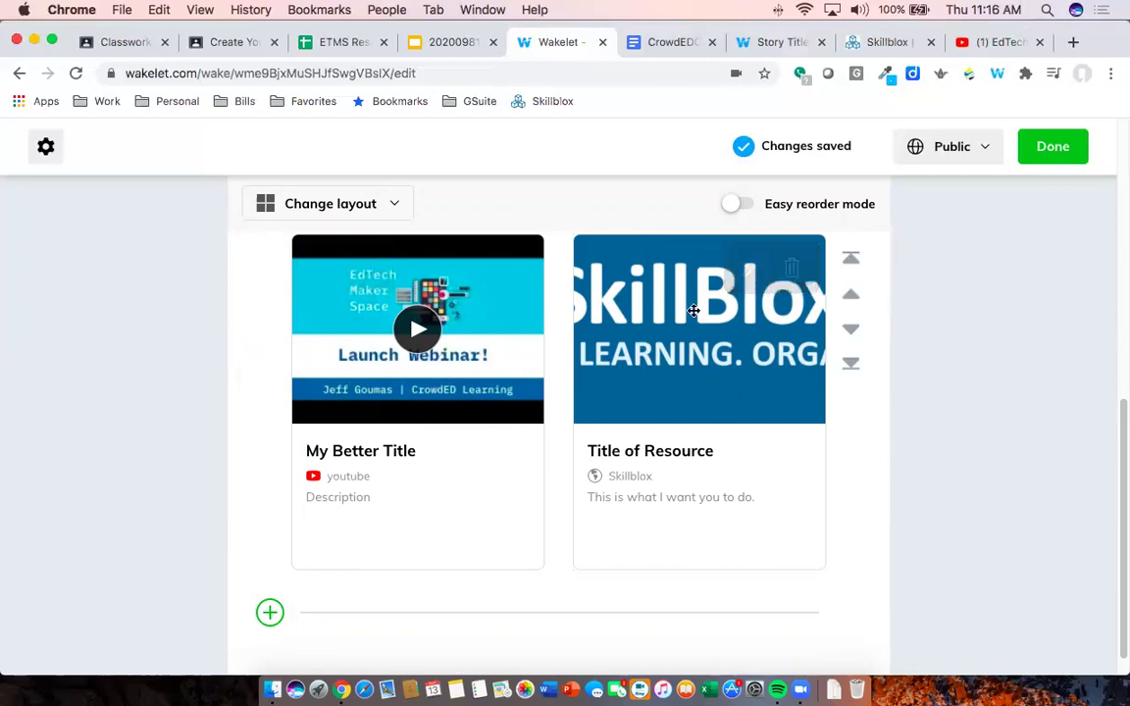
{"action": "scroll", "coordinate": [451, 294], "scroll_direction": "up", "scroll_amount": 2}
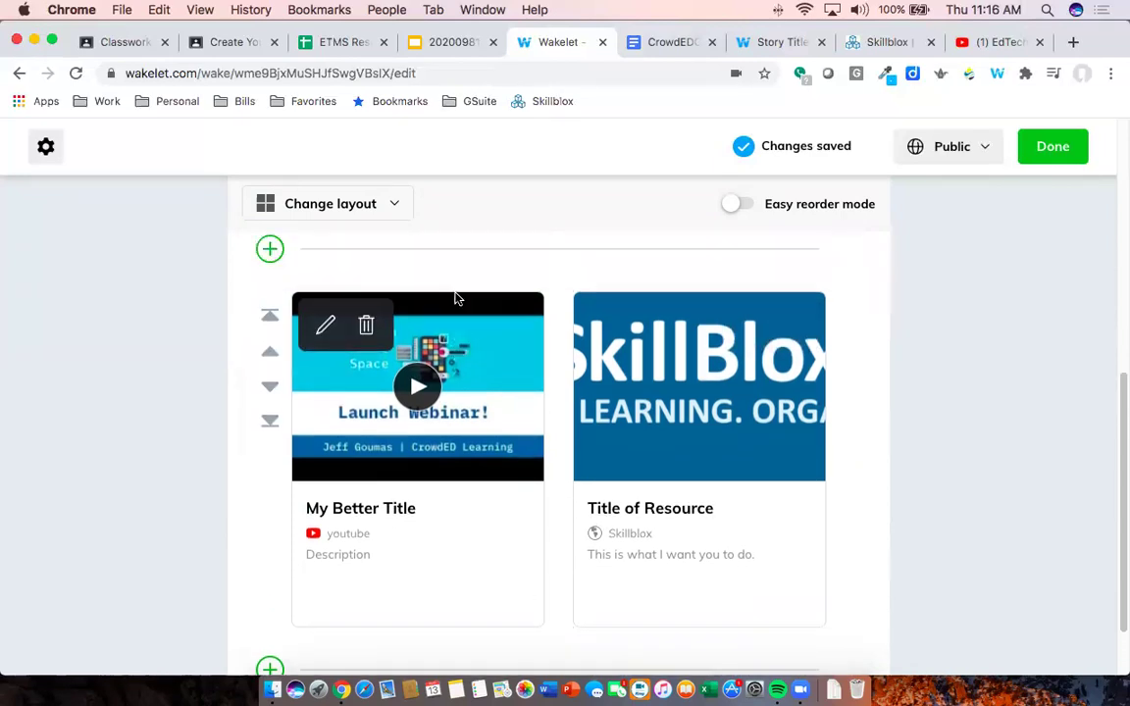
{"action": "left_click", "coordinate": [345, 208]}
{"action": "left_click", "coordinate": [338, 461]}
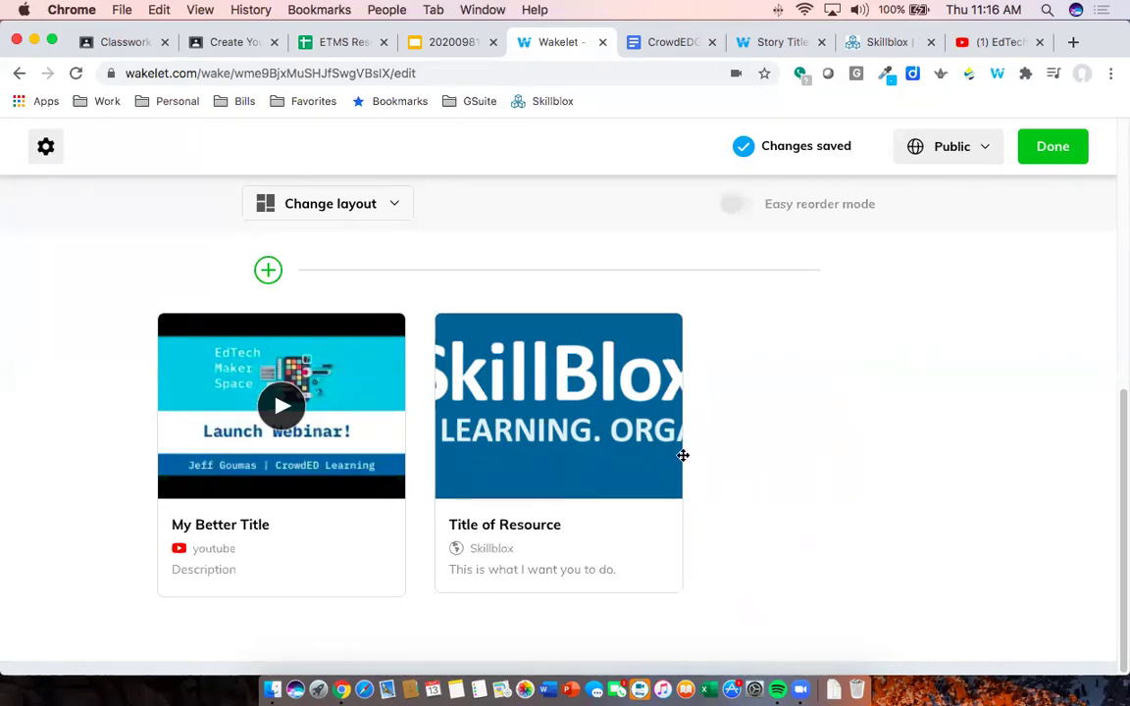
{"action": "left_click", "coordinate": [392, 204]}
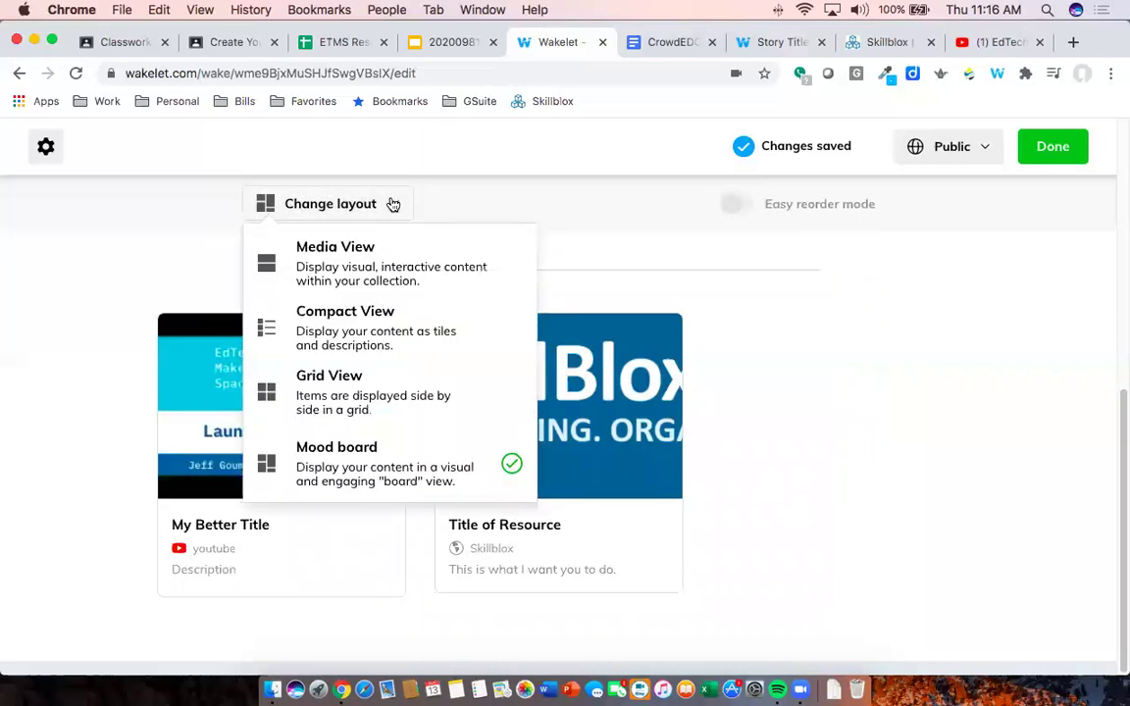
{"action": "left_click", "coordinate": [386, 273]}
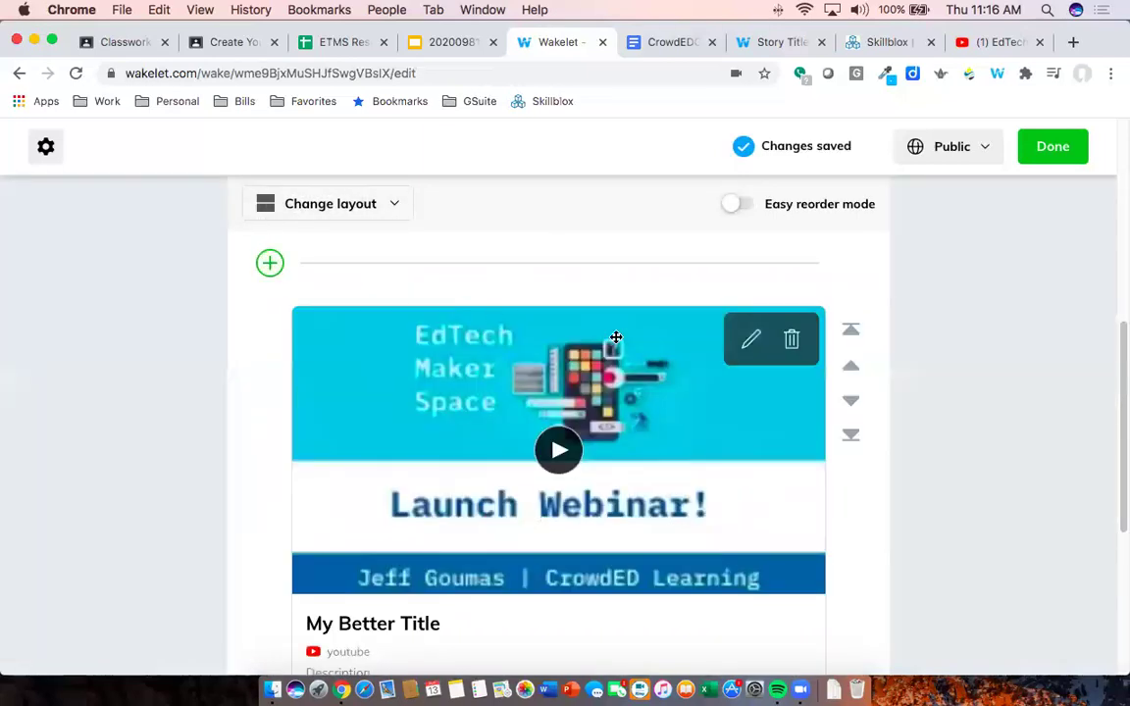
Delete the My Better Title video card and the Skillblox Title of Resource card
{"action": "scroll", "coordinate": [725, 361], "scroll_direction": "down", "scroll_amount": 5}
{"action": "scroll", "coordinate": [726, 370], "scroll_direction": "up", "scroll_amount": 8}
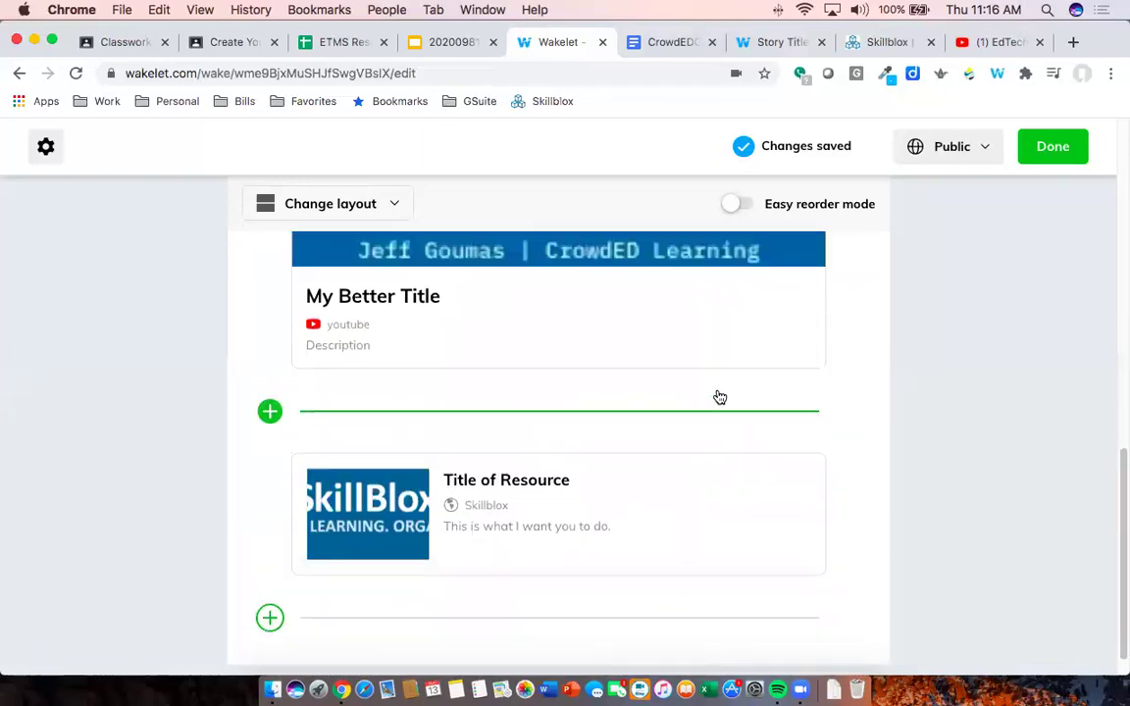
{"action": "scroll", "coordinate": [736, 436], "scroll_direction": "down", "scroll_amount": 4}
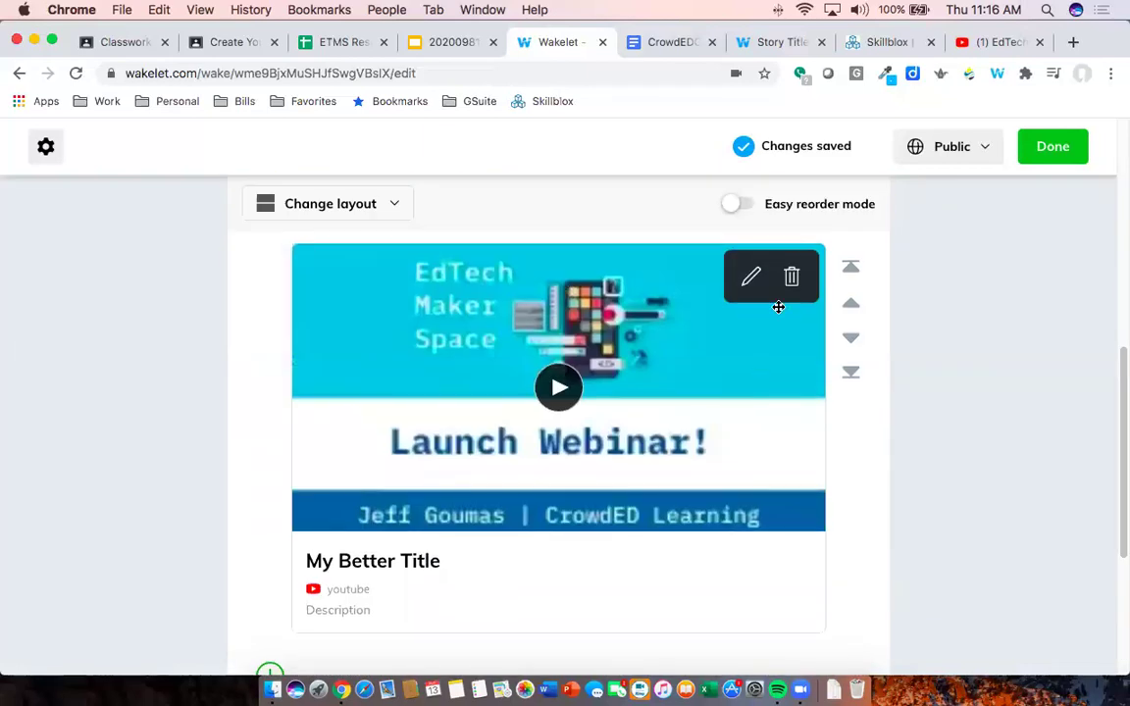
{"action": "left_click", "coordinate": [791, 277]}
{"action": "left_click", "coordinate": [725, 448]}
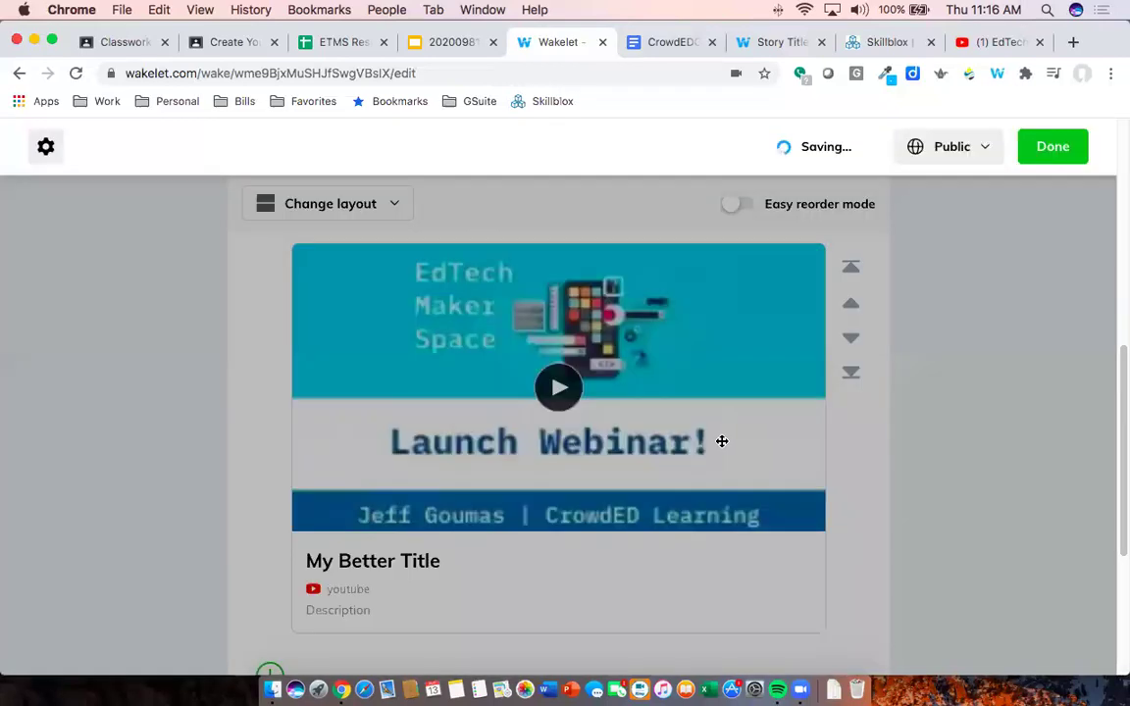
{"action": "left_click", "coordinate": [792, 455]}
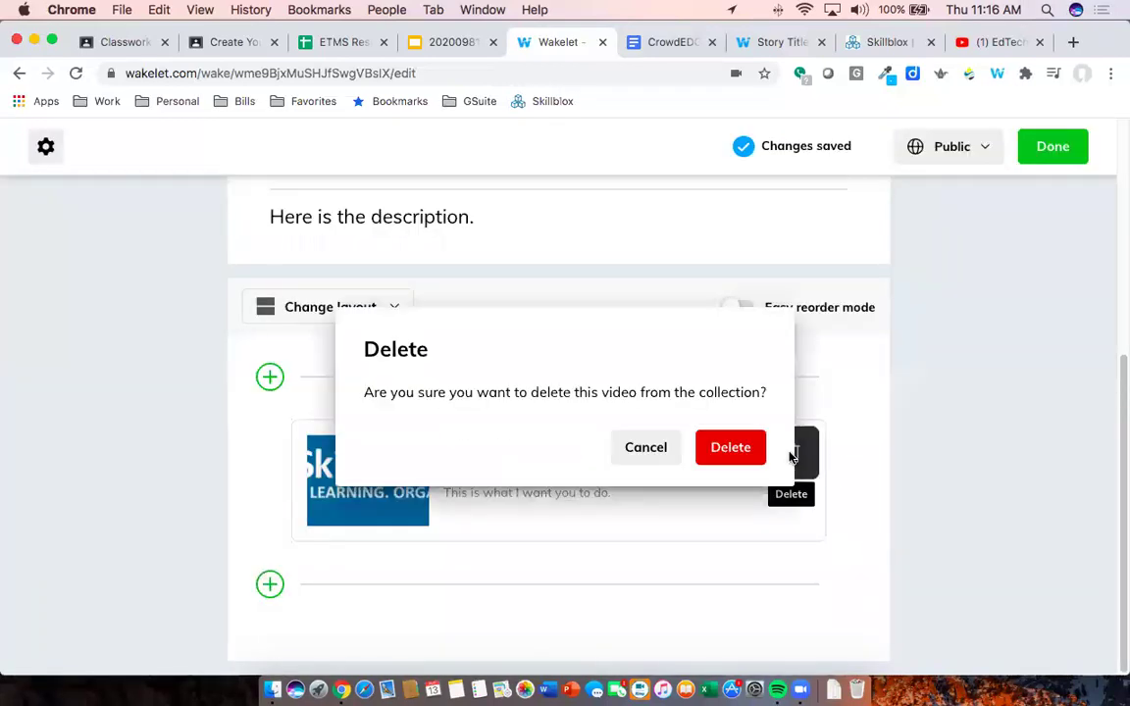
{"action": "left_click", "coordinate": [728, 448]}
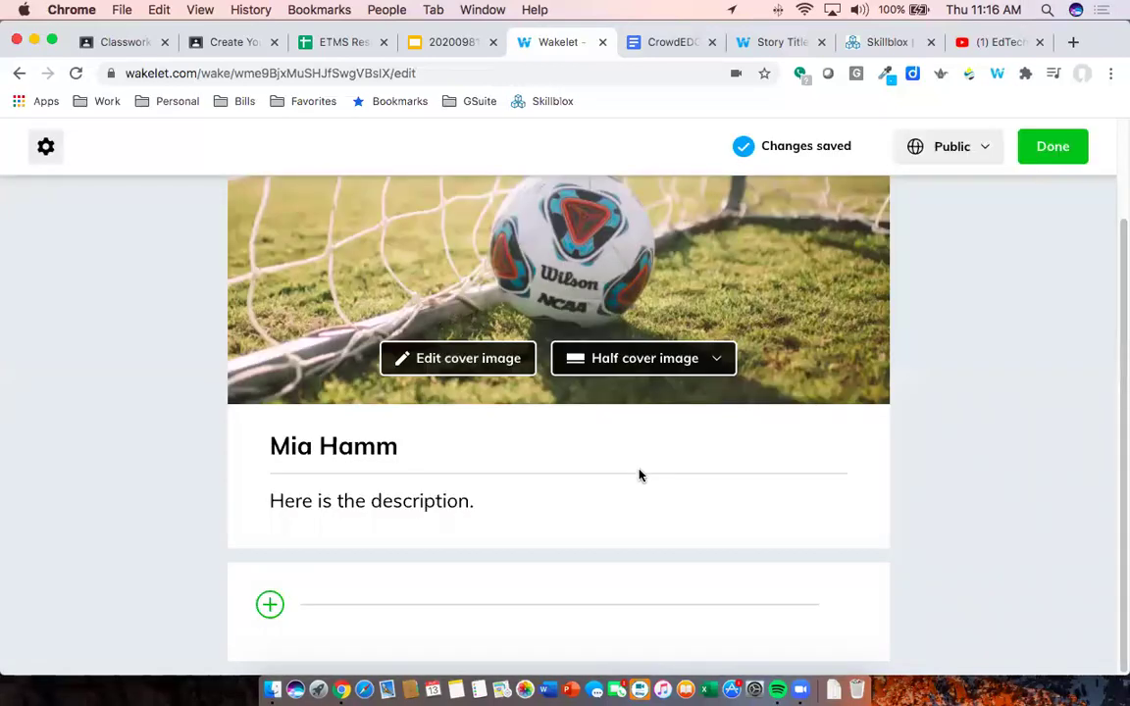
From Home, open the Wakelet Training collection and follow its ETMS template link
{"action": "left_click", "coordinate": [753, 42]}
{"action": "left_click", "coordinate": [947, 145]}
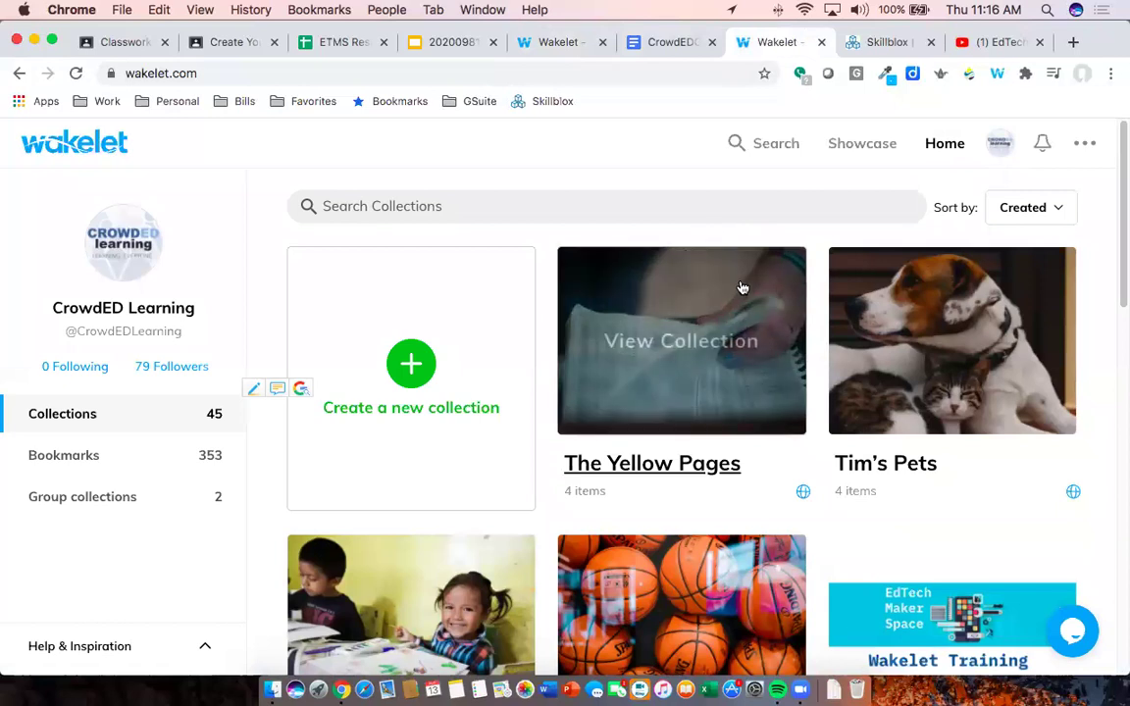
{"action": "left_click", "coordinate": [857, 577]}
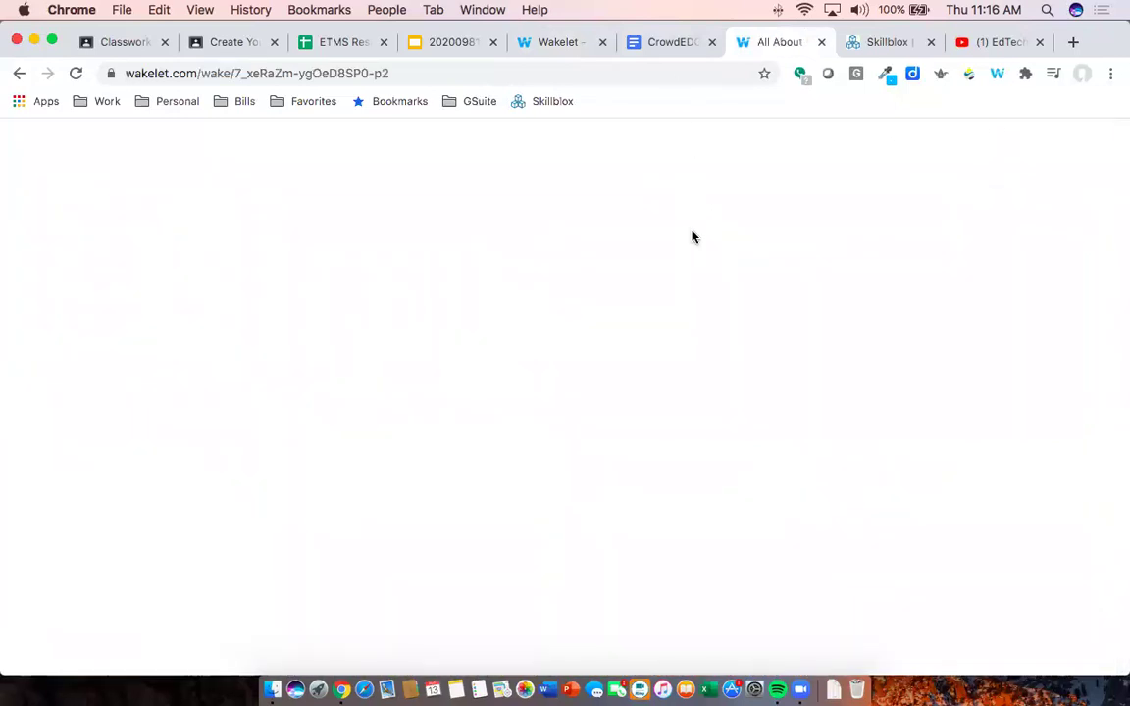
{"action": "scroll", "coordinate": [686, 270], "scroll_direction": "down", "scroll_amount": 5}
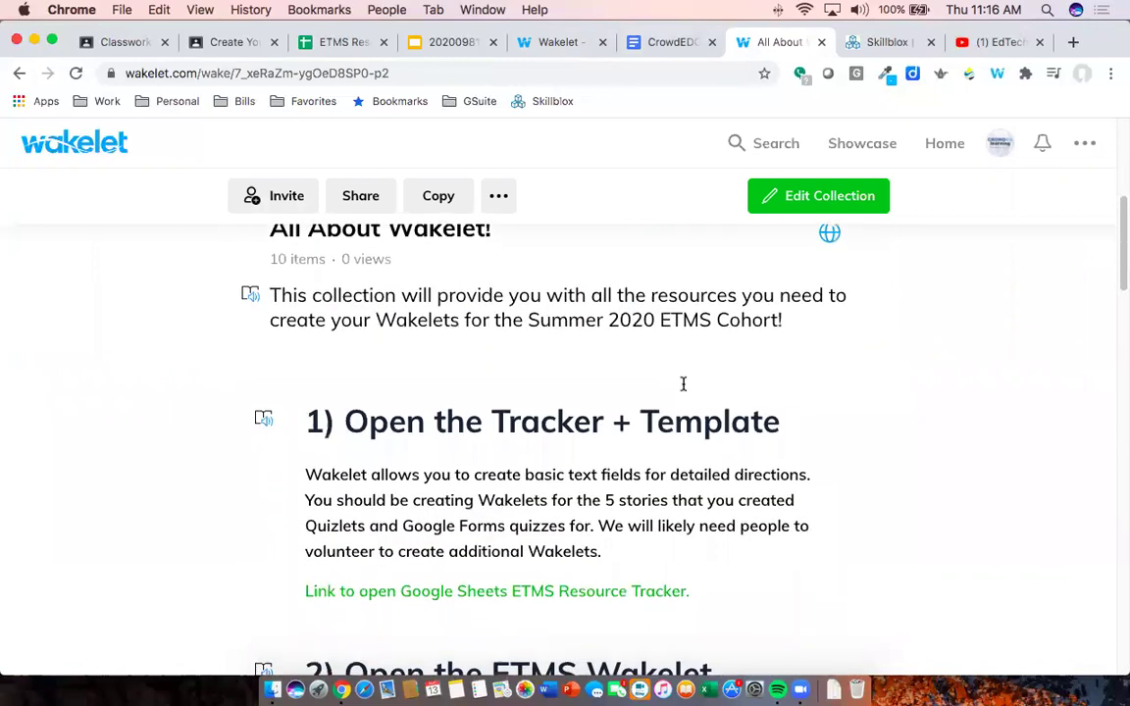
{"action": "scroll", "coordinate": [684, 383], "scroll_direction": "down", "scroll_amount": 5}
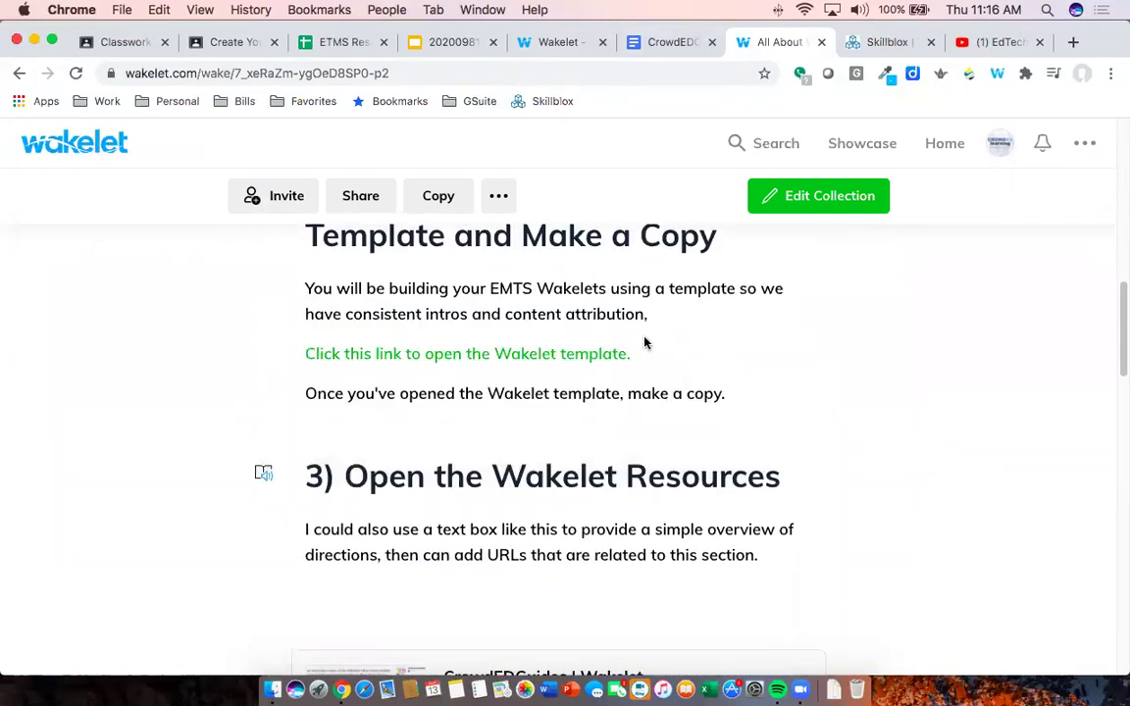
{"action": "scroll", "coordinate": [648, 340], "scroll_direction": "up", "scroll_amount": 1}
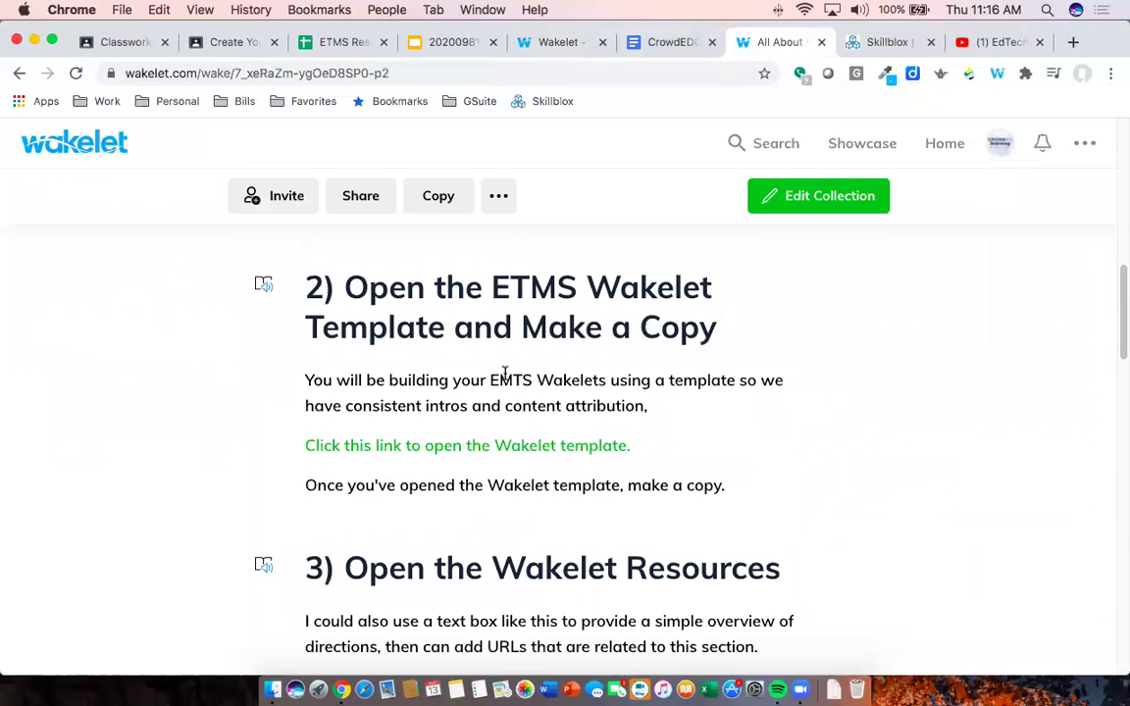
{"action": "left_click", "coordinate": [434, 446]}
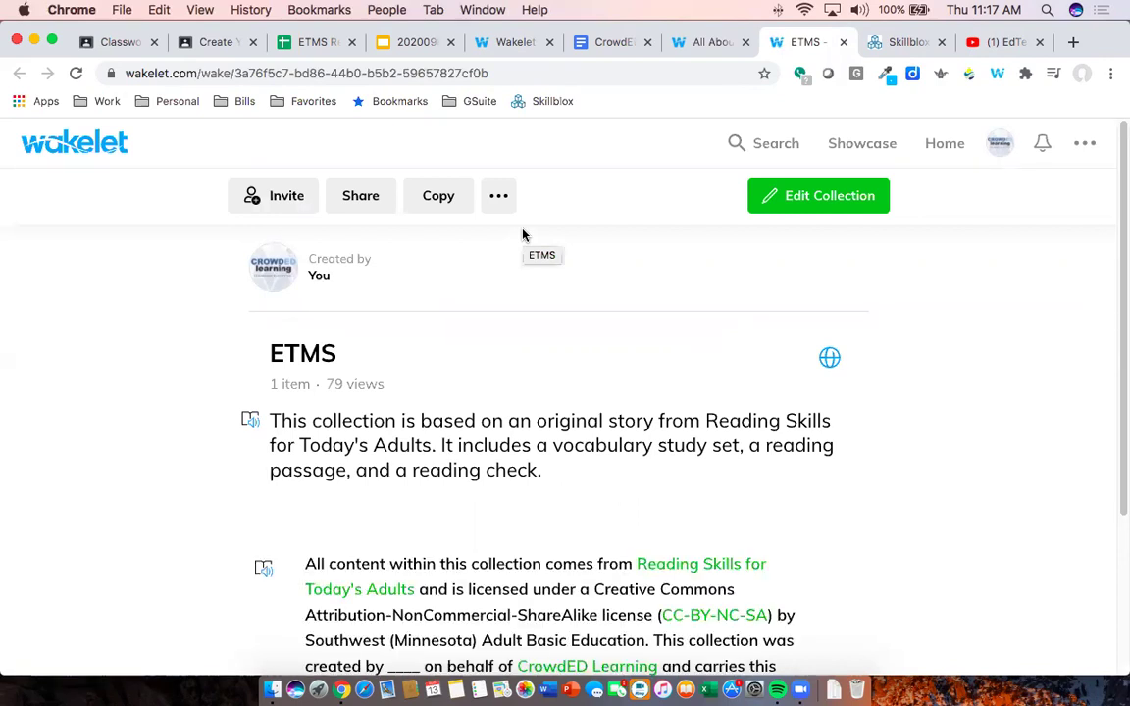
{"action": "scroll", "coordinate": [599, 392], "scroll_direction": "down", "scroll_amount": 5}
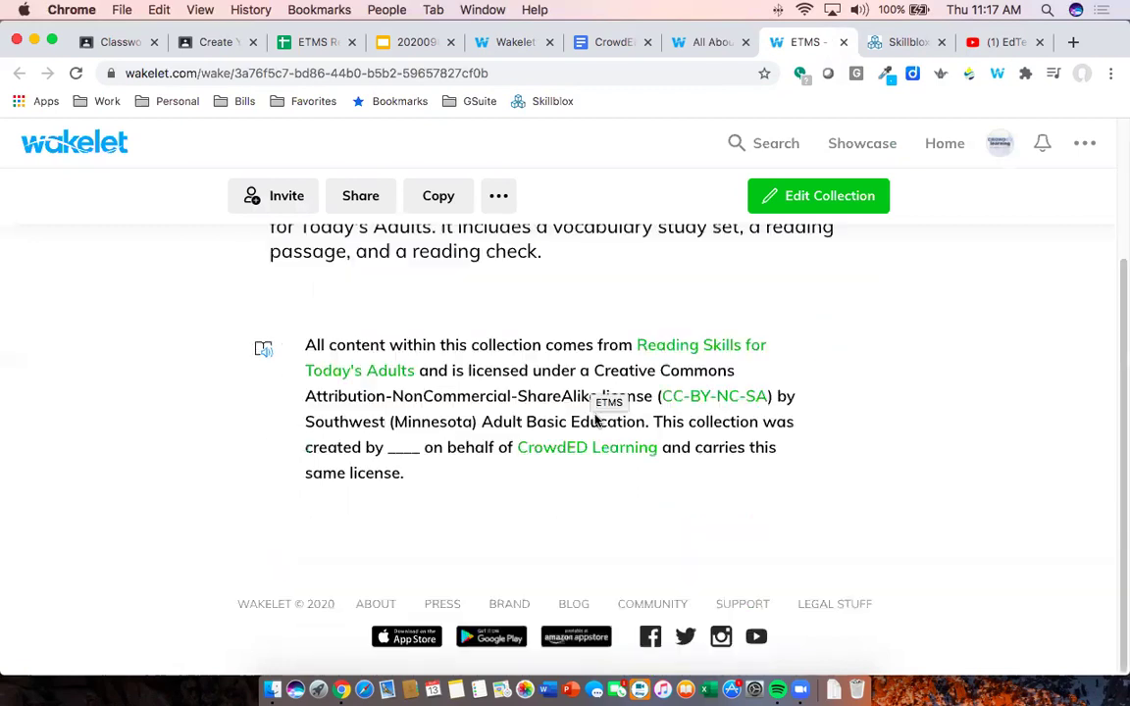
{"action": "scroll", "coordinate": [510, 461], "scroll_direction": "up", "scroll_amount": 4}
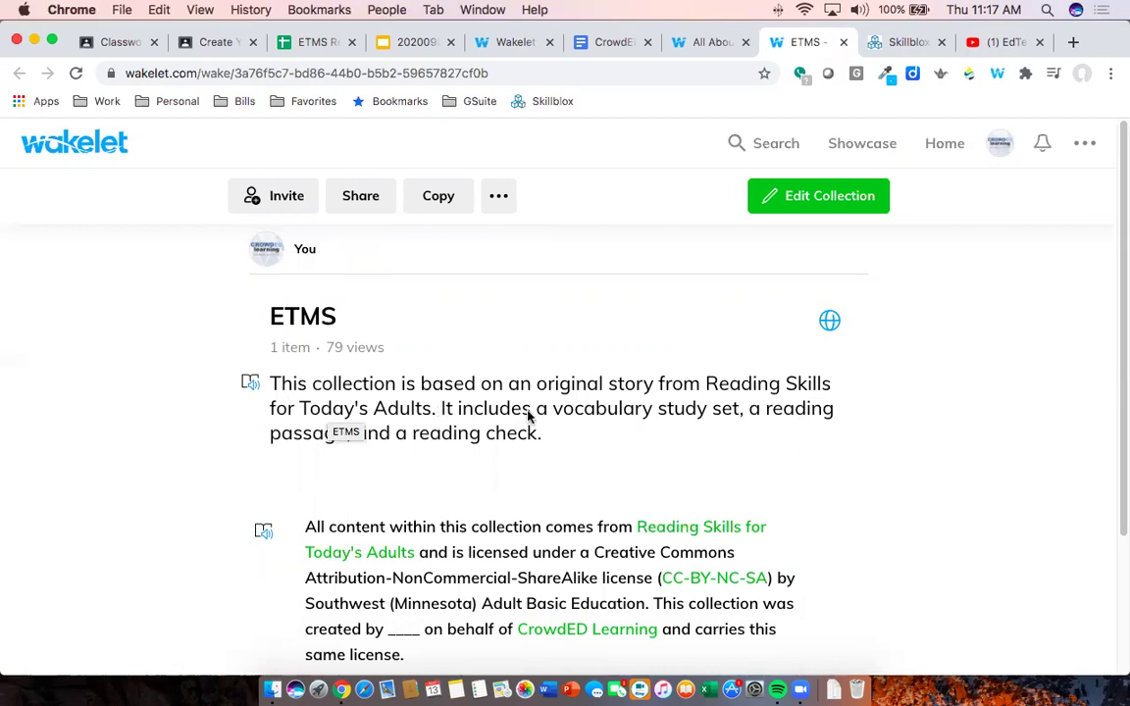
{"action": "scroll", "coordinate": [529, 412], "scroll_direction": "down", "scroll_amount": 3}
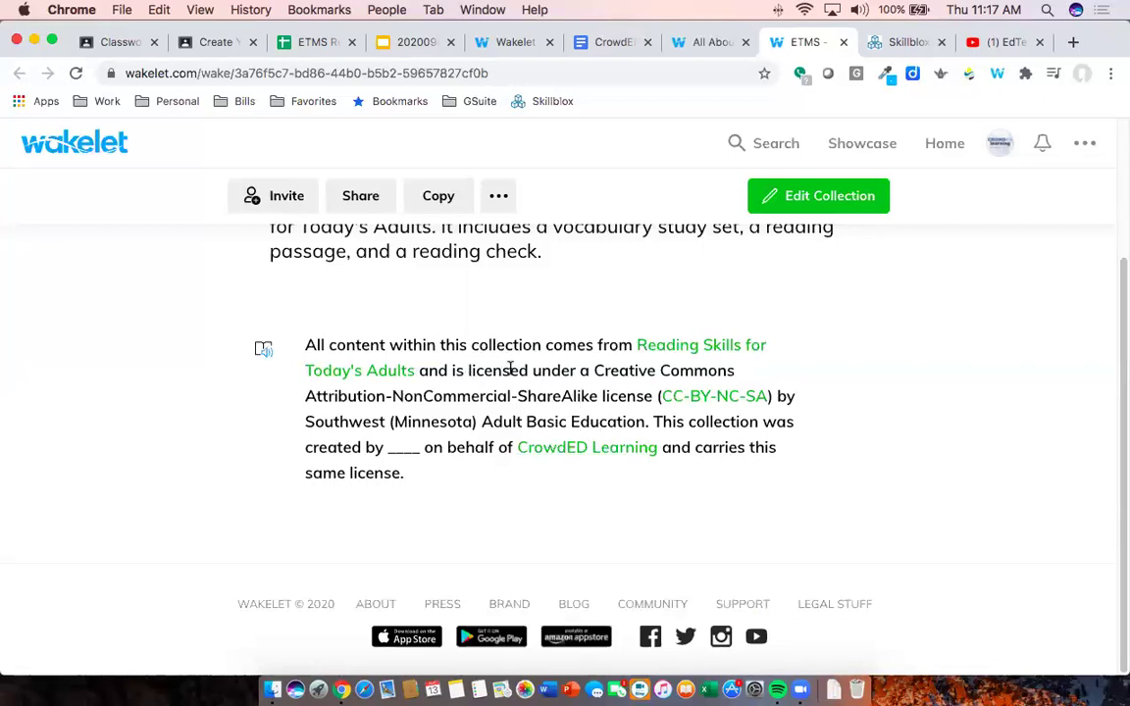
{"action": "left_click_drag", "start_coordinate": [420, 449], "coordinate": [384, 444]}
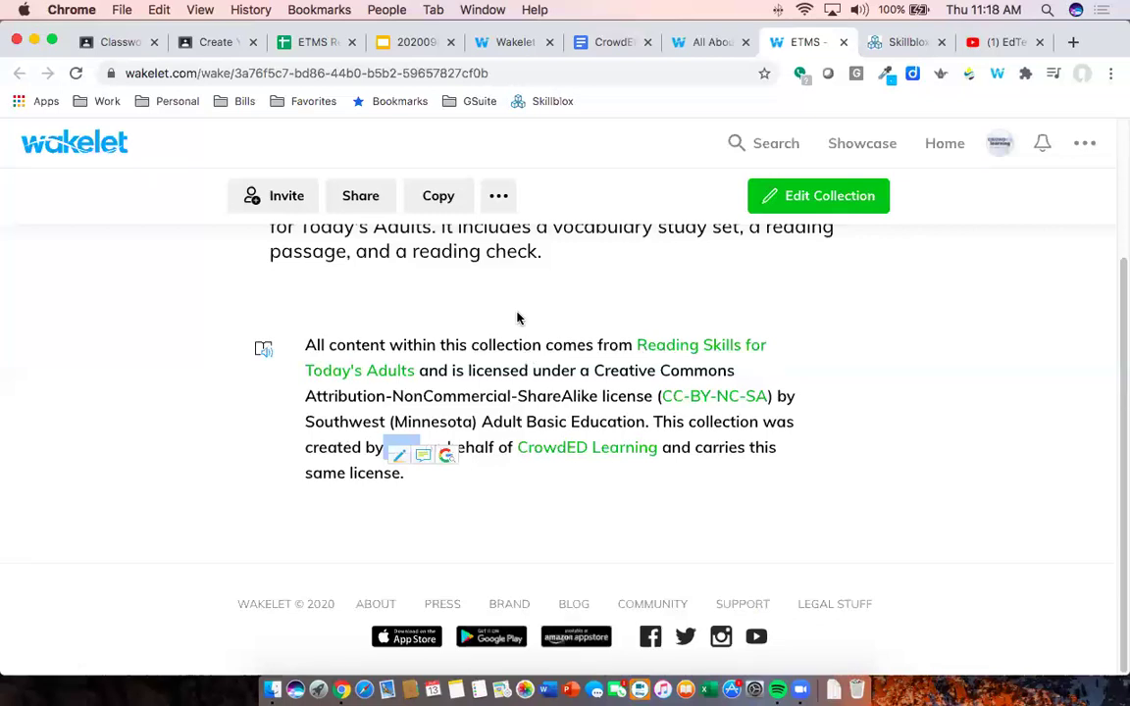
{"action": "scroll", "coordinate": [517, 318], "scroll_direction": "up", "scroll_amount": 4}
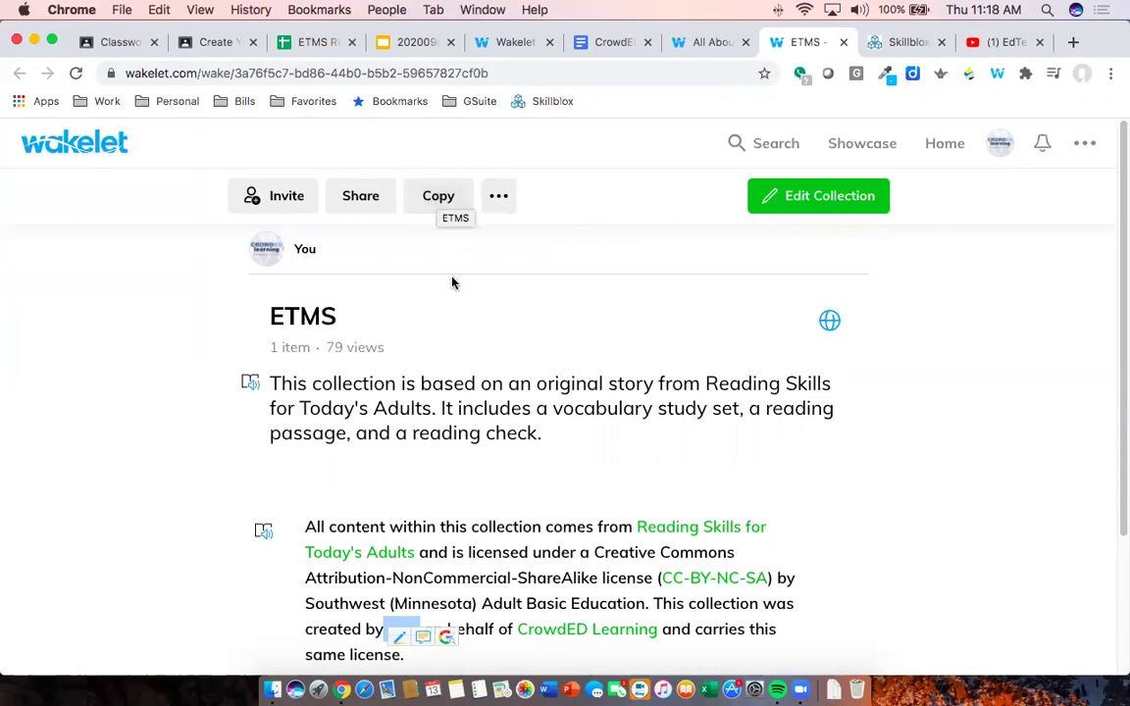
Copy the ETMS template collection, renaming the copy from 'ETMS' to 'Mia Hamm'
{"action": "left_click", "coordinate": [438, 197]}
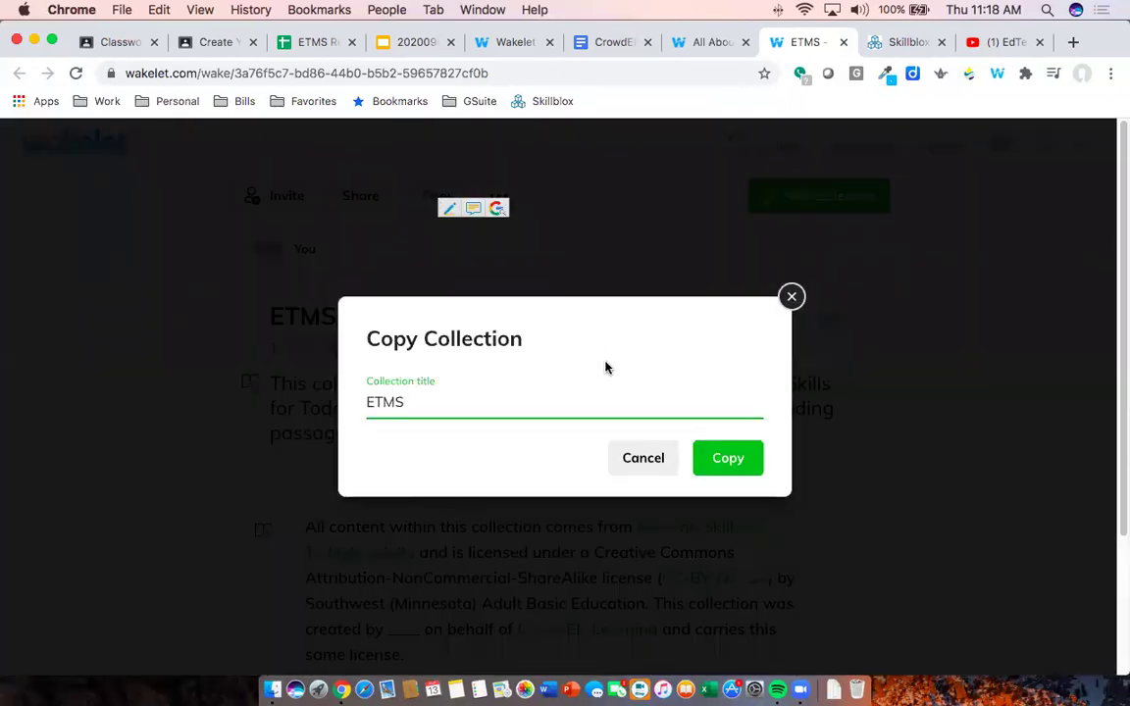
{"action": "double_click", "coordinate": [460, 400]}
{"action": "type", "text": "Mia Hamm"}
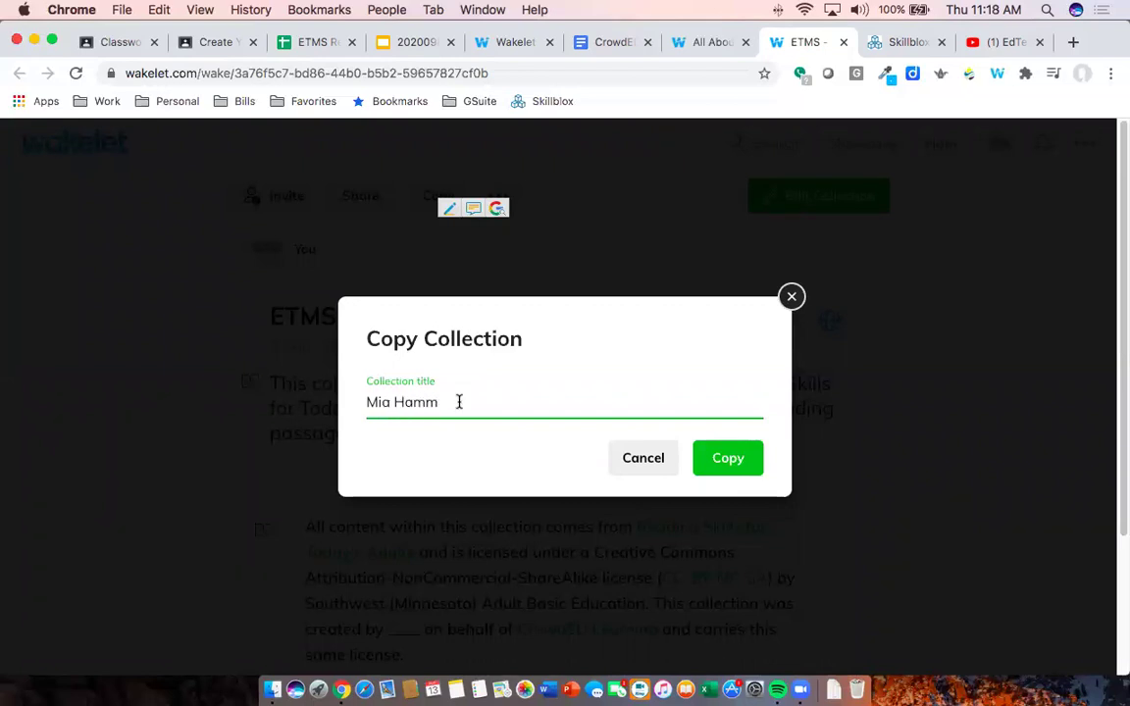
{"action": "left_click", "coordinate": [726, 459]}
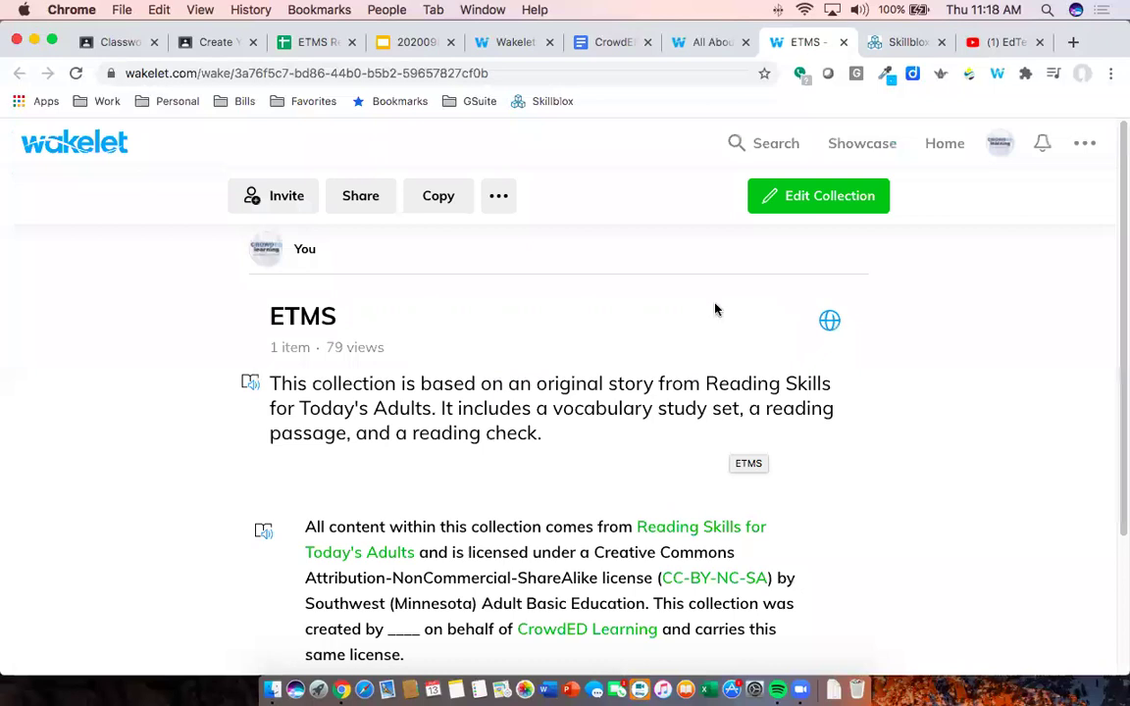
Reload the home page and open the new private Mia Hamm collection
{"action": "left_click", "coordinate": [953, 148]}
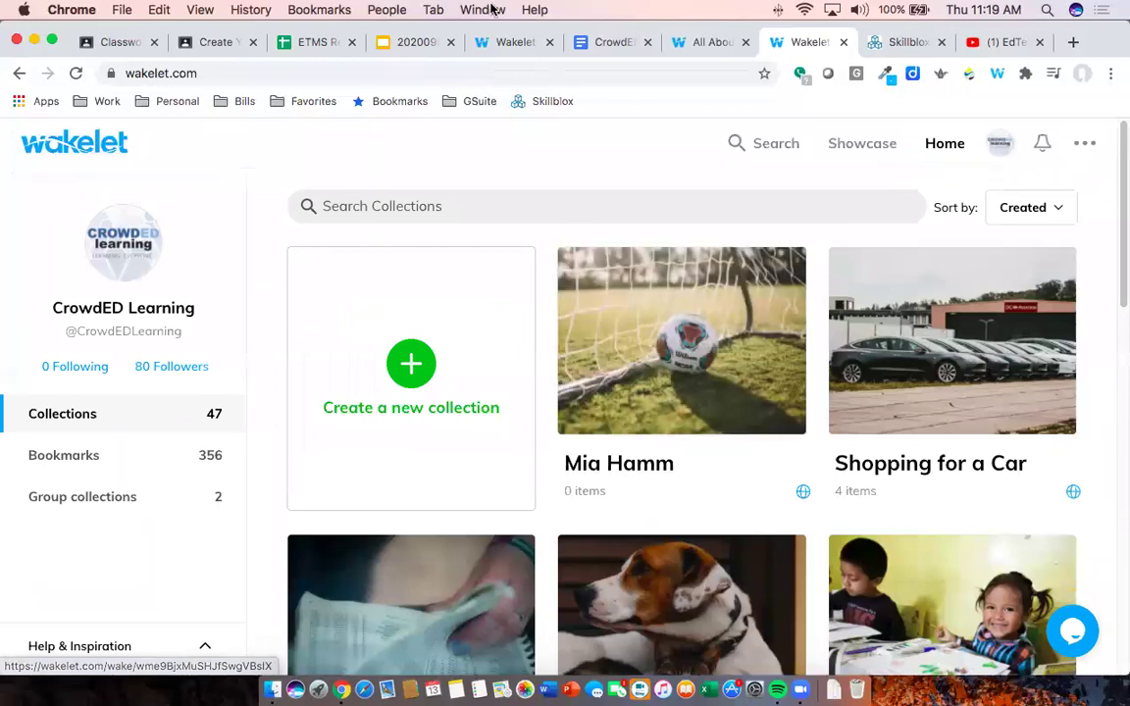
{"action": "left_click", "coordinate": [75, 73]}
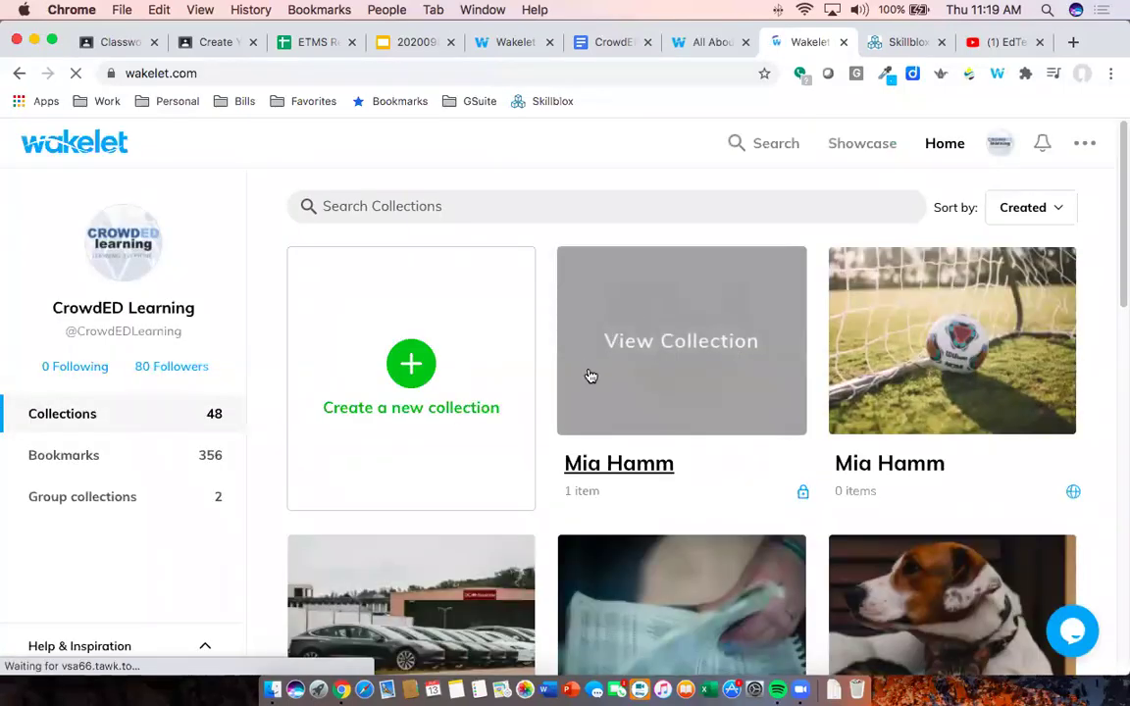
{"action": "left_click", "coordinate": [677, 348]}
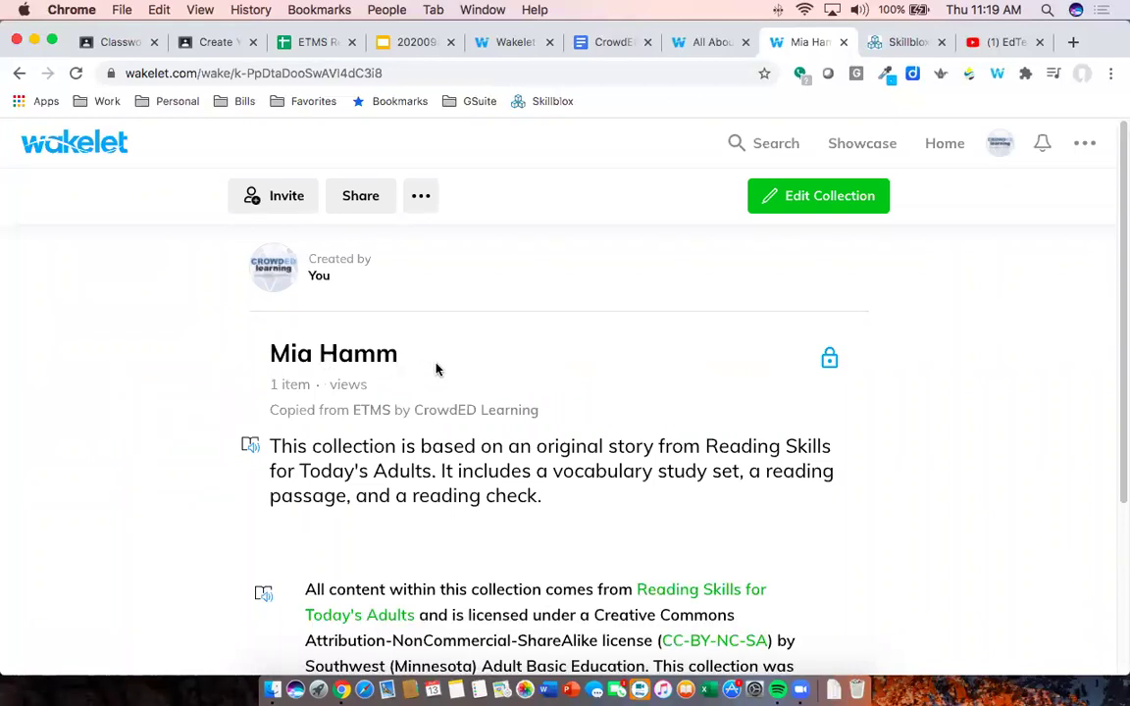
Highlight and review the copied description and license text
{"action": "left_click_drag", "start_coordinate": [353, 449], "coordinate": [560, 496]}
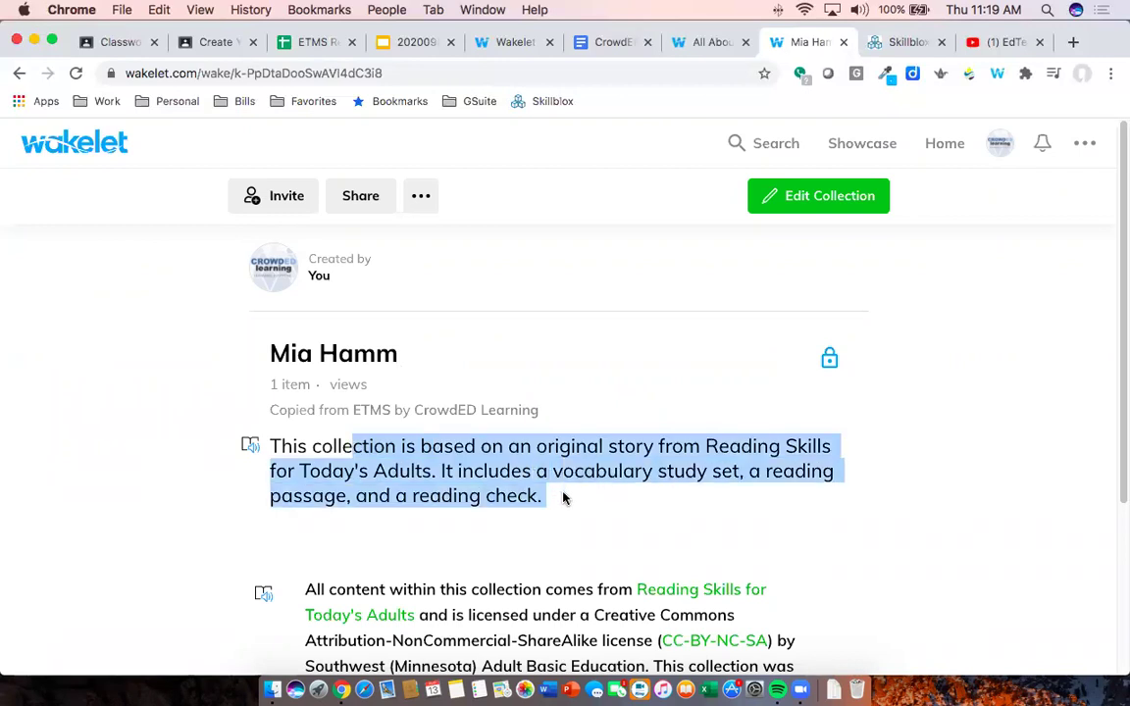
{"action": "scroll", "coordinate": [560, 549], "scroll_direction": "down", "scroll_amount": 3}
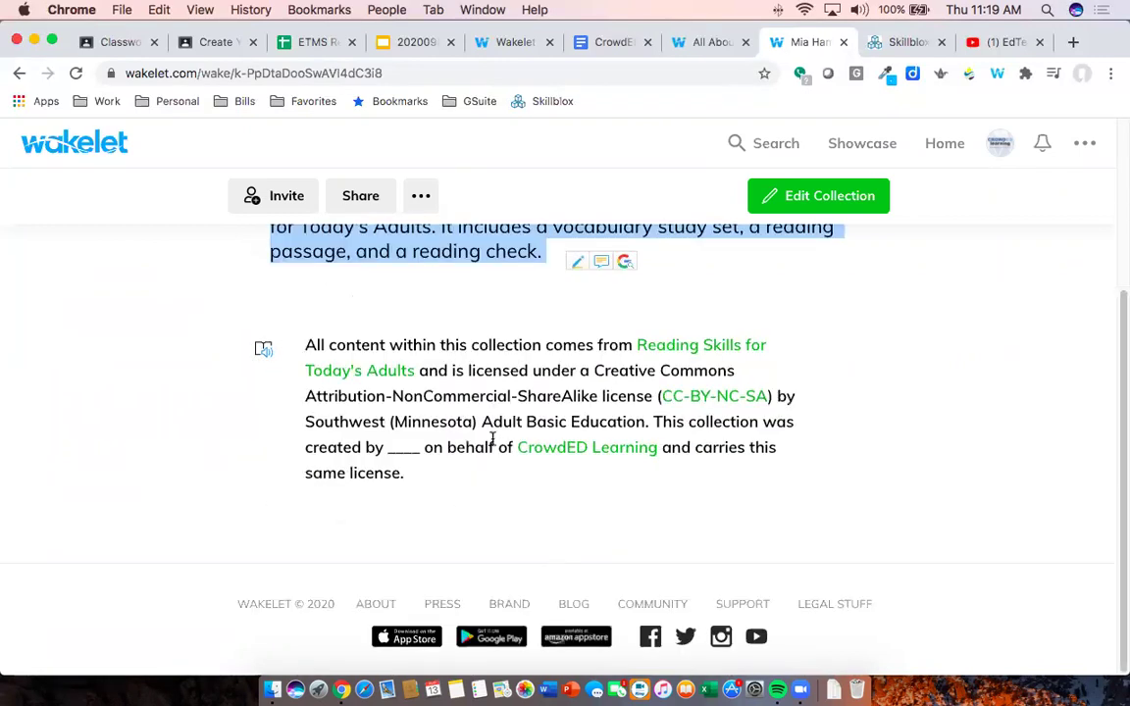
{"action": "scroll", "coordinate": [498, 397], "scroll_direction": "up", "scroll_amount": 3}
{"action": "scroll", "coordinate": [498, 402], "scroll_direction": "down", "scroll_amount": 2}
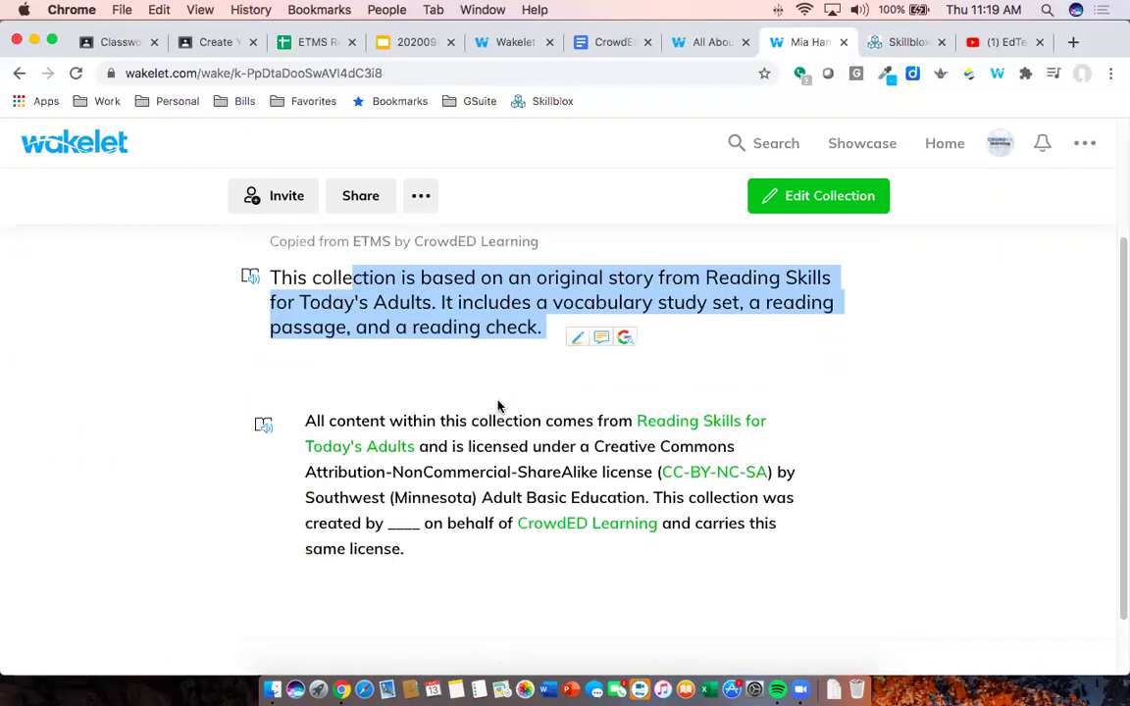
{"action": "left_click", "coordinate": [495, 441]}
{"action": "left_click_drag", "start_coordinate": [527, 481], "coordinate": [533, 495]}
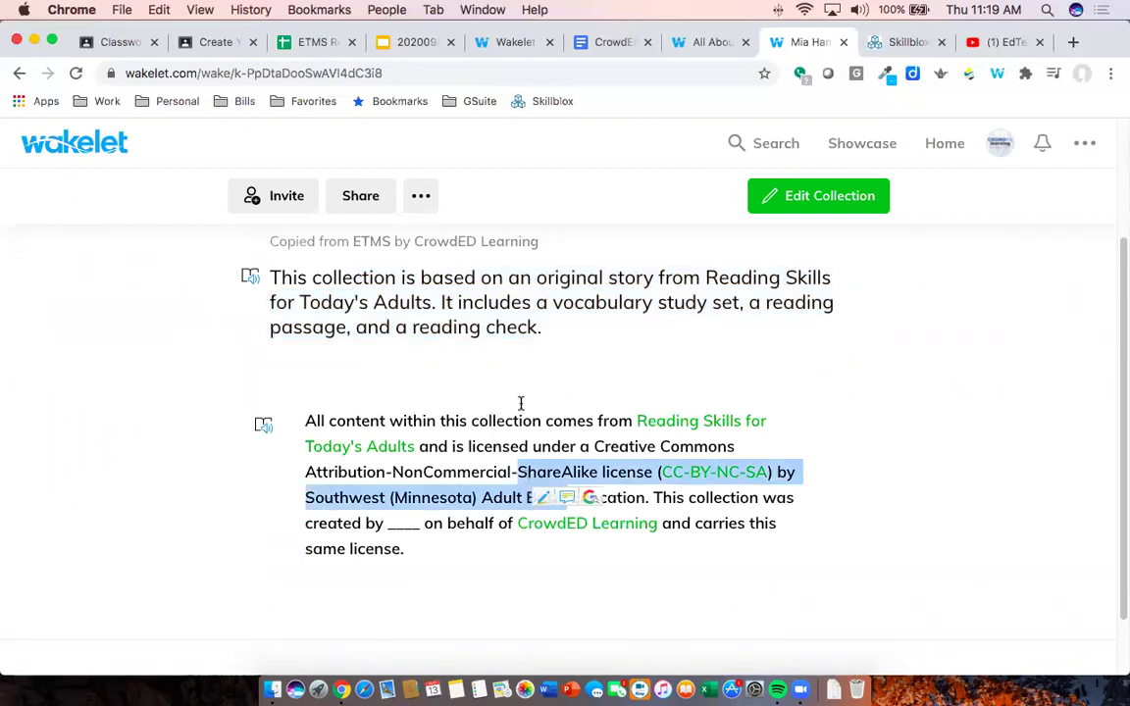
{"action": "left_click_drag", "start_coordinate": [513, 328], "coordinate": [487, 327]}
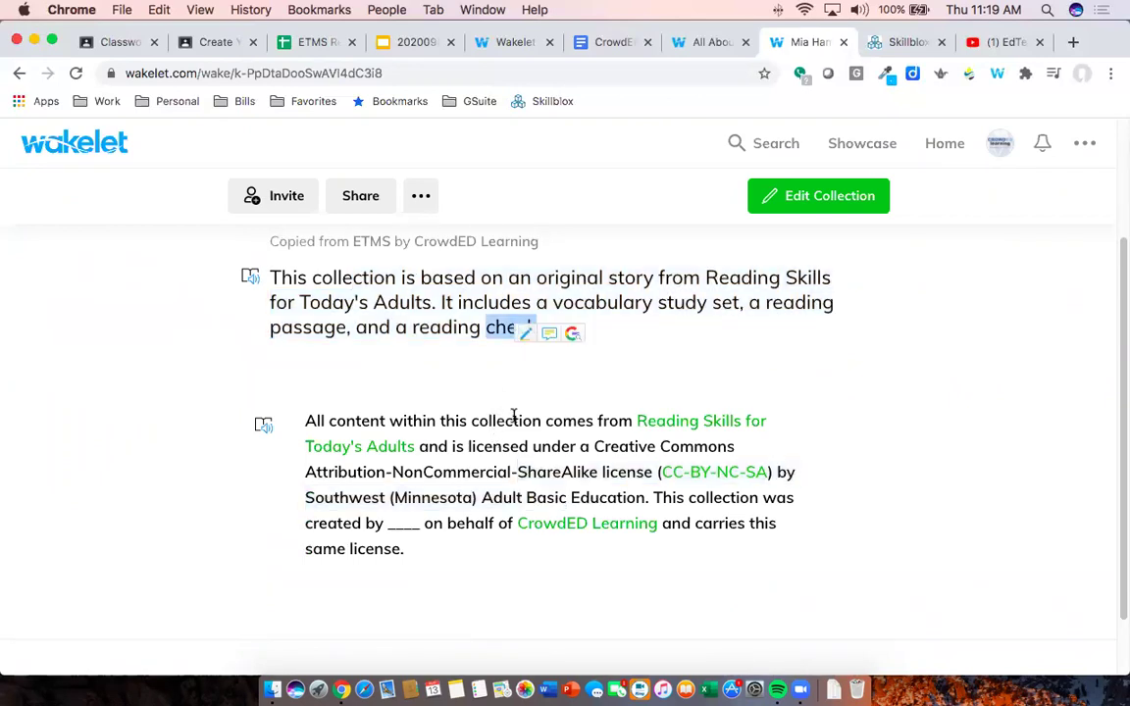
{"action": "triple_click", "coordinate": [506, 325]}
{"action": "double_click", "coordinate": [517, 448]}
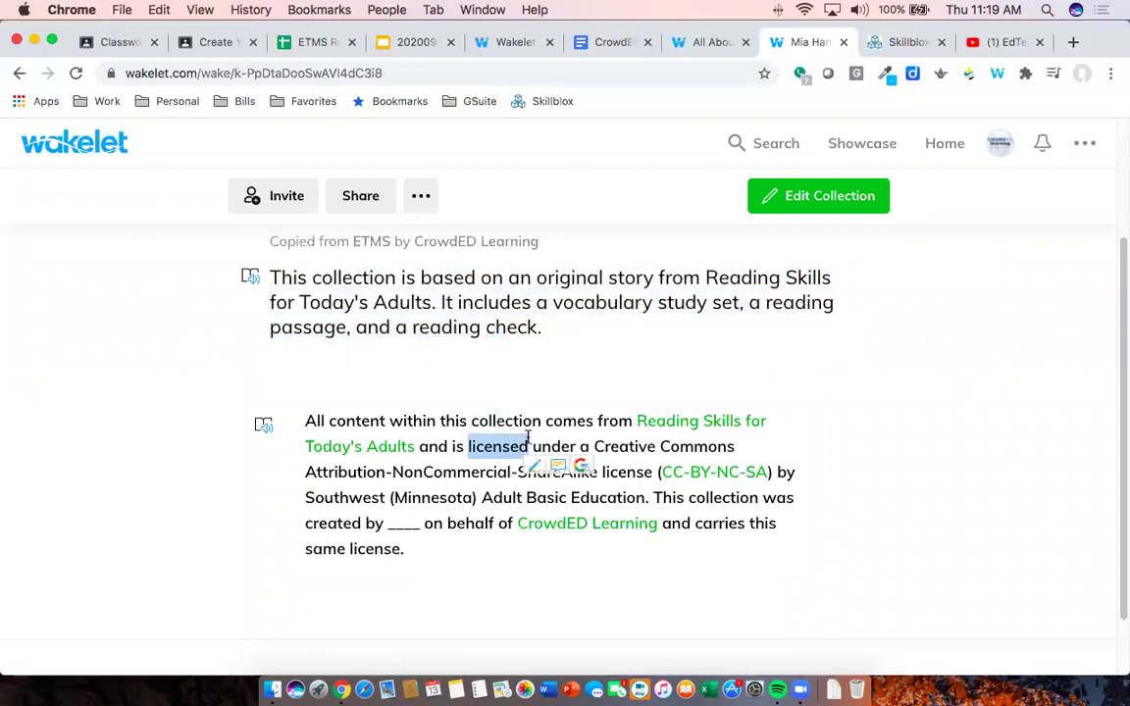
{"action": "scroll", "coordinate": [525, 442], "scroll_direction": "up", "scroll_amount": 2}
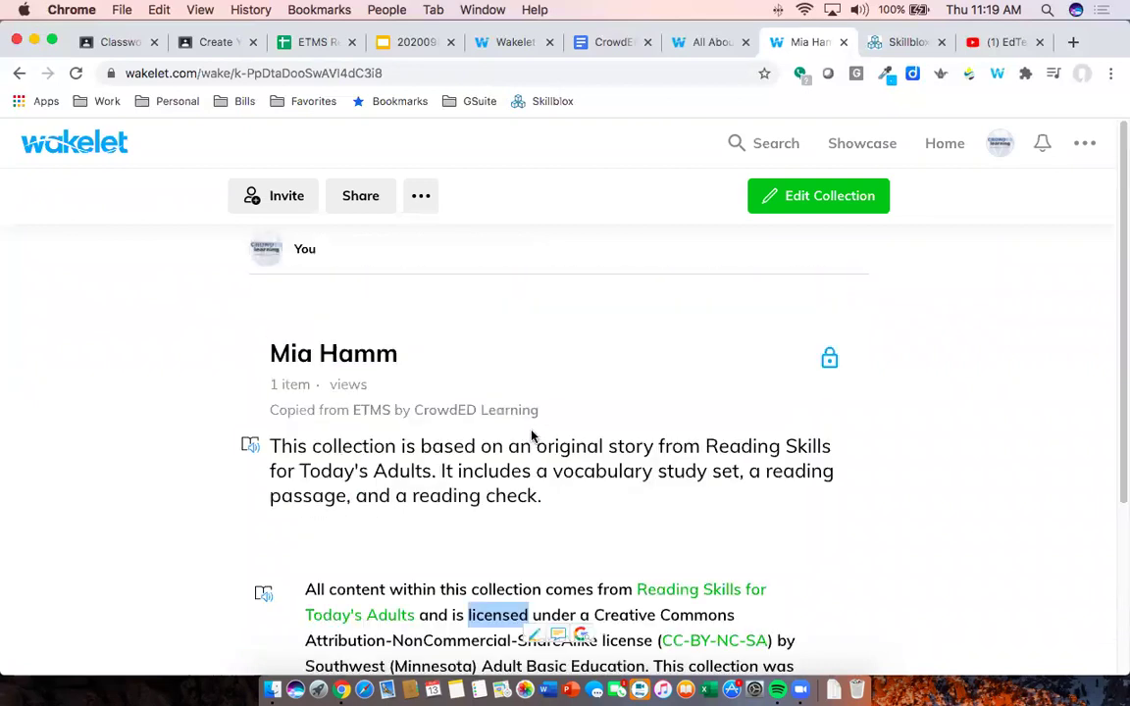
Edit the Mia Hamm copy and set a soccer-net library photo, found by searching 'soccer', as cover
{"action": "left_click", "coordinate": [815, 201]}
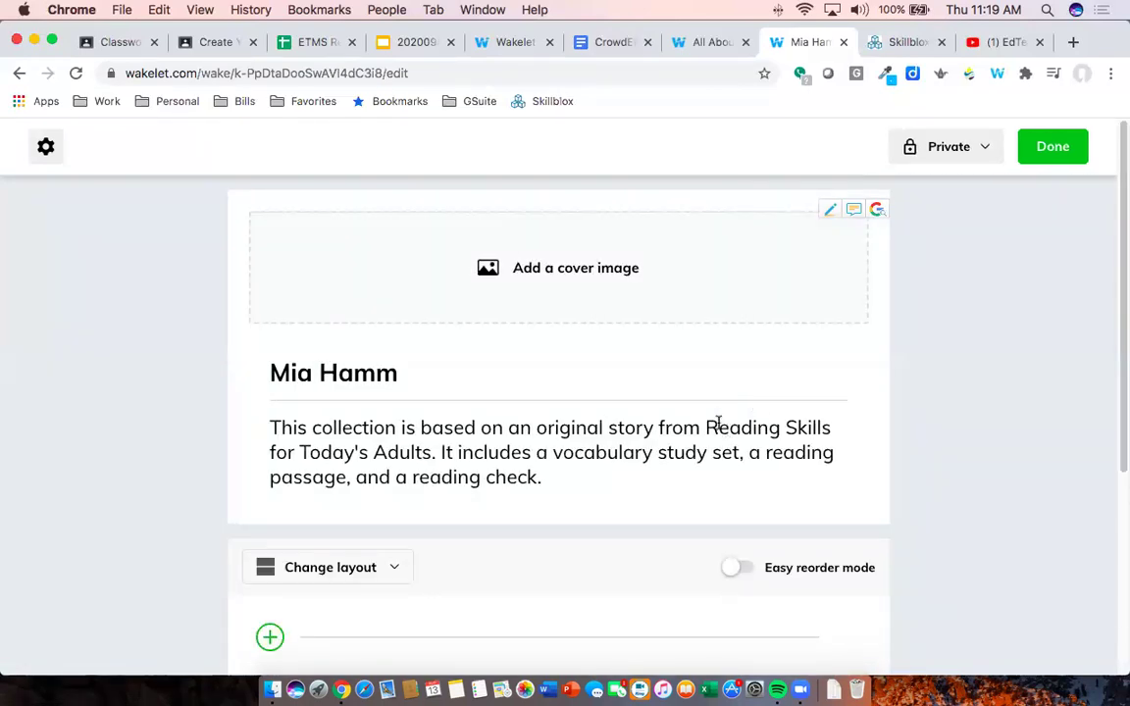
{"action": "scroll", "coordinate": [711, 426], "scroll_direction": "down", "scroll_amount": 5}
{"action": "scroll", "coordinate": [708, 429], "scroll_direction": "up", "scroll_amount": 5}
{"action": "left_click", "coordinate": [594, 275]}
{"action": "left_click", "coordinate": [564, 348]}
{"action": "left_click", "coordinate": [403, 214]}
{"action": "type", "text": "soccer"}
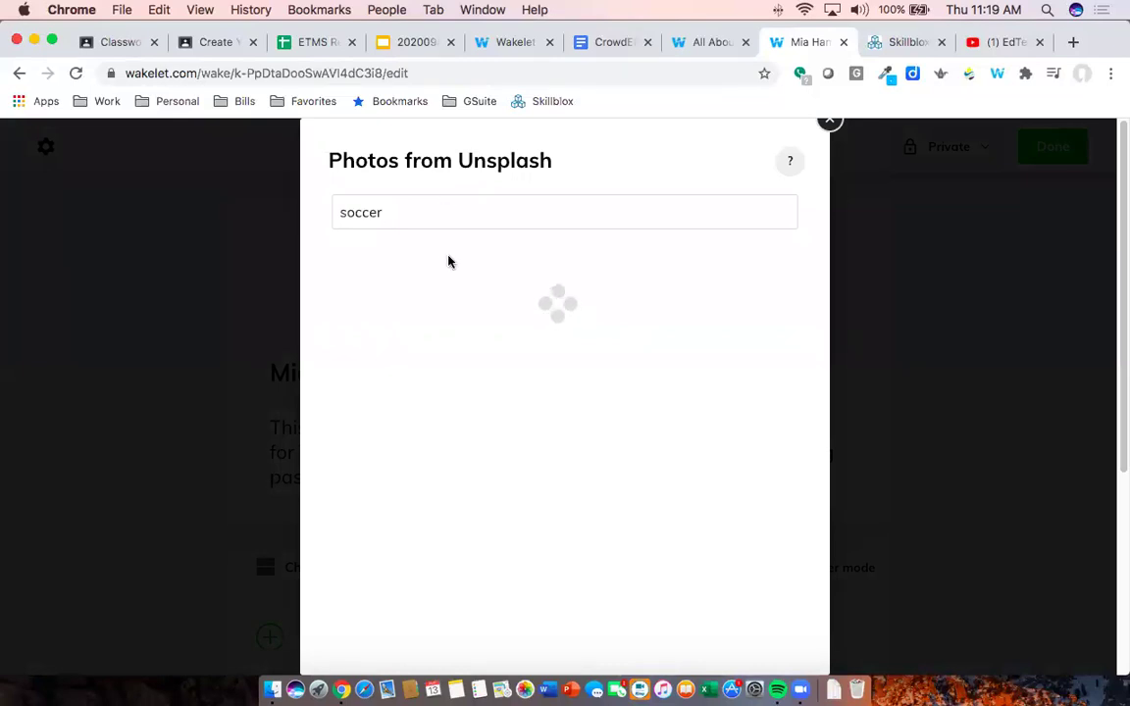
{"action": "scroll", "coordinate": [588, 373], "scroll_direction": "down", "scroll_amount": 4}
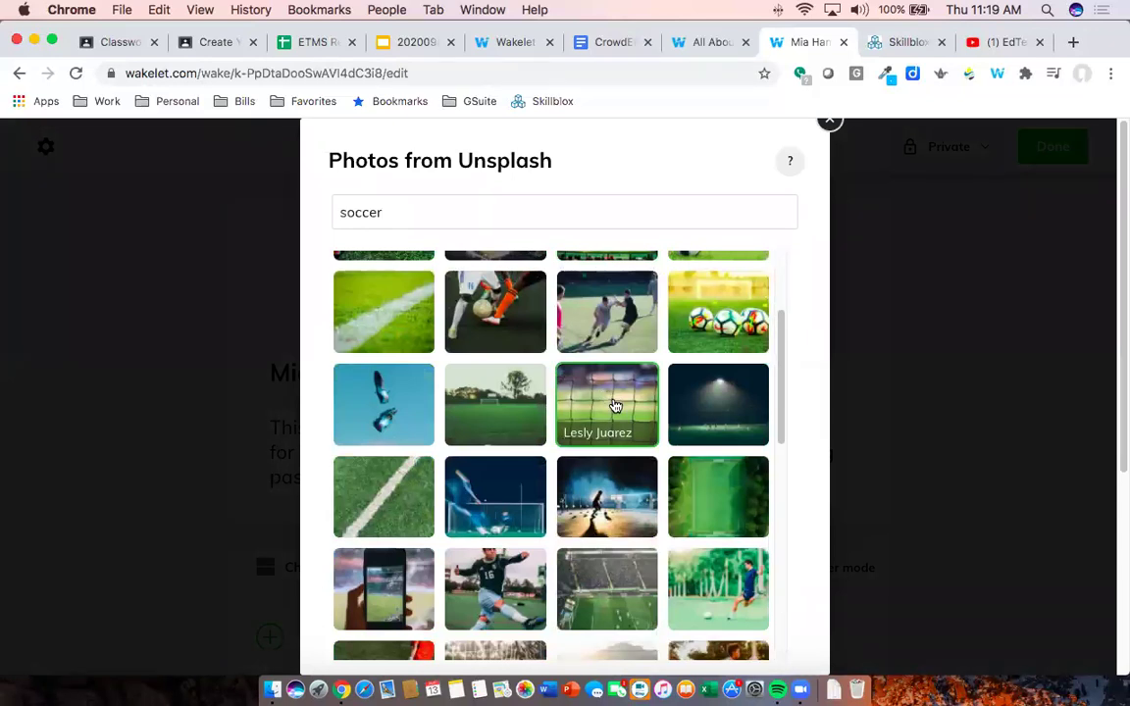
{"action": "left_click", "coordinate": [613, 406]}
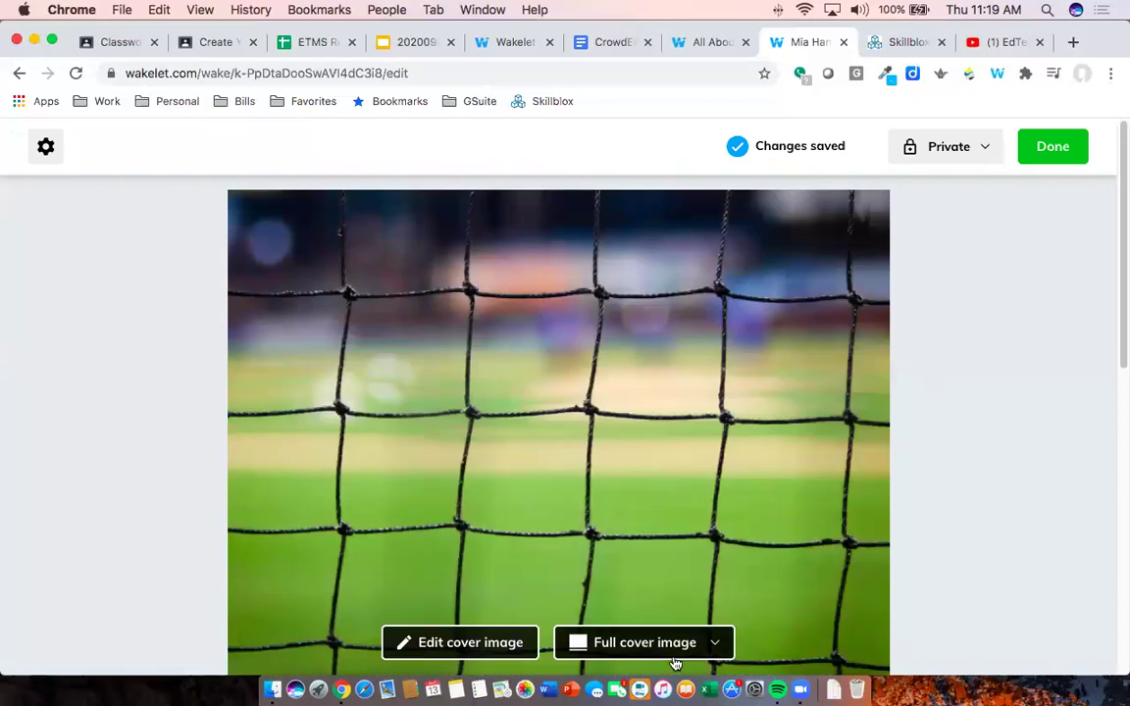
Change the cover from Full cover image to Half cover image
{"action": "left_click", "coordinate": [676, 645]}
{"action": "left_click", "coordinate": [658, 552]}
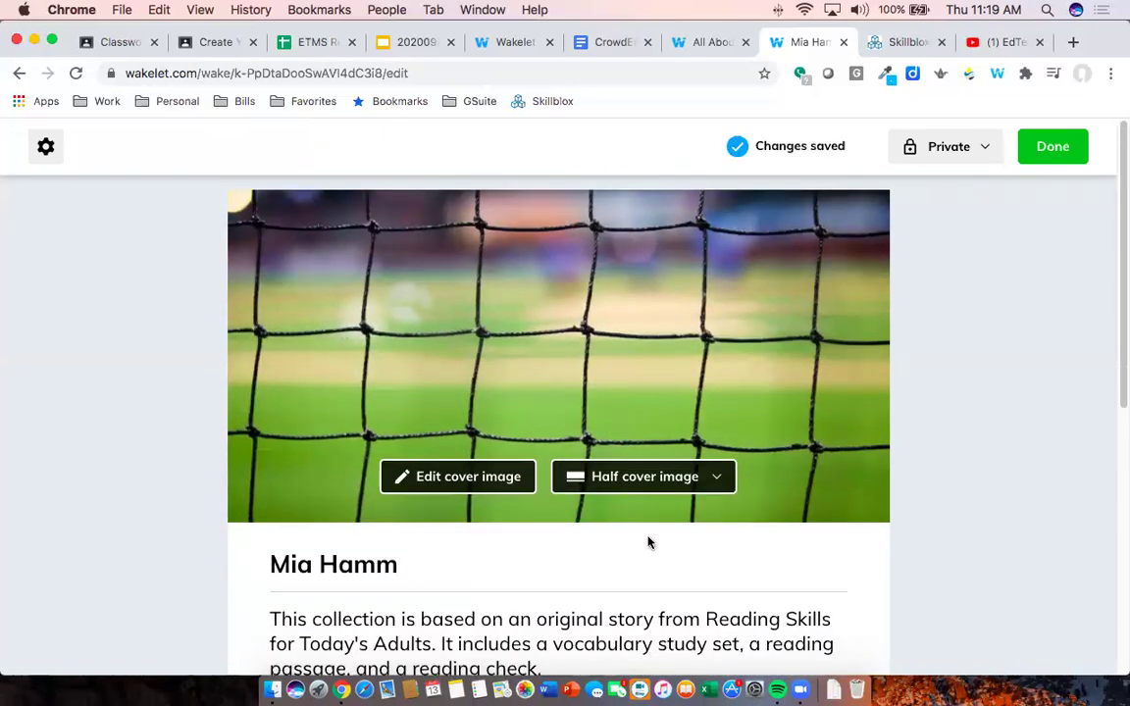
{"action": "scroll", "coordinate": [632, 335], "scroll_direction": "down", "scroll_amount": 5}
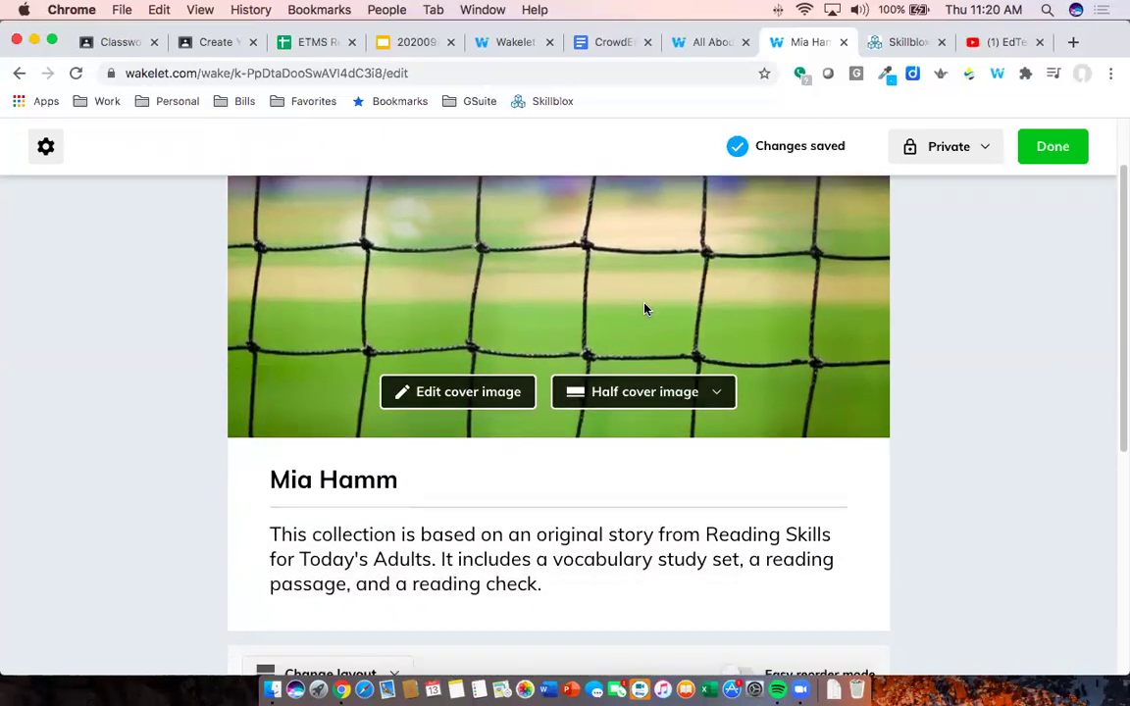
{"action": "scroll", "coordinate": [636, 335], "scroll_direction": "down", "scroll_amount": 4}
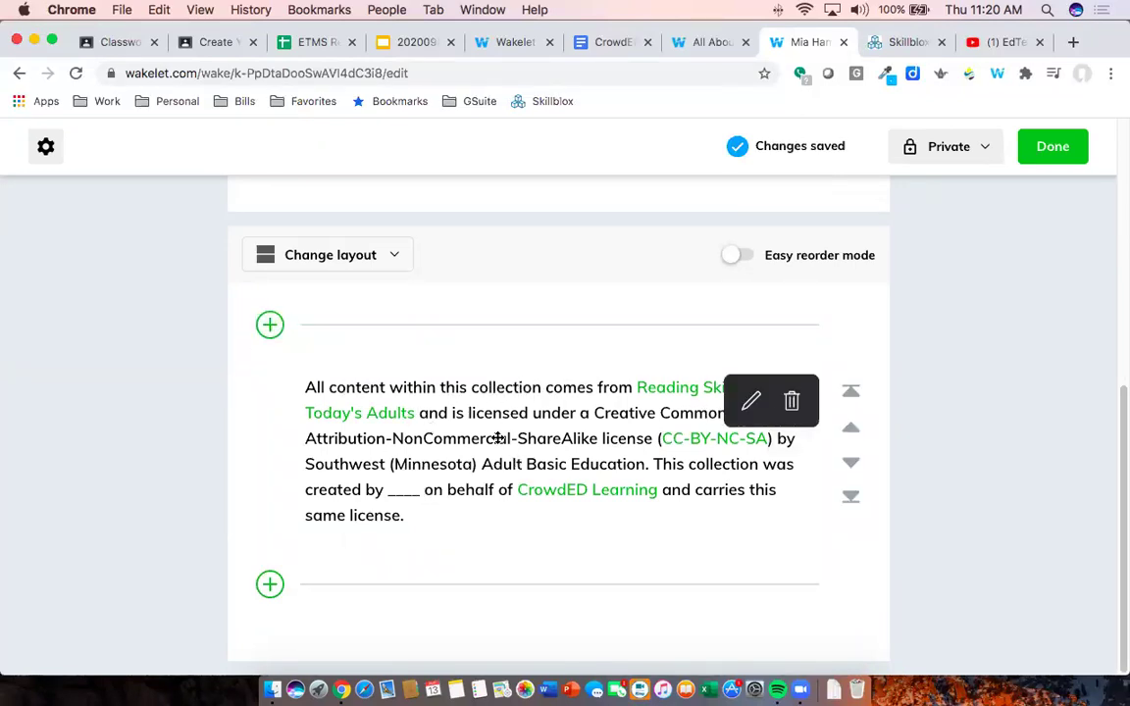
Fill the blank after 'created by' in the attribution paragraph with the creator's name and save
{"action": "left_click", "coordinate": [749, 402]}
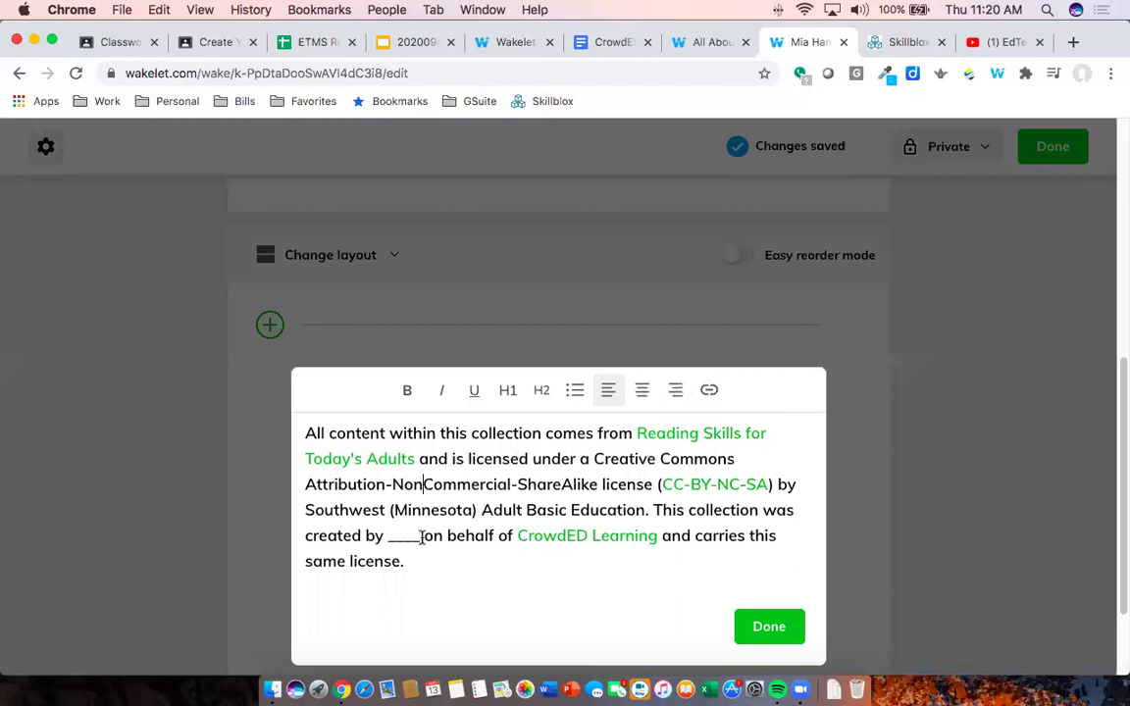
{"action": "left_click_drag", "start_coordinate": [417, 536], "coordinate": [387, 535]}
{"action": "type", "text": "Jeff Goumas"}
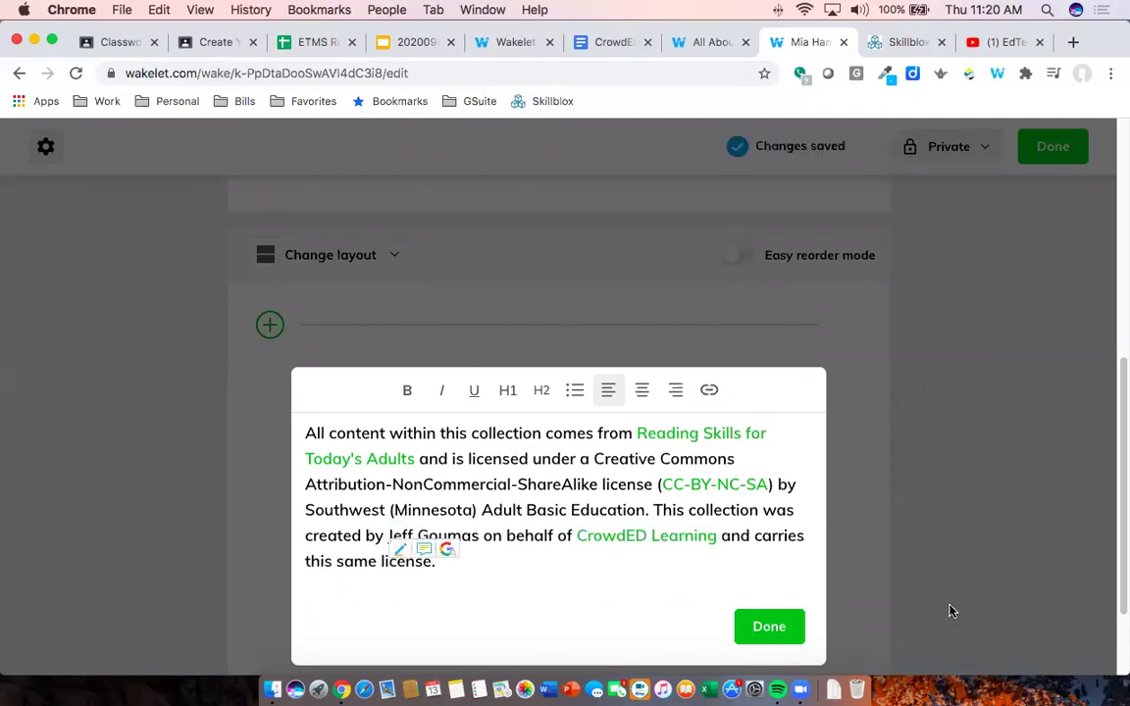
{"action": "left_click", "coordinate": [782, 625]}
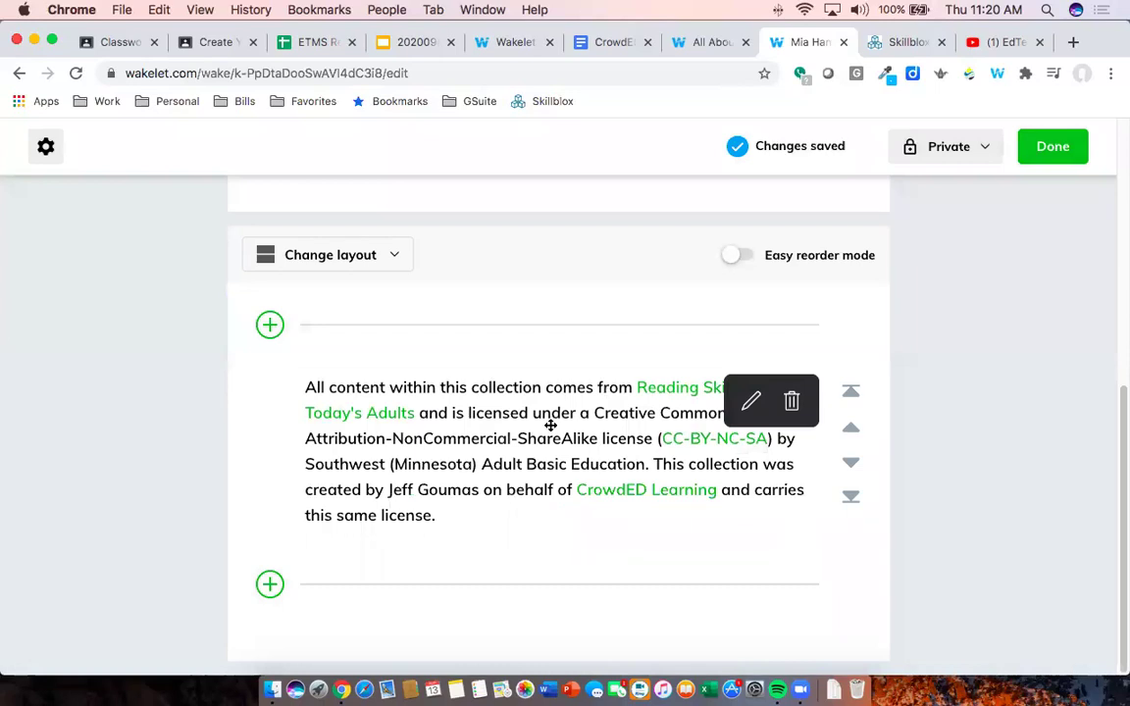
{"action": "scroll", "coordinate": [554, 431], "scroll_direction": "up", "scroll_amount": 4}
{"action": "scroll", "coordinate": [552, 433], "scroll_direction": "down", "scroll_amount": 3}
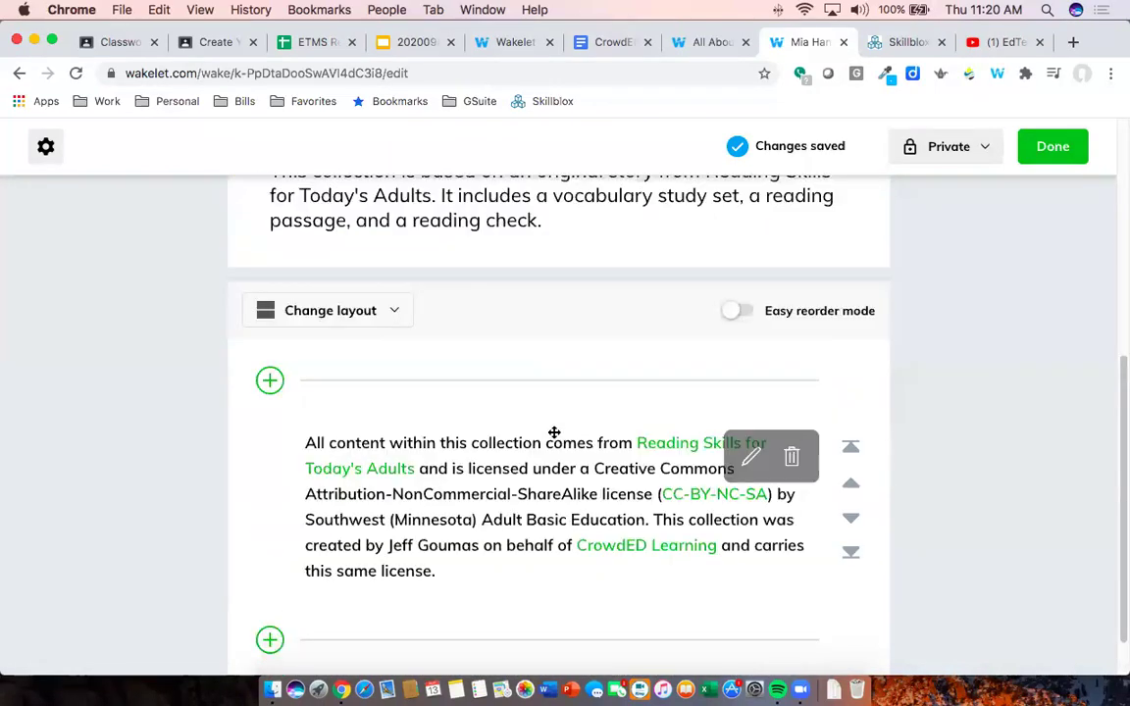
{"action": "scroll", "coordinate": [613, 427], "scroll_direction": "up", "scroll_amount": 3}
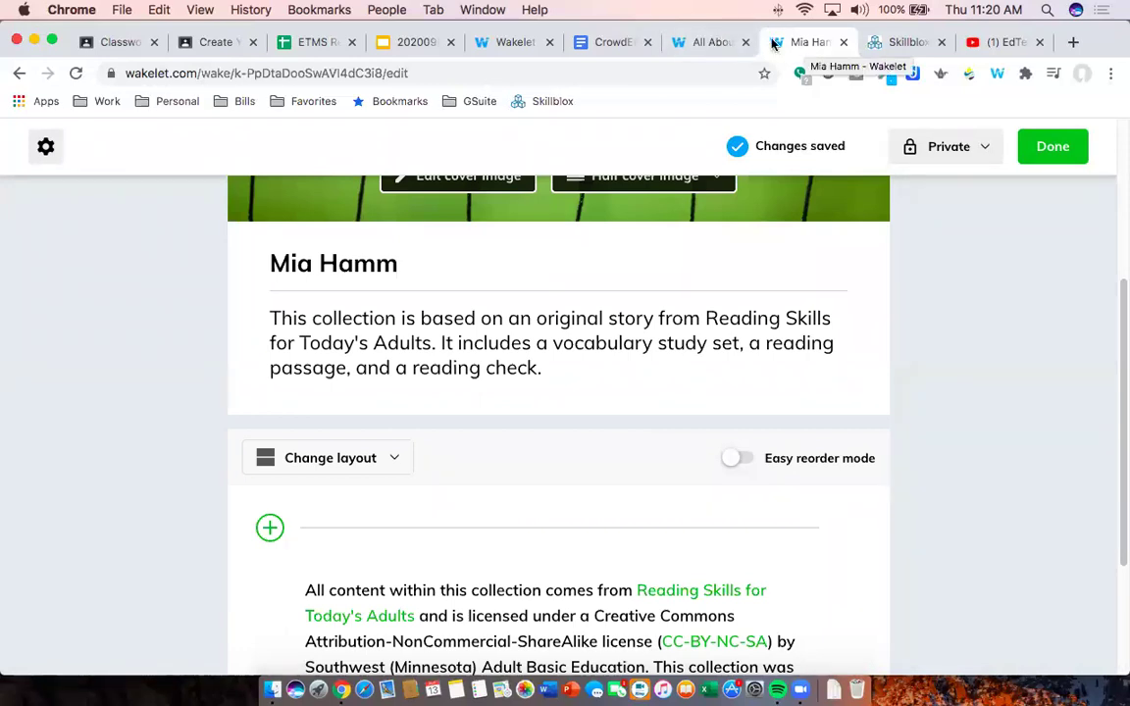
Open the CrowdEDGuides_Wakelet guide from the Story Title collection and scroll to step 6
{"action": "left_click", "coordinate": [711, 42]}
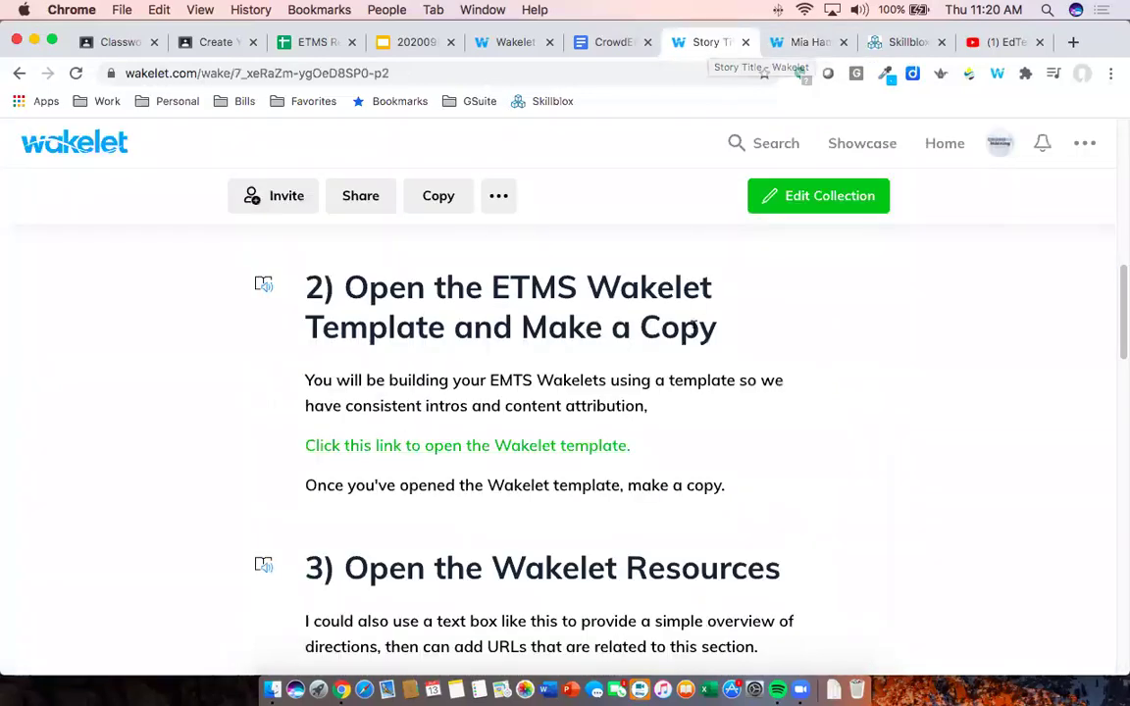
{"action": "scroll", "coordinate": [695, 313], "scroll_direction": "down", "scroll_amount": 5}
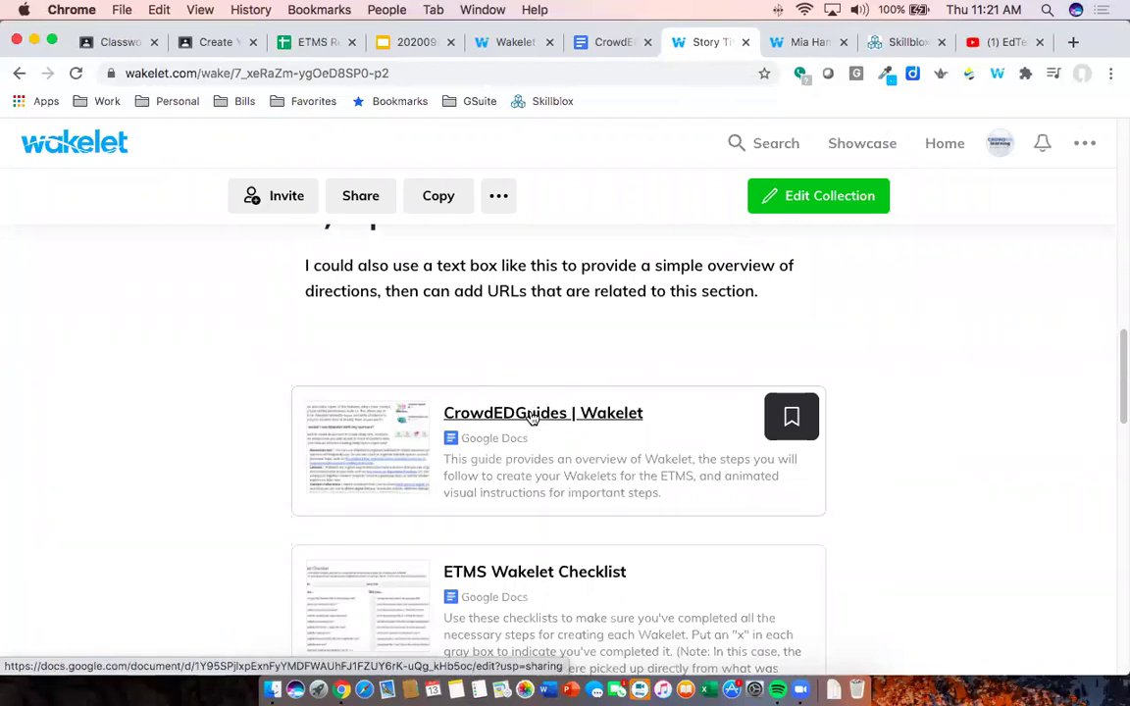
{"action": "left_click", "coordinate": [532, 415]}
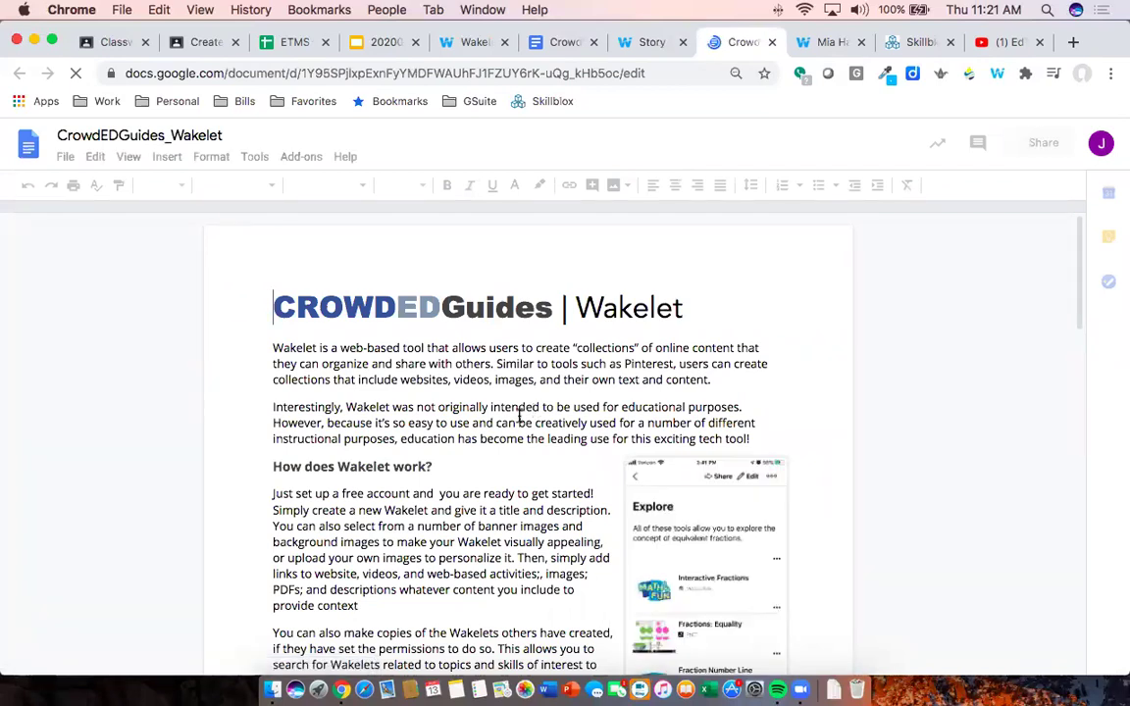
{"action": "scroll", "coordinate": [470, 392], "scroll_direction": "down", "scroll_amount": 1}
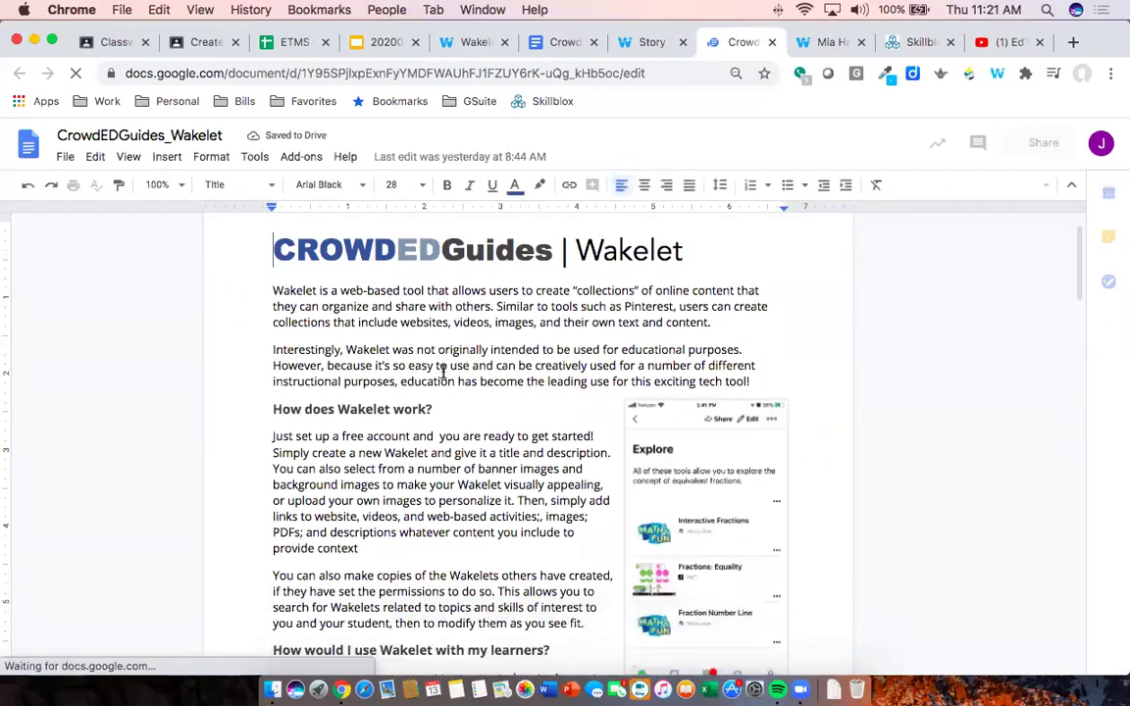
{"action": "scroll", "coordinate": [412, 352], "scroll_direction": "down", "scroll_amount": 3}
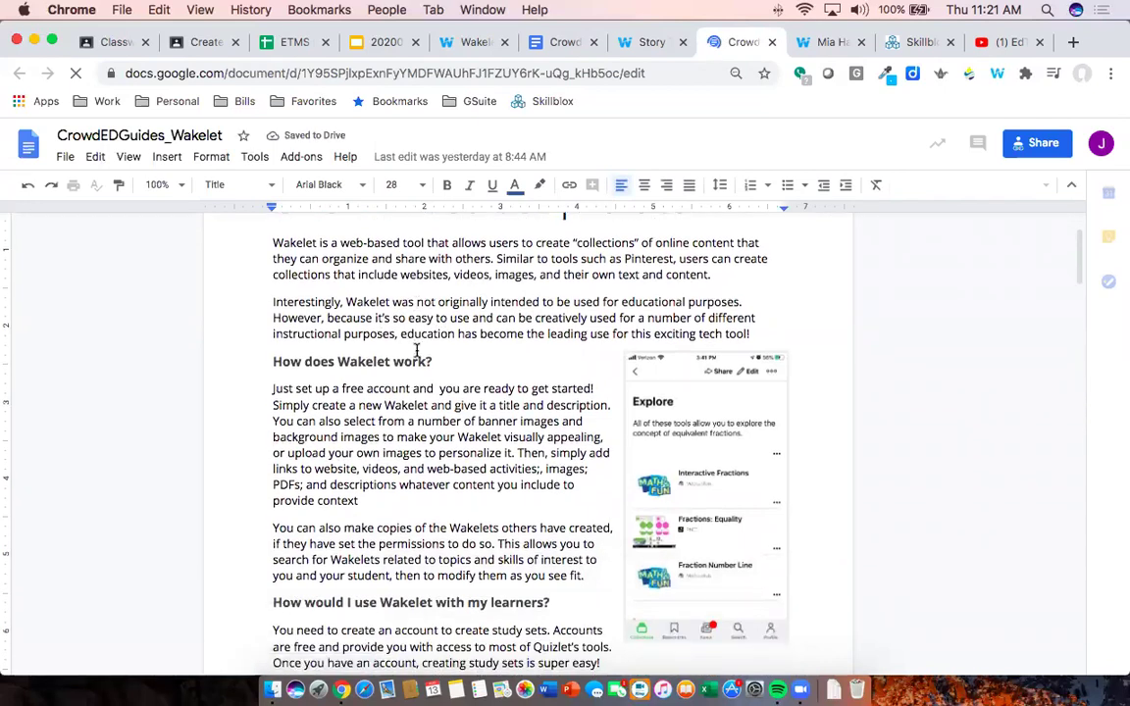
{"action": "scroll", "coordinate": [415, 353], "scroll_direction": "down", "scroll_amount": 7}
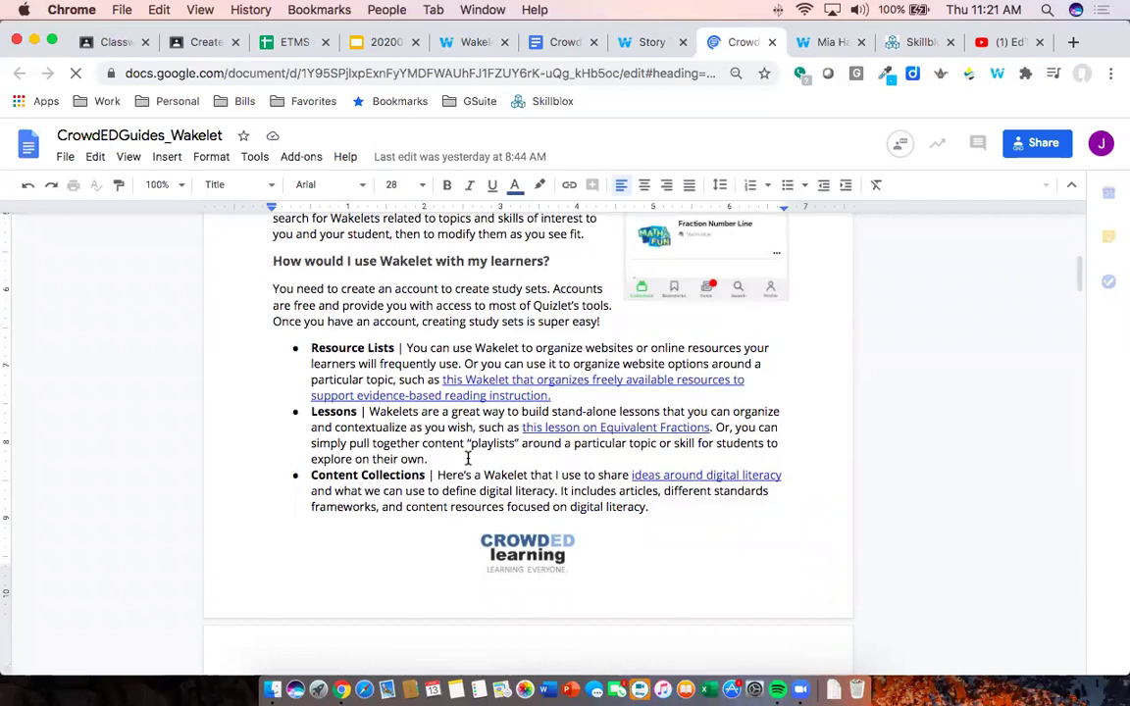
{"action": "scroll", "coordinate": [468, 458], "scroll_direction": "down", "scroll_amount": 8}
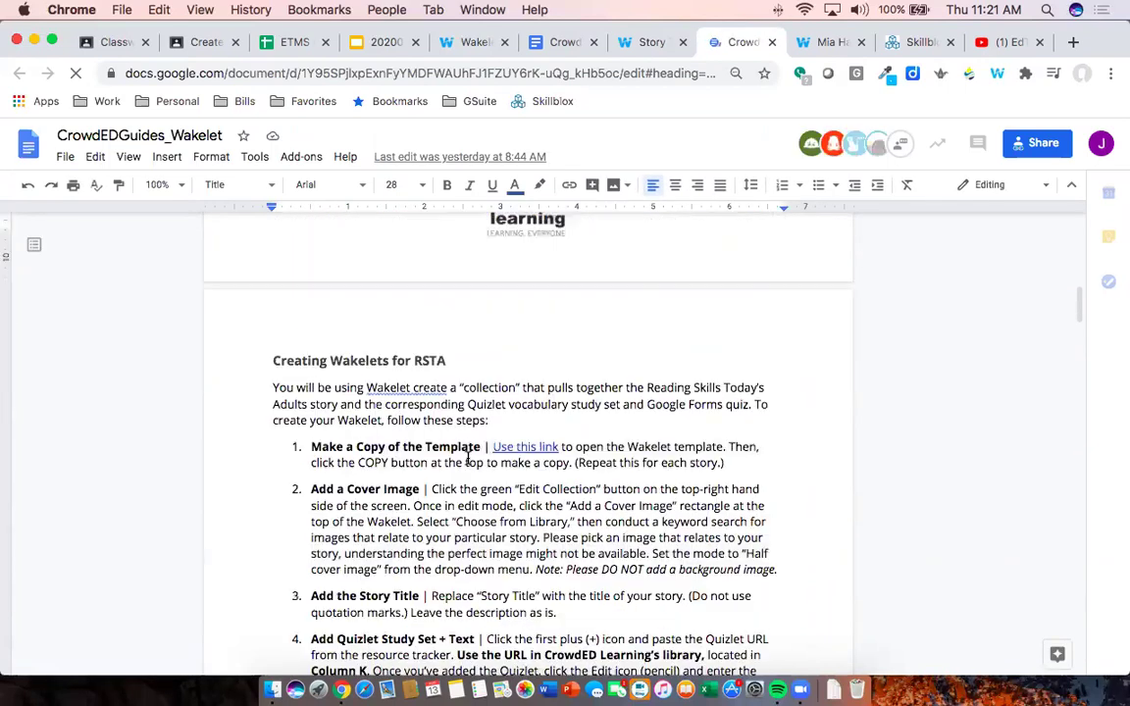
{"action": "scroll", "coordinate": [468, 458], "scroll_direction": "down", "scroll_amount": 3}
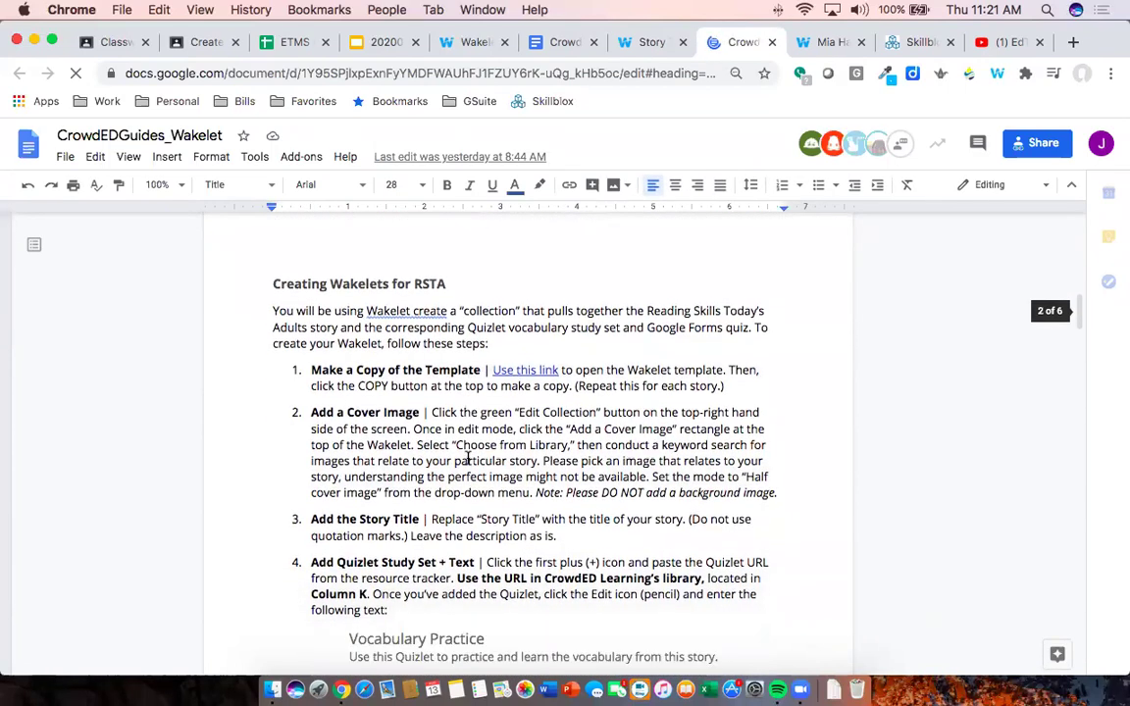
{"action": "scroll", "coordinate": [468, 458], "scroll_direction": "down", "scroll_amount": 1}
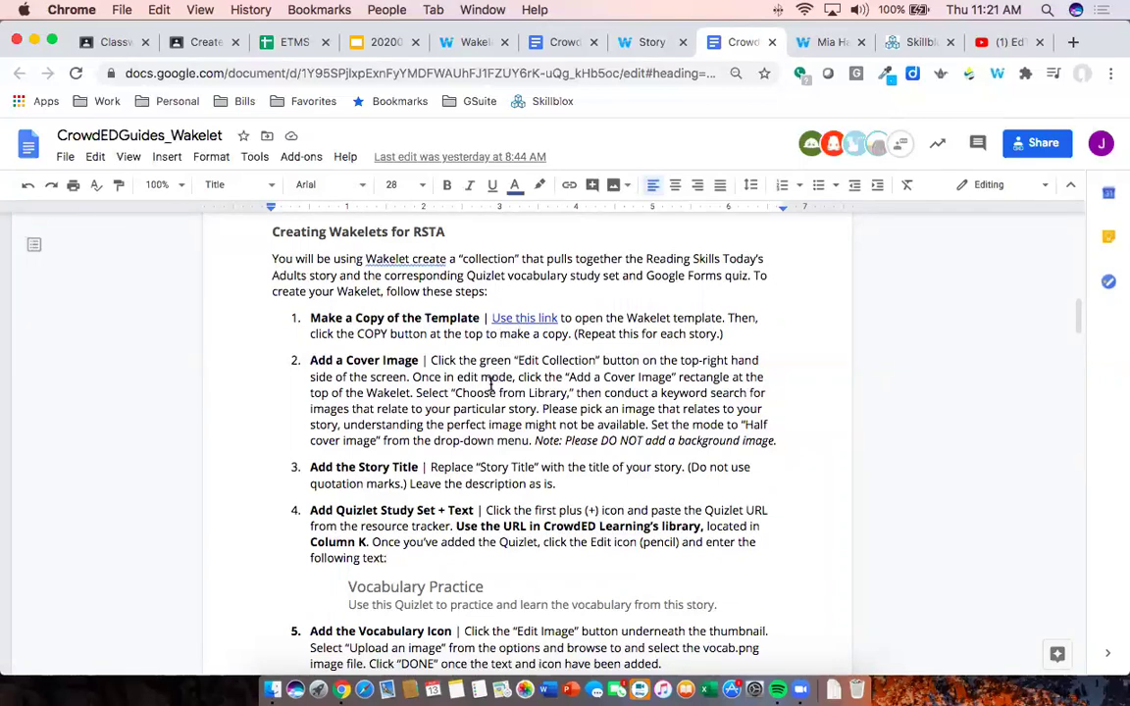
{"action": "scroll", "coordinate": [491, 452], "scroll_direction": "down", "scroll_amount": 5}
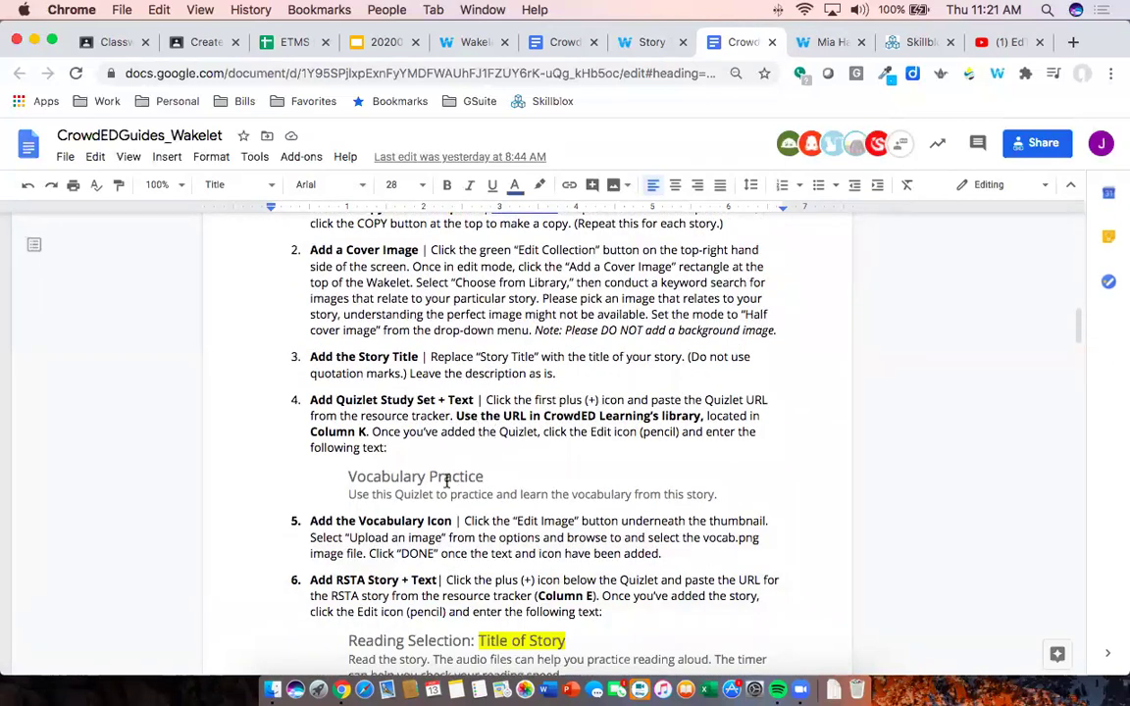
{"action": "left_click", "coordinate": [445, 480]}
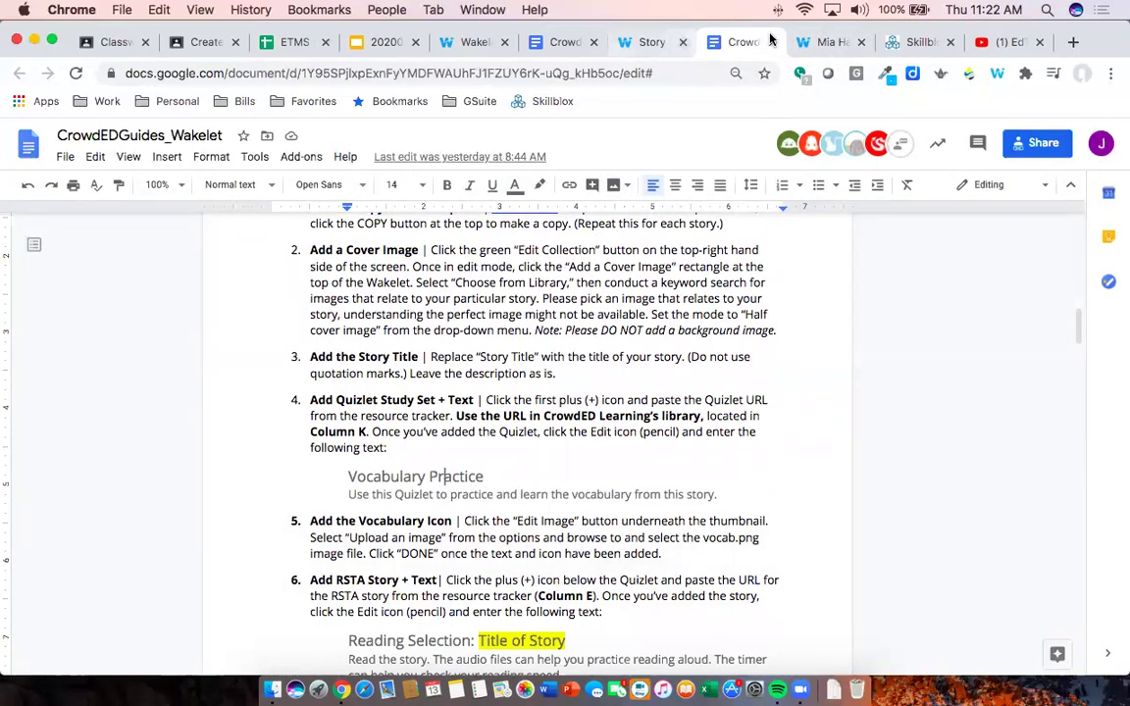
Close the extra Wakelet and Story Title tabs and start a new Paste URL item in Mia Hamm
{"action": "left_click", "coordinate": [824, 42]}
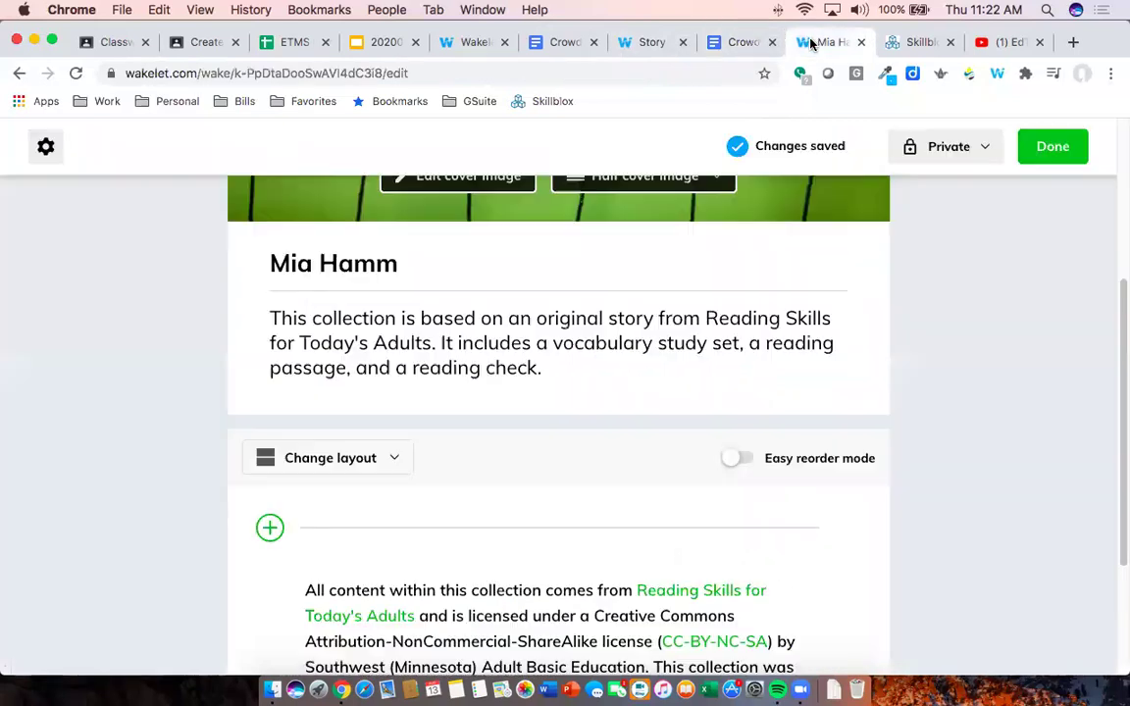
{"action": "left_click", "coordinate": [504, 43]}
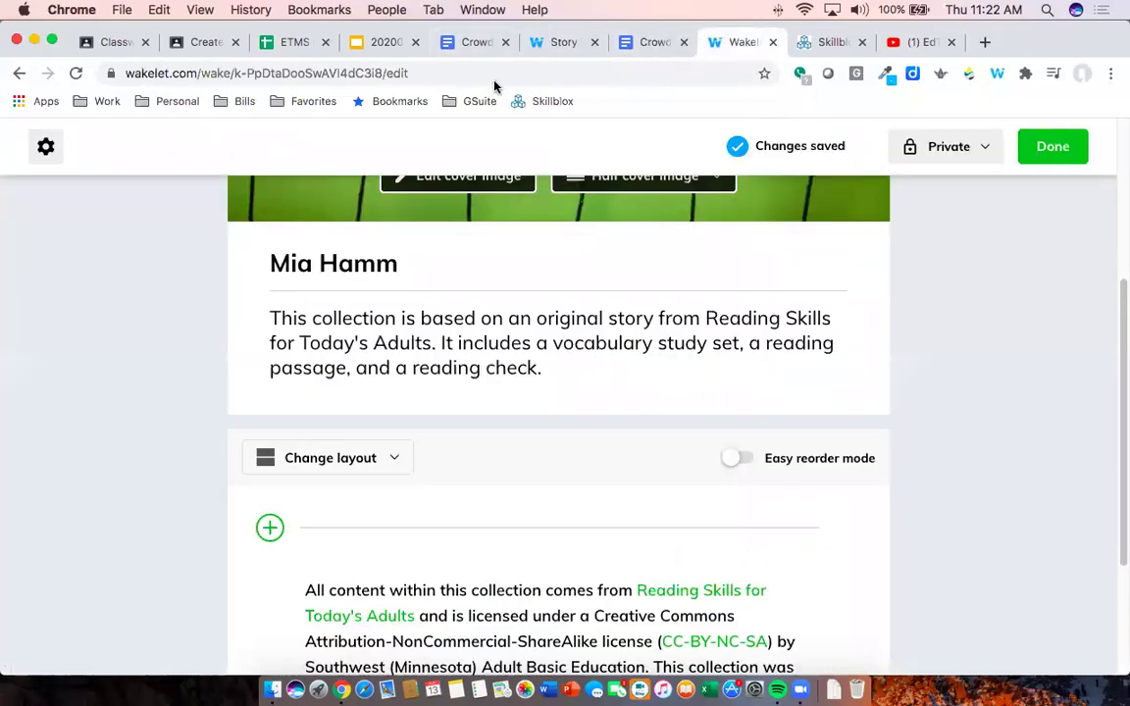
{"action": "left_click", "coordinate": [593, 42]}
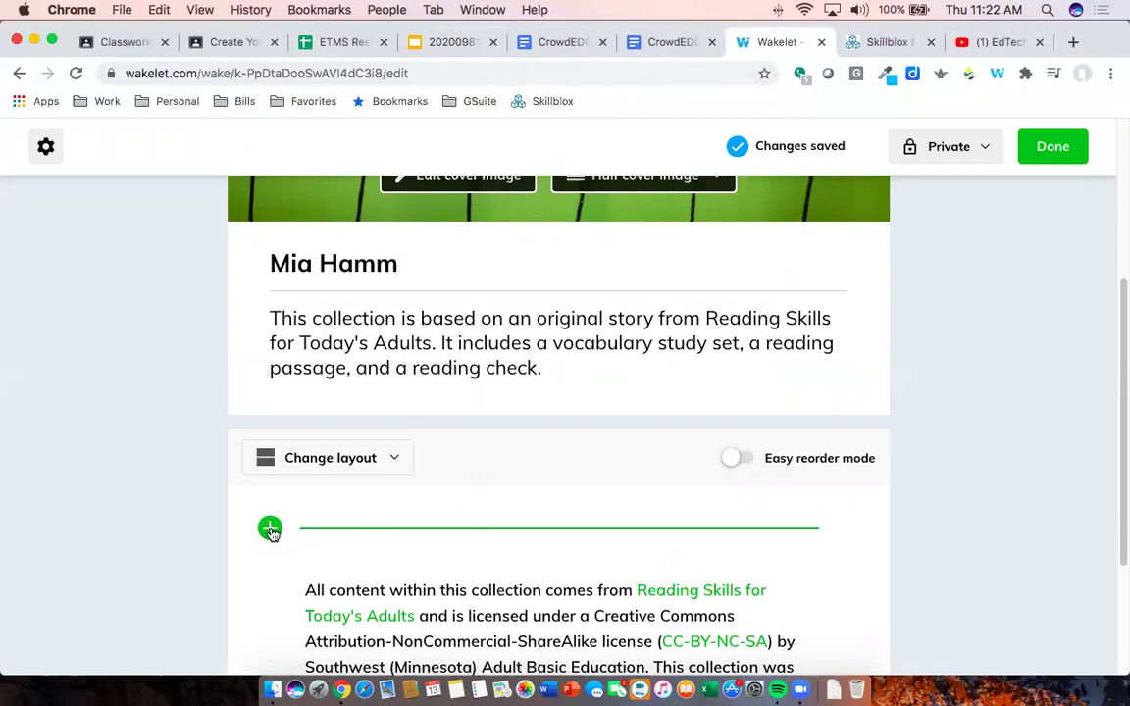
{"action": "left_click", "coordinate": [270, 530]}
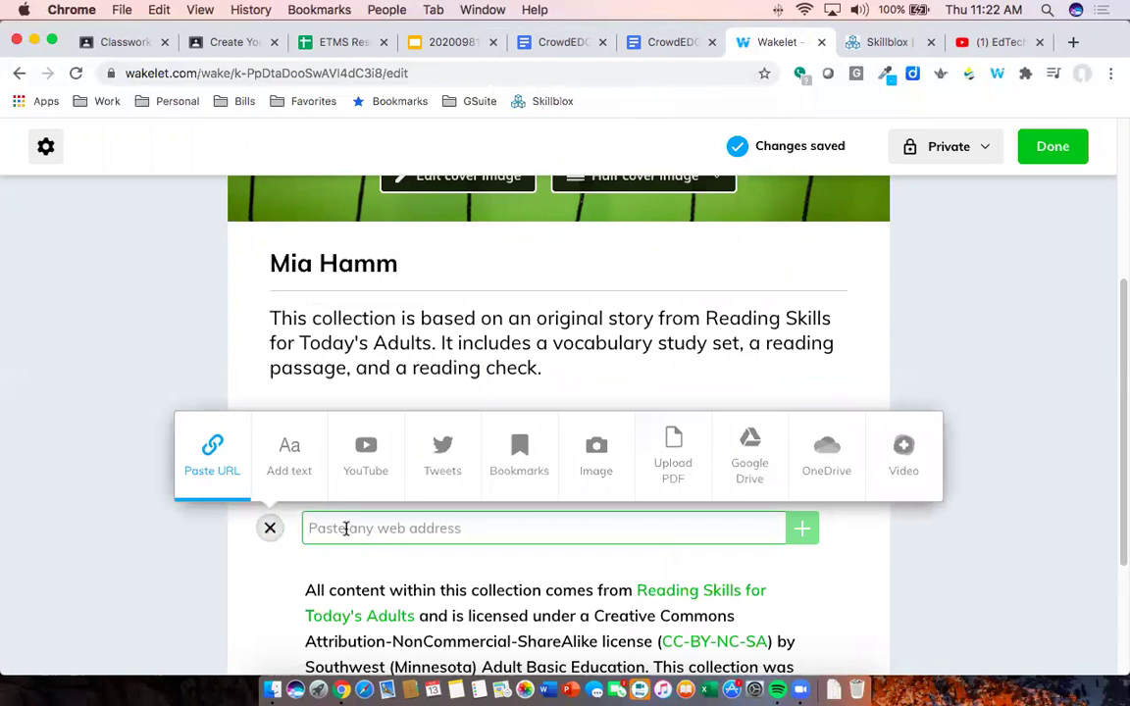
{"action": "left_click", "coordinate": [349, 41]}
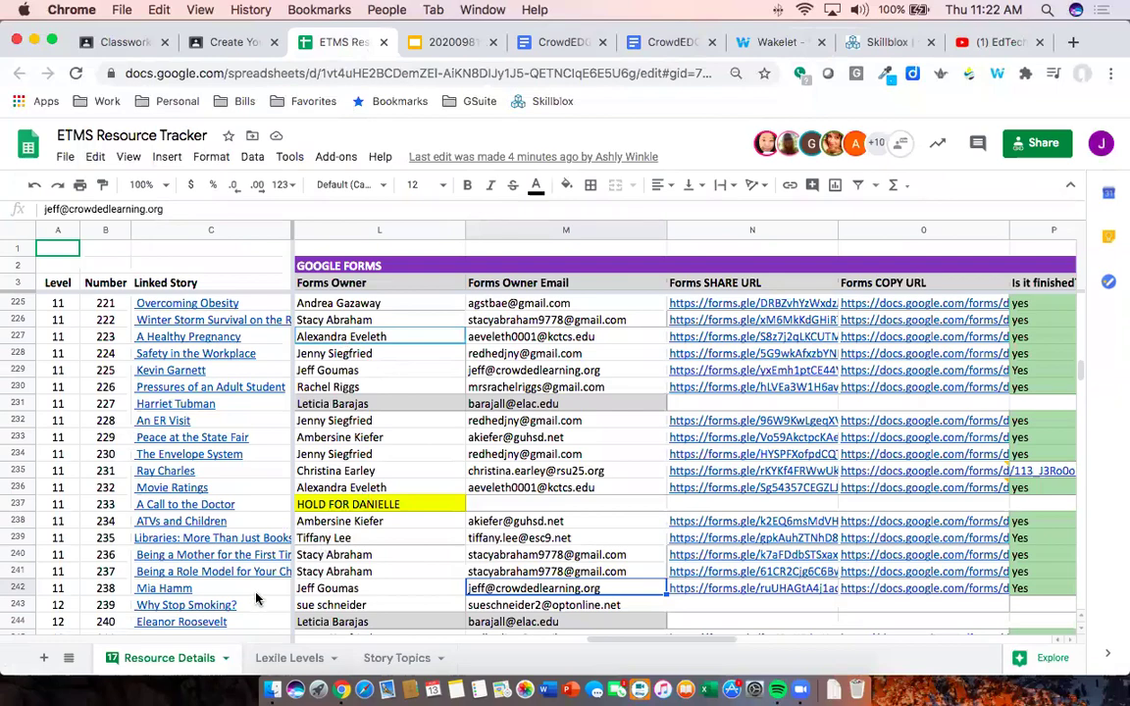
Find the Mia Hamm row 242 and copy its story URL from cell E242
{"action": "left_click", "coordinate": [261, 588]}
{"action": "key", "text": "Right"}
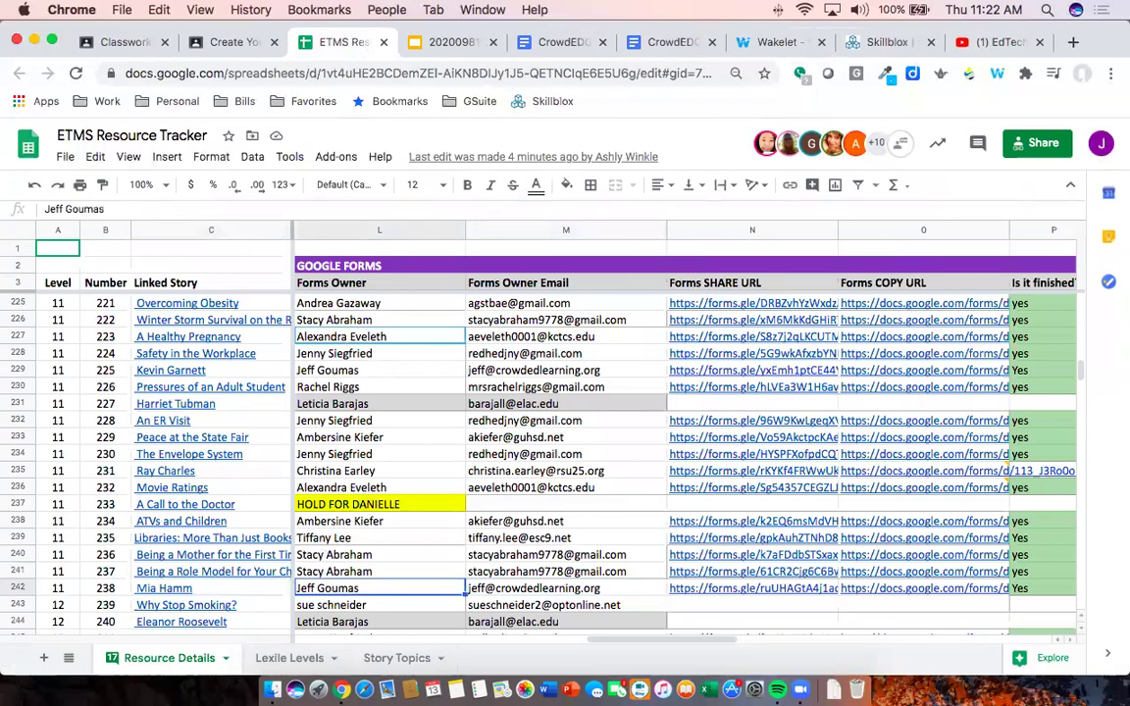
{"action": "key", "text": "Left"}
{"action": "key", "text": "Left"}
{"action": "key", "text": "Left"}
{"action": "key", "text": "Left"}
{"action": "key", "text": "Left"}
{"action": "key", "text": "Left"}
{"action": "key", "text": "Left"}
{"action": "key", "text": "Left"}
{"action": "key", "text": "Left"}
{"action": "key", "text": "Left"}
{"action": "key", "text": "Right"}
{"action": "key", "text": "Right"}
{"action": "key", "text": "Right"}
{"action": "key", "text": "Right"}
{"action": "key", "text": "Left"}
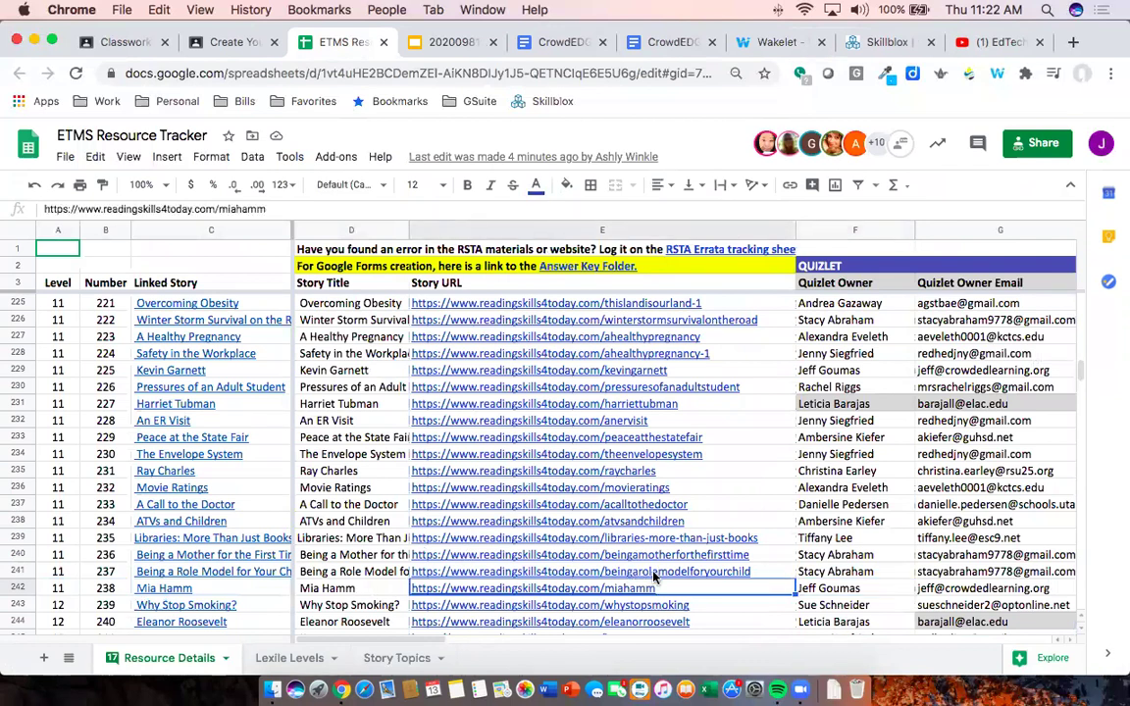
{"action": "left_click", "coordinate": [814, 586]}
{"action": "scroll", "coordinate": [814, 586], "scroll_direction": "down", "scroll_amount": 4}
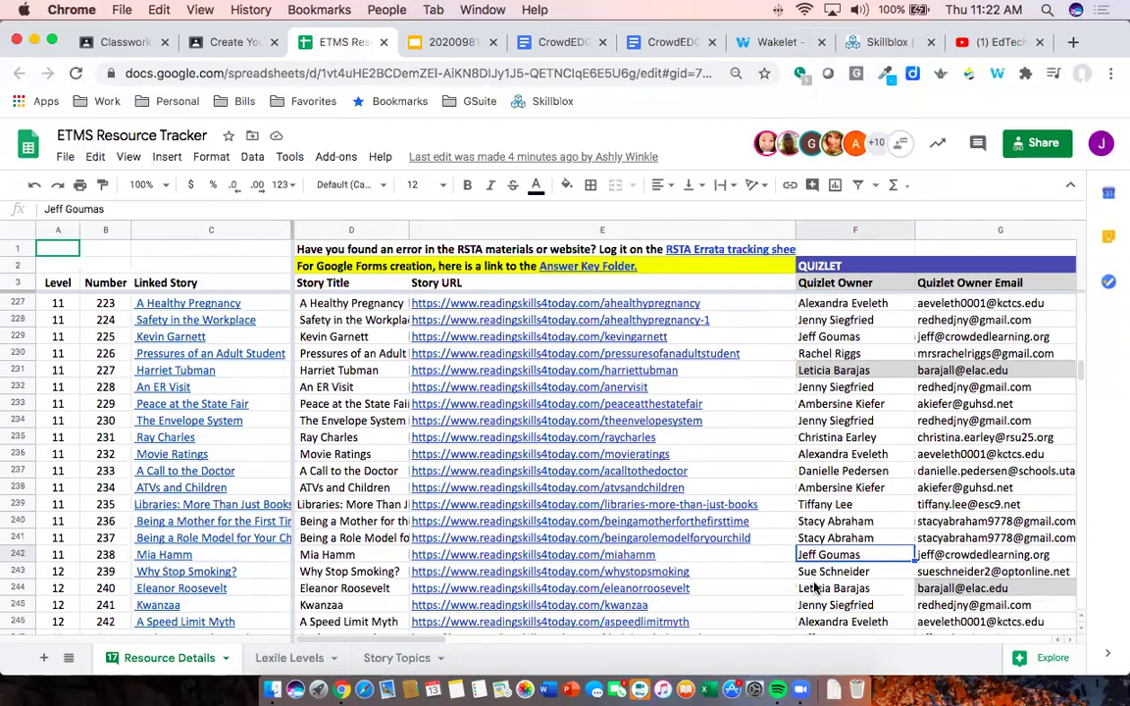
{"action": "left_click", "coordinate": [675, 472]}
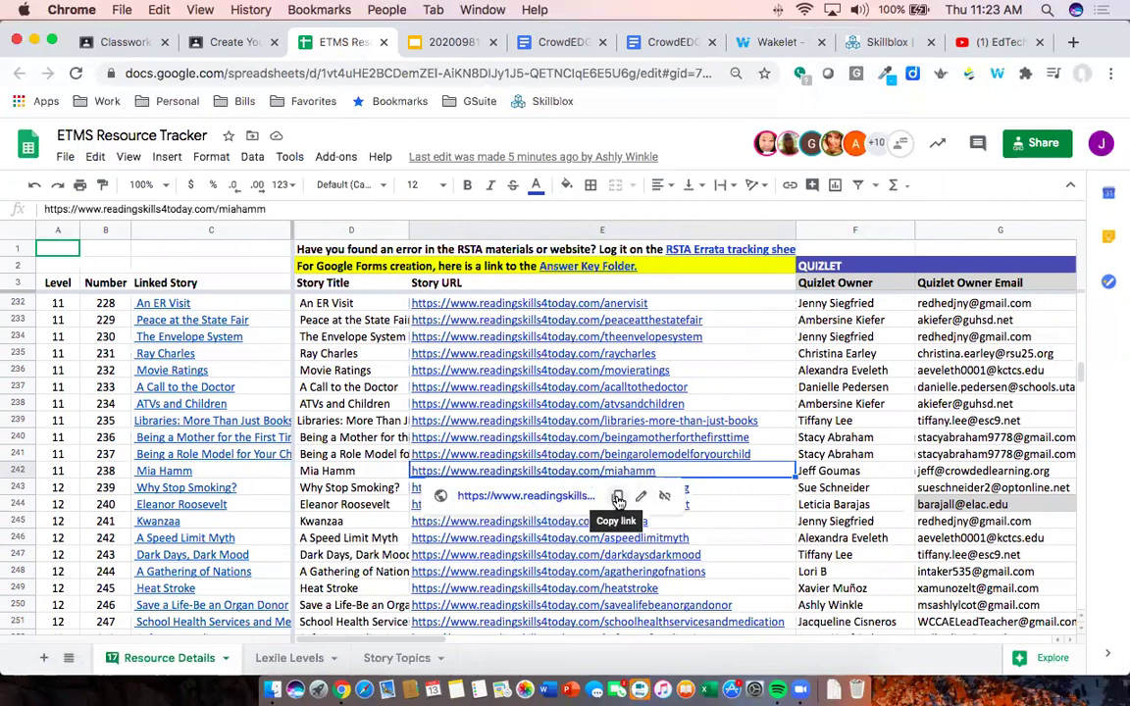
{"action": "left_click", "coordinate": [618, 497]}
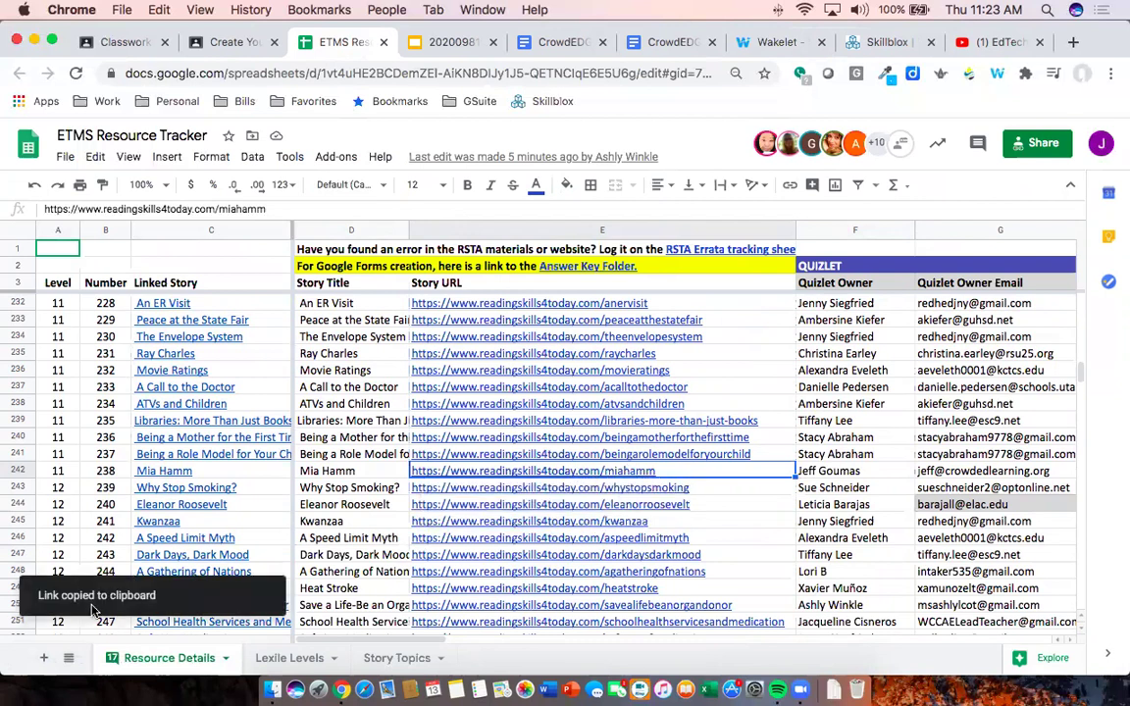
Reselect the Mia Hamm story URL cell E242 to bring up its link preview
{"action": "mouse_move", "coordinate": [525, 551]}
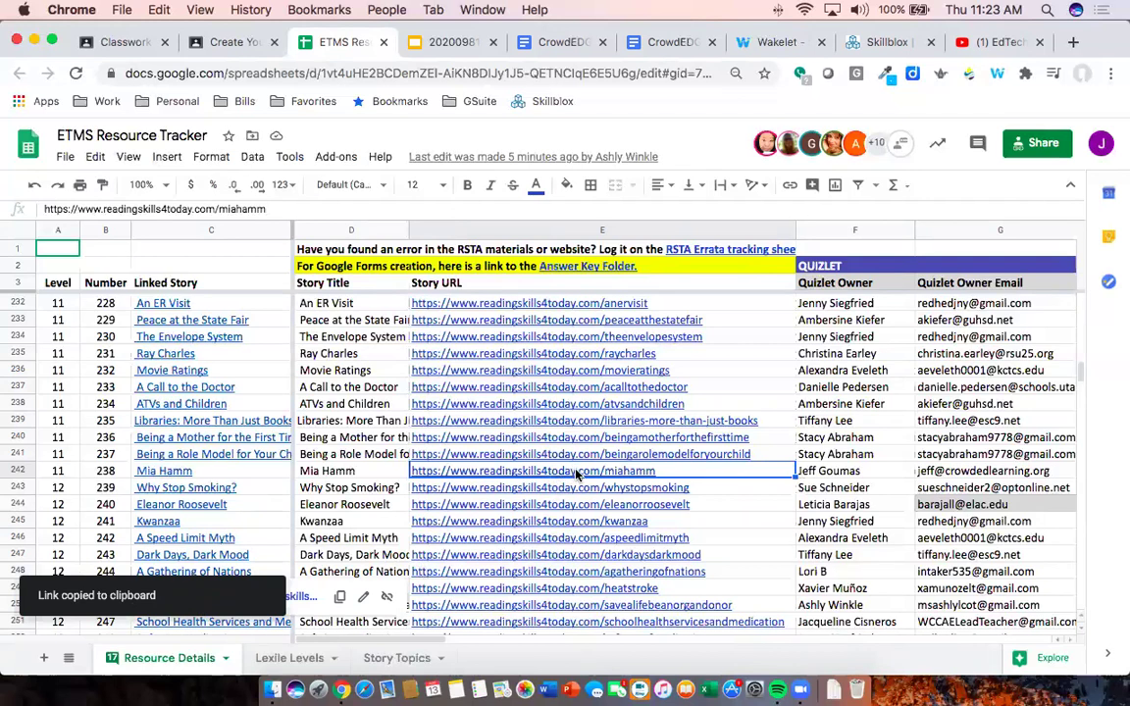
{"action": "mouse_move", "coordinate": [511, 476]}
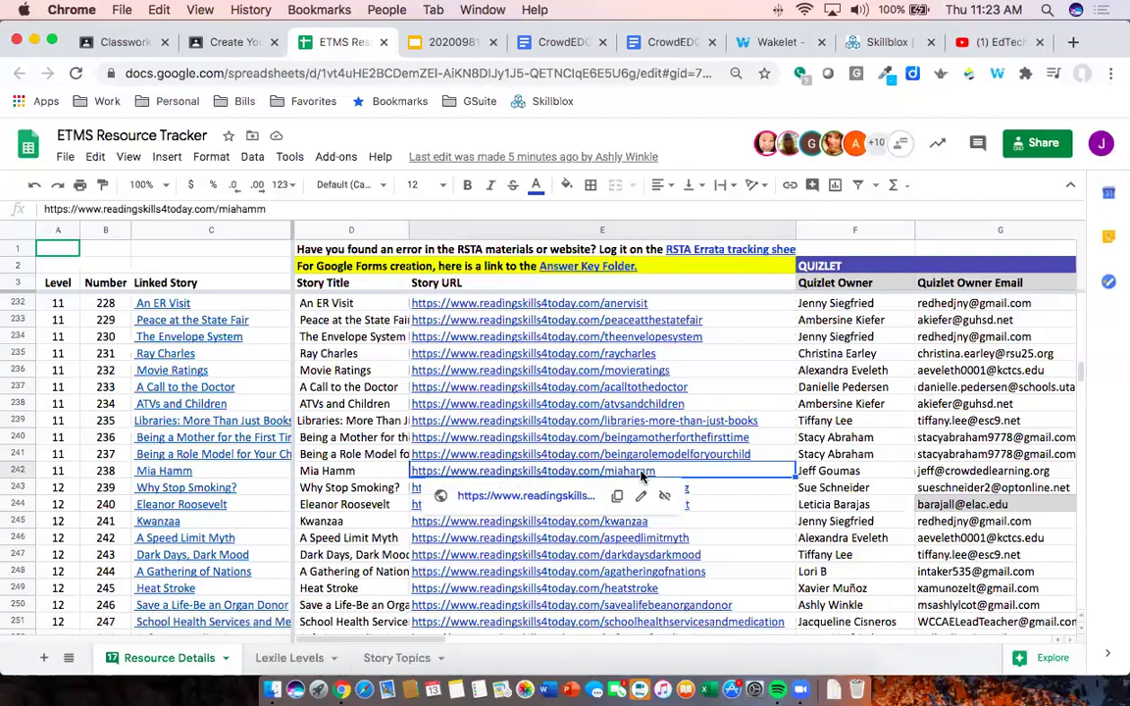
{"action": "left_click", "coordinate": [815, 472]}
{"action": "key", "text": "Right"}
{"action": "key", "text": "Right"}
{"action": "key", "text": "Right"}
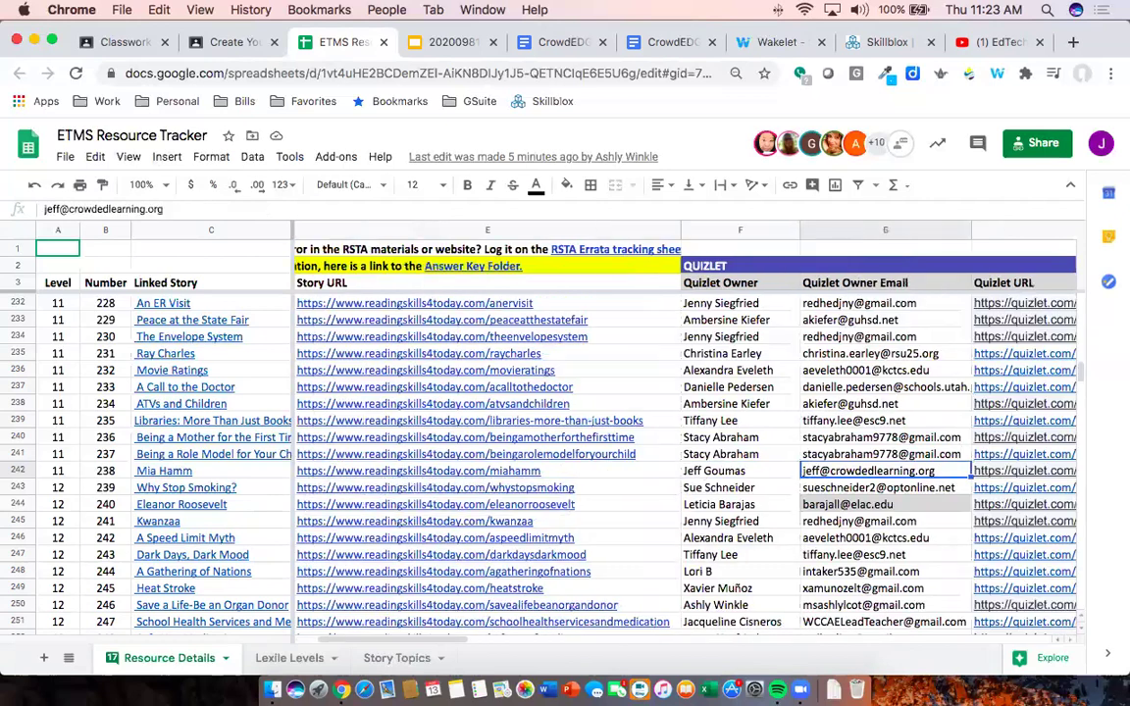
{"action": "key", "text": "Left"}
{"action": "key", "text": "Left"}
{"action": "key", "text": "Left"}
{"action": "key", "text": "Left"}
{"action": "key", "text": "Left"}
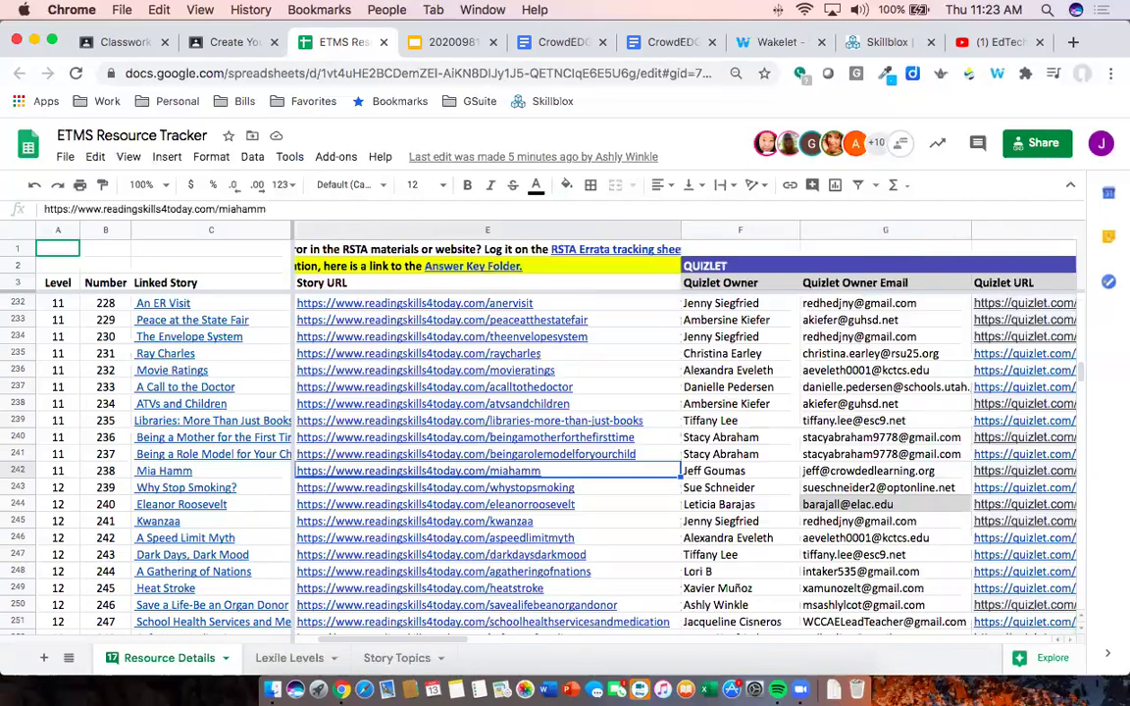
{"action": "key", "text": "Right"}
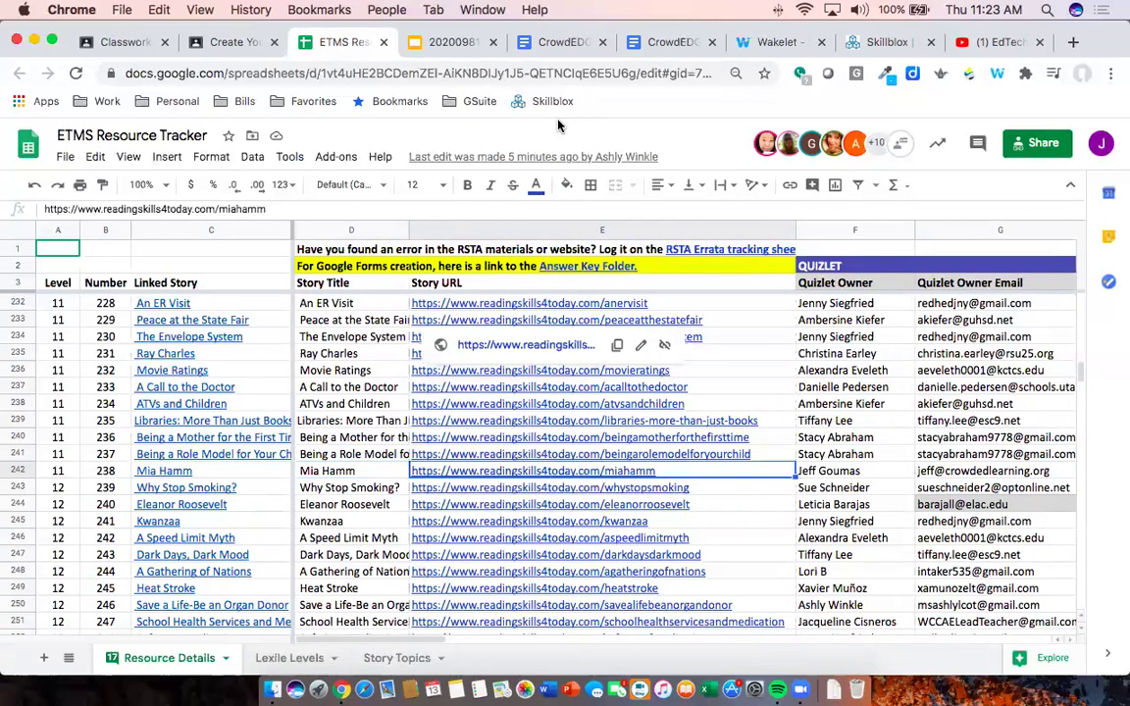
{"action": "mouse_move", "coordinate": [585, 475]}
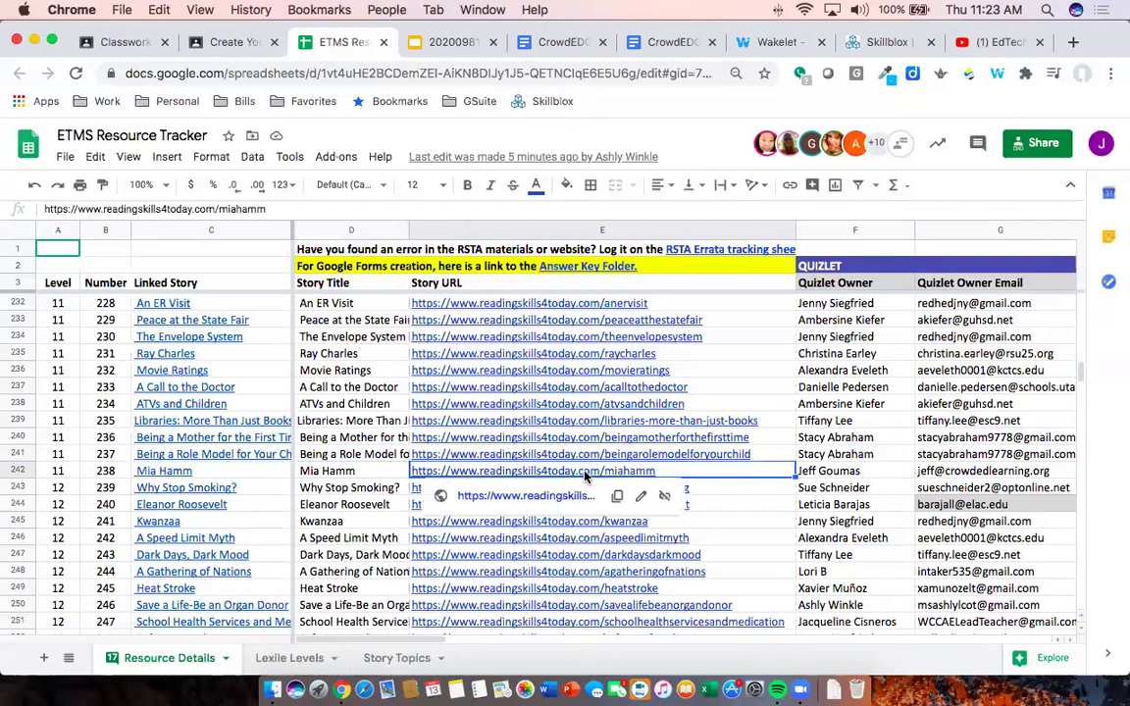
Paste the readingskills4today.com/miahamm link as a new card in the Mia Hamm collection
{"action": "left_click", "coordinate": [774, 41]}
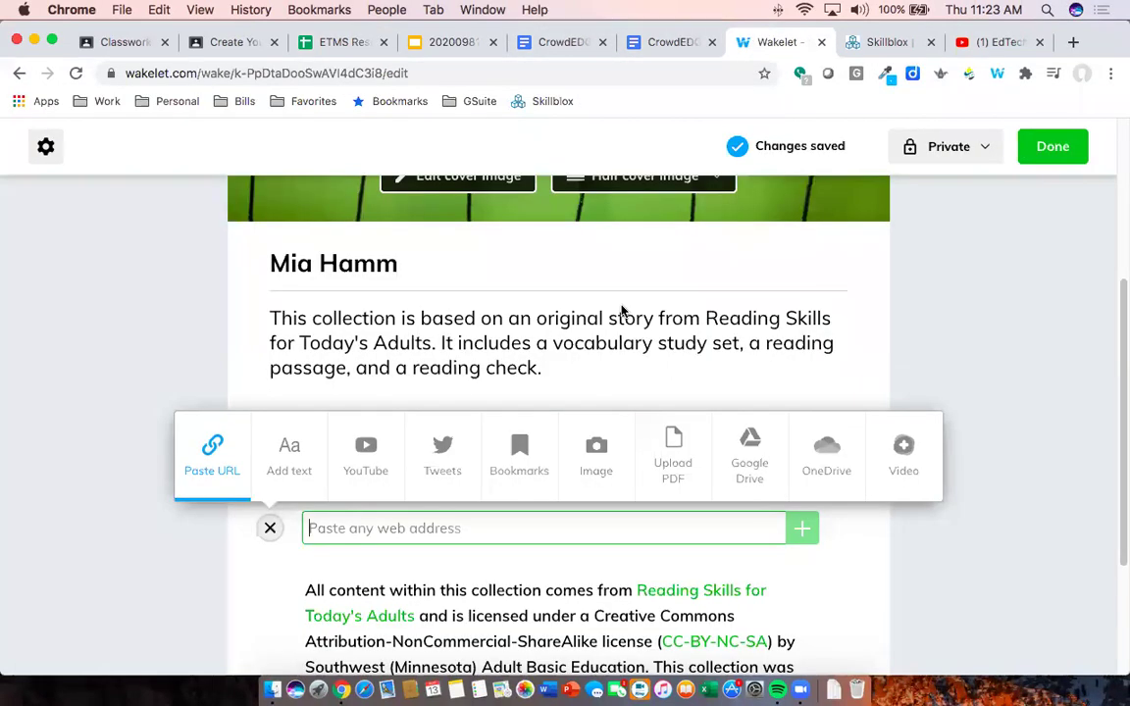
{"action": "key", "text": "cmd+v"}
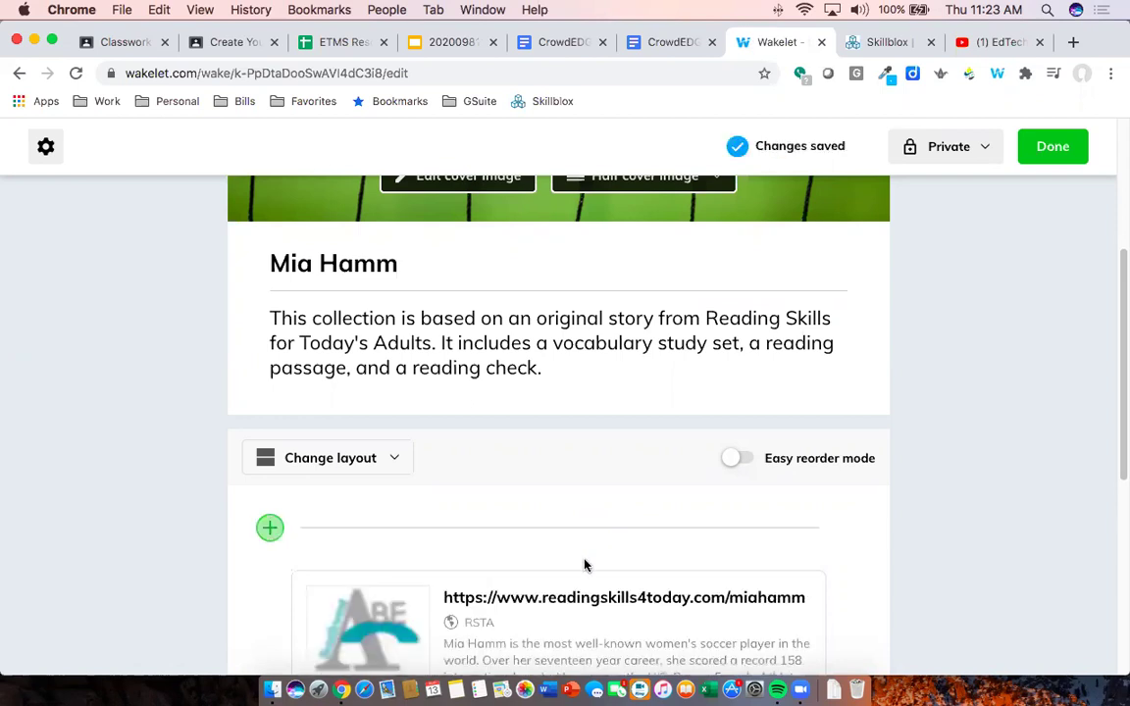
{"action": "scroll", "coordinate": [584, 564], "scroll_direction": "down", "scroll_amount": 3}
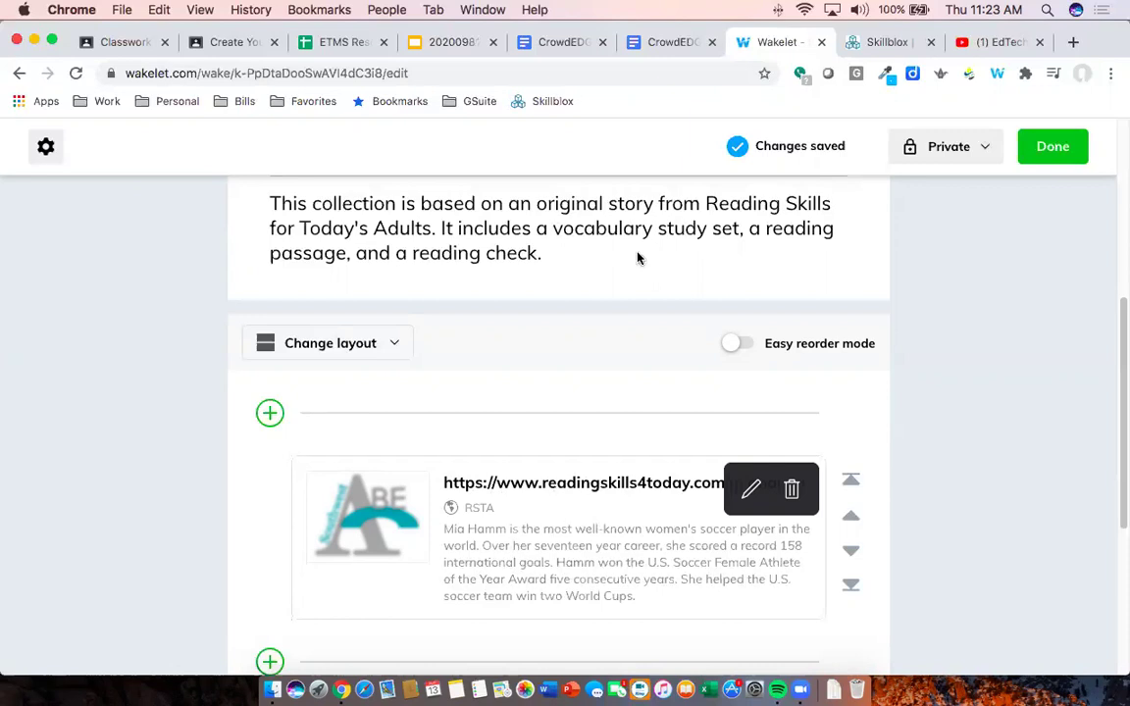
{"action": "left_click", "coordinate": [666, 42]}
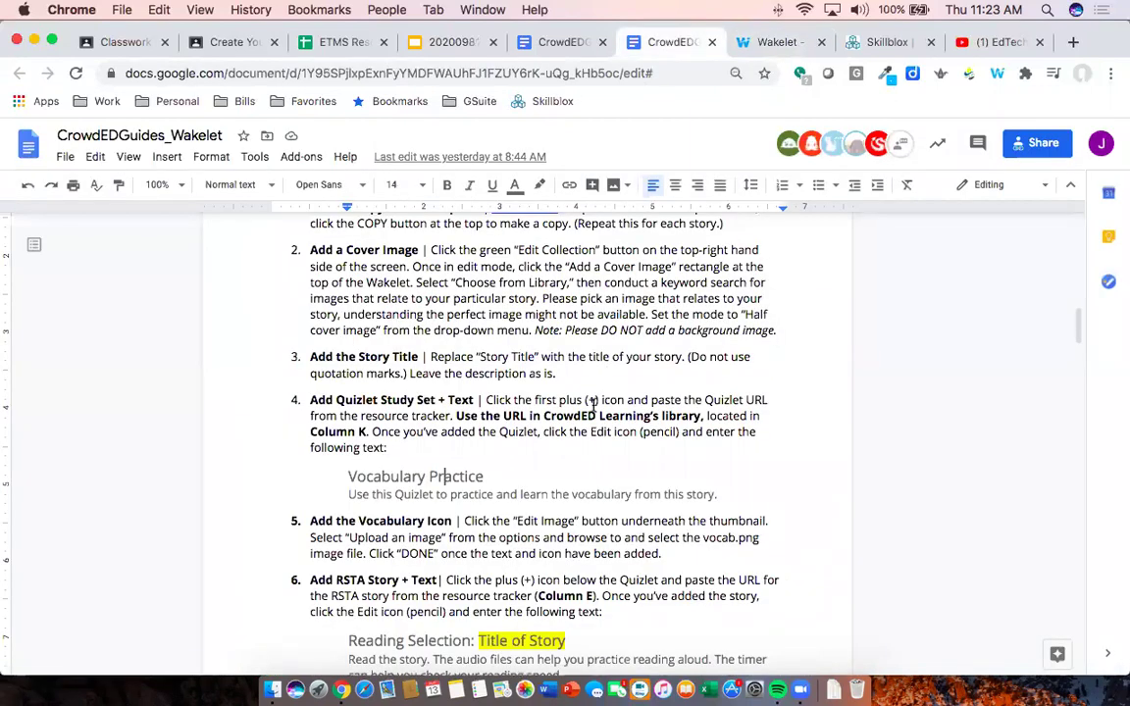
Title the story card 'Reading Selection: Mia Hamm' using the guide's title line
{"action": "scroll", "coordinate": [549, 402], "scroll_direction": "down", "scroll_amount": 2}
{"action": "scroll", "coordinate": [573, 423], "scroll_direction": "down", "scroll_amount": 3}
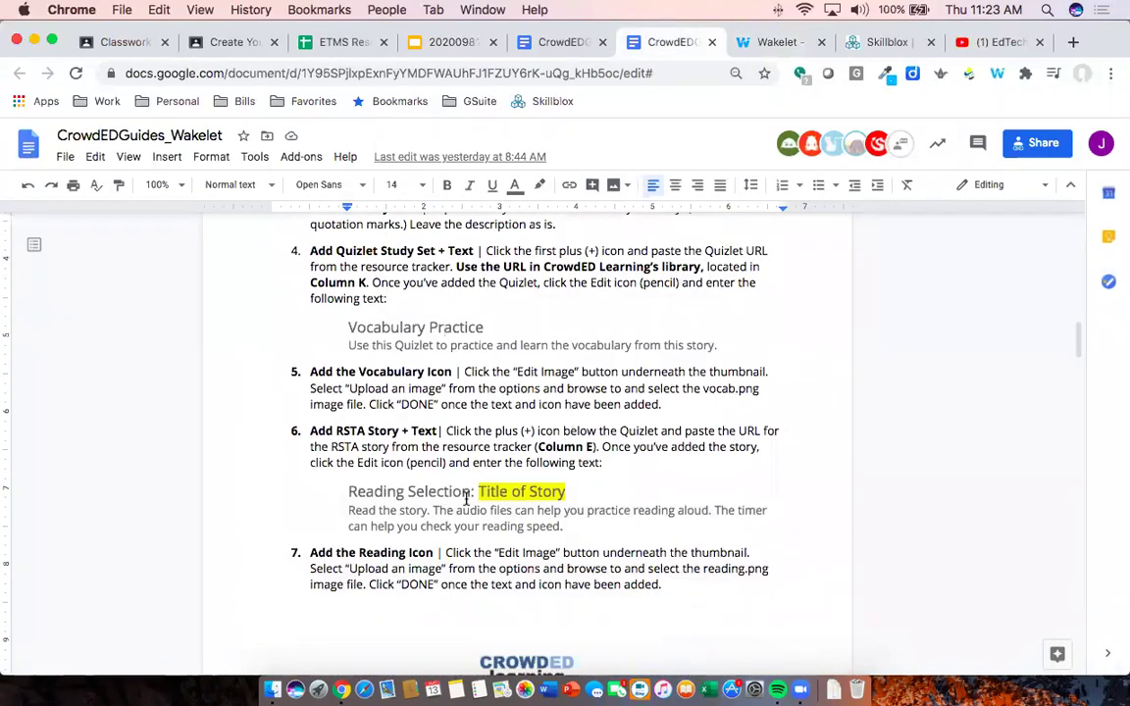
{"action": "left_click_drag", "start_coordinate": [348, 489], "coordinate": [574, 490]}
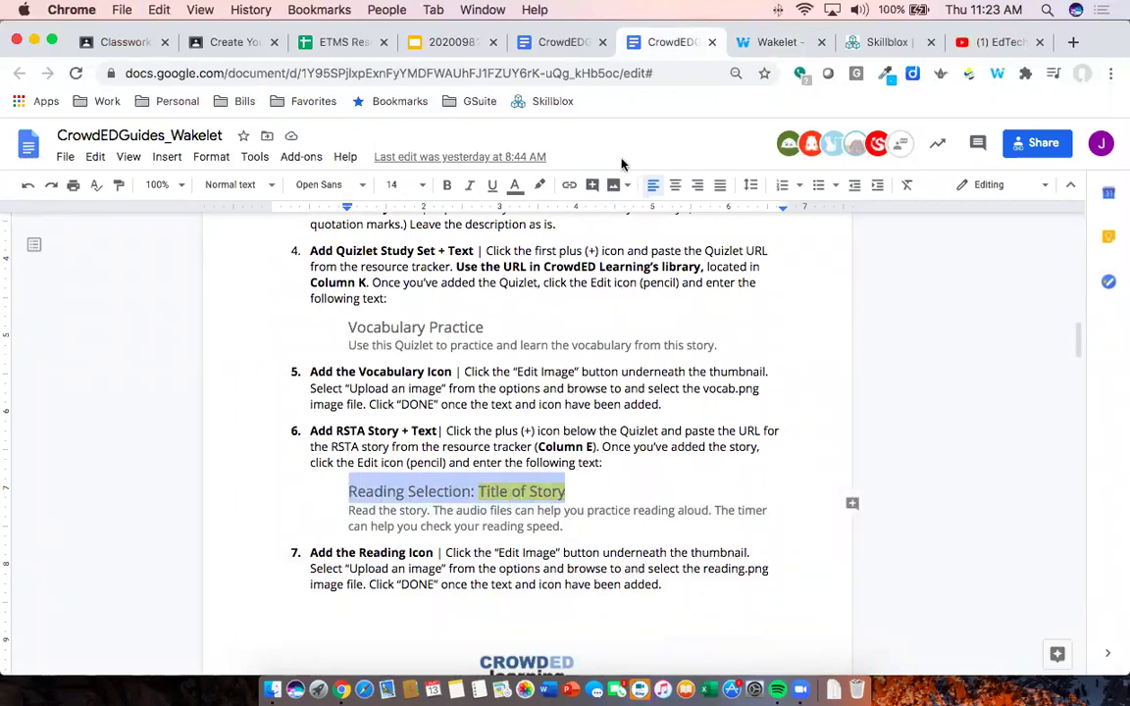
{"action": "left_click", "coordinate": [748, 43]}
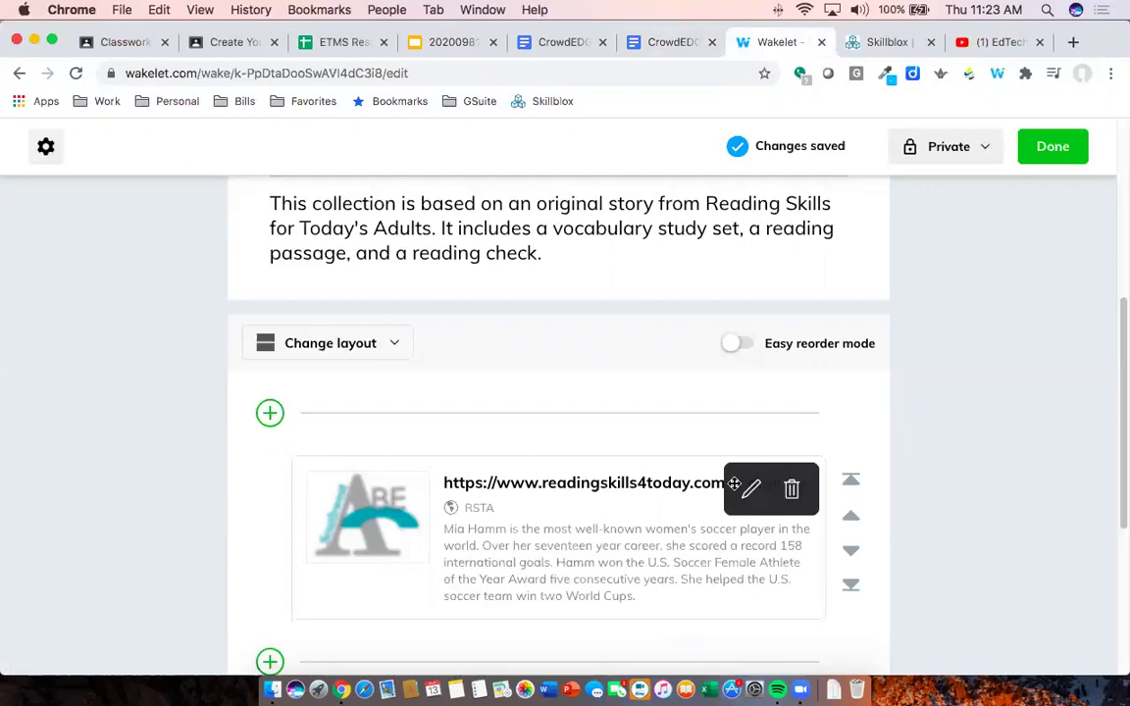
{"action": "left_click", "coordinate": [750, 492]}
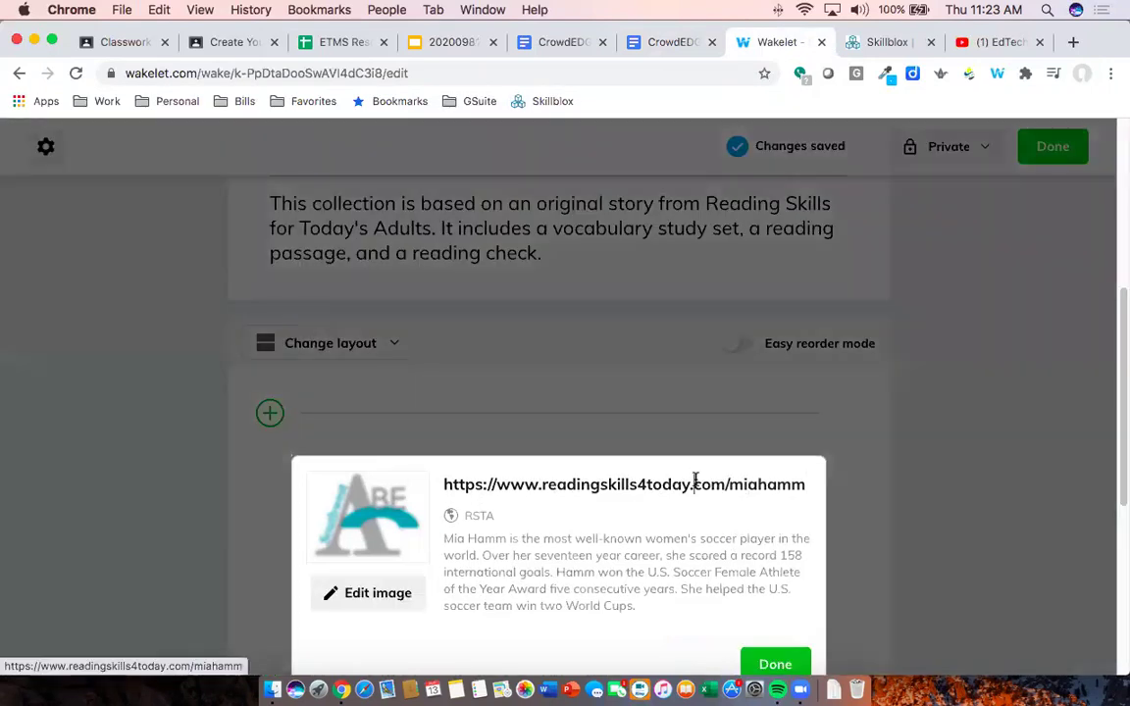
{"action": "key", "text": "super+a"}
{"action": "key", "text": "super+v"}
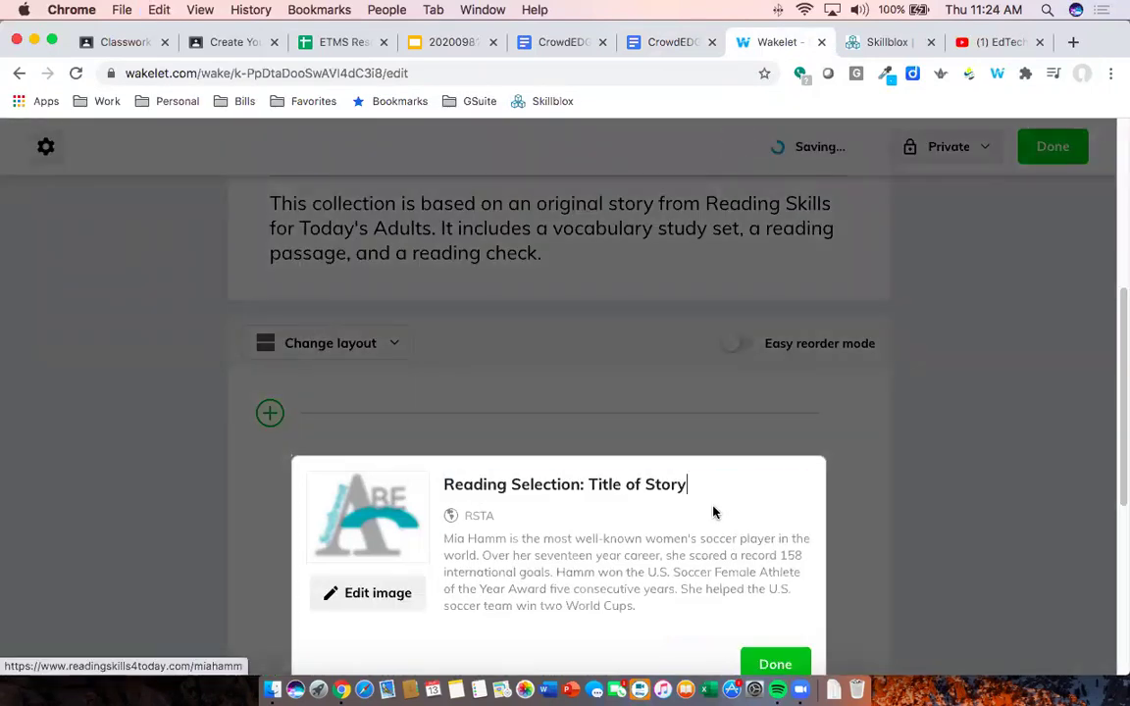
{"action": "key", "text": "shift+alt+Left"}
{"action": "key", "text": "shift+alt+Left"}
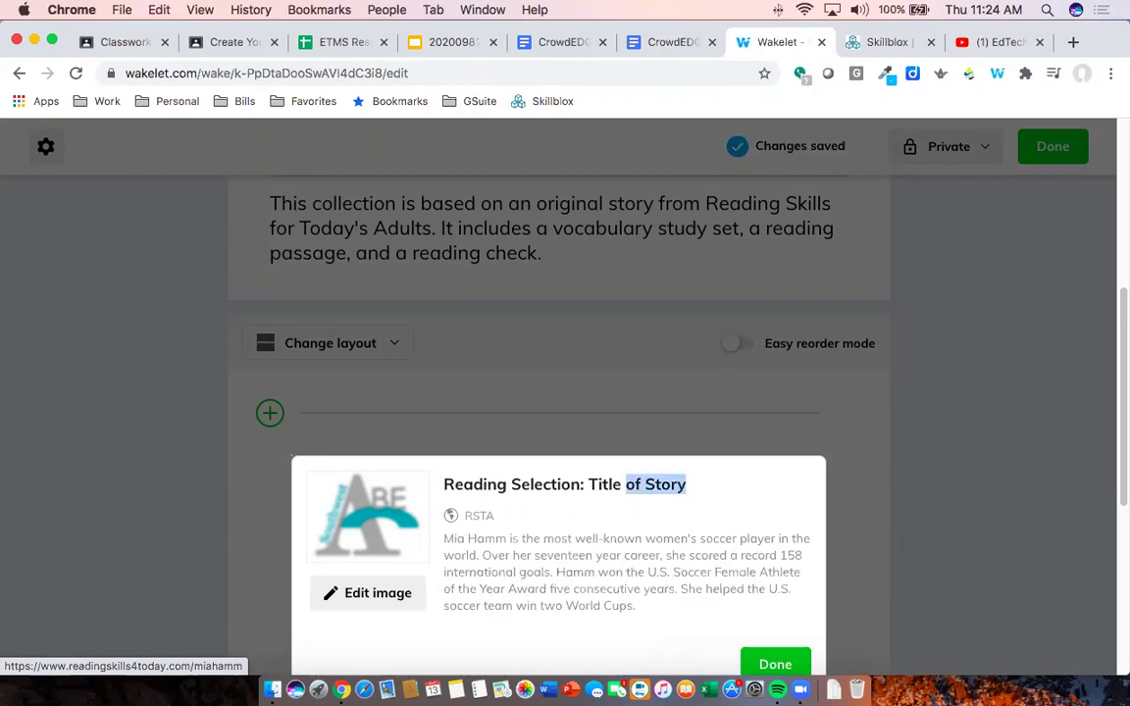
{"action": "key", "text": "shift+alt+Left"}
{"action": "type", "text": "Mia "}
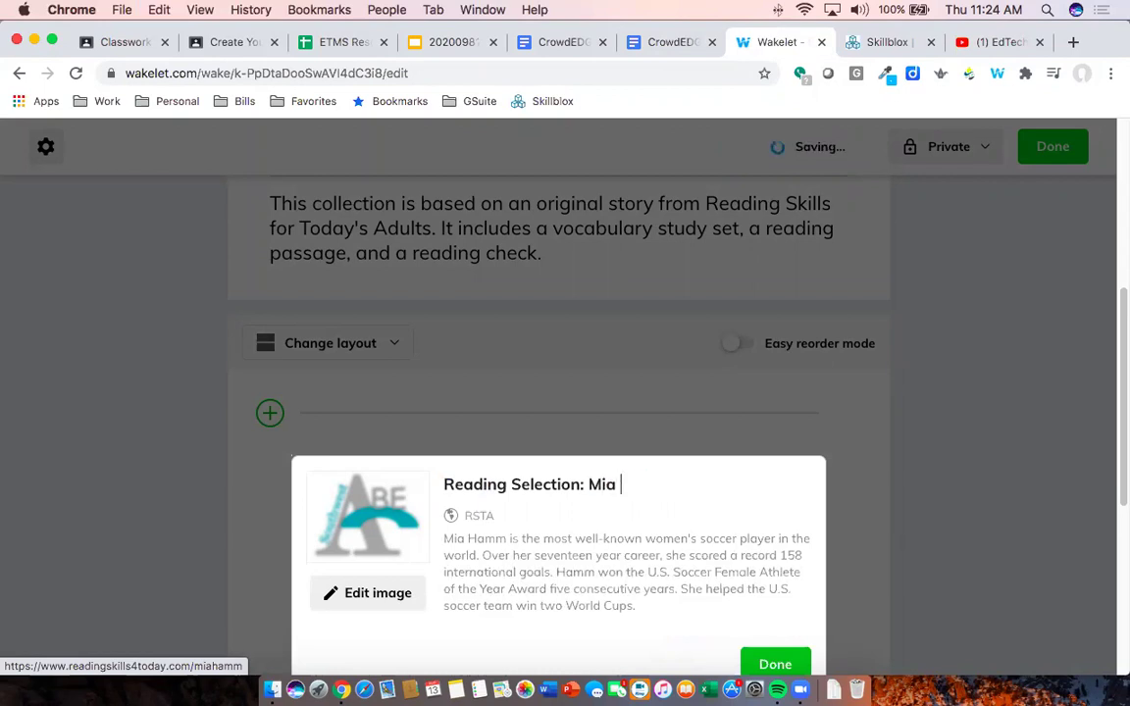
{"action": "type", "text": "Hamm"}
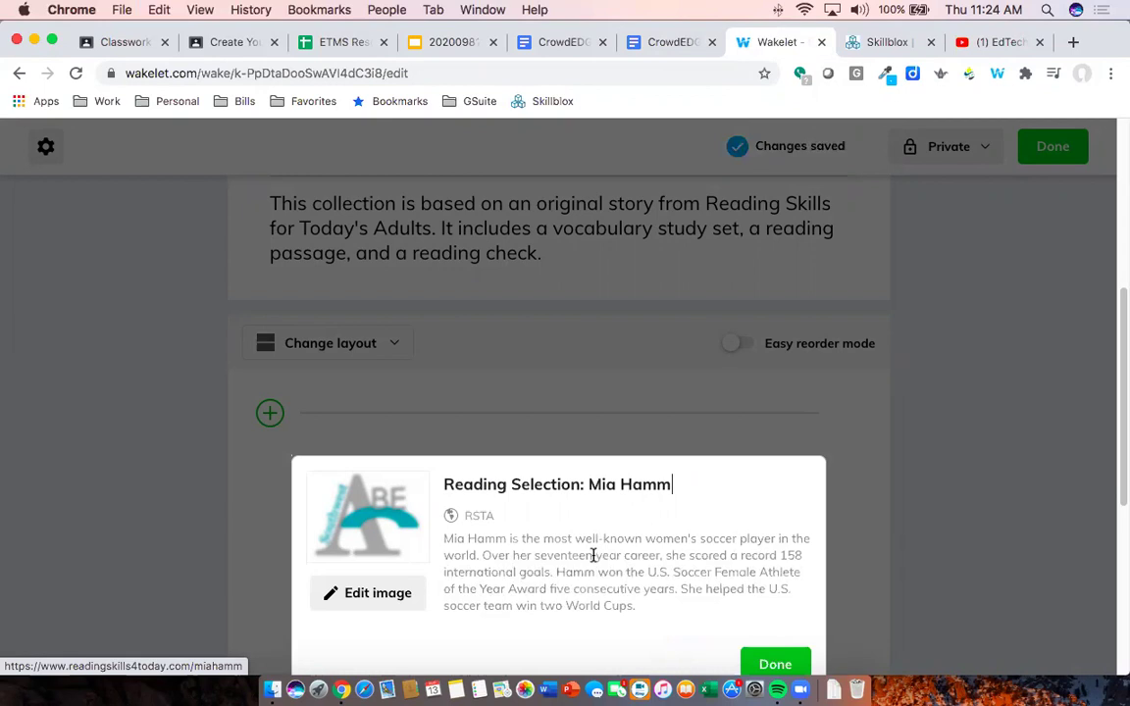
Replace the card's description with the guide's read-the-story paragraph
{"action": "left_click_drag", "start_coordinate": [446, 537], "coordinate": [653, 605]}
{"action": "key", "text": "BackSpace"}
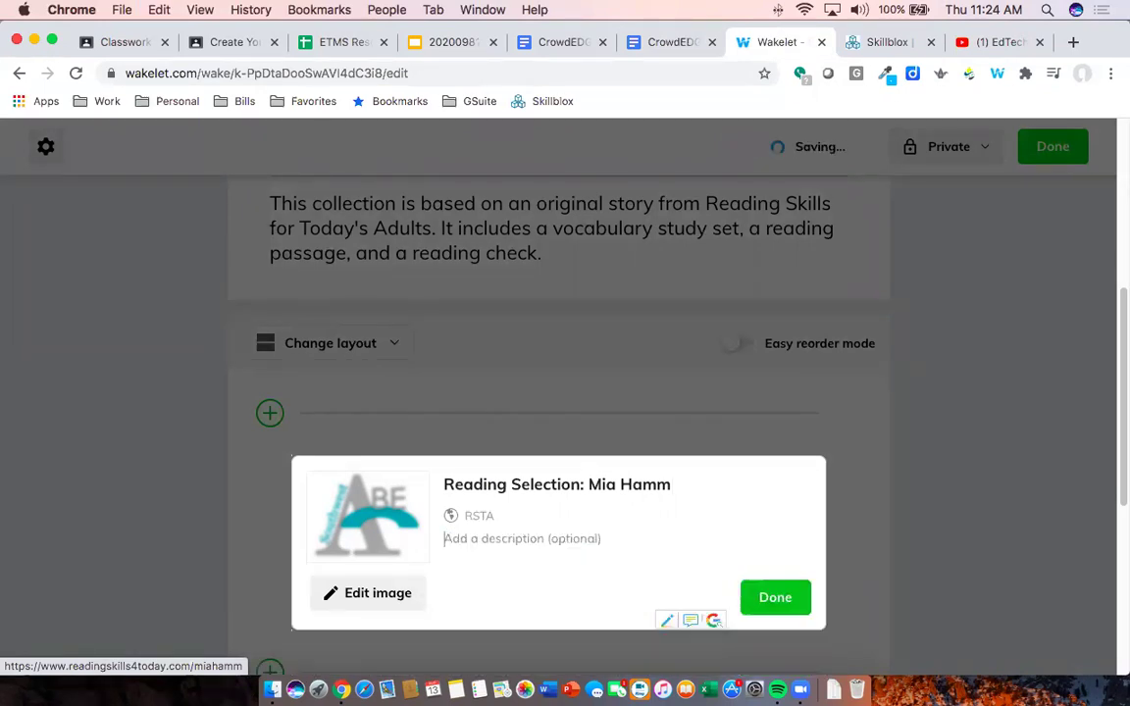
{"action": "left_click", "coordinate": [654, 43]}
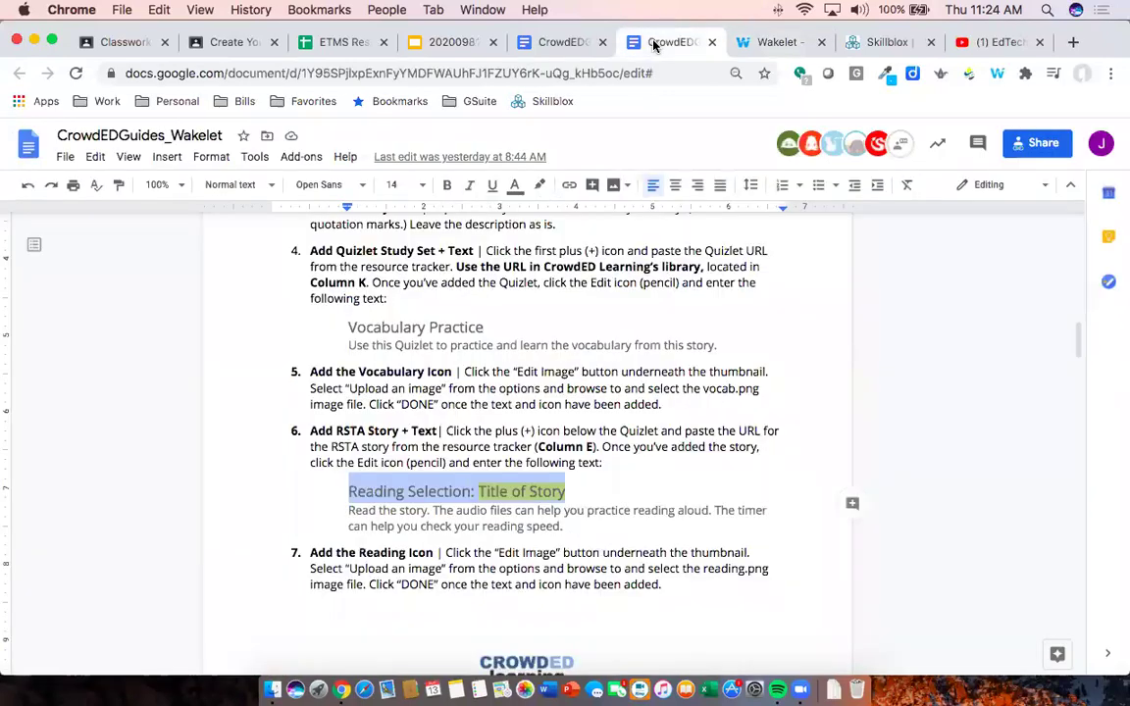
{"action": "left_click_drag", "start_coordinate": [575, 526], "coordinate": [355, 498]}
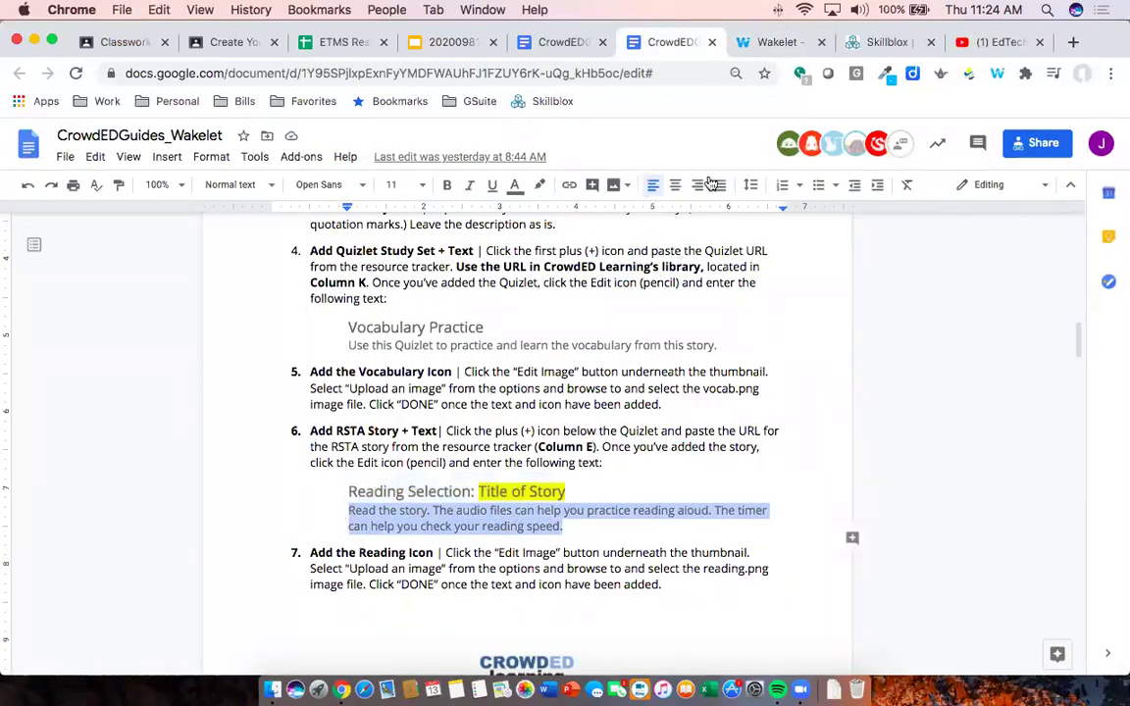
{"action": "right_click", "coordinate": [522, 513]}
{"action": "left_click", "coordinate": [593, 289]}
{"action": "left_click", "coordinate": [785, 42]}
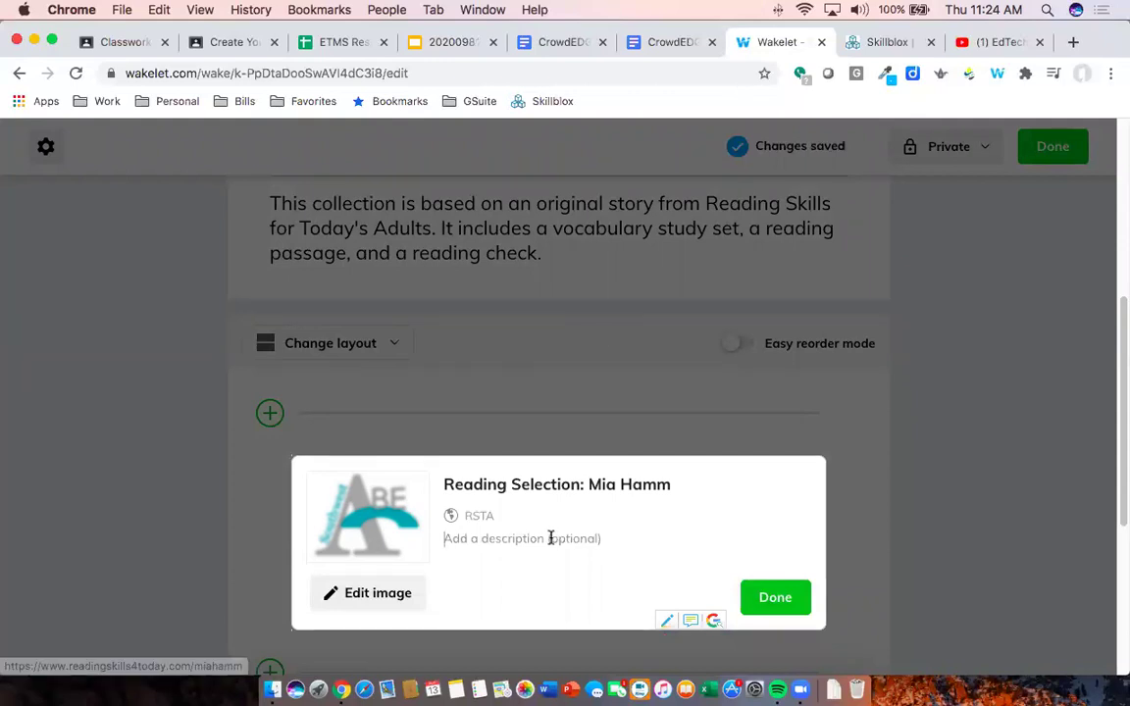
{"action": "left_click", "coordinate": [508, 538]}
{"action": "key", "text": "super+v"}
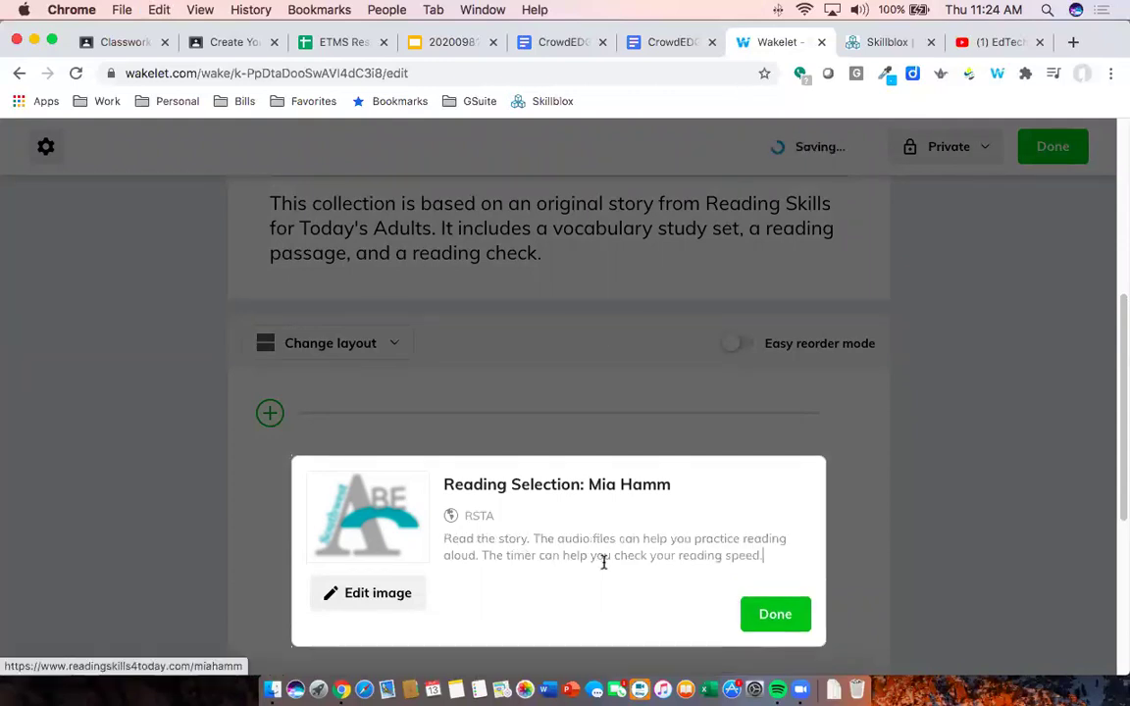
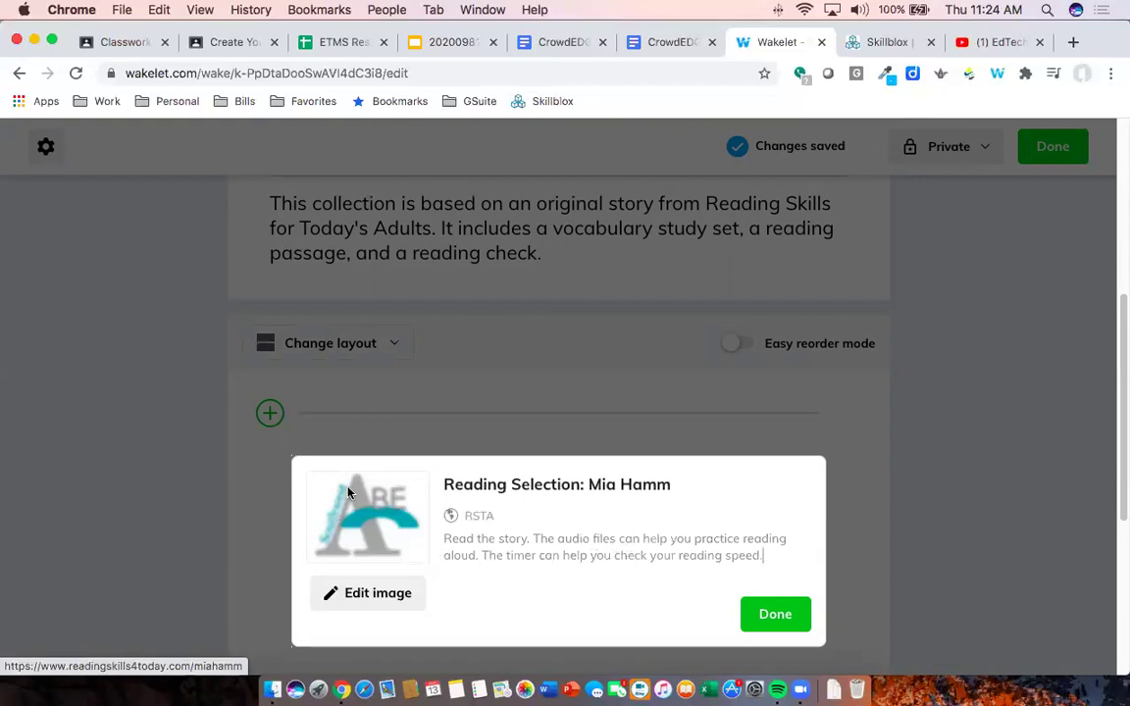
Save the Reading Selection: Mia Hamm card, start a new web-address entry above it, and return to the tracker sheet
{"action": "left_click", "coordinate": [792, 618]}
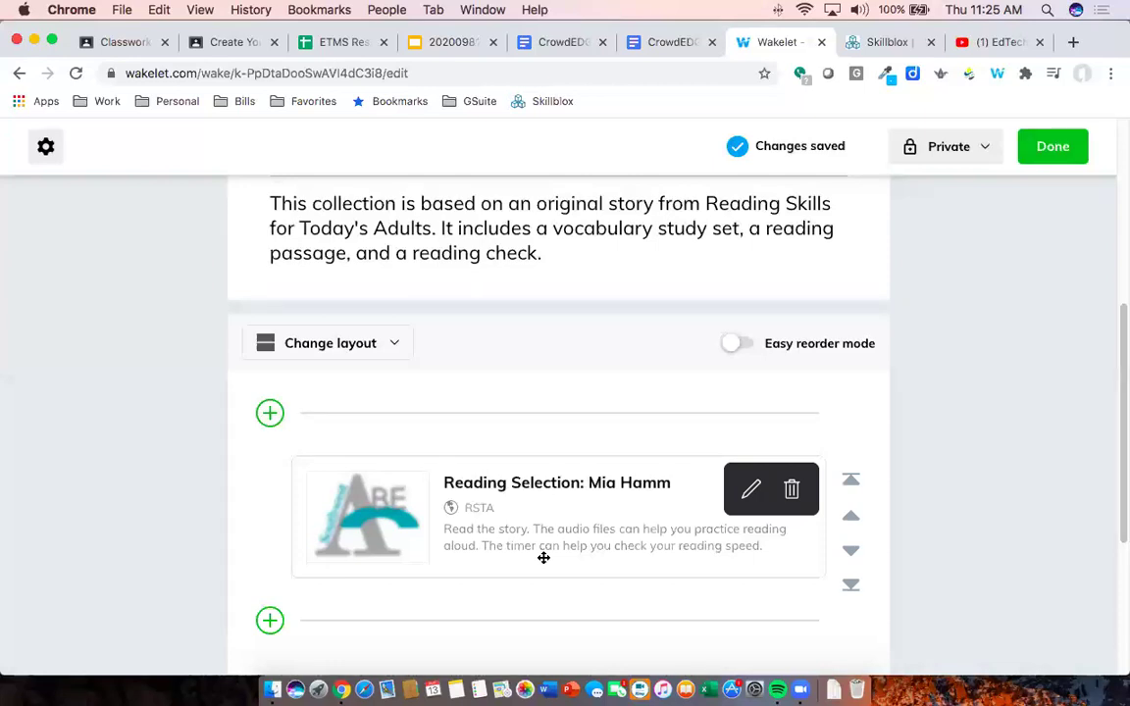
{"action": "left_click", "coordinate": [269, 413]}
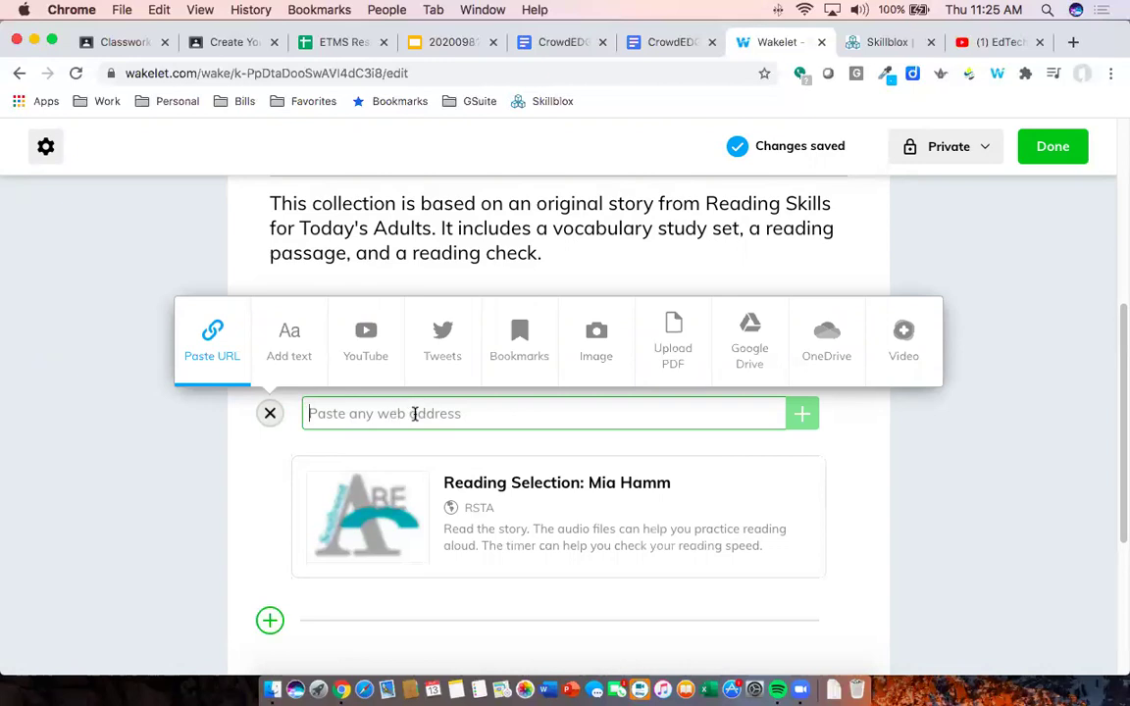
{"action": "left_click", "coordinate": [322, 42]}
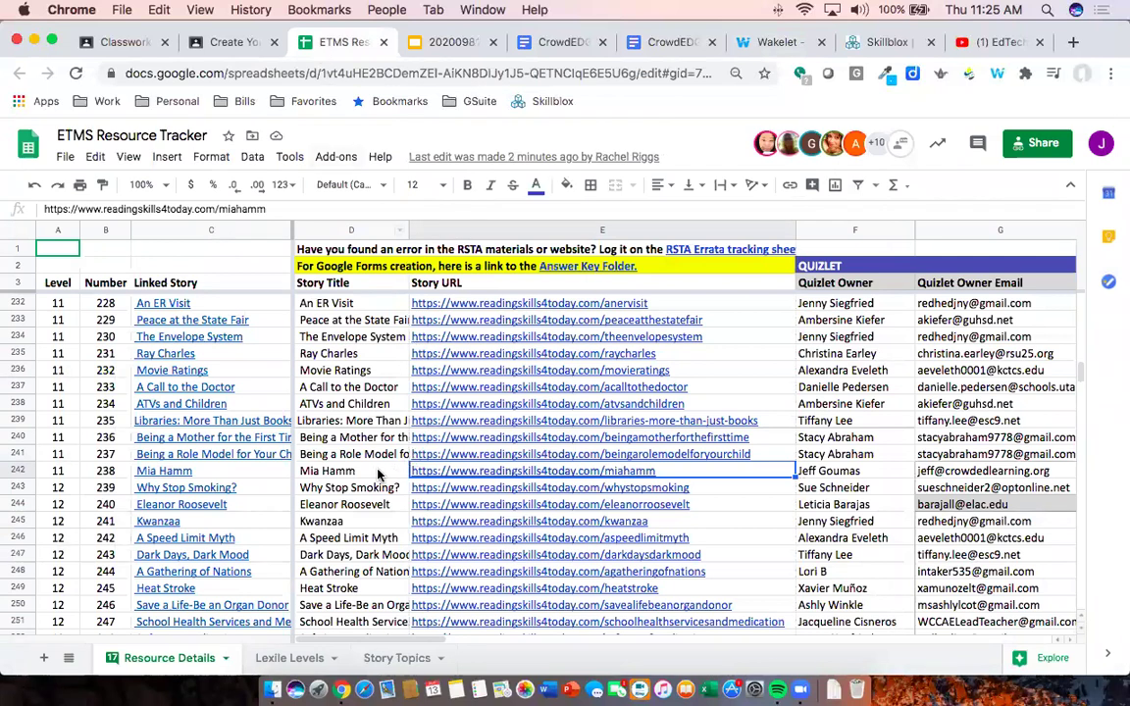
Copy the Mia Hamm CL Library Quizlet URL from cell K242 and go back to Wakelet
{"action": "left_click", "coordinate": [376, 474]}
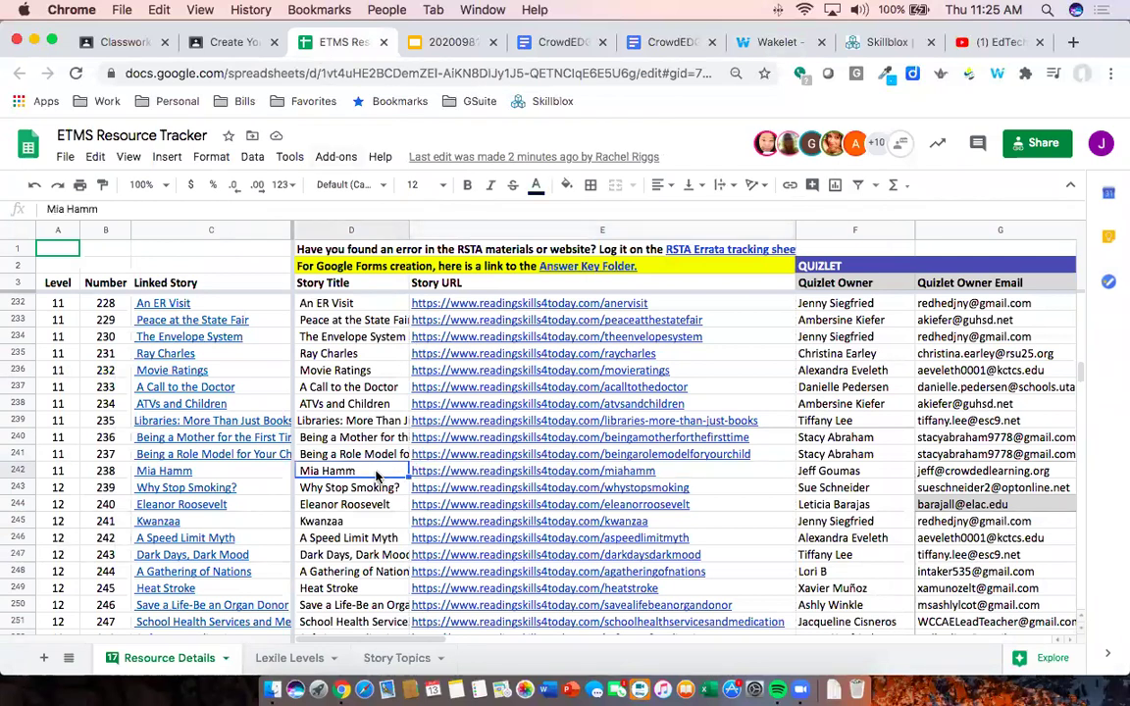
{"action": "key", "text": "Right"}
{"action": "key", "text": "Right"}
{"action": "key", "text": "Right"}
{"action": "key", "text": "Right"}
{"action": "key", "text": "Right"}
{"action": "key", "text": "Right"}
{"action": "key", "text": "Right"}
{"action": "key", "text": "Right"}
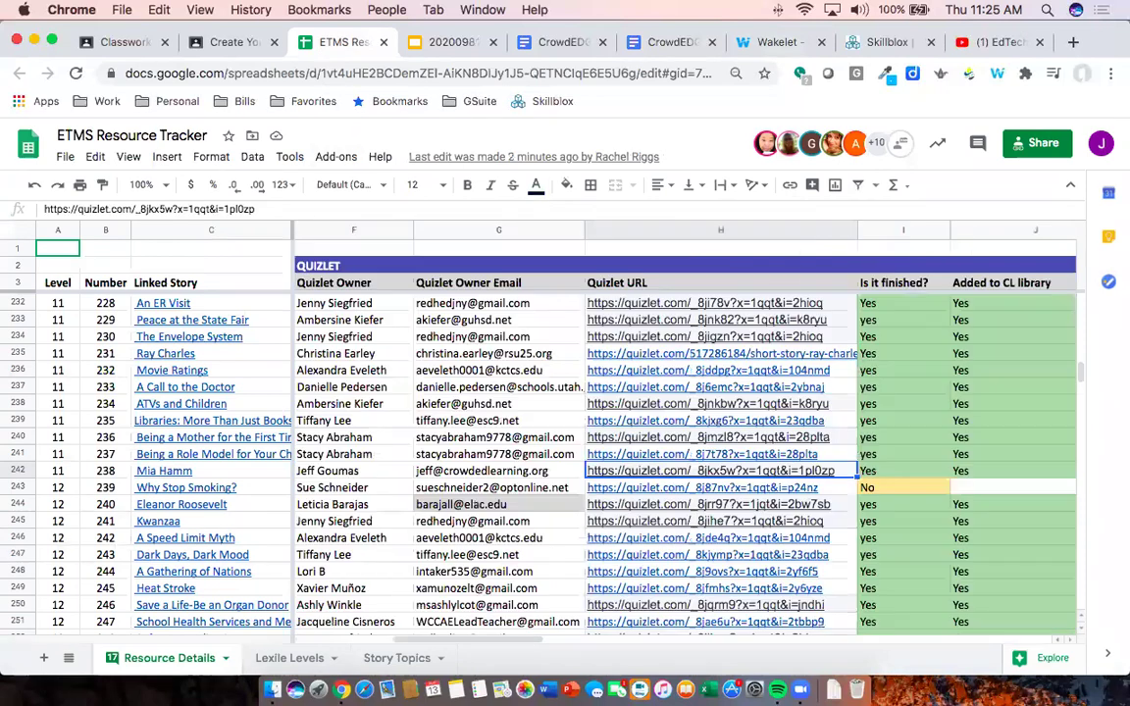
{"action": "key", "text": "Right"}
{"action": "key", "text": "Left"}
{"action": "key", "text": "Left"}
{"action": "key", "text": "Left"}
{"action": "key", "text": "Left"}
{"action": "key", "text": "Left"}
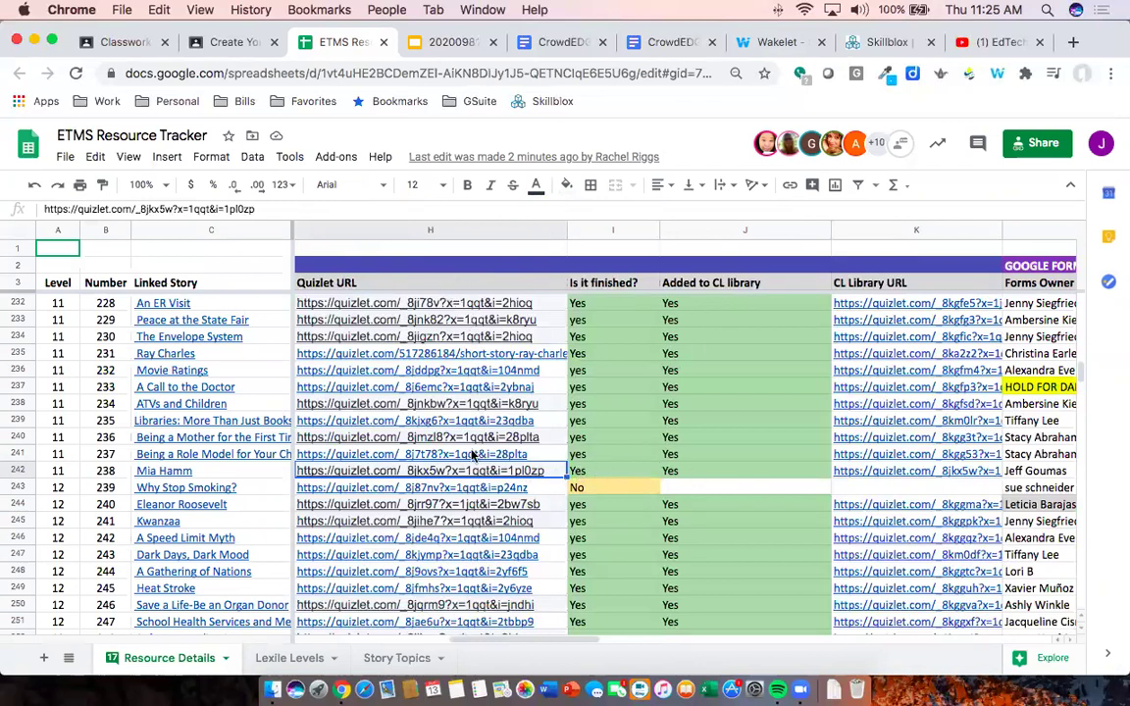
{"action": "left_click", "coordinate": [581, 475]}
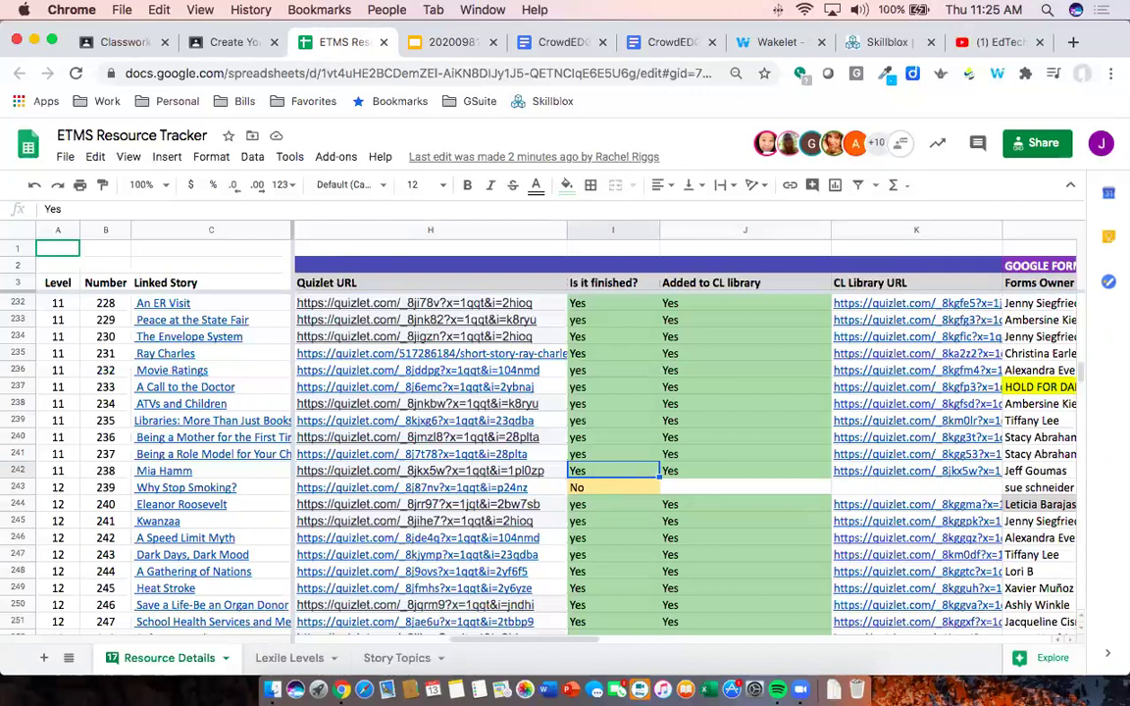
{"action": "key", "text": "Right"}
{"action": "key", "text": "Right"}
{"action": "key", "text": "Right"}
{"action": "key", "text": "Left"}
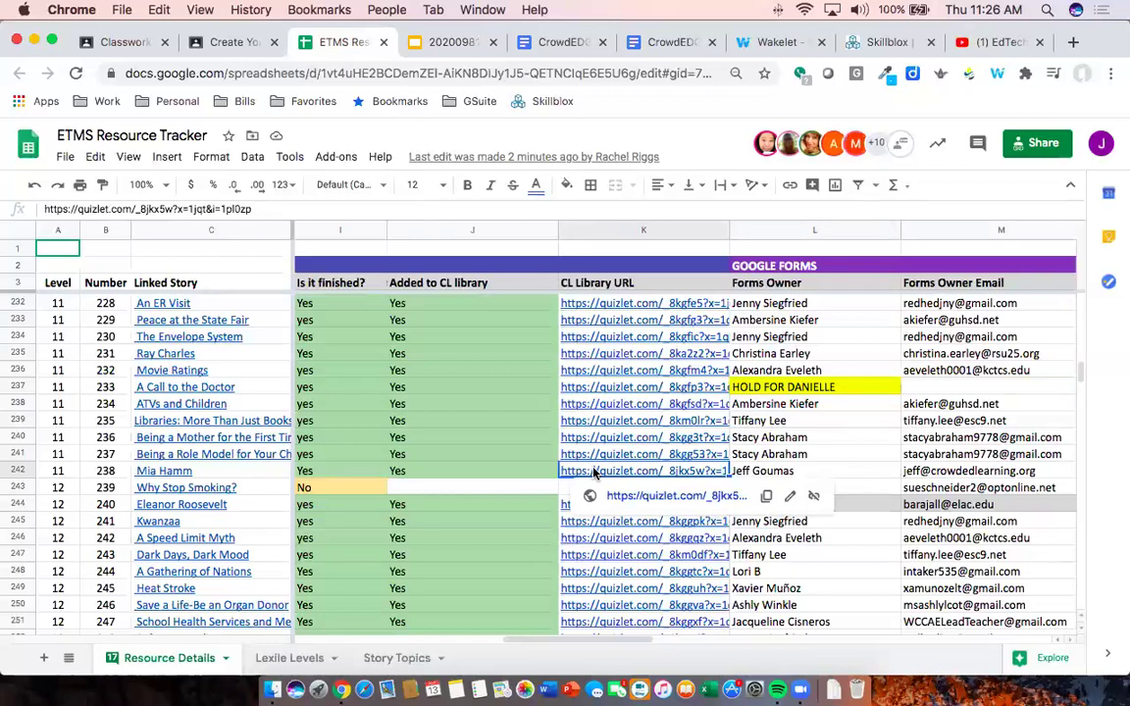
{"action": "left_click", "coordinate": [766, 497]}
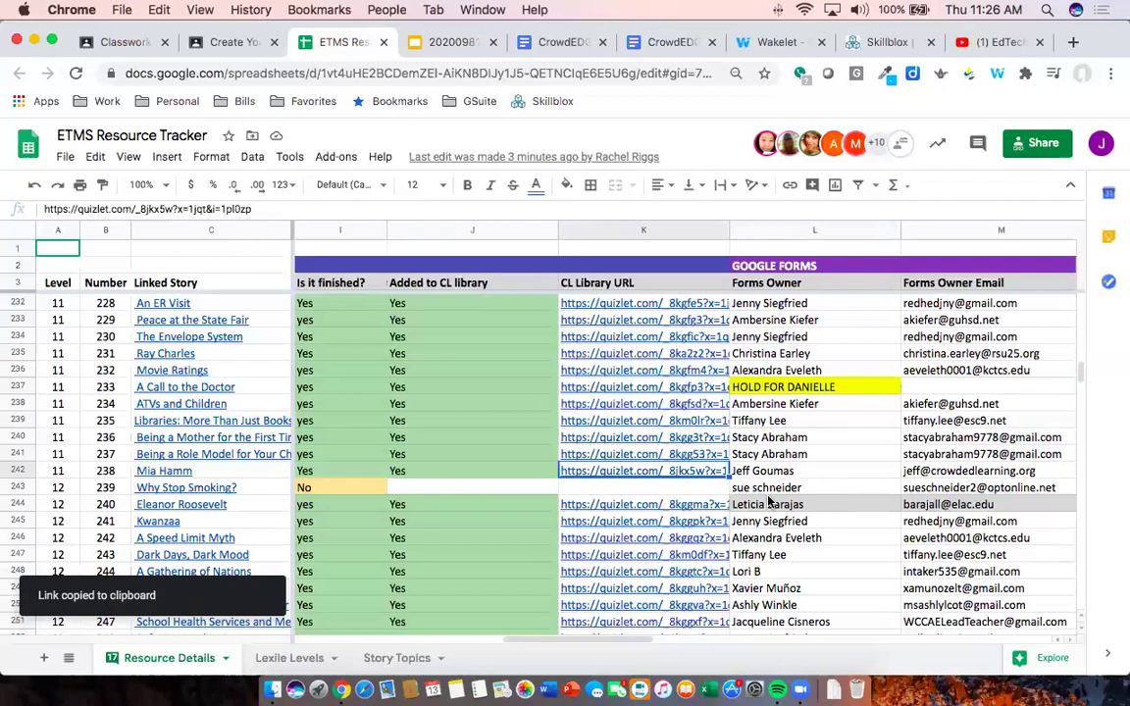
{"action": "left_click", "coordinate": [765, 44]}
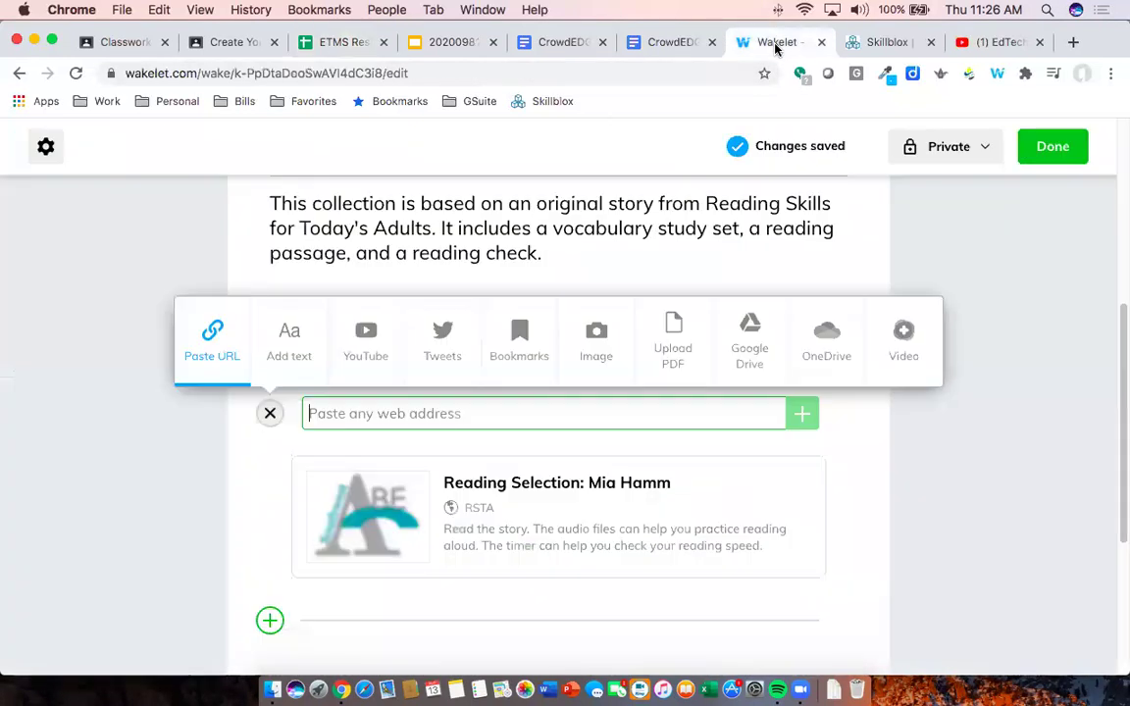
Paste the copied Quizlet link into the web-address field to add it as a card
{"action": "right_click", "coordinate": [417, 405]}
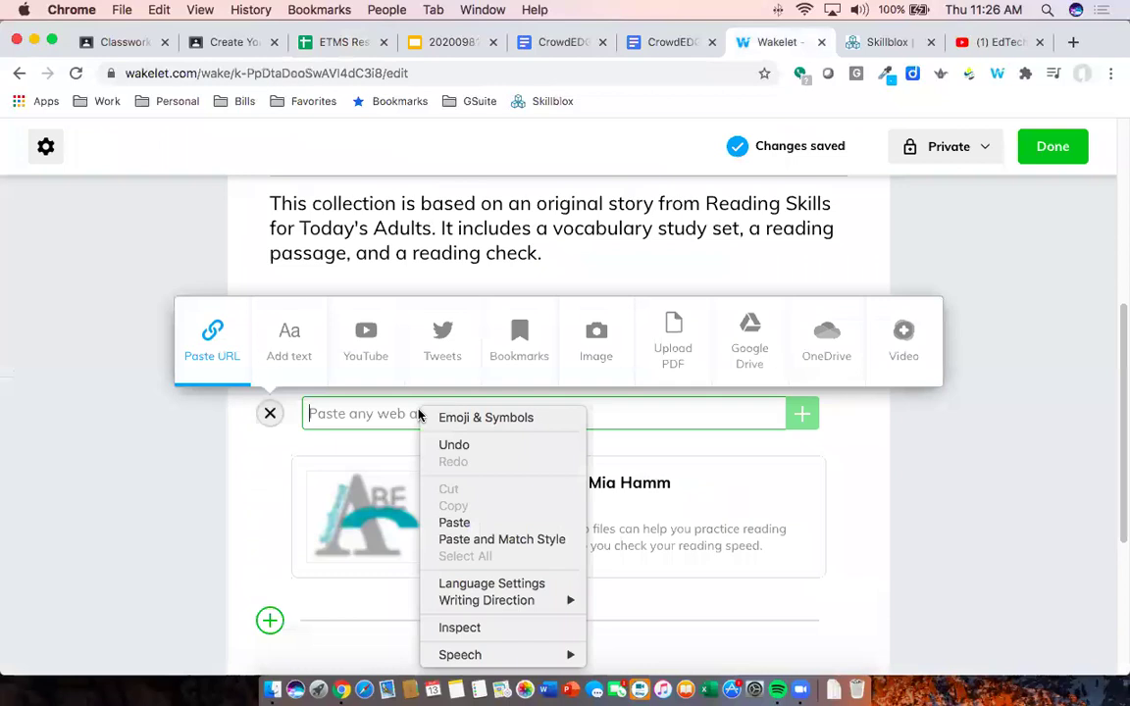
{"action": "left_click", "coordinate": [454, 523]}
{"action": "key", "text": "Return"}
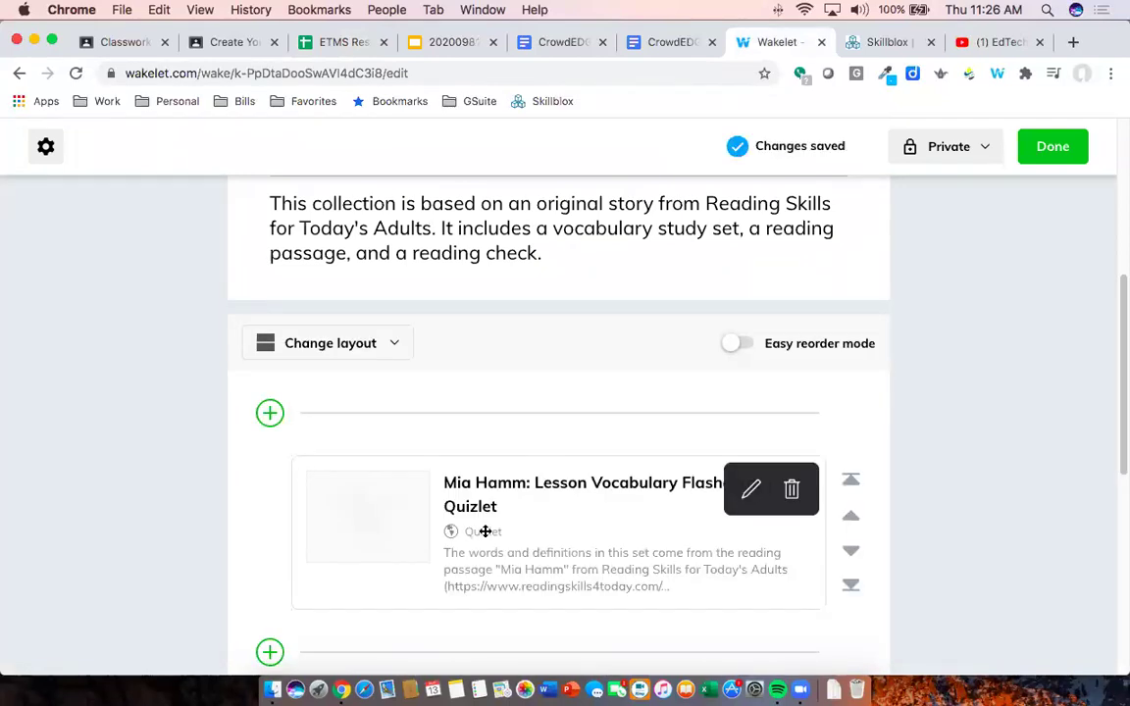
Retitle the Quizlet card 'Vocabulary Practice', taking the heading from the guide document
{"action": "left_click", "coordinate": [531, 485]}
{"action": "type", "text": ":"}
{"action": "left_click", "coordinate": [747, 491]}
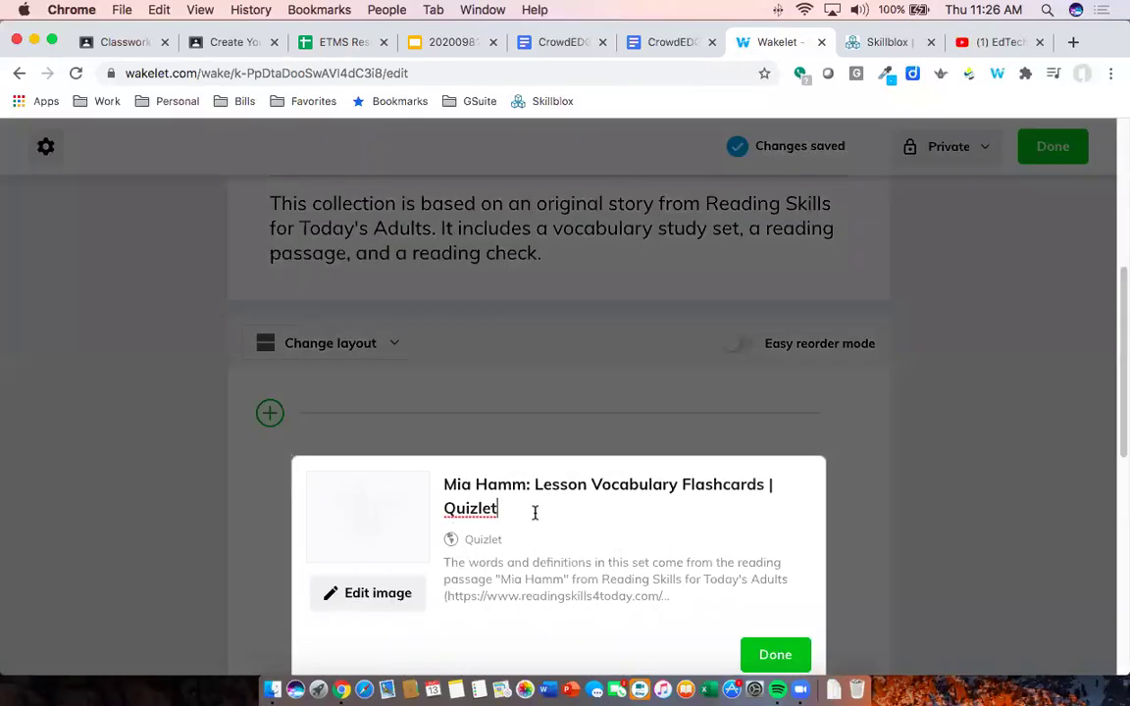
{"action": "left_click_drag", "start_coordinate": [532, 509], "coordinate": [441, 485]}
{"action": "key", "text": "BackSpace"}
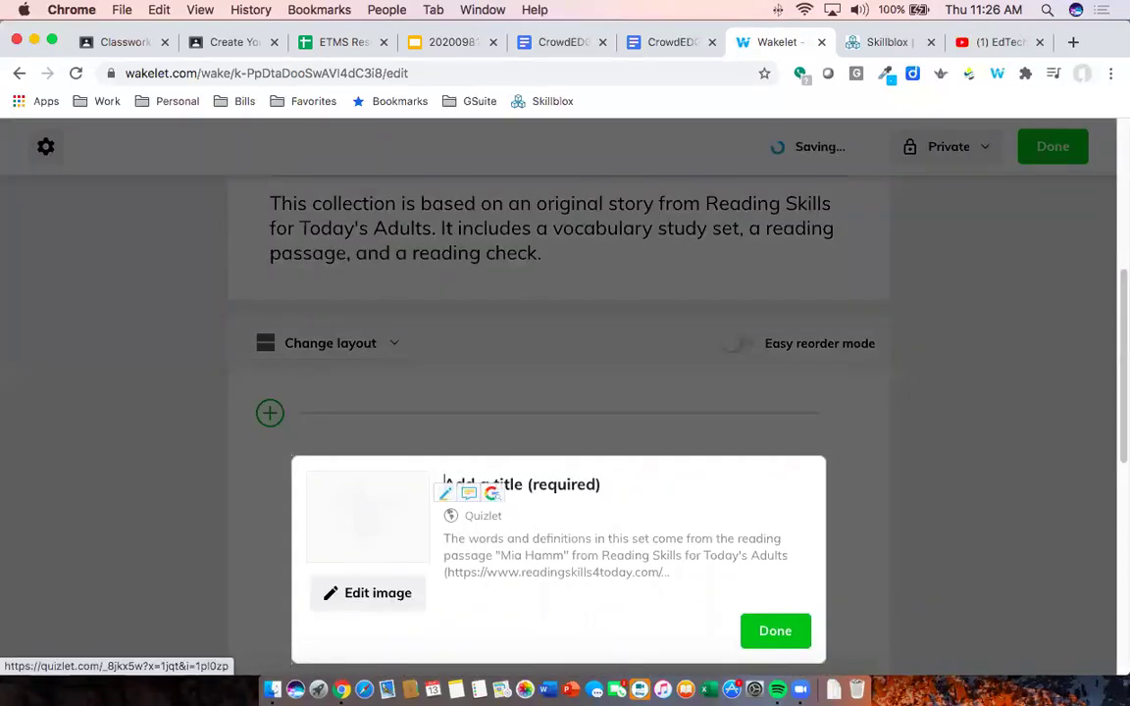
{"action": "left_click", "coordinate": [667, 44]}
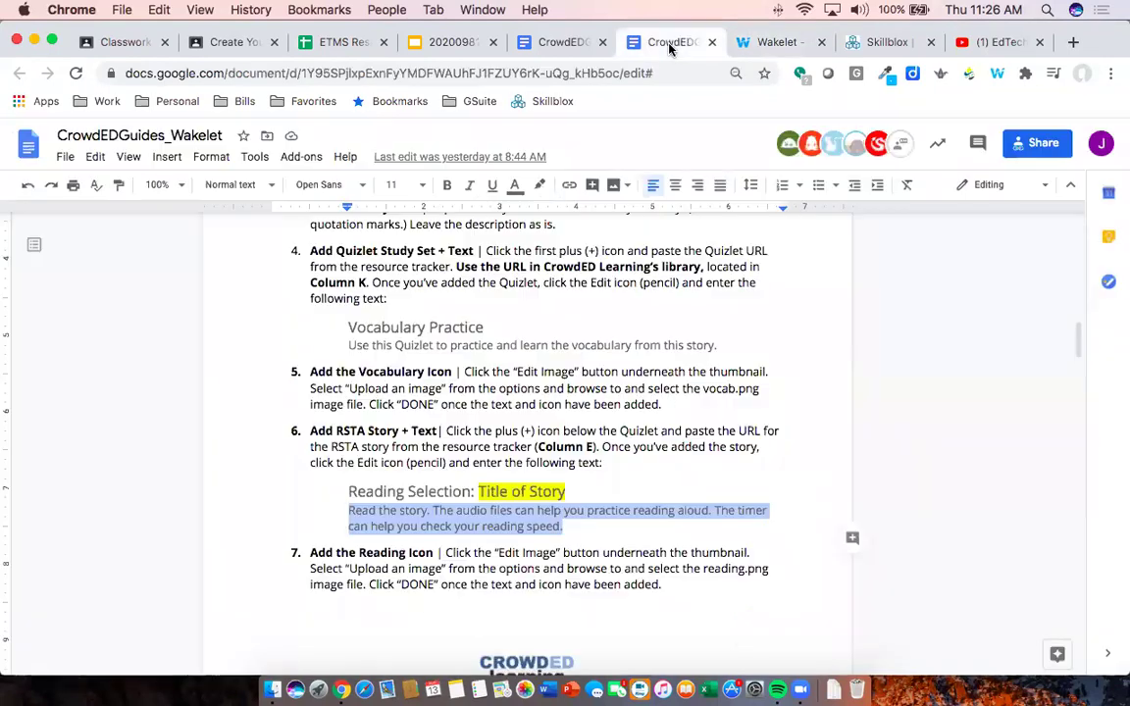
{"action": "left_click", "coordinate": [454, 327]}
{"action": "key", "text": "End"}
{"action": "left_click_drag", "start_coordinate": [484, 327], "coordinate": [341, 329]}
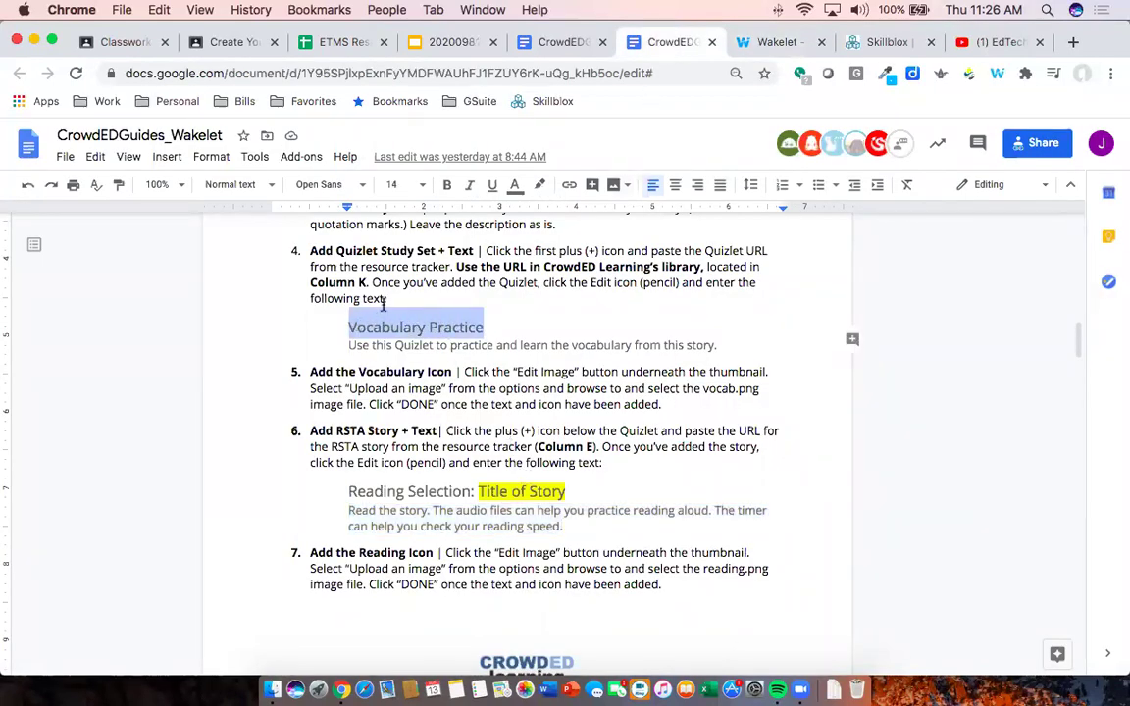
{"action": "left_click", "coordinate": [775, 42]}
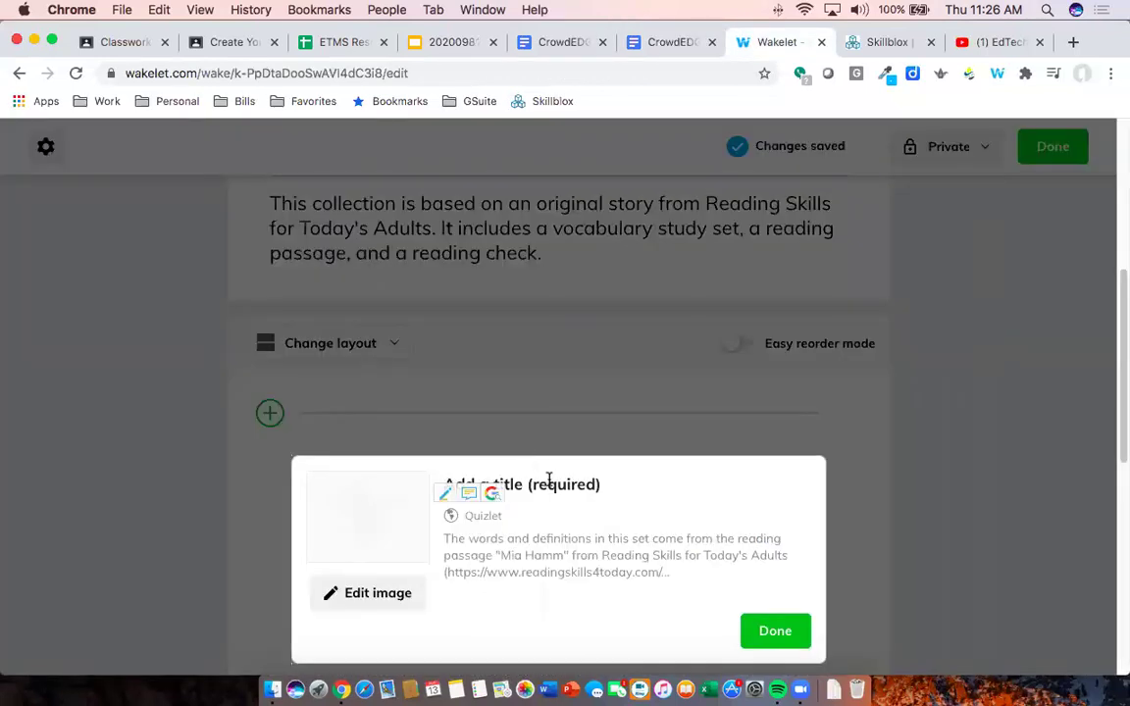
{"action": "type", "text": "Vocabulary "}
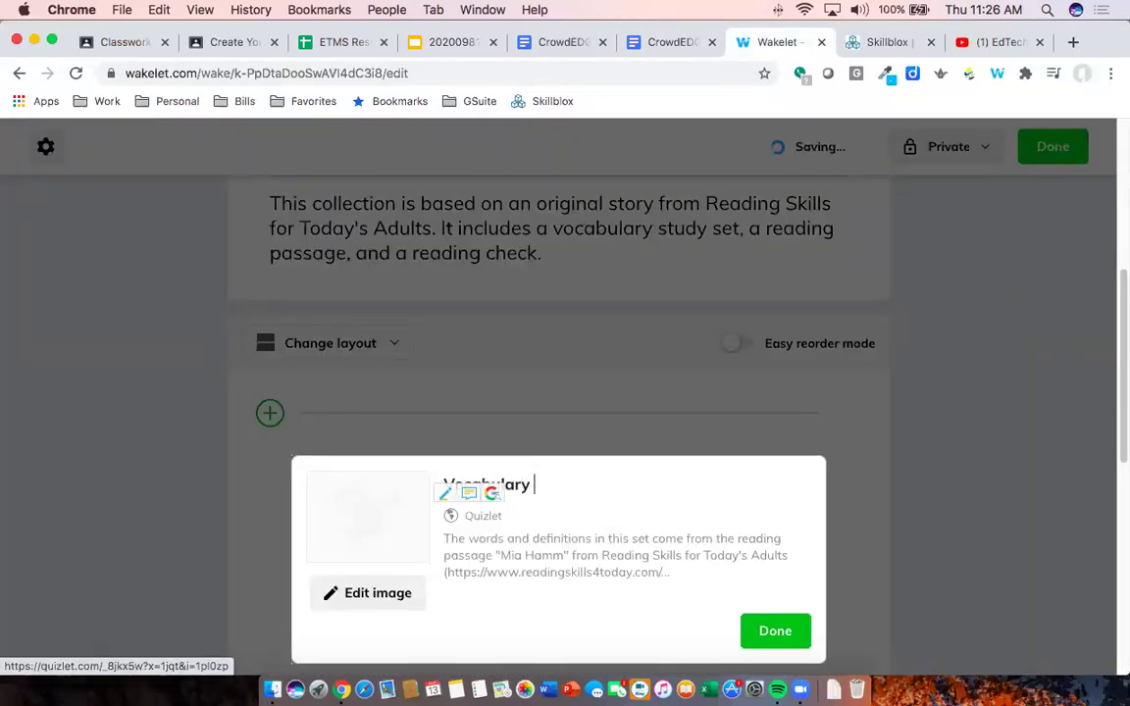
{"action": "type", "text": "Practice"}
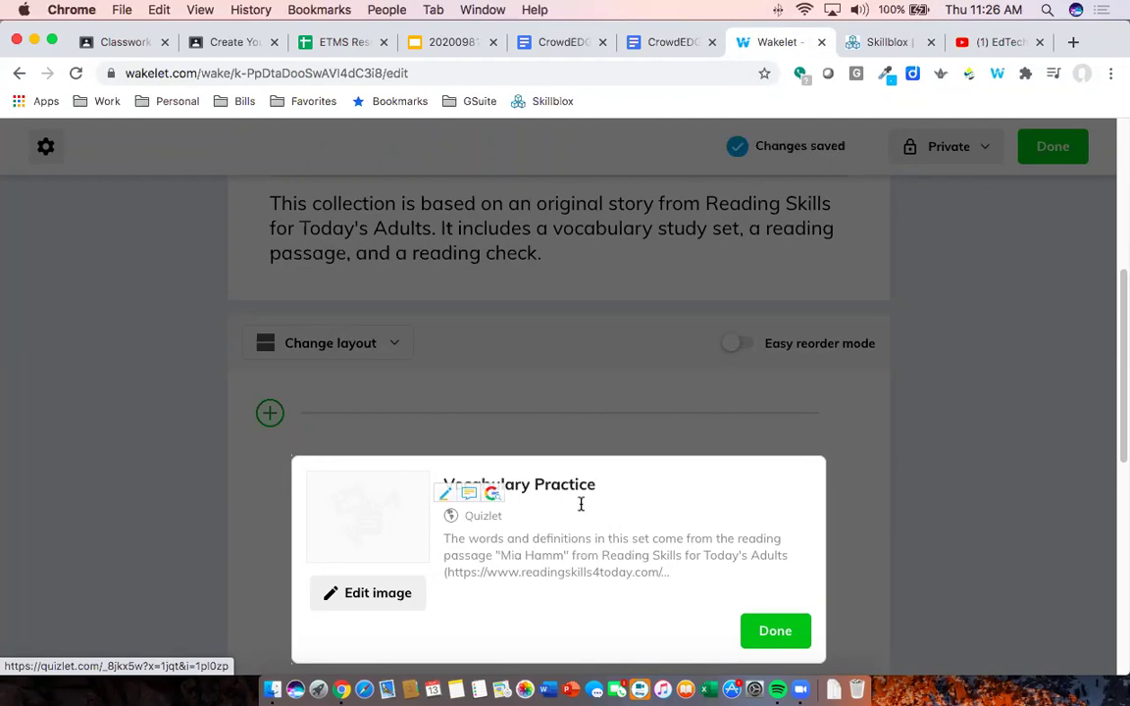
Replace the card description with the guide's Quizlet vocabulary-practice sentence and save the card
{"action": "left_click_drag", "start_coordinate": [697, 572], "coordinate": [386, 544]}
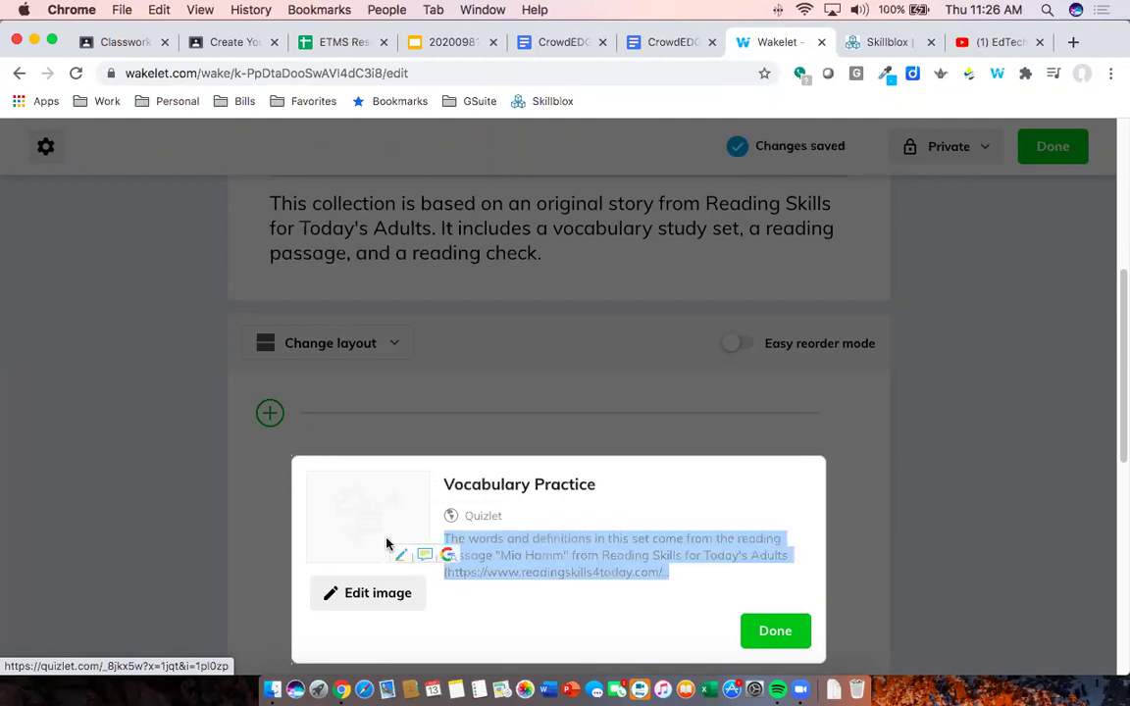
{"action": "key", "text": "BackSpace"}
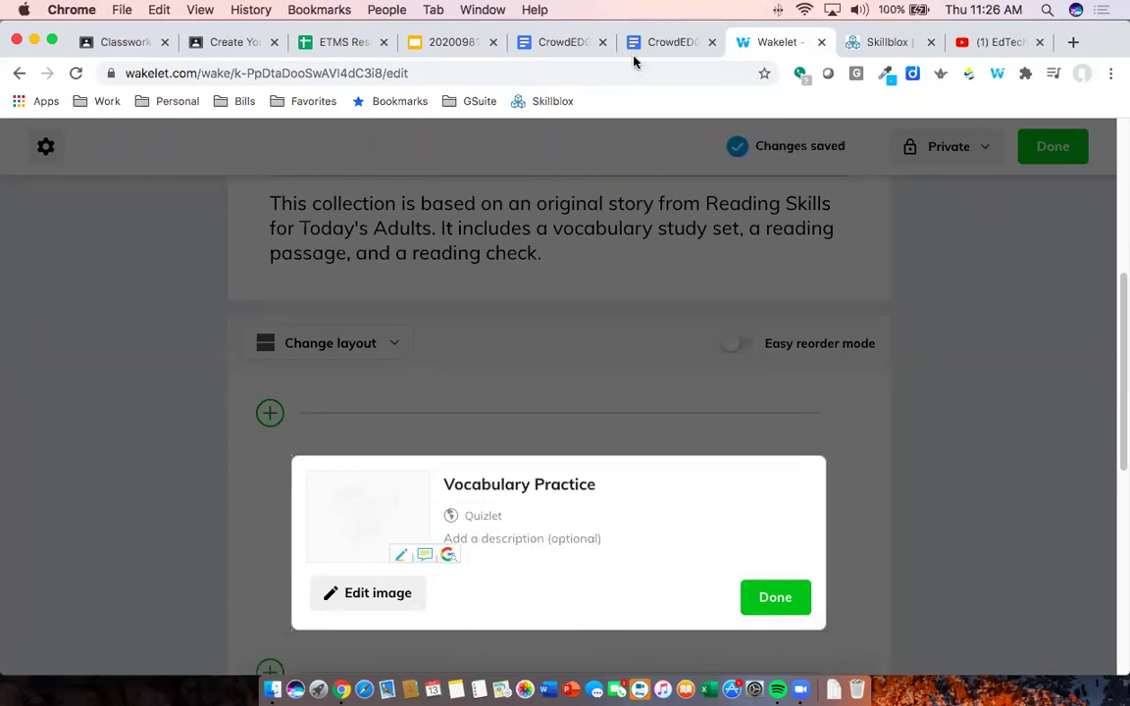
{"action": "left_click", "coordinate": [663, 44]}
{"action": "left_click_drag", "start_coordinate": [351, 347], "coordinate": [719, 345]}
{"action": "key", "text": "super+c"}
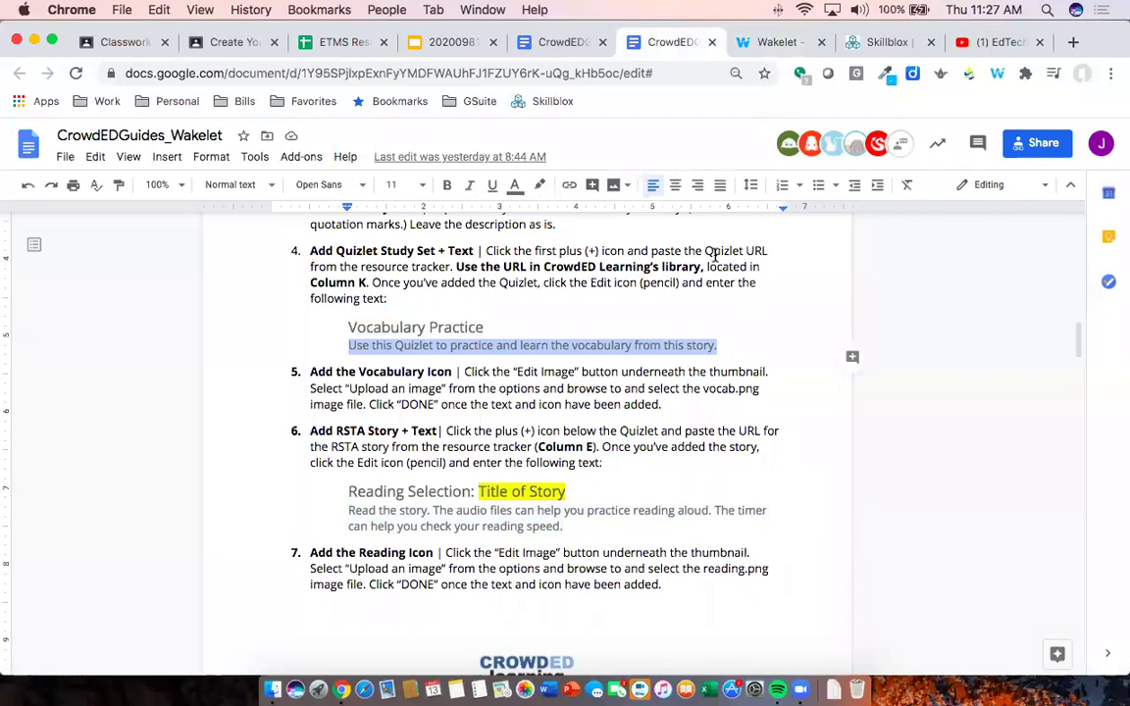
{"action": "left_click", "coordinate": [780, 42]}
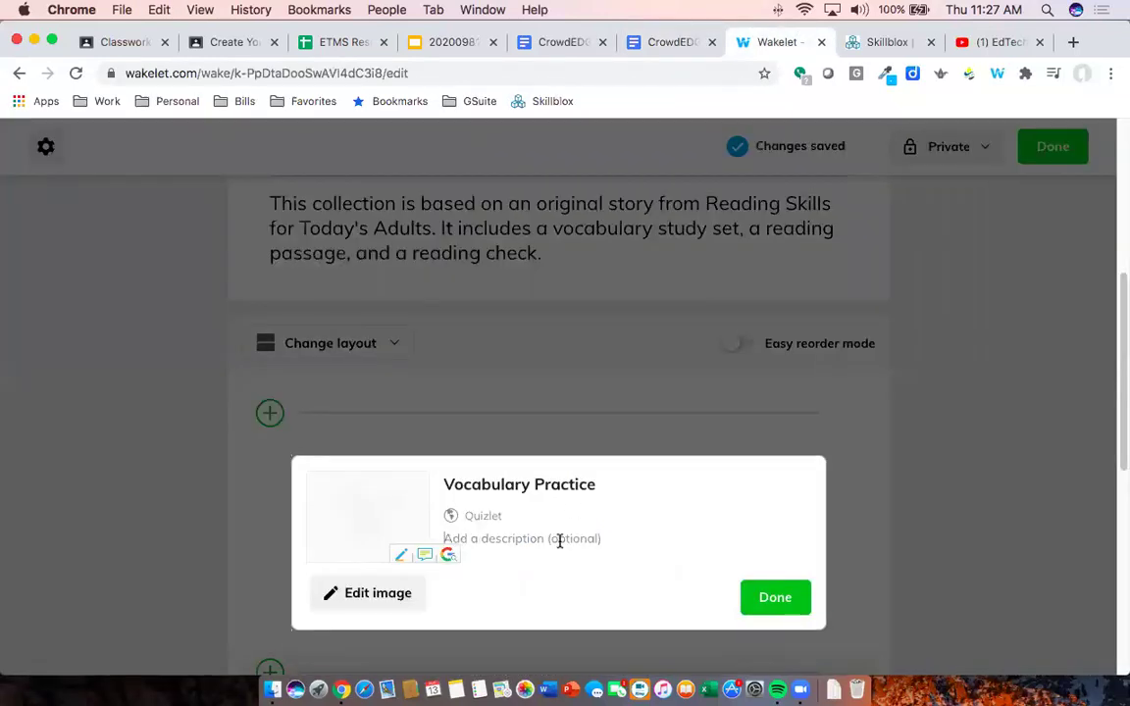
{"action": "key", "text": "super+v"}
{"action": "left_click", "coordinate": [786, 608]}
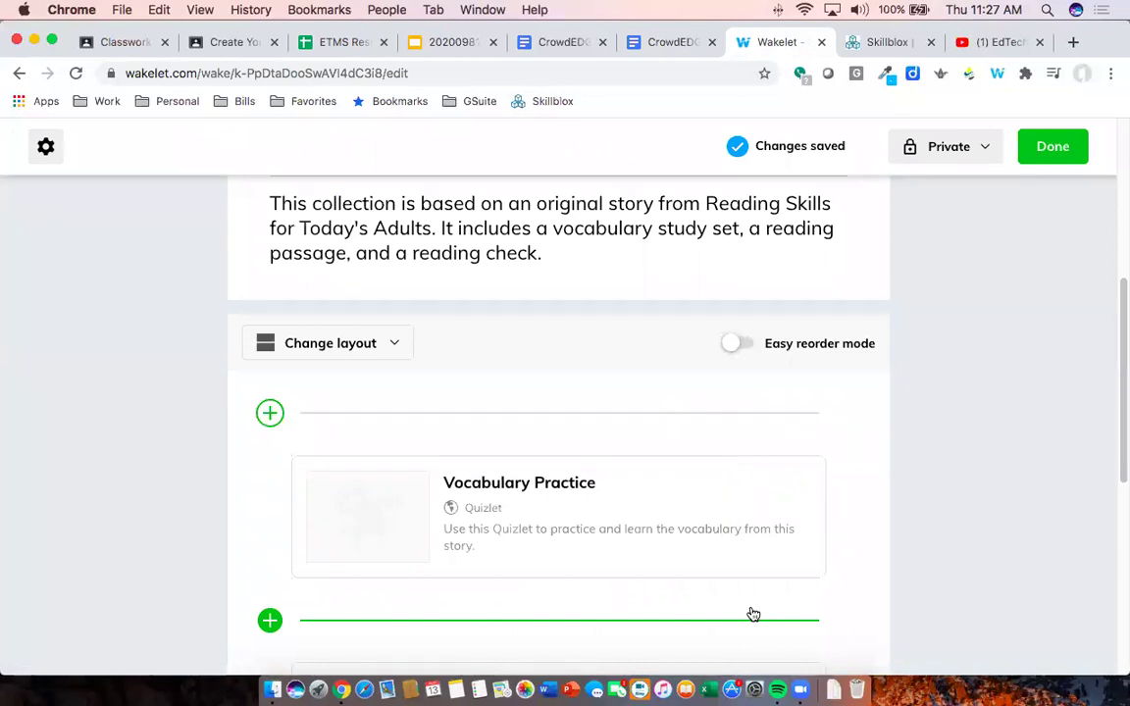
Start a new link entry below the Reading Selection card, then return to the ETMS Resource Tracker sheet
{"action": "mouse_move", "coordinate": [566, 529]}
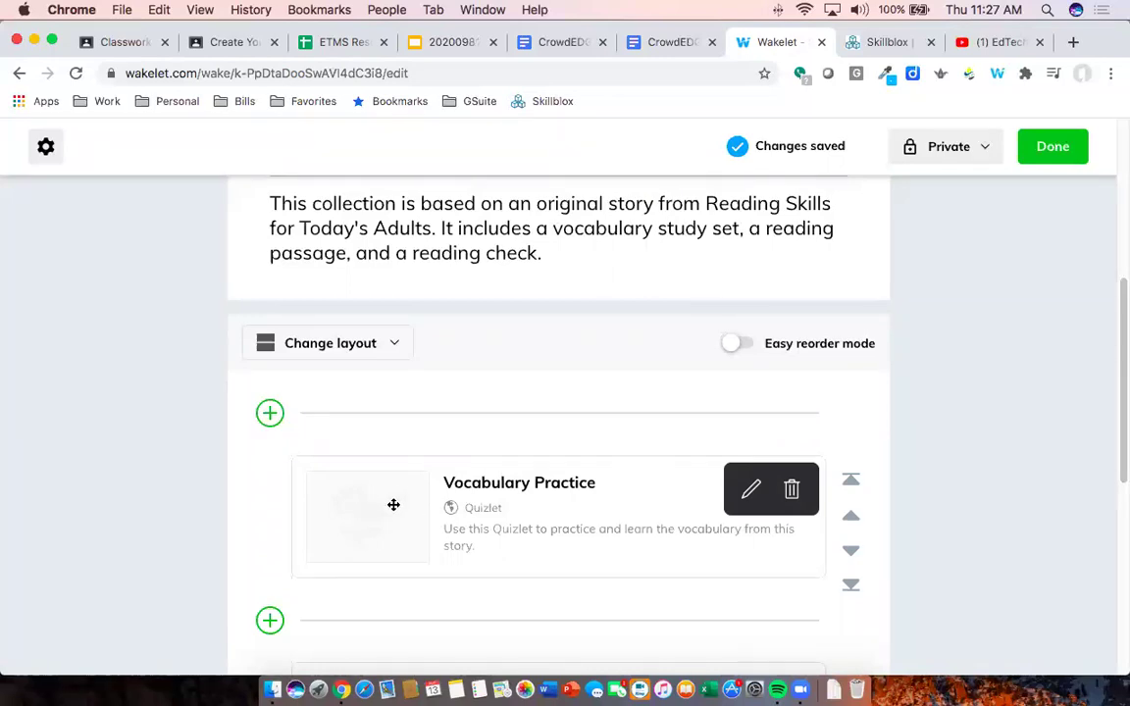
{"action": "scroll", "coordinate": [364, 515], "scroll_direction": "down", "scroll_amount": 2}
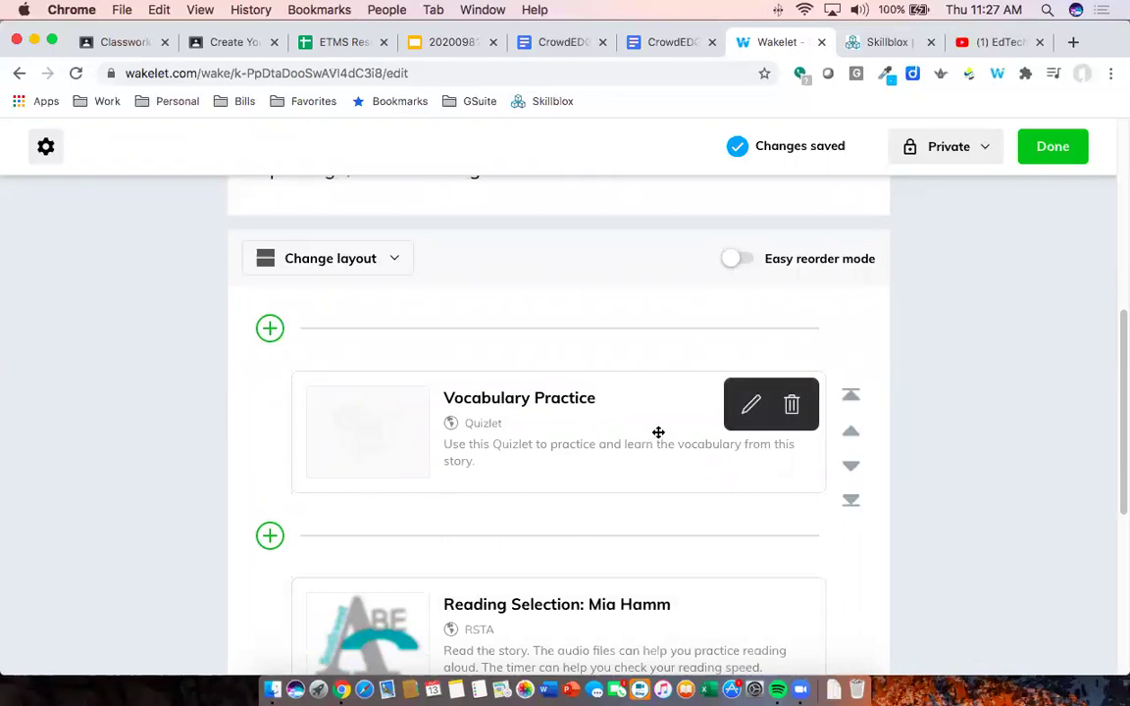
{"action": "scroll", "coordinate": [615, 446], "scroll_direction": "down", "scroll_amount": 3}
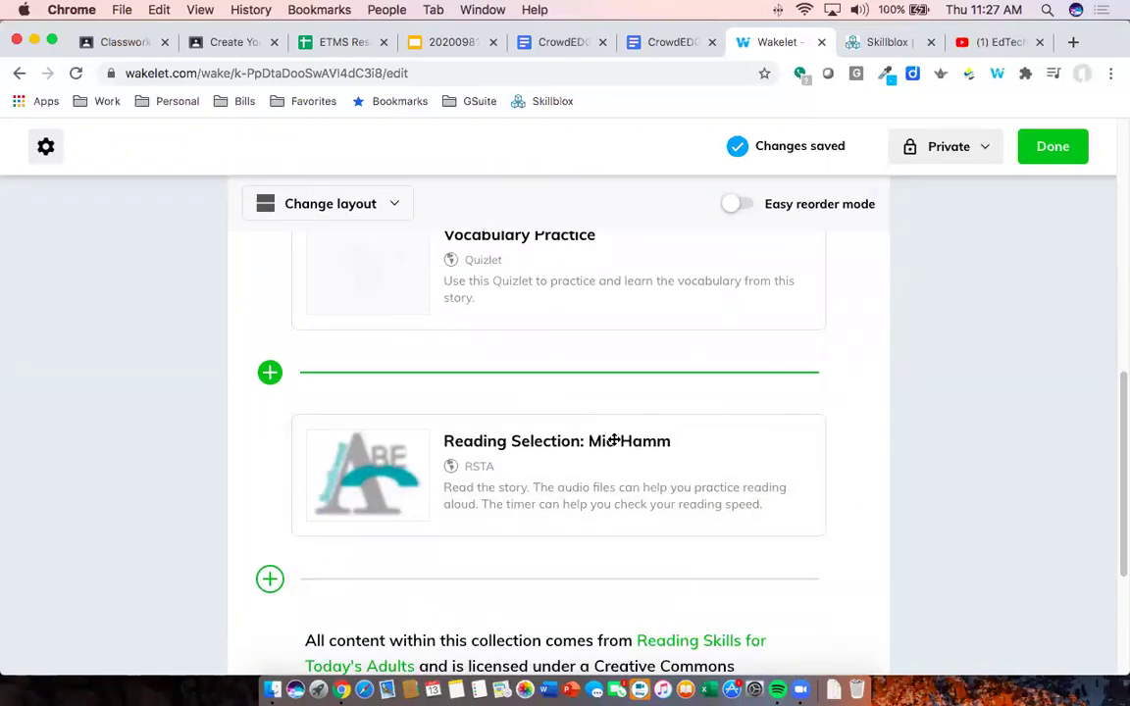
{"action": "mouse_move", "coordinate": [579, 507]}
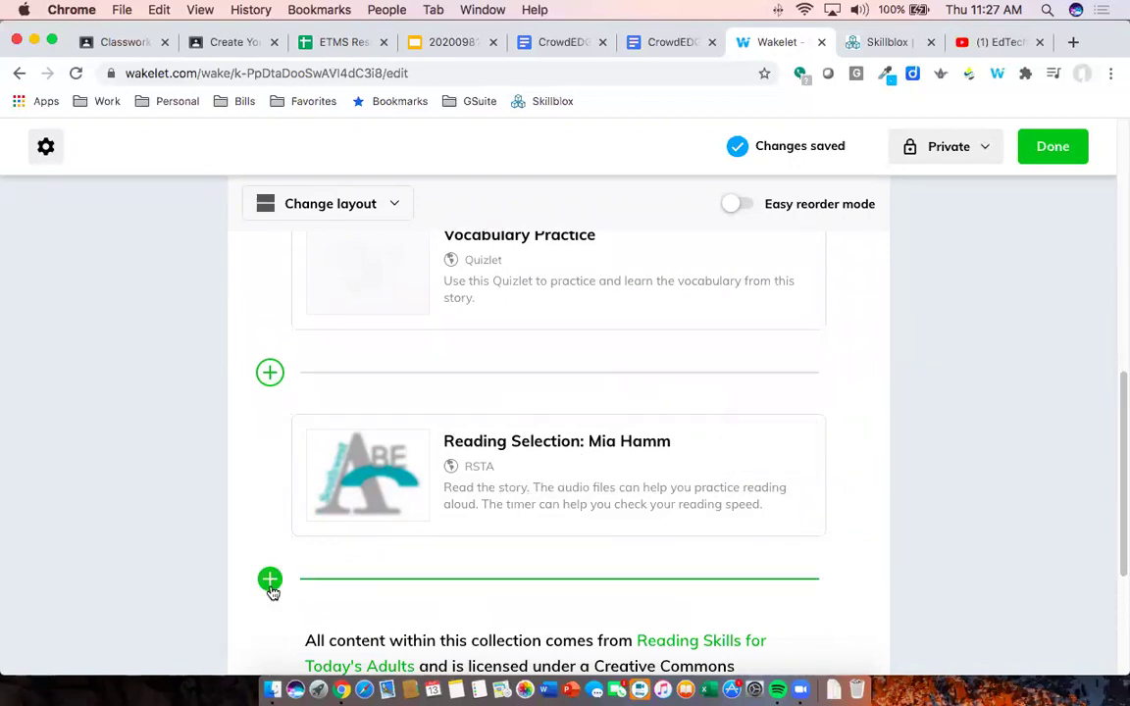
{"action": "mouse_move", "coordinate": [407, 416]}
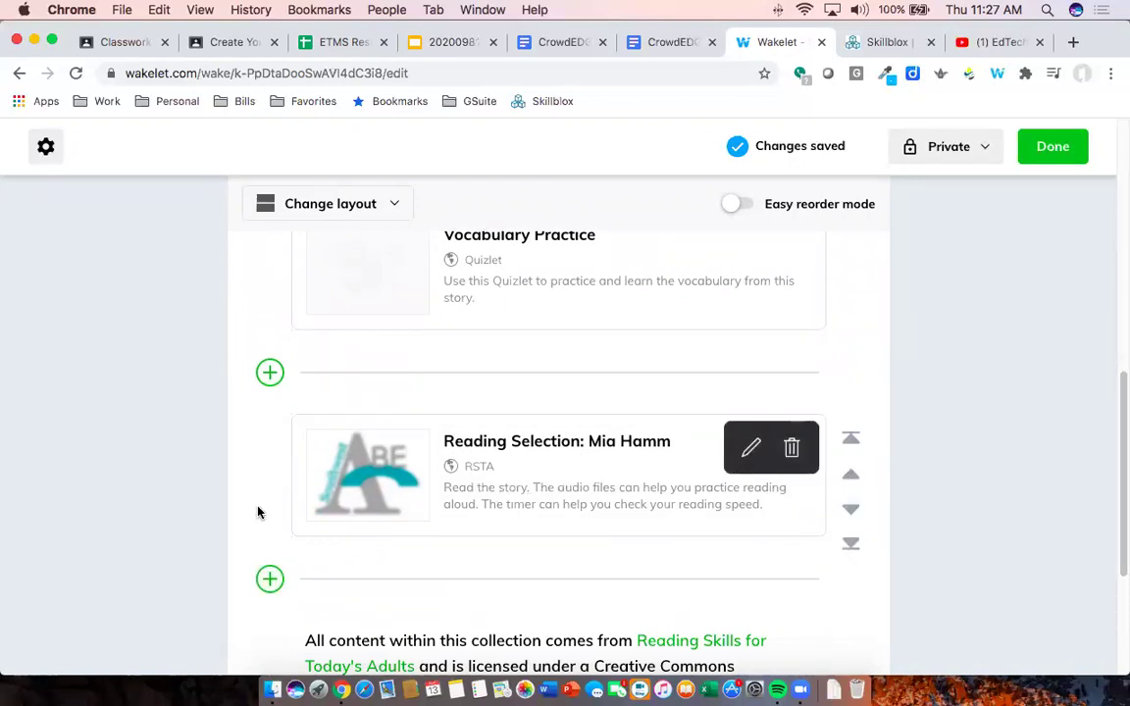
{"action": "mouse_move", "coordinate": [640, 244]}
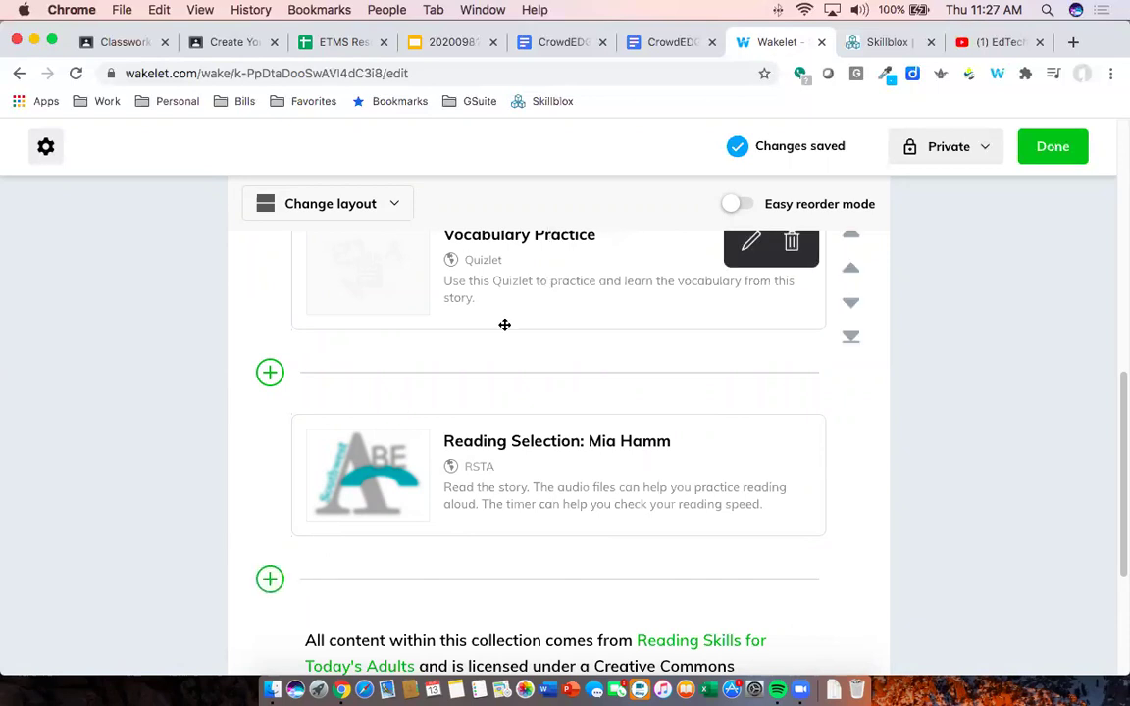
{"action": "mouse_move", "coordinate": [565, 451]}
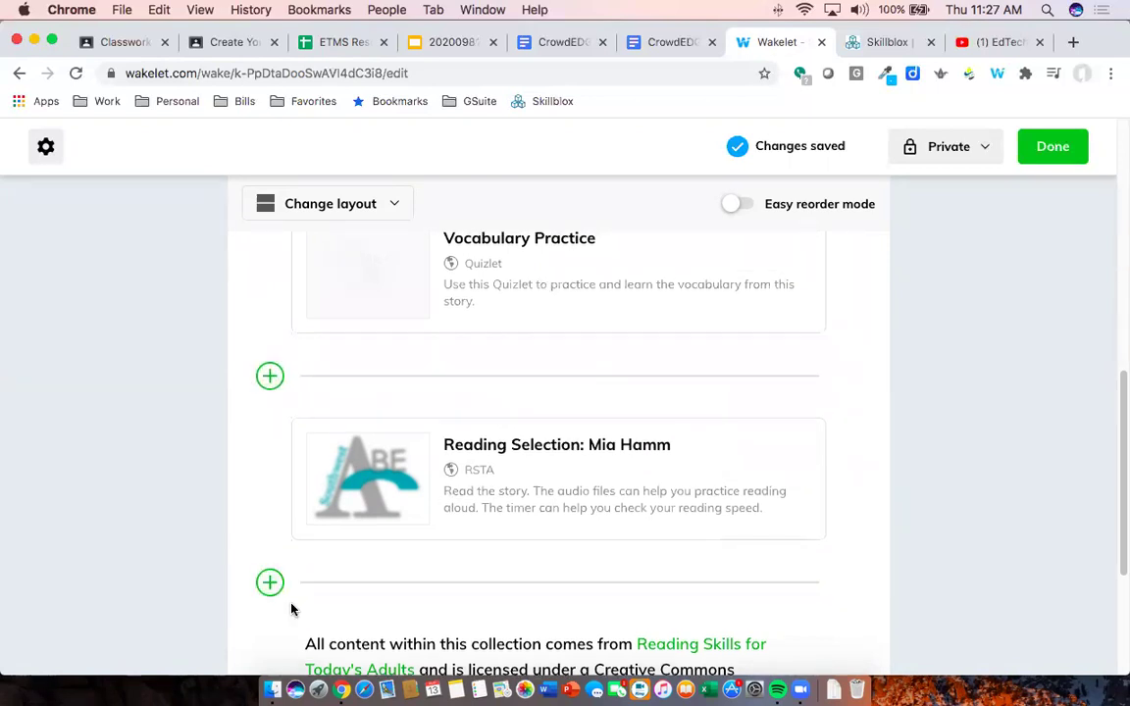
{"action": "left_click", "coordinate": [269, 583]}
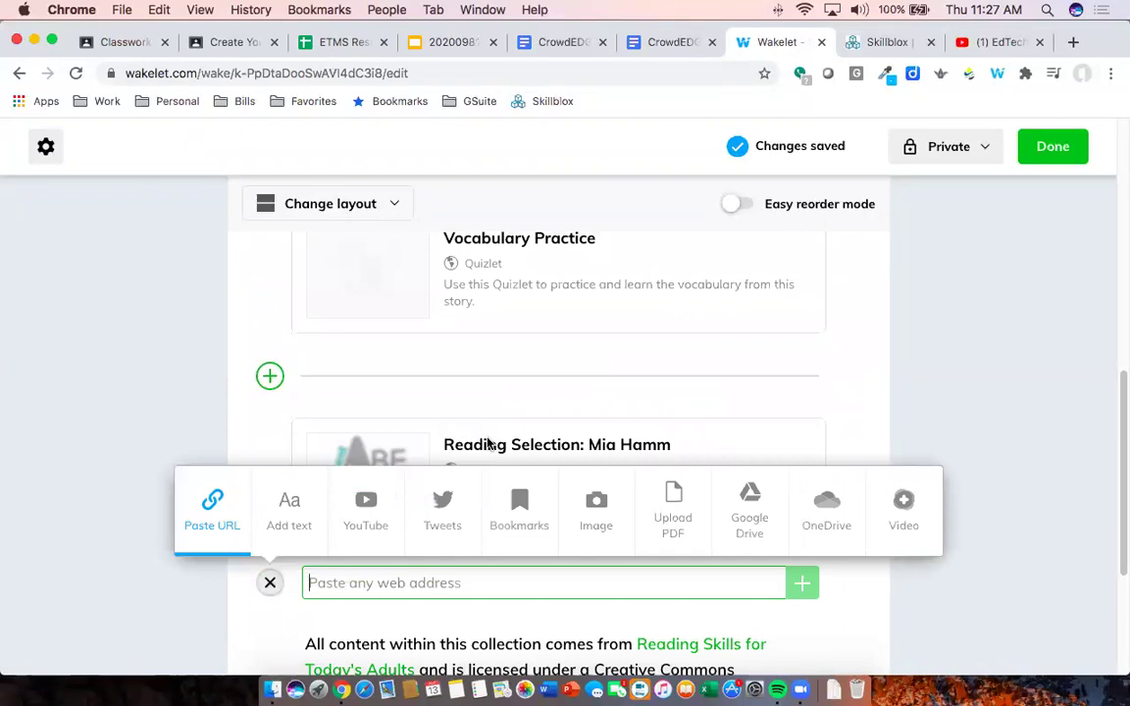
{"action": "scroll", "coordinate": [557, 637], "scroll_direction": "down", "scroll_amount": 5}
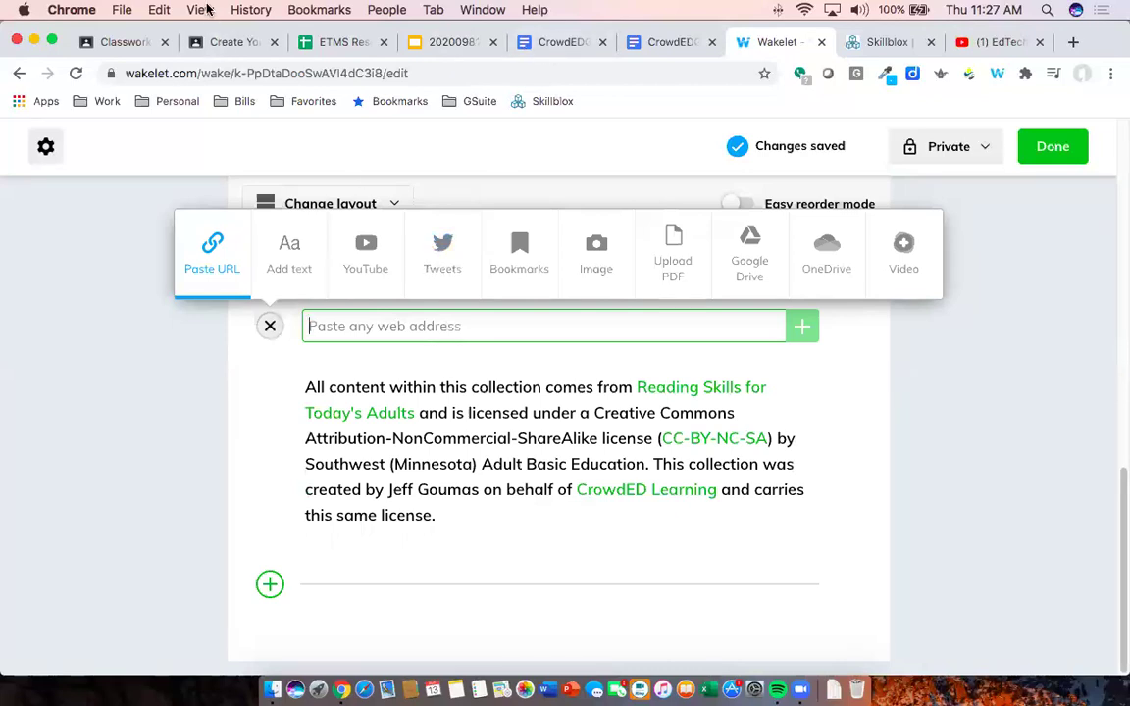
{"action": "left_click", "coordinate": [328, 41]}
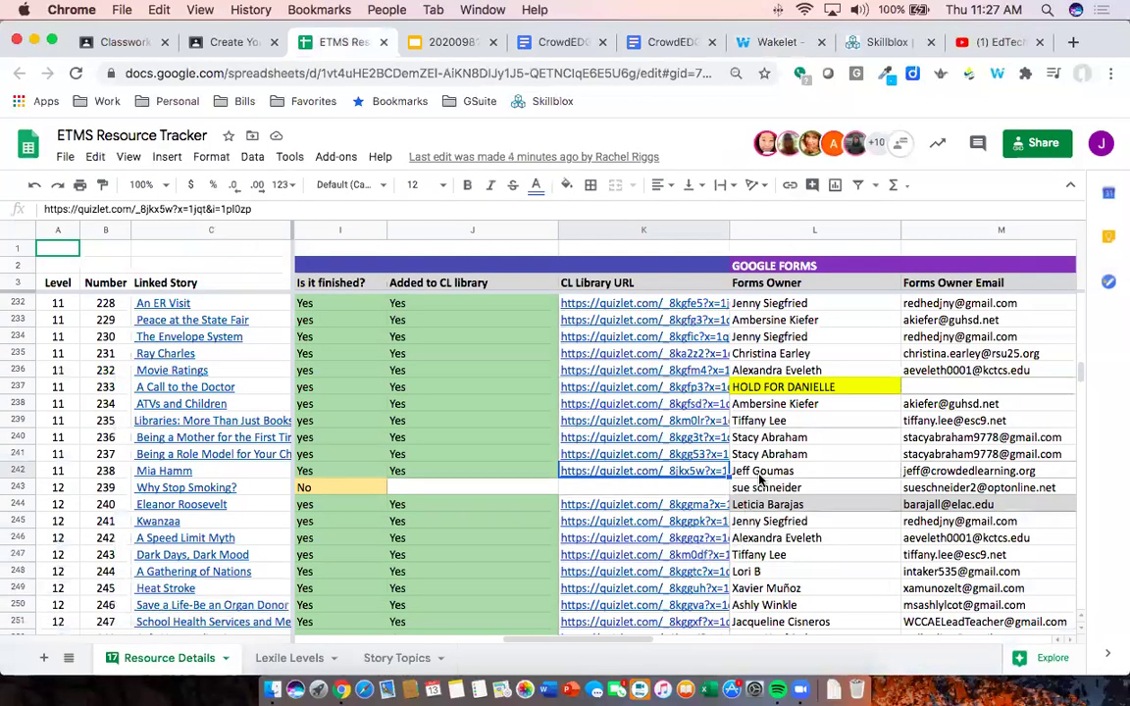
Copy the Mia Hamm Google Forms quiz share link from cell N242
{"action": "left_click", "coordinate": [802, 471]}
{"action": "key", "text": "Right"}
{"action": "key", "text": "Right"}
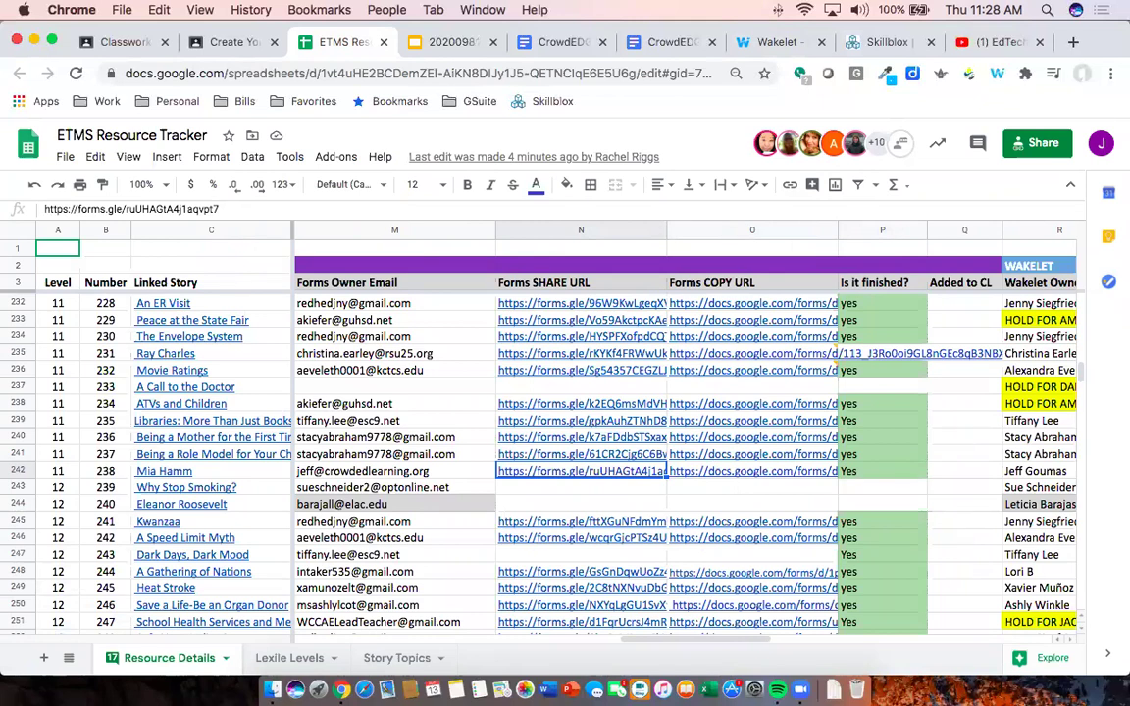
{"action": "left_click", "coordinate": [769, 471]}
{"action": "left_click", "coordinate": [631, 471]}
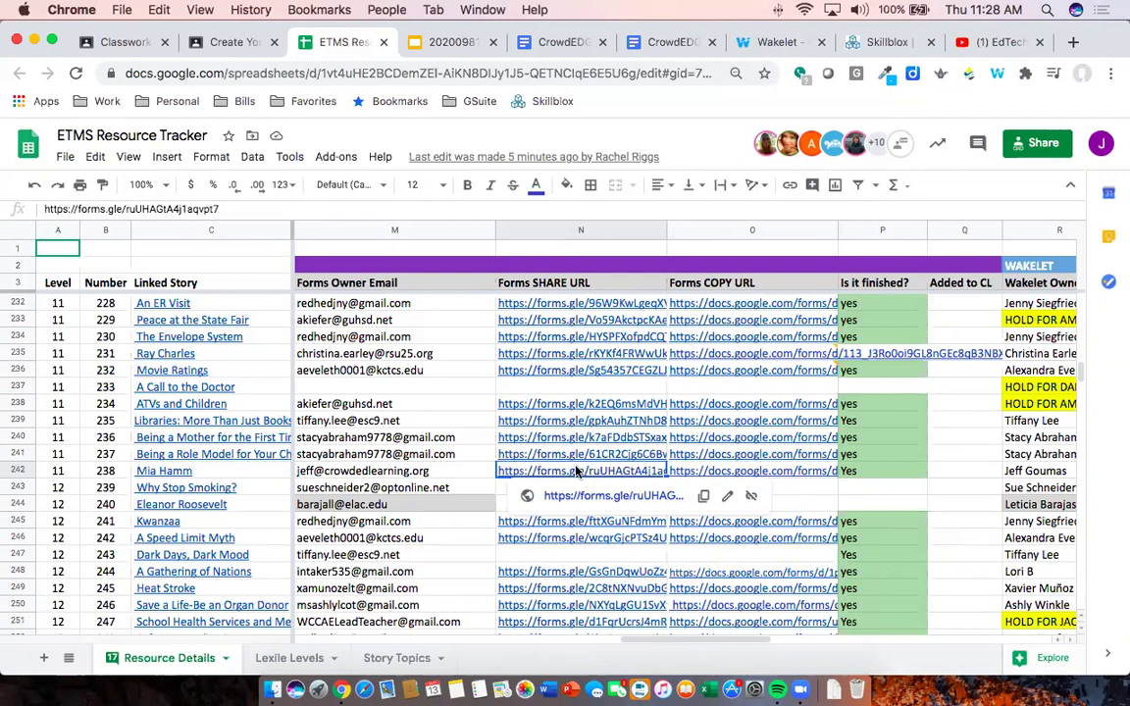
{"action": "left_click", "coordinate": [704, 498]}
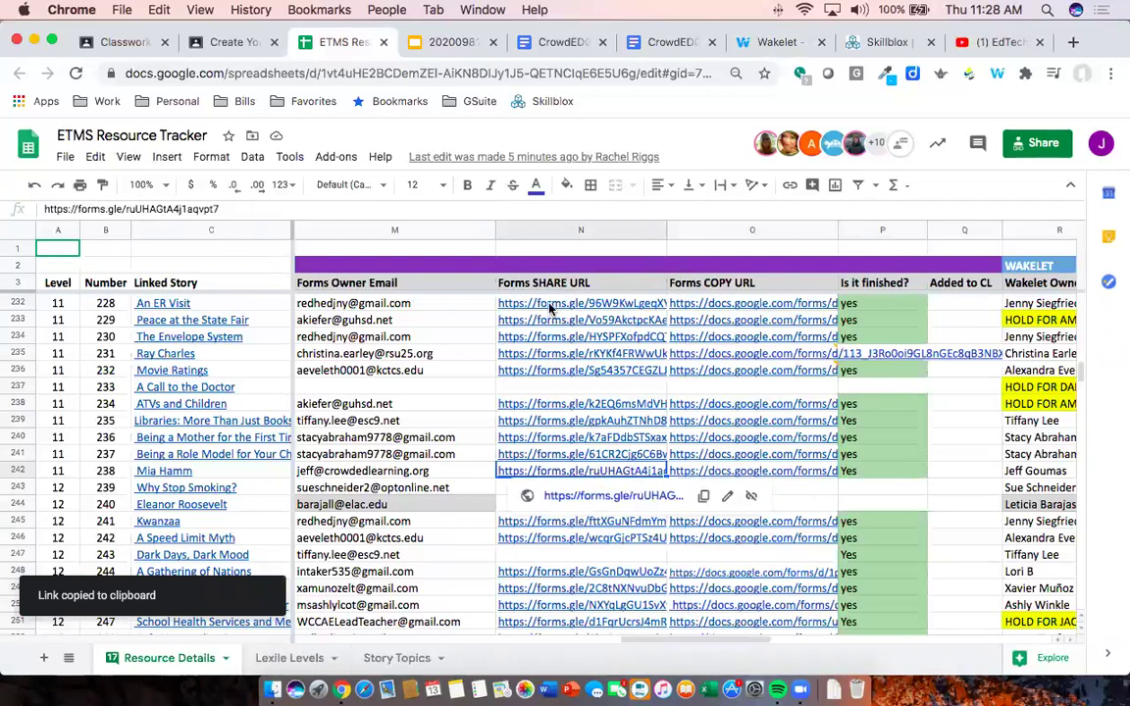
Back in Wakelet, paste the Forms quiz share link to add a Mia Hamm quiz card
{"action": "left_click", "coordinate": [770, 42]}
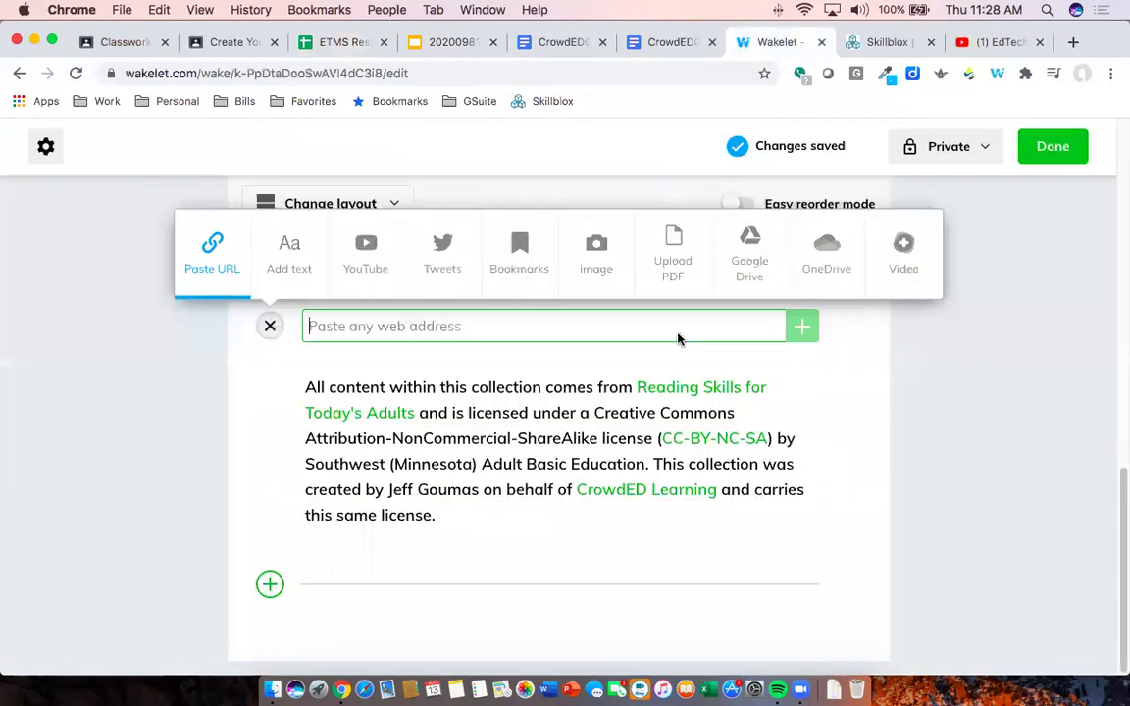
{"action": "left_click", "coordinate": [399, 326]}
{"action": "key", "text": "cmd+v"}
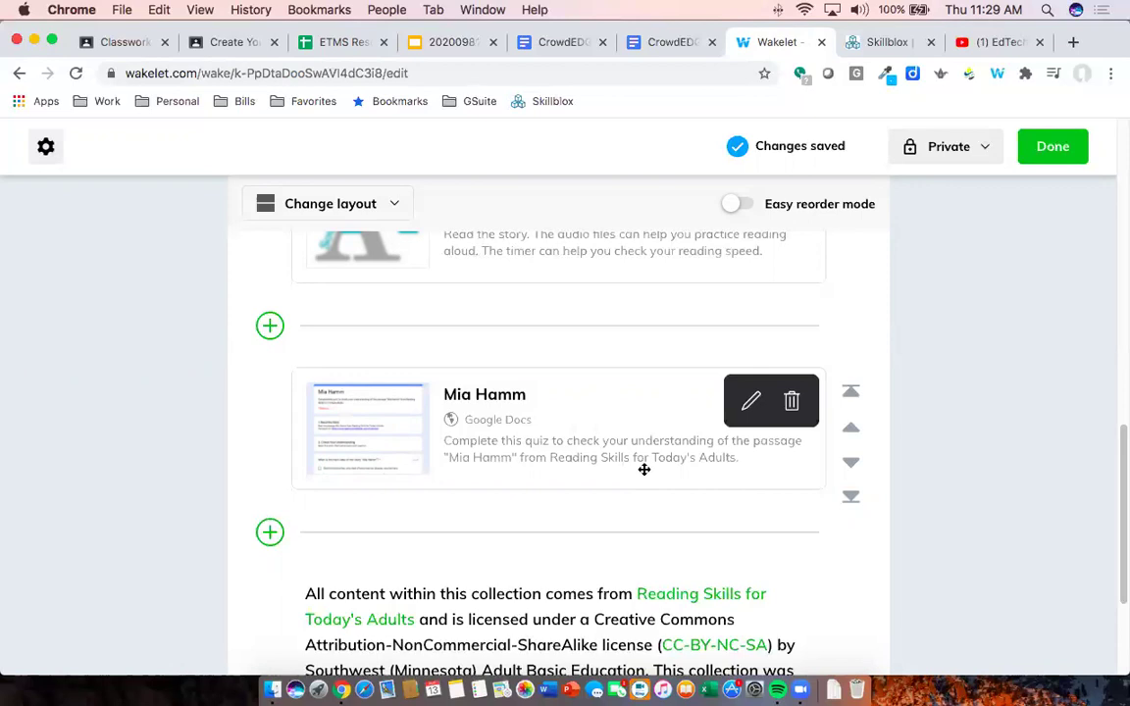
Scroll to the Mia Hamm quiz card and open it in the card editor
{"action": "scroll", "coordinate": [618, 515], "scroll_direction": "up", "scroll_amount": 5}
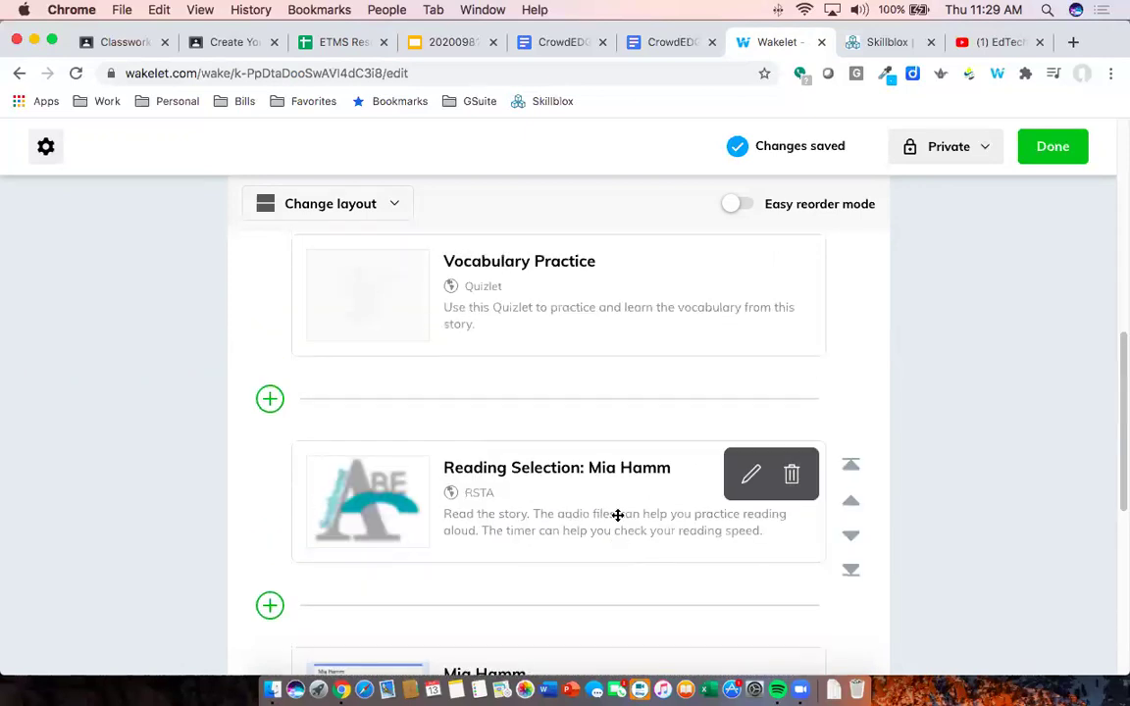
{"action": "scroll", "coordinate": [618, 515], "scroll_direction": "up", "scroll_amount": 3}
{"action": "scroll", "coordinate": [614, 520], "scroll_direction": "down", "scroll_amount": 7}
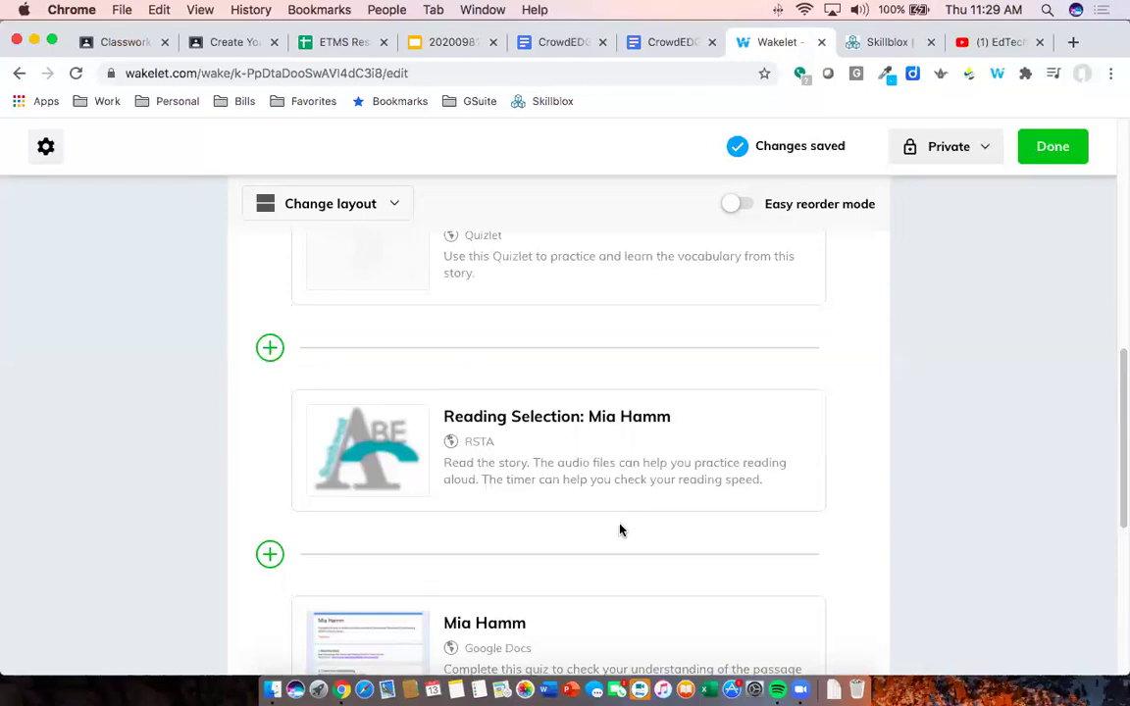
{"action": "scroll", "coordinate": [618, 530], "scroll_direction": "down", "scroll_amount": 2}
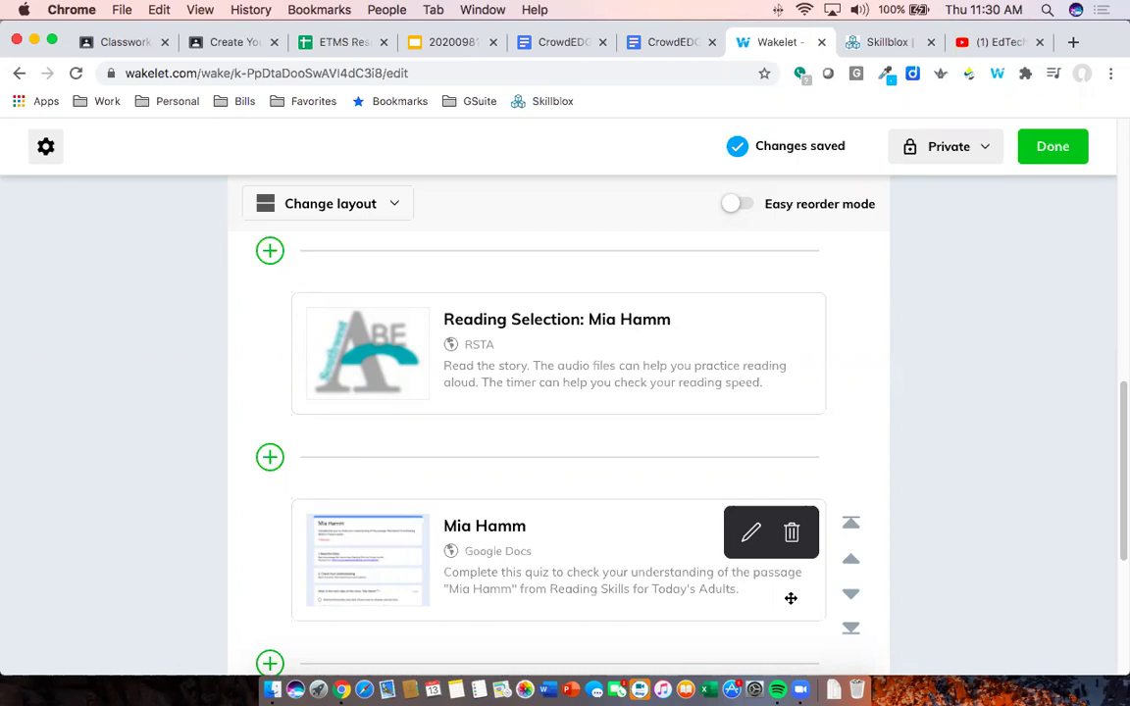
{"action": "left_click", "coordinate": [750, 532]}
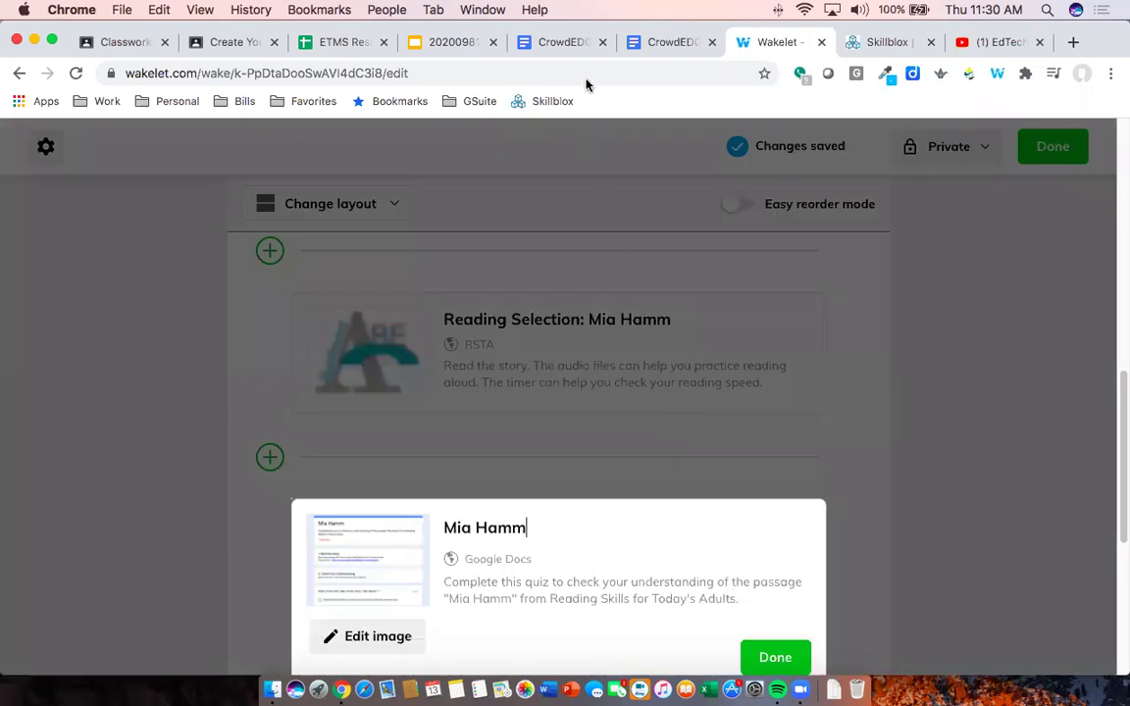
Replace the quiz card's Mia Hamm title with 'Comprehension Check' copied from the guide
{"action": "left_click", "coordinate": [690, 41]}
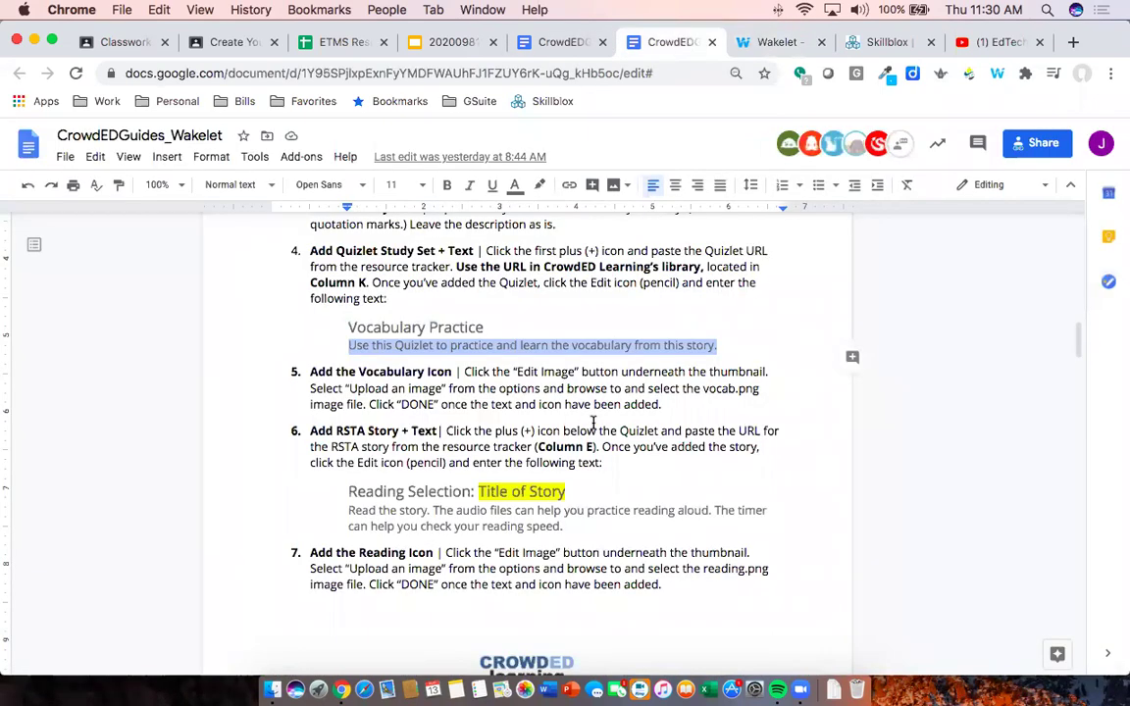
{"action": "scroll", "coordinate": [592, 421], "scroll_direction": "down", "scroll_amount": 10}
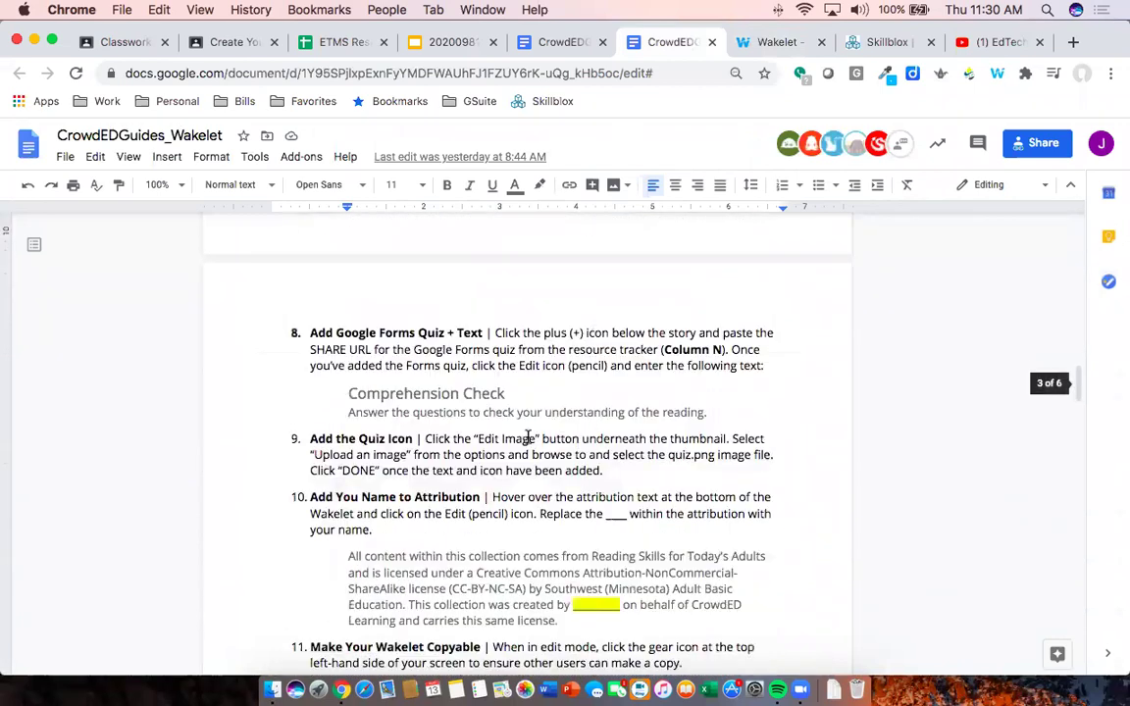
{"action": "left_click_drag", "start_coordinate": [348, 392], "coordinate": [506, 392]}
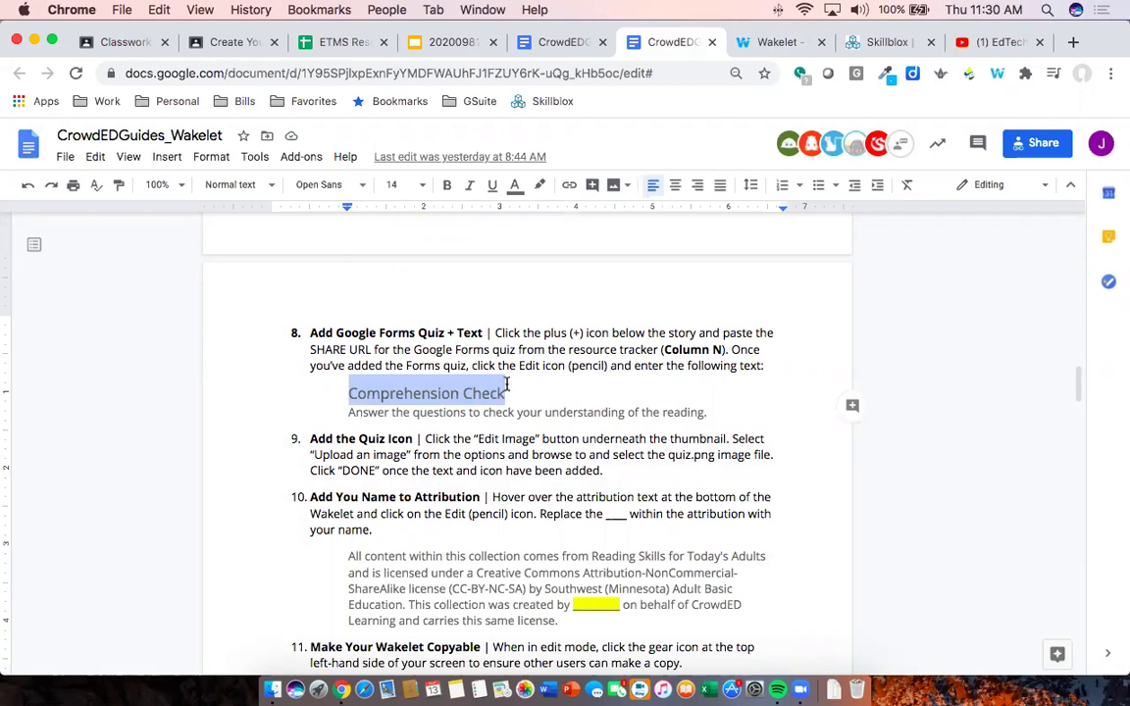
{"action": "left_click", "coordinate": [770, 42]}
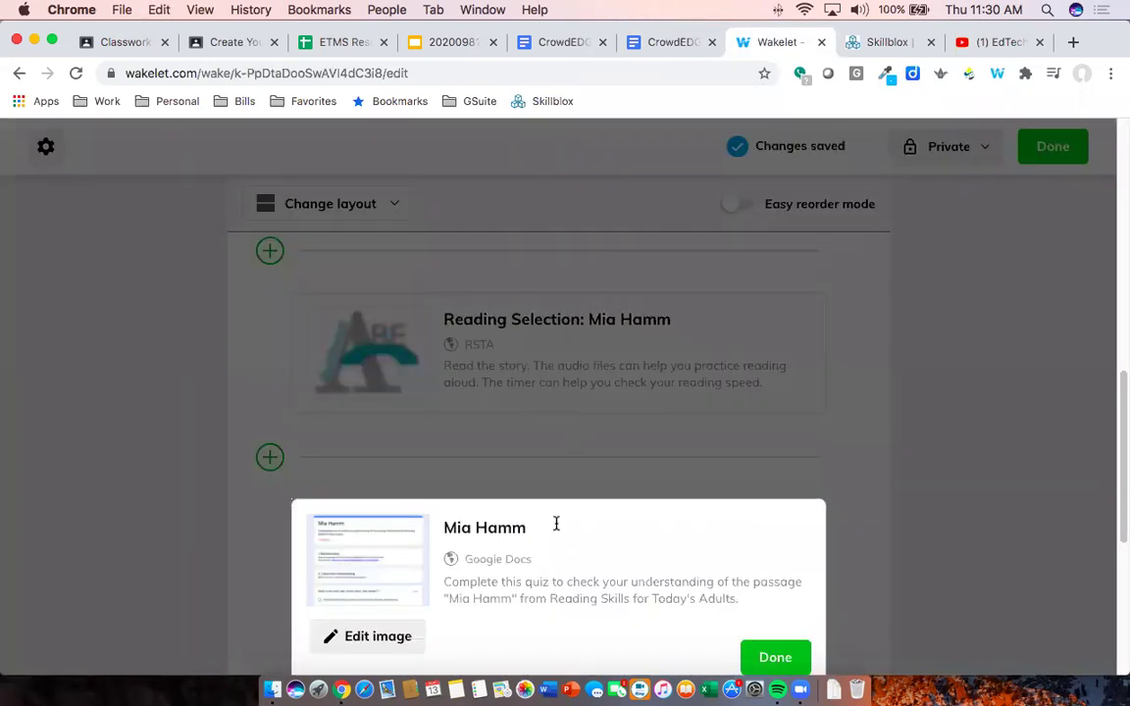
{"action": "left_click_drag", "start_coordinate": [555, 525], "coordinate": [410, 528]}
{"action": "key", "text": "super+v"}
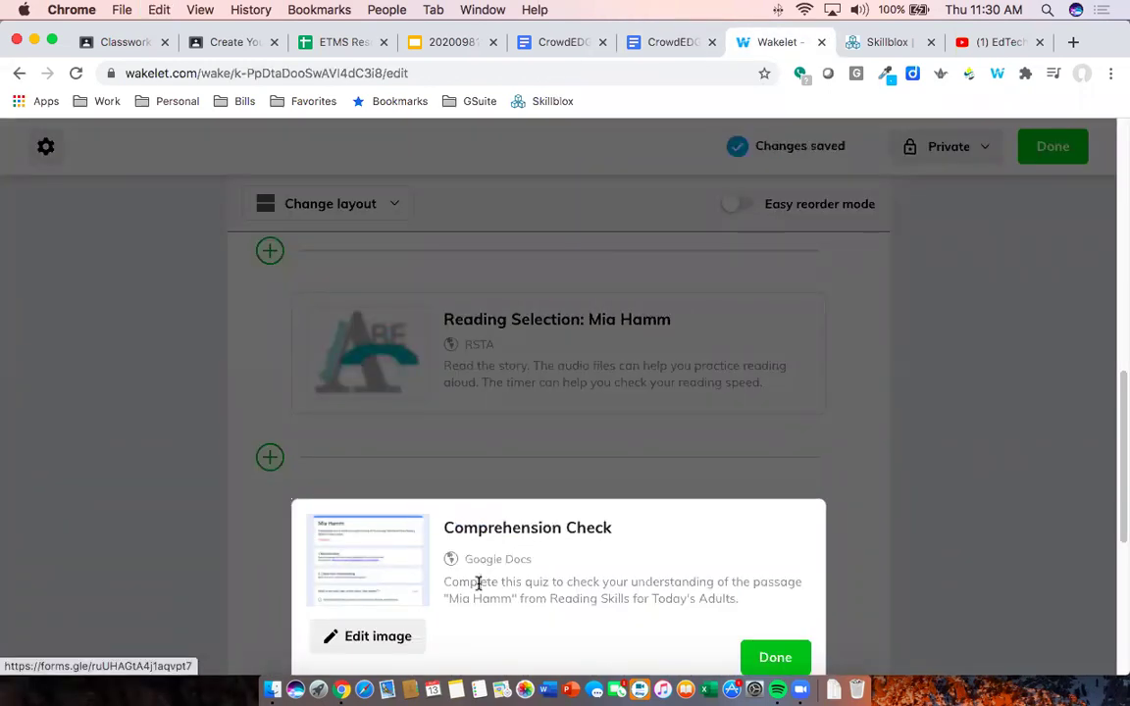
Set the description to 'Answer the questions to check your understanding of the reading.' and save the card
{"action": "left_click_drag", "start_coordinate": [443, 576], "coordinate": [739, 616]}
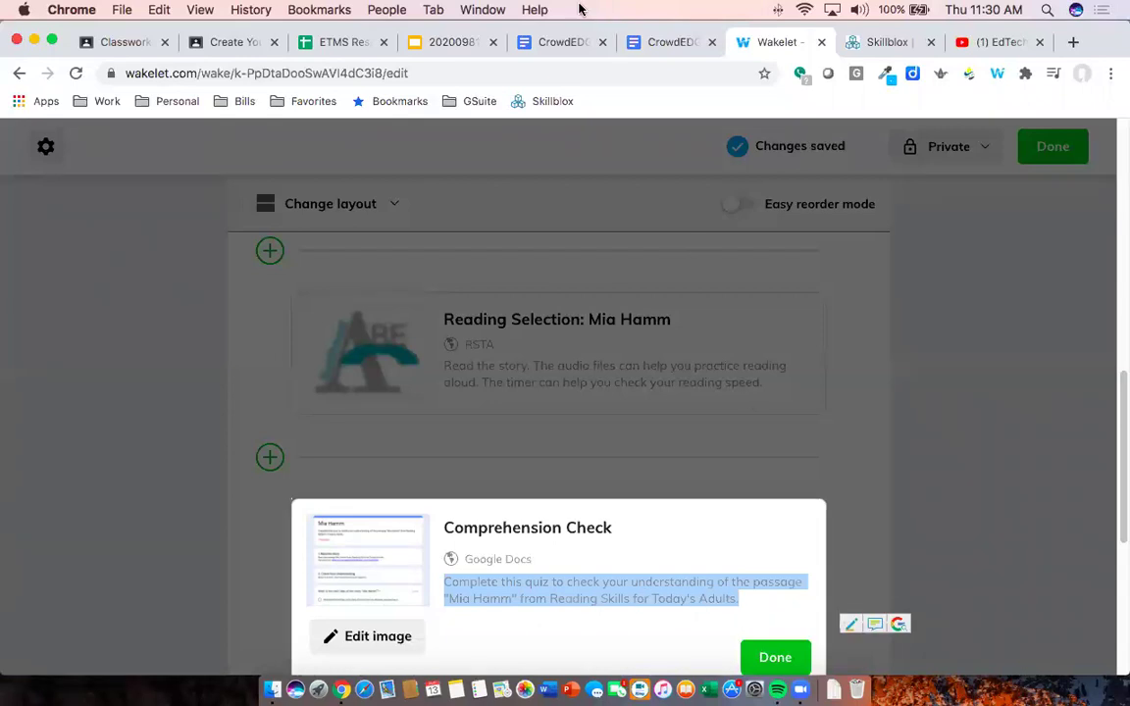
{"action": "left_click", "coordinate": [664, 42]}
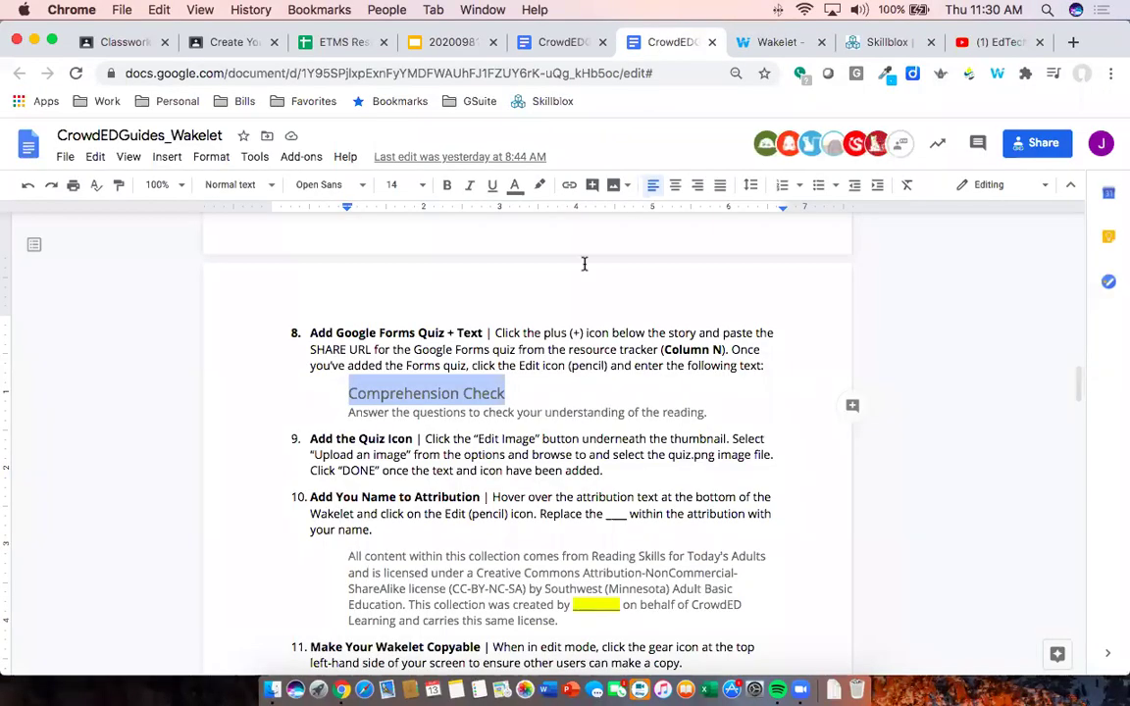
{"action": "left_click", "coordinate": [353, 412]}
{"action": "left_click_drag", "start_coordinate": [356, 413], "coordinate": [715, 425]}
{"action": "key", "text": "super+c"}
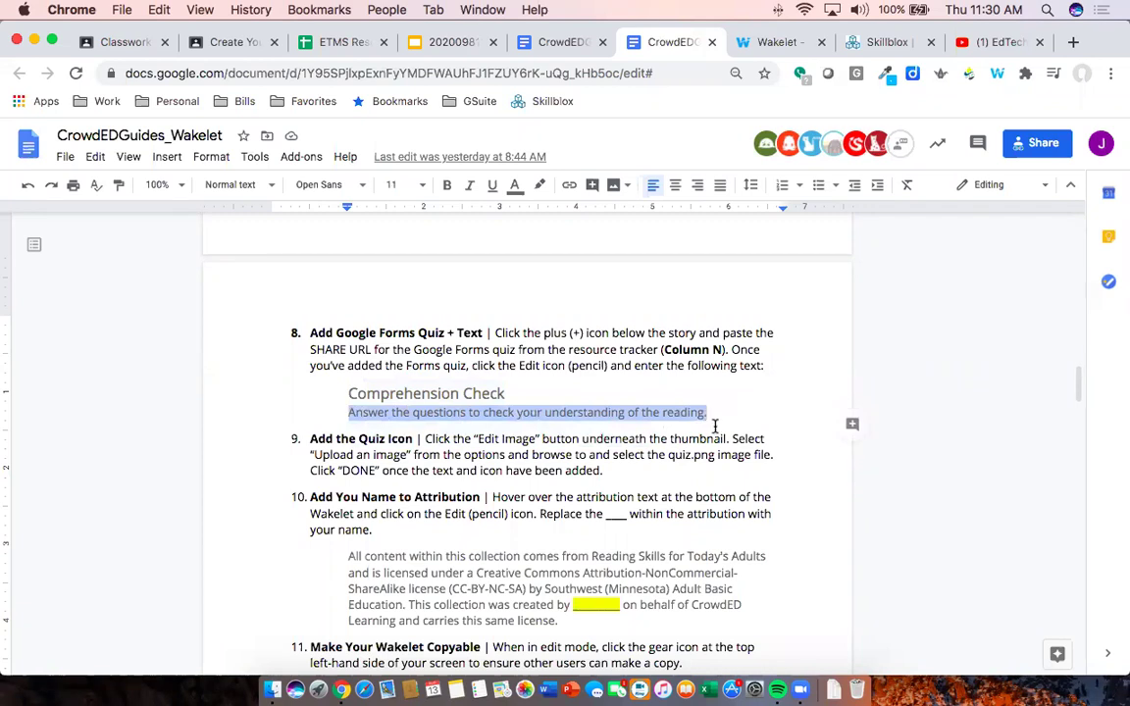
{"action": "left_click", "coordinate": [769, 42]}
{"action": "key", "text": "super+v"}
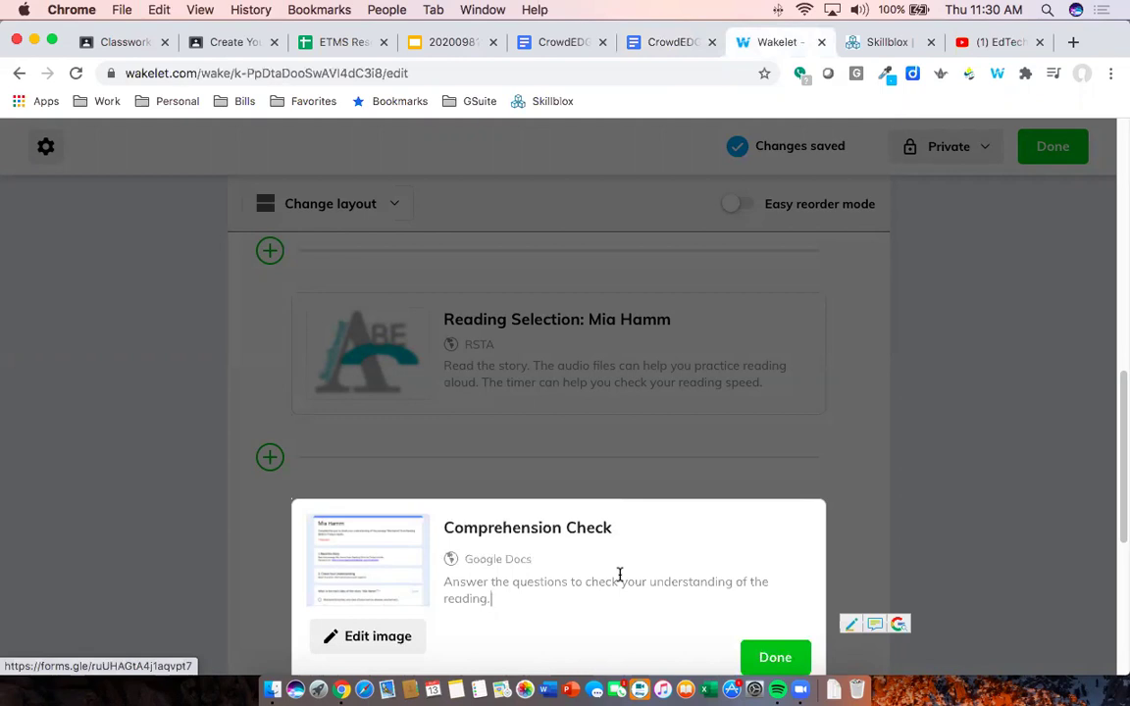
{"action": "scroll", "coordinate": [786, 637], "scroll_direction": "down", "scroll_amount": 1}
{"action": "left_click", "coordinate": [778, 639]}
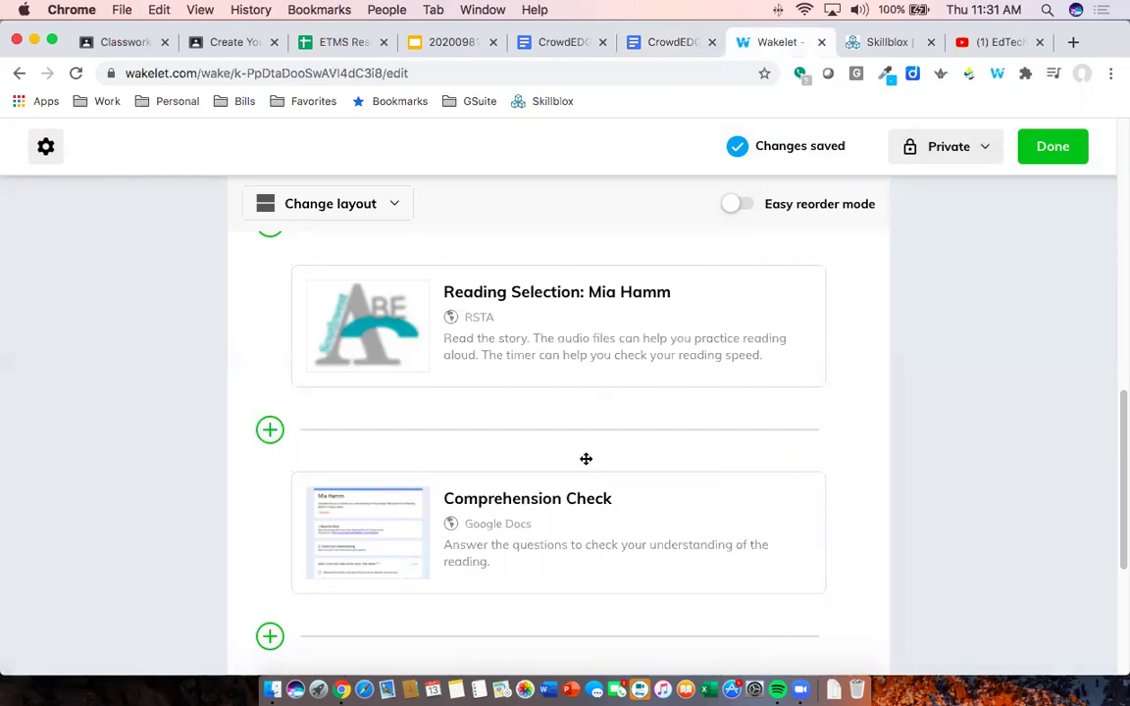
{"action": "scroll", "coordinate": [585, 459], "scroll_direction": "down", "scroll_amount": 4}
{"action": "scroll", "coordinate": [586, 459], "scroll_direction": "up", "scroll_amount": 8}
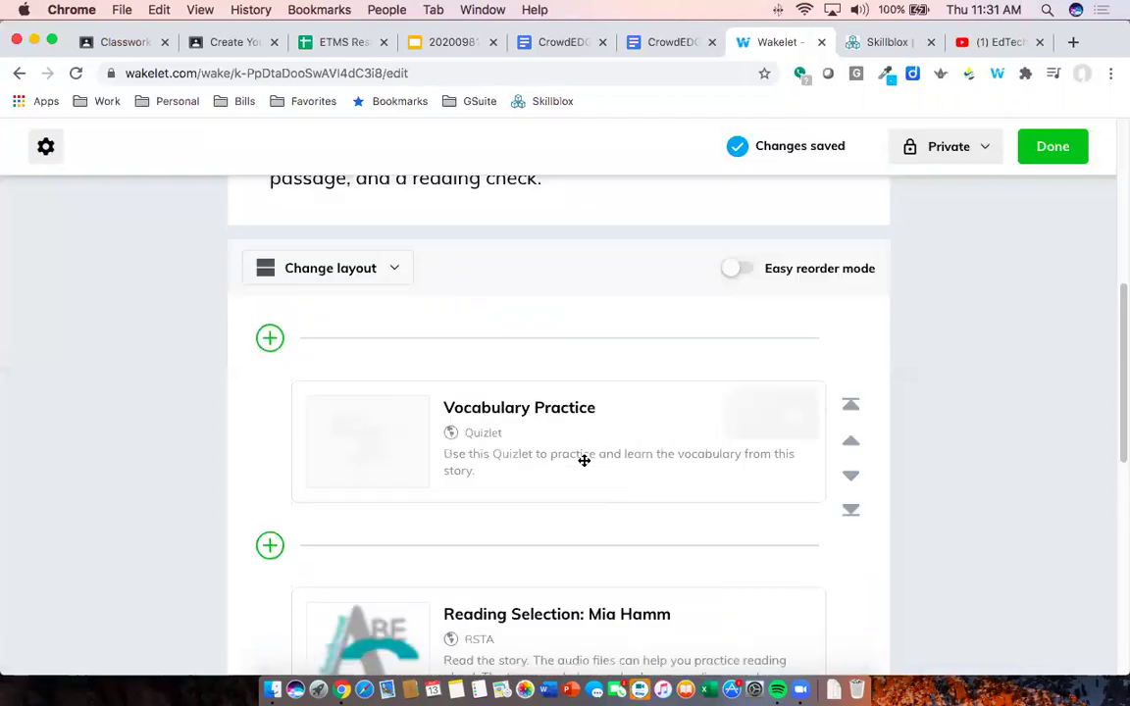
{"action": "scroll", "coordinate": [584, 460], "scroll_direction": "up", "scroll_amount": 5}
{"action": "scroll", "coordinate": [585, 461], "scroll_direction": "down", "scroll_amount": 5}
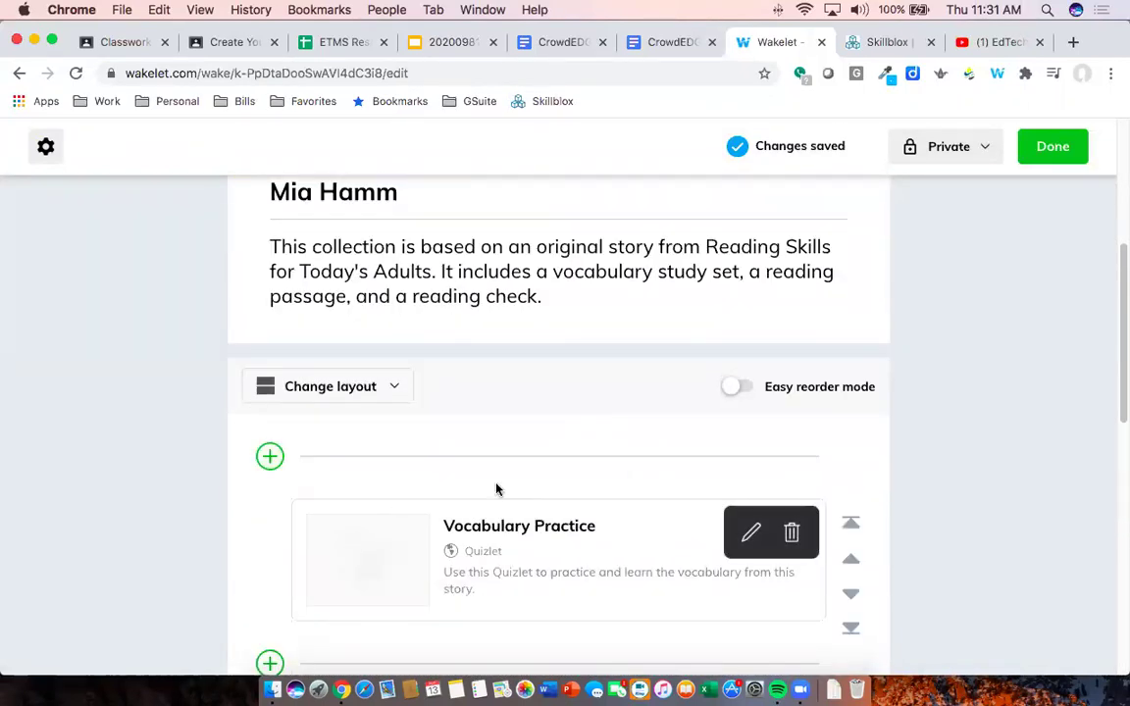
{"action": "scroll", "coordinate": [517, 484], "scroll_direction": "down", "scroll_amount": 3}
{"action": "scroll", "coordinate": [538, 460], "scroll_direction": "down", "scroll_amount": 2}
{"action": "scroll", "coordinate": [539, 470], "scroll_direction": "up", "scroll_amount": 10}
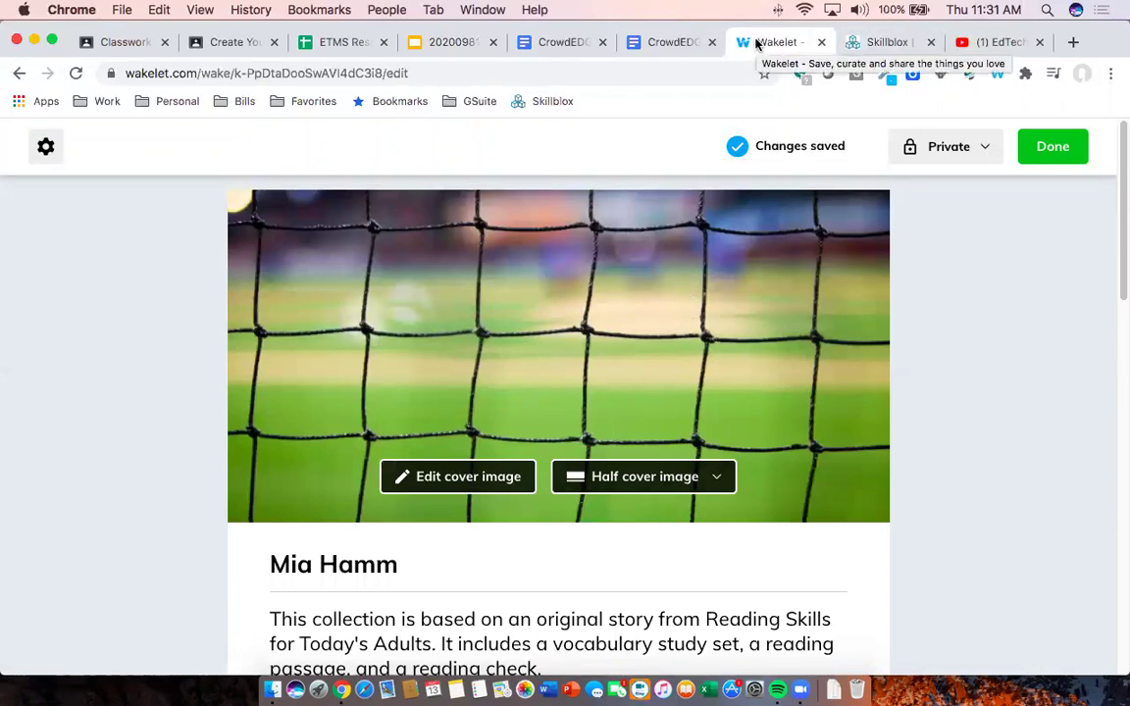
Review the CrowdED Wakelet guide, then exit edit mode on the Mia Hamm collection
{"action": "left_click", "coordinate": [650, 43]}
{"action": "scroll", "coordinate": [560, 333], "scroll_direction": "up", "scroll_amount": 15}
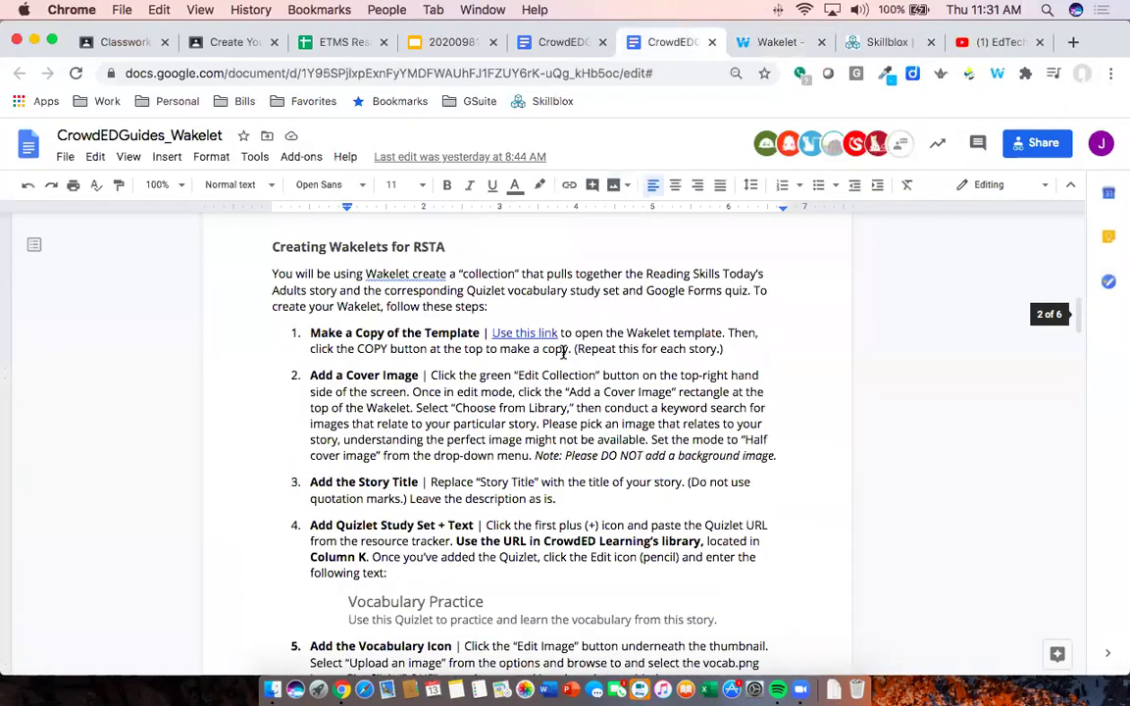
{"action": "scroll", "coordinate": [566, 348], "scroll_direction": "down", "scroll_amount": 2}
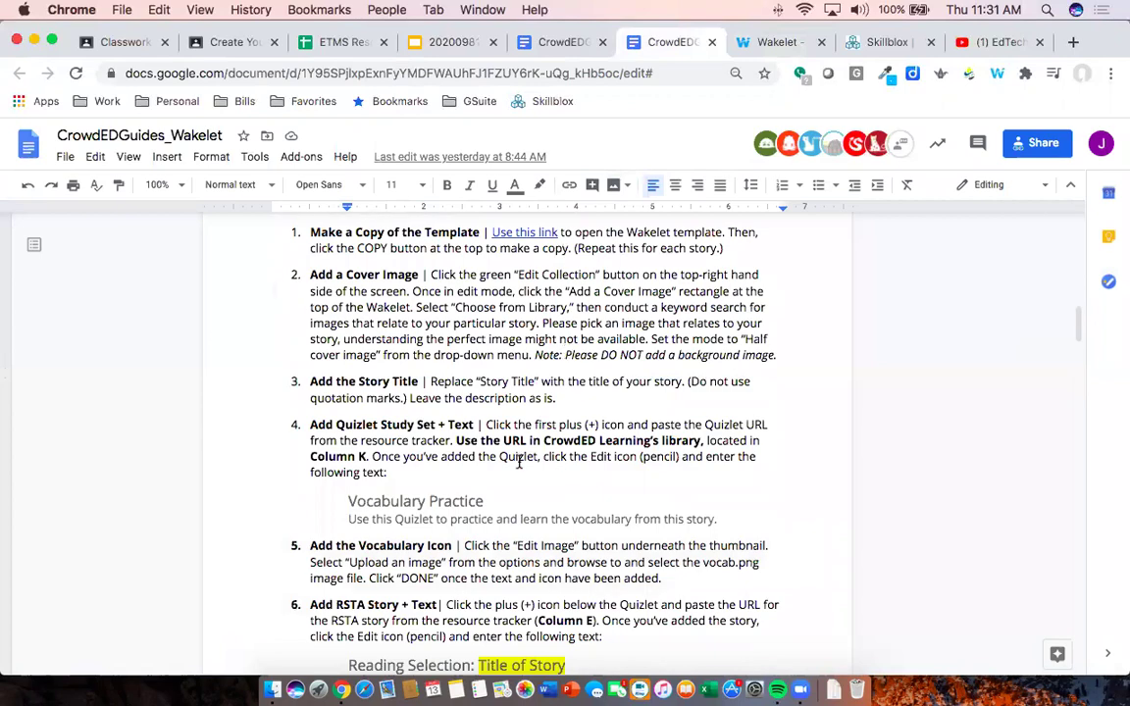
{"action": "scroll", "coordinate": [513, 409], "scroll_direction": "down", "scroll_amount": 2}
{"action": "scroll", "coordinate": [512, 409], "scroll_direction": "down", "scroll_amount": 2}
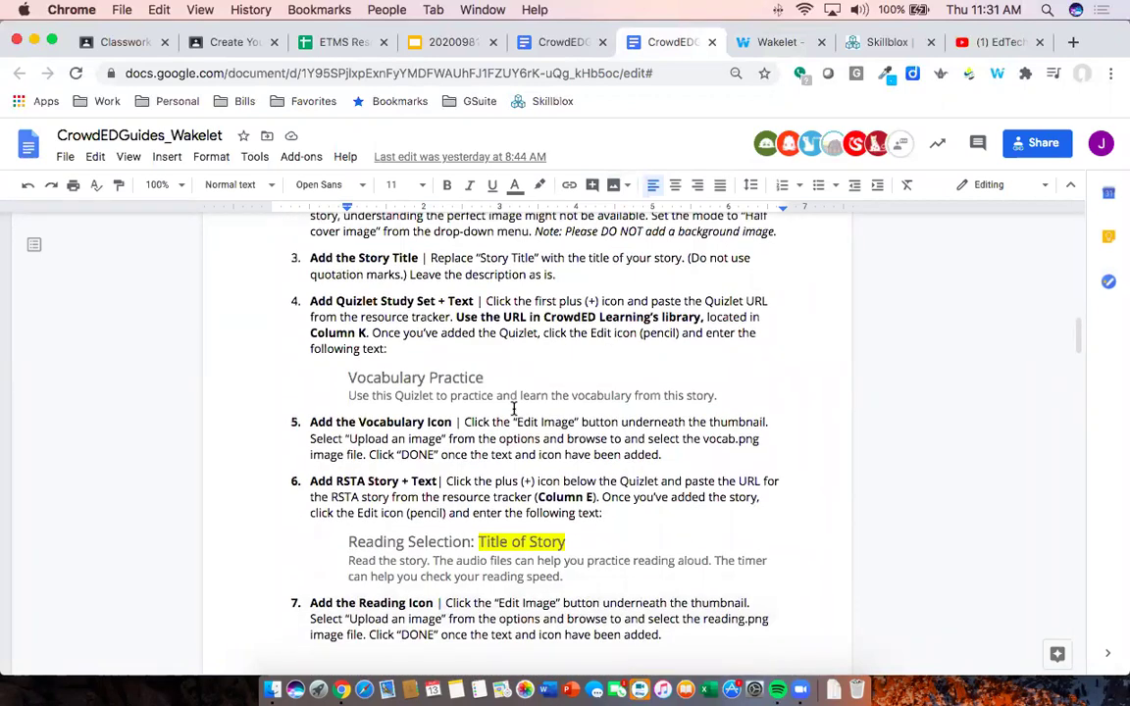
{"action": "scroll", "coordinate": [514, 407], "scroll_direction": "up", "scroll_amount": 10}
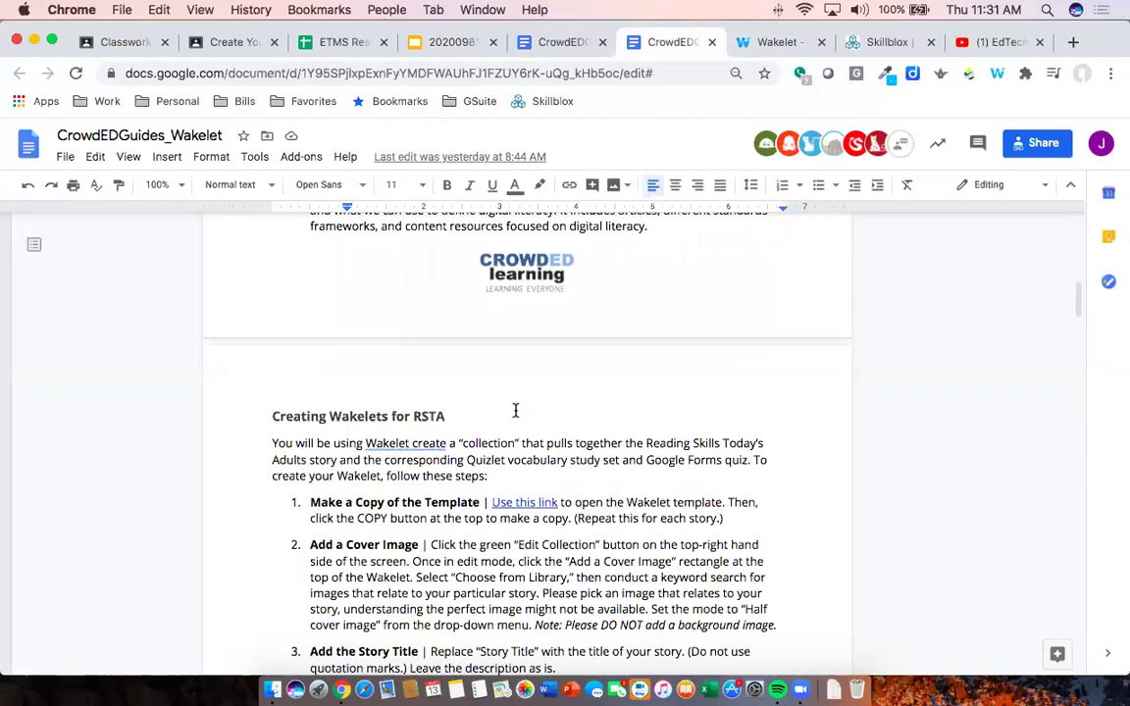
{"action": "left_click", "coordinate": [764, 43]}
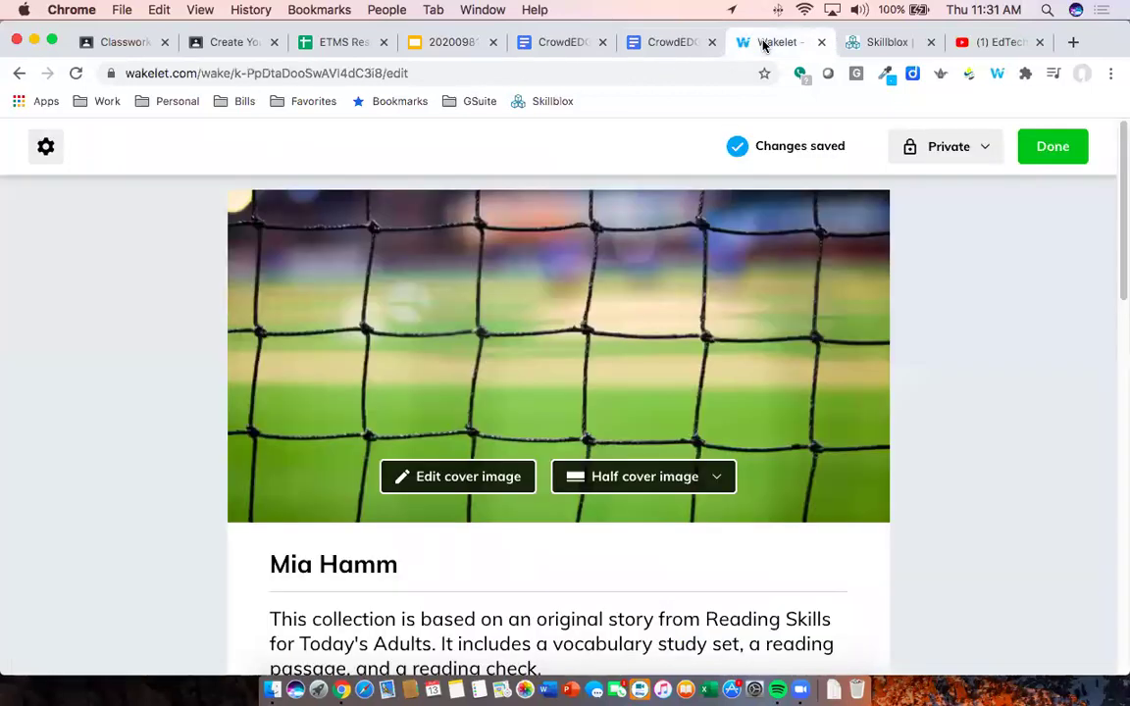
{"action": "left_click", "coordinate": [1054, 149]}
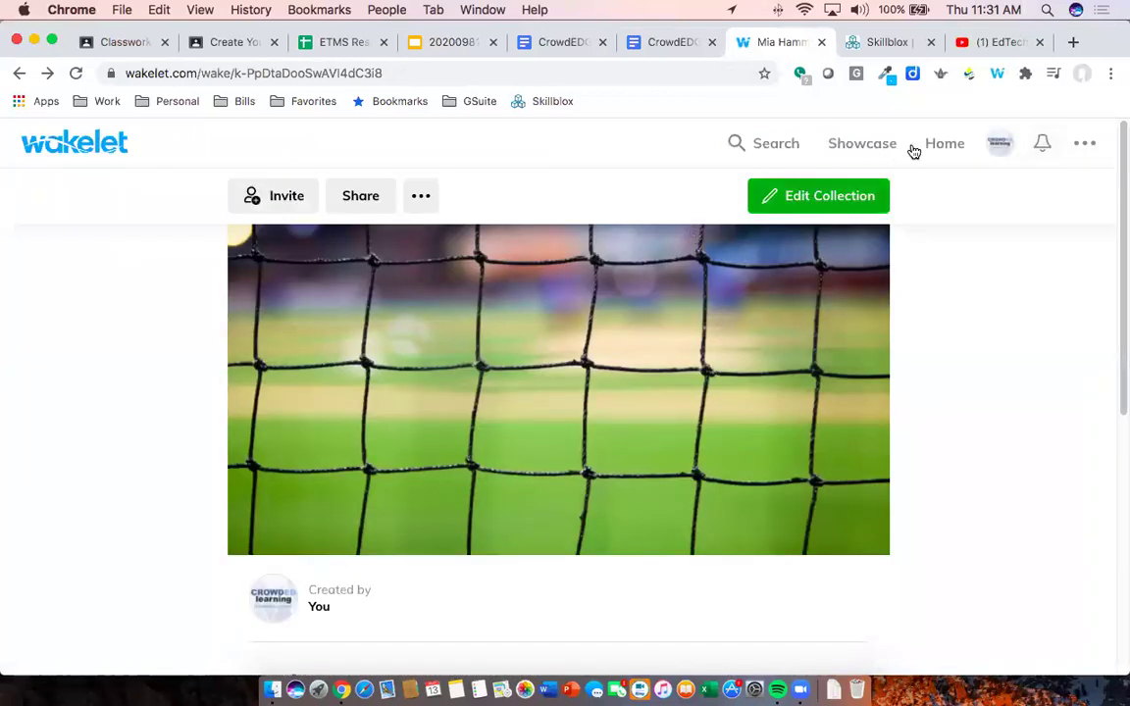
From Wakelet home, open All About Wakelet! and follow its Wakelet Icons Google Drive link
{"action": "left_click", "coordinate": [927, 146]}
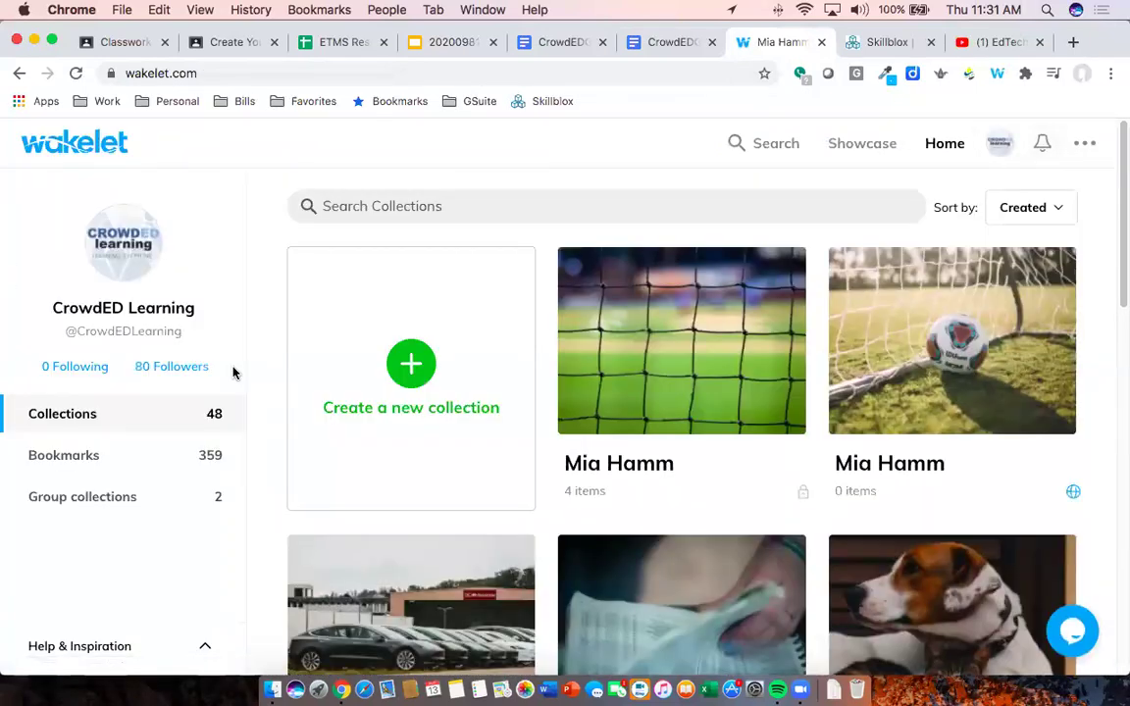
{"action": "scroll", "coordinate": [411, 414], "scroll_direction": "down", "scroll_amount": 5}
{"action": "left_click", "coordinate": [903, 392]}
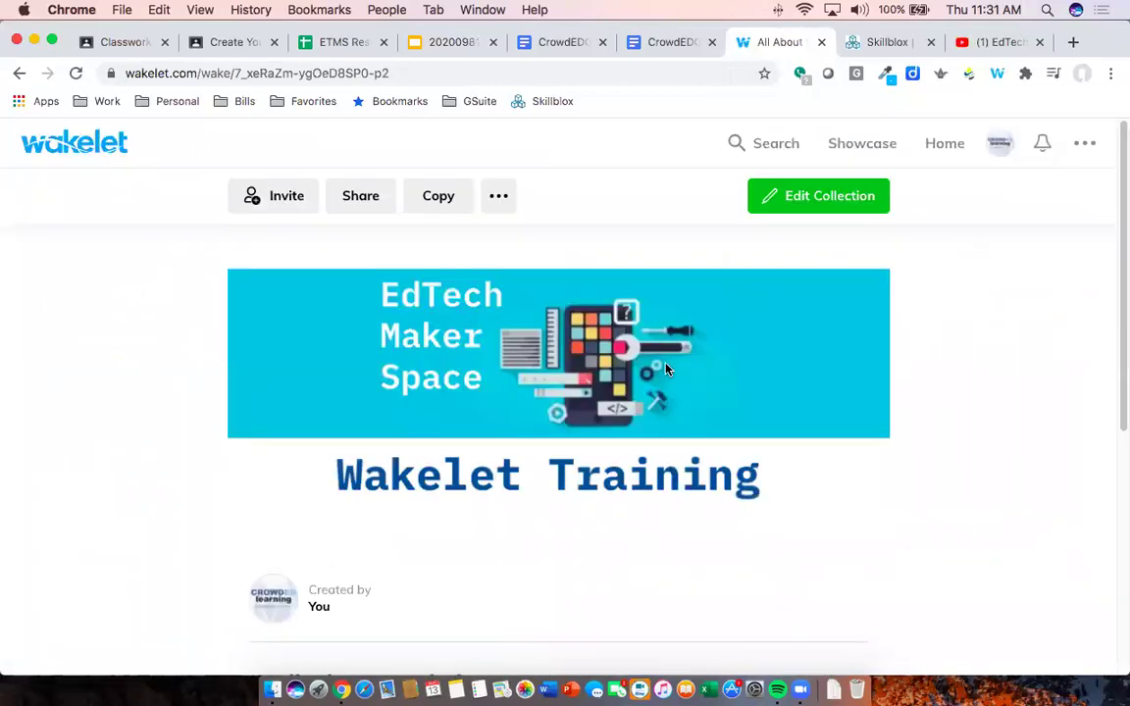
{"action": "scroll", "coordinate": [665, 369], "scroll_direction": "down", "scroll_amount": 10}
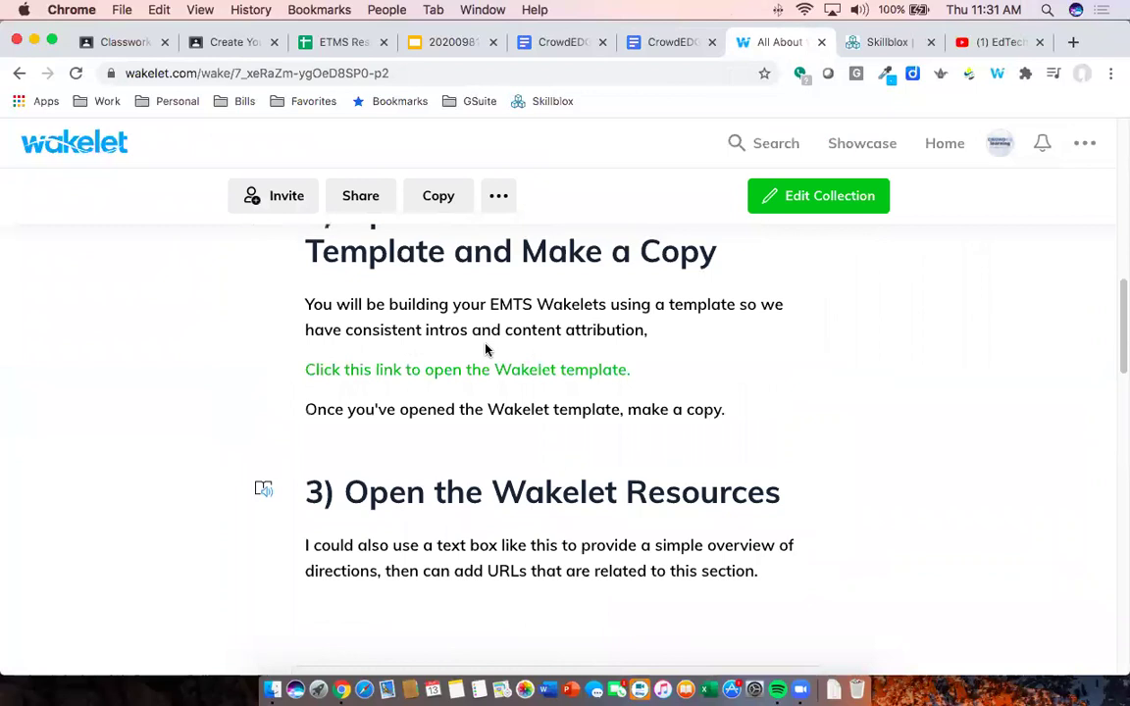
{"action": "scroll", "coordinate": [485, 349], "scroll_direction": "down", "scroll_amount": 10}
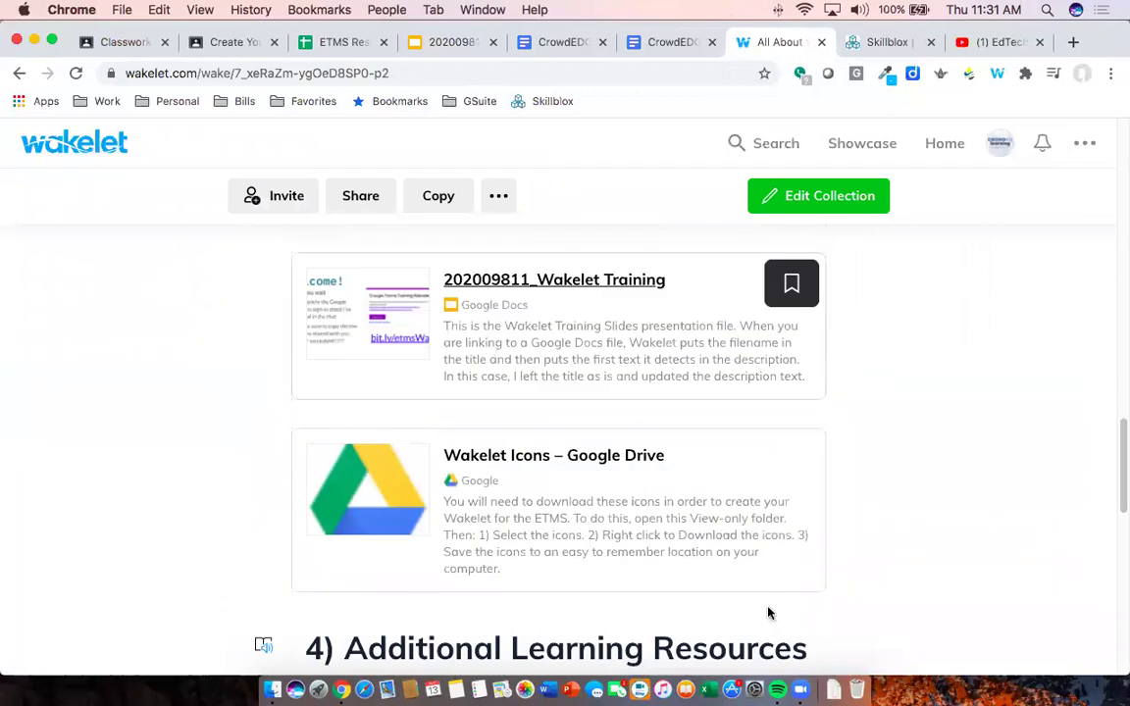
{"action": "left_click", "coordinate": [509, 458]}
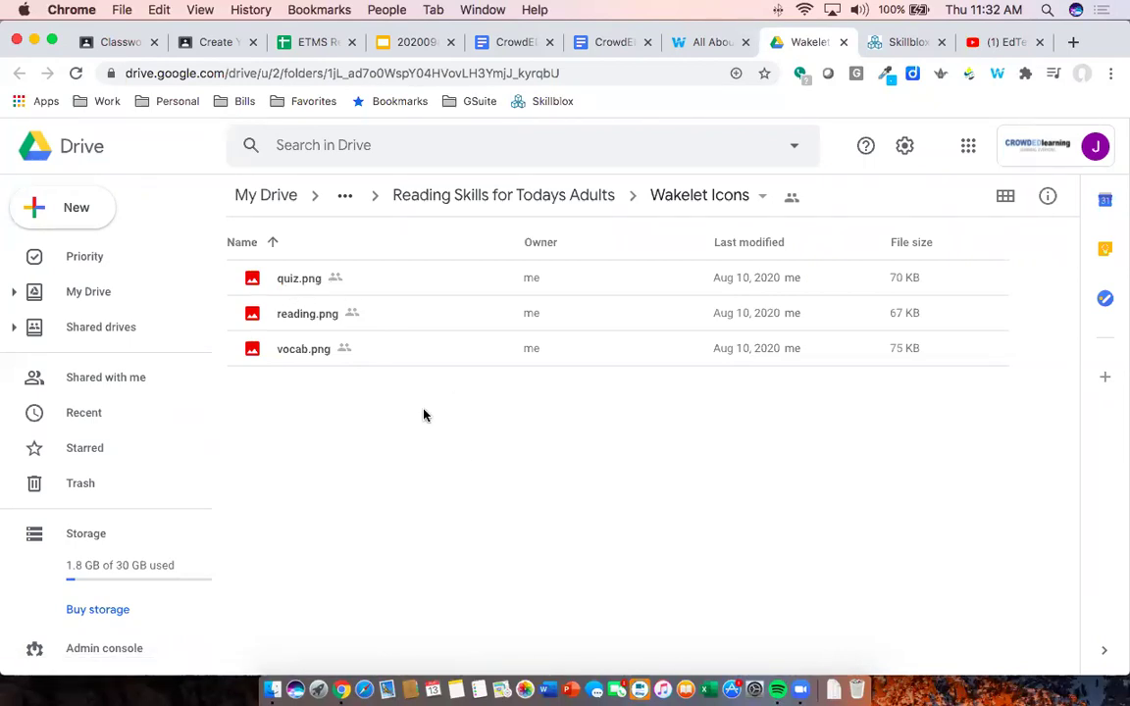
Select quiz.png, reading.png and vocab.png in Drive and download them together as a zip
{"action": "right_click", "coordinate": [303, 282]}
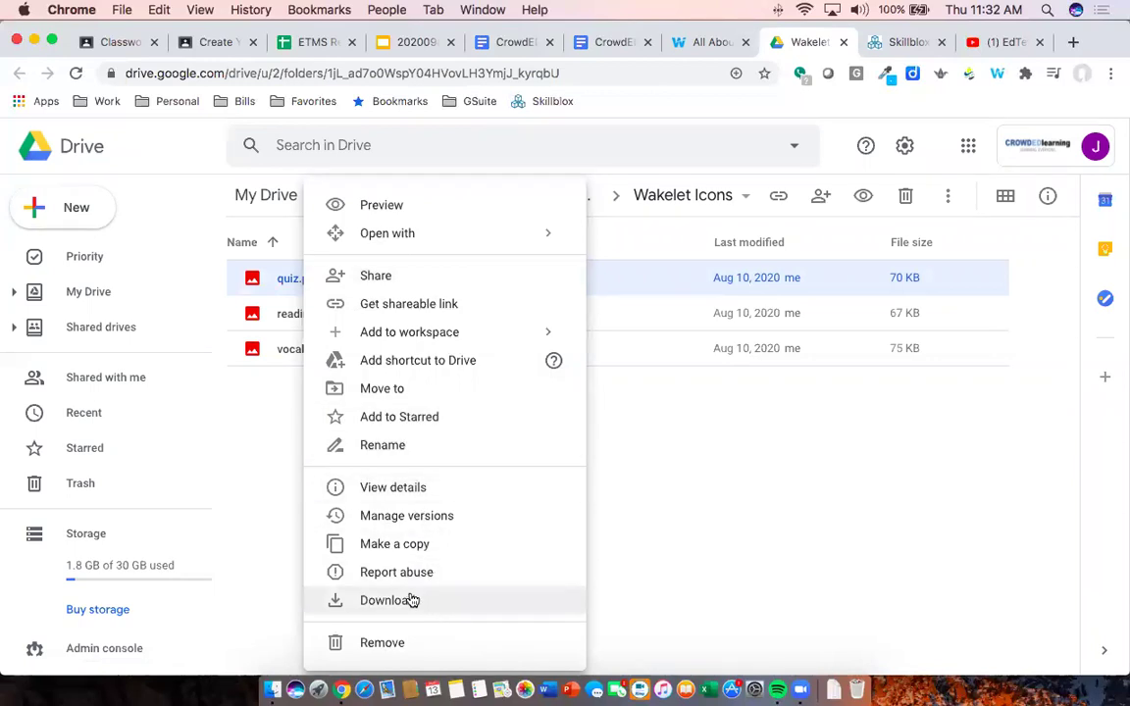
{"action": "left_click", "coordinate": [280, 324]}
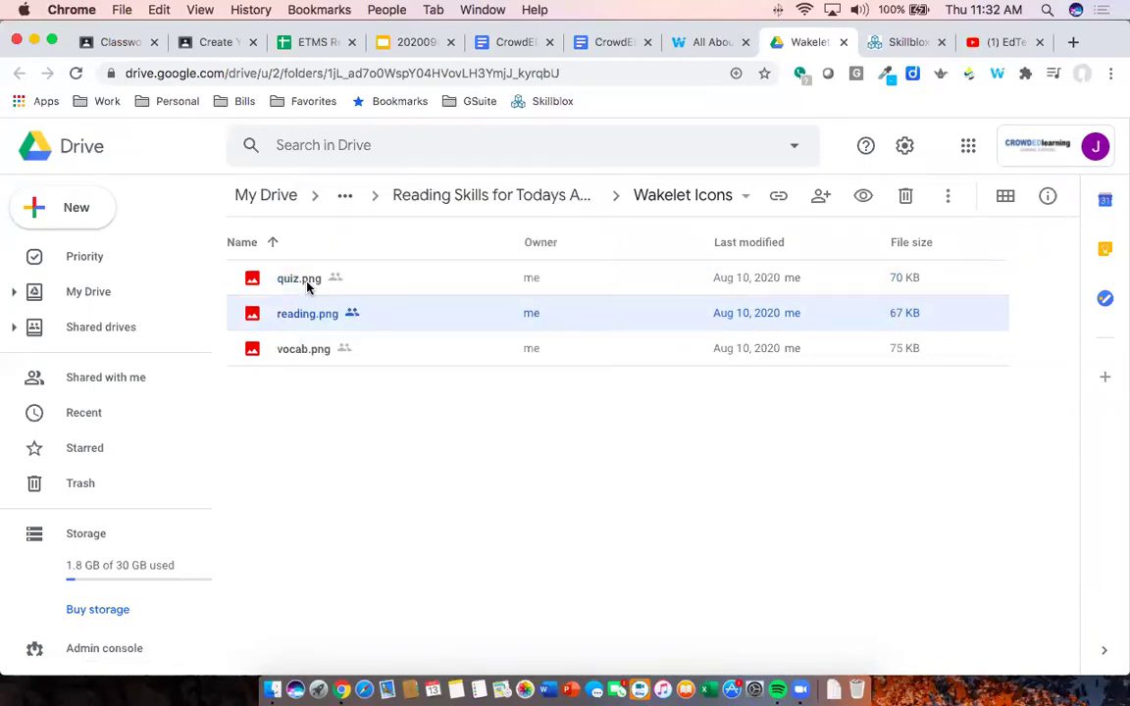
{"action": "left_click", "coordinate": [309, 282]}
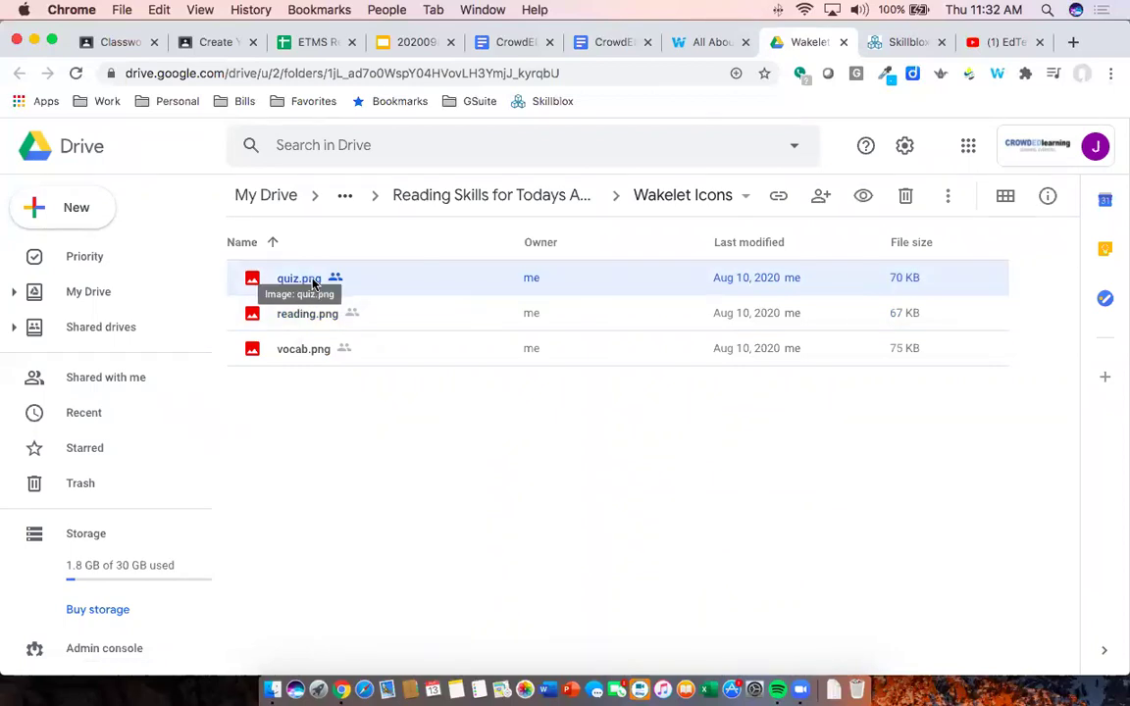
{"action": "left_click", "coordinate": [312, 283]}
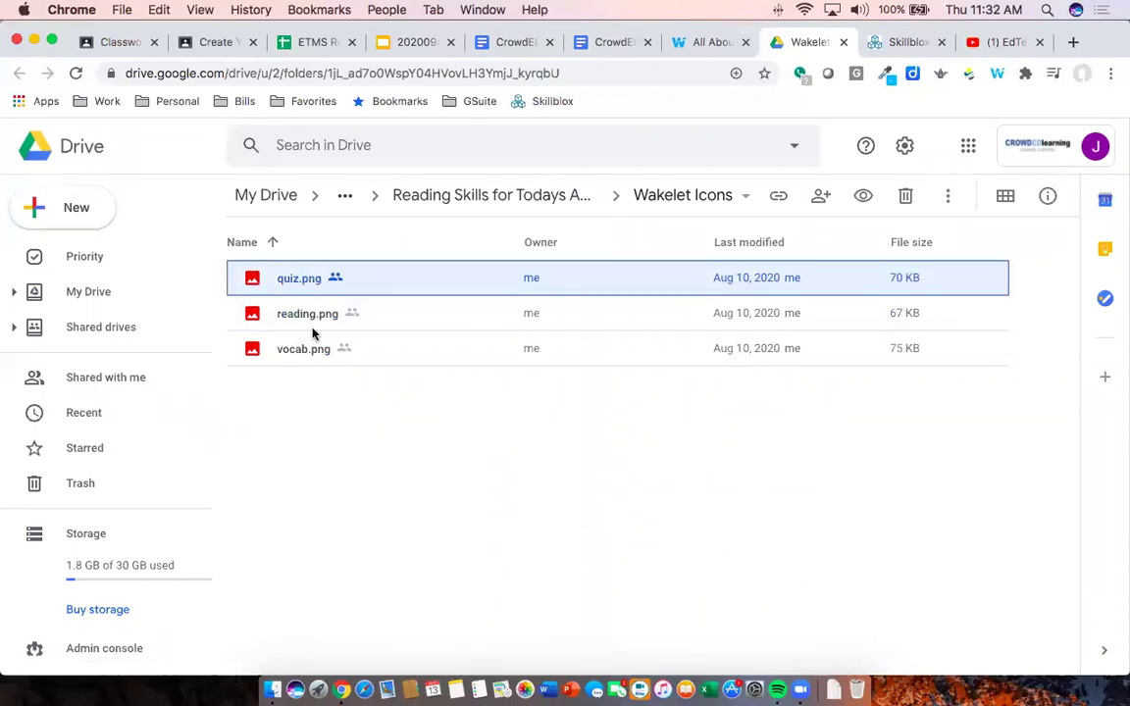
{"action": "left_click", "coordinate": [317, 357], "text": "shift"}
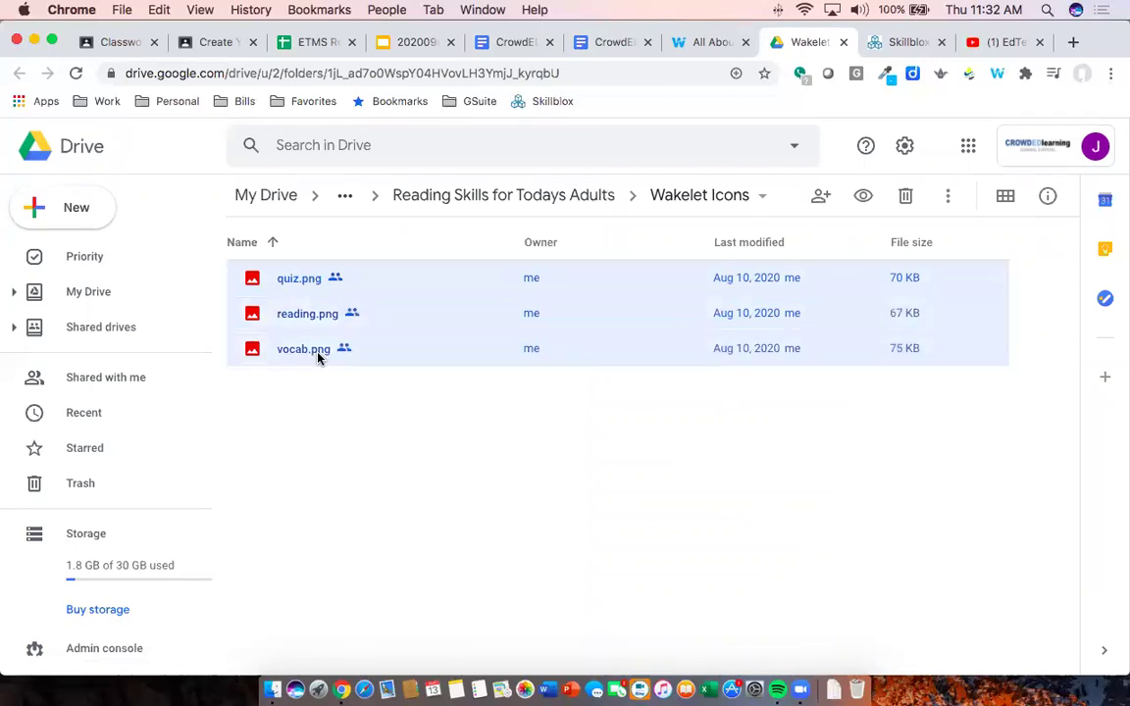
{"action": "right_click", "coordinate": [310, 283]}
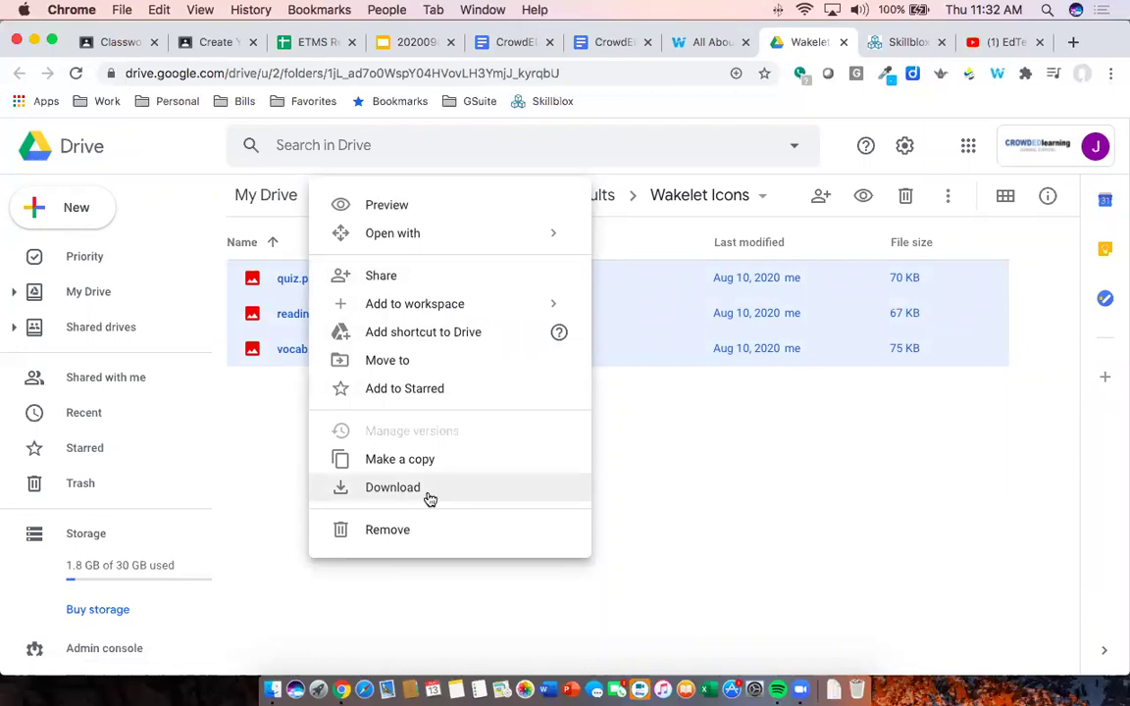
{"action": "left_click", "coordinate": [429, 499]}
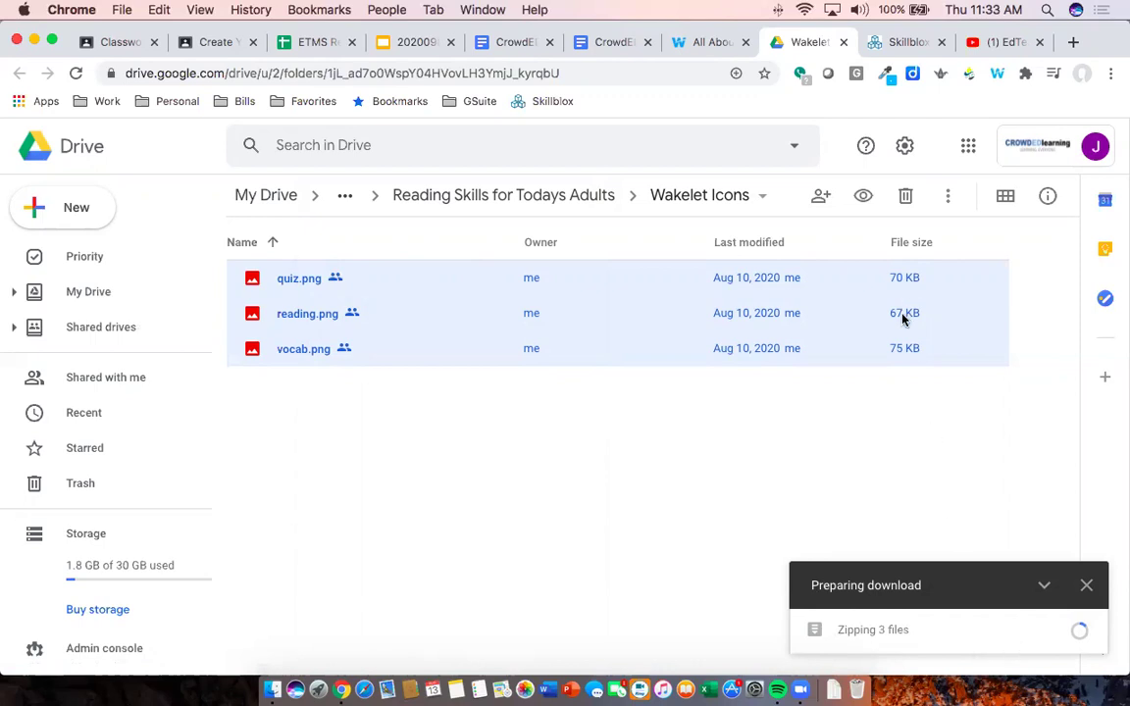
{"action": "left_click", "coordinate": [704, 44]}
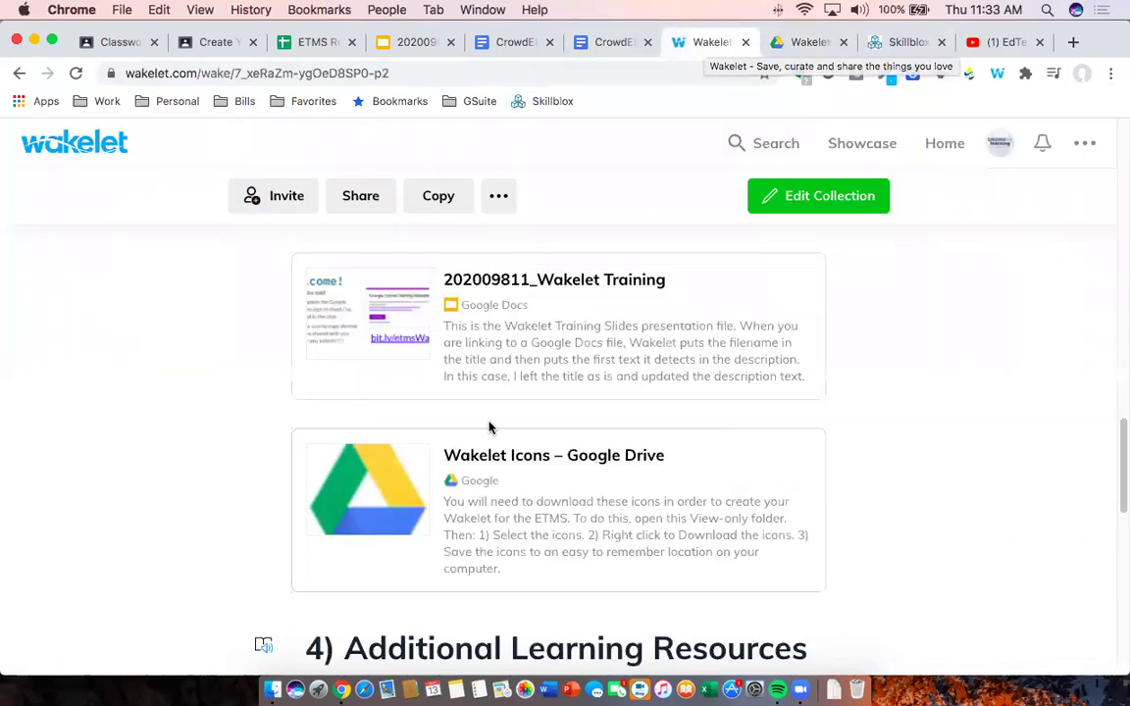
Open and close the ETMS Wakelet Checklist, then return to the Wakelet home page
{"action": "scroll", "coordinate": [463, 383], "scroll_direction": "up", "scroll_amount": 4}
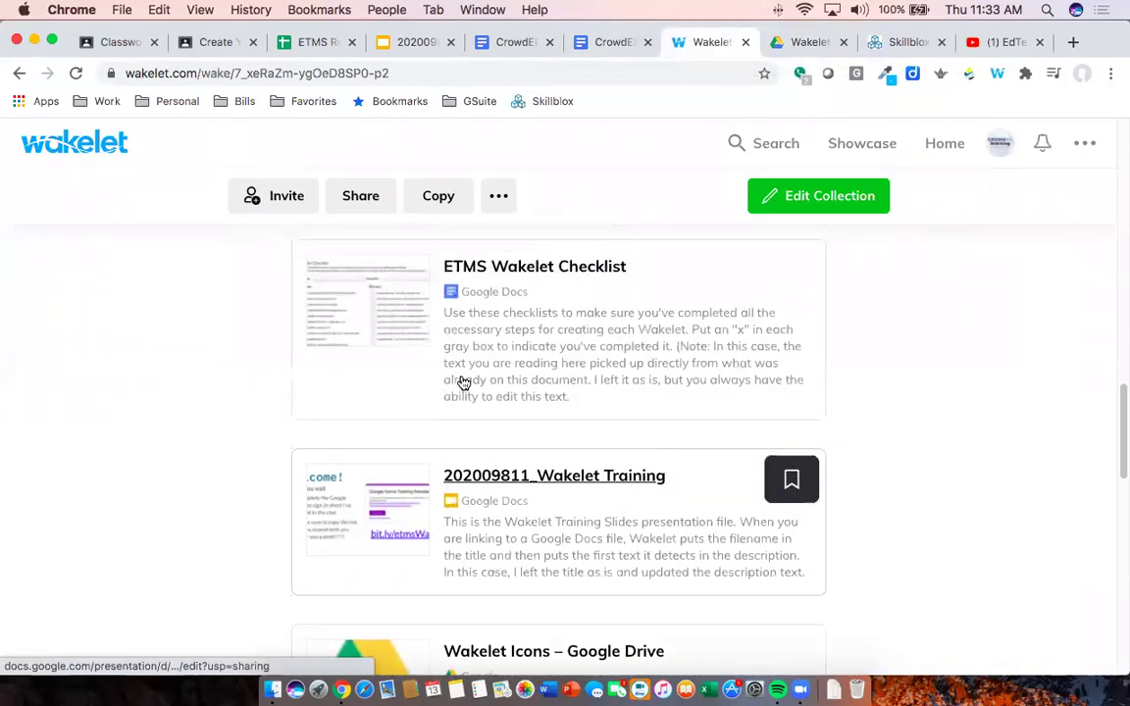
{"action": "left_click", "coordinate": [593, 310]}
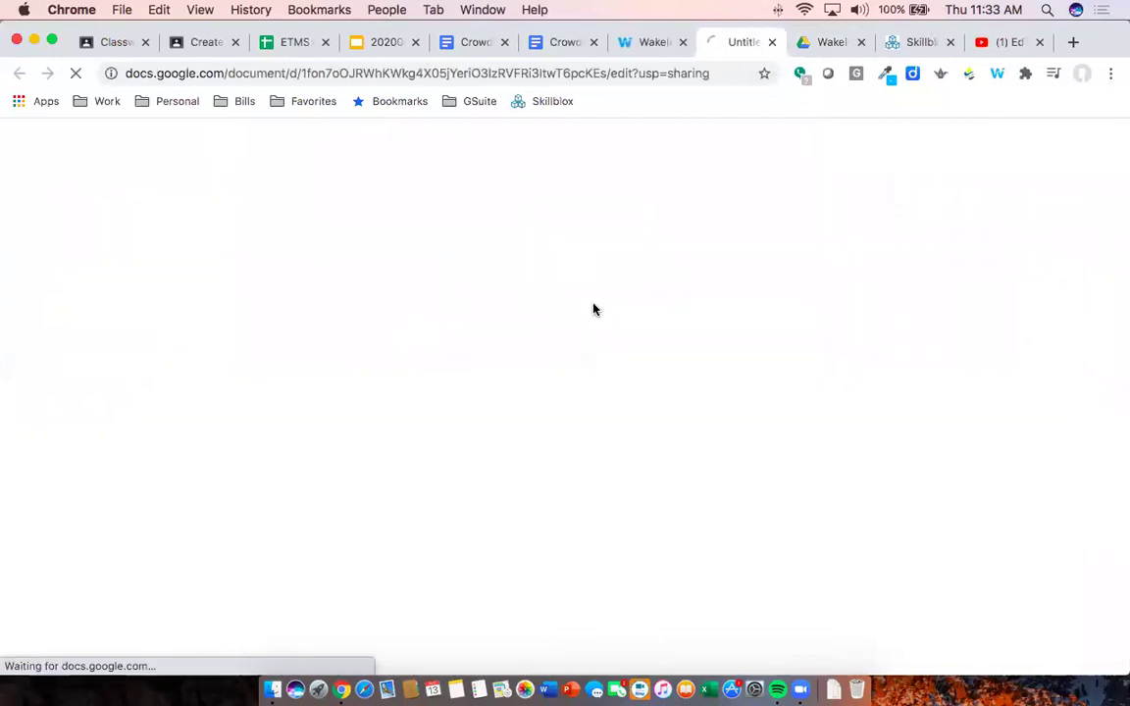
{"action": "left_click", "coordinate": [771, 42]}
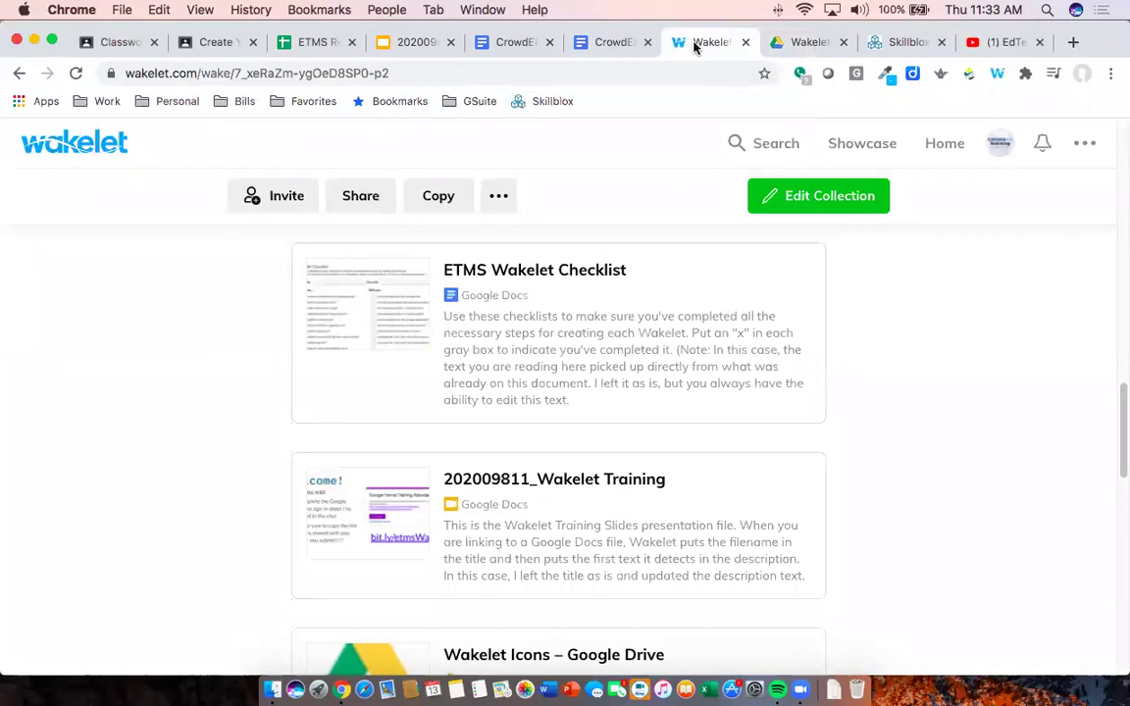
{"action": "left_click", "coordinate": [935, 145]}
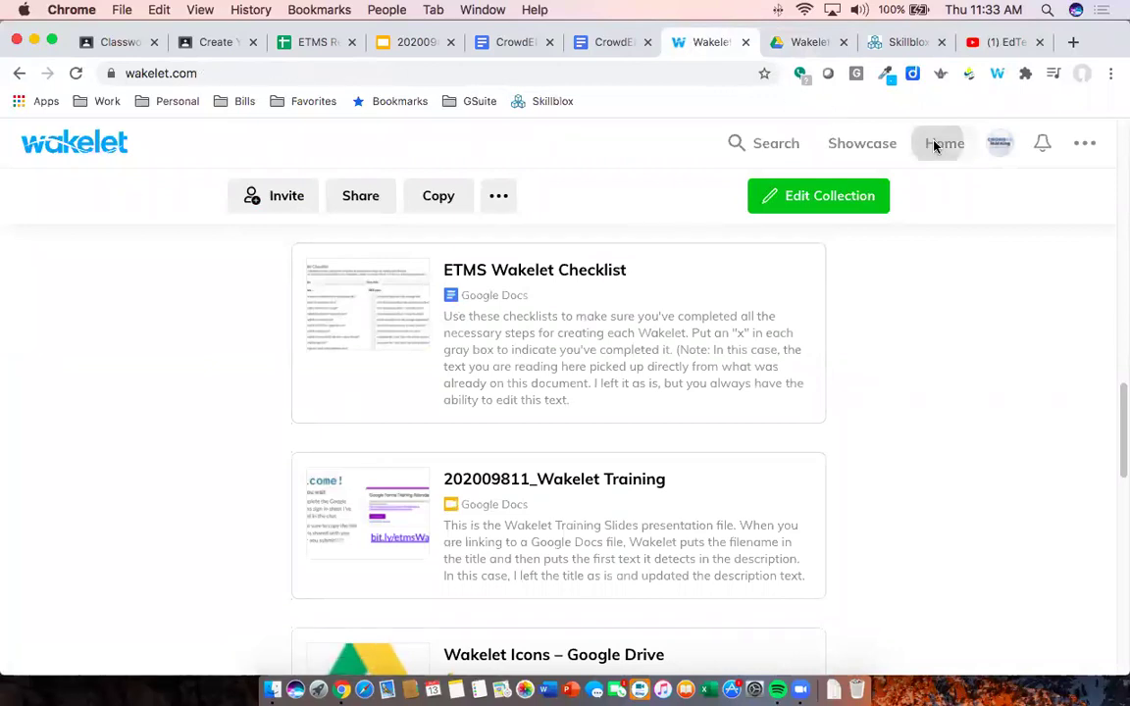
Open the Mia Hamm collection and scroll through its four items
{"action": "left_click", "coordinate": [662, 332]}
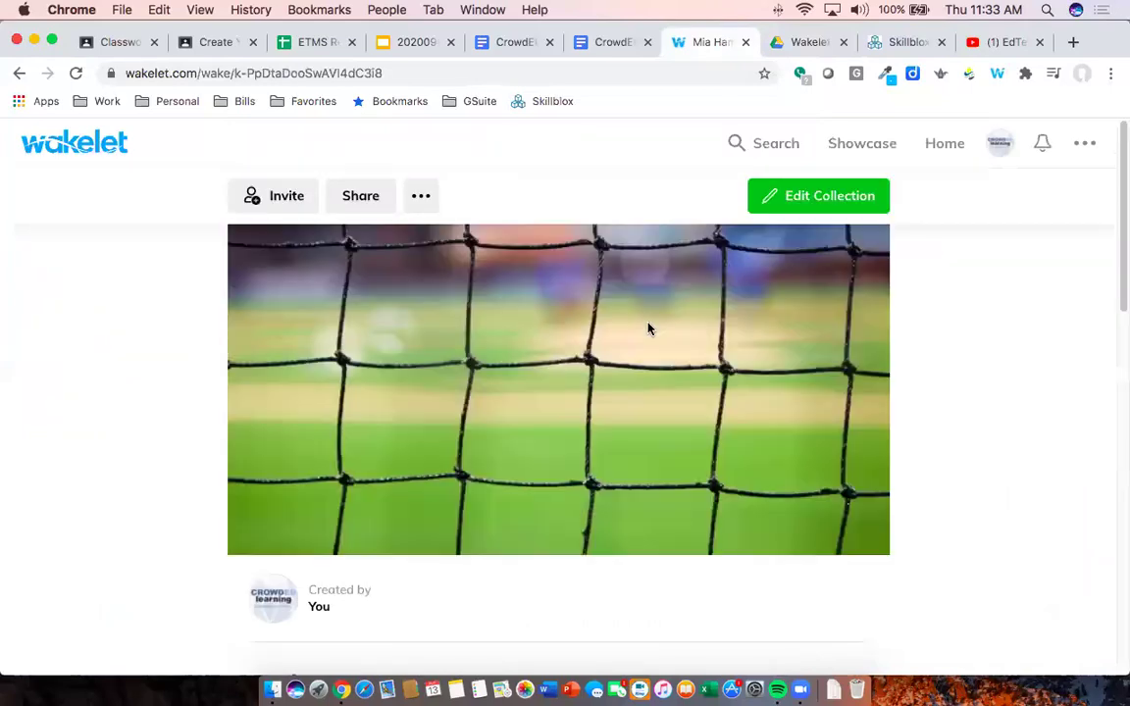
{"action": "scroll", "coordinate": [647, 329], "scroll_direction": "down", "scroll_amount": 5}
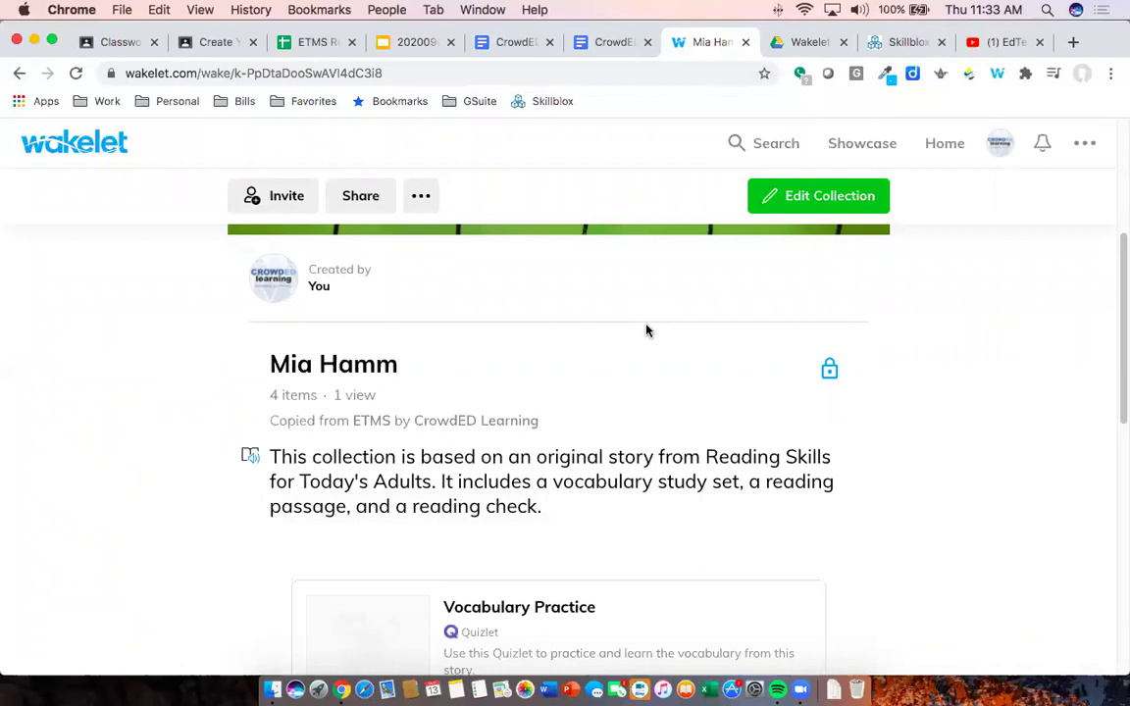
{"action": "scroll", "coordinate": [618, 370], "scroll_direction": "down", "scroll_amount": 3}
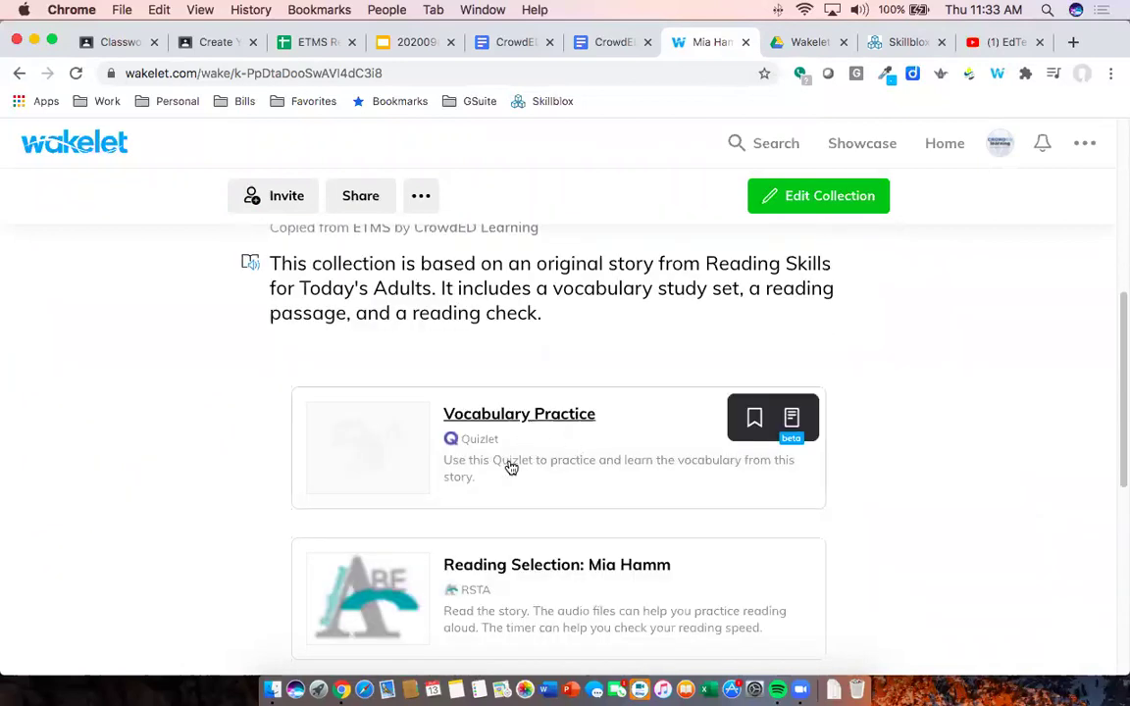
{"action": "scroll", "coordinate": [573, 441], "scroll_direction": "up", "scroll_amount": 5}
{"action": "scroll", "coordinate": [574, 446], "scroll_direction": "down", "scroll_amount": 4}
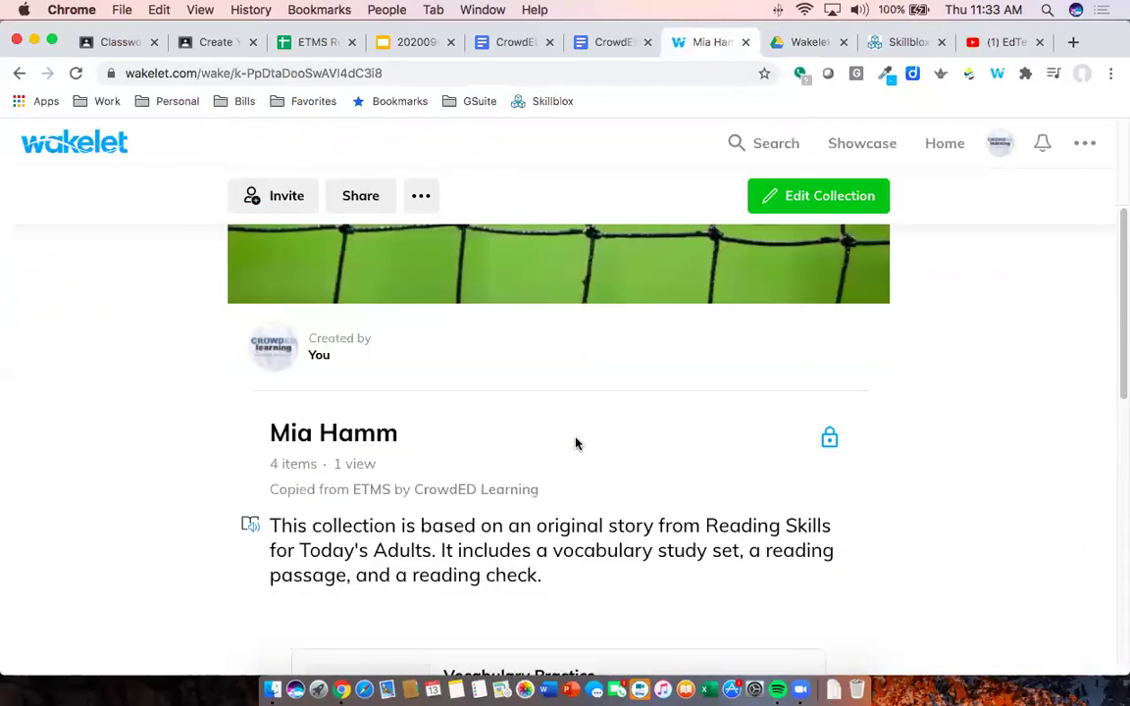
{"action": "scroll", "coordinate": [573, 449], "scroll_direction": "down", "scroll_amount": 1}
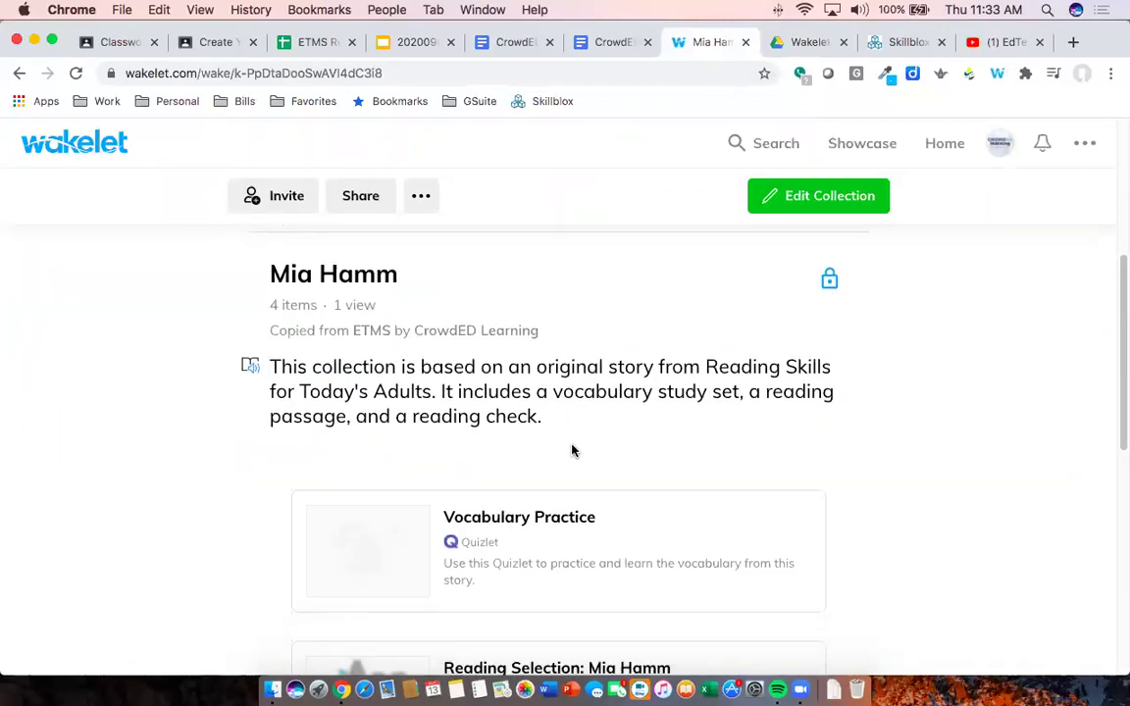
{"action": "mouse_move", "coordinate": [570, 534]}
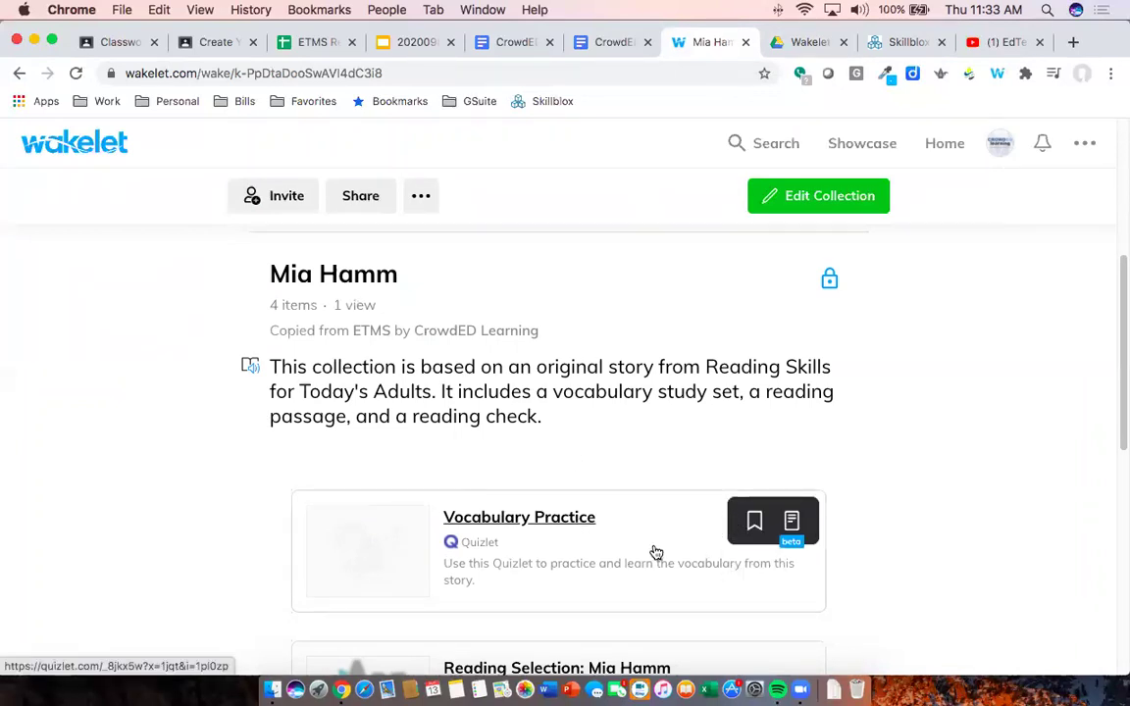
Put the Mia Hamm collection into edit mode and scroll down to its item cards
{"action": "left_click", "coordinate": [817, 198]}
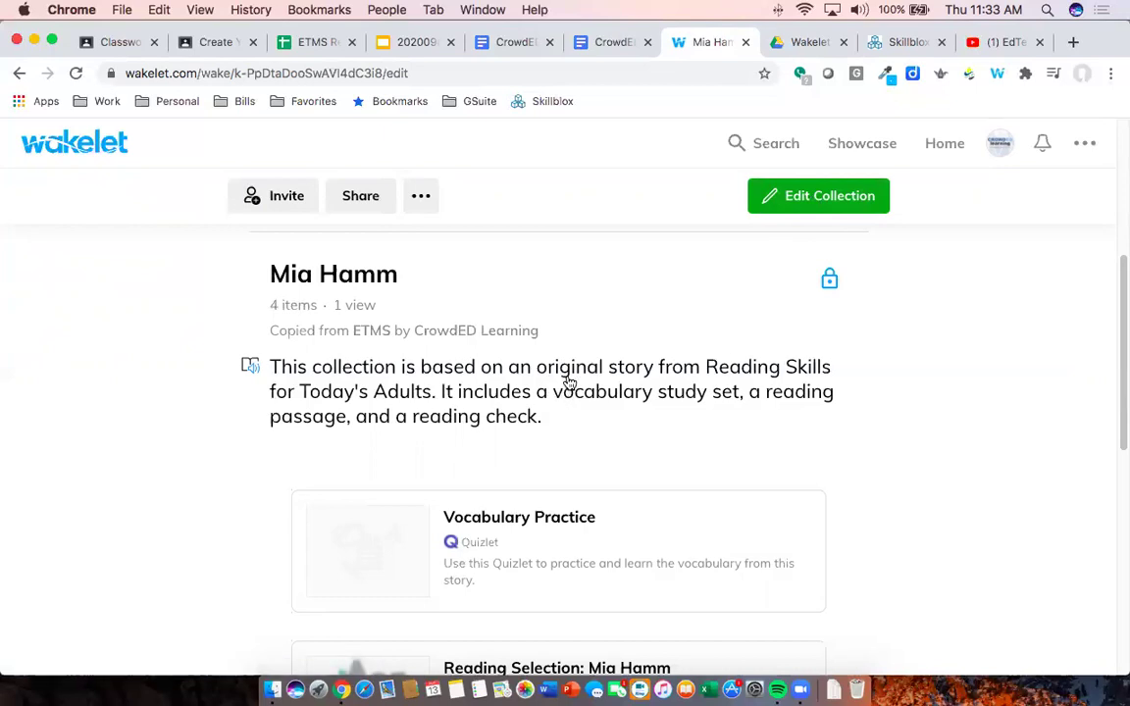
{"action": "scroll", "coordinate": [585, 390], "scroll_direction": "down", "scroll_amount": 10}
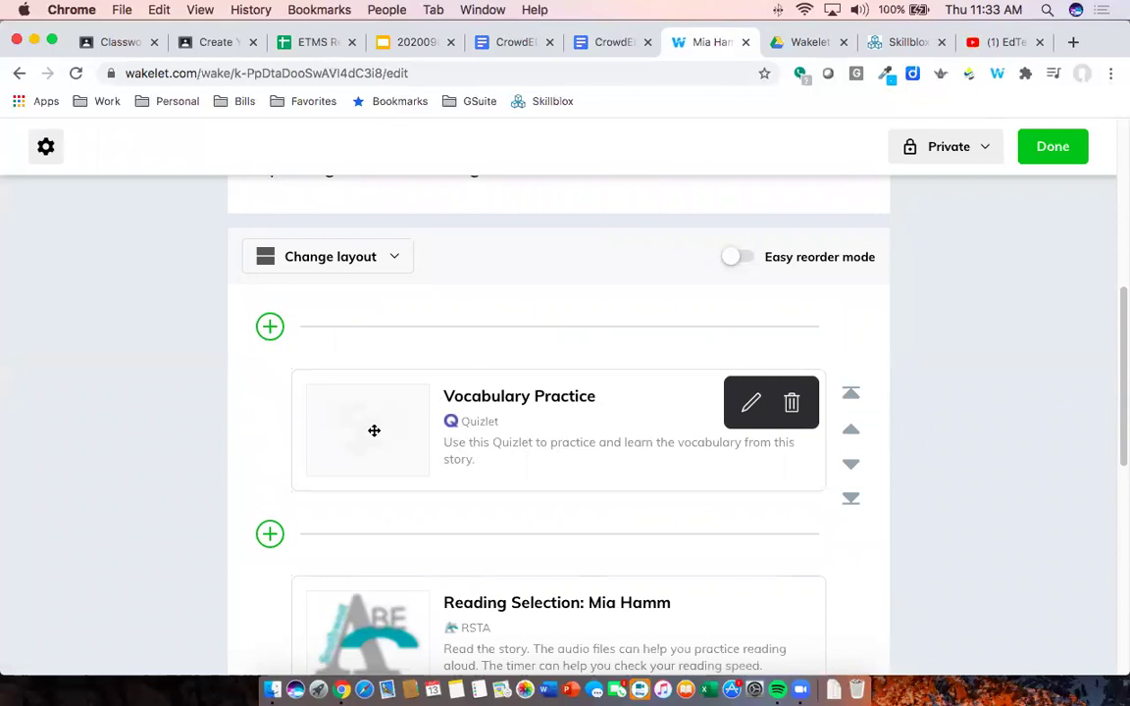
{"action": "scroll", "coordinate": [373, 442], "scroll_direction": "down", "scroll_amount": 3}
{"action": "scroll", "coordinate": [395, 483], "scroll_direction": "down", "scroll_amount": 3}
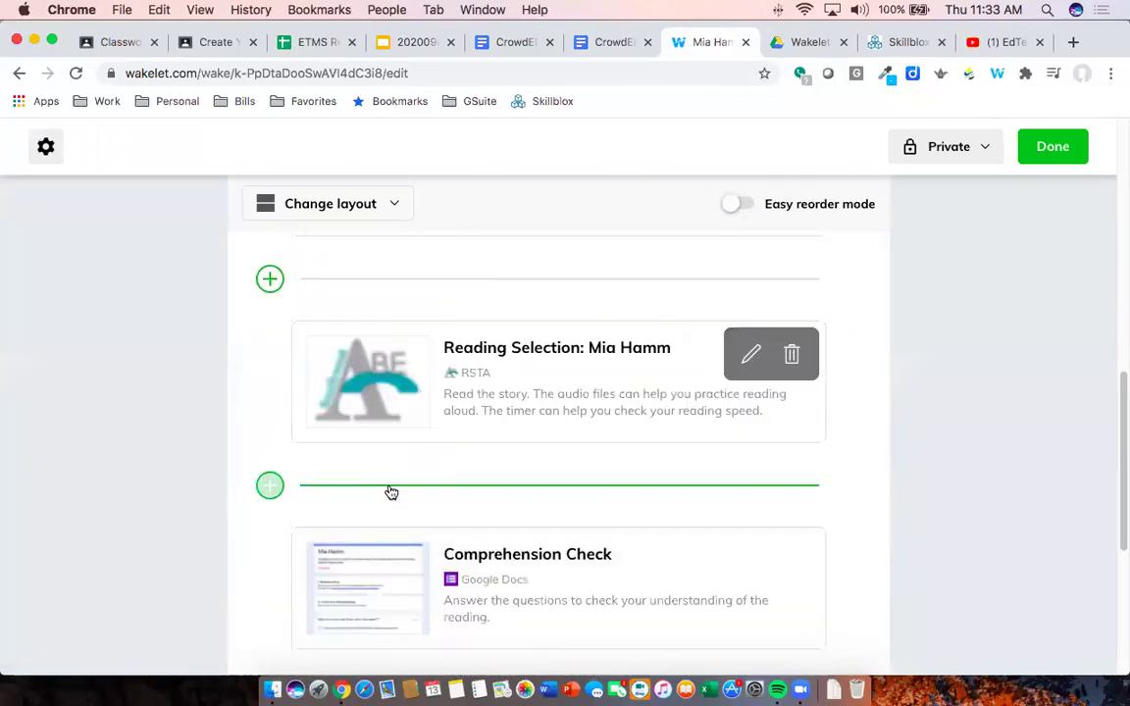
{"action": "scroll", "coordinate": [376, 576], "scroll_direction": "up", "scroll_amount": 5}
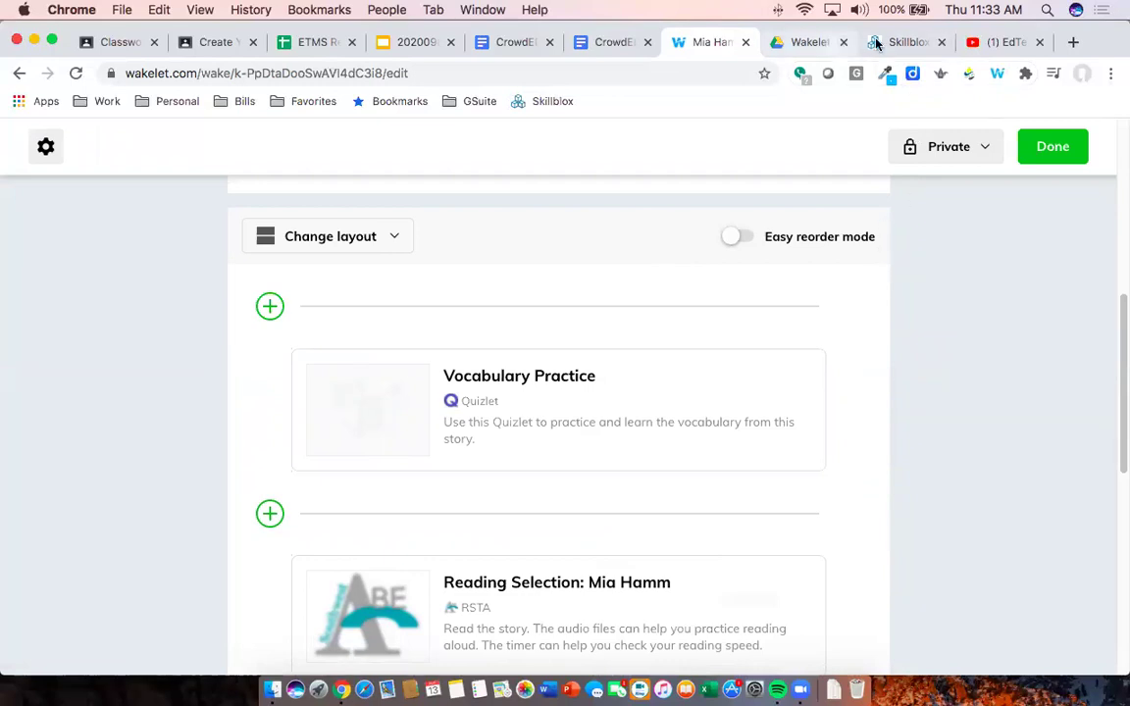
Open the ETMS icons folder on the desktop, then return to the Wakelet collection editor
{"action": "left_click", "coordinate": [814, 42]}
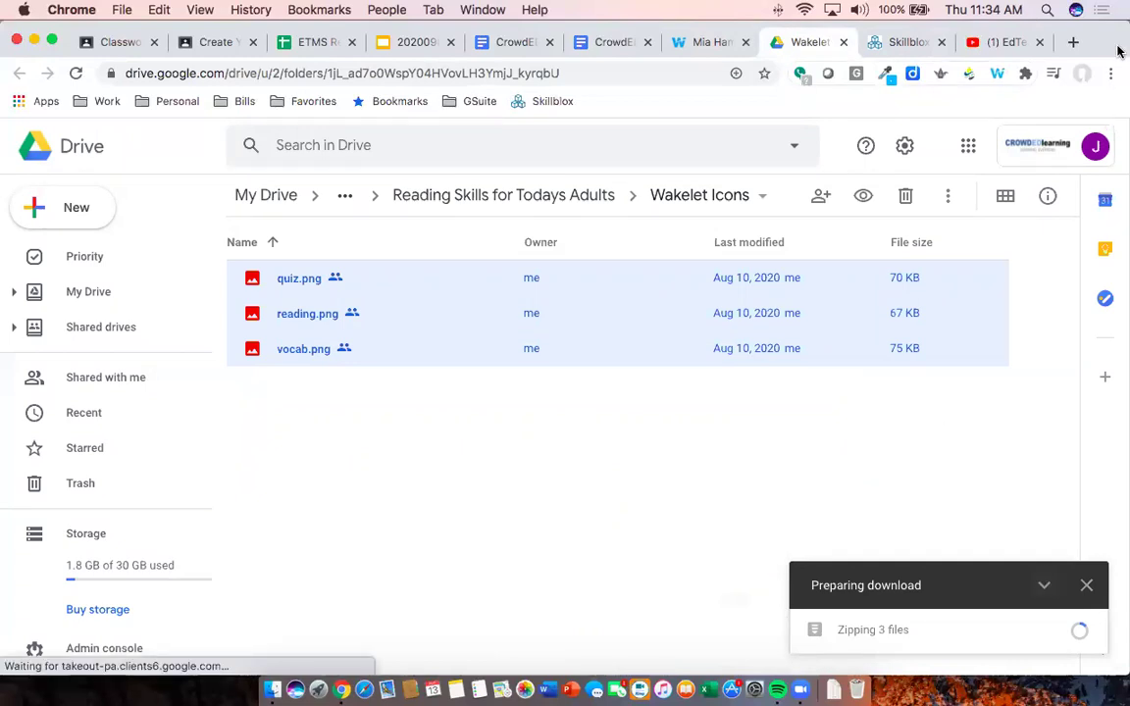
{"action": "left_click_drag", "start_coordinate": [1117, 51], "coordinate": [991, 42]}
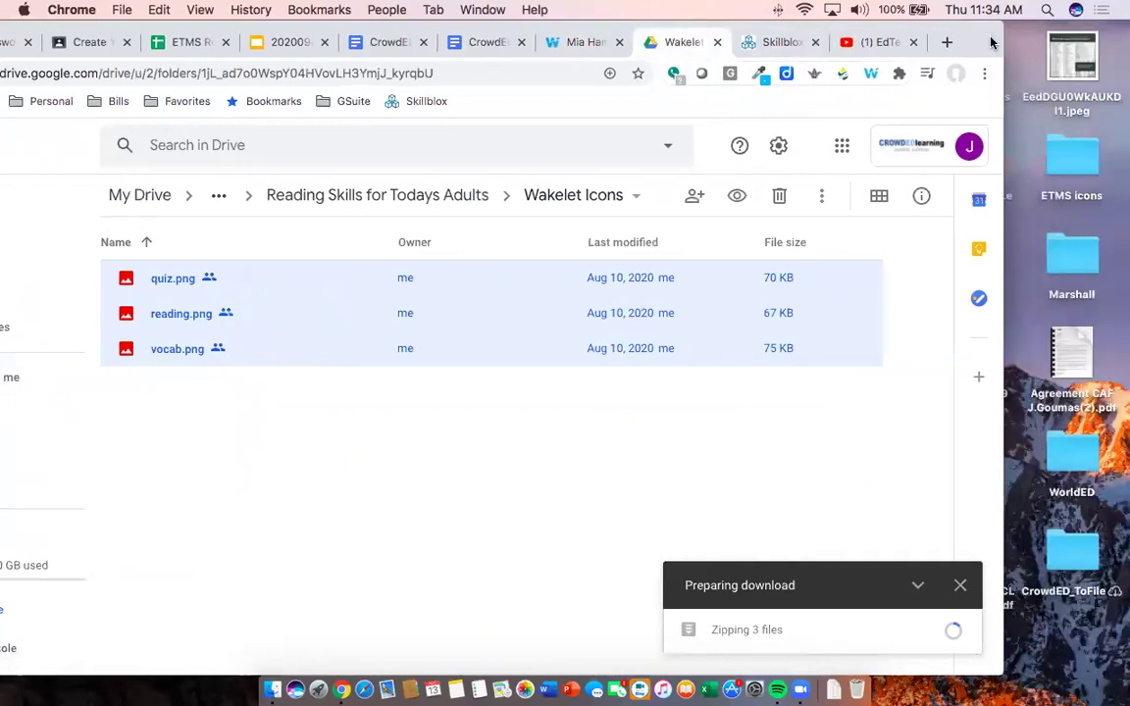
{"action": "left_click", "coordinate": [1073, 162]}
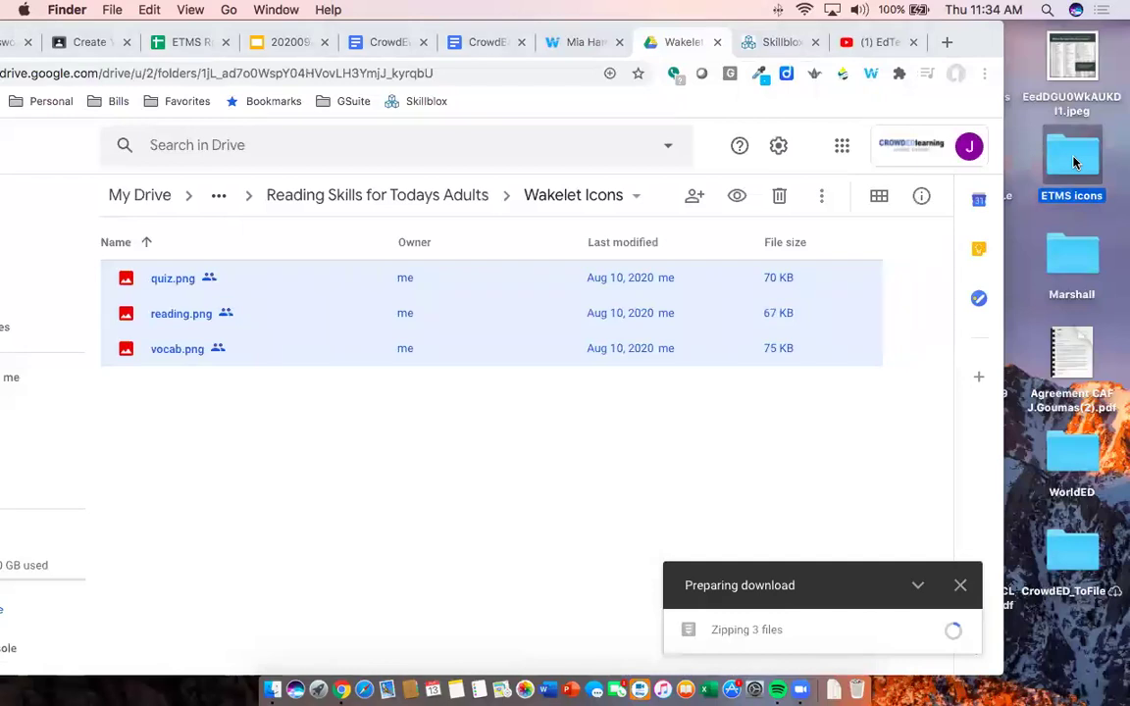
{"action": "double_click", "coordinate": [1074, 162]}
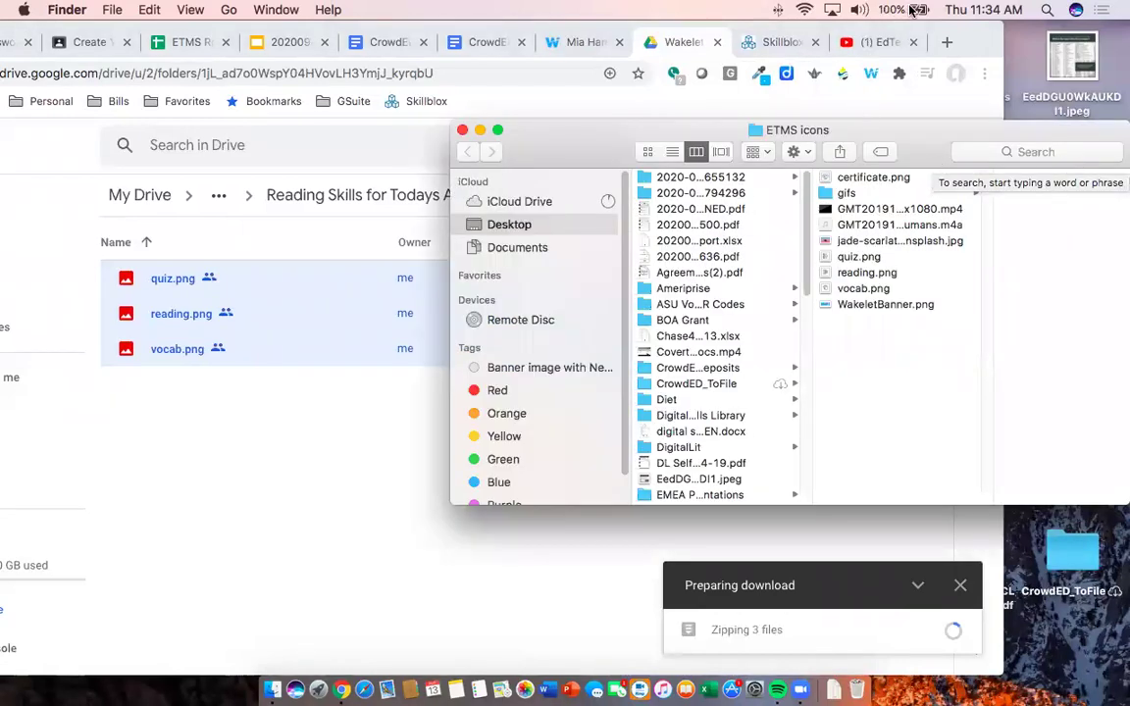
{"action": "left_click_drag", "start_coordinate": [973, 147], "coordinate": [977, 139]}
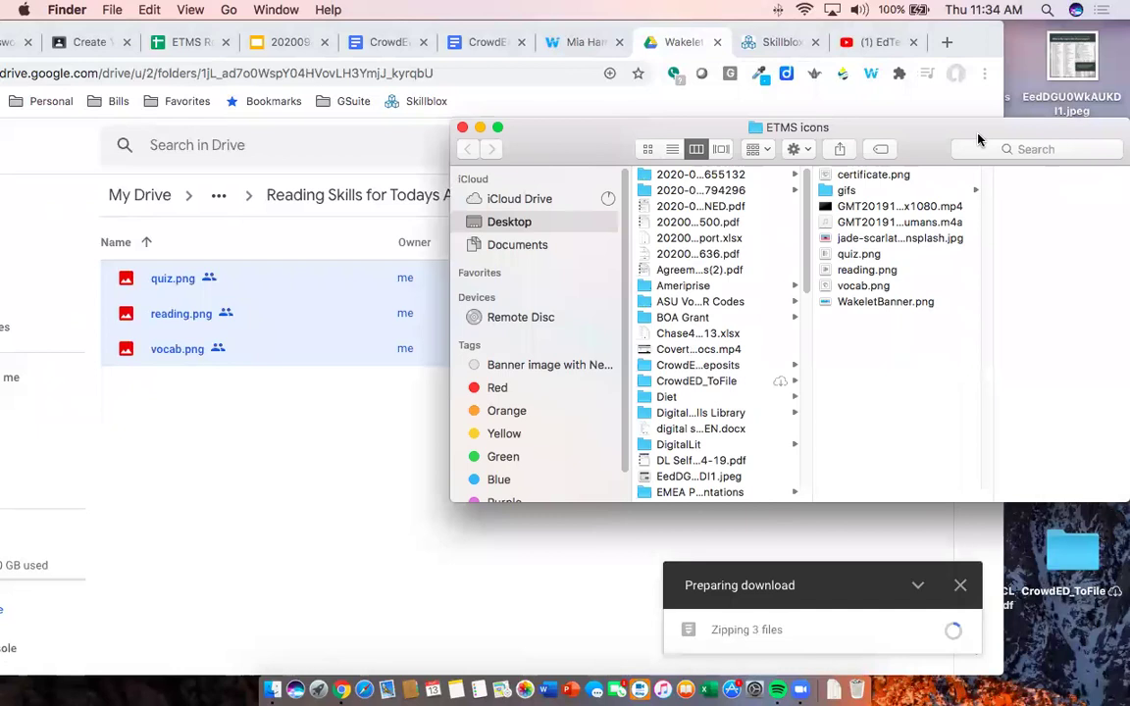
{"action": "left_click", "coordinate": [960, 586]}
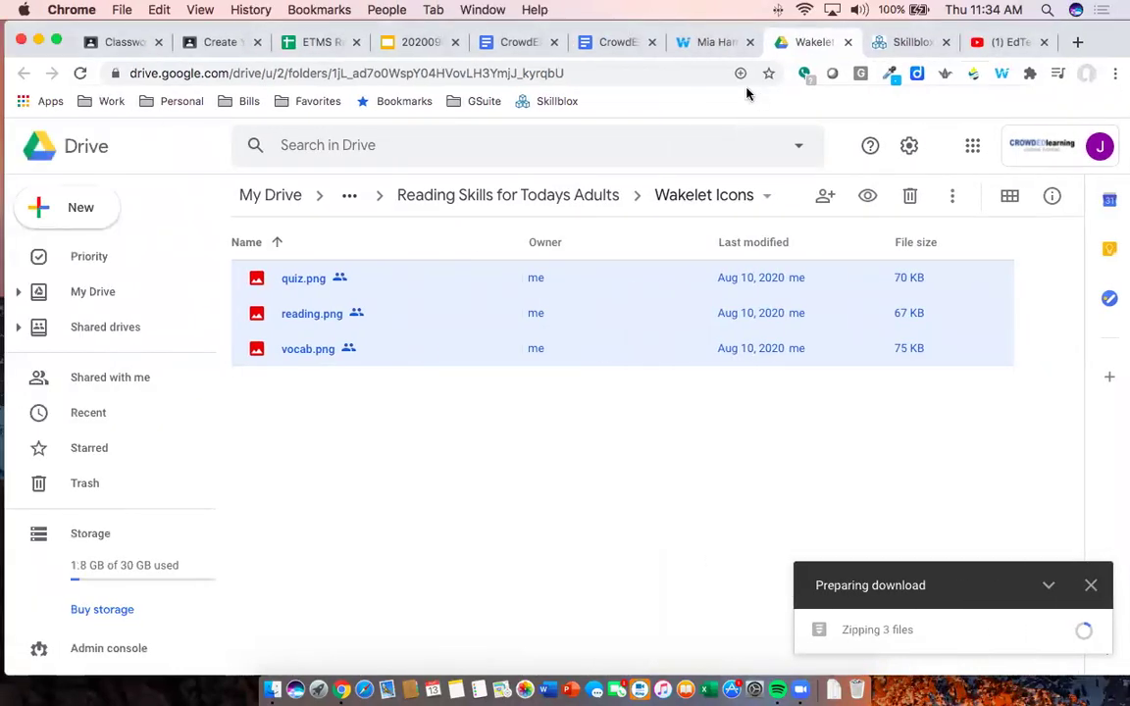
{"action": "left_click", "coordinate": [702, 42]}
{"action": "mouse_move", "coordinate": [383, 416]}
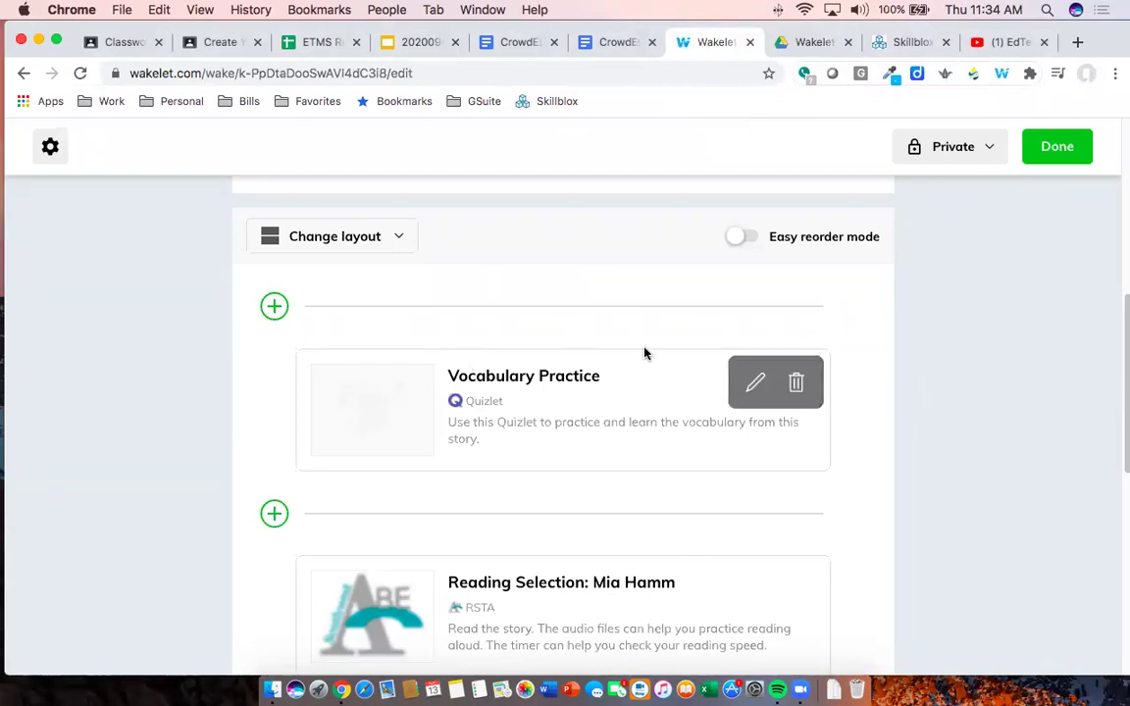
Edit the Vocabulary Practice card and choose to upload a new image for it
{"action": "left_click", "coordinate": [753, 386]}
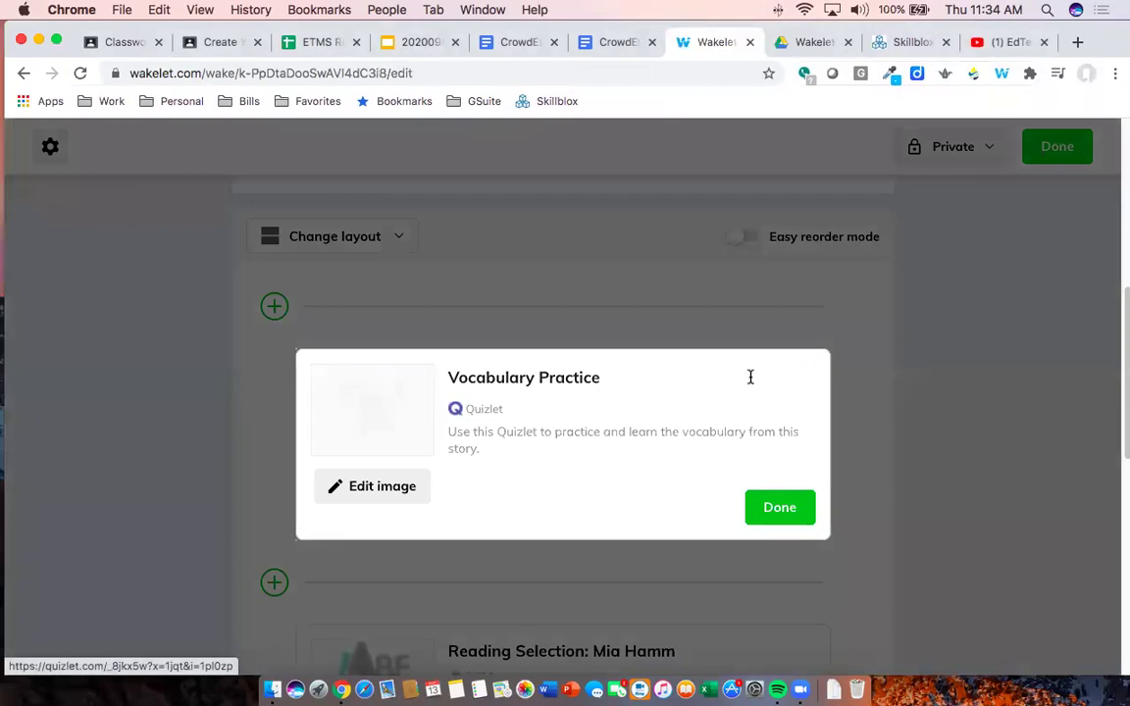
{"action": "triple_click", "coordinate": [505, 371]}
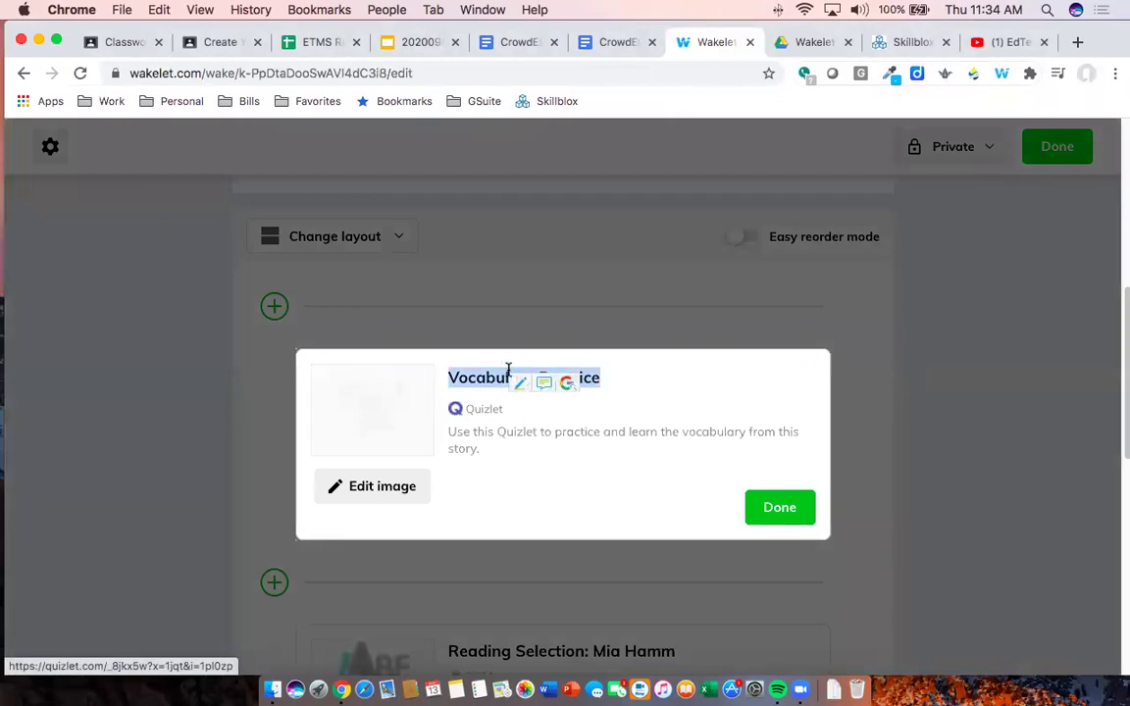
{"action": "double_click", "coordinate": [589, 433]}
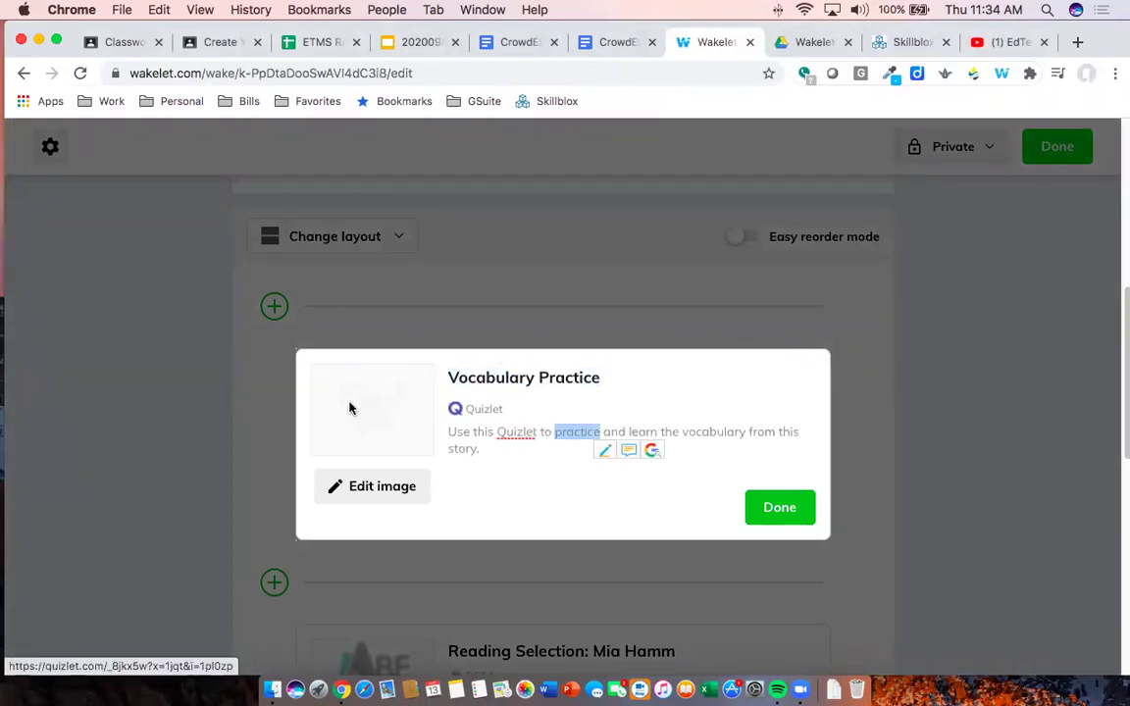
{"action": "left_click", "coordinate": [379, 490]}
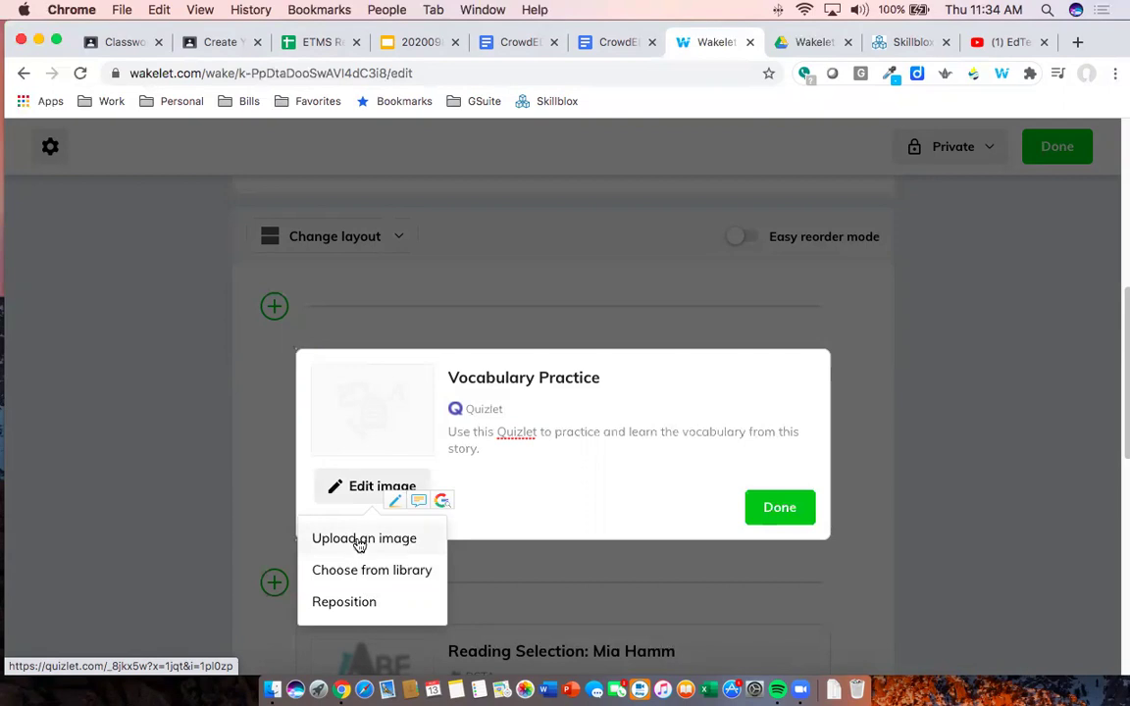
{"action": "left_click", "coordinate": [359, 542]}
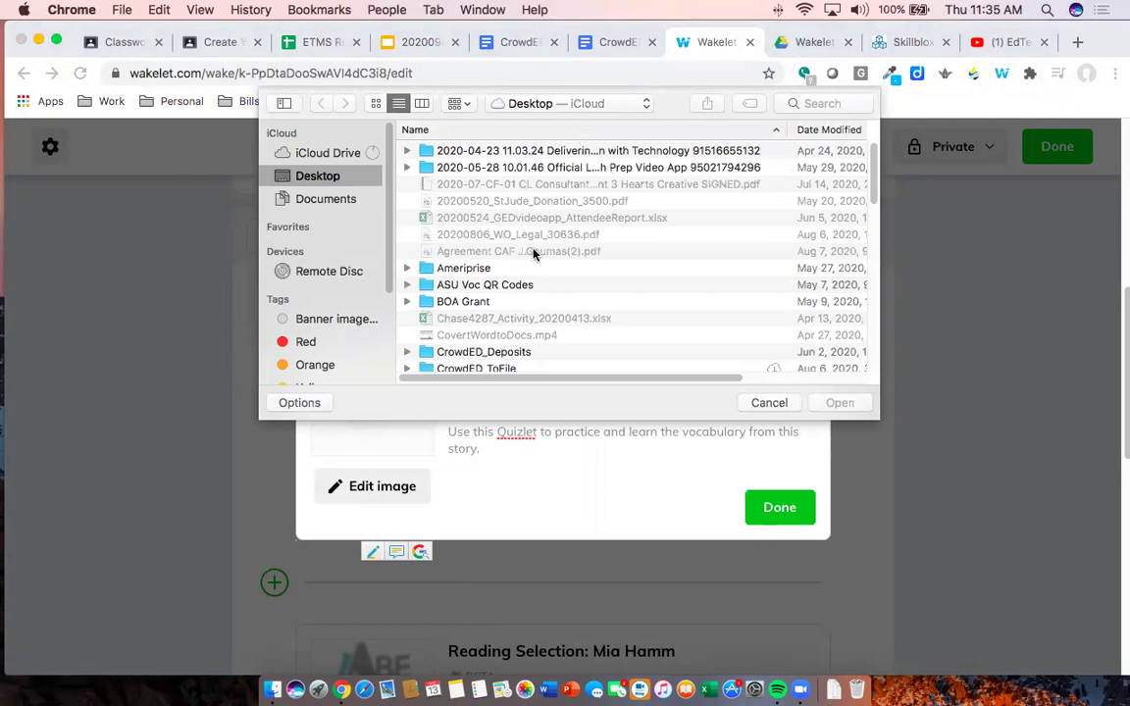
Pick vocab.png from the ETMS icons folder as the Vocabulary Practice card image, staying on the page
{"action": "scroll", "coordinate": [530, 255], "scroll_direction": "down", "scroll_amount": 3}
{"action": "scroll", "coordinate": [528, 256], "scroll_direction": "down", "scroll_amount": 5}
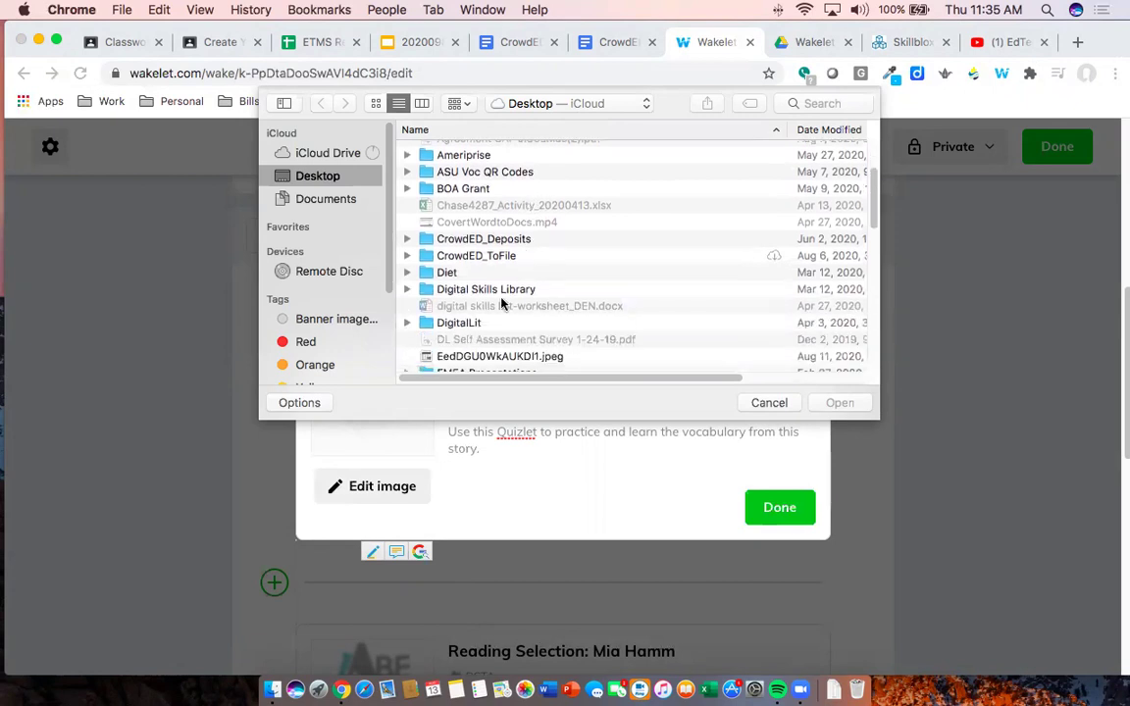
{"action": "scroll", "coordinate": [470, 348], "scroll_direction": "down", "scroll_amount": 1}
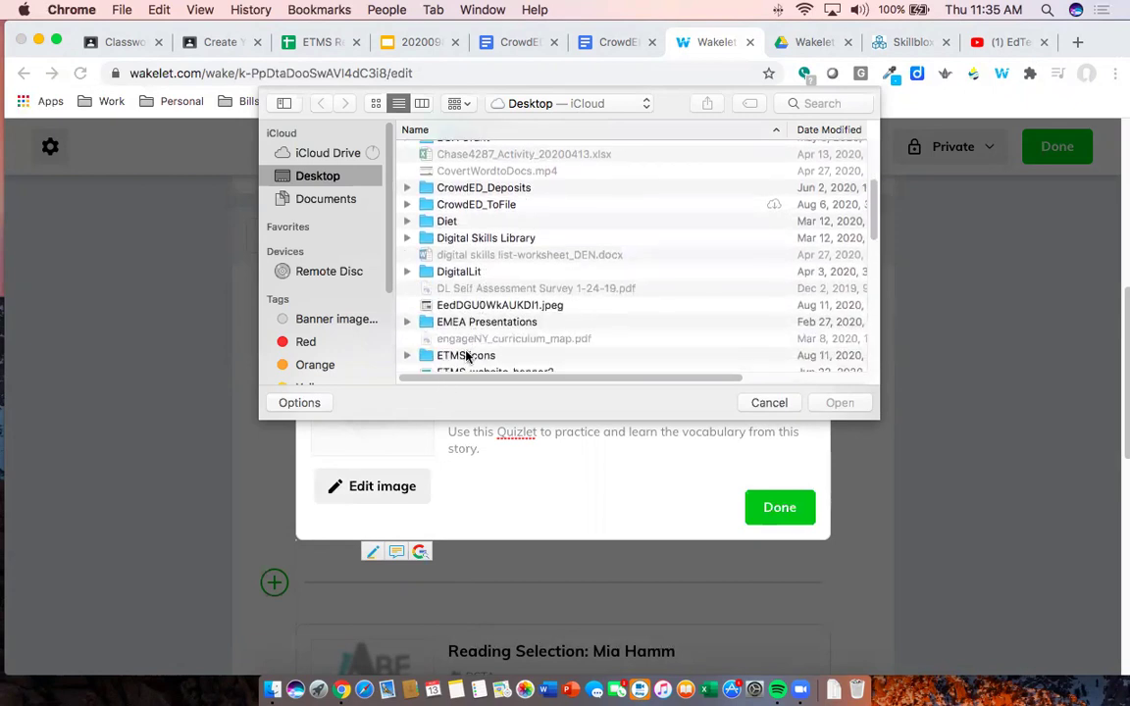
{"action": "double_click", "coordinate": [465, 355]}
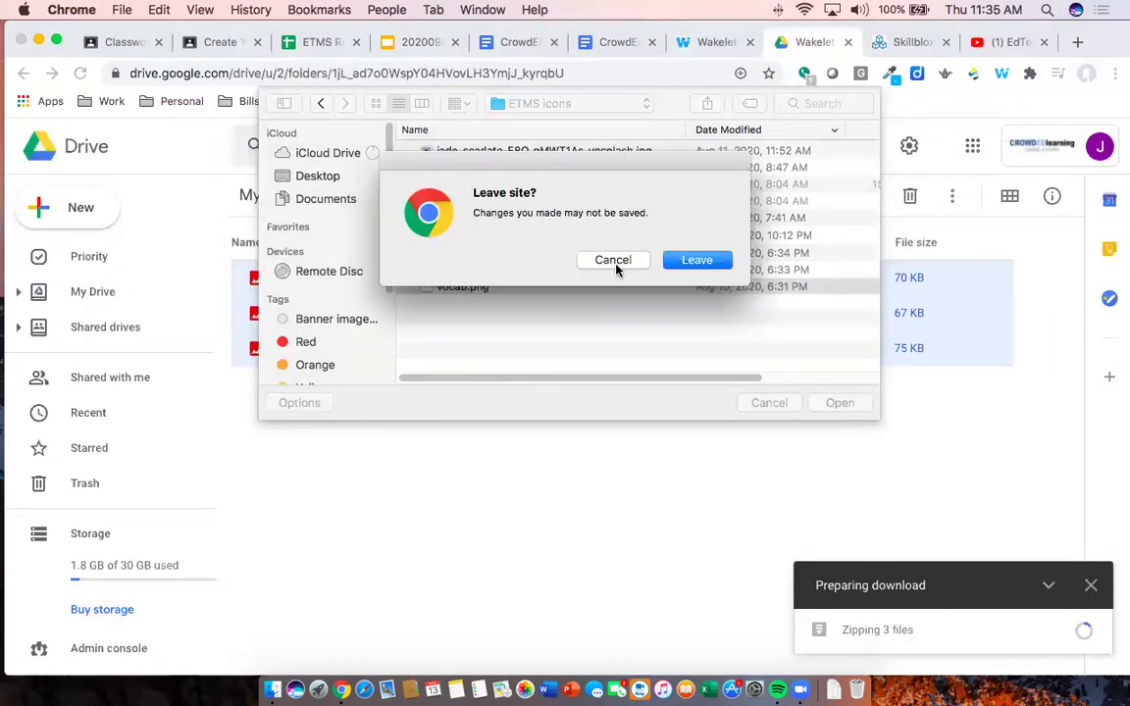
{"action": "left_click", "coordinate": [616, 262]}
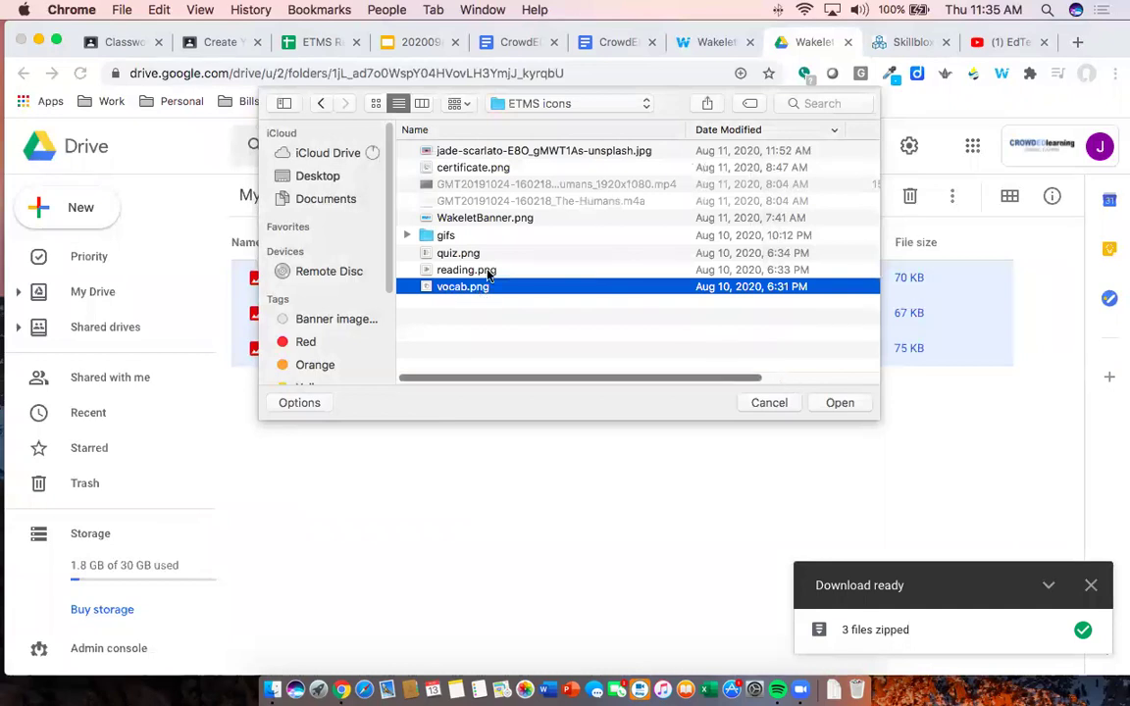
{"action": "left_click", "coordinate": [841, 402]}
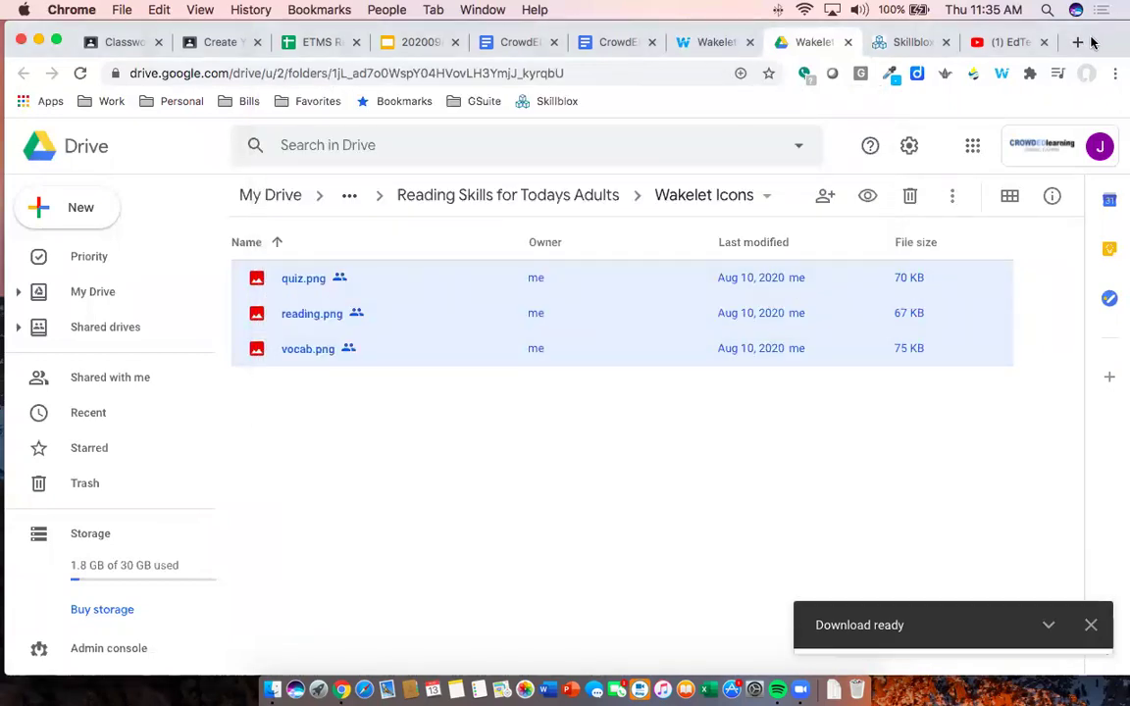
{"action": "left_click", "coordinate": [716, 43]}
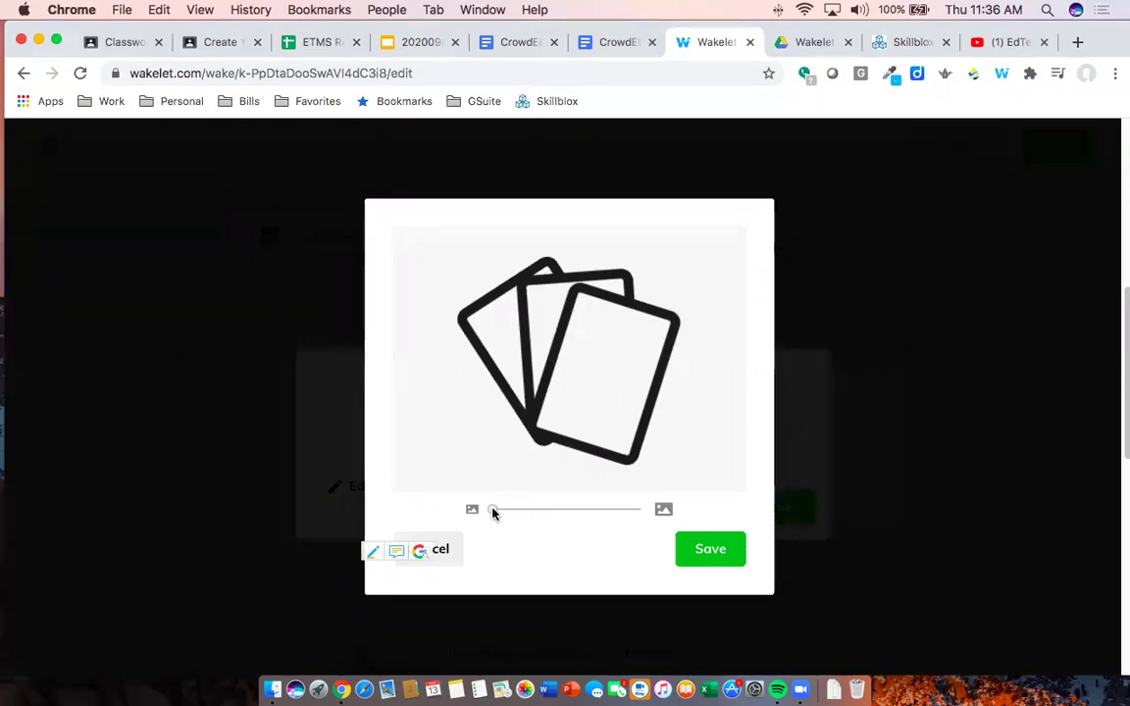
Adjust the zoom on the stacked-cards image and save it as the card image
{"action": "mouse_move", "coordinate": [497, 514]}
{"action": "left_mouse_down"}
{"action": "mouse_move", "coordinate": [625, 517]}
{"action": "mouse_move", "coordinate": [478, 507]}
{"action": "left_mouse_up"}
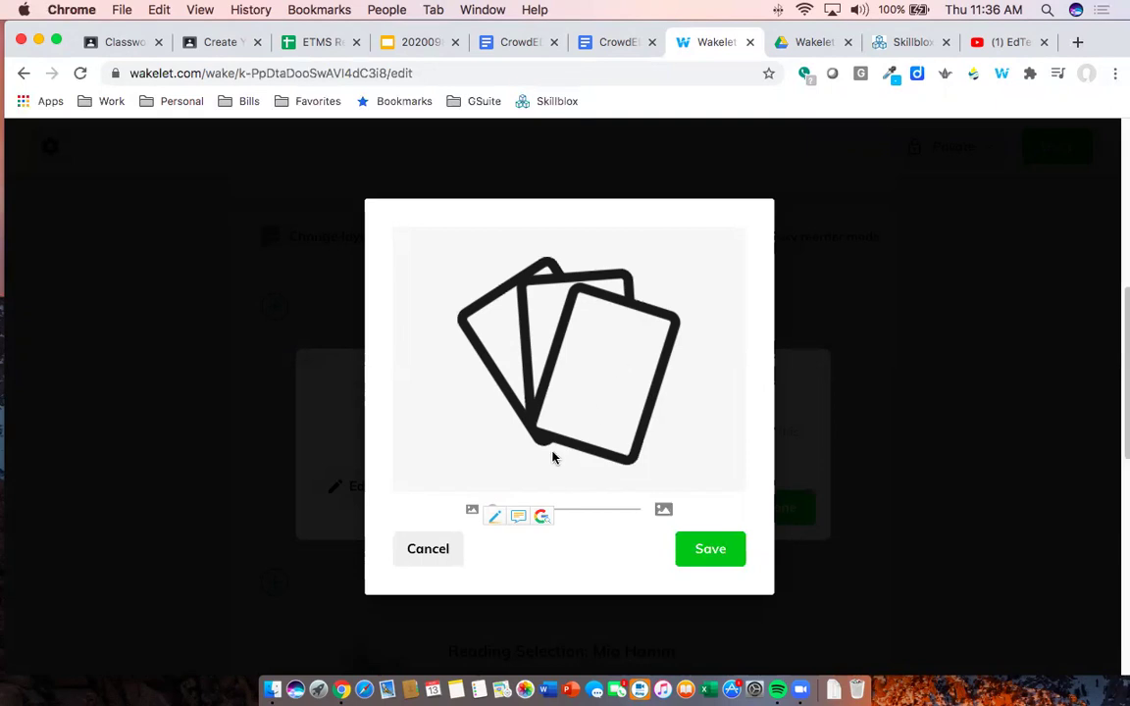
{"action": "left_click", "coordinate": [706, 551]}
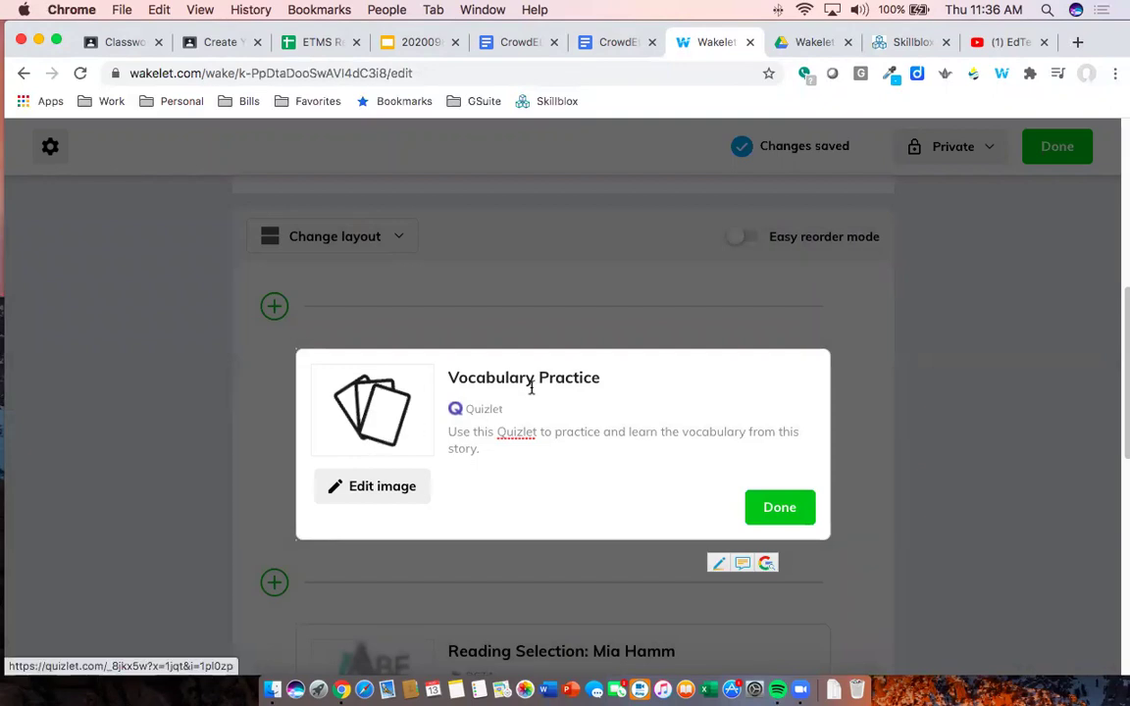
Replace the Reading Selection: Mia Hamm card image with reading.png and save the card
{"action": "left_click", "coordinate": [780, 508]}
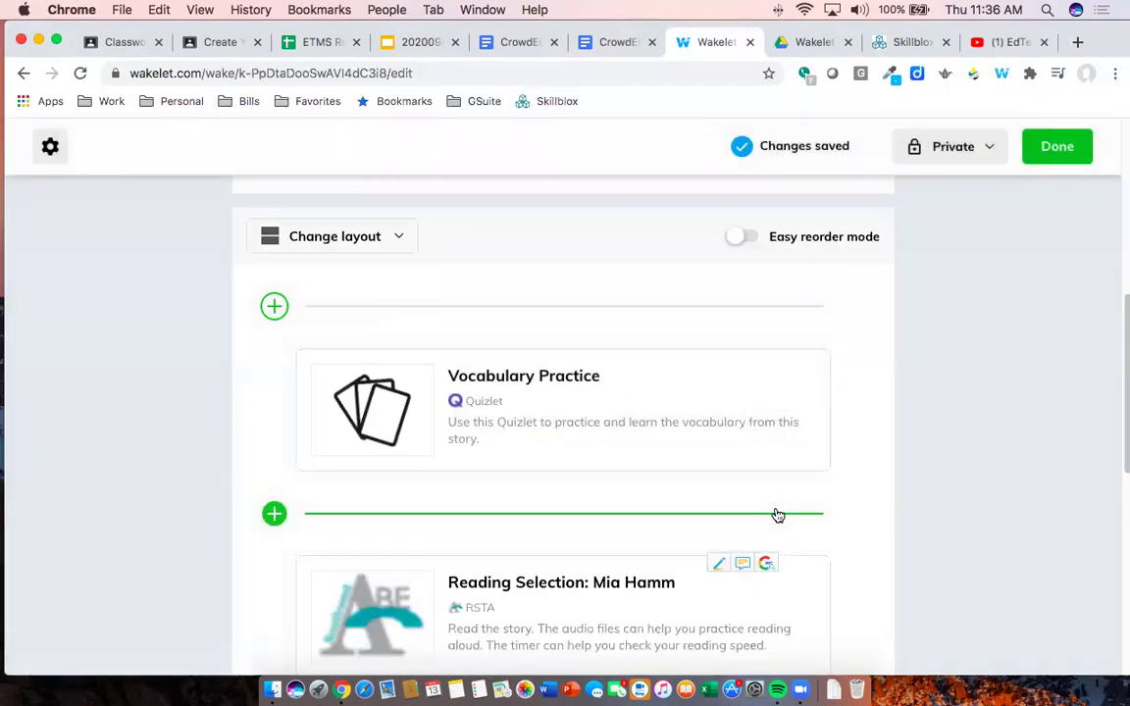
{"action": "scroll", "coordinate": [512, 409], "scroll_direction": "down", "scroll_amount": 3}
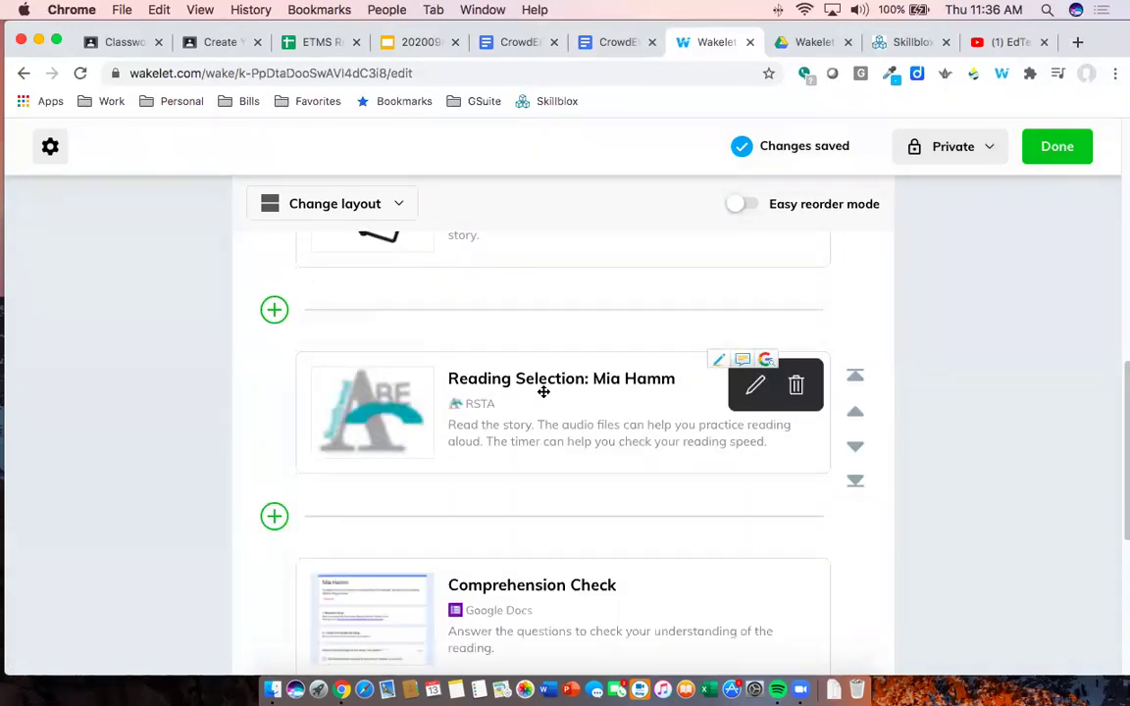
{"action": "left_click", "coordinate": [760, 385]}
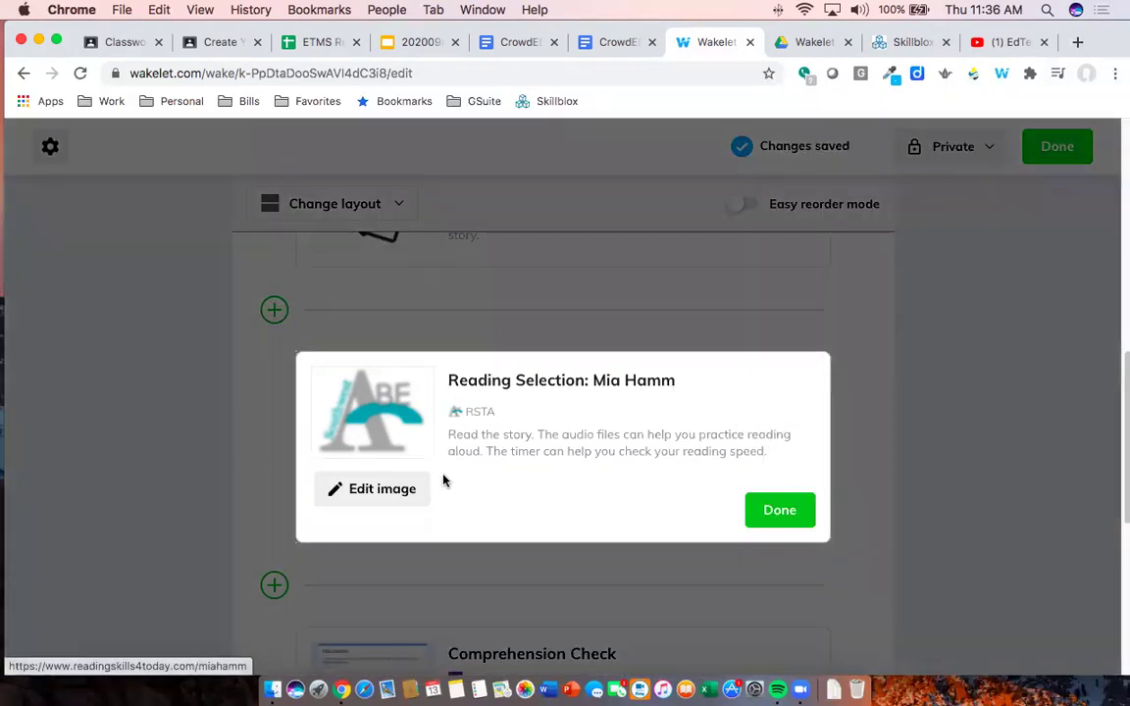
{"action": "left_click", "coordinate": [368, 489]}
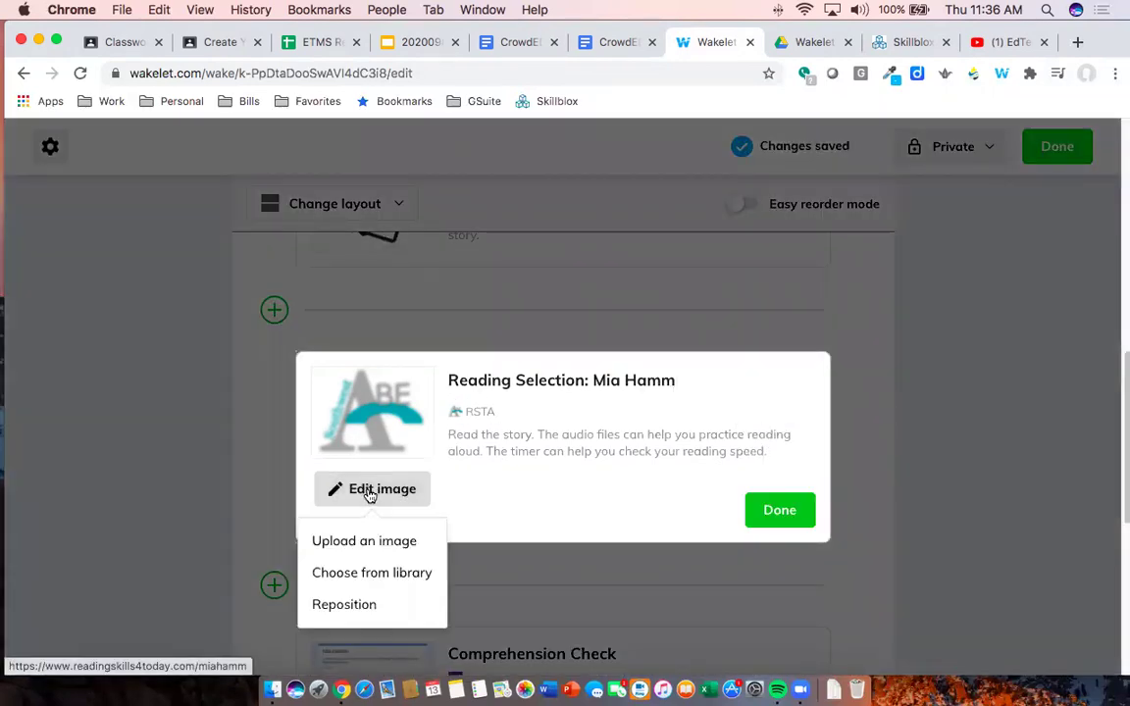
{"action": "left_click", "coordinate": [374, 549]}
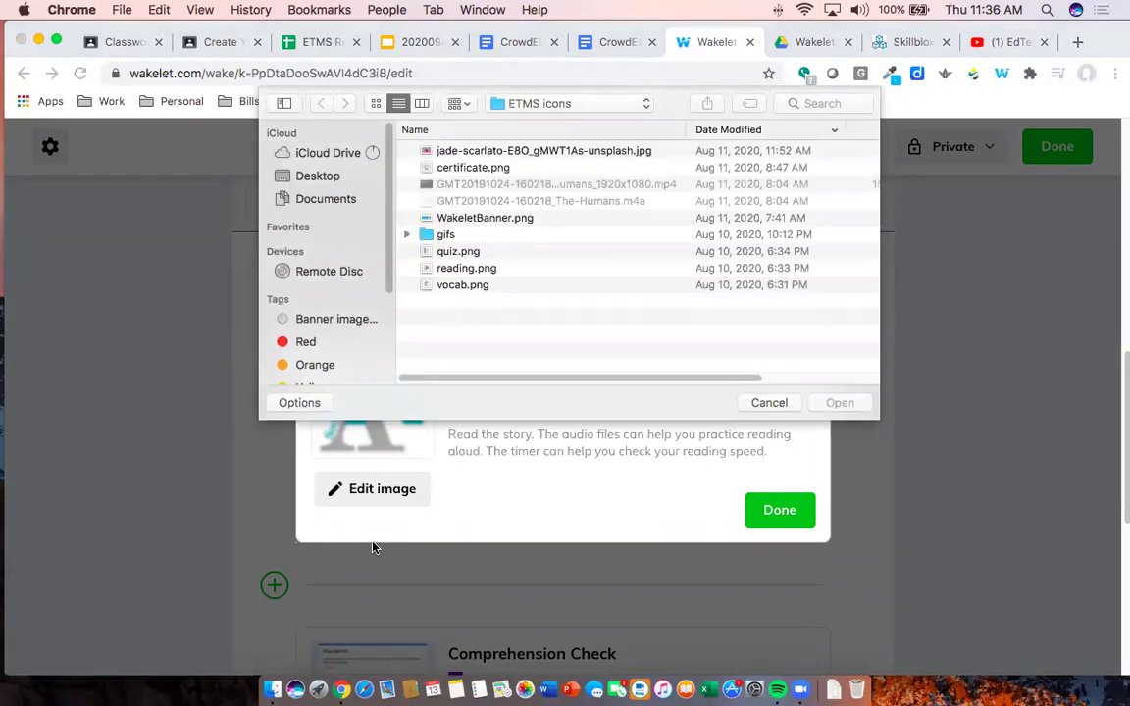
{"action": "left_click", "coordinate": [456, 271]}
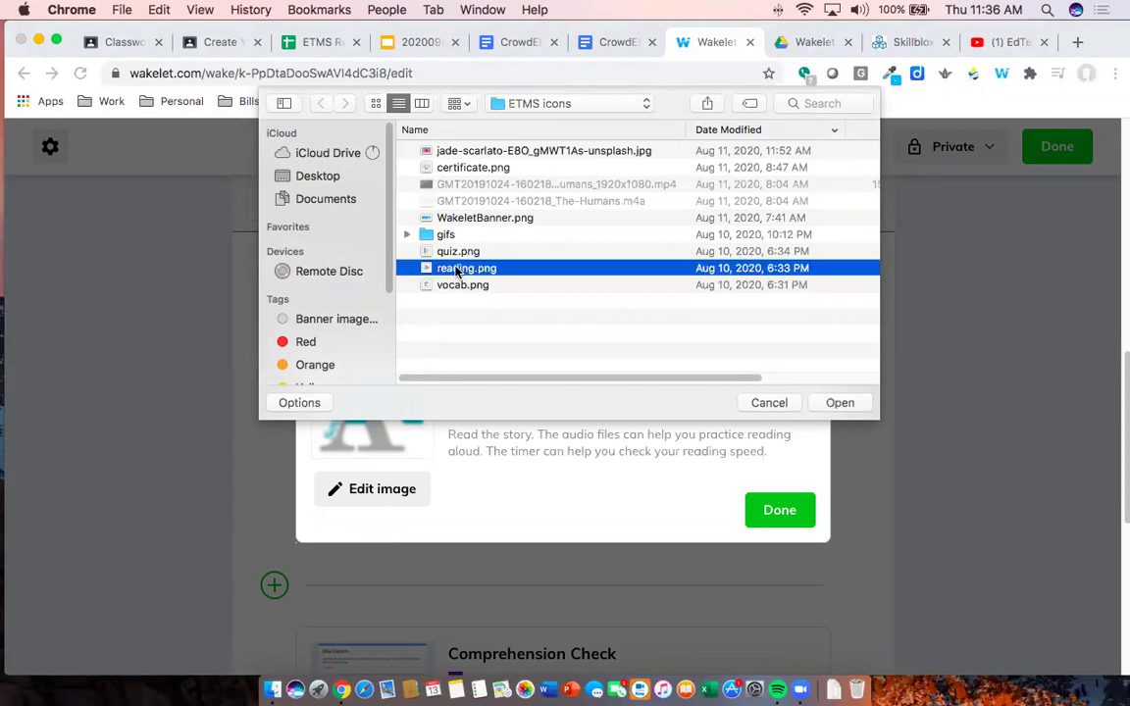
{"action": "left_click", "coordinate": [848, 403]}
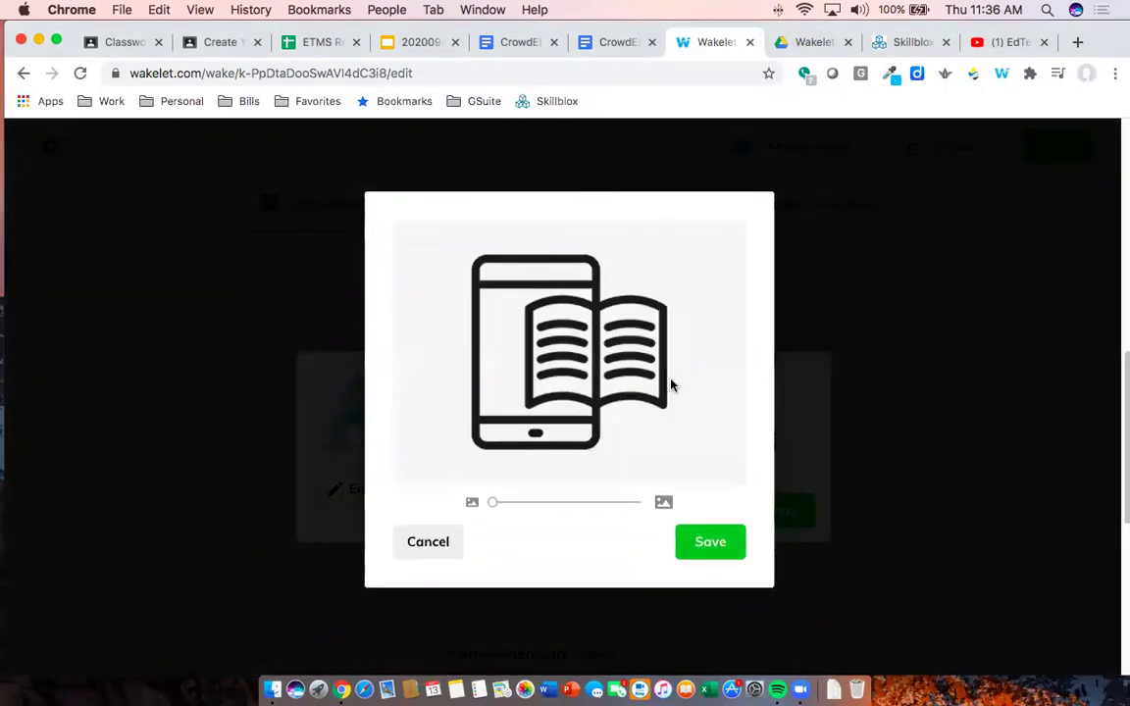
{"action": "left_click", "coordinate": [708, 543]}
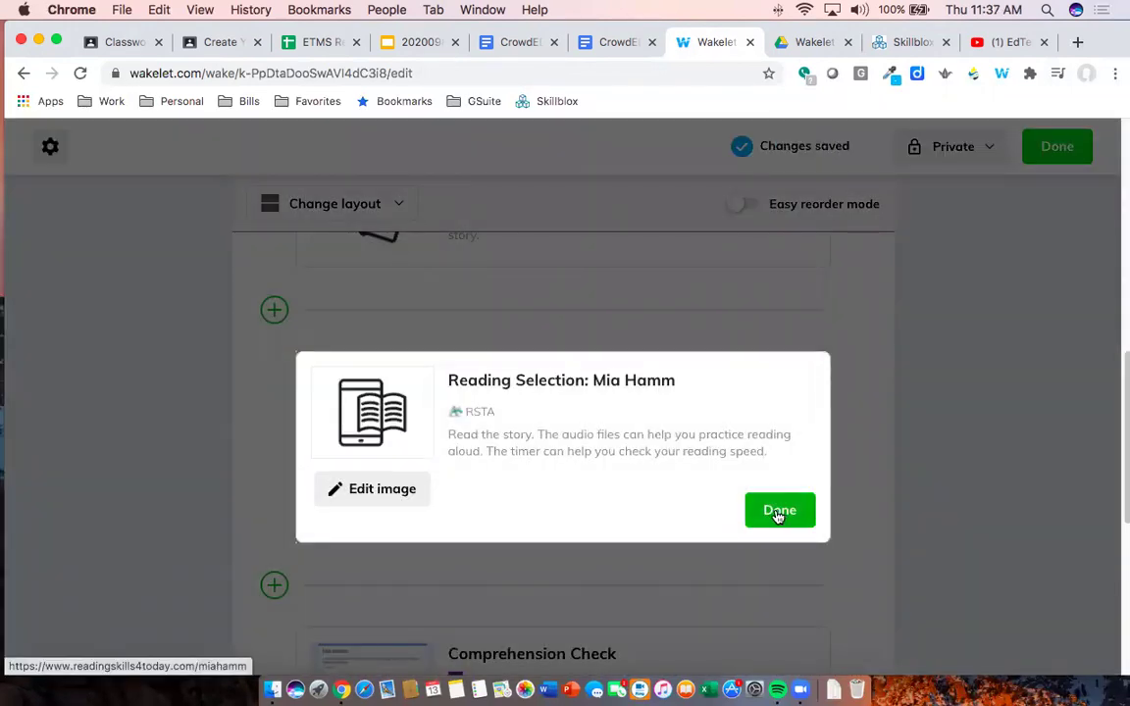
{"action": "left_click", "coordinate": [779, 511]}
{"action": "scroll", "coordinate": [666, 480], "scroll_direction": "down", "scroll_amount": 3}
Replace the Comprehension Check thumbnail with the quiz.png checklist icon and save the card
{"action": "mouse_move", "coordinate": [555, 399]}
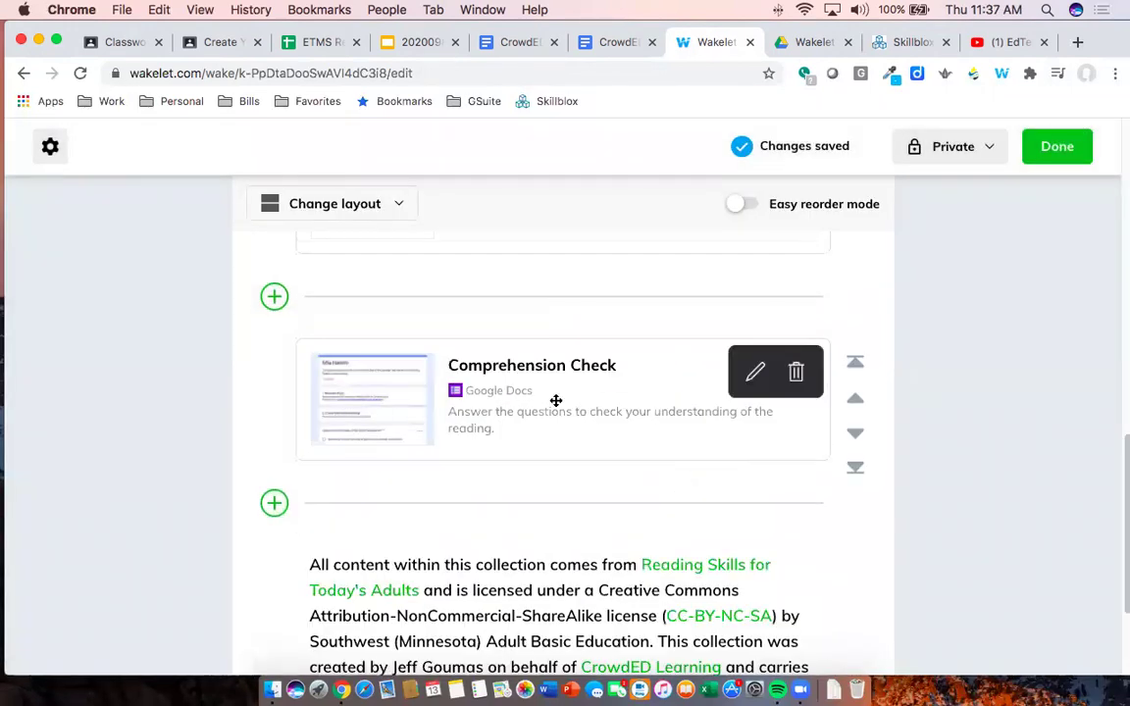
{"action": "left_click", "coordinate": [755, 373]}
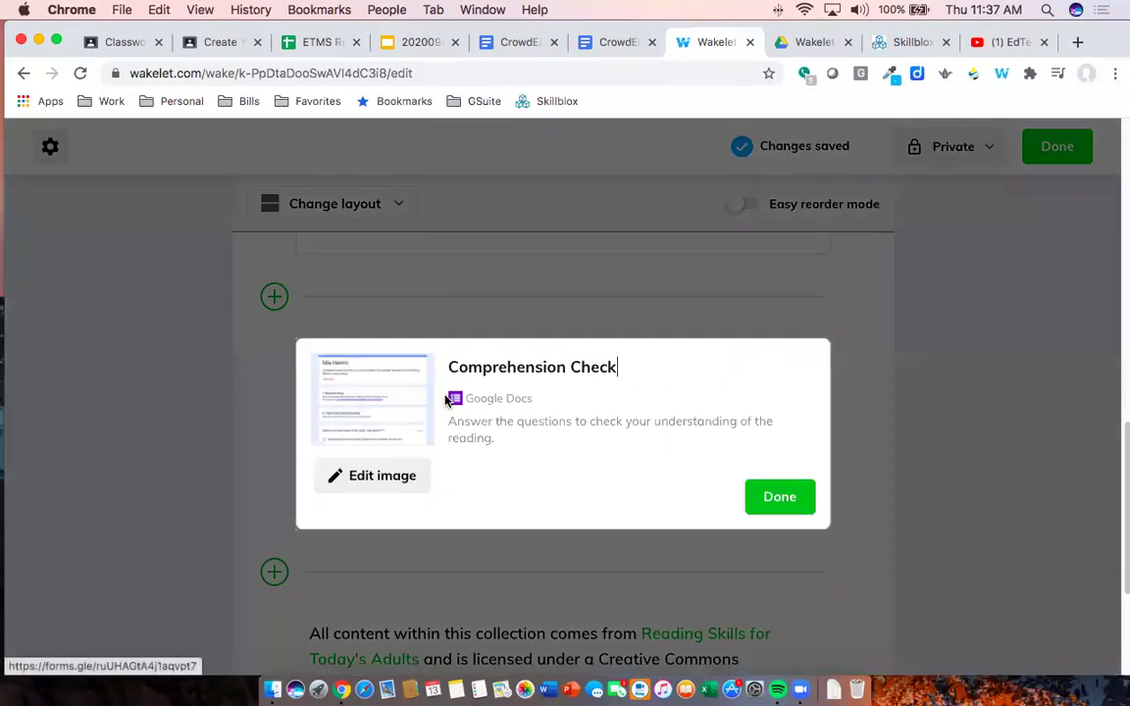
{"action": "left_click", "coordinate": [382, 478]}
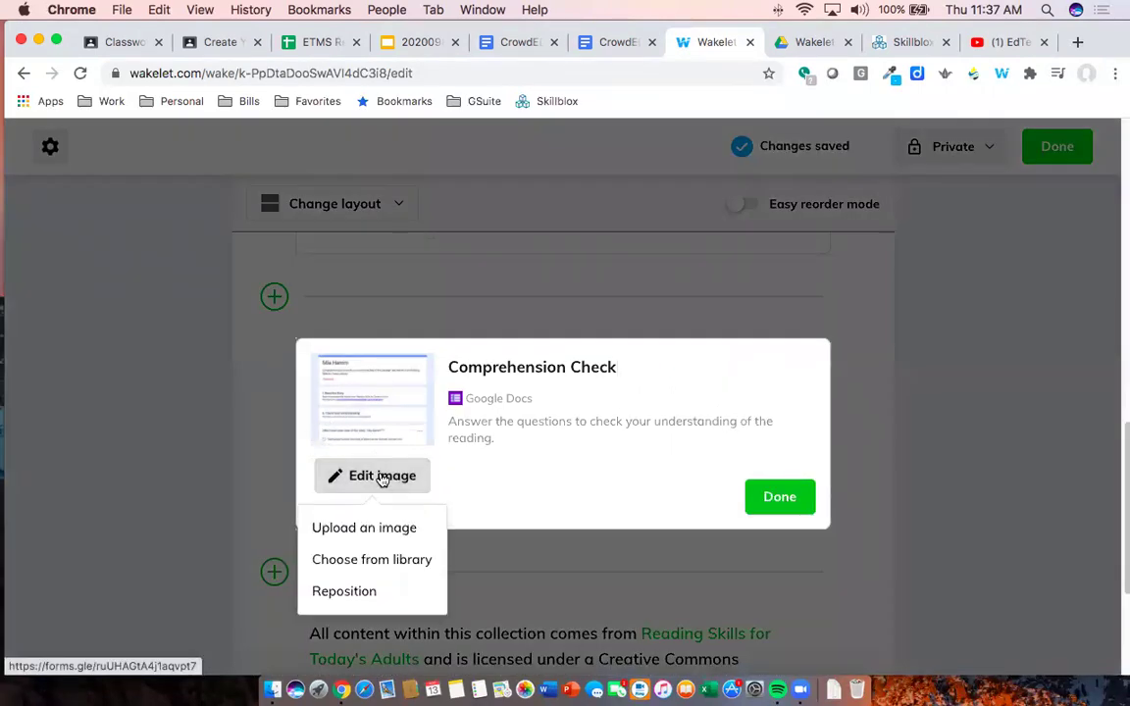
{"action": "left_click", "coordinate": [395, 531]}
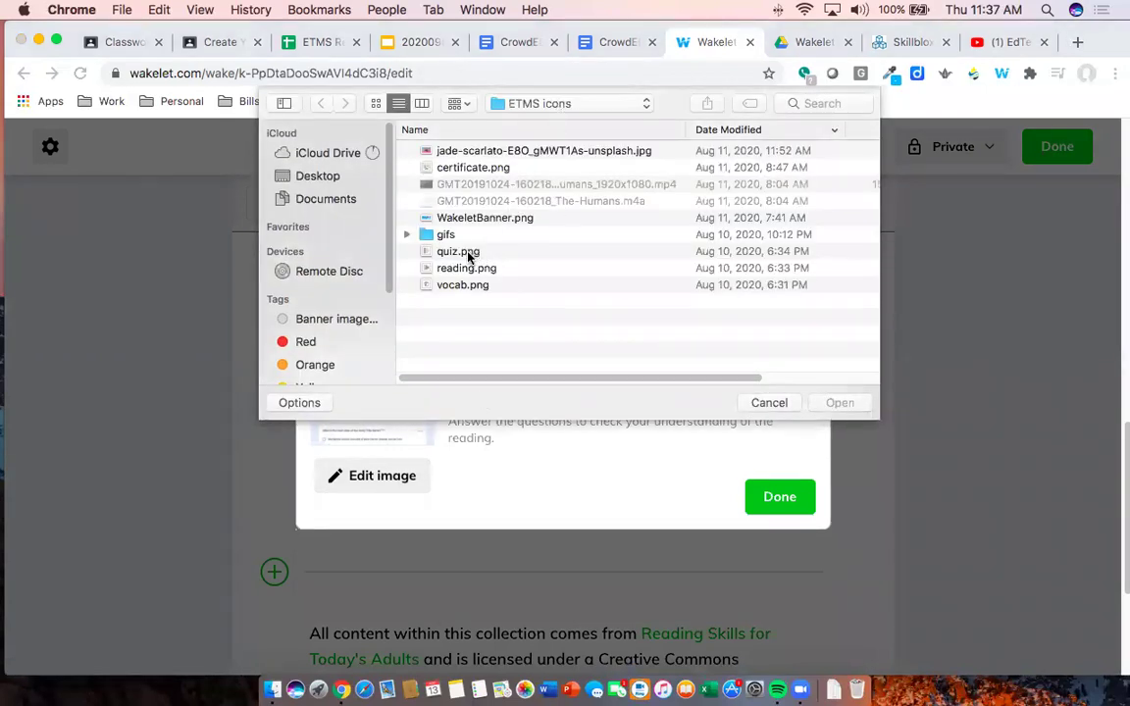
{"action": "left_click", "coordinate": [468, 256]}
{"action": "left_click", "coordinate": [835, 402]}
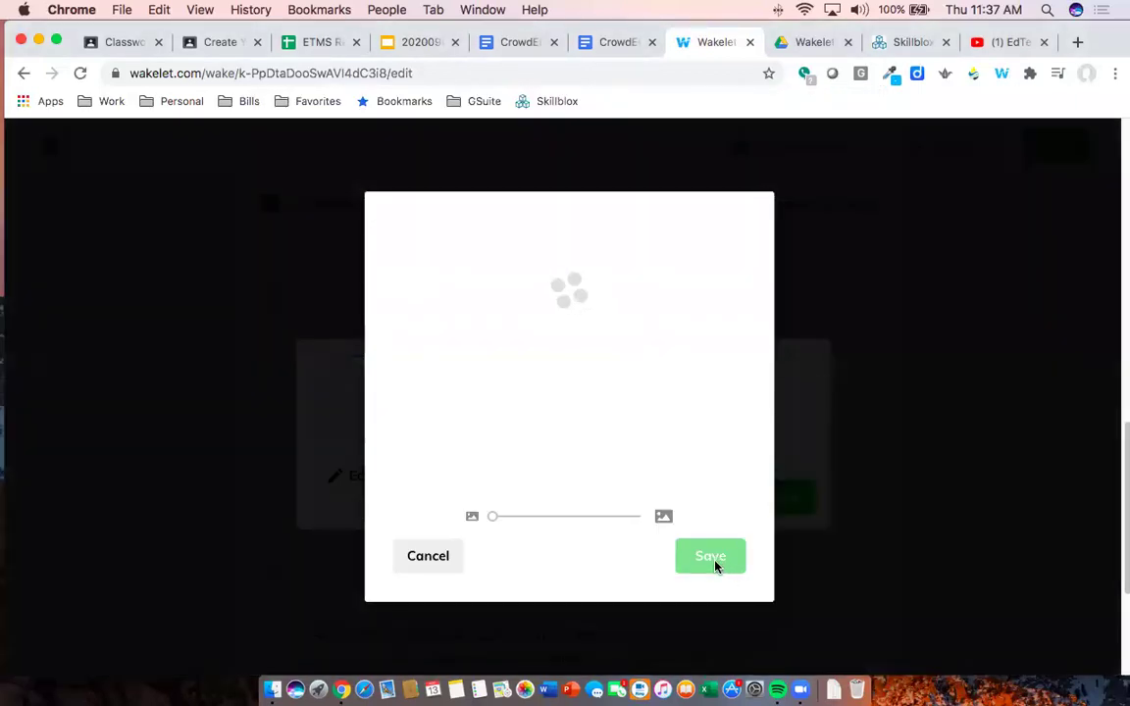
{"action": "left_click", "coordinate": [707, 546]}
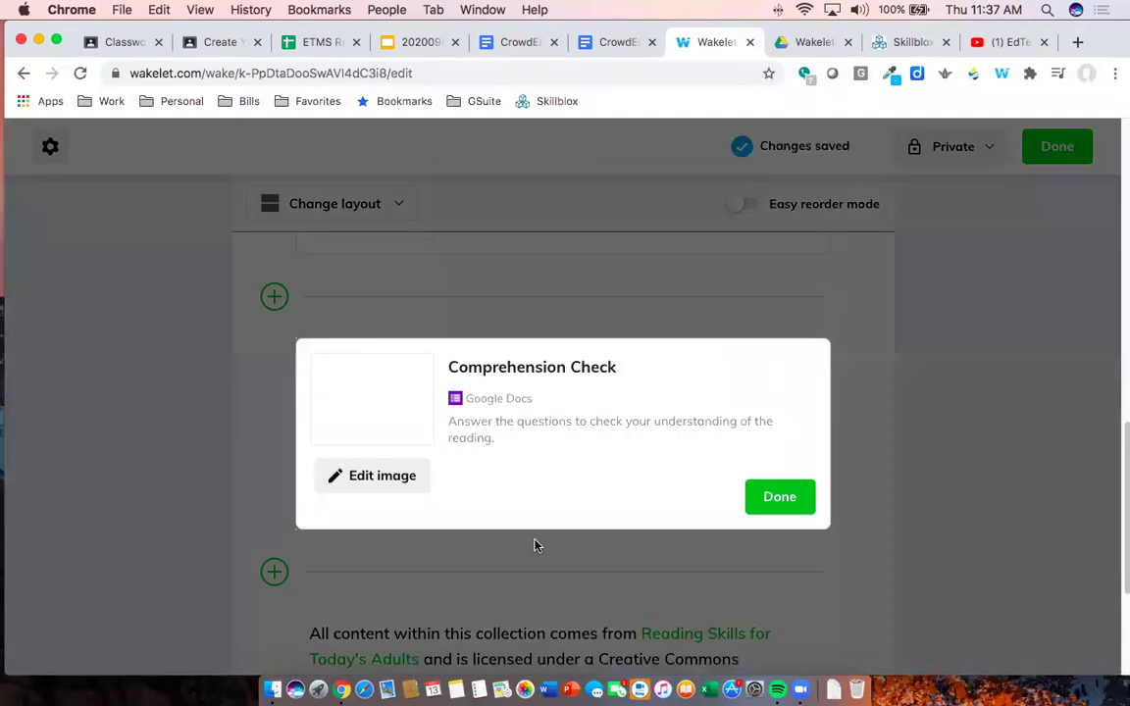
{"action": "left_click", "coordinate": [784, 498]}
{"action": "scroll", "coordinate": [744, 486], "scroll_direction": "up", "scroll_amount": 5}
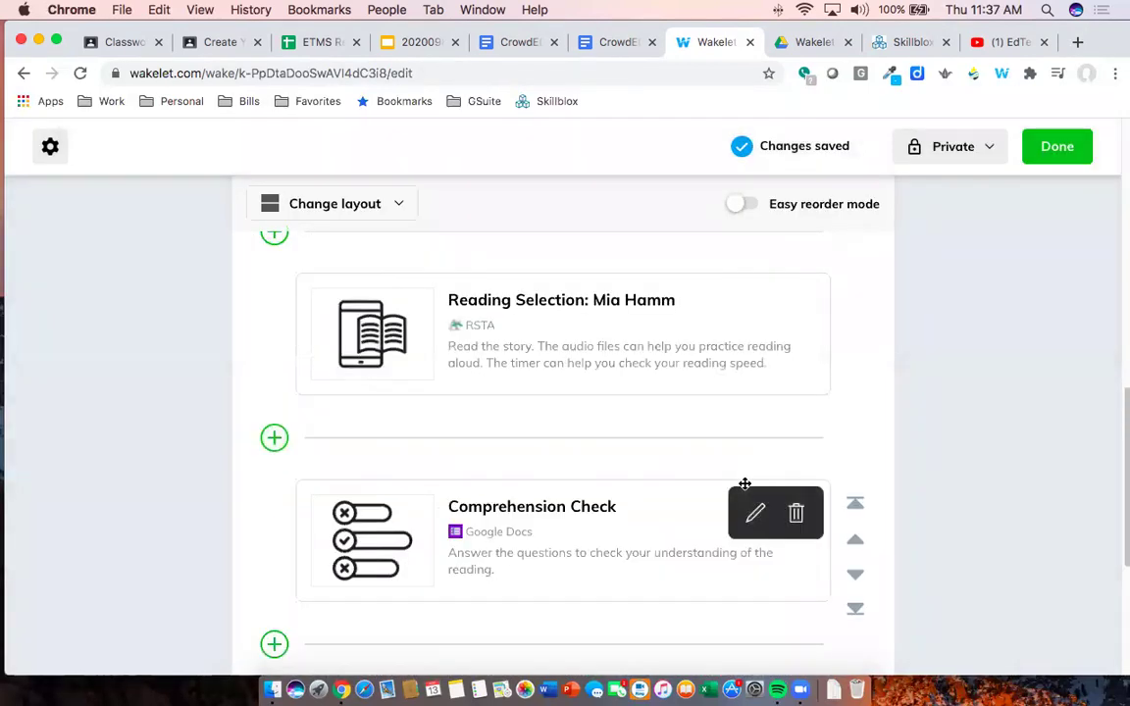
{"action": "scroll", "coordinate": [745, 490], "scroll_direction": "down", "scroll_amount": 2}
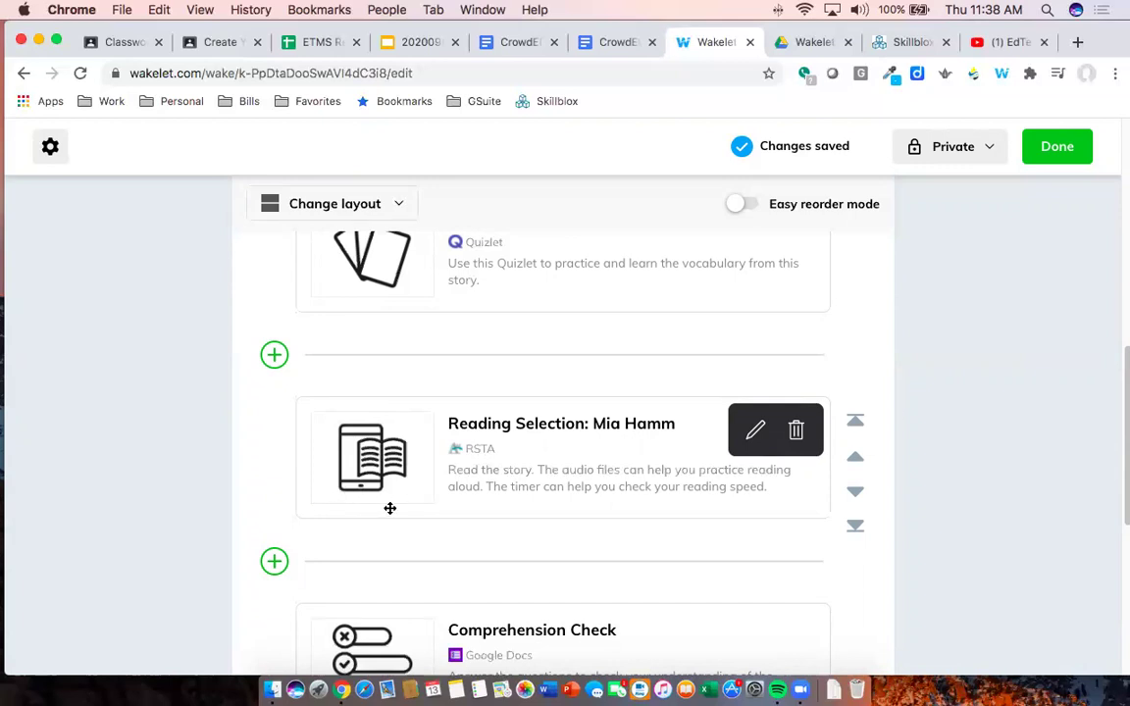
{"action": "scroll", "coordinate": [966, 429], "scroll_direction": "down", "scroll_amount": 5}
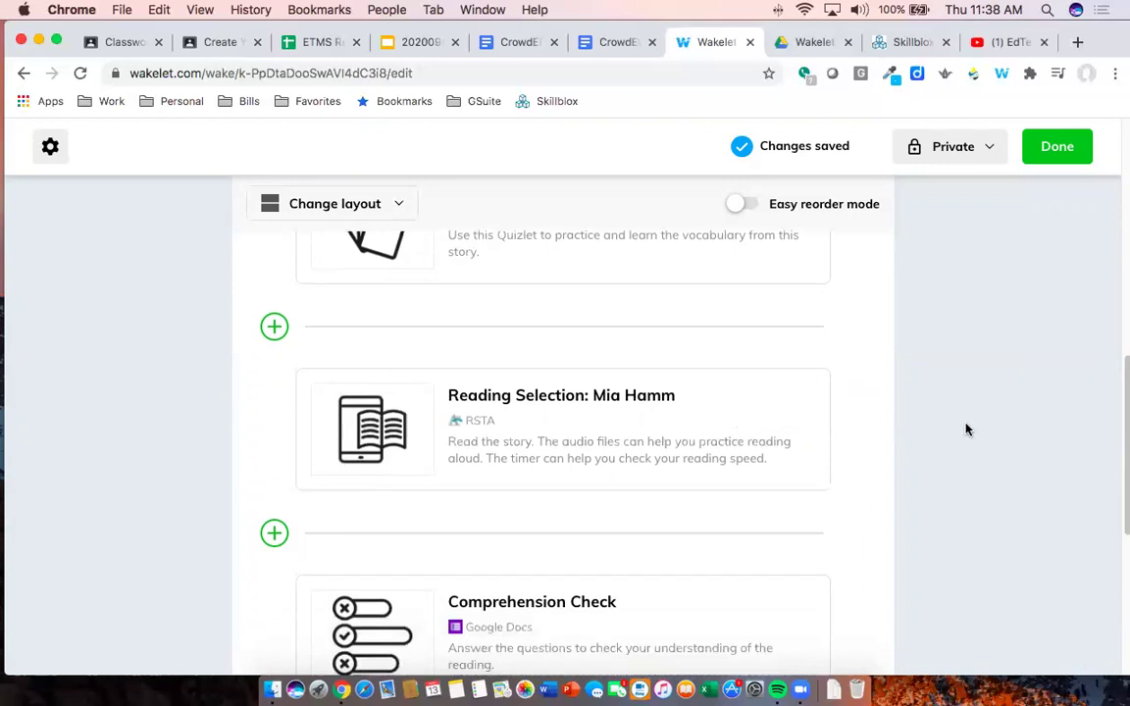
{"action": "scroll", "coordinate": [355, 414], "scroll_direction": "up", "scroll_amount": 10}
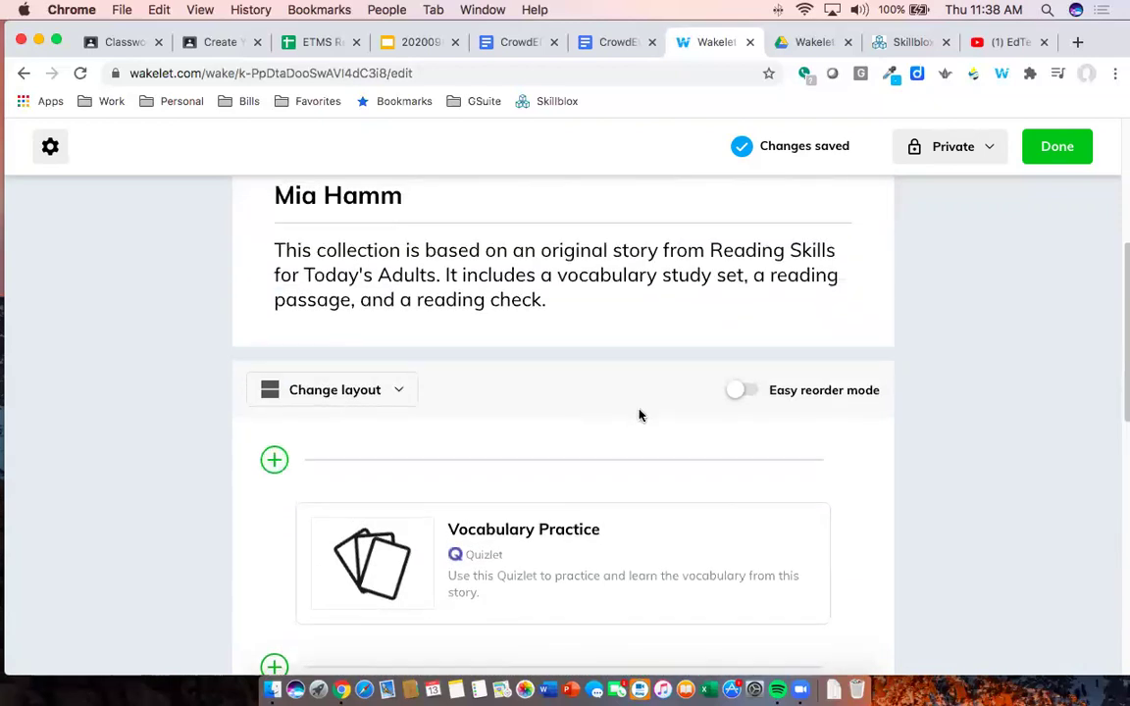
{"action": "scroll", "coordinate": [638, 412], "scroll_direction": "up", "scroll_amount": 4}
{"action": "scroll", "coordinate": [637, 410], "scroll_direction": "down", "scroll_amount": 4}
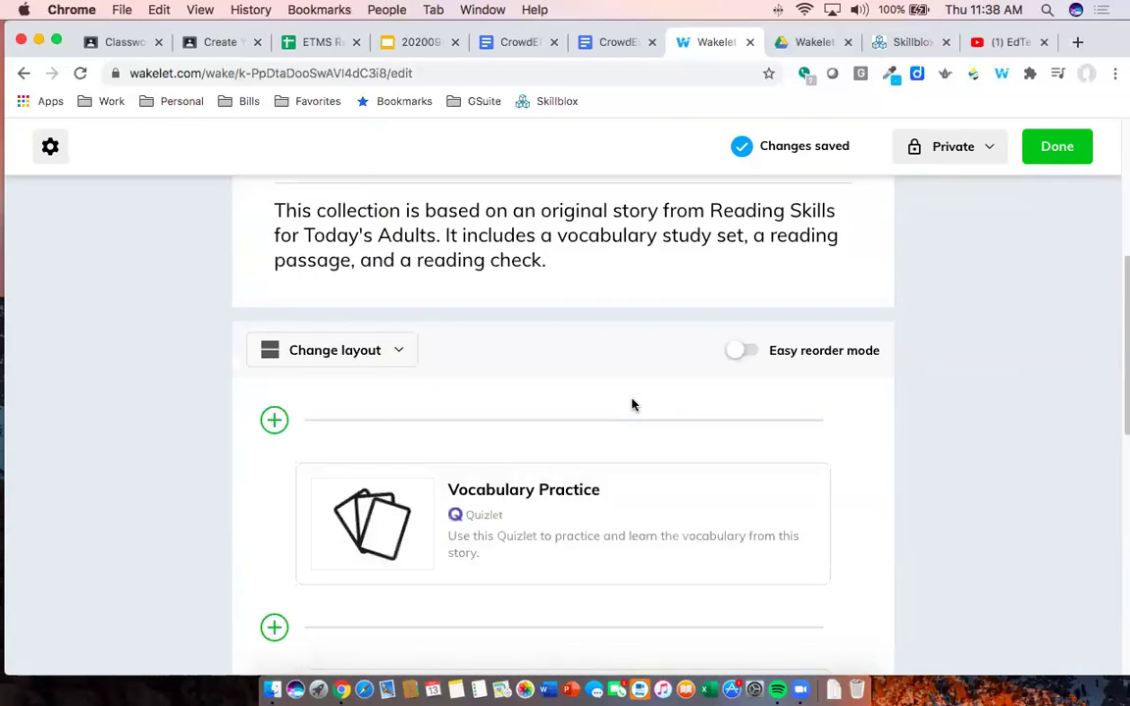
Leave edit mode and open the Mia Hamm collection's Change Visibility settings
{"action": "left_click", "coordinate": [1059, 146]}
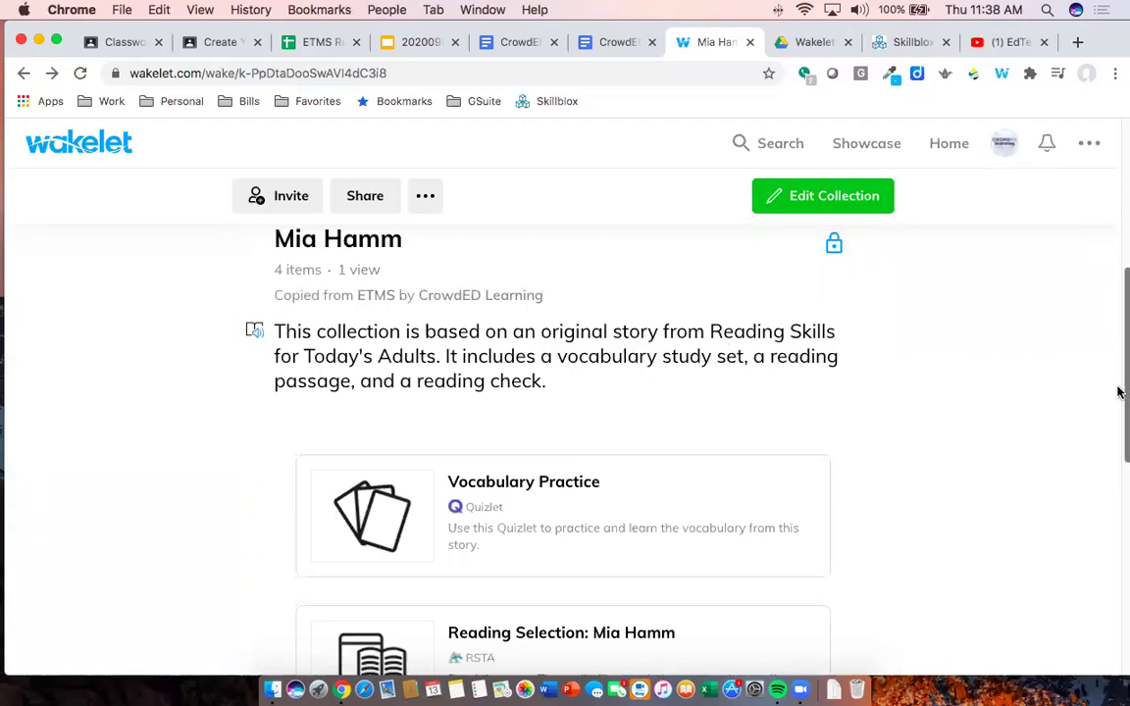
{"action": "scroll", "coordinate": [1104, 361], "scroll_direction": "up", "scroll_amount": 5}
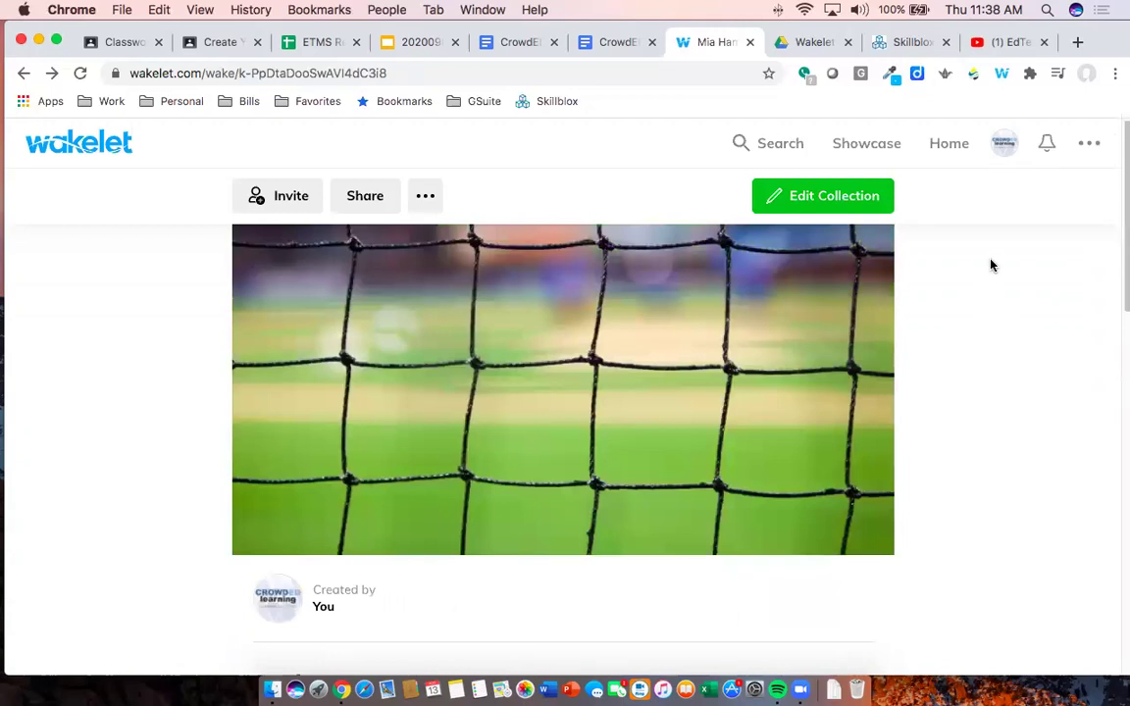
{"action": "left_click", "coordinate": [424, 198]}
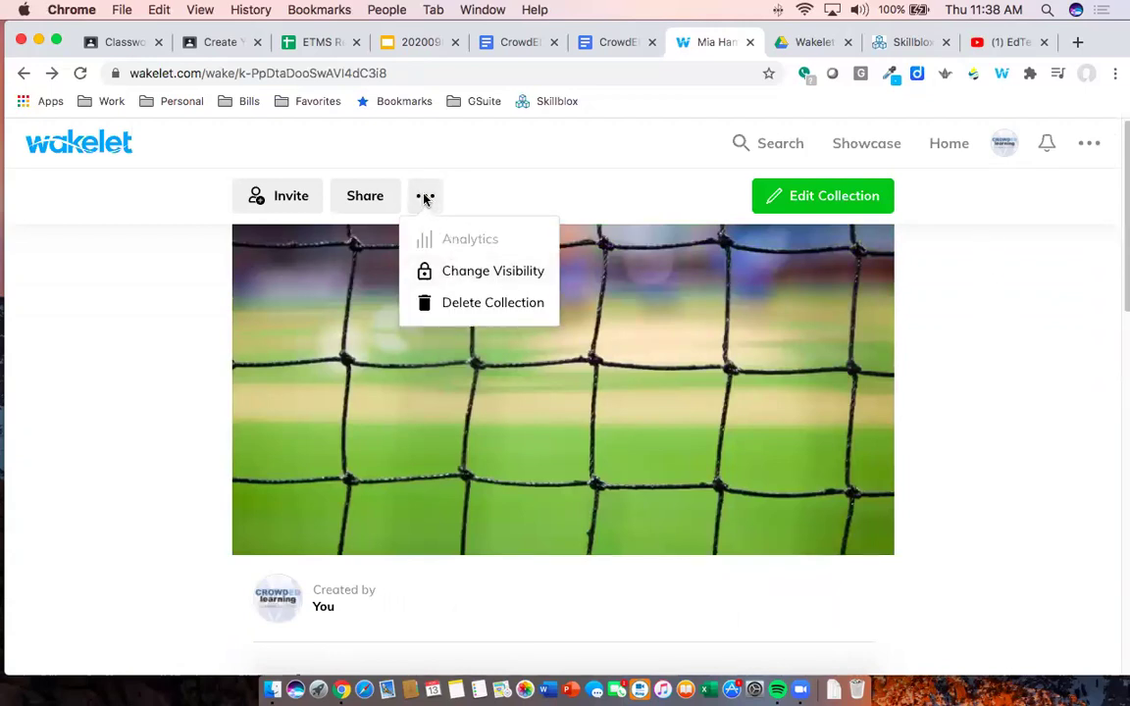
{"action": "left_click", "coordinate": [355, 199]}
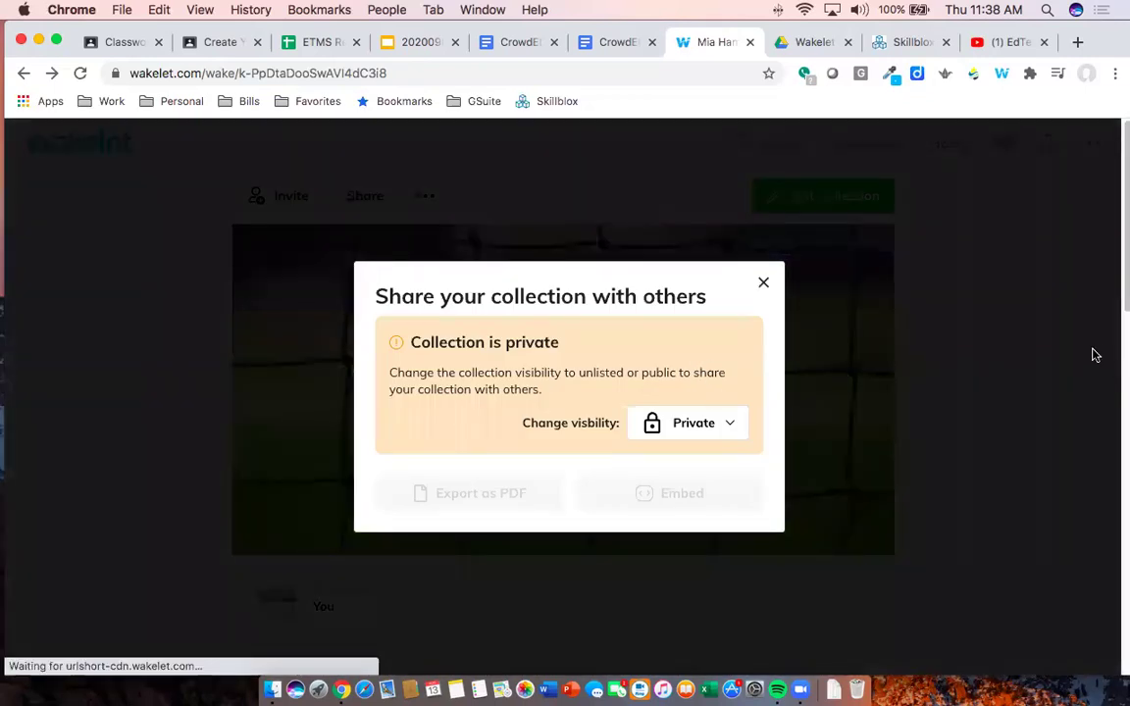
Change the Mia Hamm collection's visibility from Private to Public and close the share dialog
{"action": "left_click", "coordinate": [728, 425]}
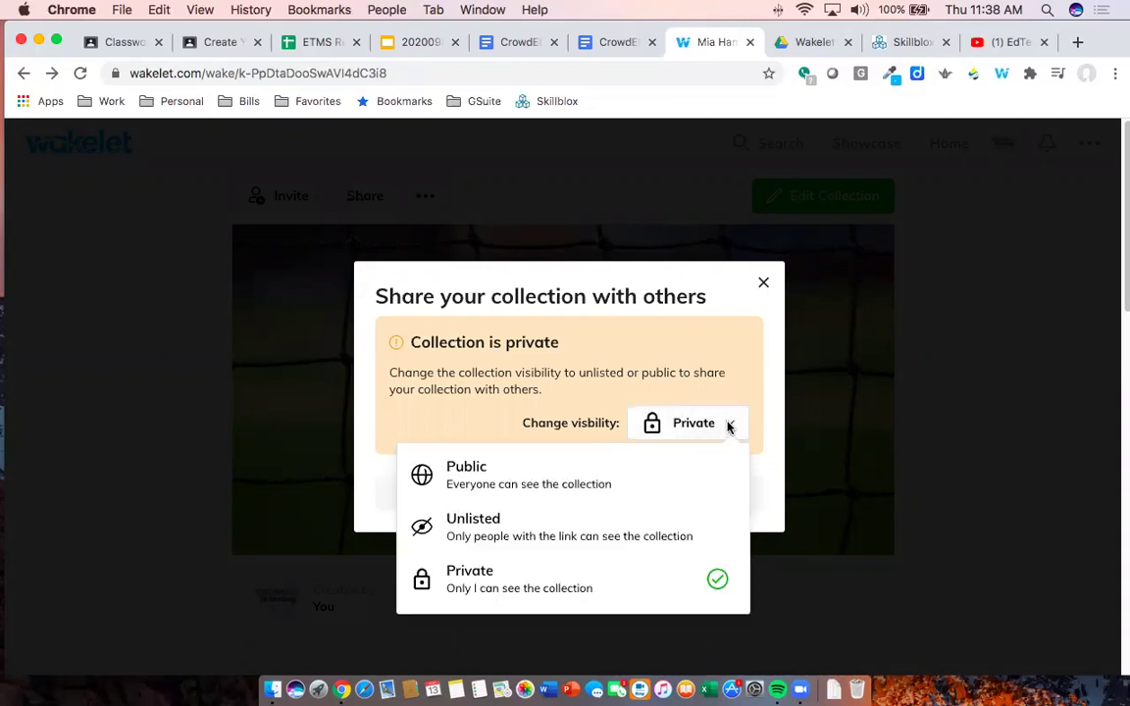
{"action": "left_click", "coordinate": [594, 477]}
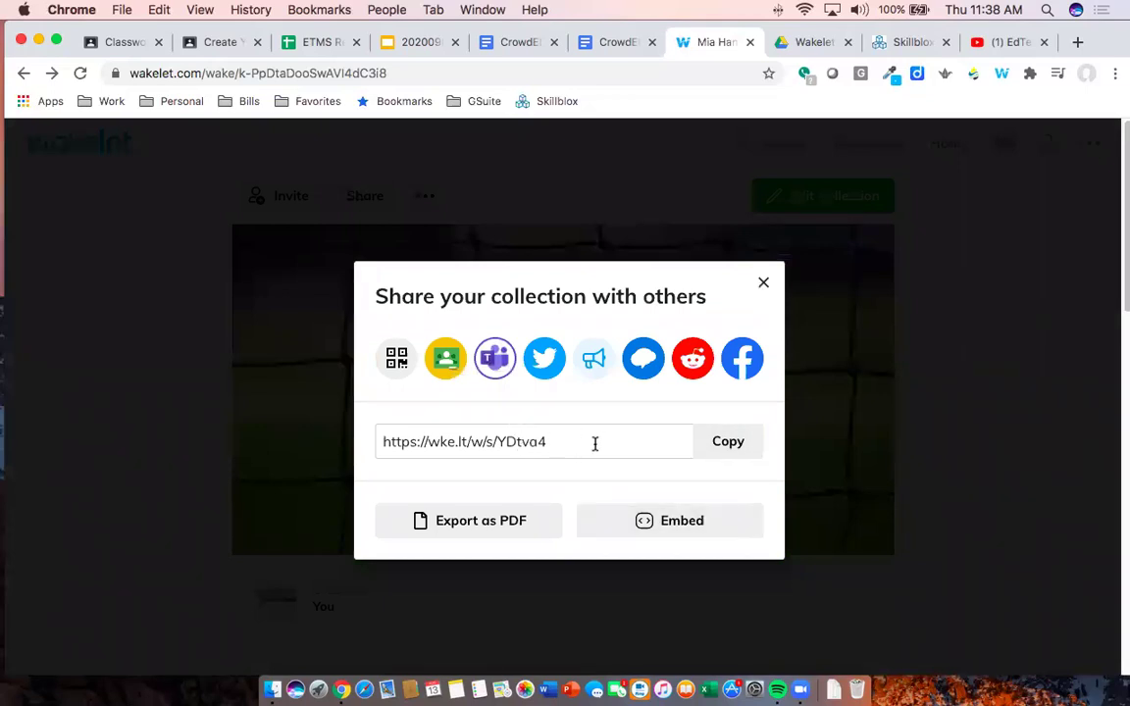
{"action": "left_click", "coordinate": [762, 283]}
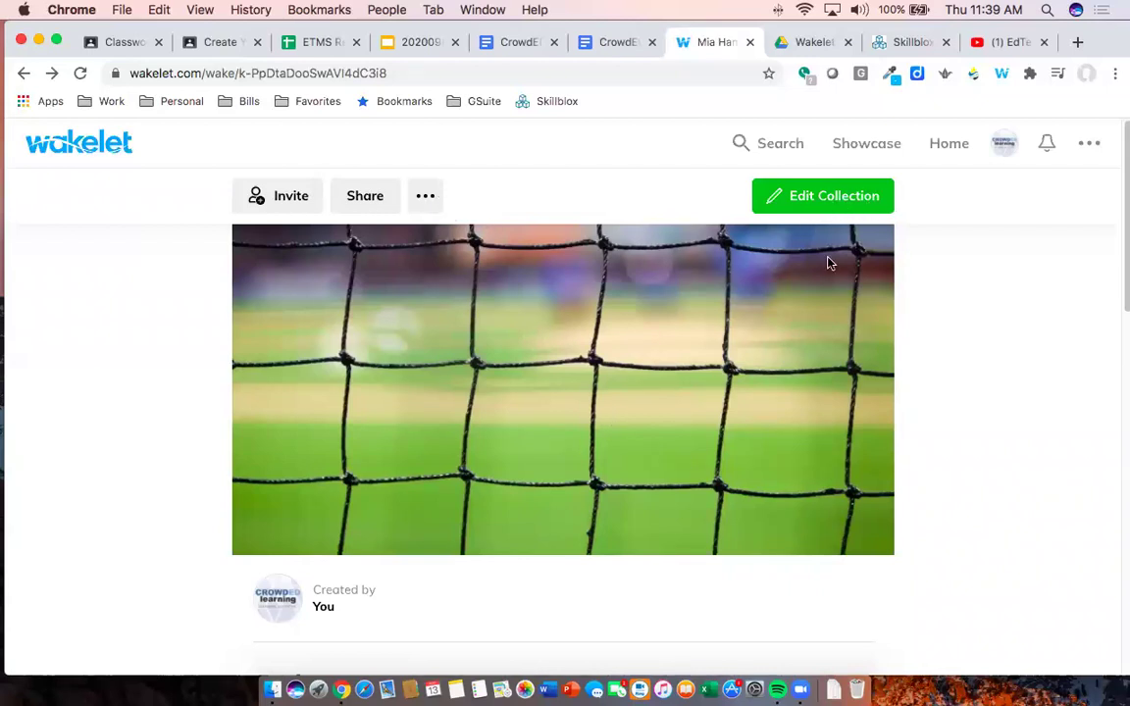
Turn on Copy collection in the Mia Hamm collection settings and finish editing with Done
{"action": "left_click", "coordinate": [822, 198]}
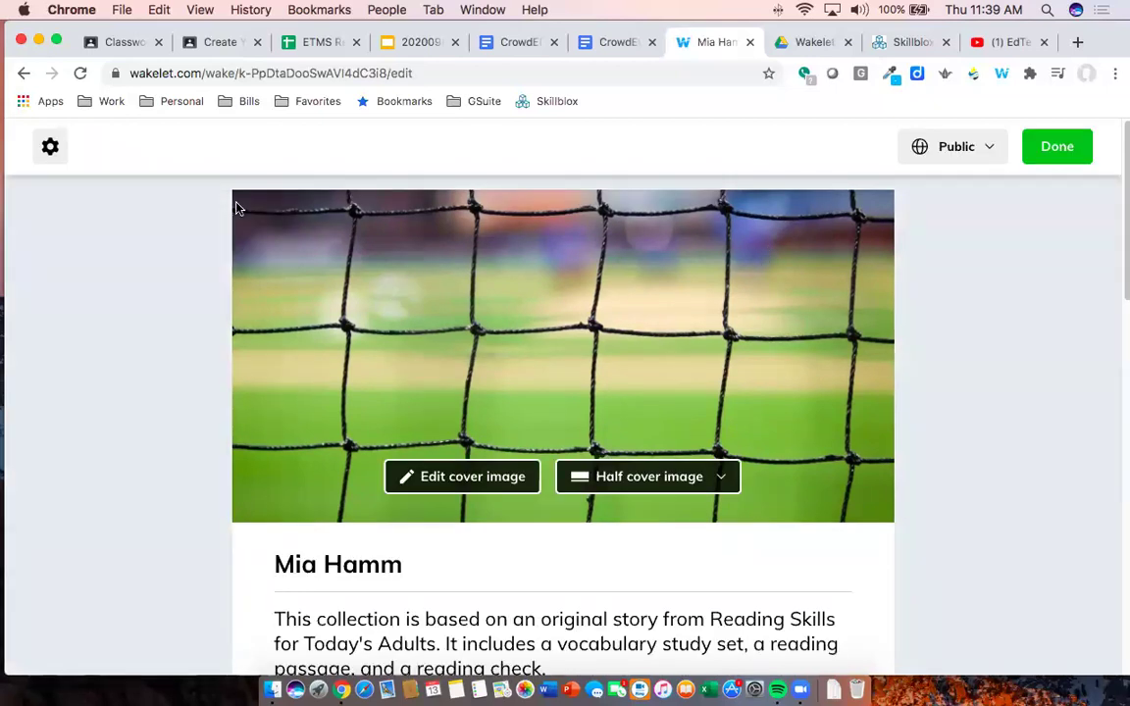
{"action": "left_click", "coordinate": [50, 146]}
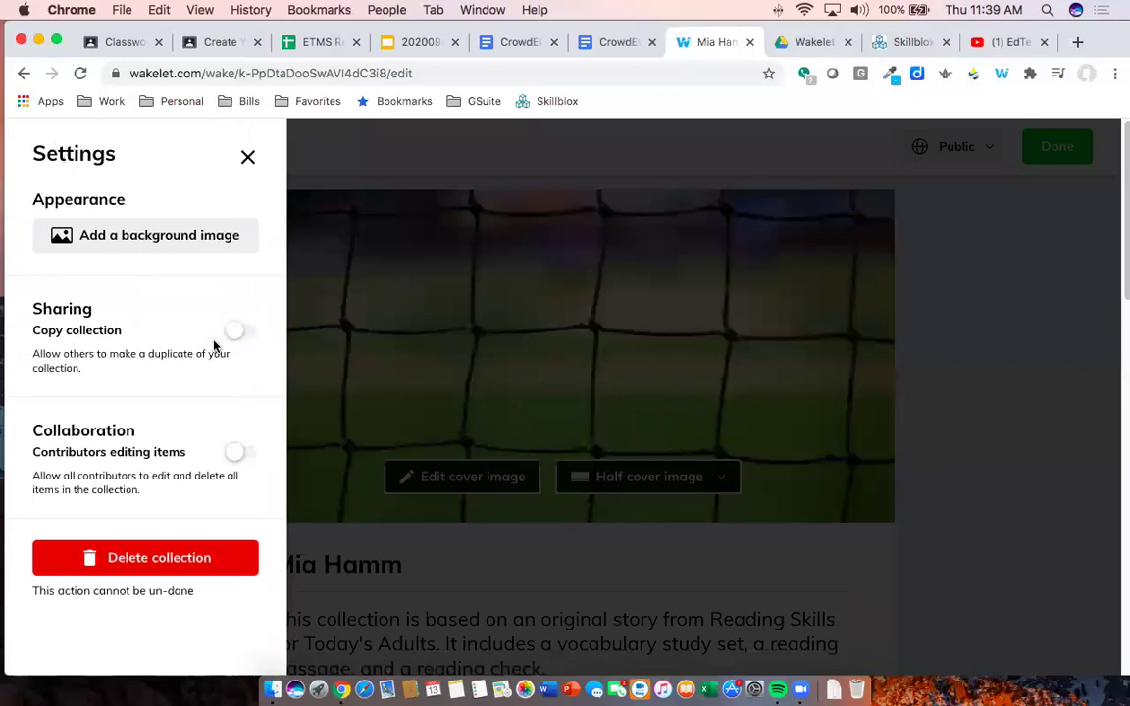
{"action": "left_click", "coordinate": [248, 339]}
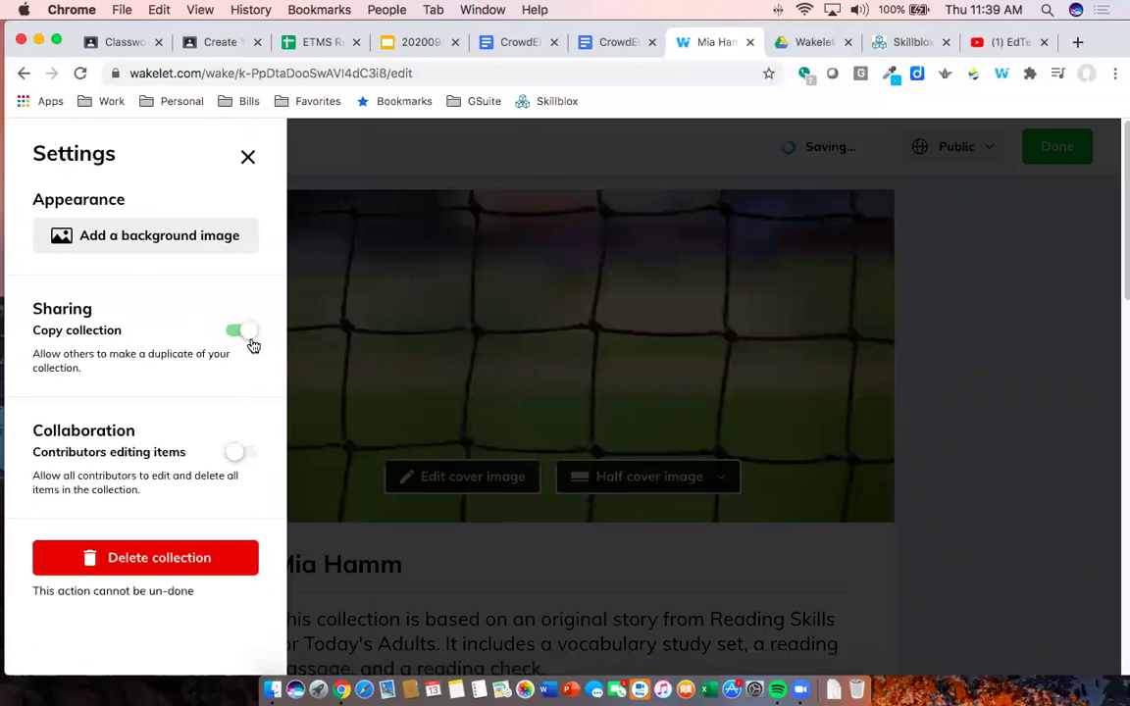
{"action": "left_click", "coordinate": [247, 158]}
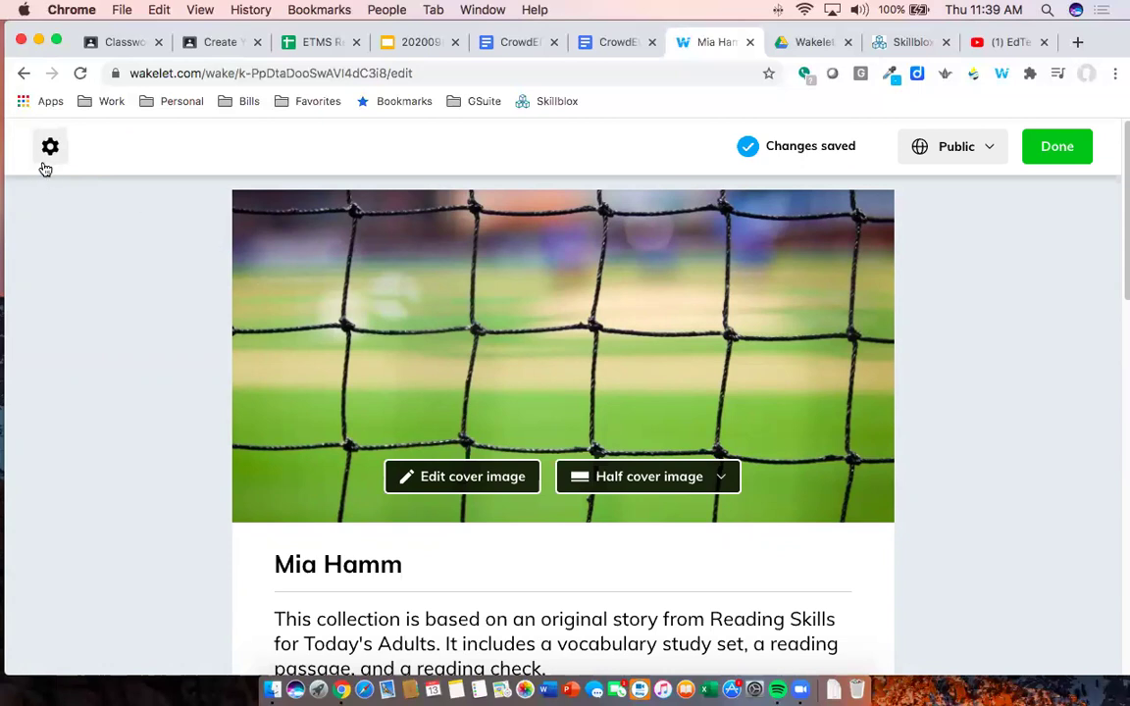
{"action": "left_click", "coordinate": [1062, 146]}
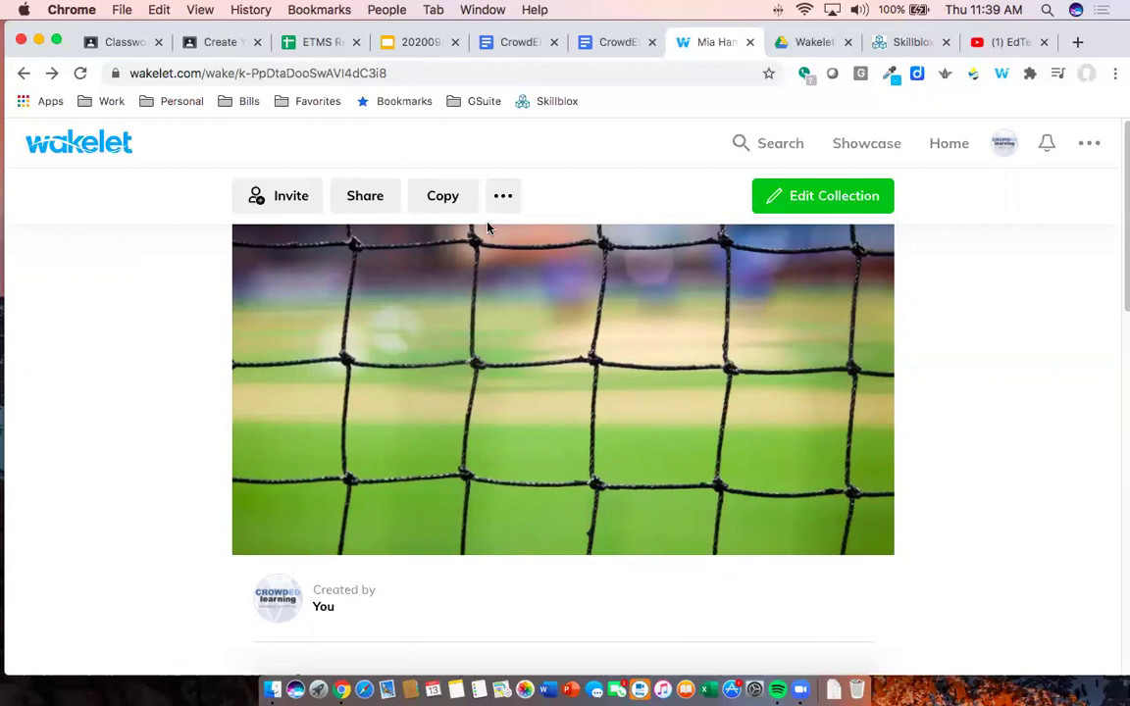
Check the ETMS tracker sheet, then open Mia Hamm's share panel showing the wke.lt/w/s/YDtva4 link
{"action": "left_click", "coordinate": [285, 38]}
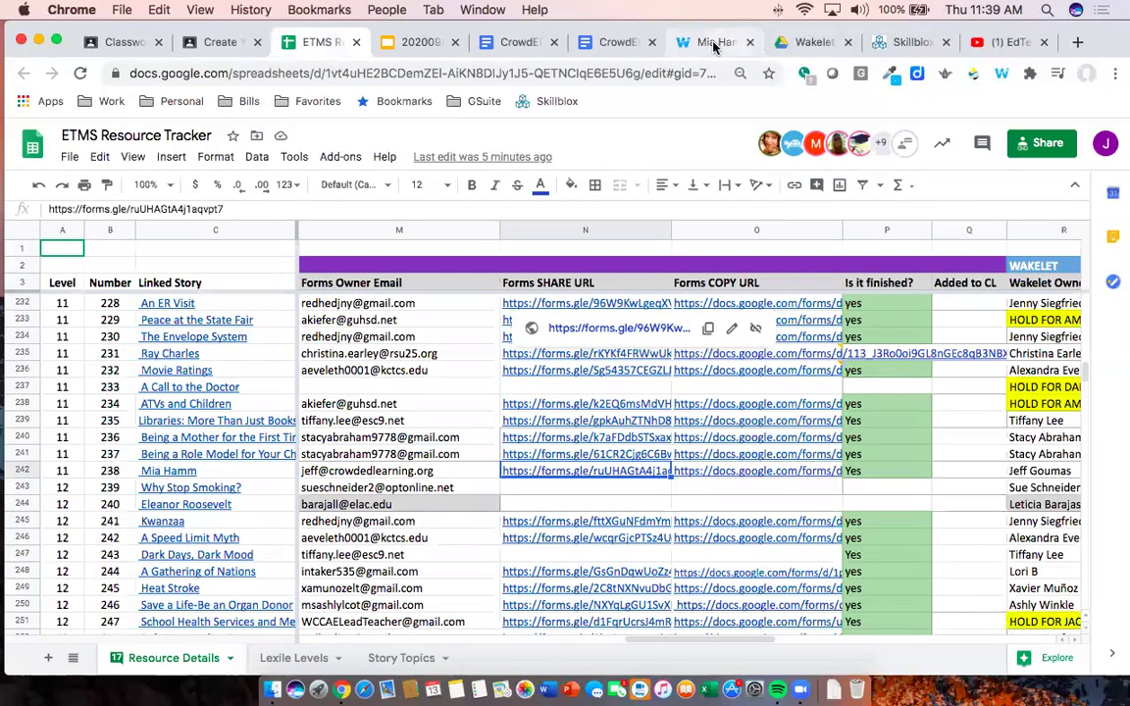
{"action": "left_click", "coordinate": [715, 43]}
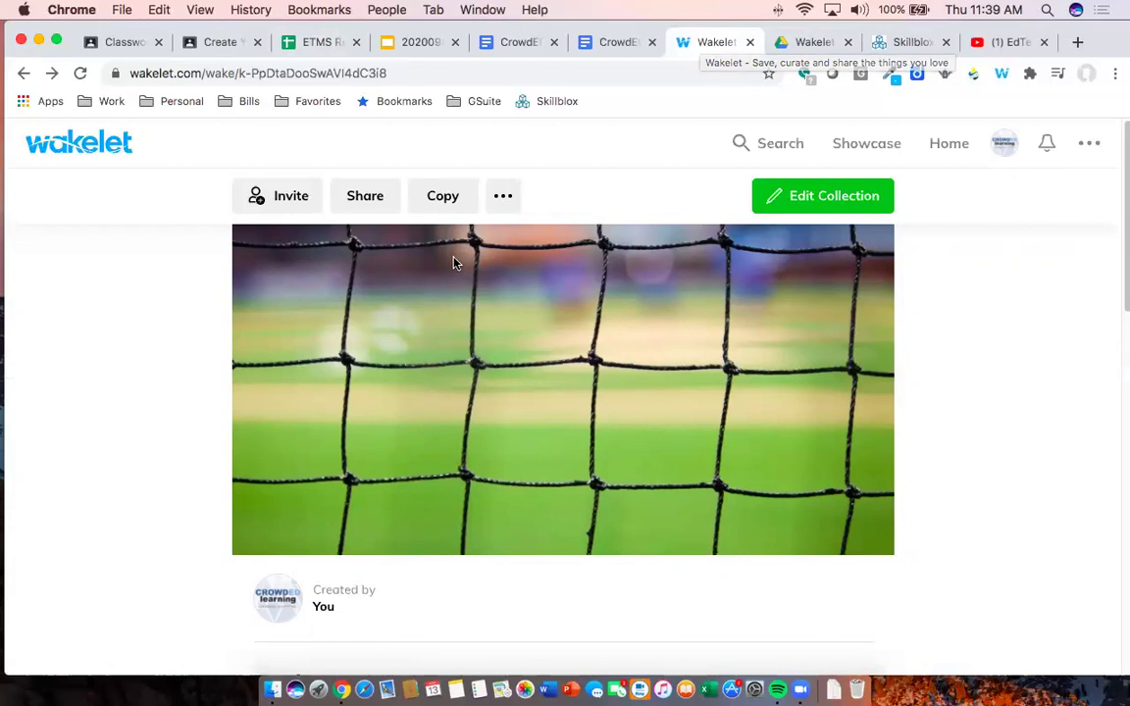
{"action": "scroll", "coordinate": [490, 304], "scroll_direction": "down", "scroll_amount": 3}
{"action": "scroll", "coordinate": [534, 336], "scroll_direction": "up", "scroll_amount": 3}
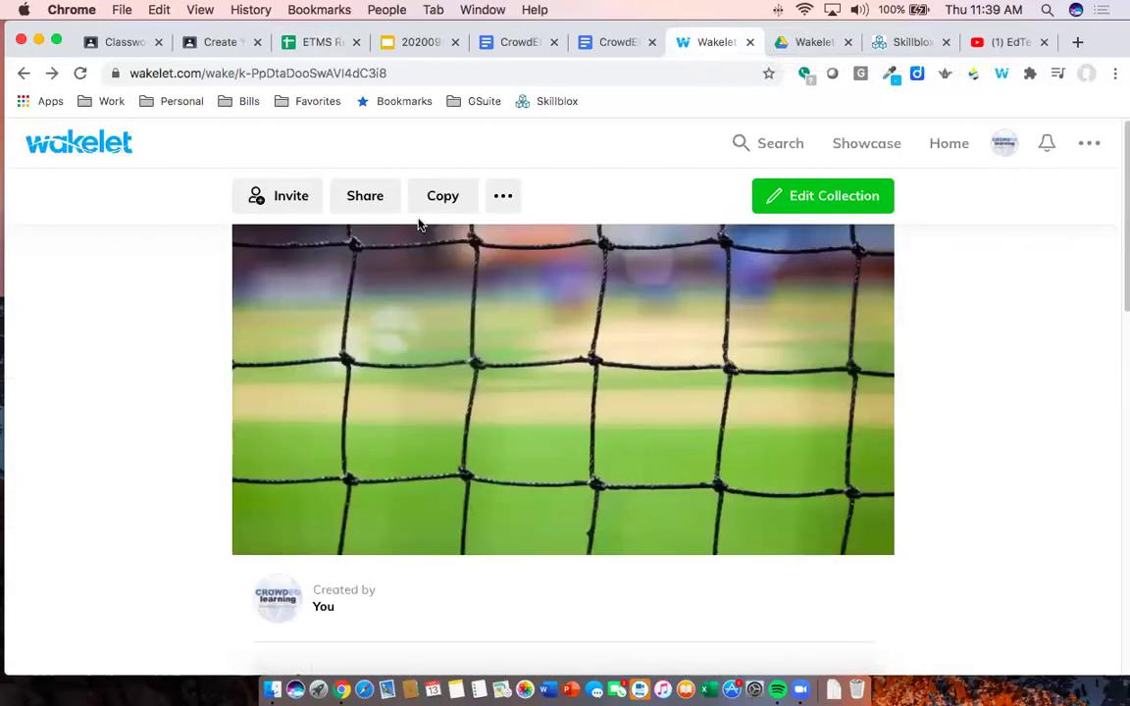
{"action": "left_click", "coordinate": [373, 203]}
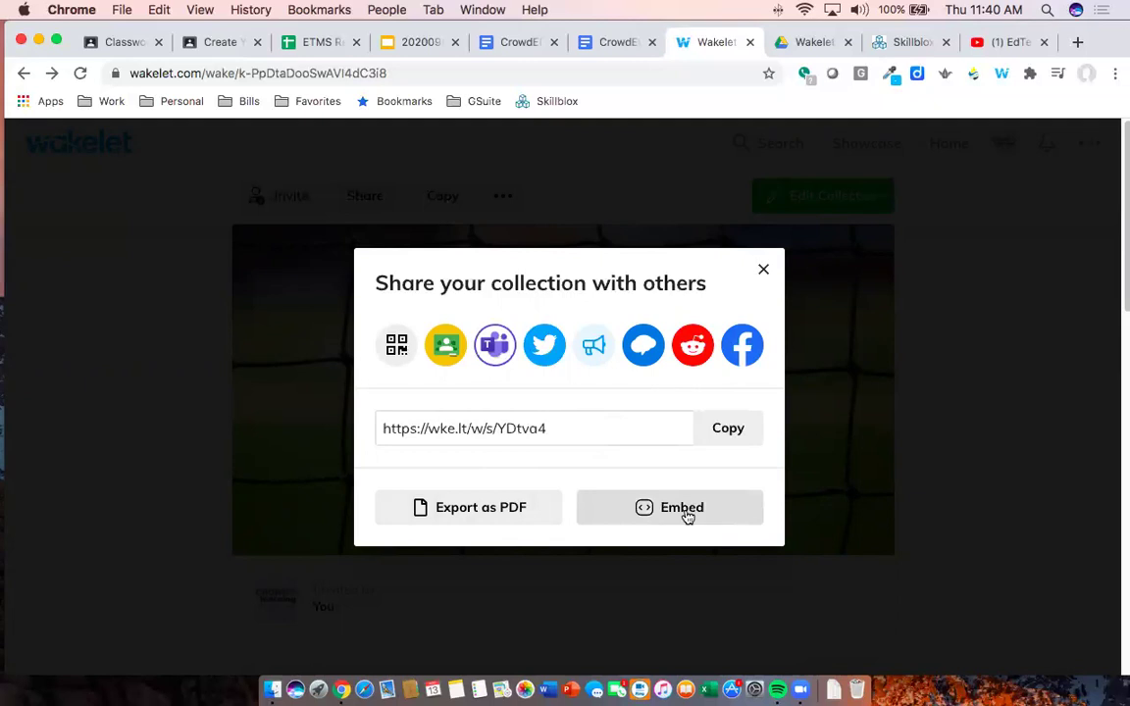
View the Mia Hamm collection's QR code full-size, copy the QR image, and close the dialog
{"action": "left_click", "coordinate": [396, 347]}
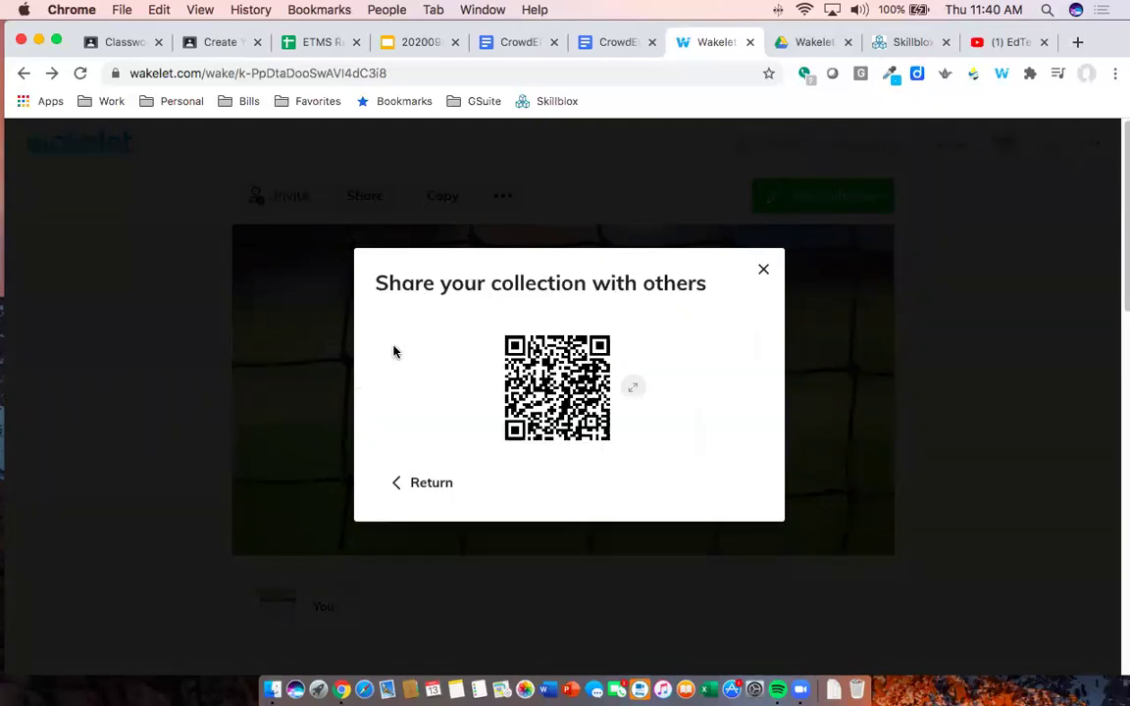
{"action": "left_click", "coordinate": [634, 390]}
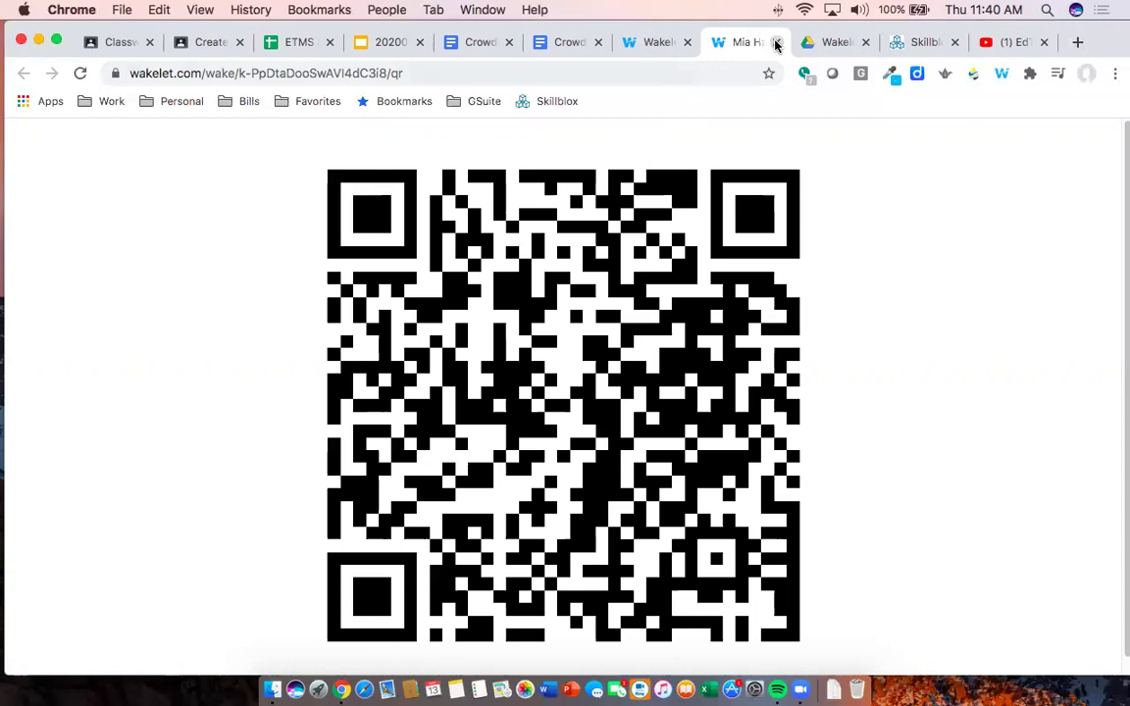
{"action": "left_click", "coordinate": [776, 44]}
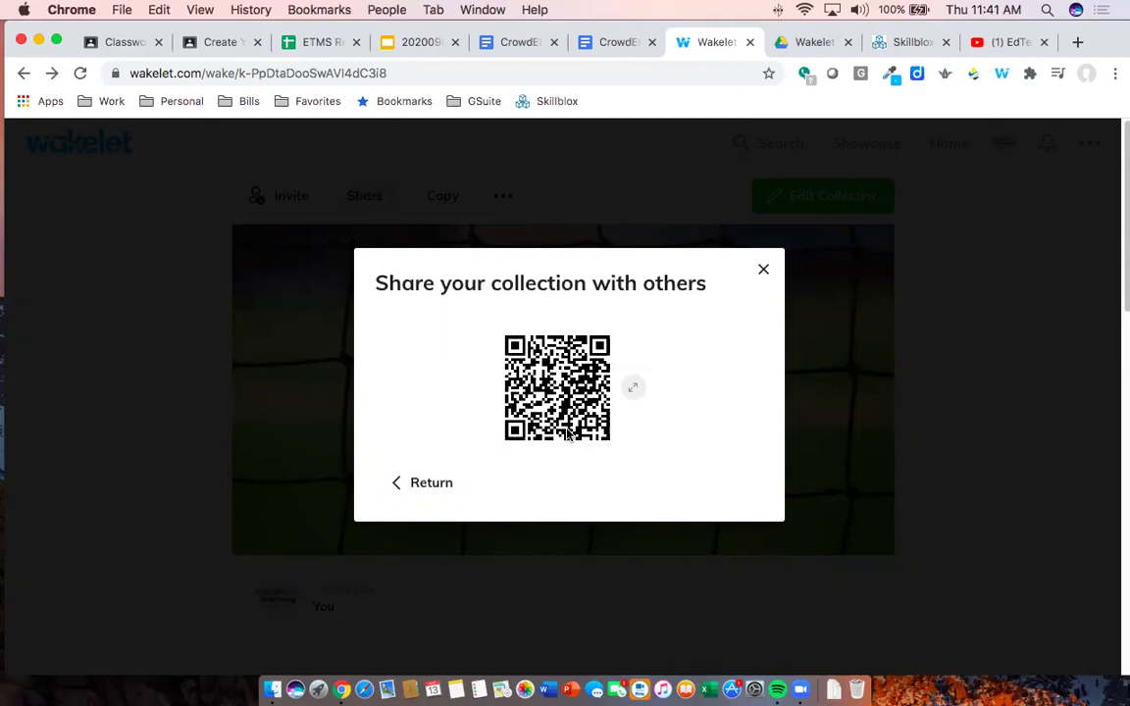
{"action": "right_click", "coordinate": [567, 374]}
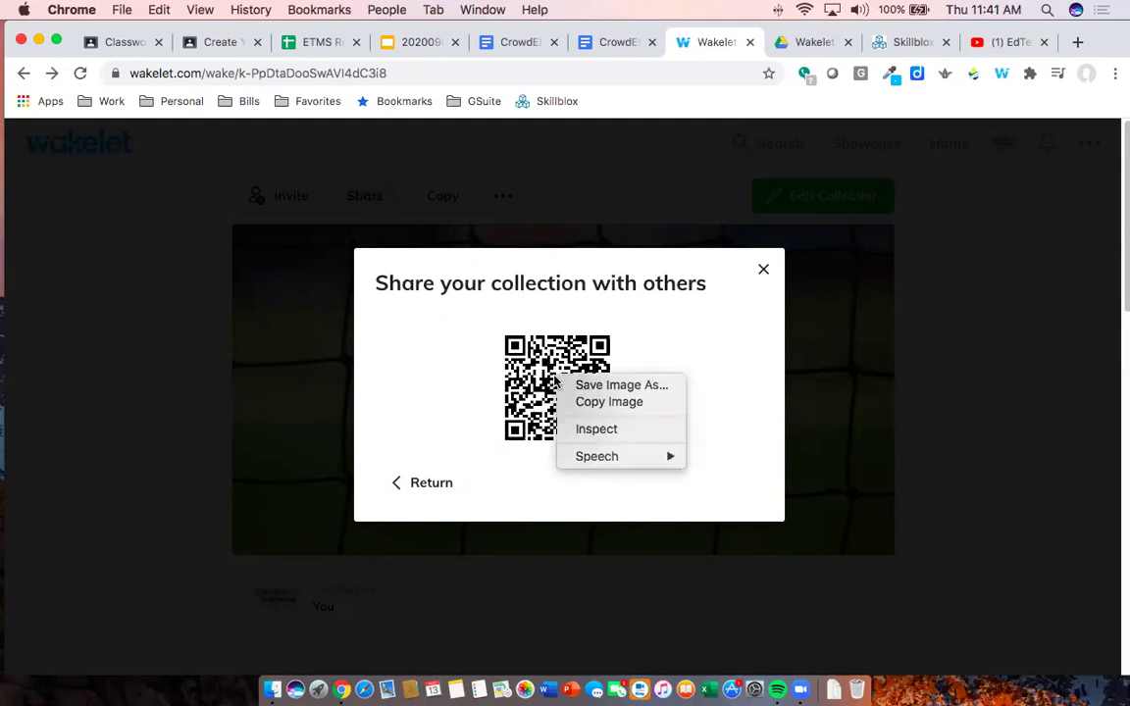
{"action": "left_click", "coordinate": [589, 400]}
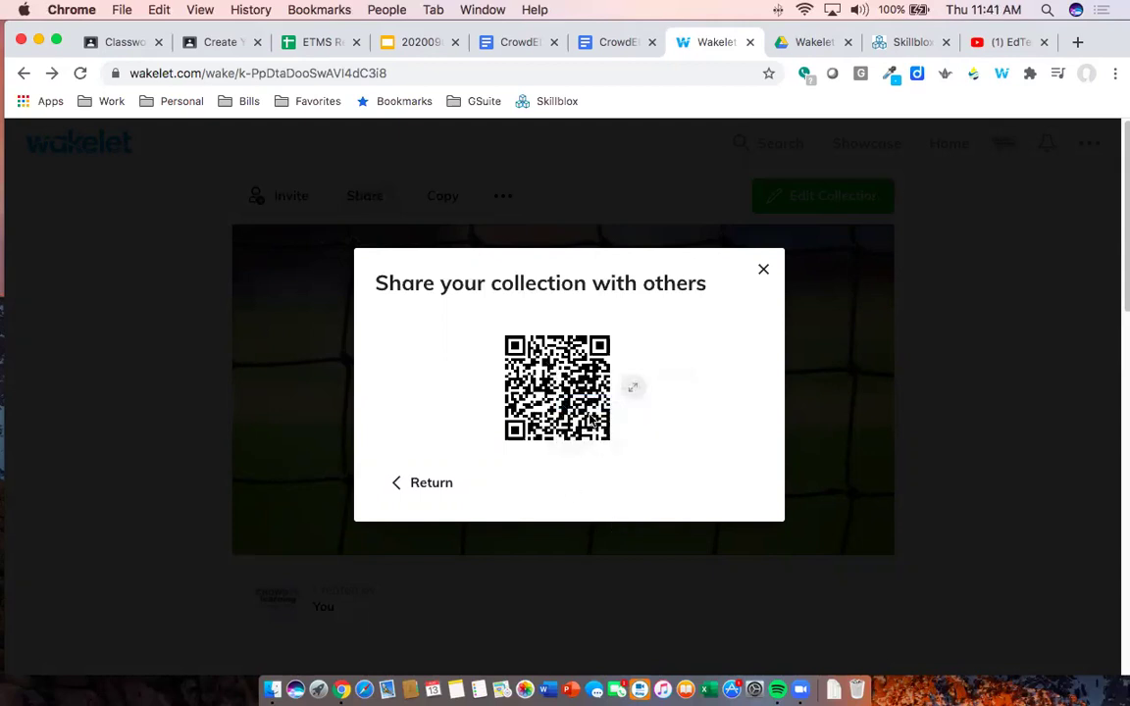
{"action": "left_click", "coordinate": [764, 270]}
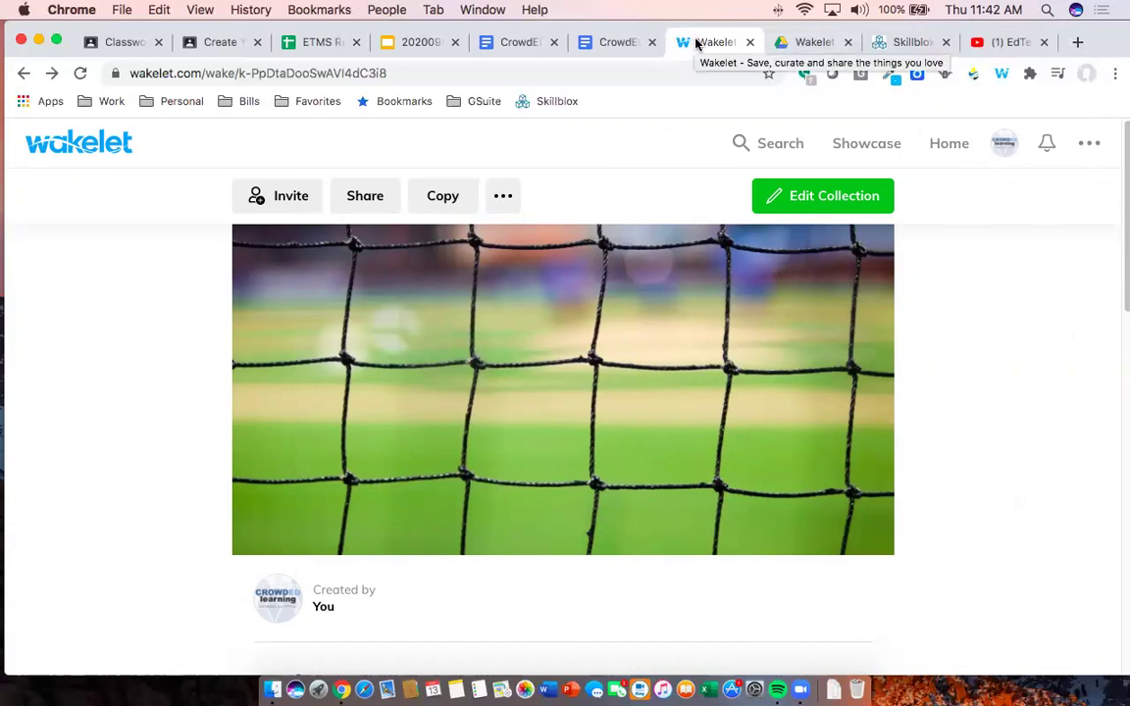
Review the Create Your Wakelets!!!! assignment in Classroom, then bring up the 202009811_Wakelet Training deck
{"action": "left_click", "coordinate": [206, 42]}
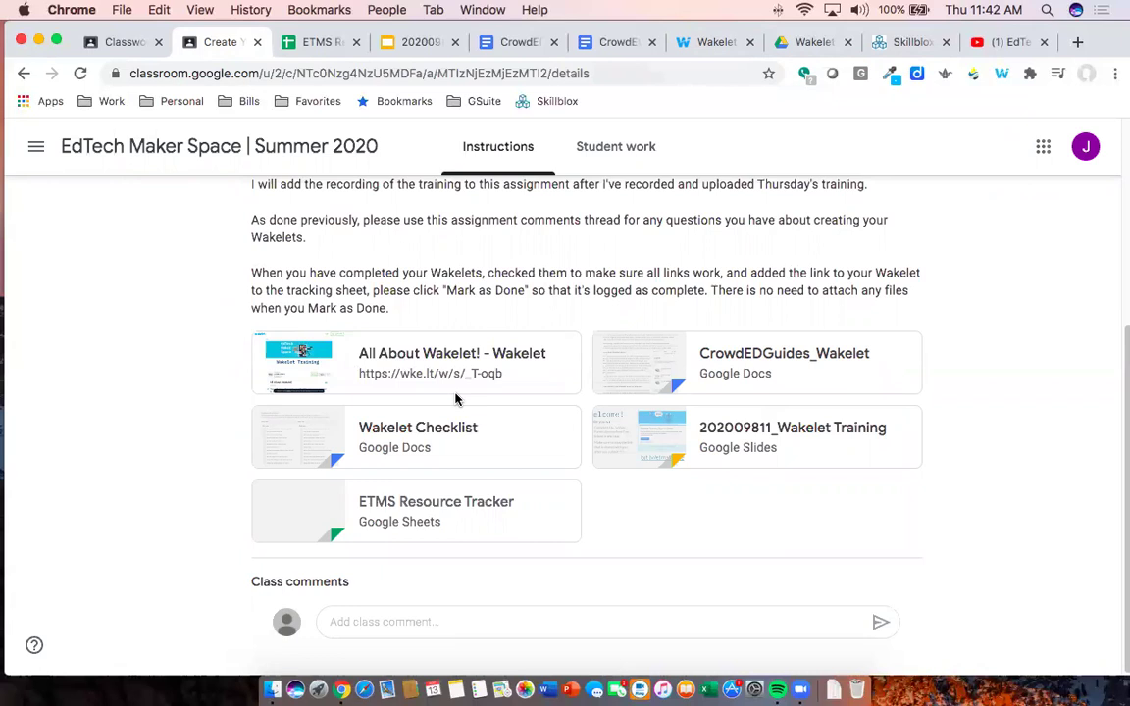
{"action": "scroll", "coordinate": [491, 390], "scroll_direction": "up", "scroll_amount": 5}
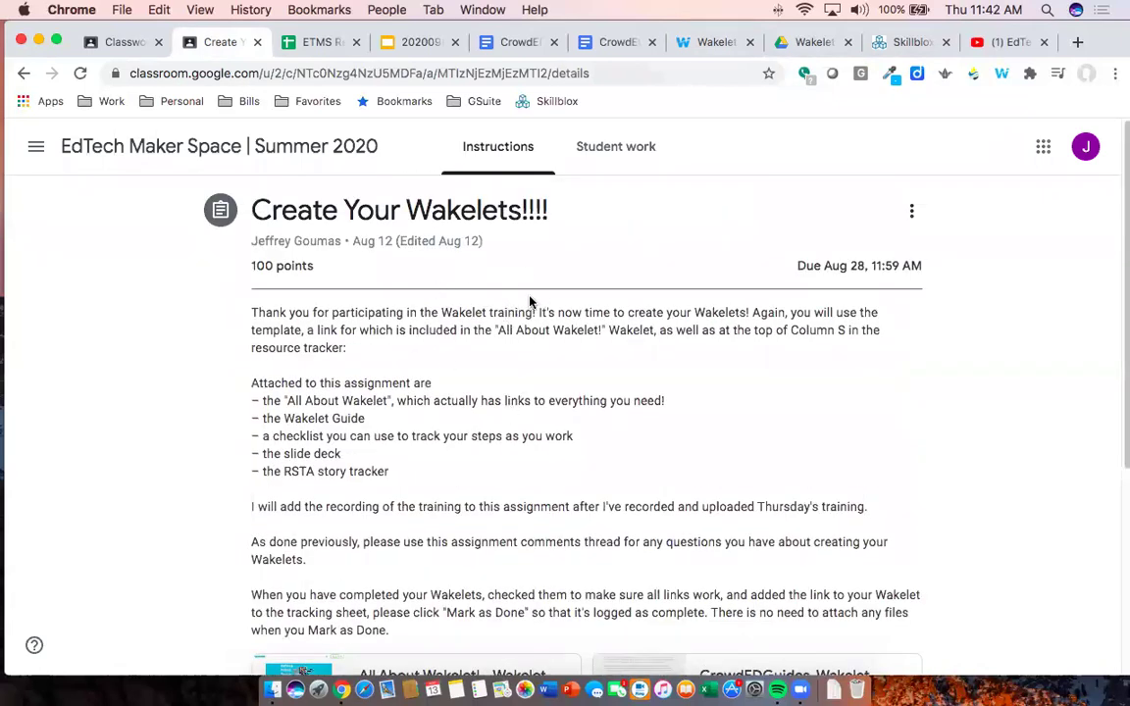
{"action": "scroll", "coordinate": [495, 324], "scroll_direction": "down", "scroll_amount": 5}
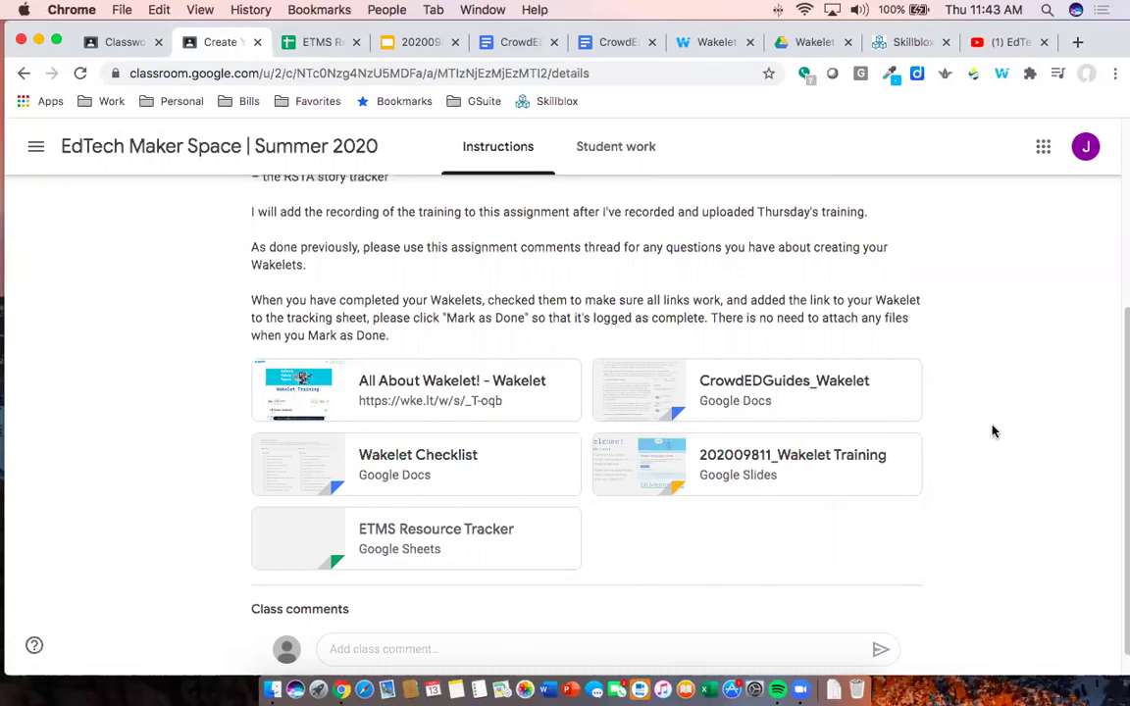
{"action": "left_click", "coordinate": [405, 44]}
{"action": "scroll", "coordinate": [118, 469], "scroll_direction": "down", "scroll_amount": 5}
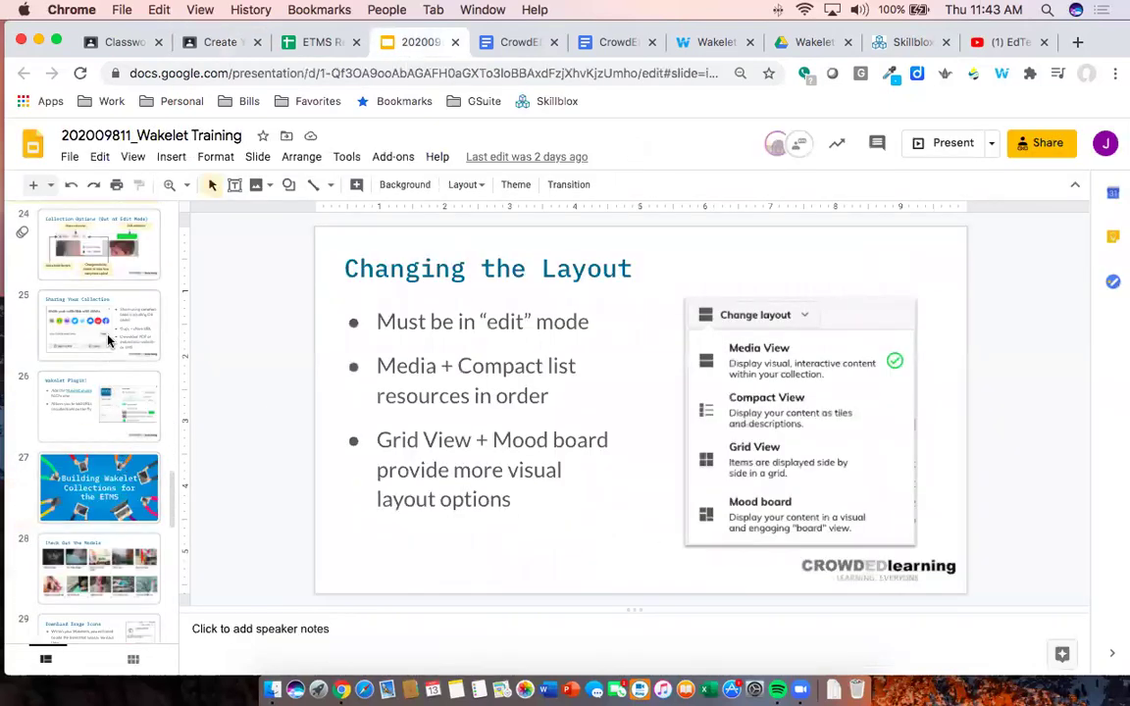
Look over the Sharing Your Collection and Collection Options slides, then return to the Wakelet page
{"action": "left_click", "coordinate": [108, 338]}
{"action": "left_click", "coordinate": [110, 259]}
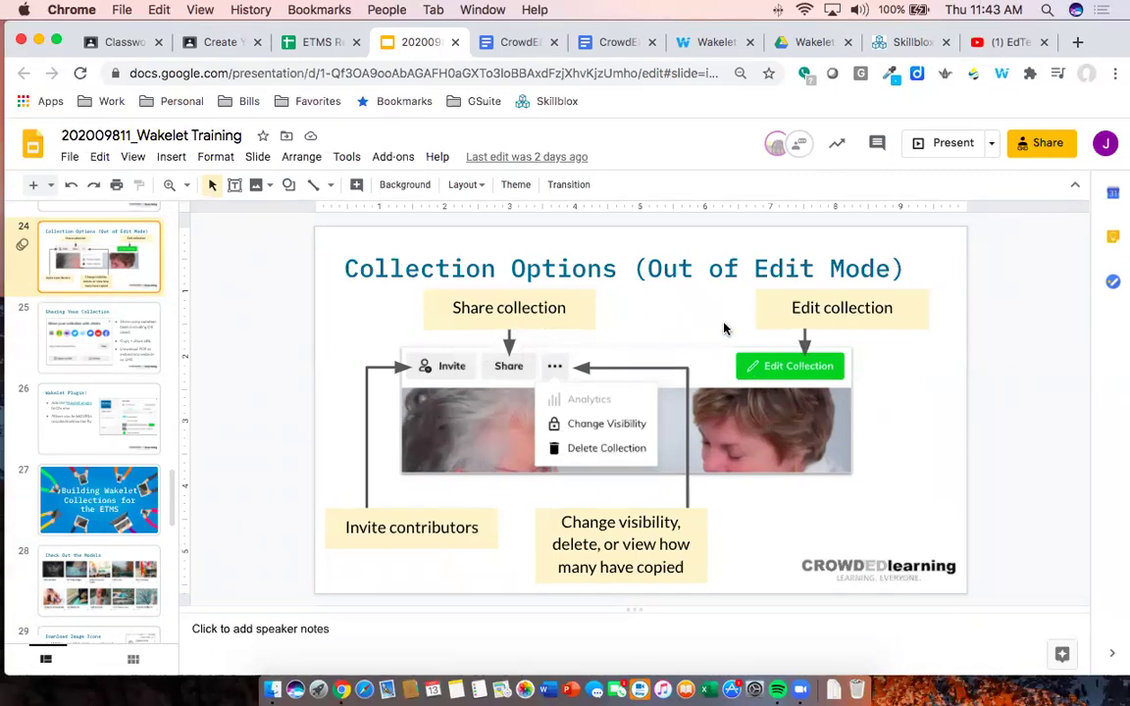
{"action": "left_click", "coordinate": [103, 351]}
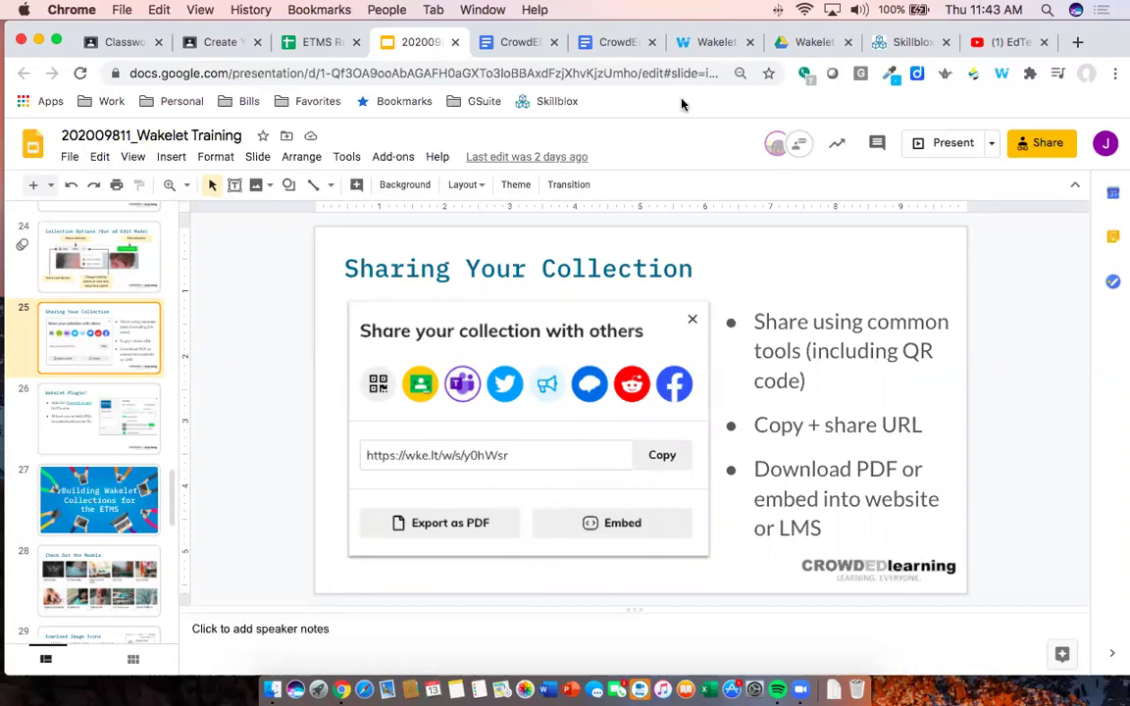
{"action": "left_click", "coordinate": [697, 42]}
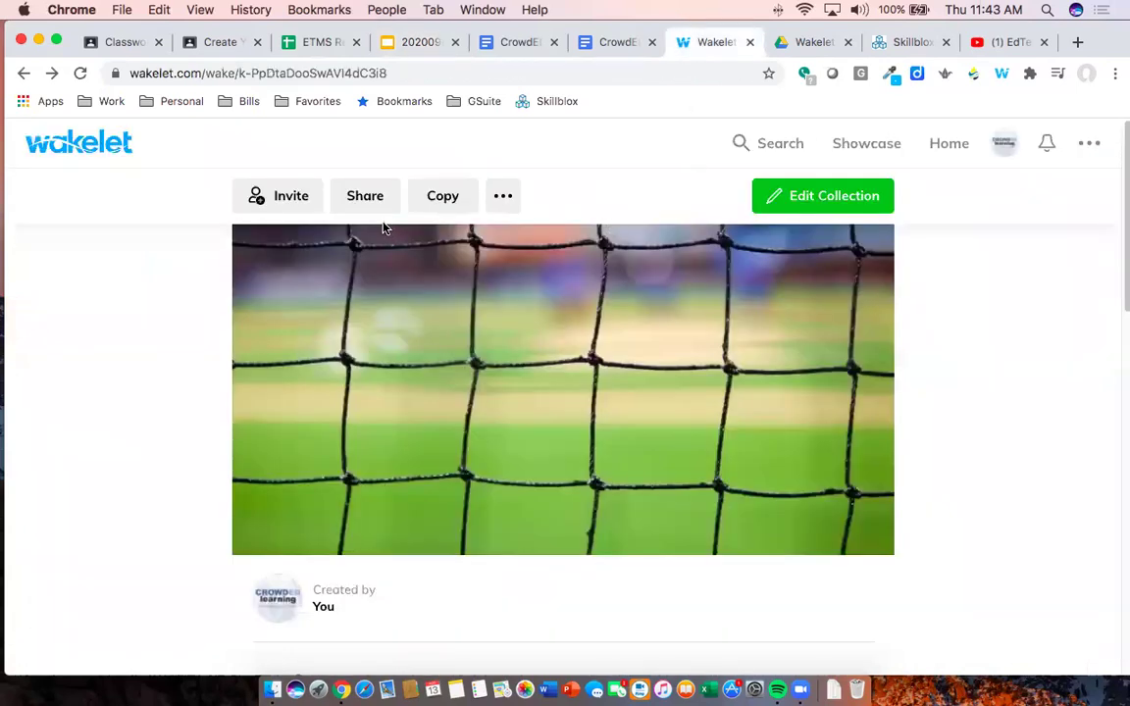
{"action": "left_click", "coordinate": [362, 201]}
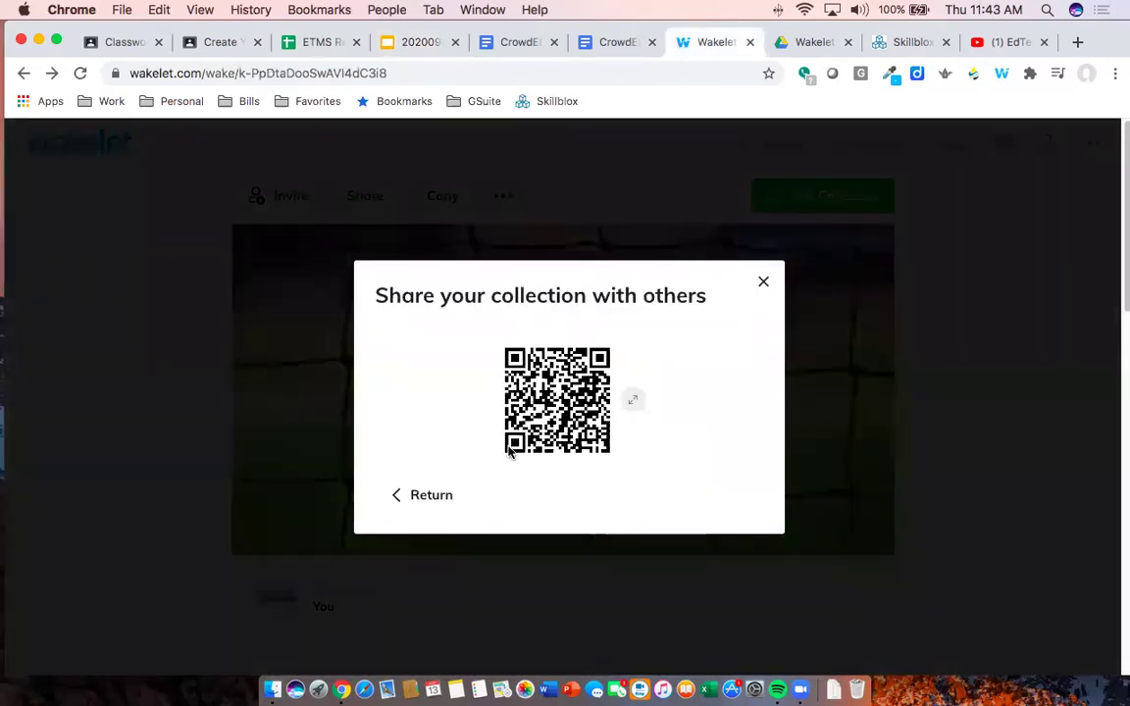
{"action": "left_click", "coordinate": [440, 495]}
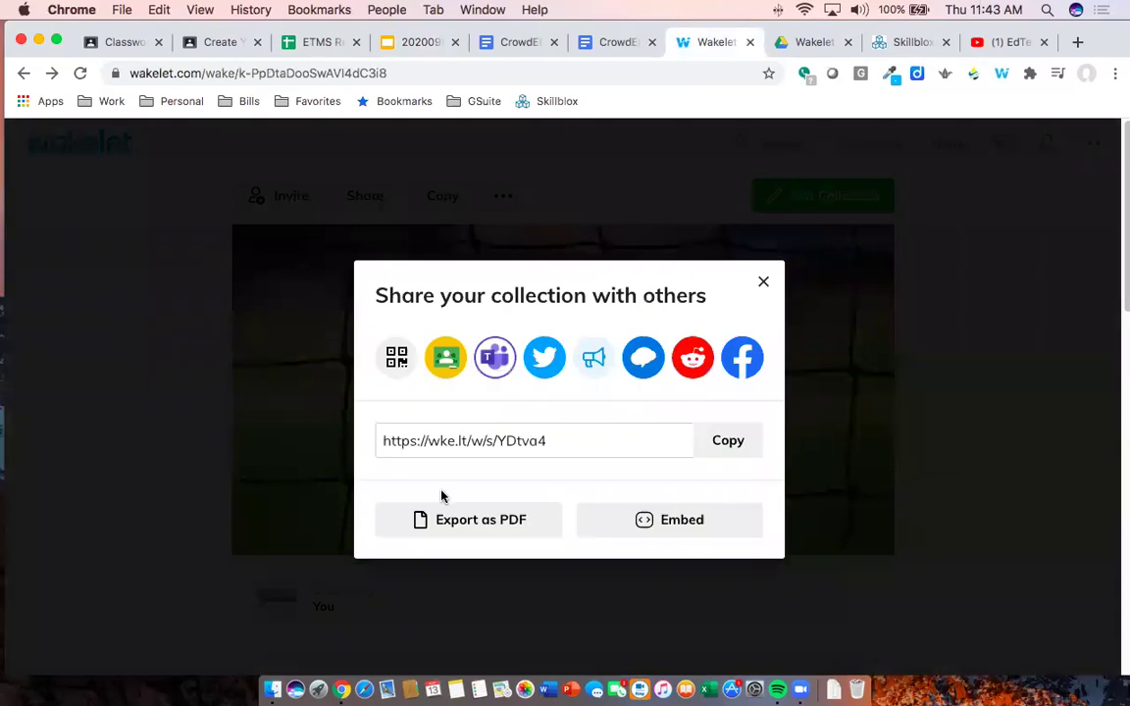
{"action": "left_click", "coordinate": [742, 442]}
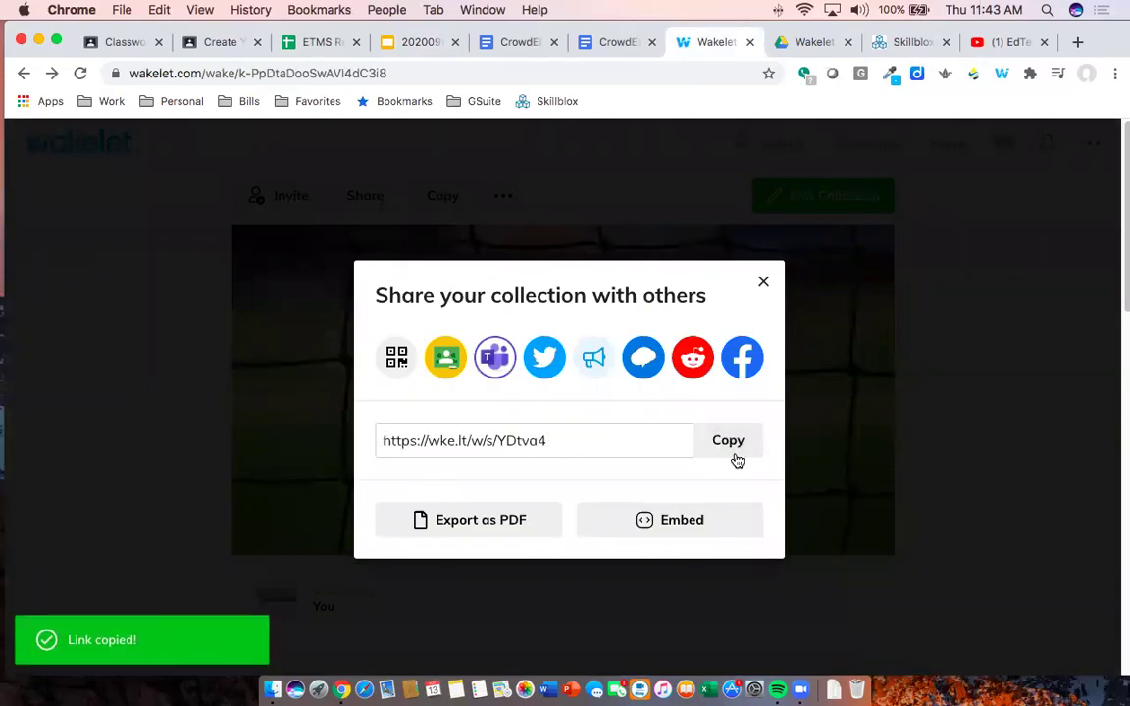
{"action": "left_click", "coordinate": [762, 282]}
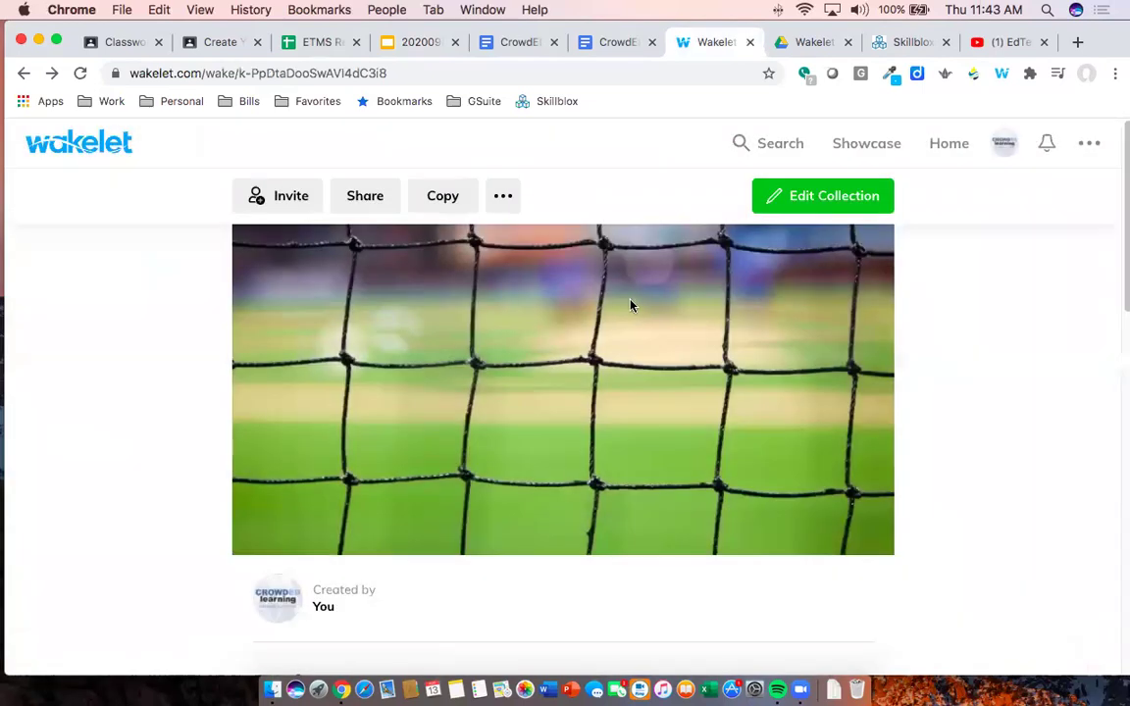
{"action": "left_click", "coordinate": [322, 40]}
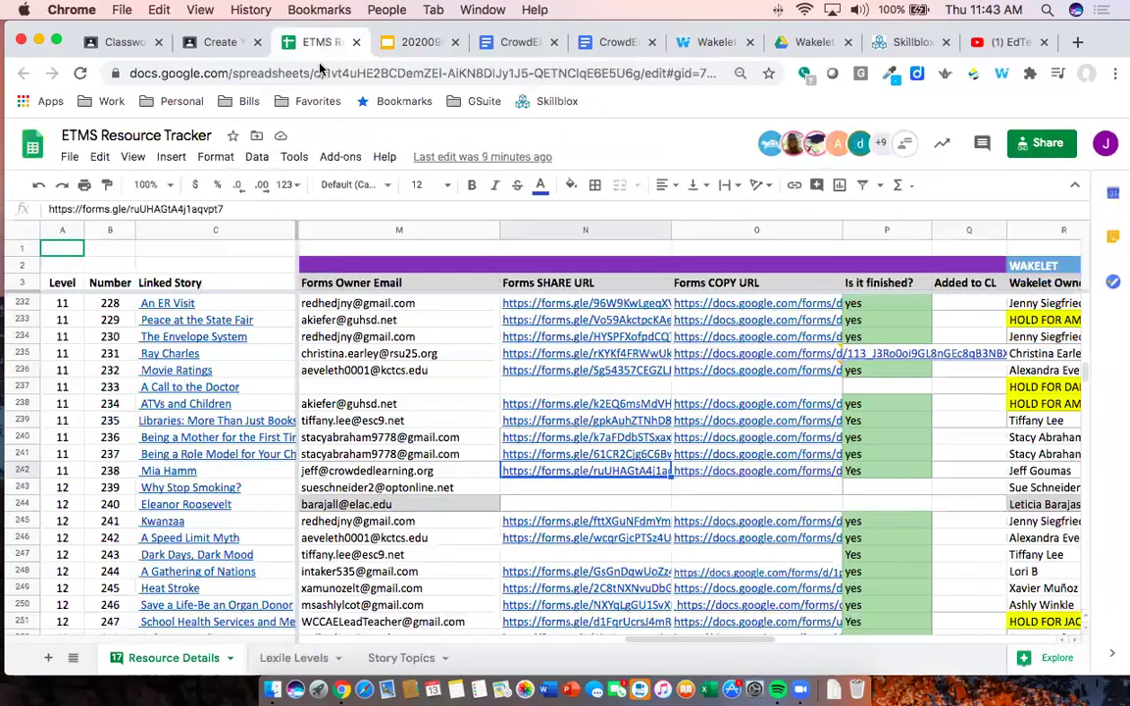
{"action": "key", "text": "Left"}
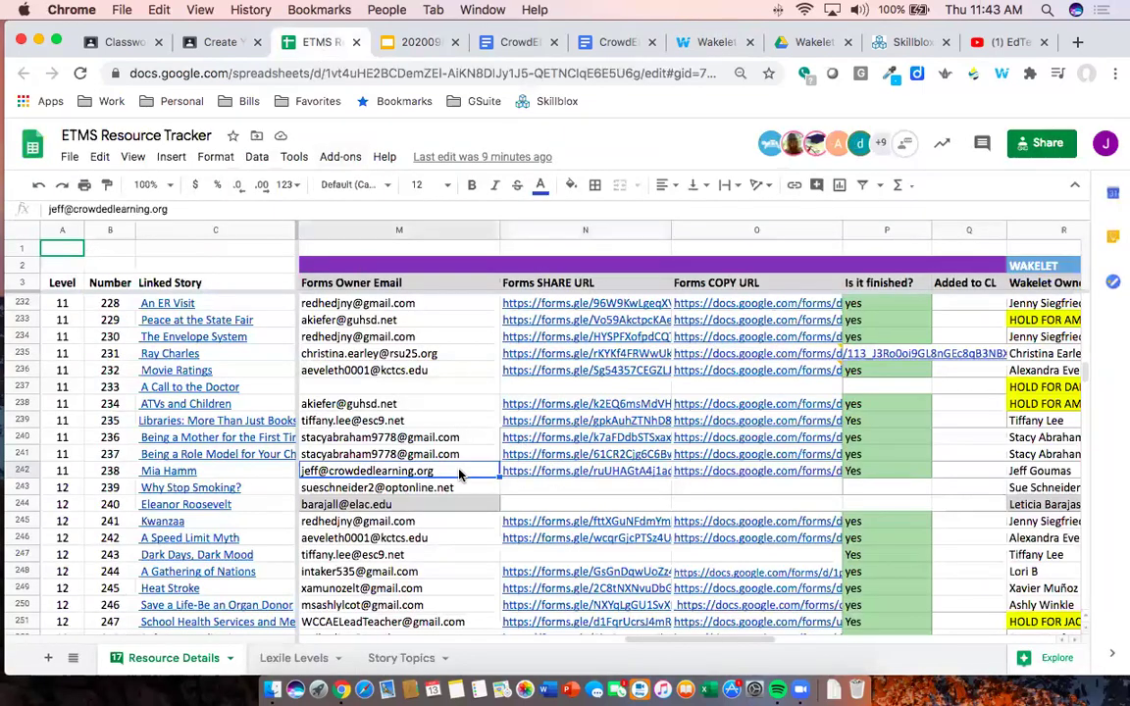
{"action": "key", "text": "Right"}
{"action": "key", "text": "Right"}
{"action": "key", "text": "Right"}
{"action": "key", "text": "Right"}
{"action": "key", "text": "Right"}
{"action": "key", "text": "Right"}
{"action": "key", "text": "Right"}
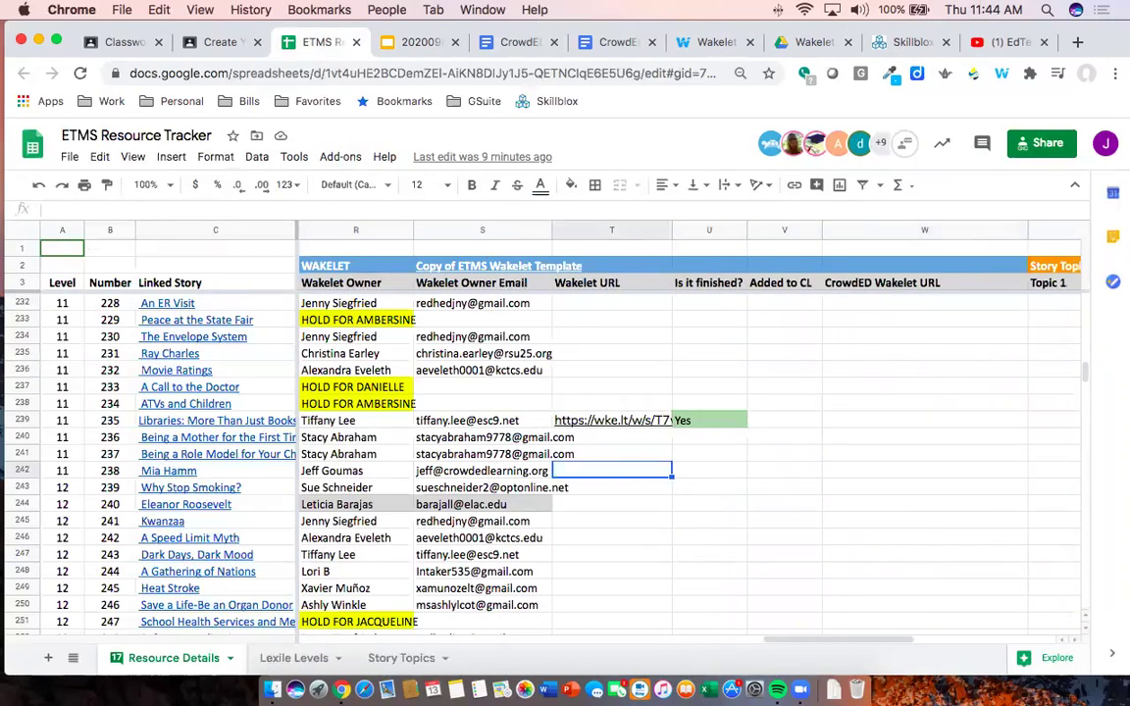
{"action": "key", "text": "super+v"}
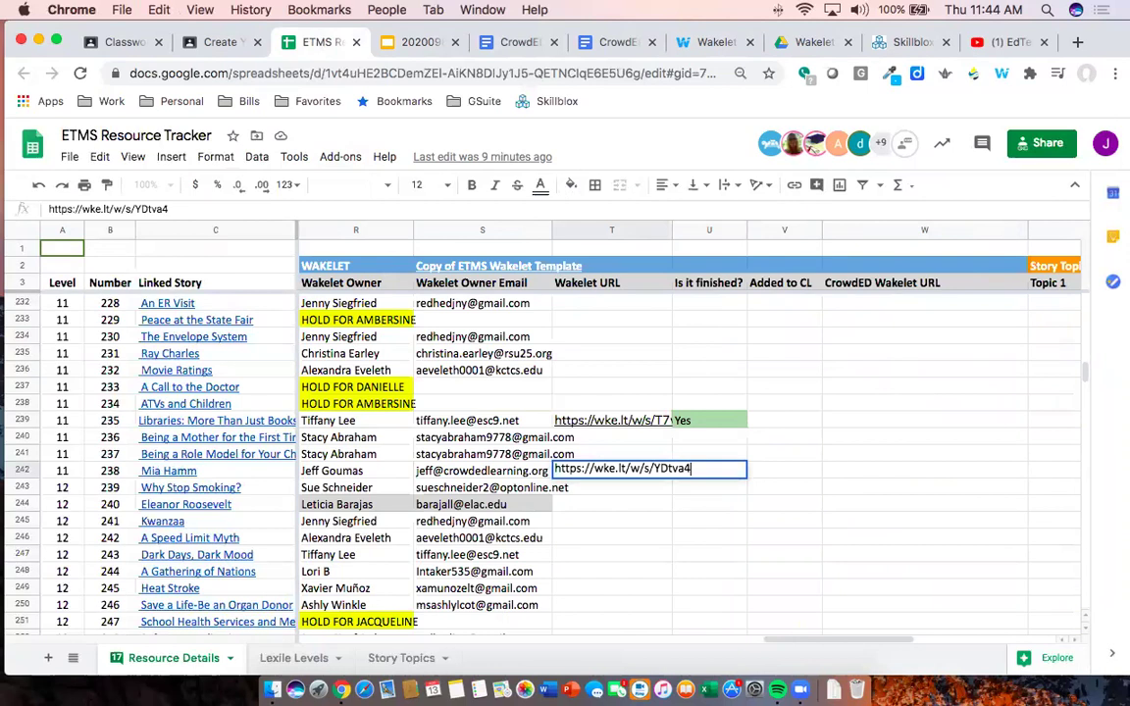
{"action": "key", "text": "Return"}
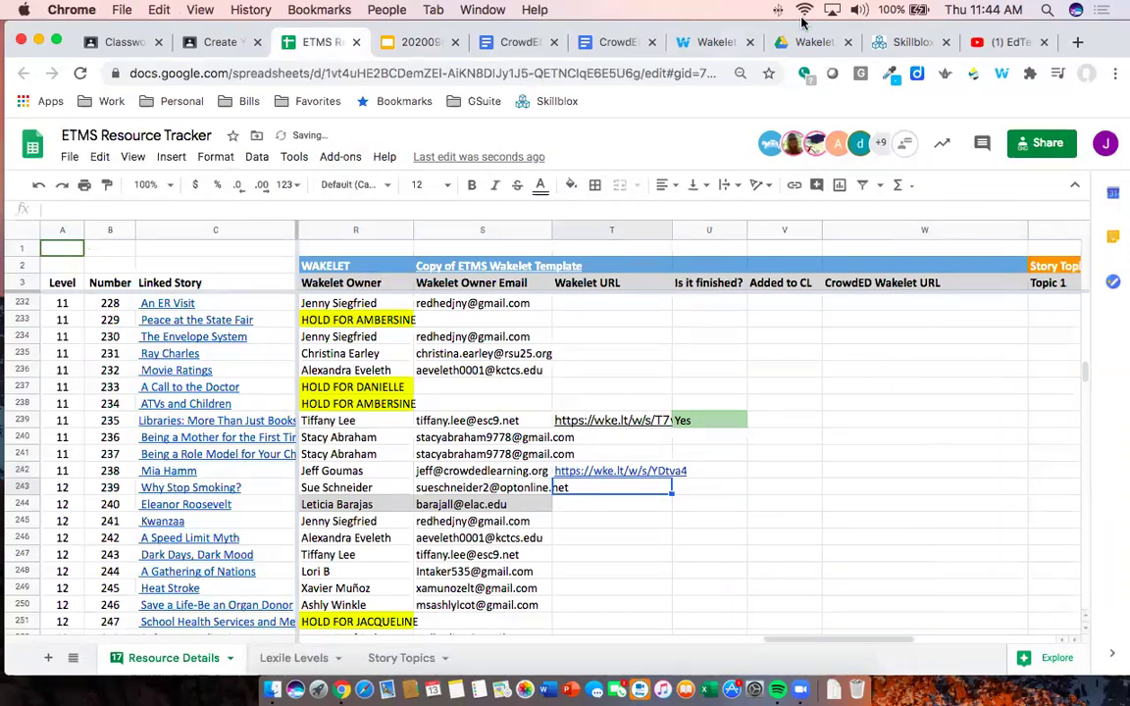
{"action": "left_click", "coordinate": [718, 44]}
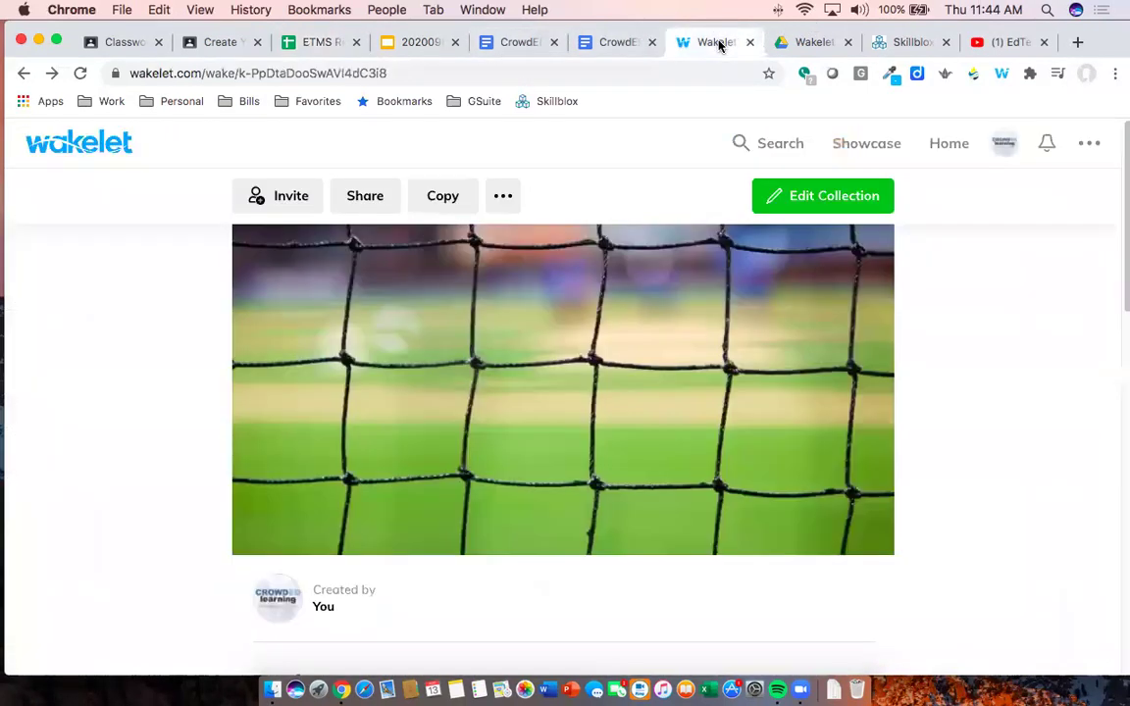
Start presenting the Wakelet Training deck from slide 27, Building Wakelet Collections for the ETMS
{"action": "left_click", "coordinate": [417, 42]}
{"action": "scroll", "coordinate": [106, 481], "scroll_direction": "down", "scroll_amount": 2}
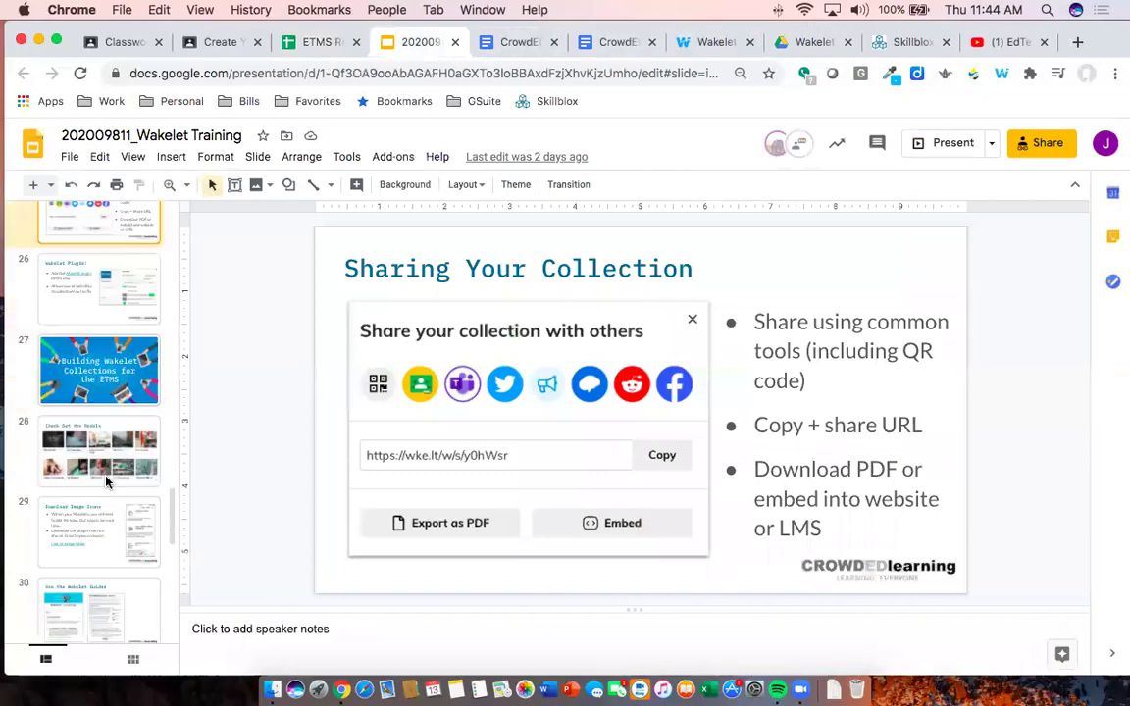
{"action": "left_click", "coordinate": [98, 338]}
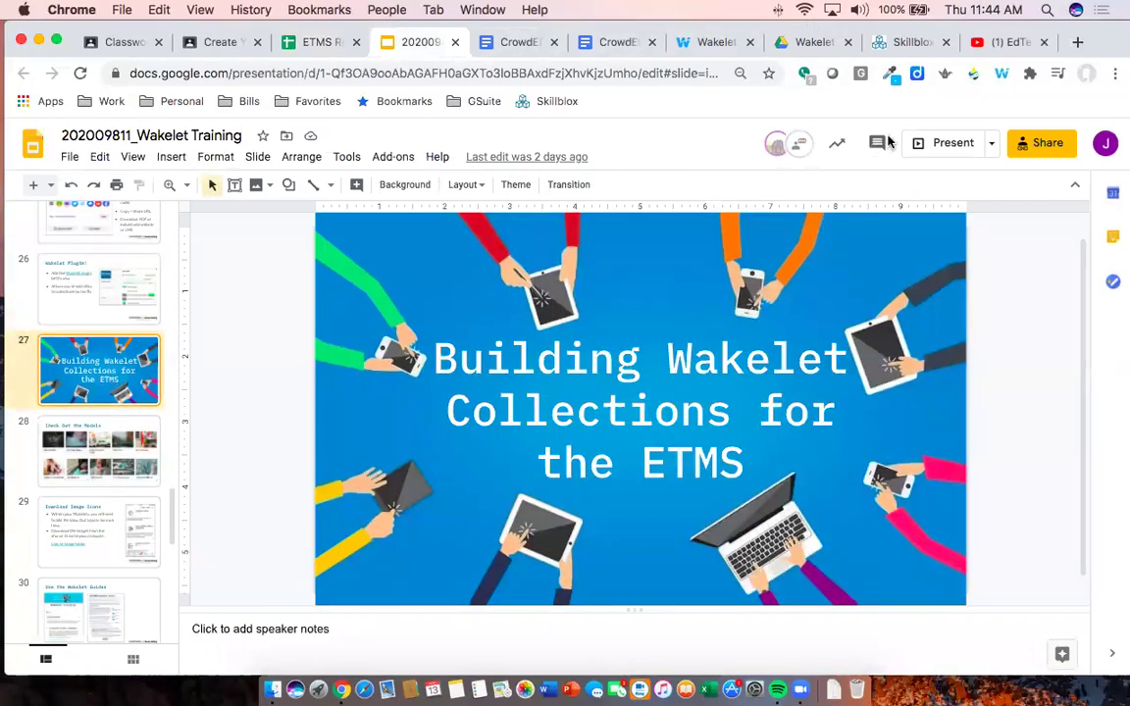
{"action": "left_click", "coordinate": [937, 144]}
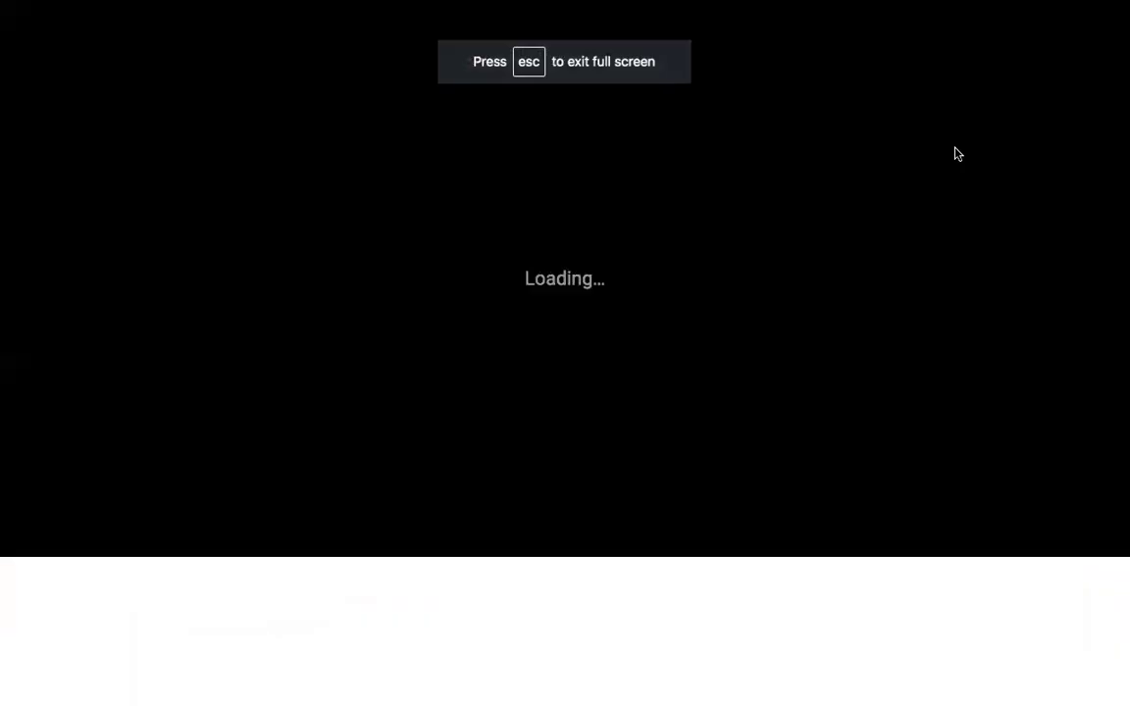
Advance through Check Out the Models and Download Image Icons to the Use the Wakelet Guides slide
{"action": "key", "text": "Right"}
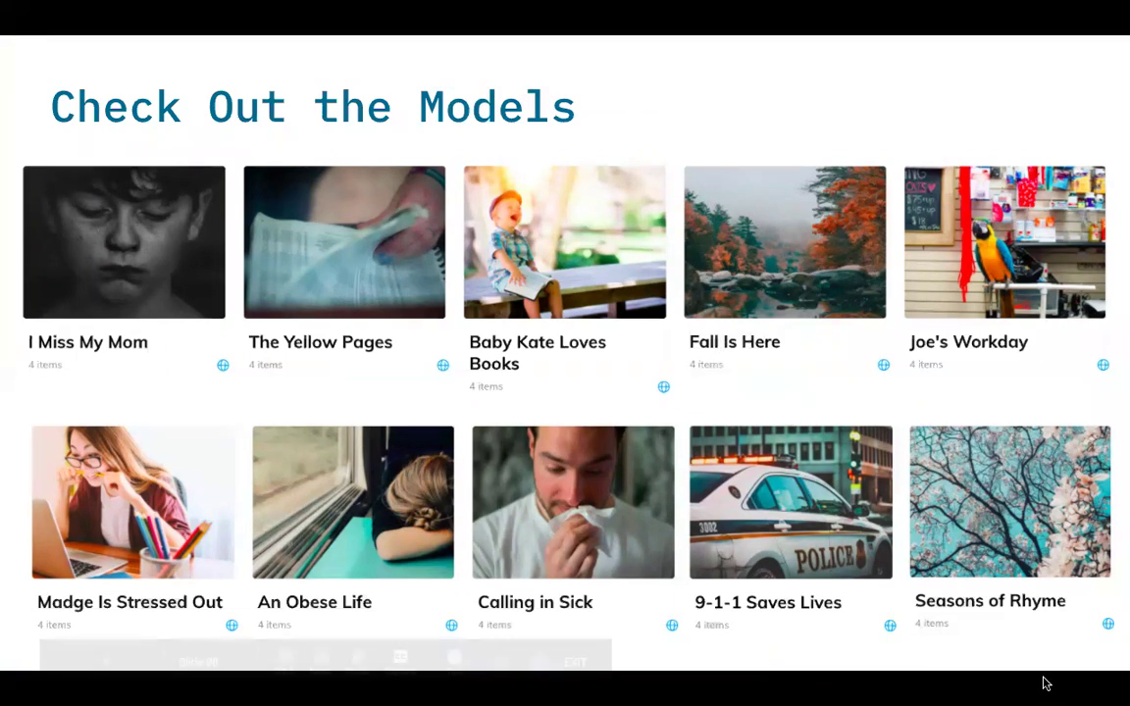
{"action": "mouse_move", "coordinate": [1043, 694]}
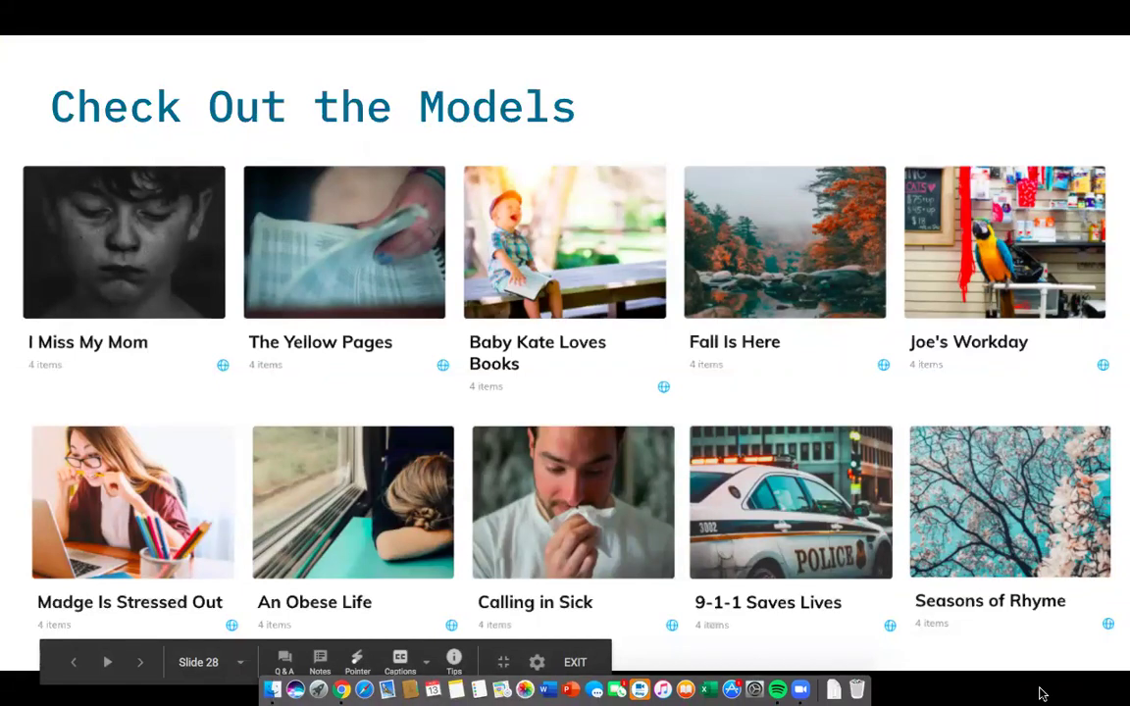
{"action": "key", "text": "Right"}
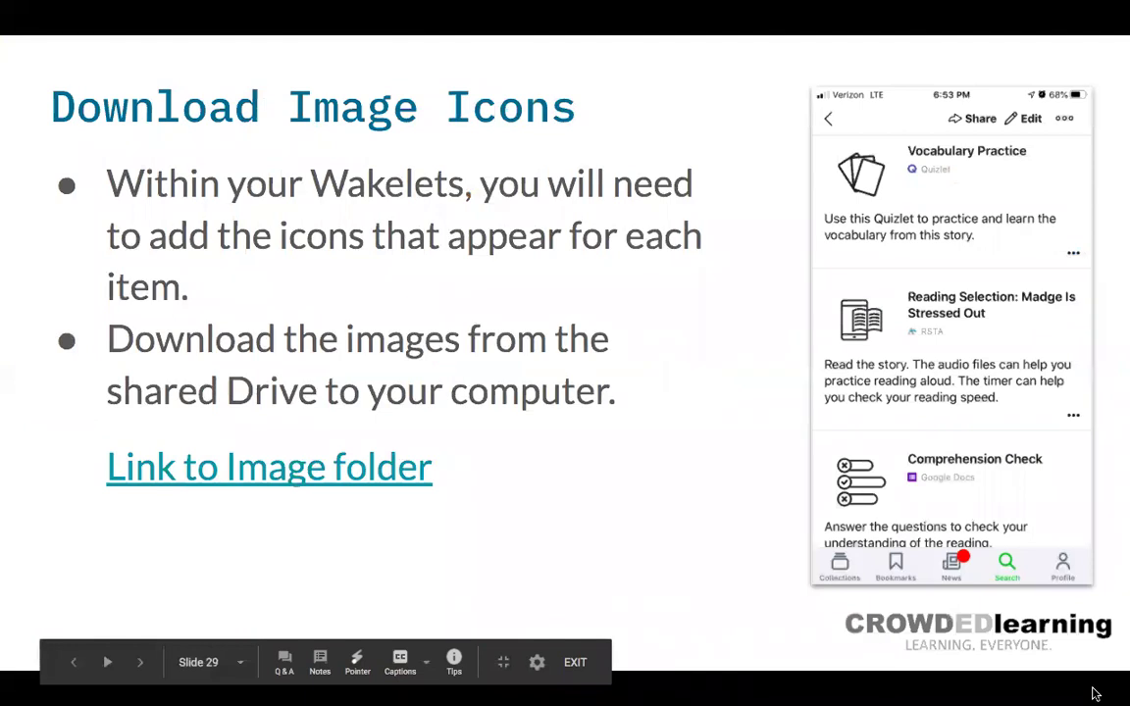
{"action": "key", "text": "Right"}
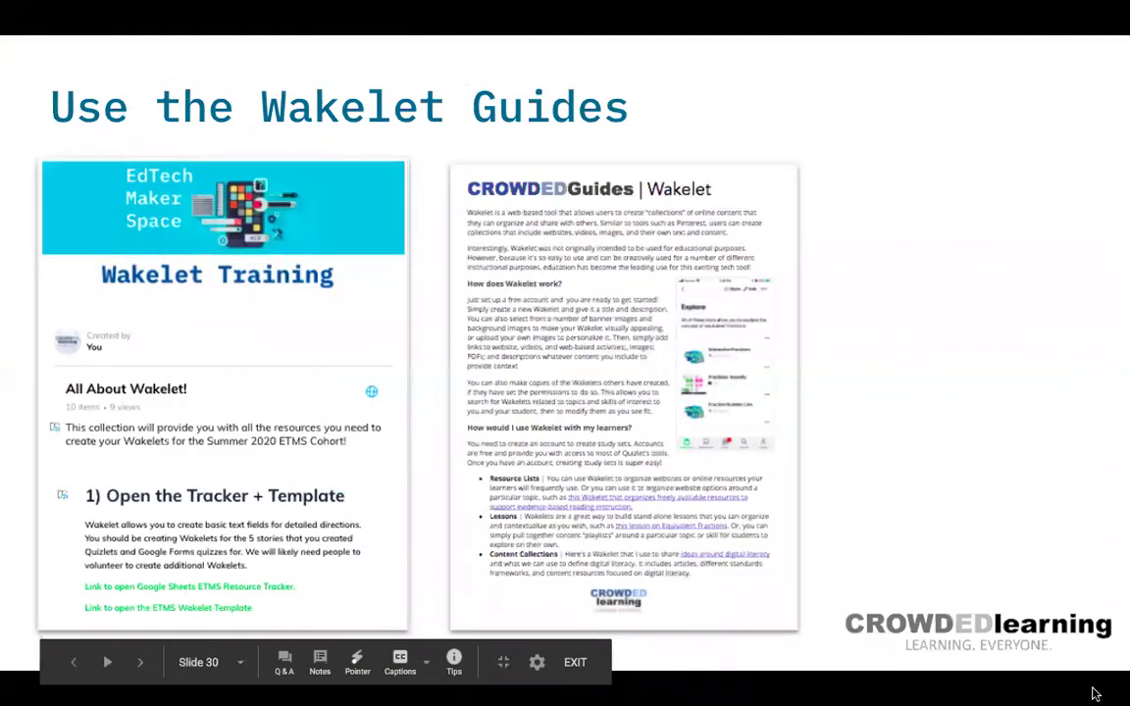